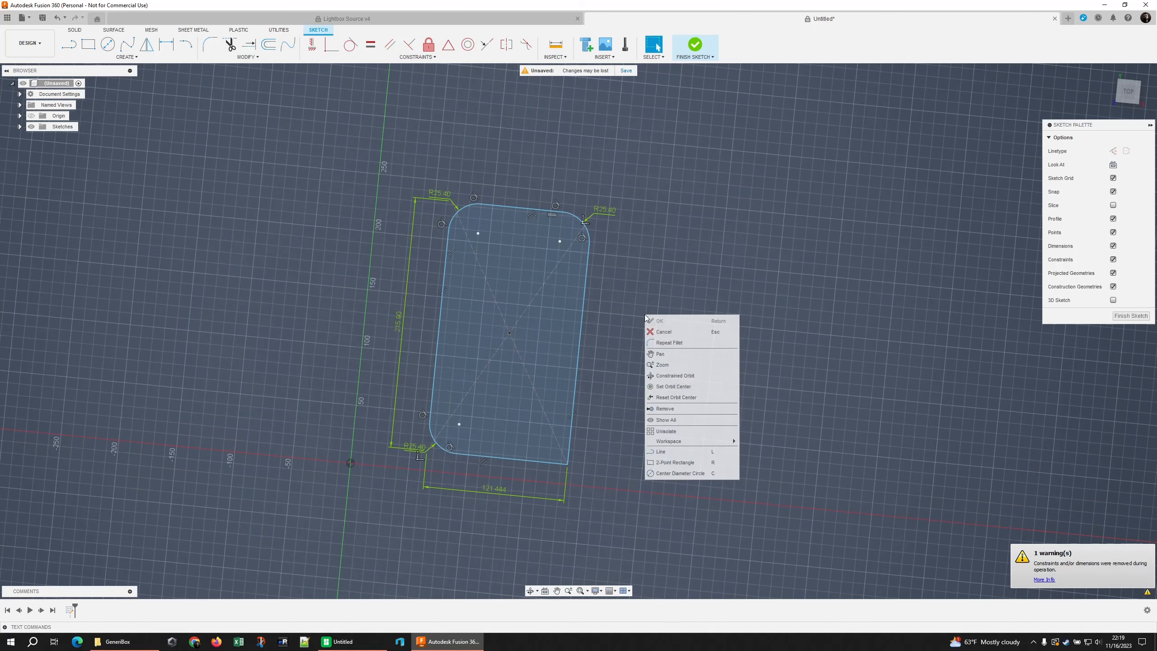
# Fillet the remaining sharp corner at the rectangle's lower right with a 1 inch radius.
pyautogui.click(654, 337)
pyautogui.click(553, 463)
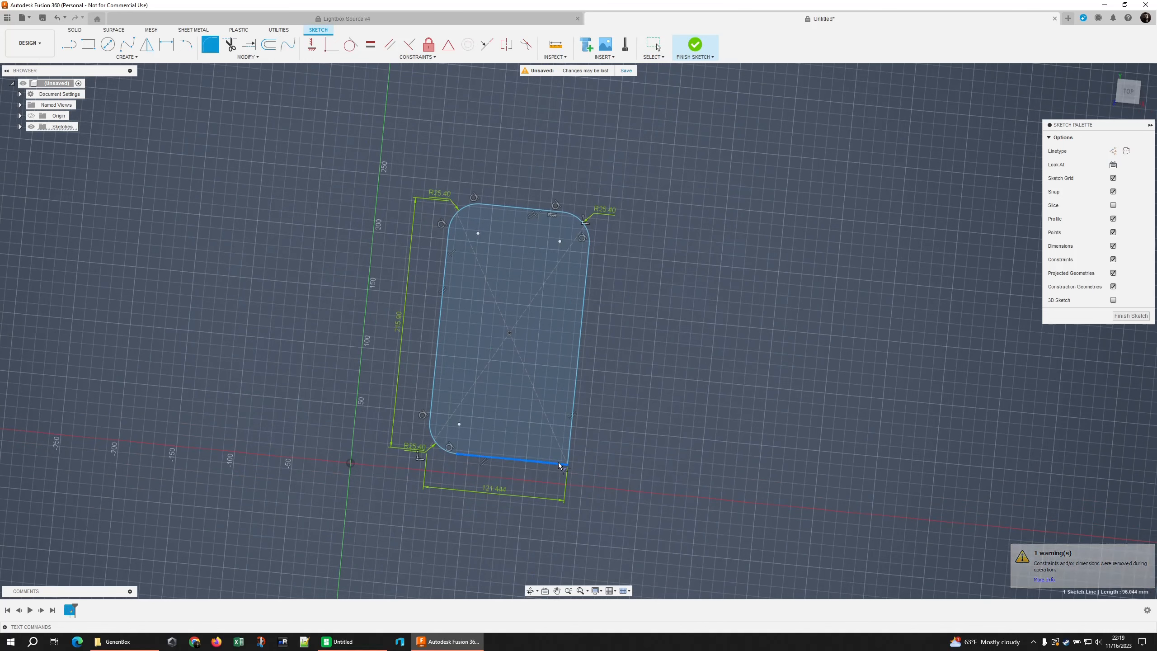
pyautogui.click(569, 449)
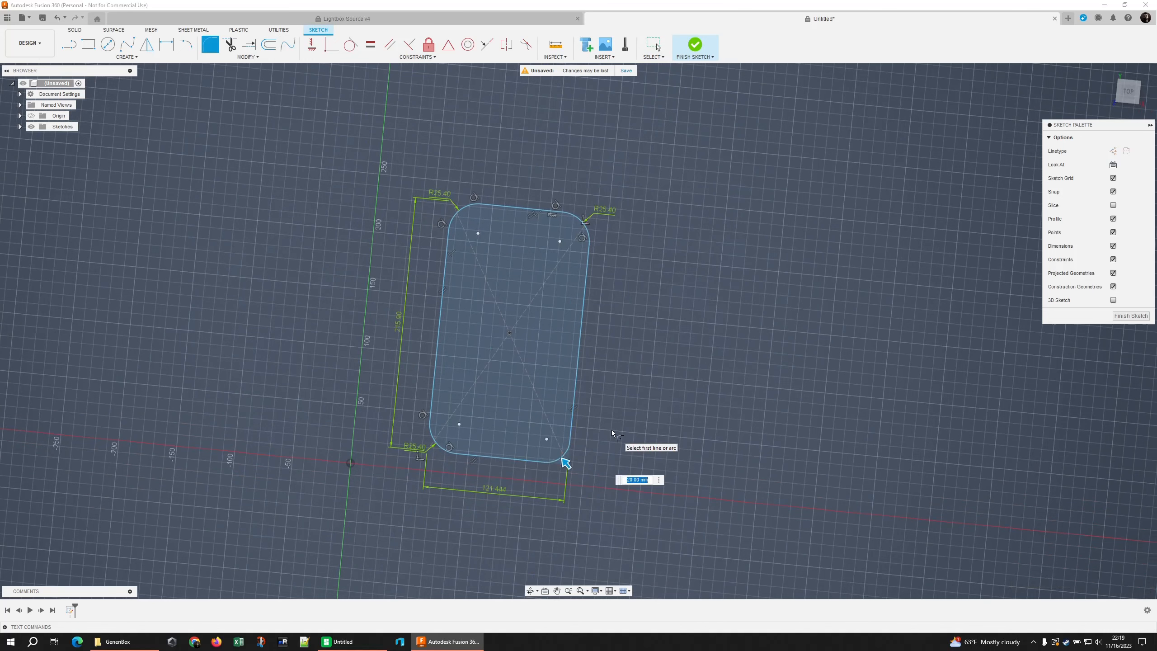
pyautogui.write('1"')
pyautogui.keyDown('shift'); pyautogui.moveTo(649, 399); pyautogui.dragTo(653, 403, button='middle'); pyautogui.keyUp('shift')
pyautogui.press('Return')
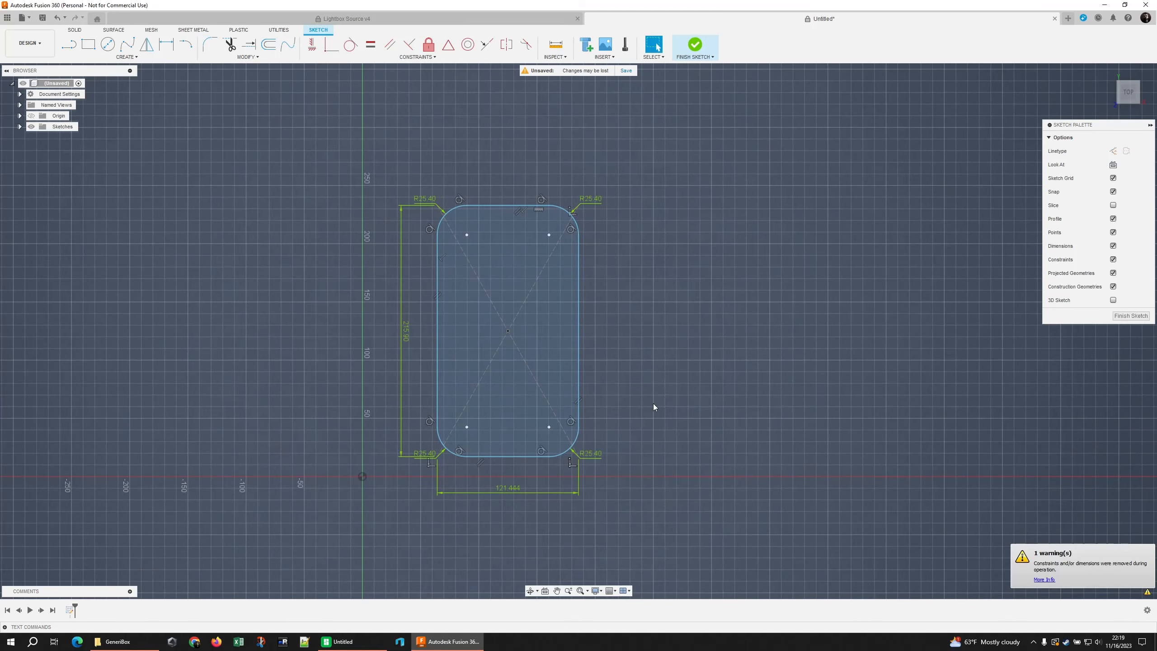
# Offset the rounded rectangle outward by 0.42*5 mm, checking the line width in the slicer for the 0.42 value.
pyautogui.scroll(2, 617, 394)
pyautogui.moveTo(611, 368); pyautogui.dragTo(646, 346, button='middle')
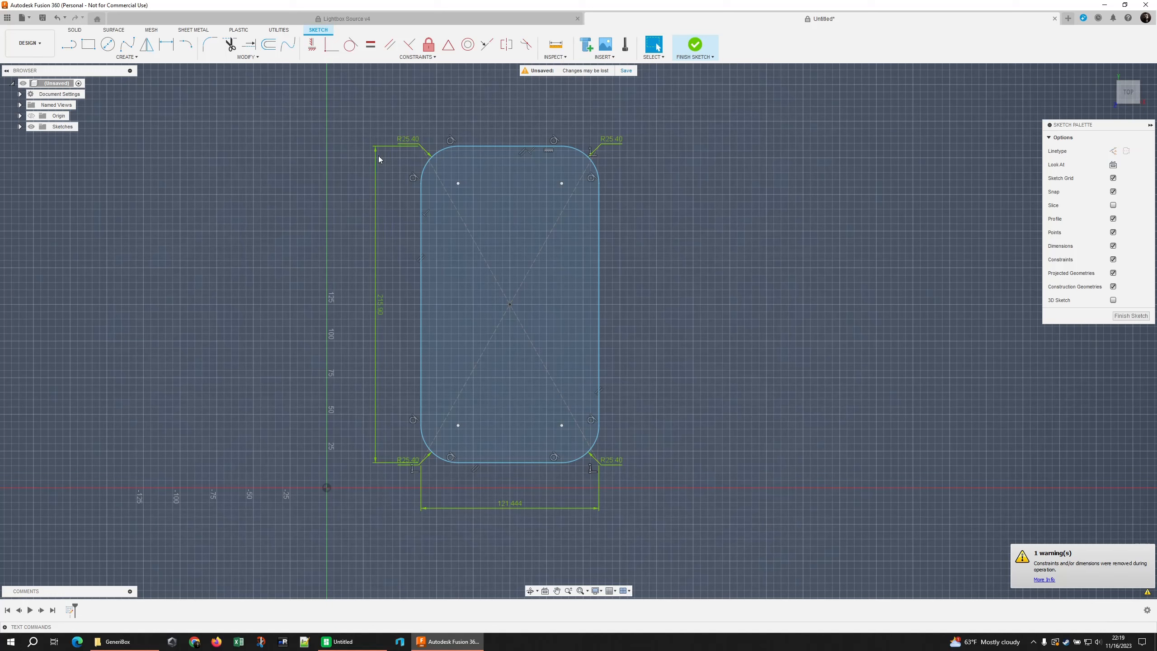
pyautogui.doubleClick(474, 146)
pyautogui.press('o')
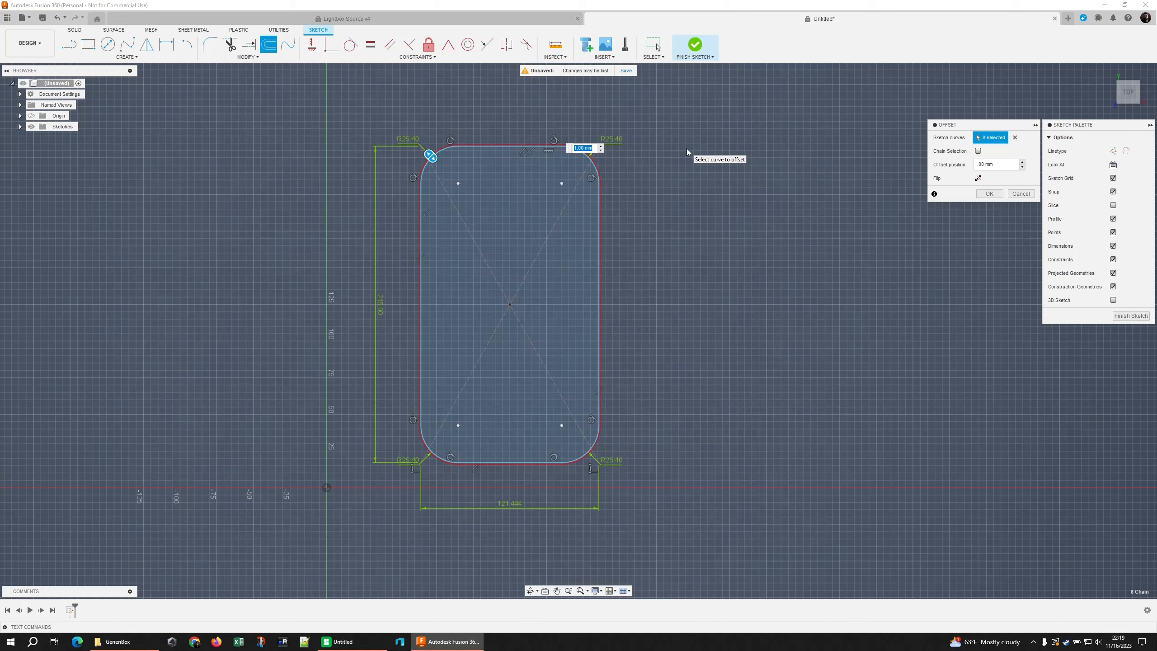
pyautogui.click(363, 642)
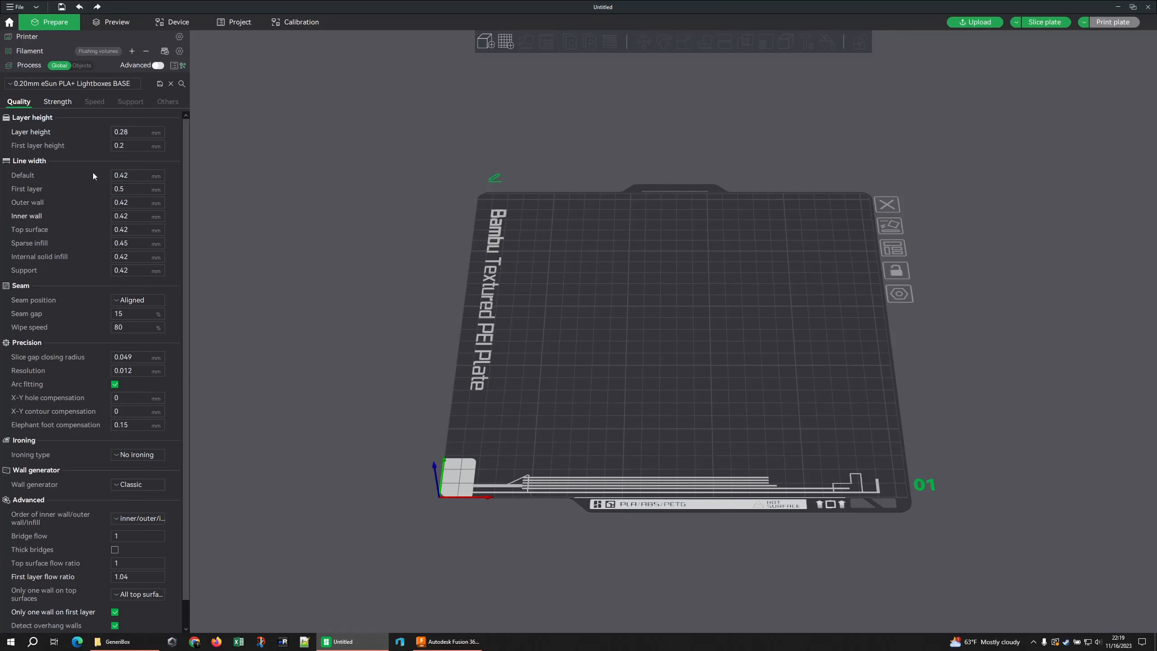
pyautogui.click(125, 203)
pyautogui.click(459, 640)
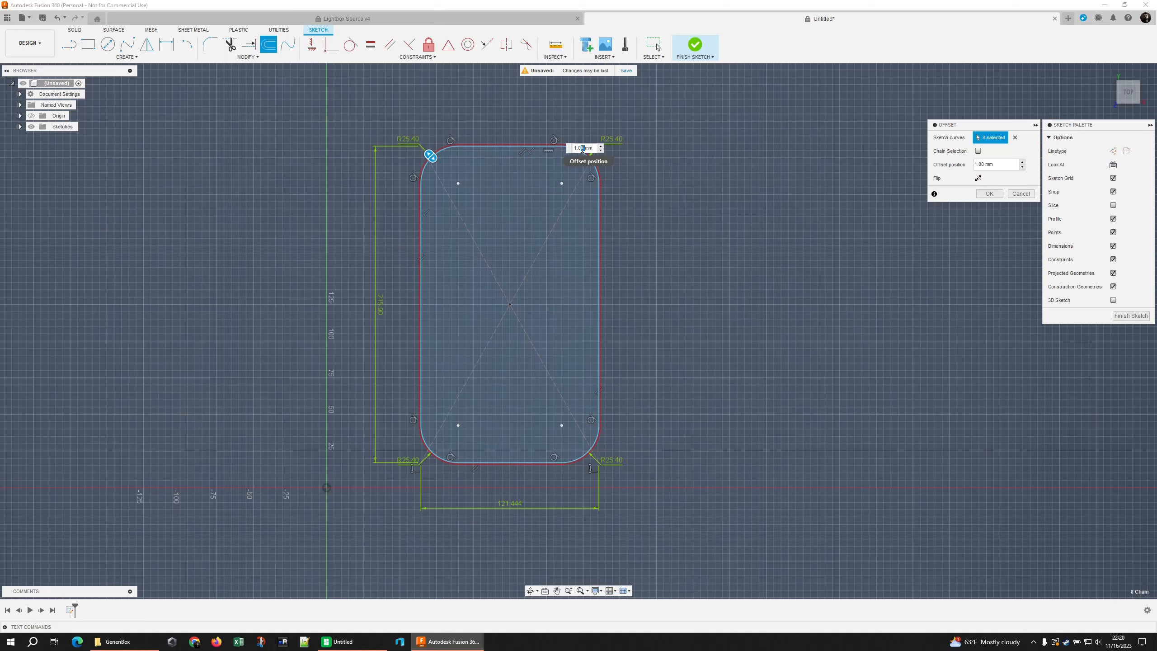
pyautogui.write('0.42')
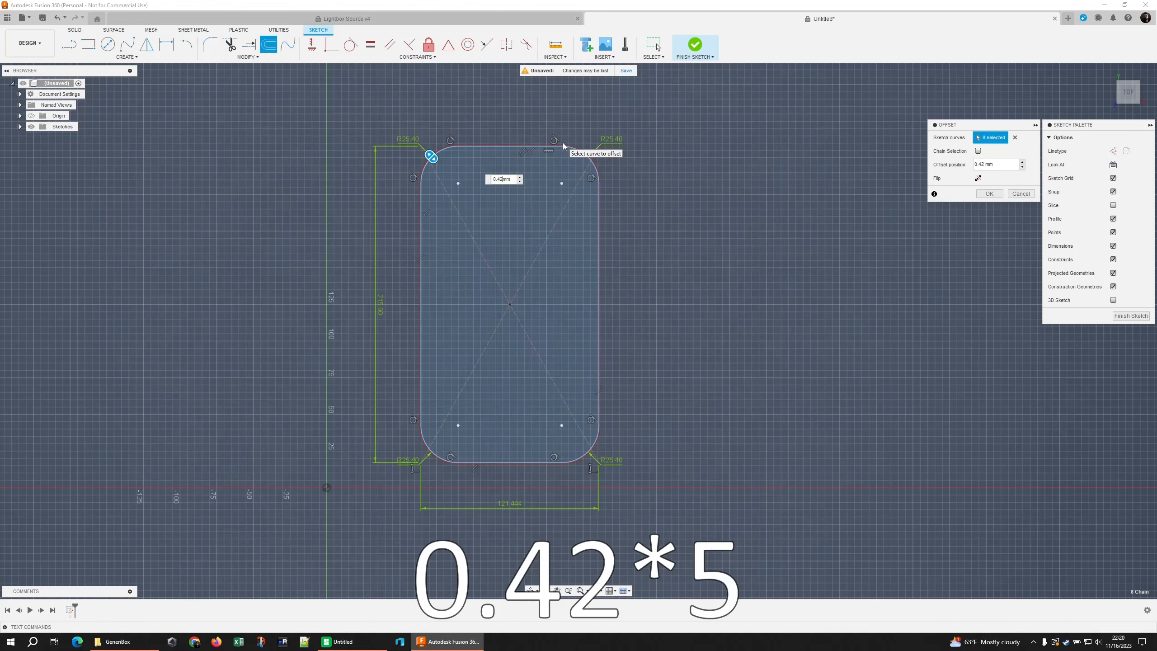
pyautogui.write('*5')
pyautogui.press('Return')
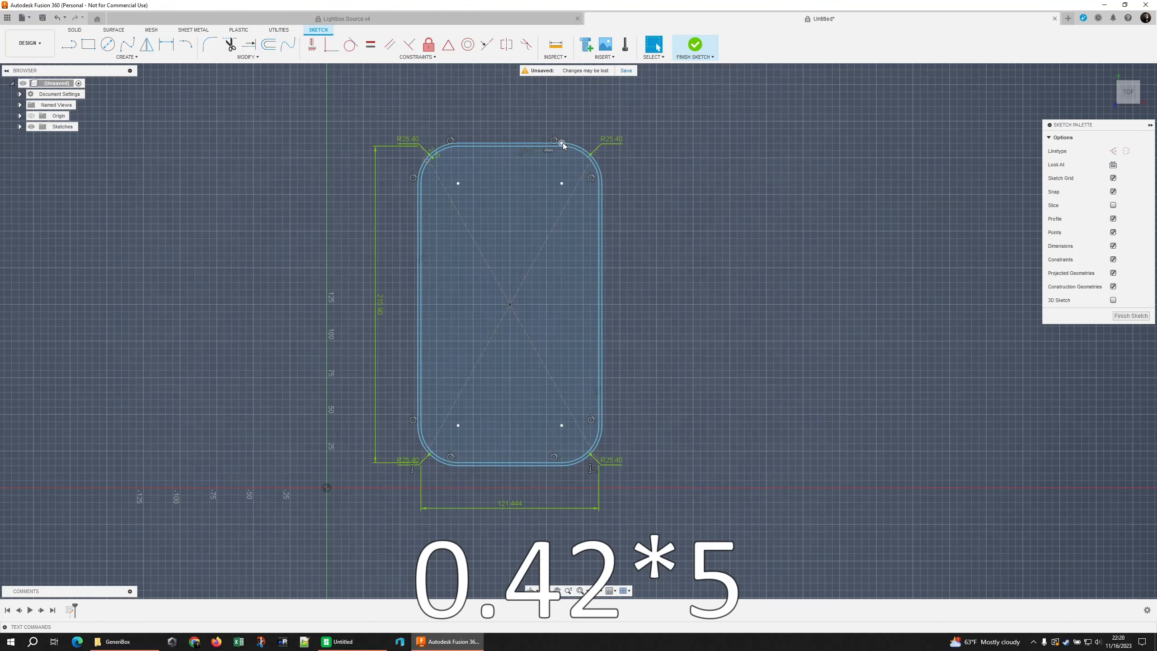
pyautogui.scroll(5, 437, 151)
pyautogui.scroll(1, 416, 155)
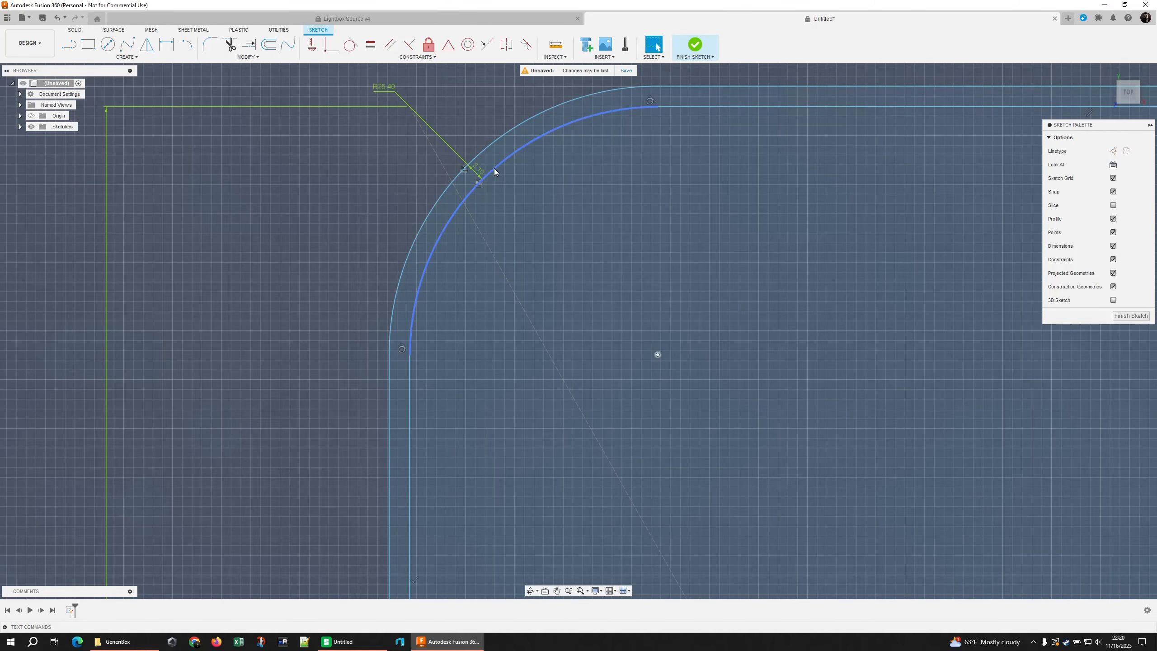
pyautogui.scroll(-3, 476, 164)
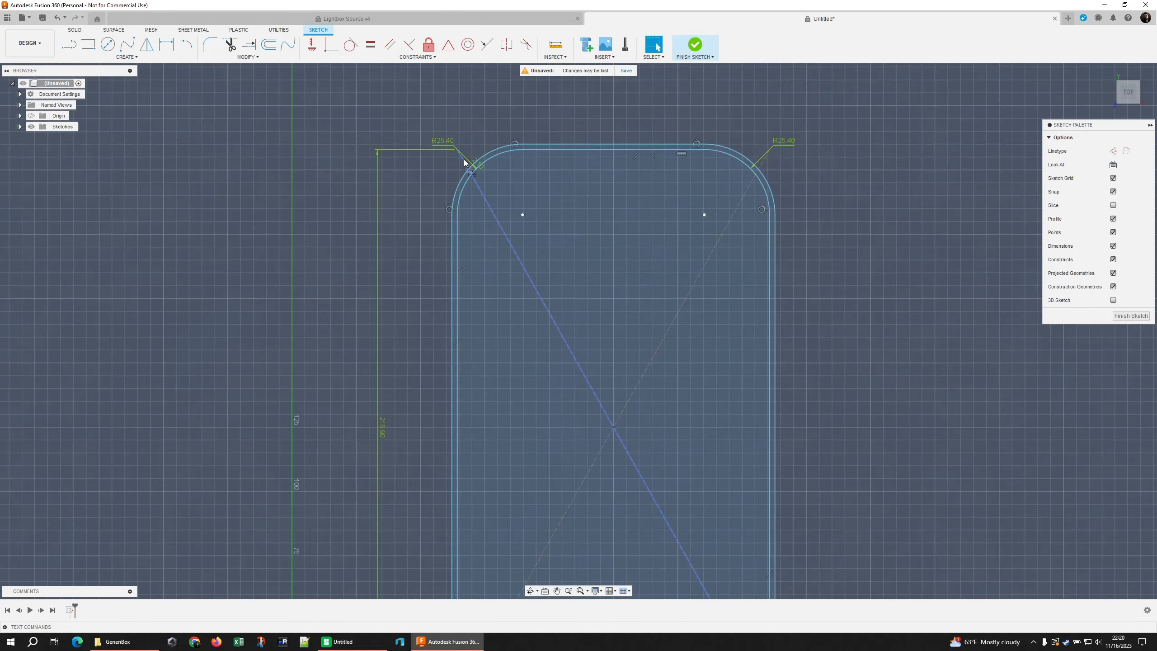
pyautogui.click(495, 157)
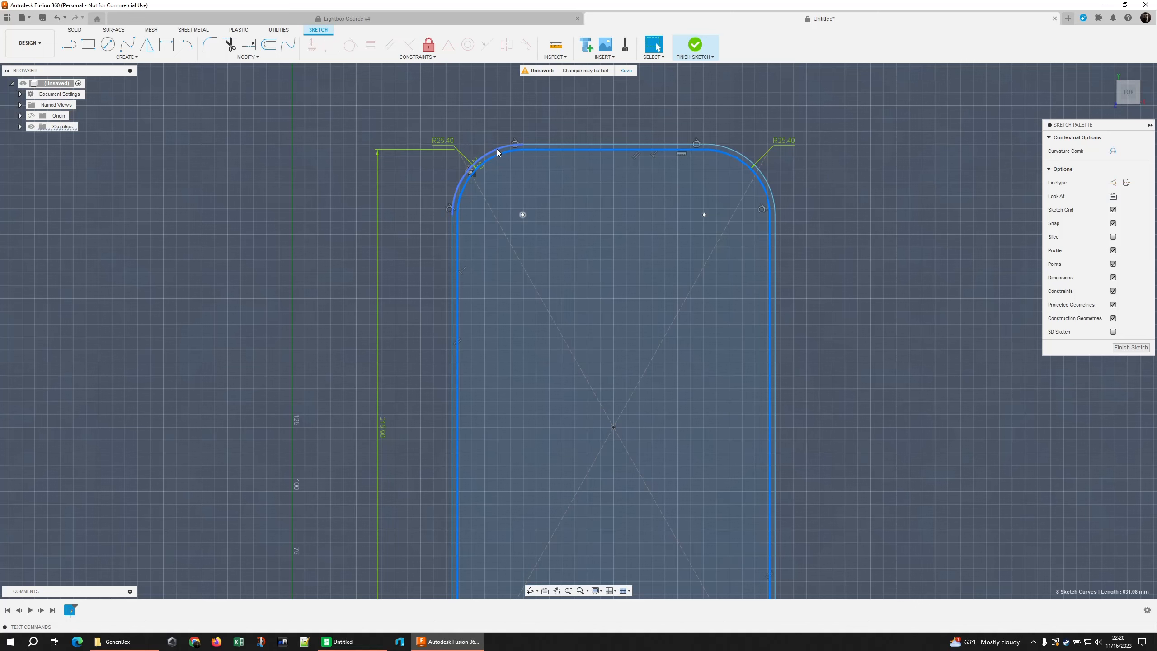
pyautogui.press('o')
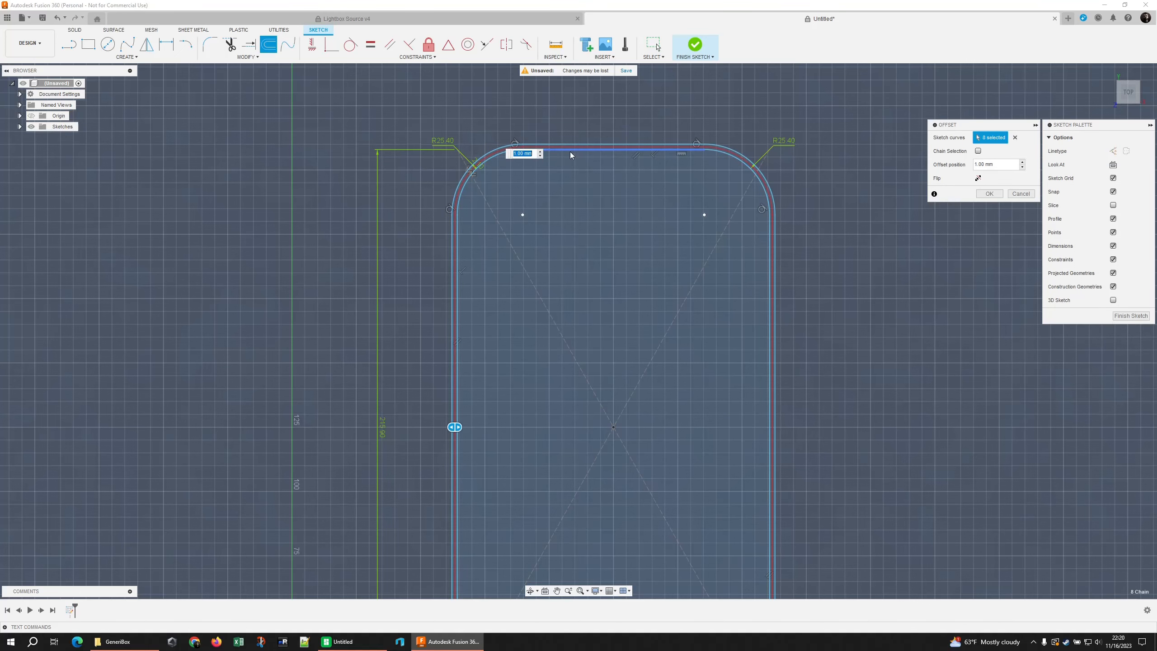
pyautogui.press('Return')
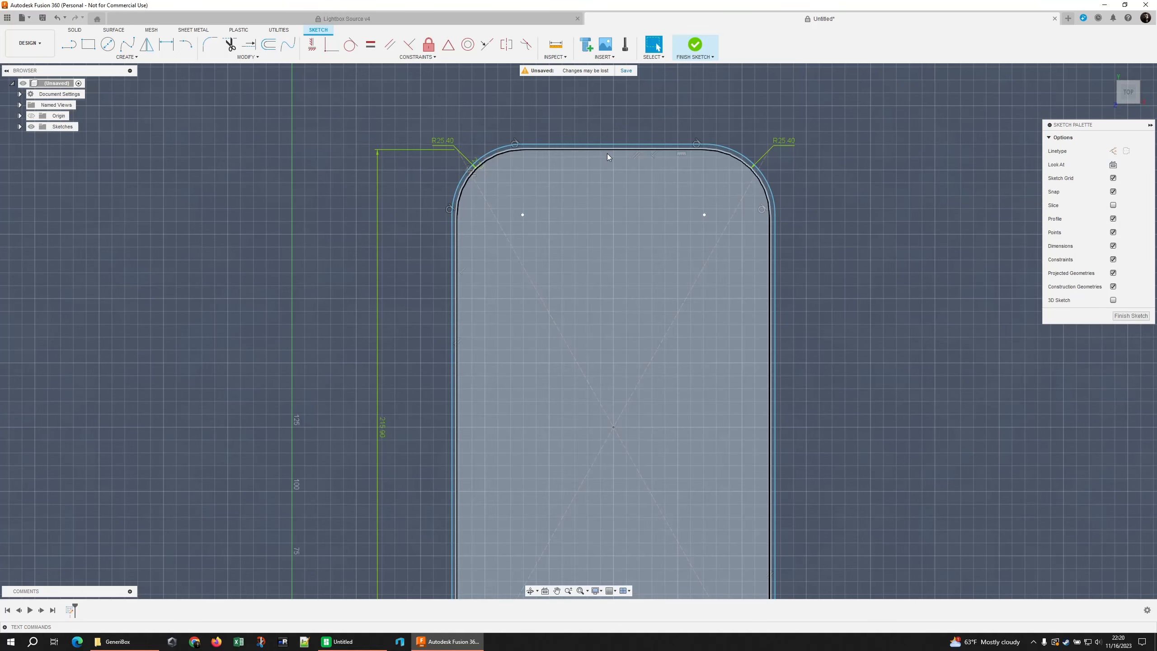
# Offset the inner rounded rectangle outward by 2.1*2 mm to add a third outline.
pyautogui.scroll(-1, 608, 154)
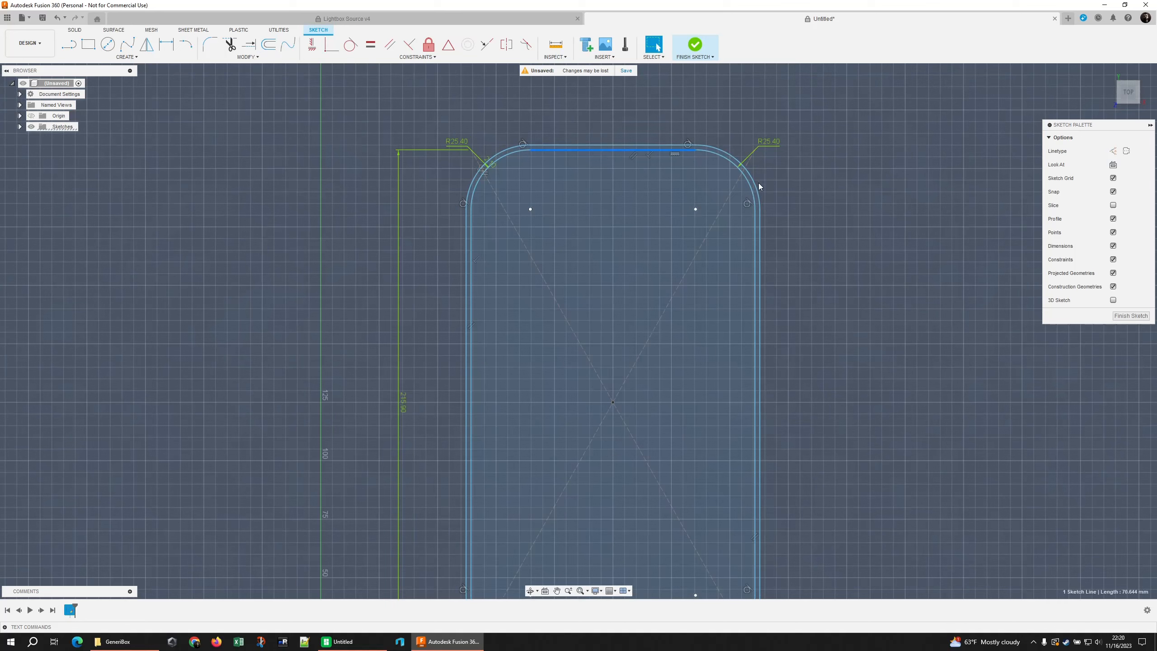
pyautogui.doubleClick(716, 156)
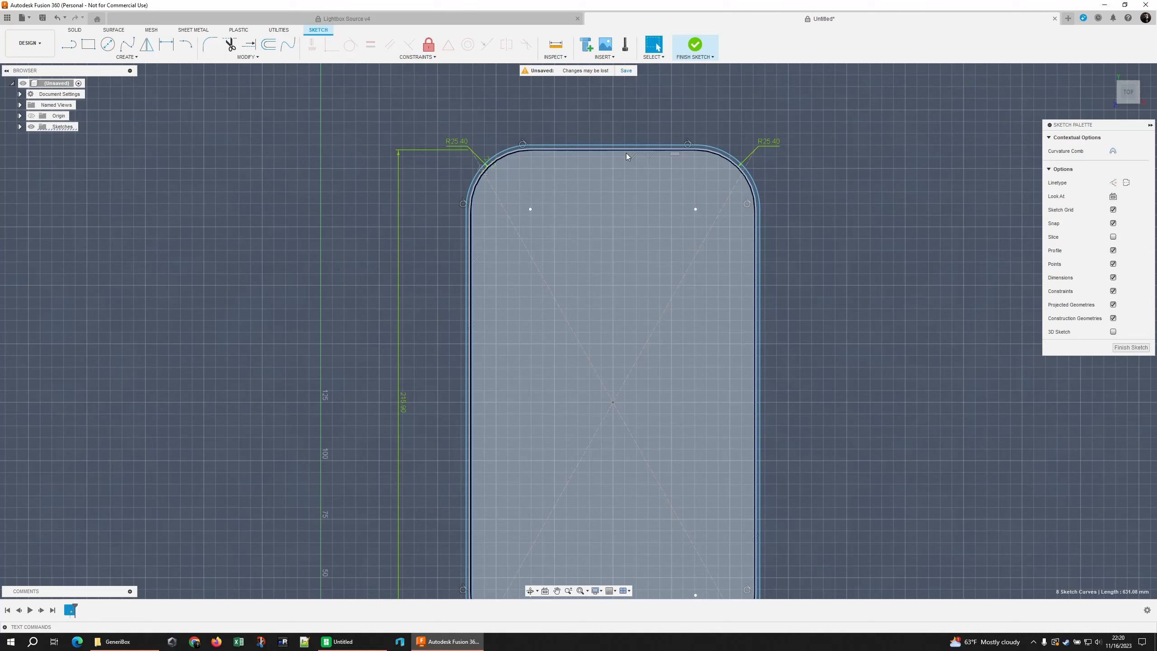
pyautogui.write('o')
pyautogui.write('2.1')
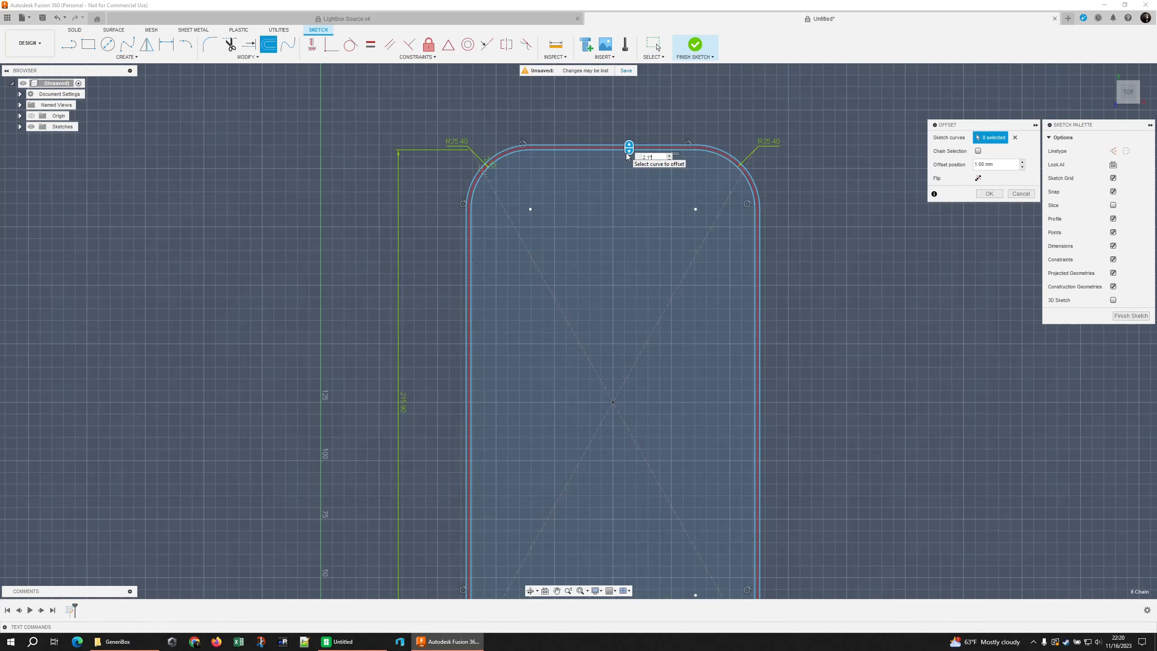
pyautogui.write('*2')
pyautogui.press('Return')
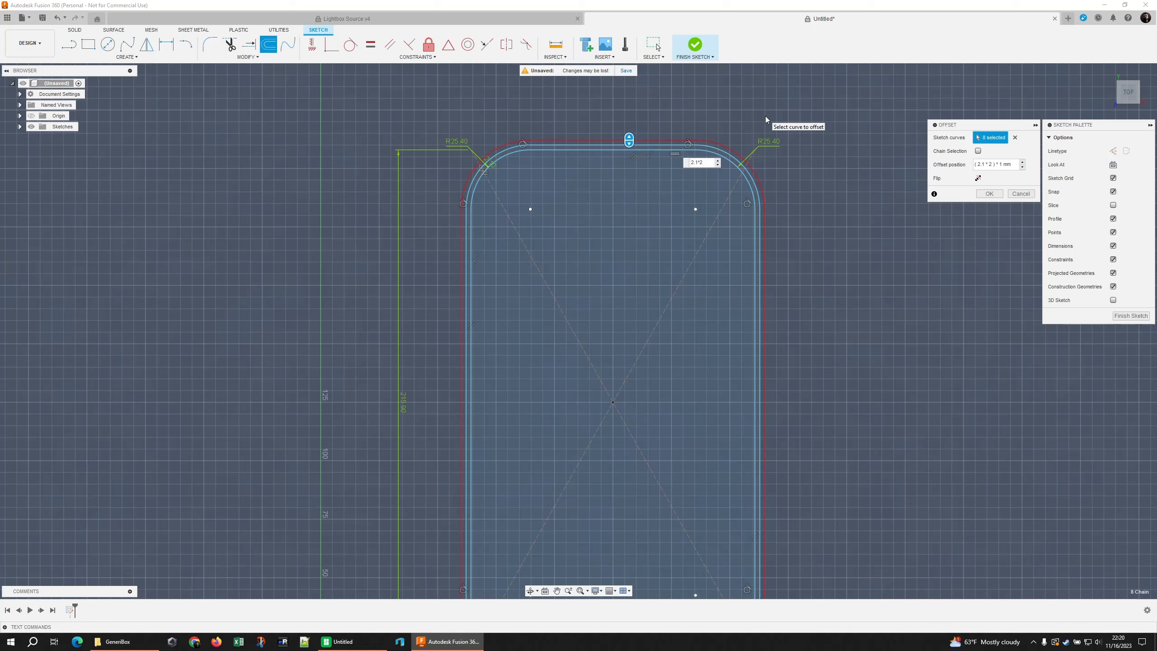
pyautogui.press('Return')
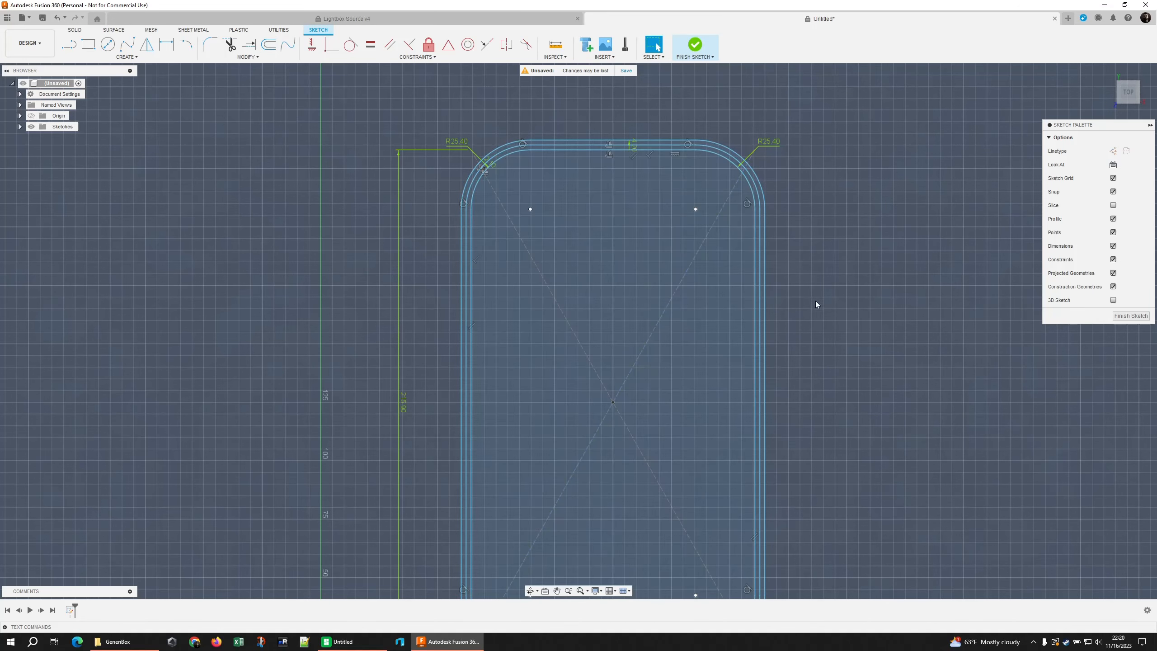
# Switch to the Lightbox Source v4 design and copy the complete keyhole profile from its sketches.
pyautogui.moveTo(799, 250)
pyautogui.mouseDown(button='middle')
pyautogui.moveTo(766, 191)
pyautogui.moveTo(748, 192)
pyautogui.mouseUp(button='middle')
pyautogui.scroll(-1, 766, 190)
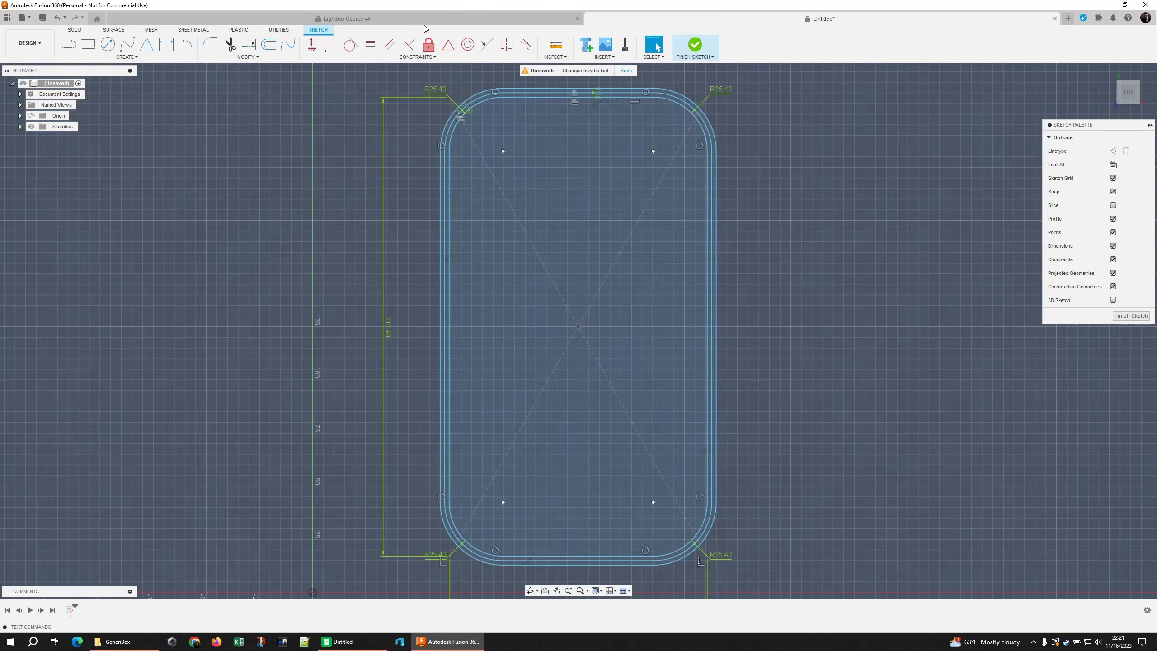
pyautogui.click(411, 20)
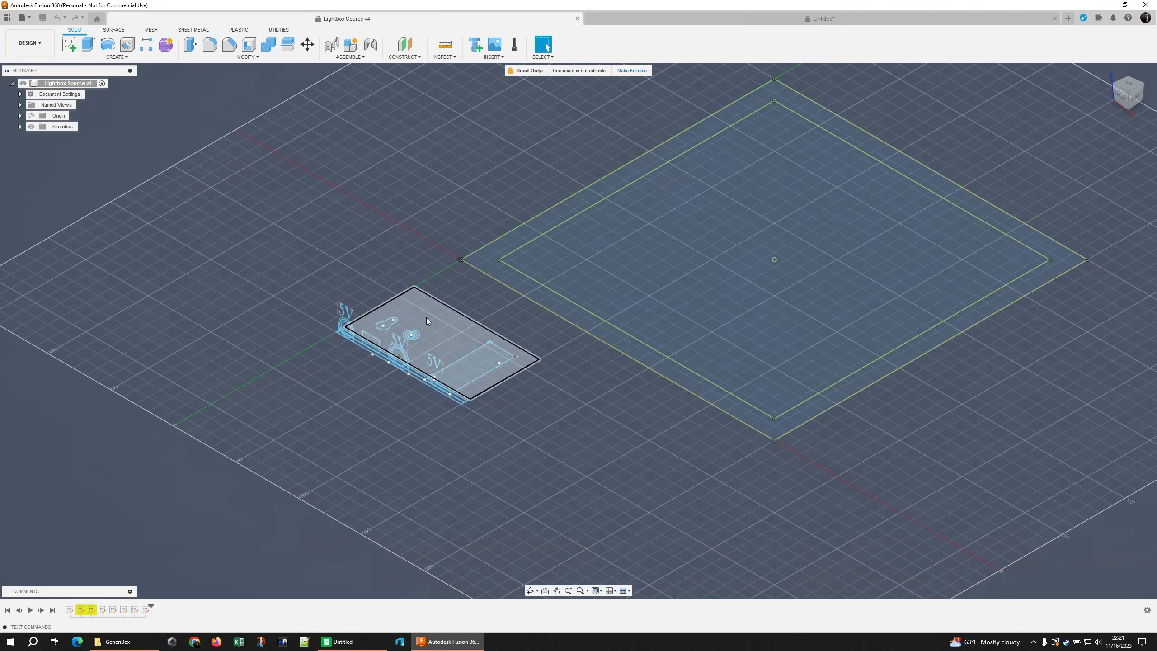
pyautogui.scroll(5, 354, 388)
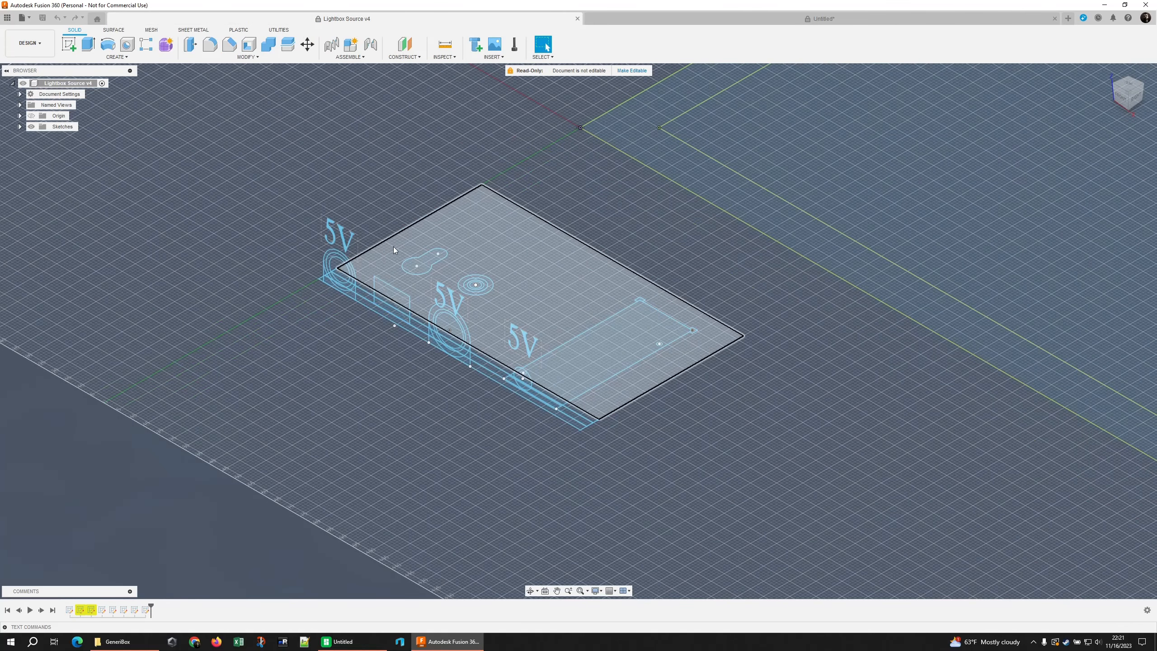
pyautogui.moveTo(400, 242); pyautogui.dragTo(451, 277)
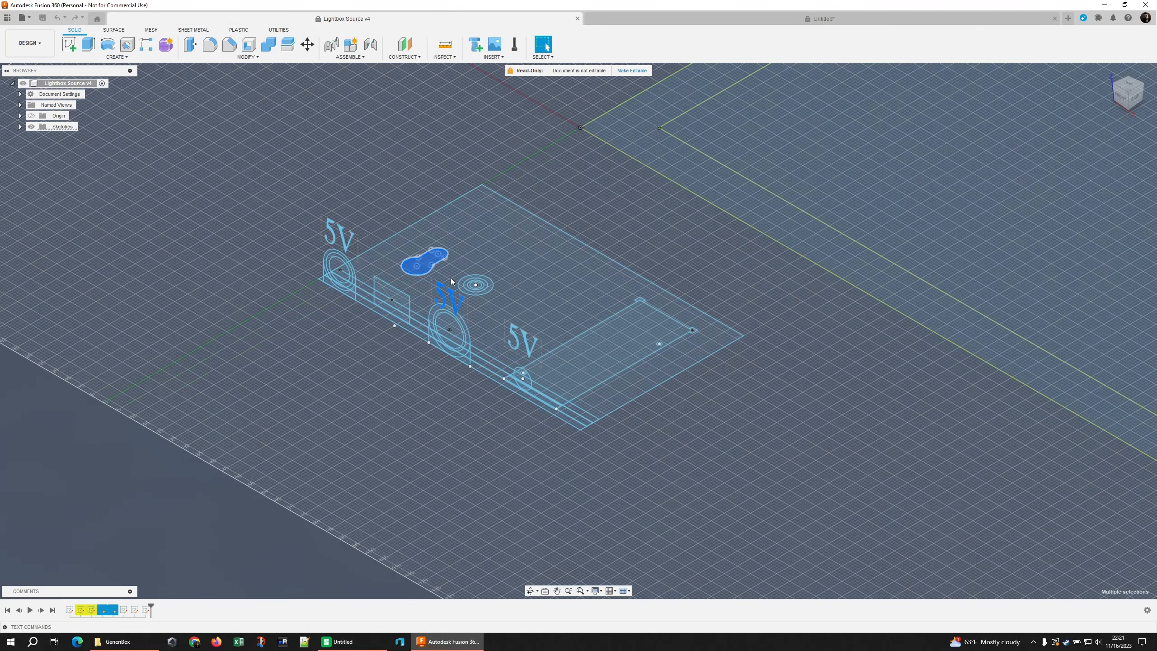
pyautogui.click(471, 252)
pyautogui.keyDown('shift'); pyautogui.moveTo(471, 251); pyautogui.dragTo(532, 277, button='middle'); pyautogui.keyUp('shift')
pyautogui.click(387, 288)
pyautogui.moveTo(437, 272); pyautogui.dragTo(487, 347)
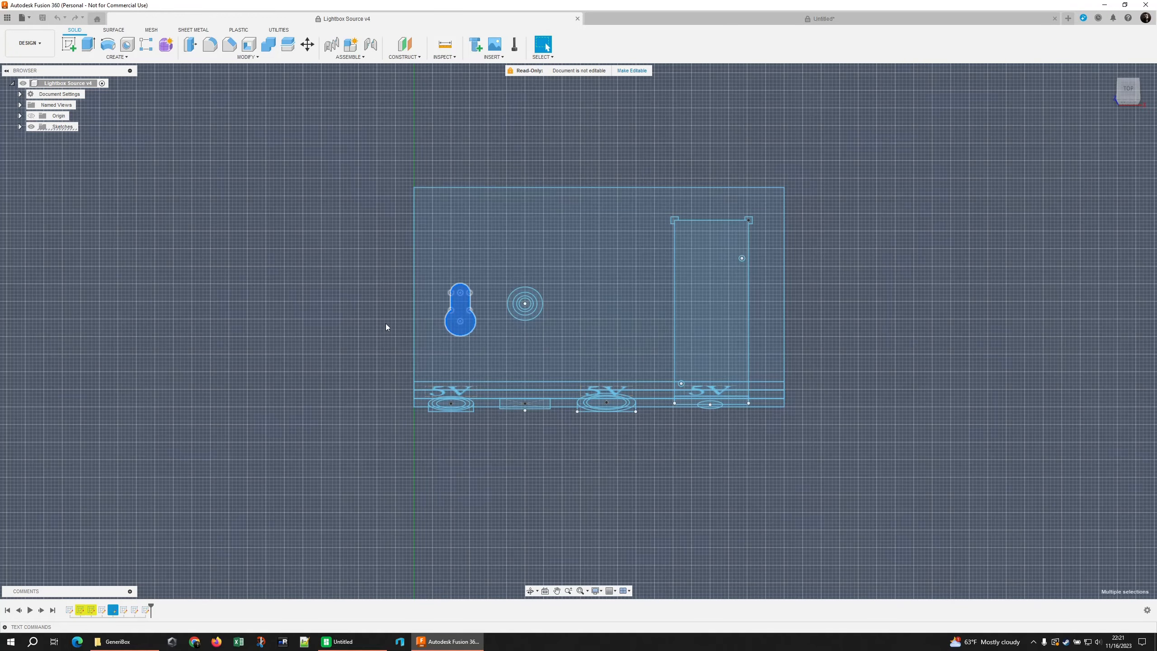
# Paste the copied keyhole profile into the untitled design's sketch without moving it.
pyautogui.click(625, 19)
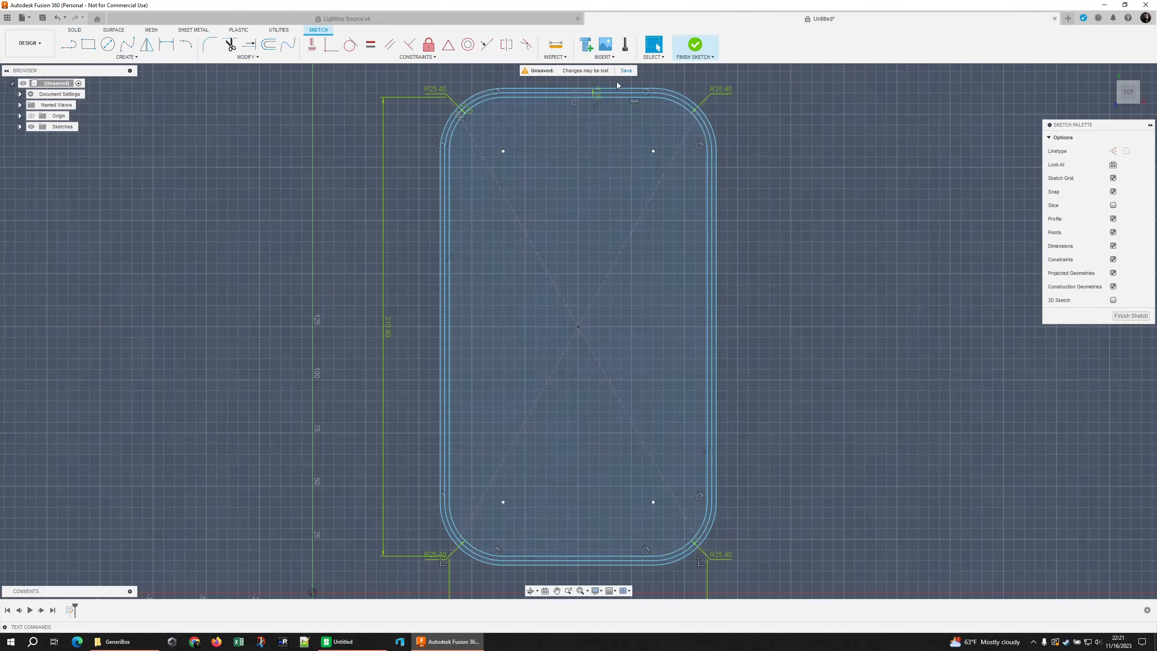
pyautogui.scroll(-2, 672, 275)
pyautogui.moveTo(767, 301); pyautogui.dragTo(790, 233, button='middle')
pyautogui.hotkey('ctrl', 'v')
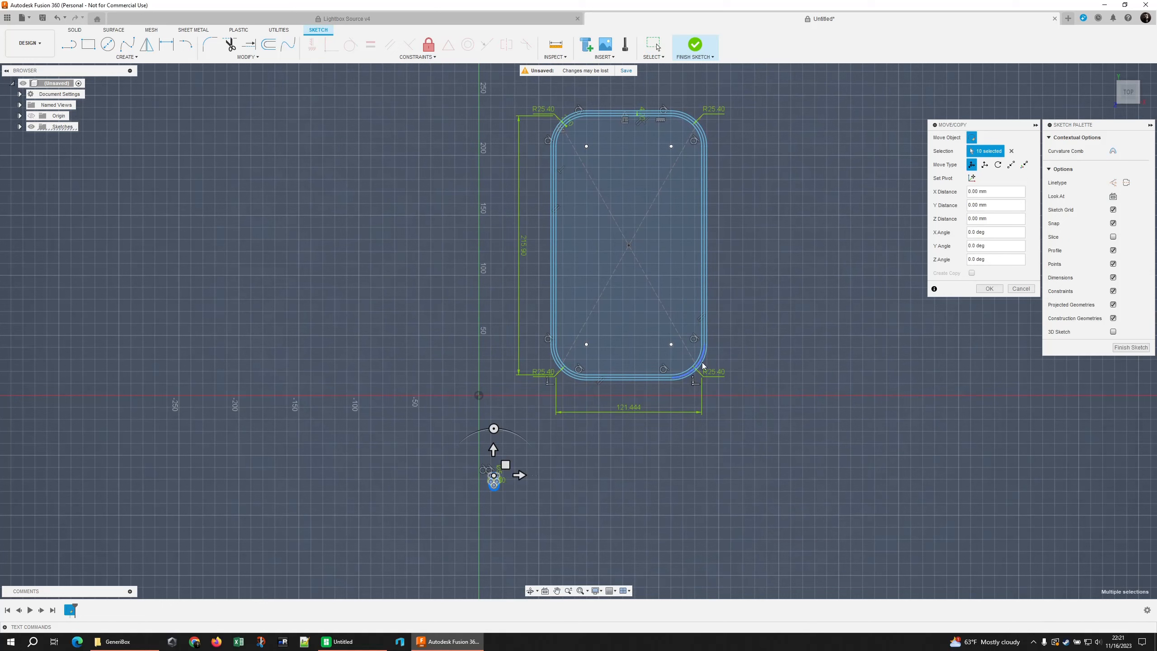
pyautogui.click(985, 288)
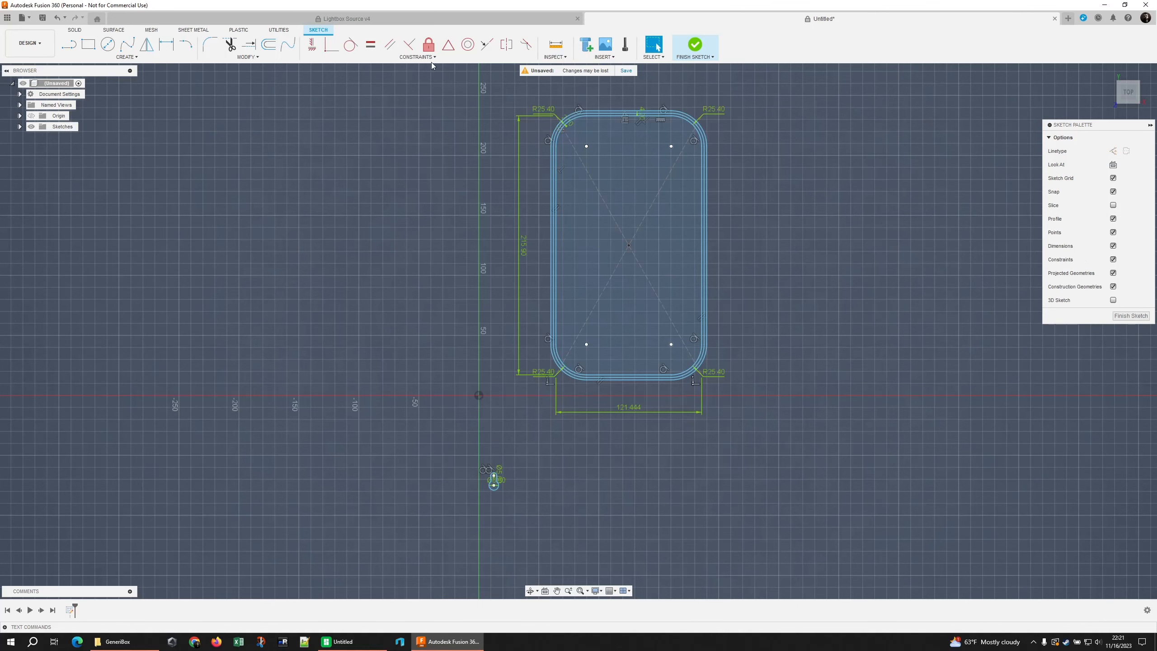
# Draw helper lines joining the upper-left, upper-right and lower-right corner arc centers inside the rounded rectangle.
pyautogui.click(69, 44)
pyautogui.click(586, 146)
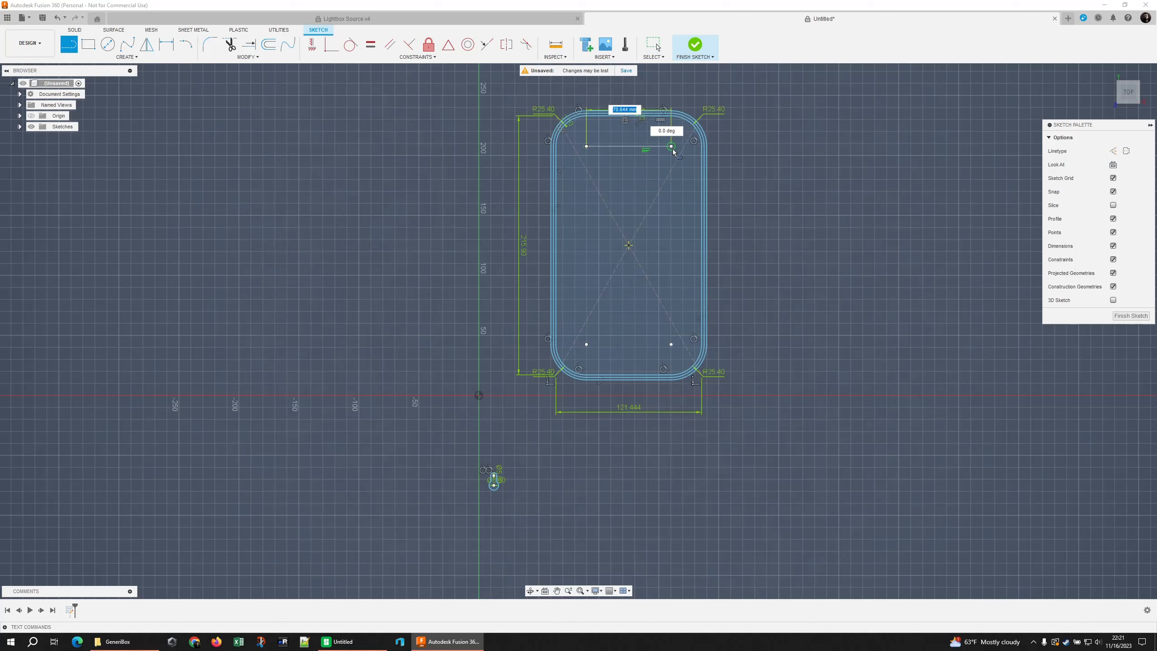
pyautogui.click(671, 146)
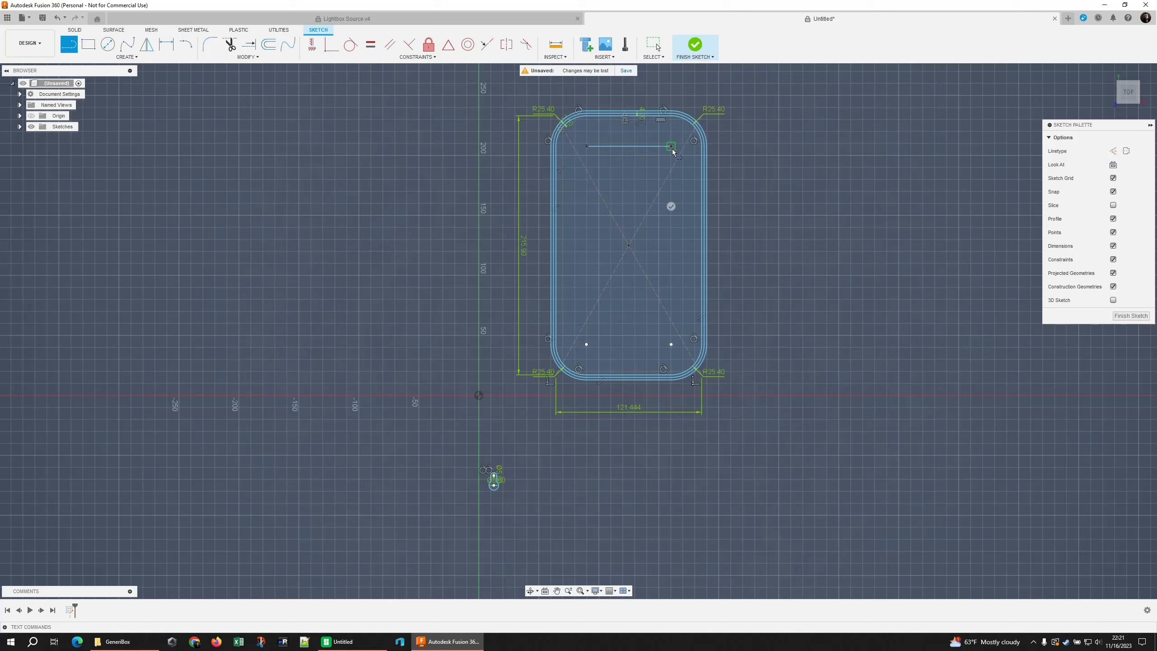
pyautogui.click(672, 343)
pyautogui.rightClick(756, 324)
pyautogui.click(769, 331)
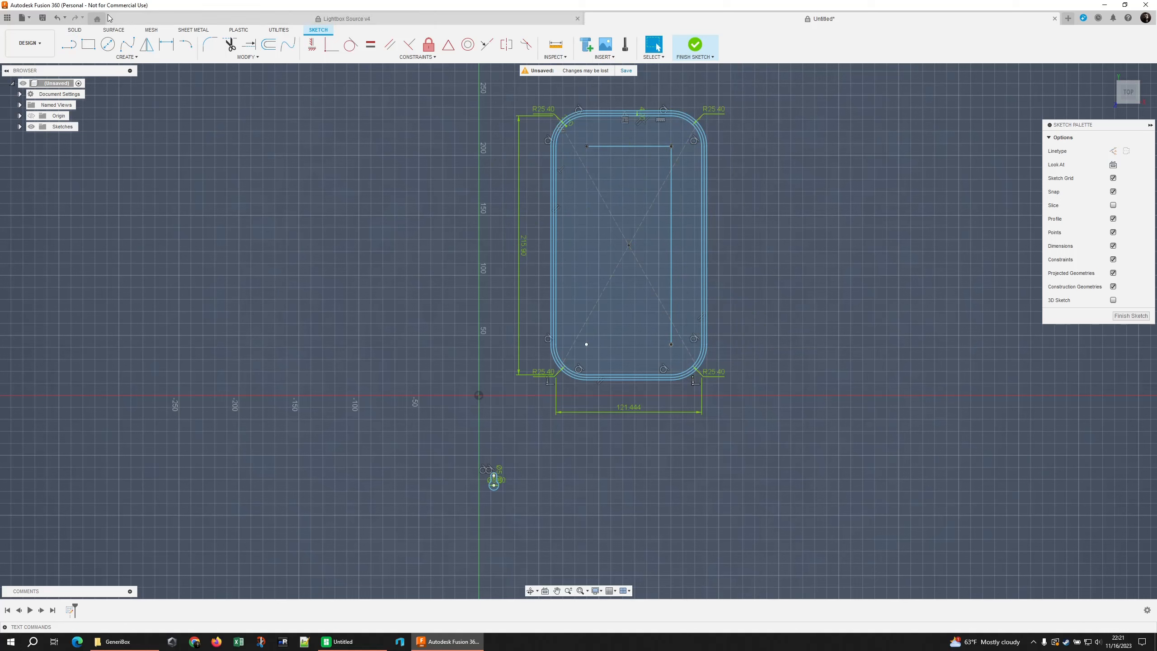
# Place sketch points at the midpoints of the horizontal and vertical helper lines.
pyautogui.click(127, 56)
pyautogui.click(104, 149)
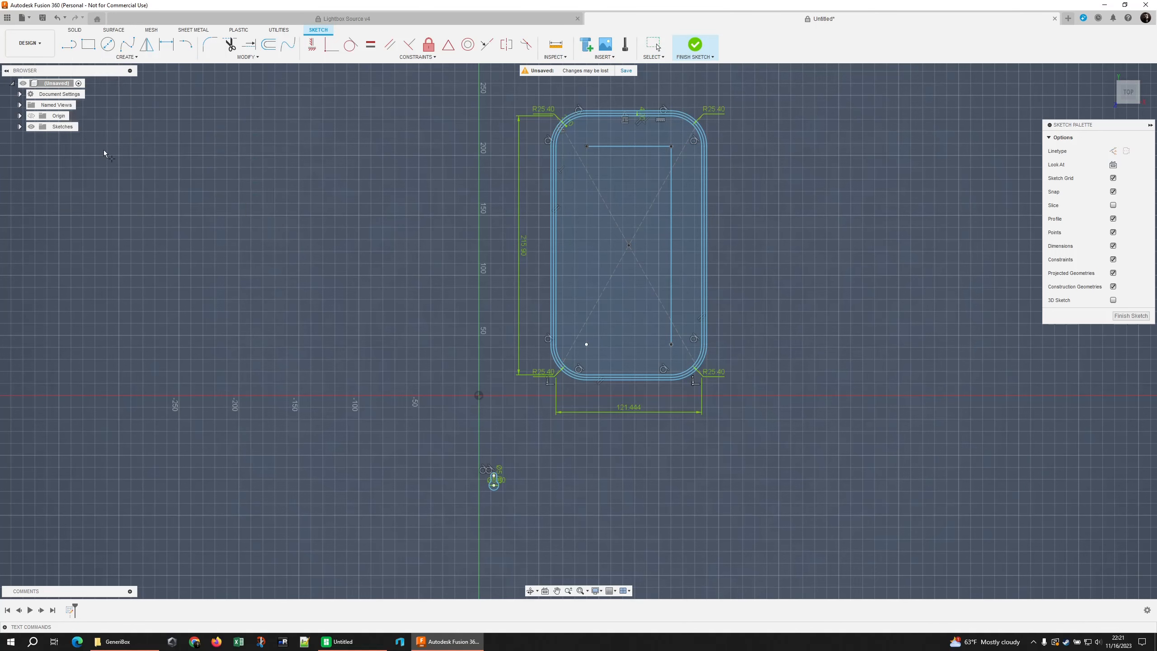
pyautogui.click(628, 147)
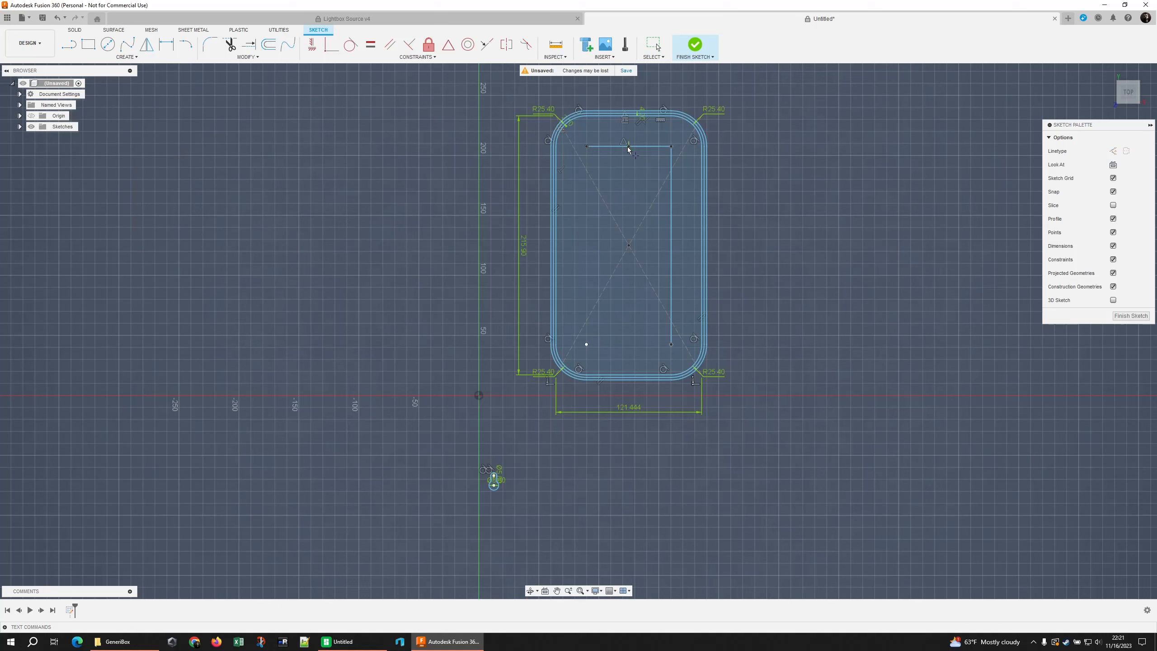
pyautogui.click(671, 246)
pyautogui.rightClick(780, 252)
pyautogui.click(788, 265)
# Delete the vertical and horizontal helper lines, keeping the midpoint points.
pyautogui.click(670, 181)
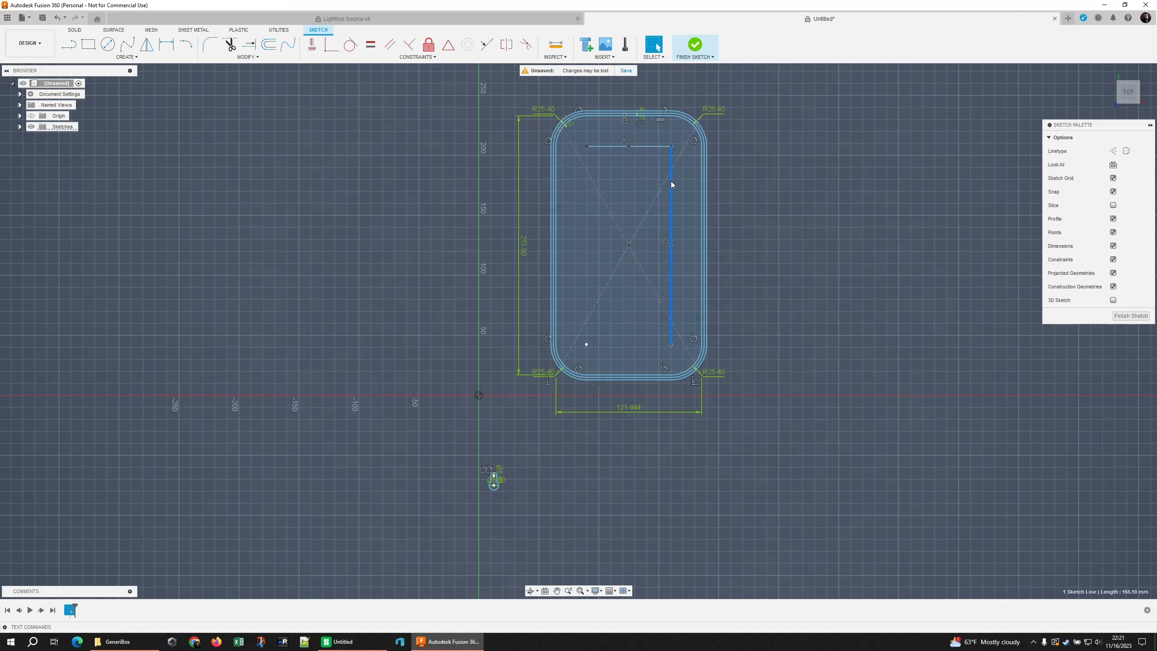
pyautogui.press('Delete')
pyautogui.click(645, 145)
pyautogui.press('Delete')
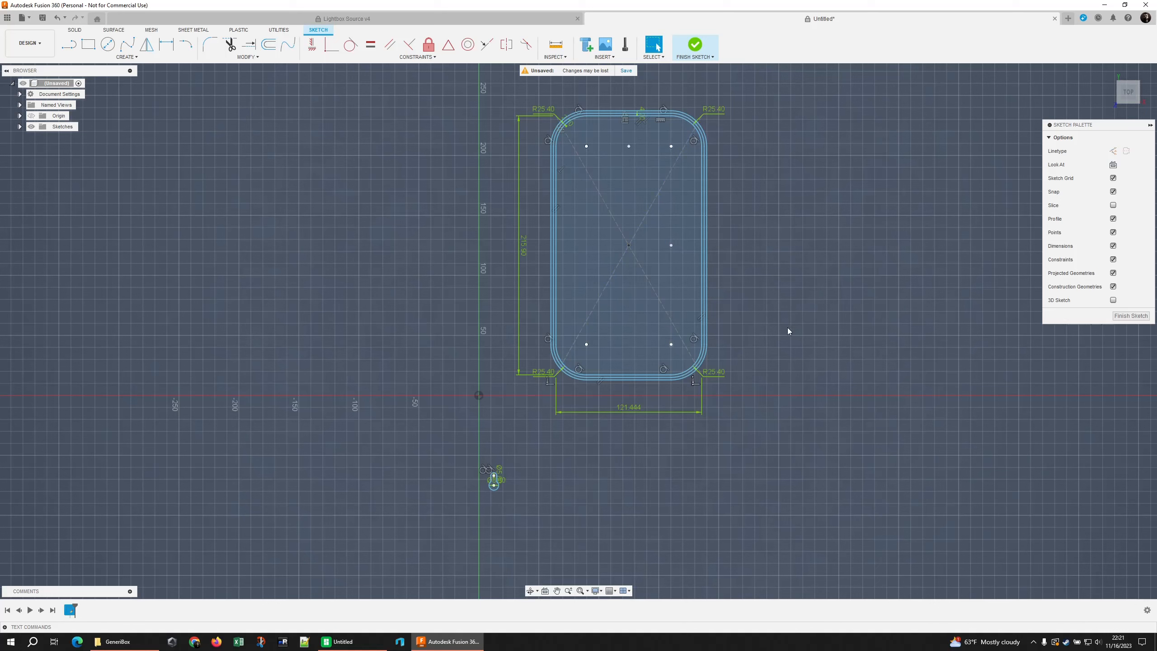
# Move the pasted keyhole profile point-to-point, from its small arc's center onto the upper midpoint inside the rounded rectangle.
pyautogui.moveTo(468, 456); pyautogui.dragTo(553, 522)
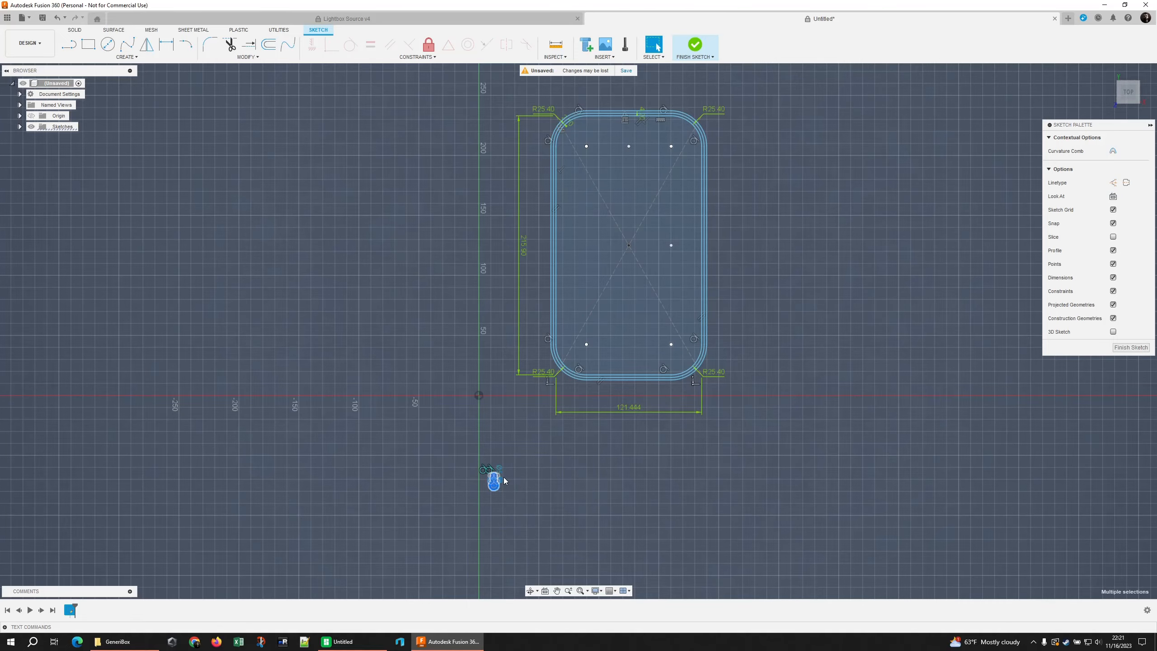
pyautogui.press('m')
pyautogui.scroll(5, 495, 476)
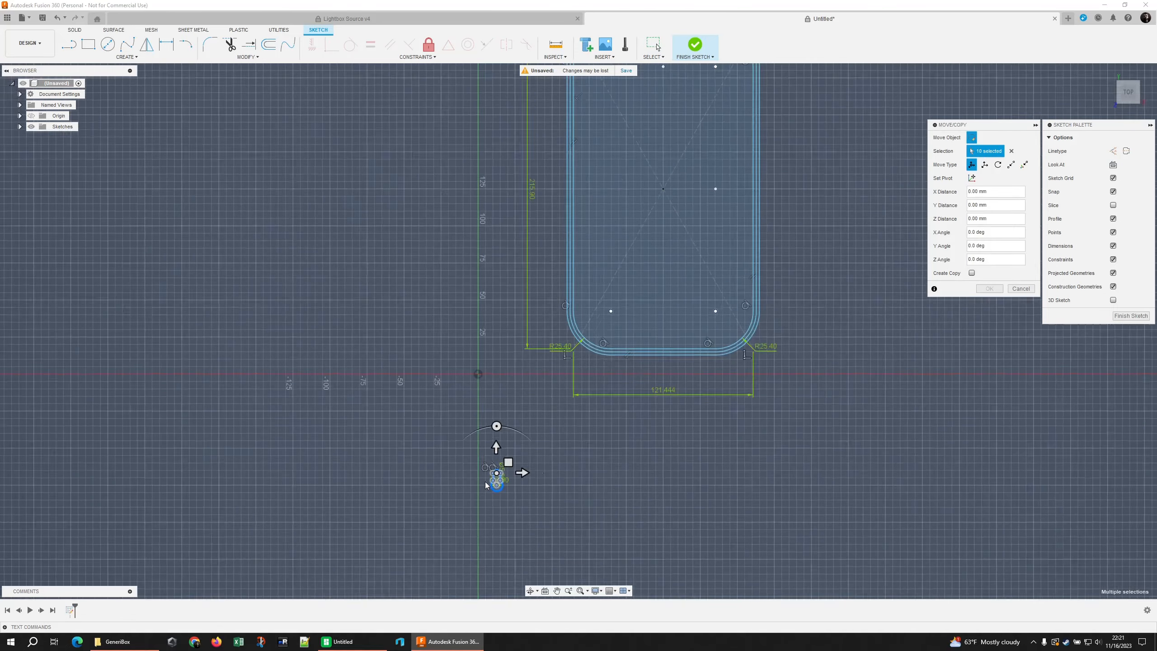
pyautogui.scroll(5, 501, 472)
pyautogui.moveTo(553, 414); pyautogui.dragTo(592, 363, button='middle')
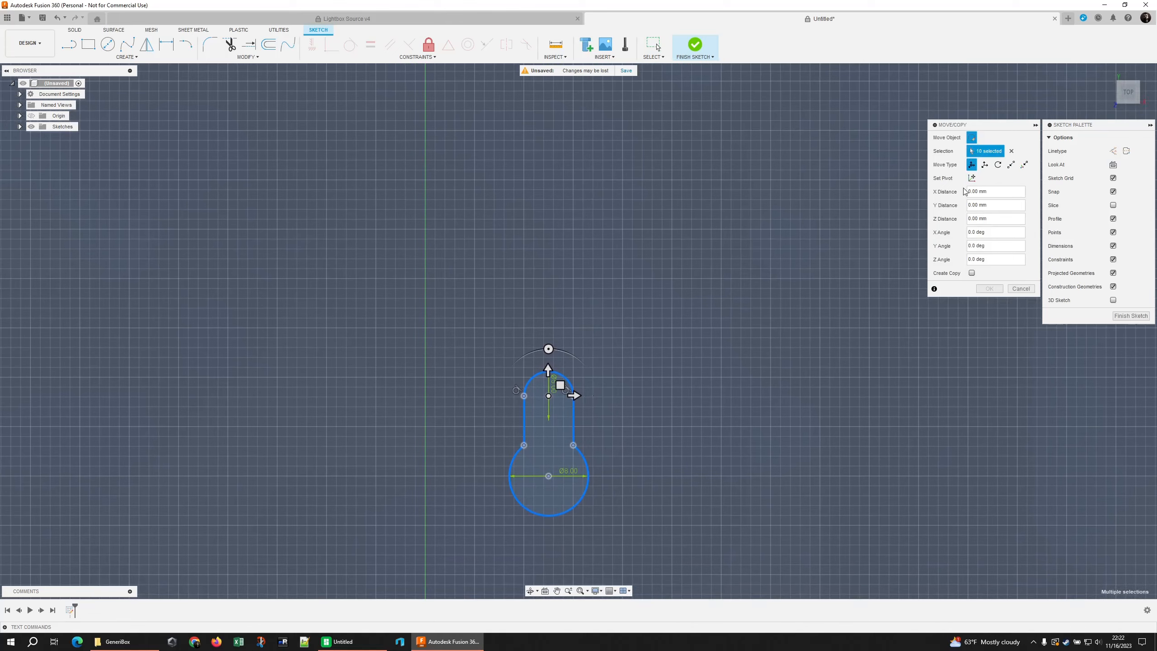
pyautogui.click(1010, 164)
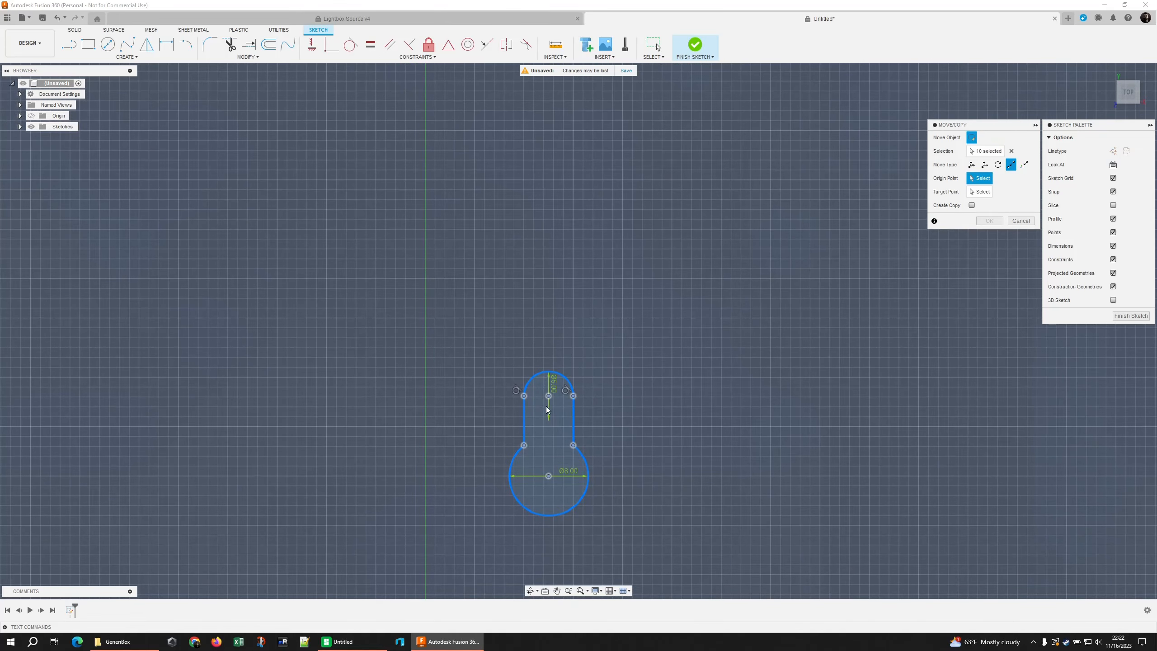
pyautogui.click(549, 396)
pyautogui.scroll(-6, 721, 284)
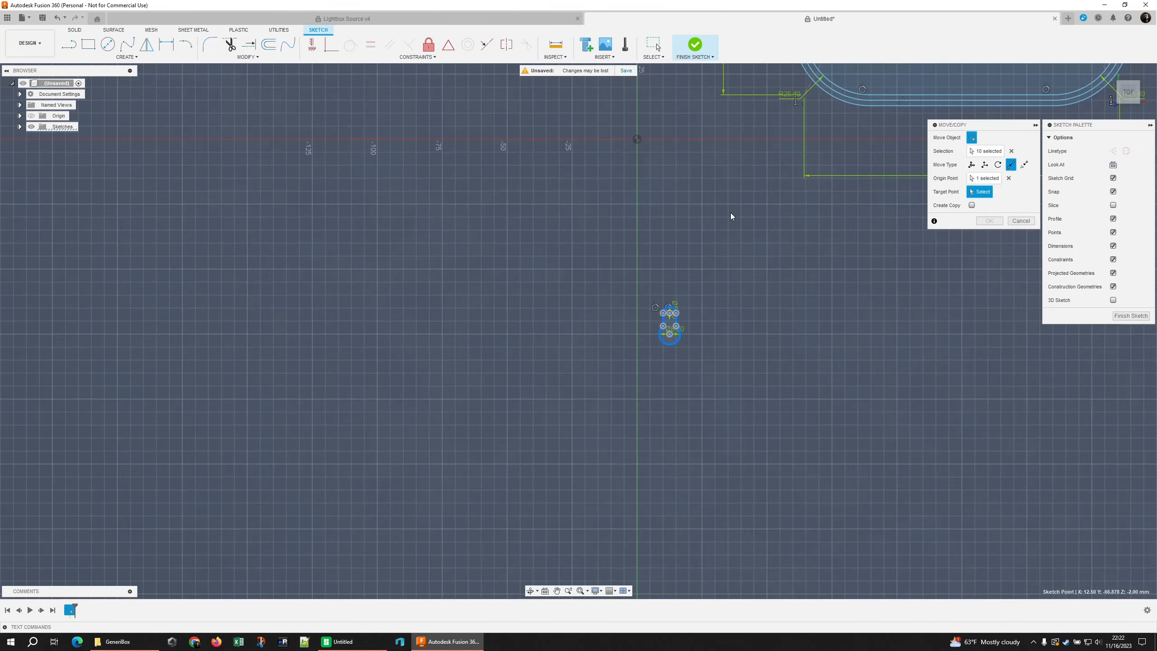
pyautogui.moveTo(730, 212); pyautogui.dragTo(518, 489, button='middle')
pyautogui.moveTo(736, 87); pyautogui.dragTo(627, 335, button='middle')
pyautogui.scroll(-1, 630, 286)
pyautogui.click(637, 148)
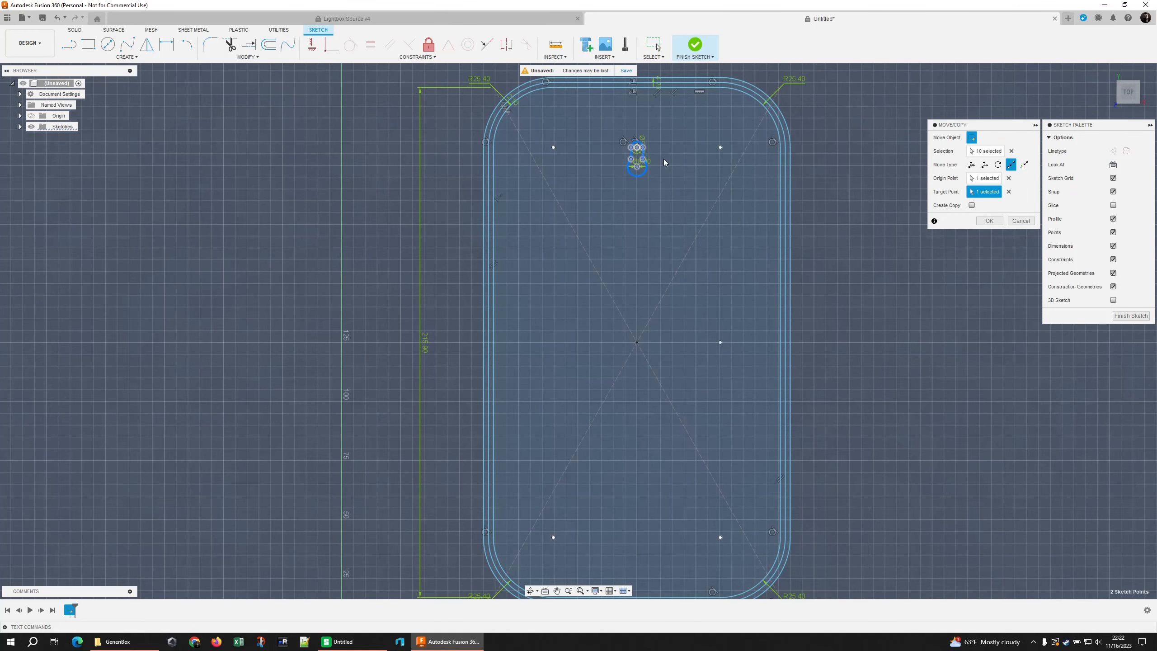
pyautogui.click(988, 220)
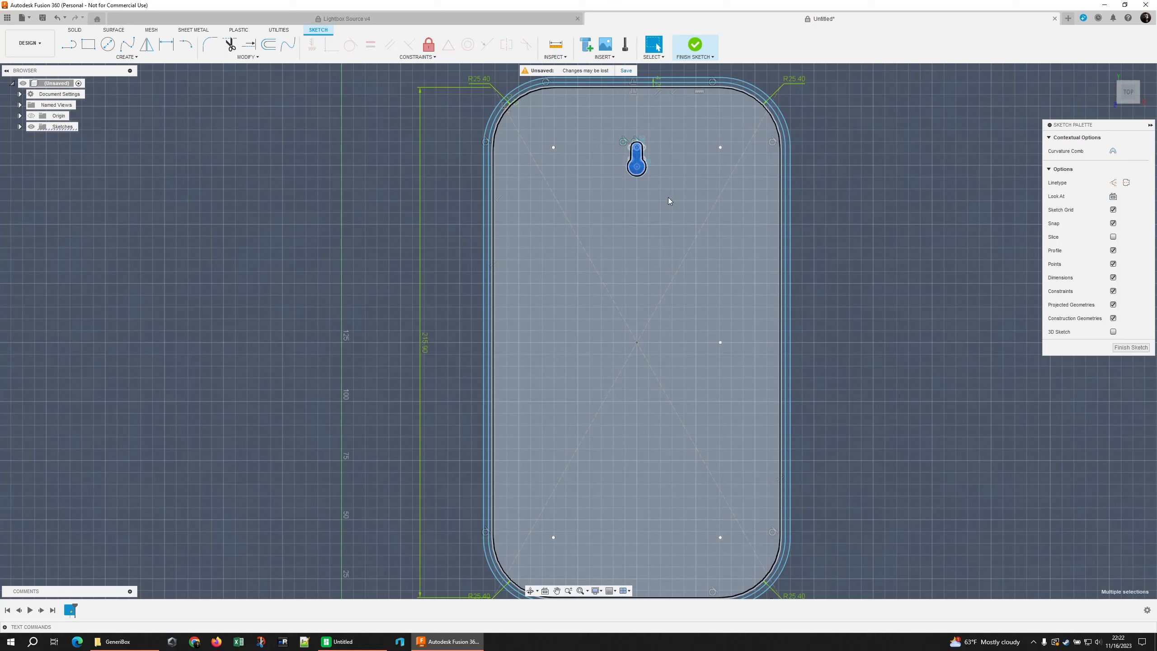
# Copy the upper keyhole profile point-to-point, from its small arc's center to the midpoint near the rectangle's long right side.
pyautogui.press('m')
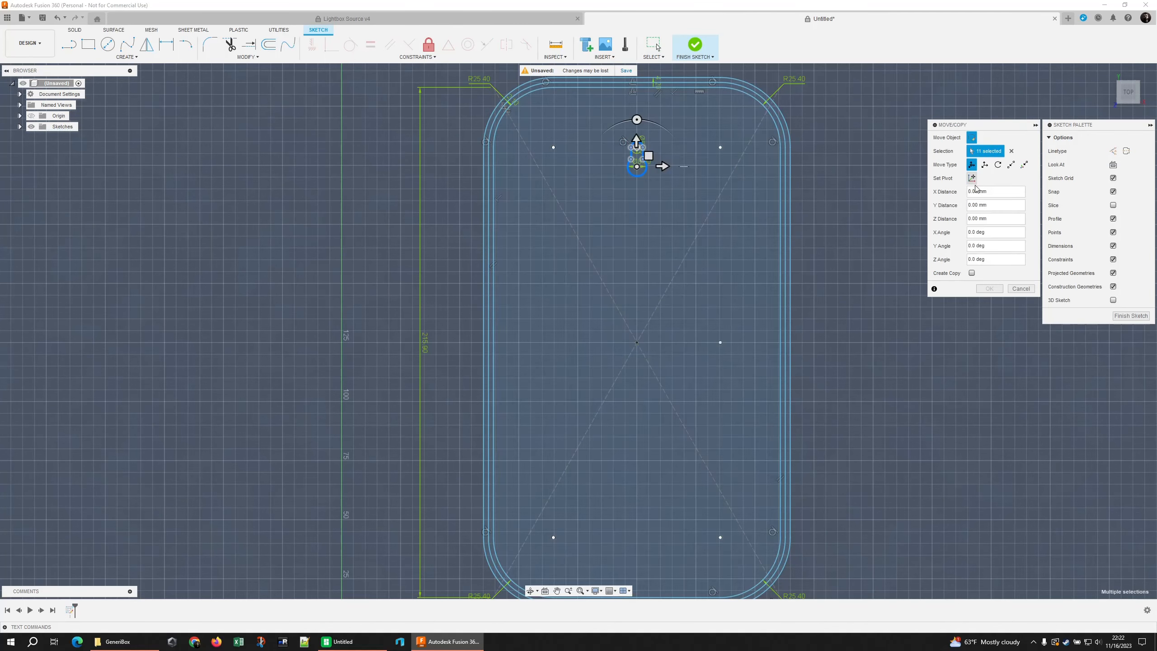
pyautogui.click(1010, 164)
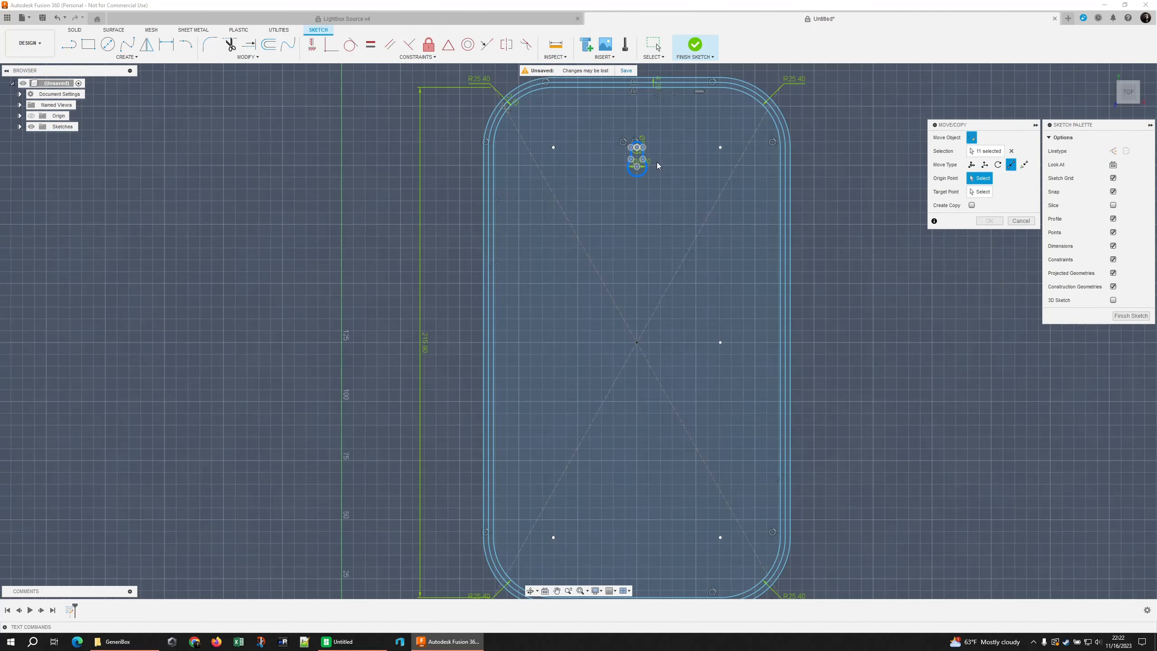
pyautogui.scroll(1, 647, 165)
pyautogui.click(637, 147)
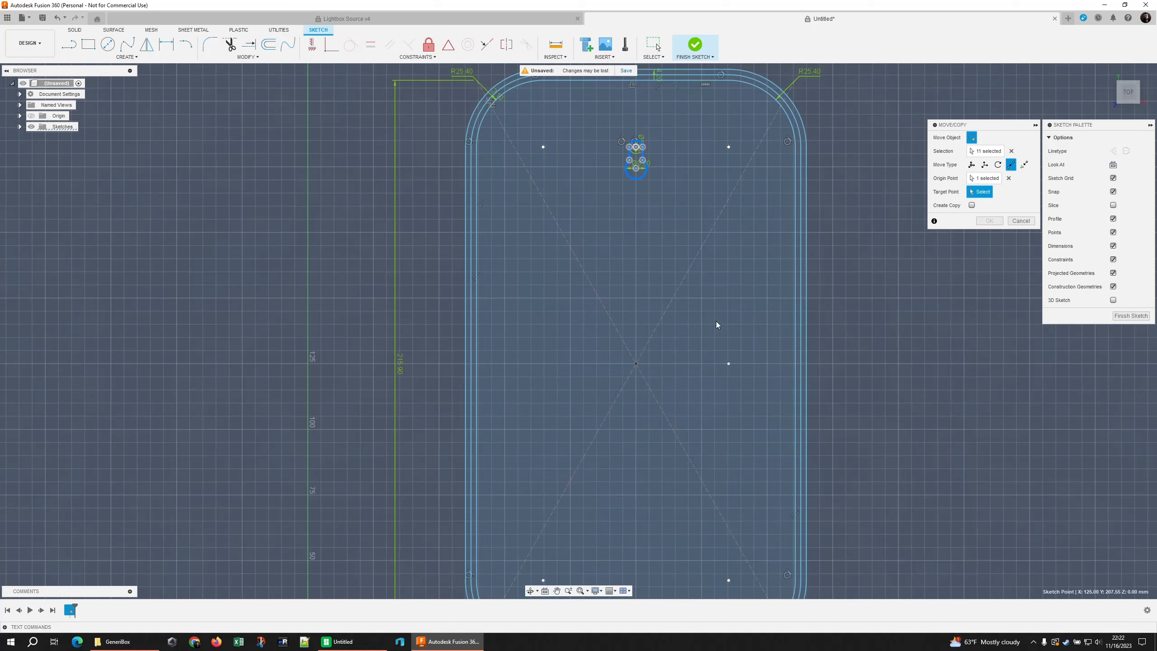
pyautogui.click(728, 363)
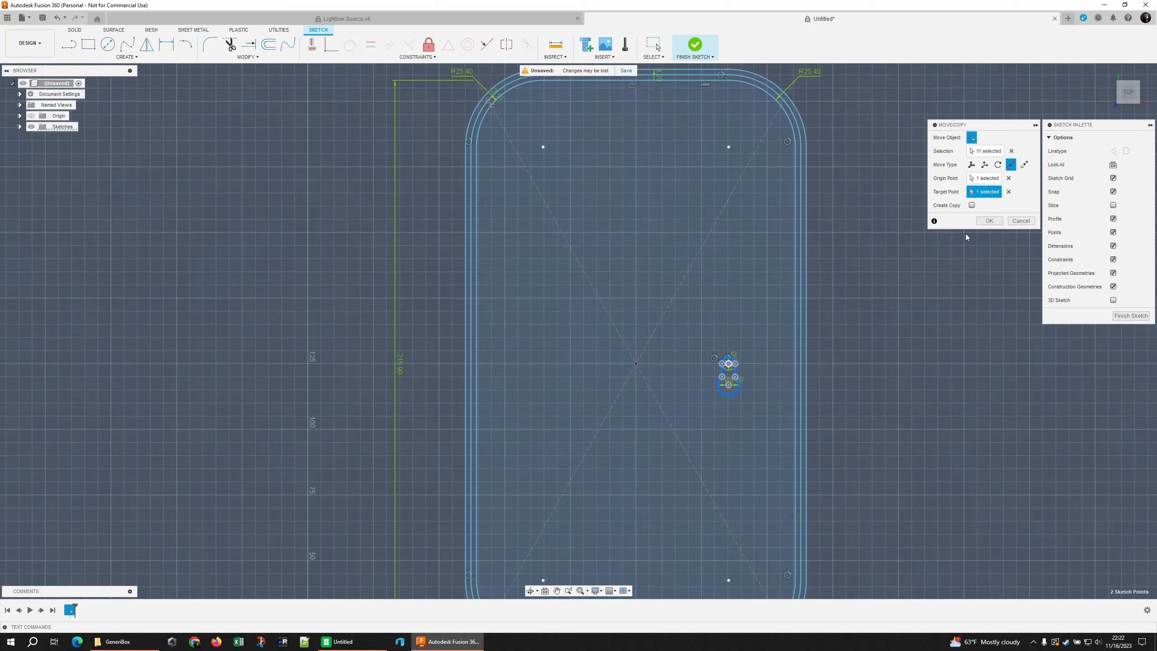
pyautogui.click(972, 205)
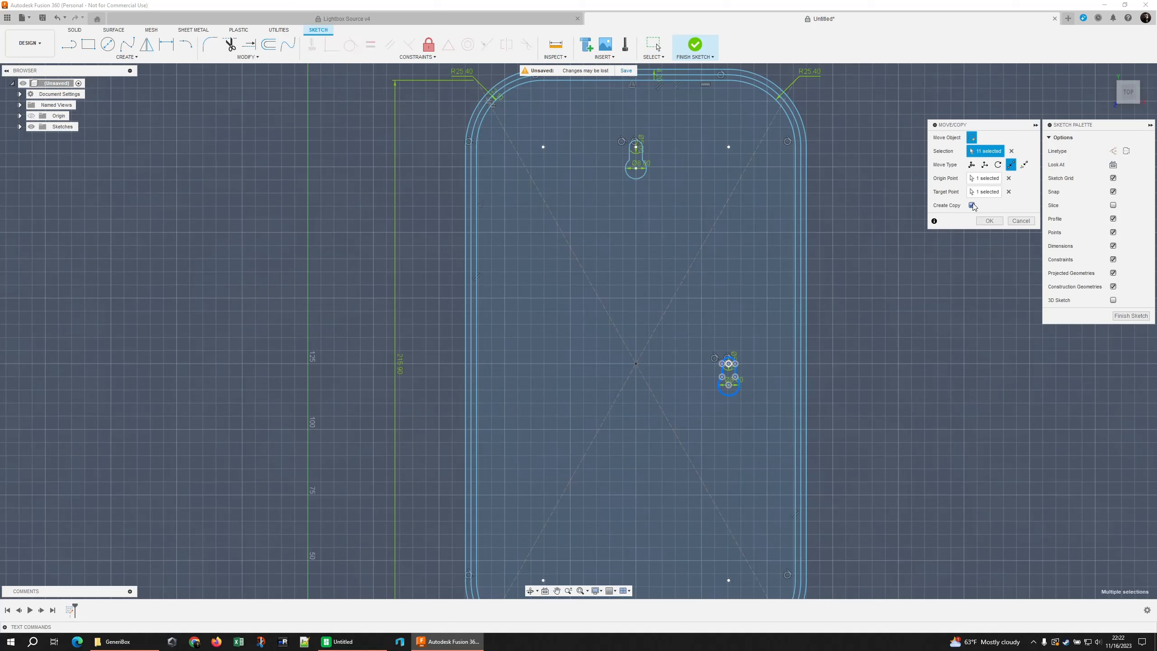
pyautogui.click(998, 165)
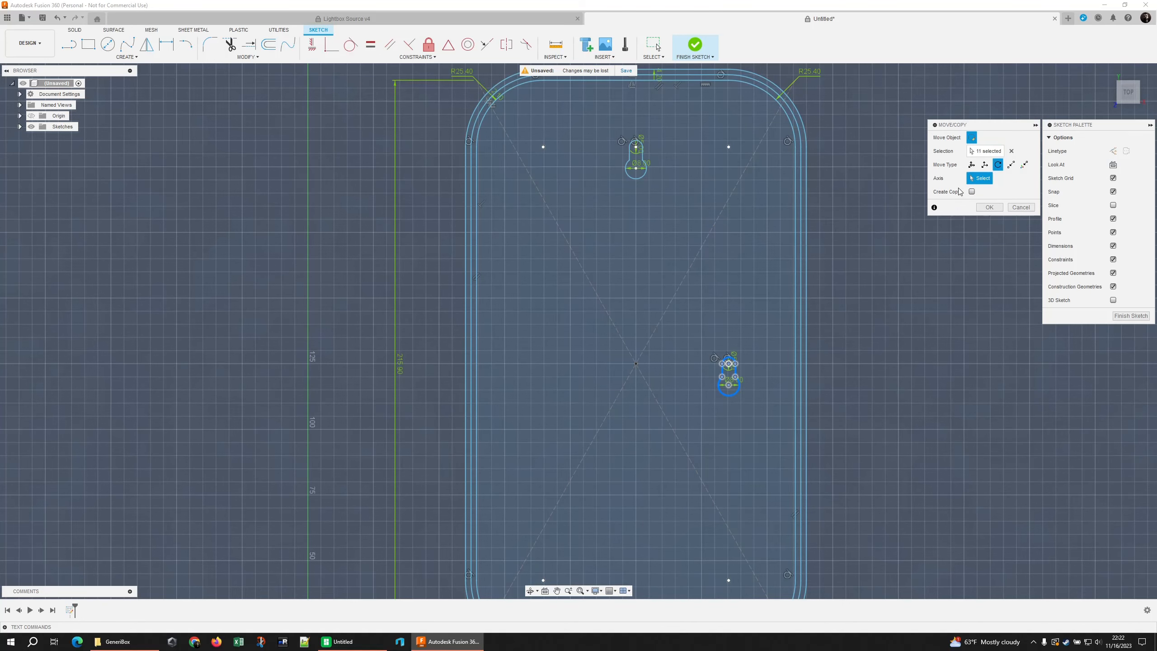
pyautogui.scroll(-4, 728, 369)
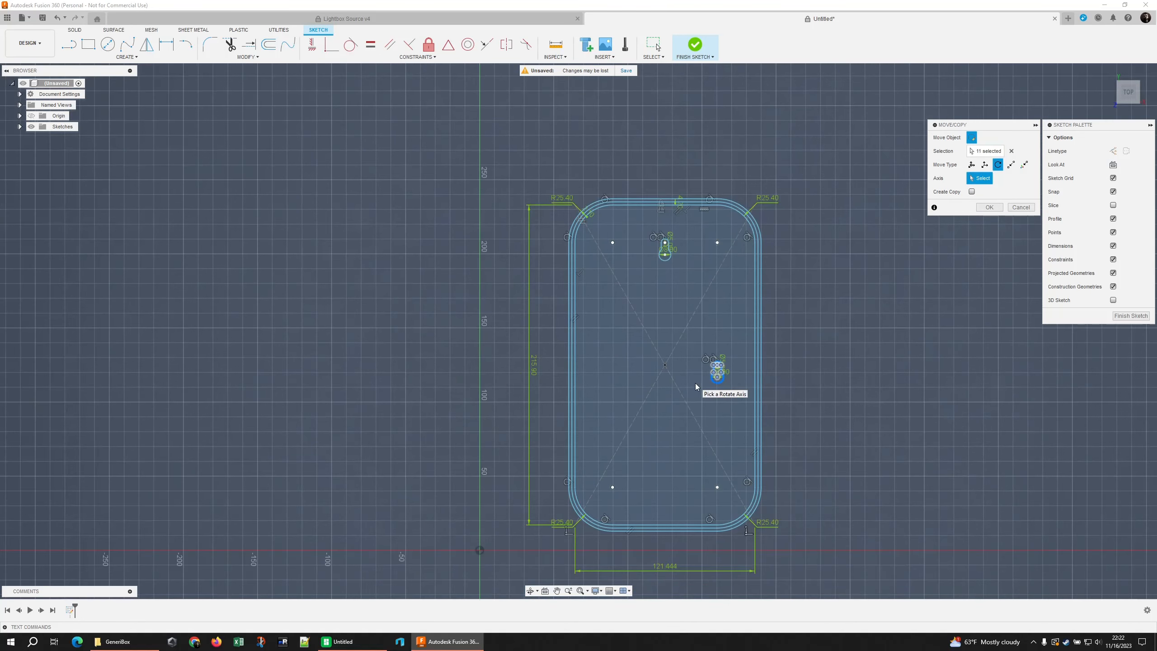
pyautogui.moveTo(715, 367)
pyautogui.mouseDown(button='middle')
pyautogui.moveTo(625, 319)
pyautogui.moveTo(483, 389)
pyautogui.moveTo(624, 403)
pyautogui.mouseUp(button='middle')
pyautogui.click(998, 208)
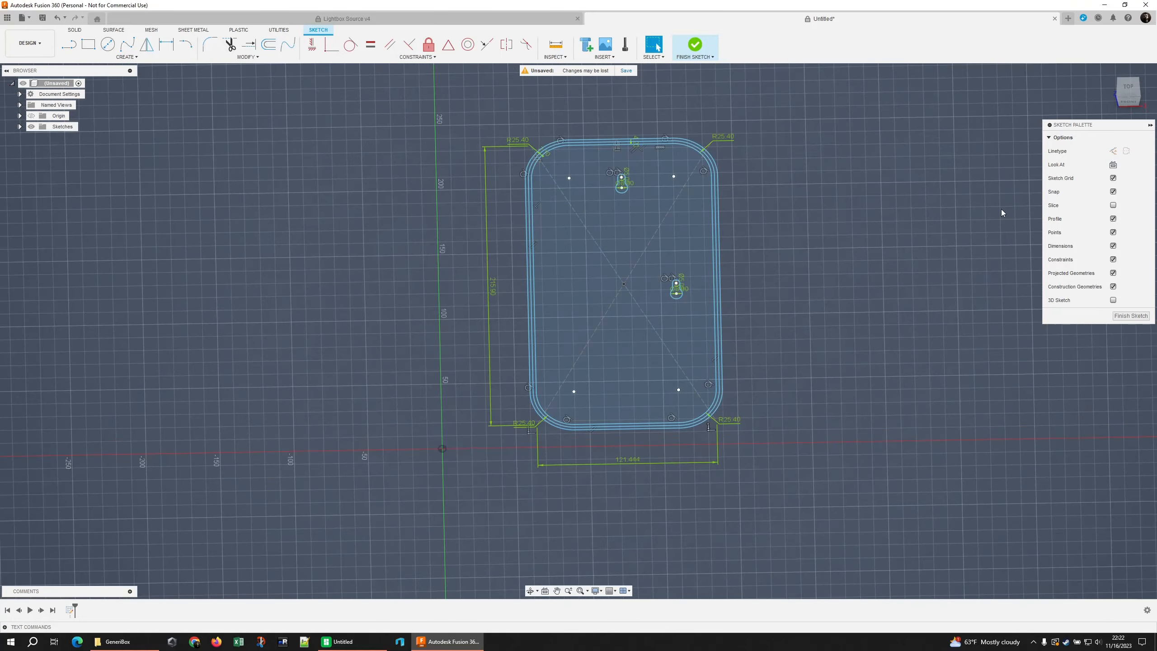
# Rotate the copied keyhole beside the right wall by -90 degrees about the Z axis.
pyautogui.scroll(5, 705, 276)
pyautogui.moveTo(566, 272); pyautogui.dragTo(655, 362)
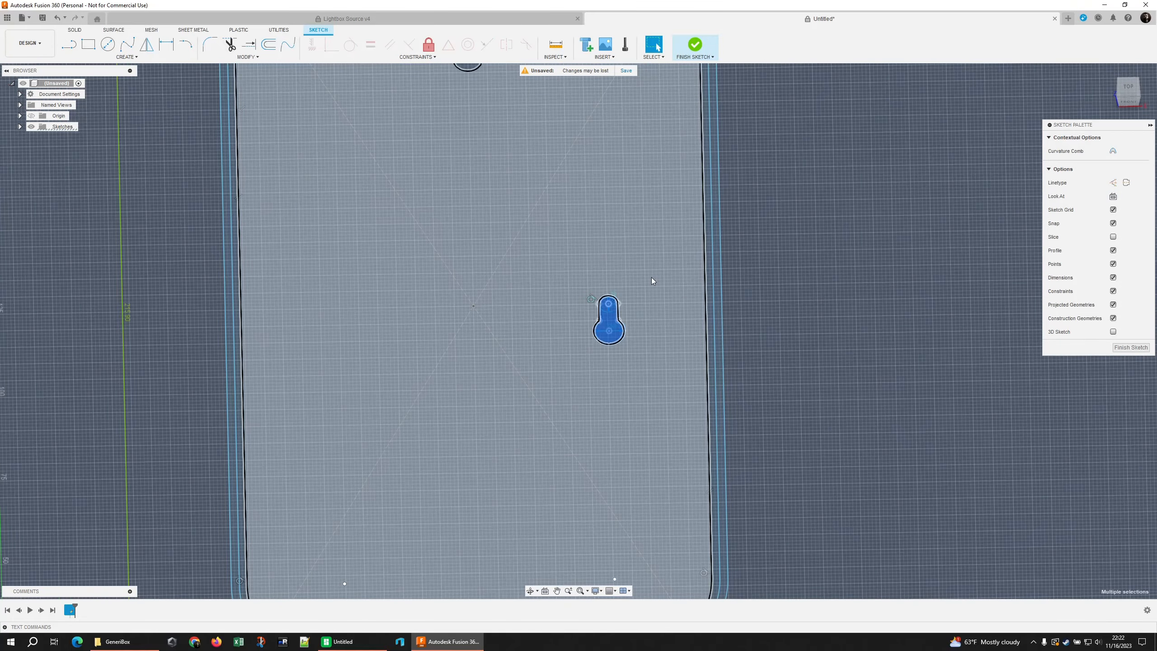
pyautogui.press('m')
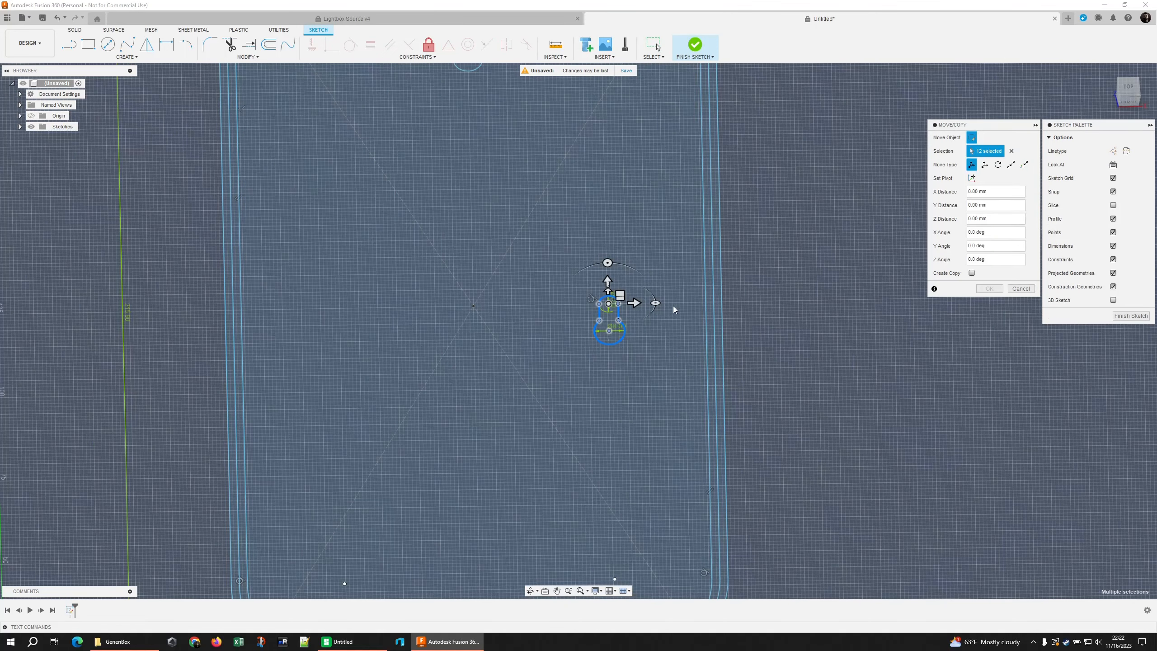
pyautogui.moveTo(655, 303); pyautogui.dragTo(658, 301)
pyautogui.keyDown('shift'); pyautogui.moveTo(651, 293); pyautogui.dragTo(795, 295, button='middle'); pyautogui.keyUp('shift')
pyautogui.moveTo(682, 227); pyautogui.dragTo(675, 275)
pyautogui.click(989, 288)
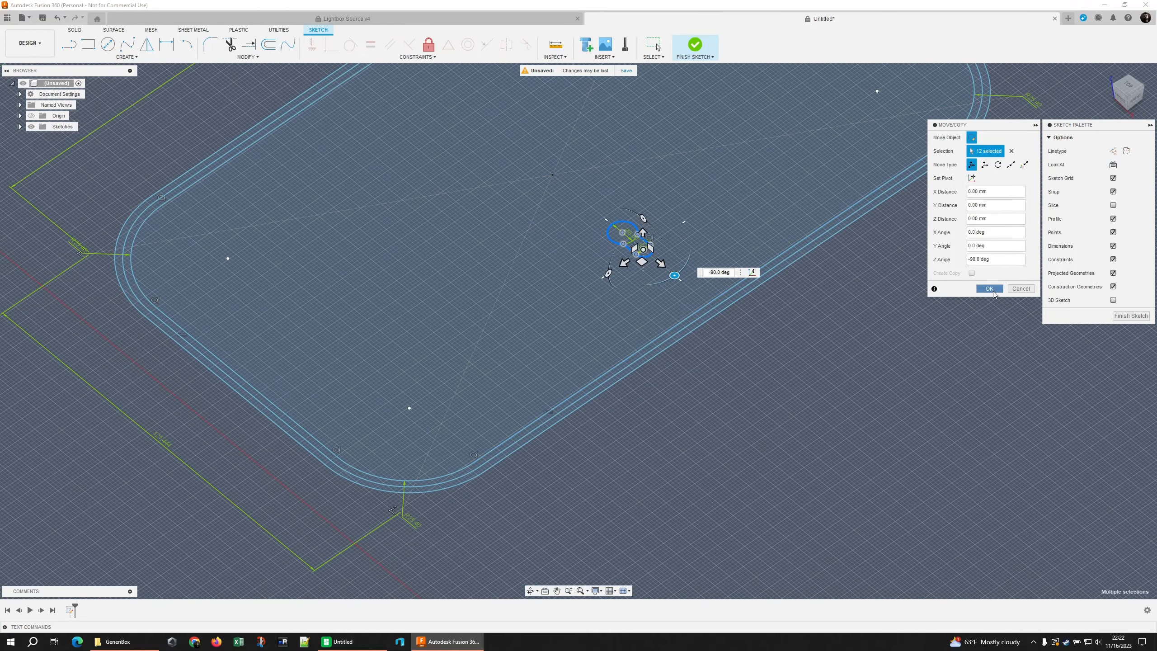
# Finish the sketch containing the rounded outline and both keyhole profiles.
pyautogui.scroll(-5, 818, 338)
pyautogui.keyDown('shift'); pyautogui.moveTo(860, 365); pyautogui.dragTo(898, 365, button='middle'); pyautogui.keyUp('shift')
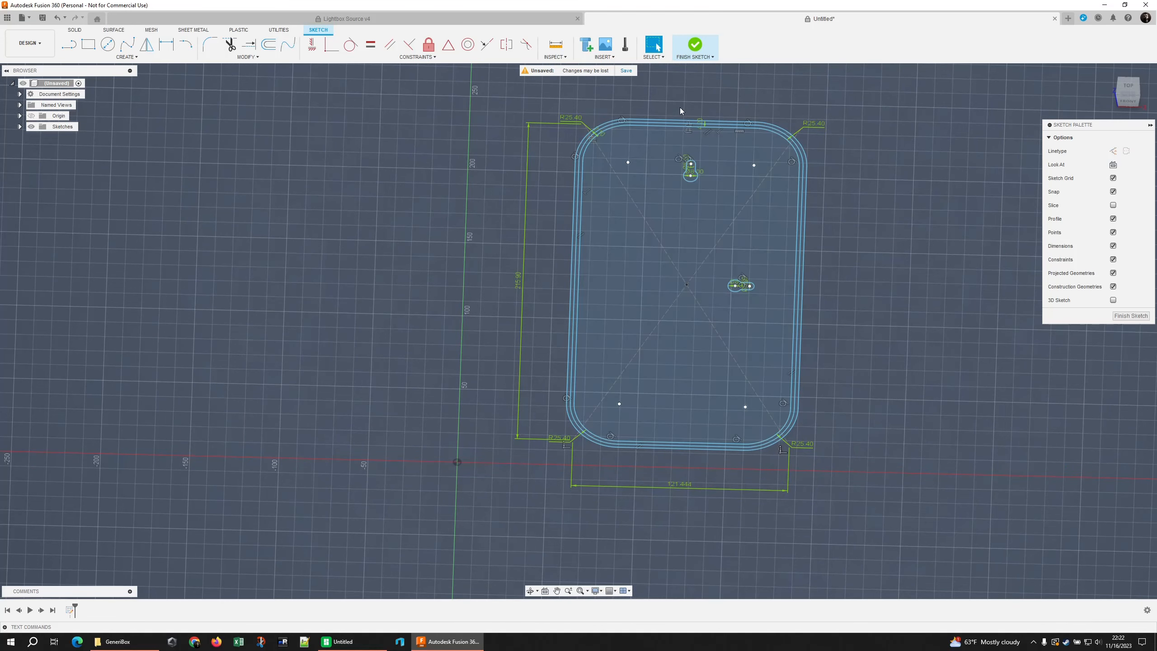
pyautogui.click(611, 411)
pyautogui.moveTo(868, 277); pyautogui.dragTo(795, 316, button='middle')
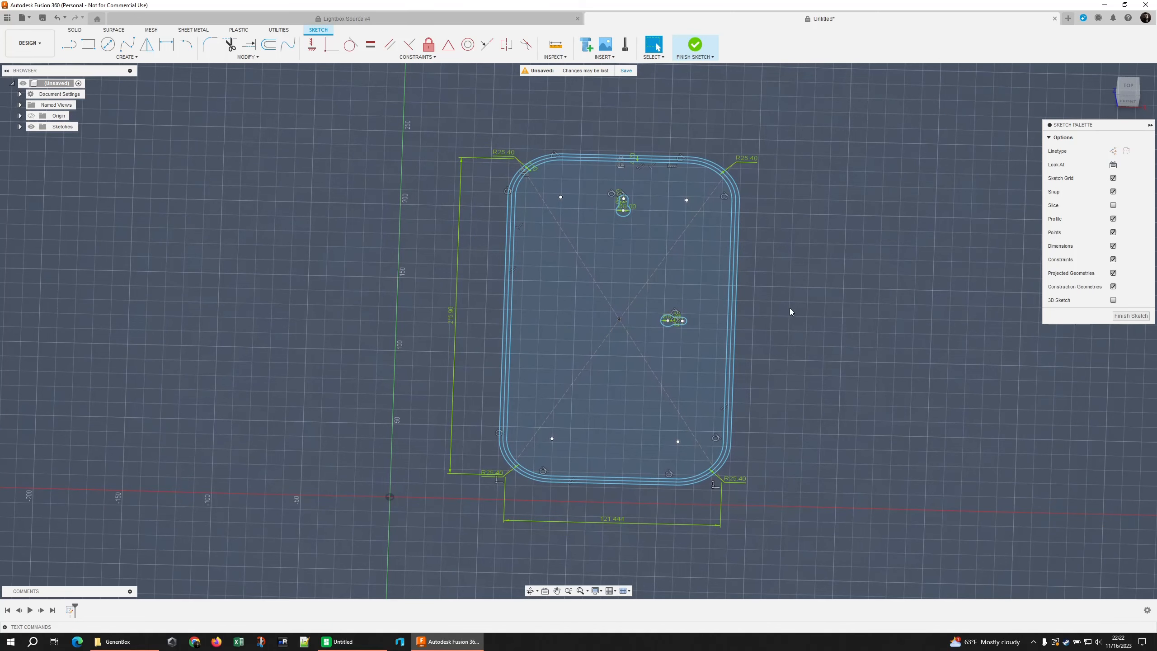
pyautogui.moveTo(772, 300)
pyautogui.keyDown('shift'); pyautogui.mouseDown(button='middle')
pyautogui.moveTo(779, 315)
pyautogui.moveTo(756, 256)
pyautogui.moveTo(762, 305)
pyautogui.mouseUp(button='middle'); pyautogui.keyUp('shift')
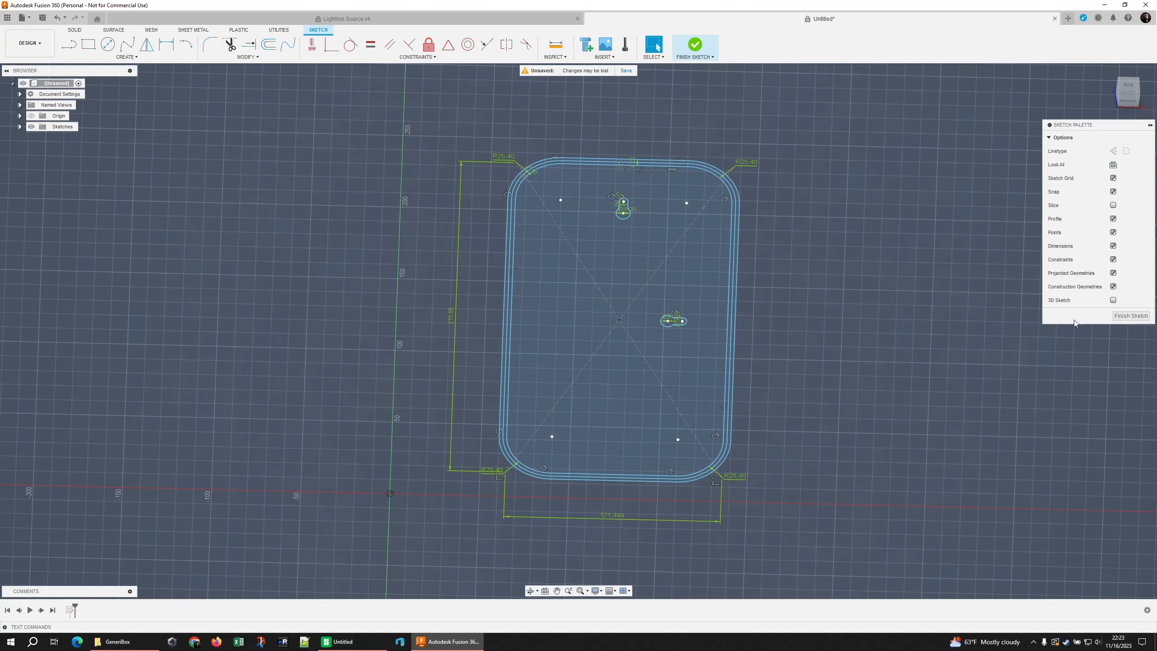
pyautogui.click(1131, 315)
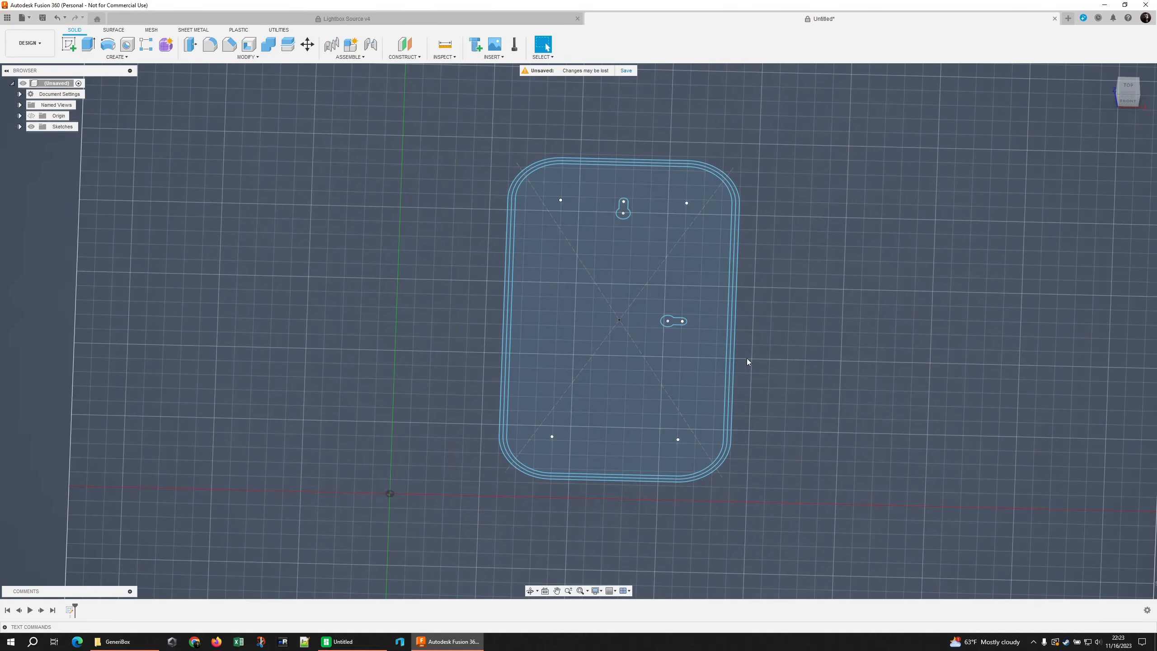
# Rename the finished sketch as Bawks and clear the selection.
pyautogui.keyDown('shift'); pyautogui.moveTo(777, 359); pyautogui.dragTo(757, 370, button='middle'); pyautogui.keyUp('shift')
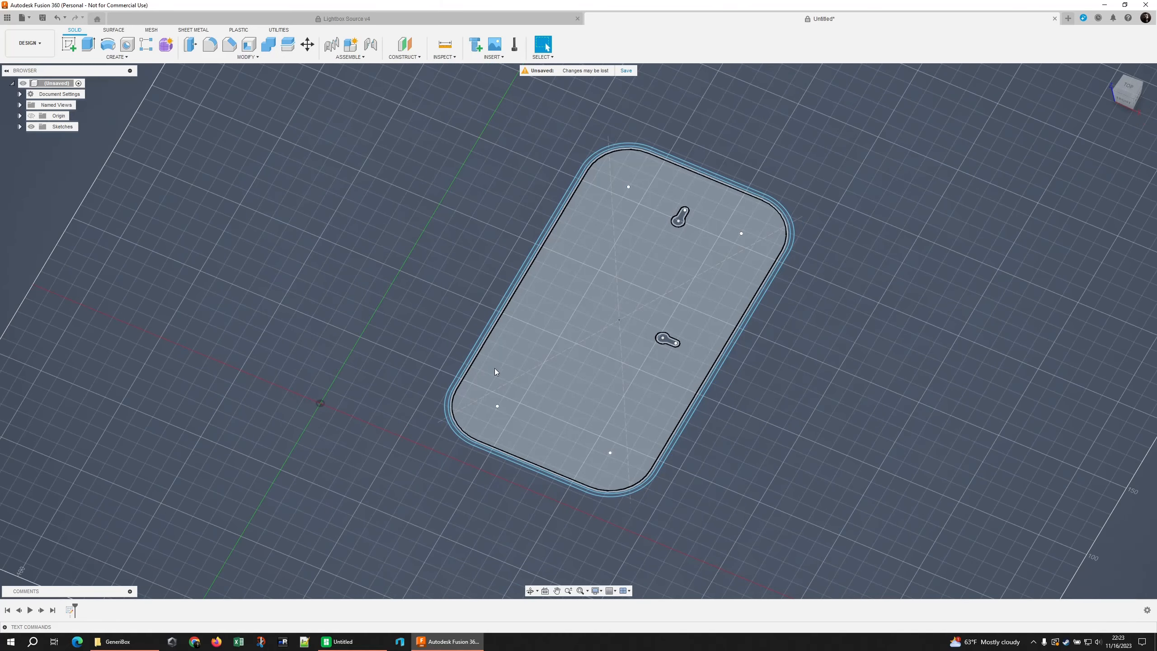
pyautogui.scroll(2, 466, 347)
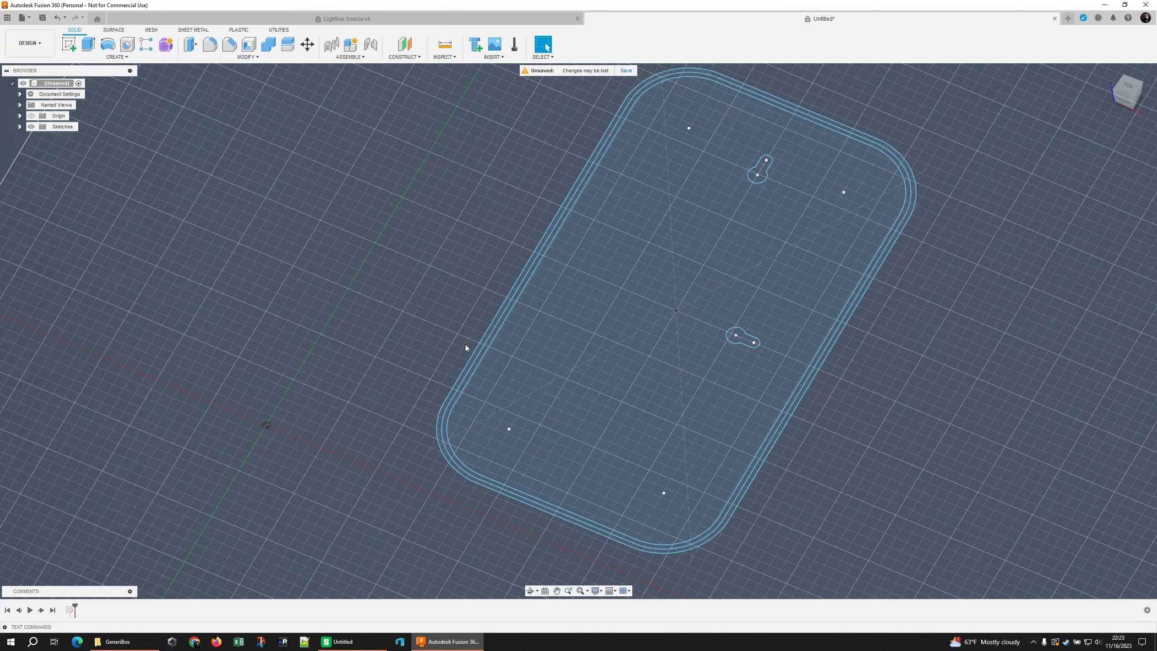
pyautogui.moveTo(460, 349); pyautogui.dragTo(384, 312, button='middle')
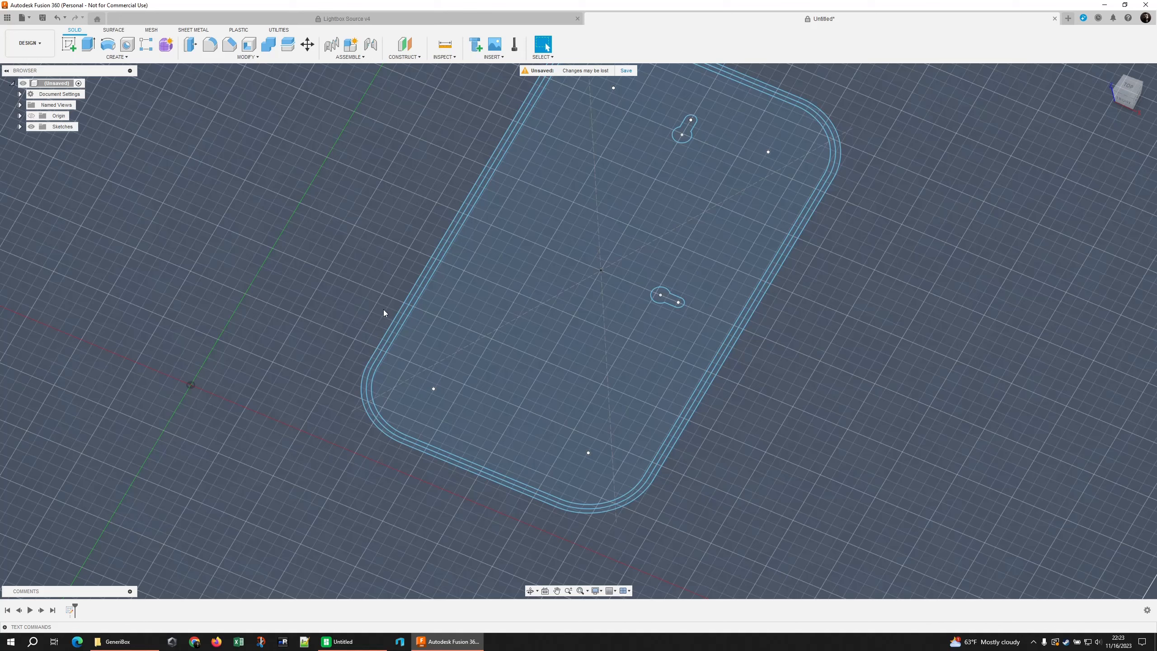
pyautogui.click(20, 126)
pyautogui.click(70, 138)
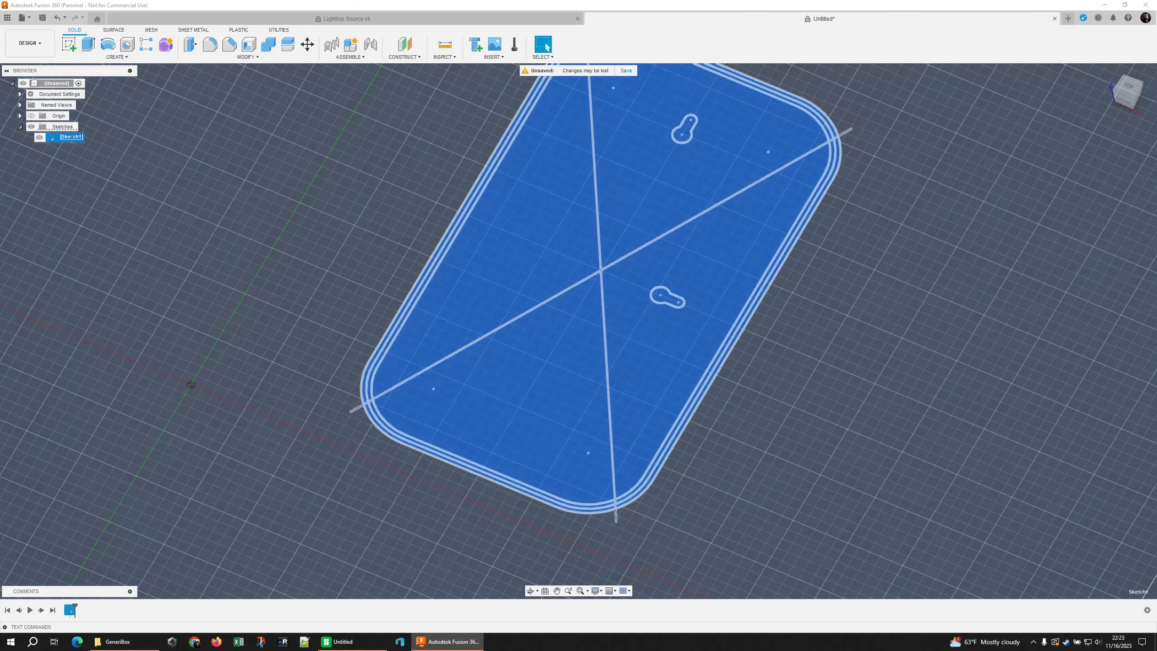
pyautogui.write('Bawks')
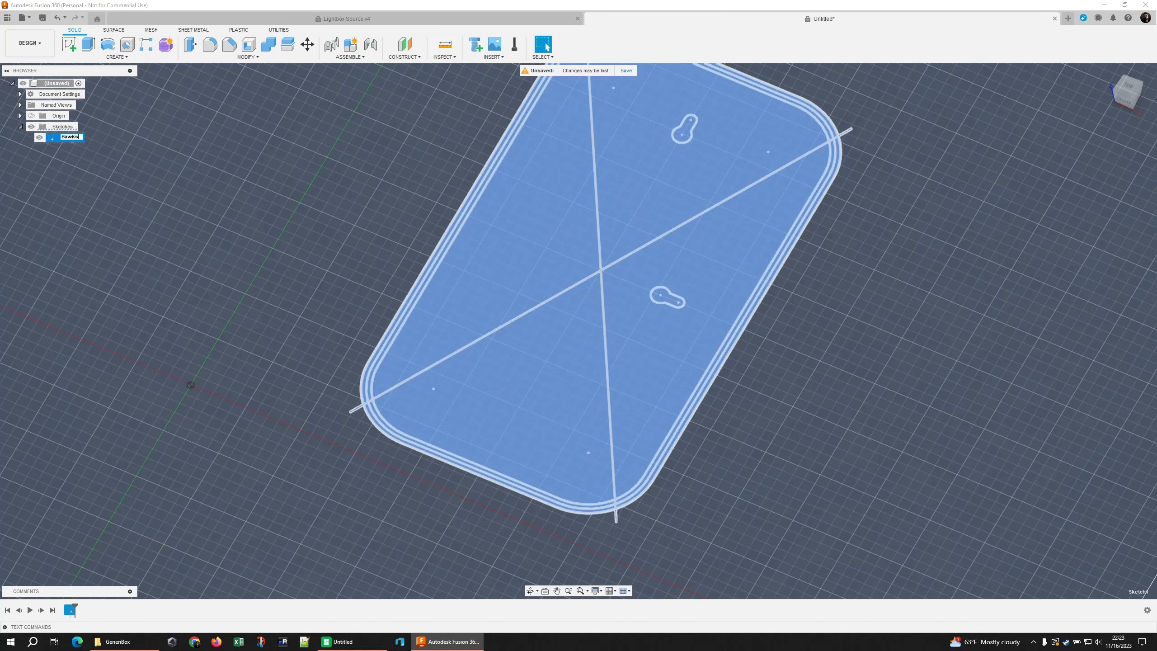
pyautogui.press('Return')
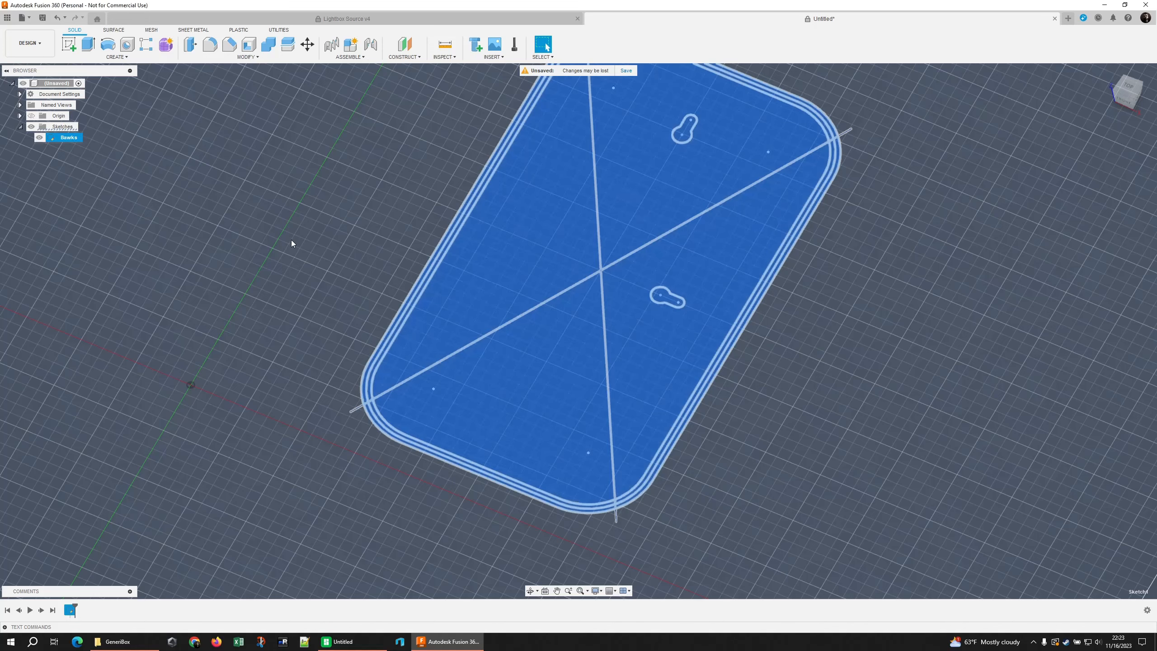
pyautogui.click(319, 194)
pyautogui.scroll(-2, 316, 217)
pyautogui.moveTo(316, 217); pyautogui.dragTo(363, 248, button='middle')
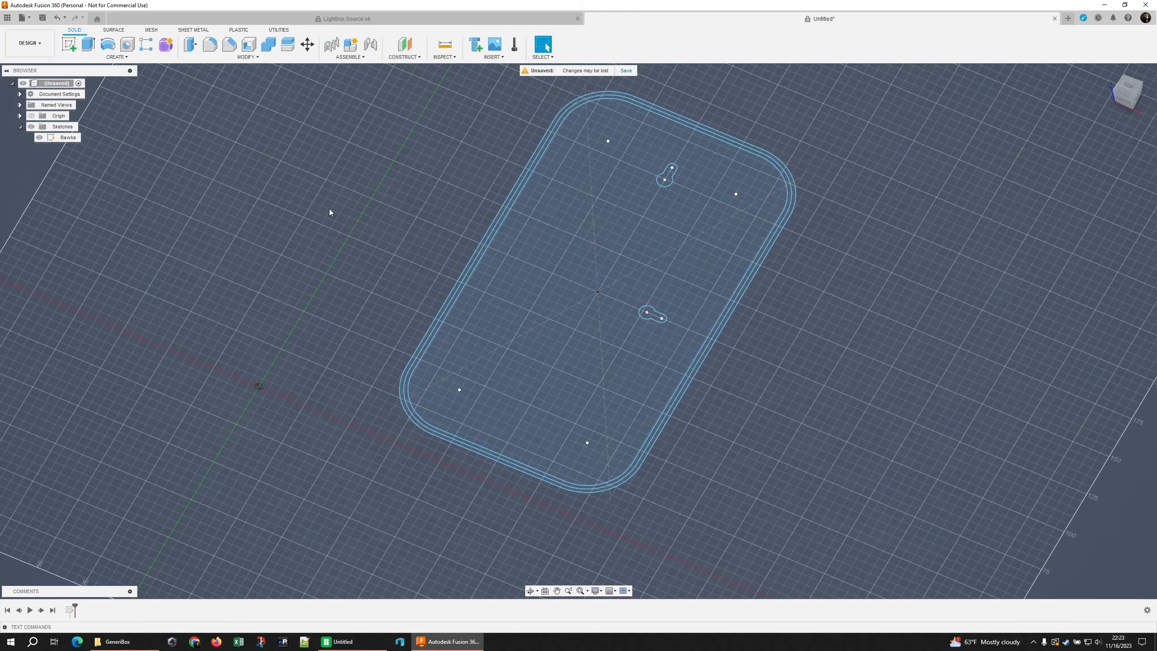
# Extrude all profiles of the rounded sketch, including the keyholes, by 0.28*8 mm as a new body.
pyautogui.scroll(-2, 441, 252)
pyautogui.moveTo(441, 251); pyautogui.dragTo(423, 308, button='middle')
pyautogui.moveTo(330, 107)
pyautogui.mouseDown()
pyautogui.moveTo(810, 517)
pyautogui.moveTo(820, 564)
pyautogui.mouseUp()
pyautogui.press('e')
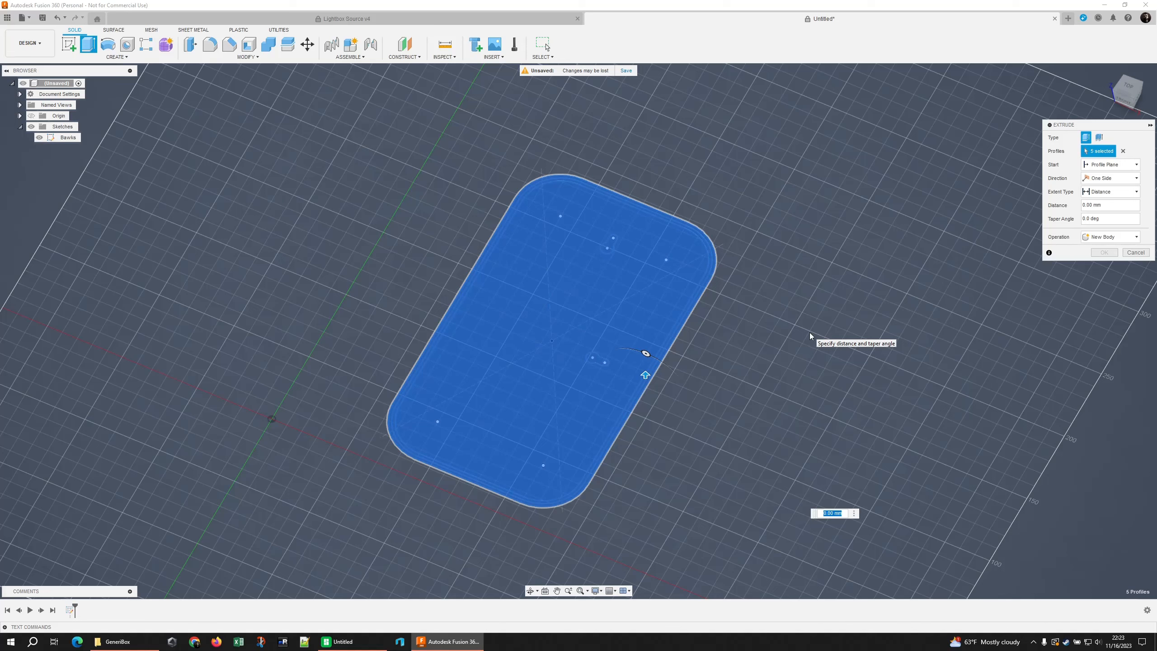
pyautogui.click(854, 514)
pyautogui.click(765, 380)
pyautogui.moveTo(811, 513); pyautogui.dragTo(680, 366)
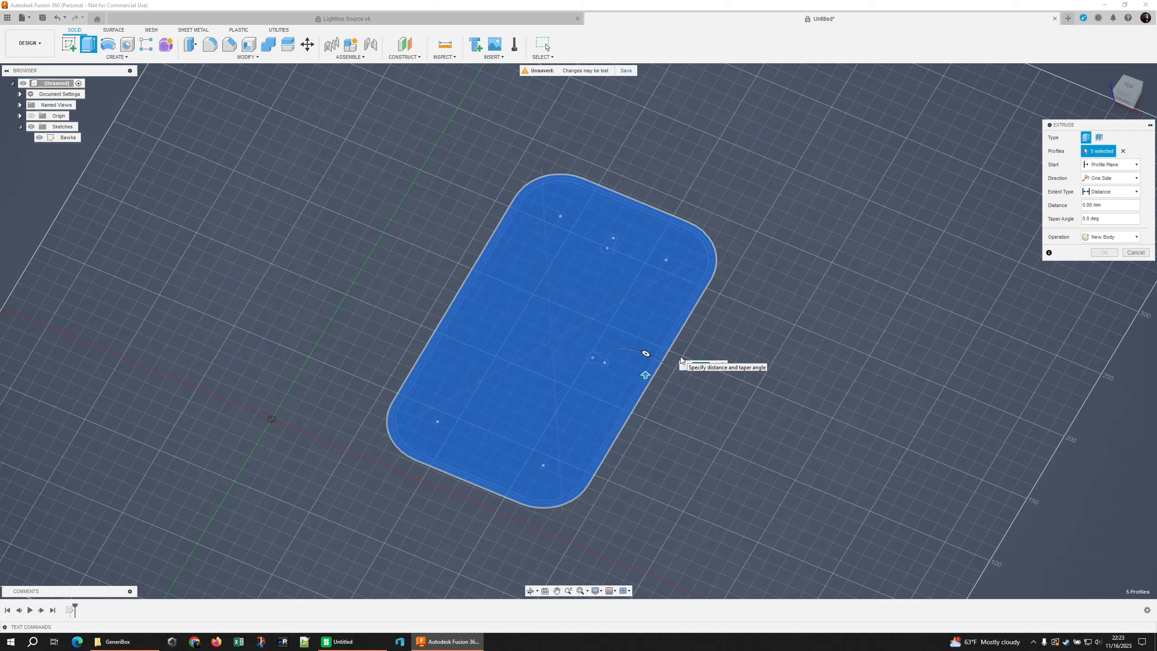
pyautogui.write('0.28')
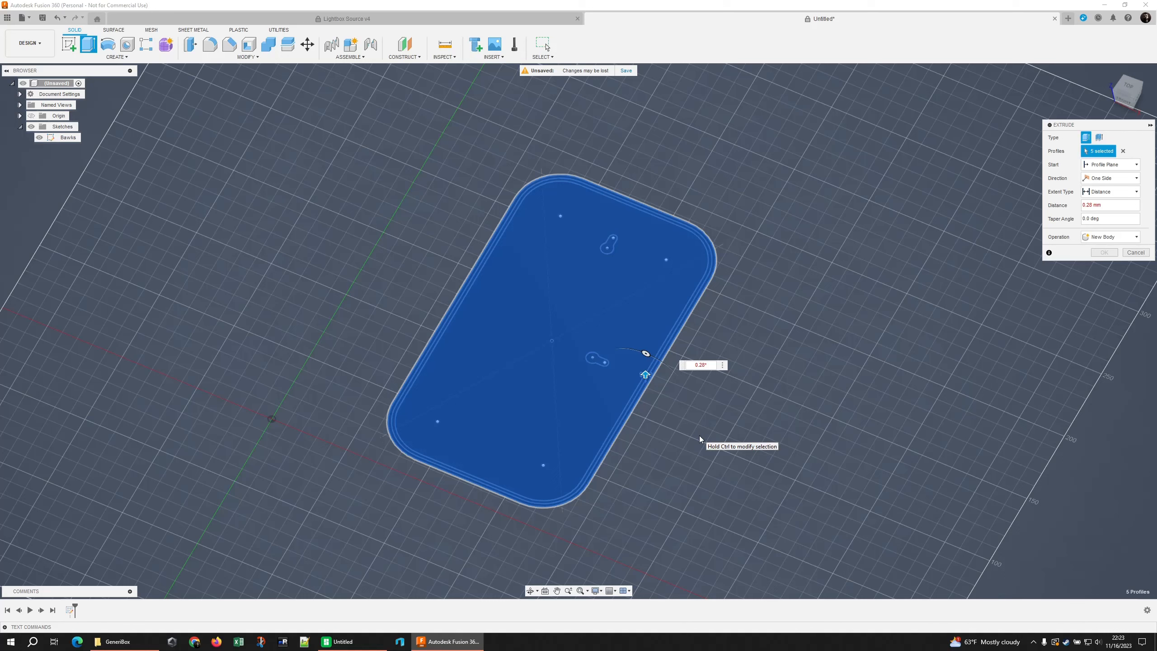
pyautogui.write('*8')
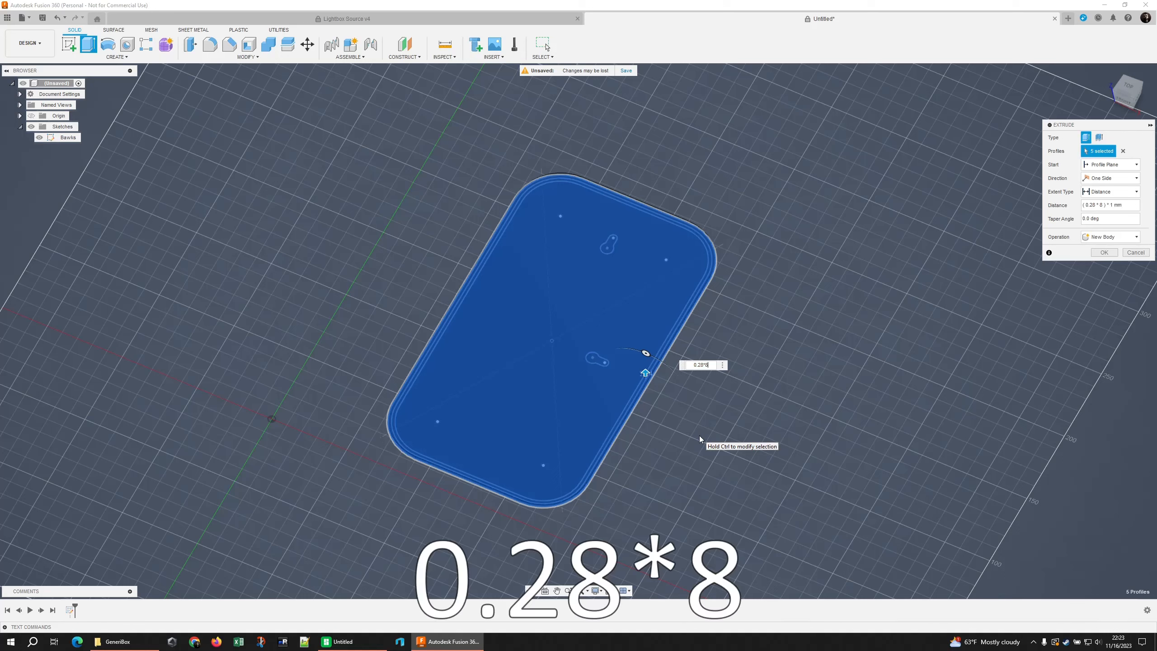
pyautogui.press('Return')
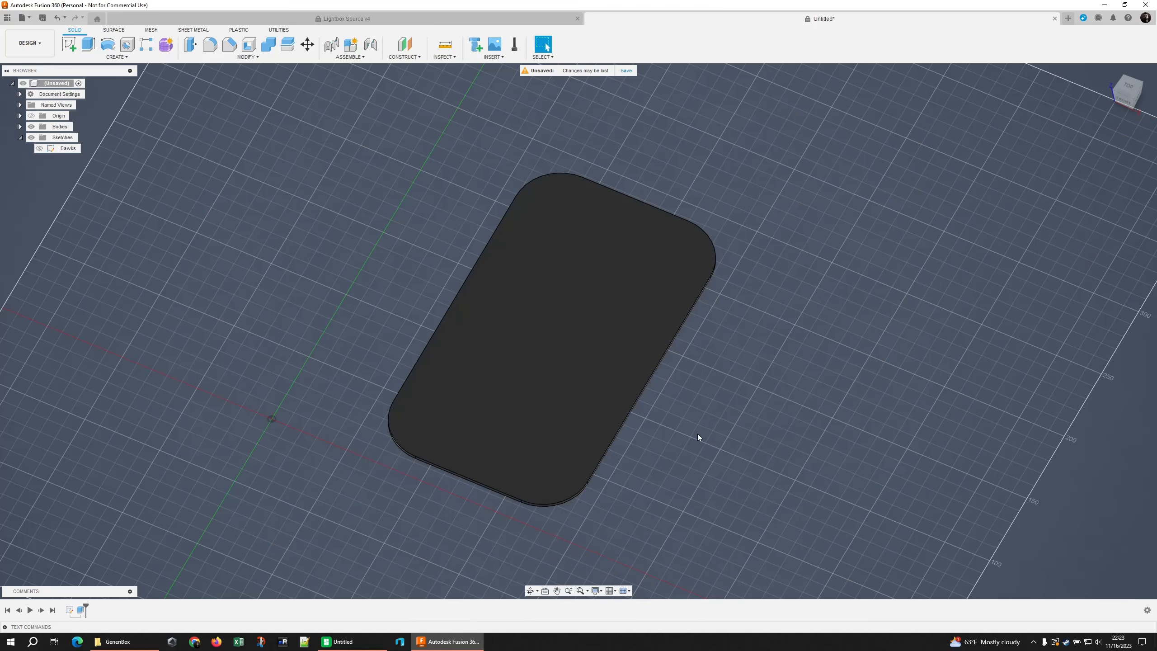
pyautogui.scroll(3, 623, 444)
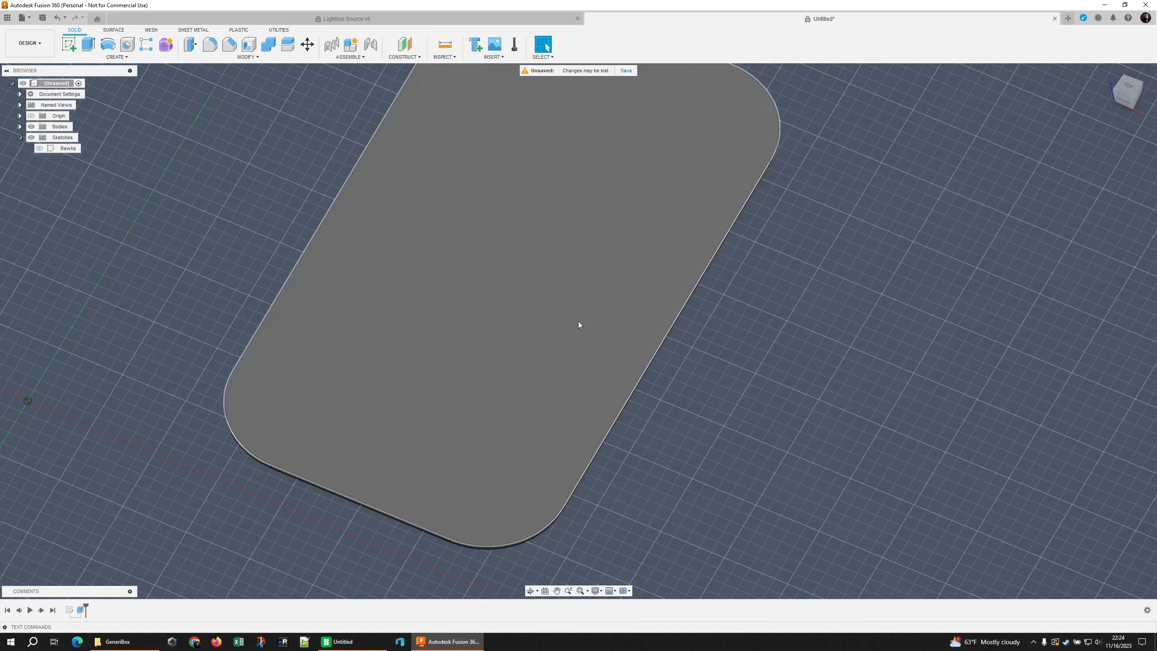
# Measure the distance between the upper and lower faces of the extruded base plate.
pyautogui.keyDown('shift'); pyautogui.moveTo(692, 412); pyautogui.dragTo(585, 296, button='middle'); pyautogui.keyUp('shift')
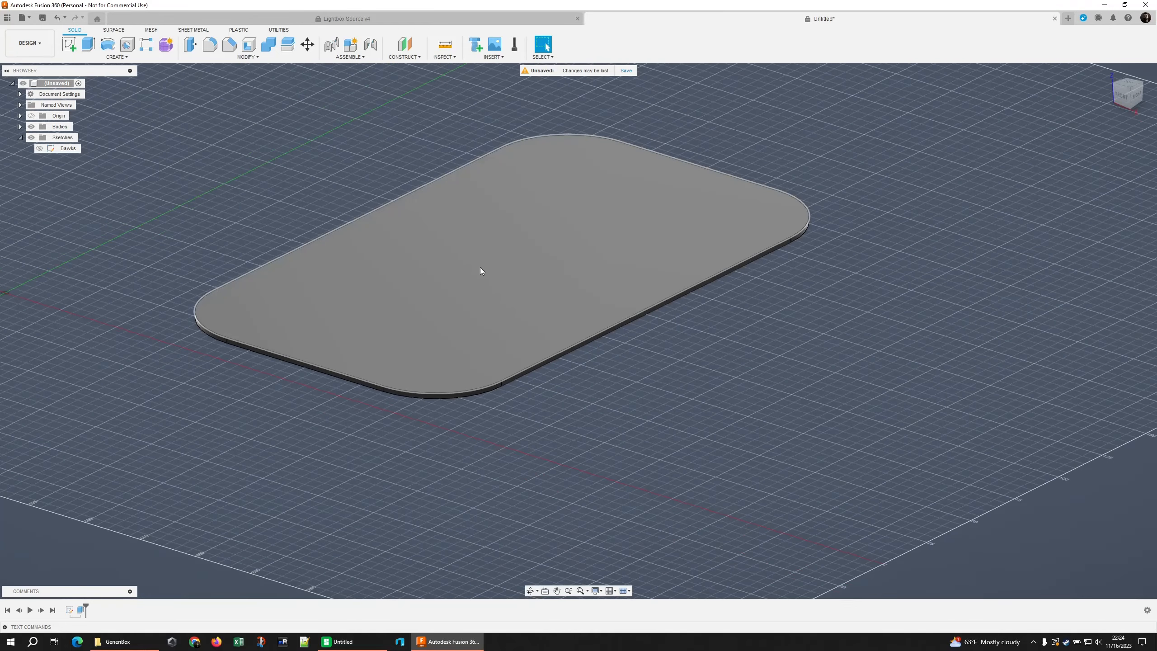
pyautogui.click(445, 44)
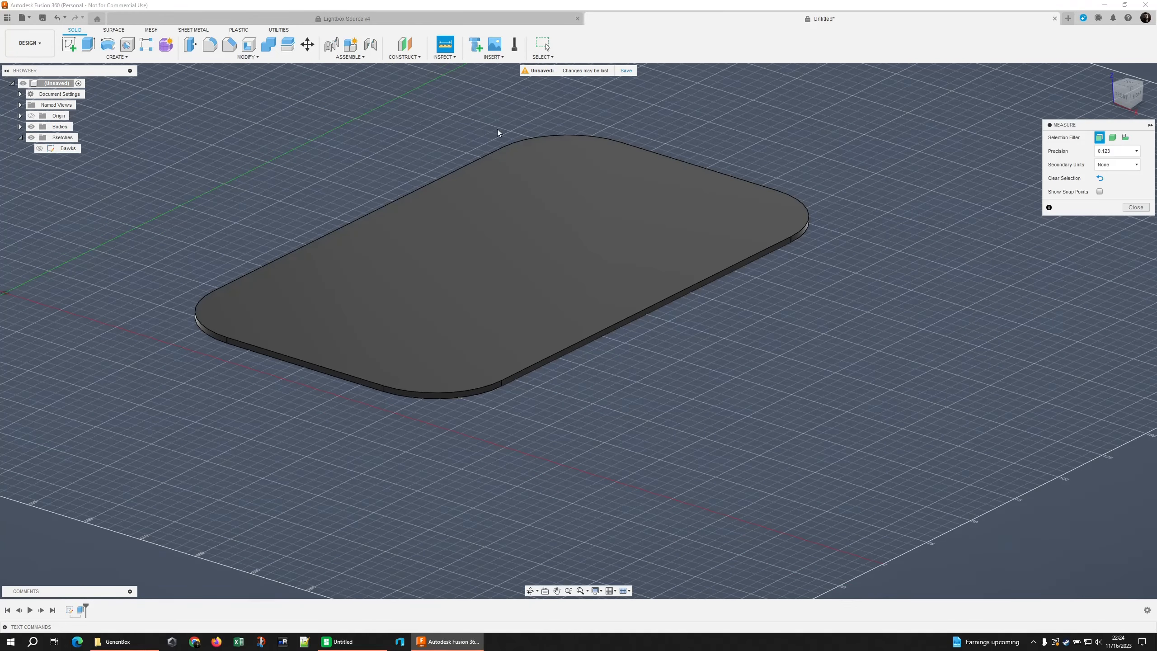
pyautogui.click(542, 241)
pyautogui.keyDown('shift'); pyautogui.moveTo(612, 420); pyautogui.dragTo(569, 333, button='middle'); pyautogui.keyUp('shift')
pyautogui.click(564, 325)
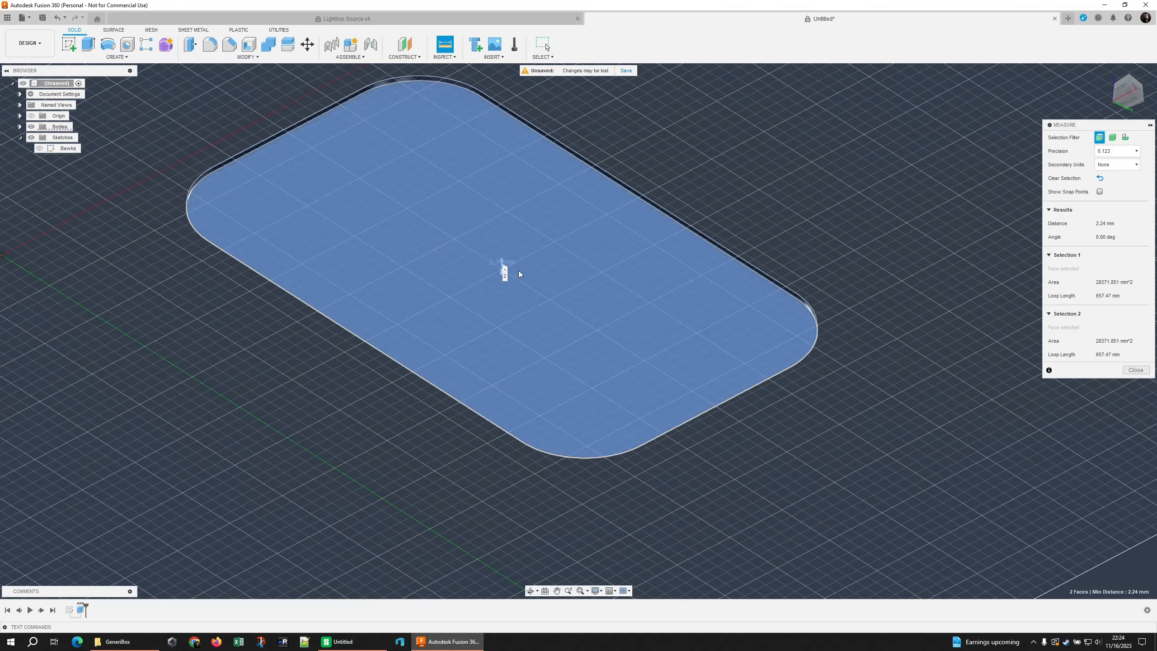
pyautogui.scroll(-3, 501, 260)
pyautogui.scroll(10, 479, 249)
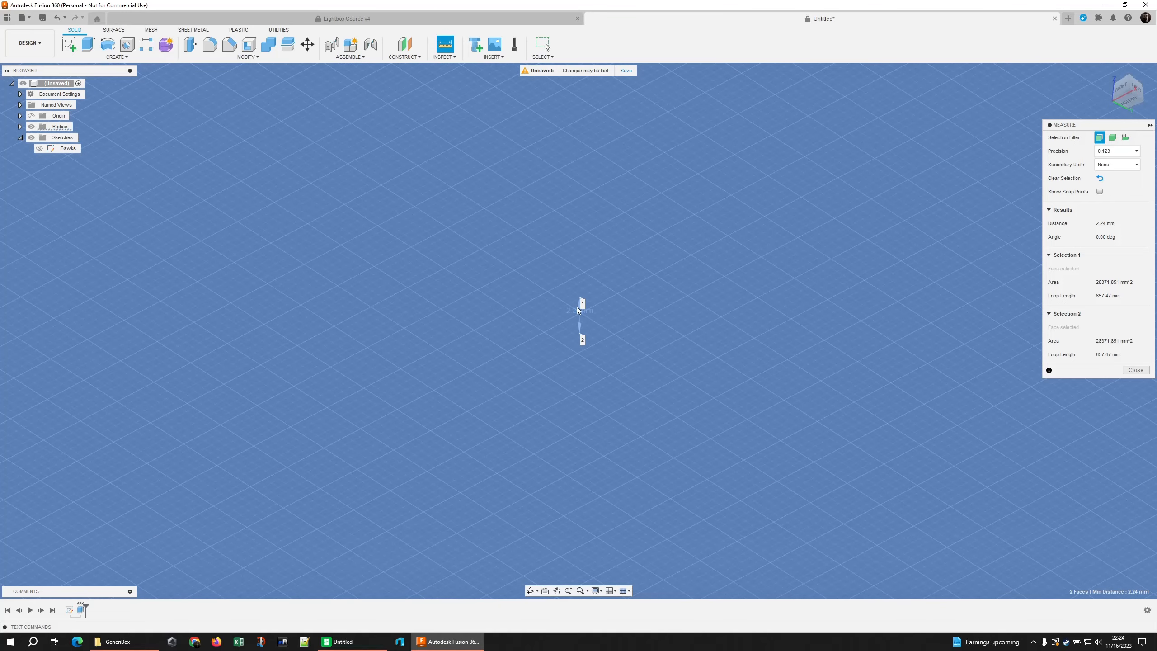
pyautogui.moveTo(591, 319); pyautogui.dragTo(580, 303, button='middle')
pyautogui.scroll(-5, 589, 321)
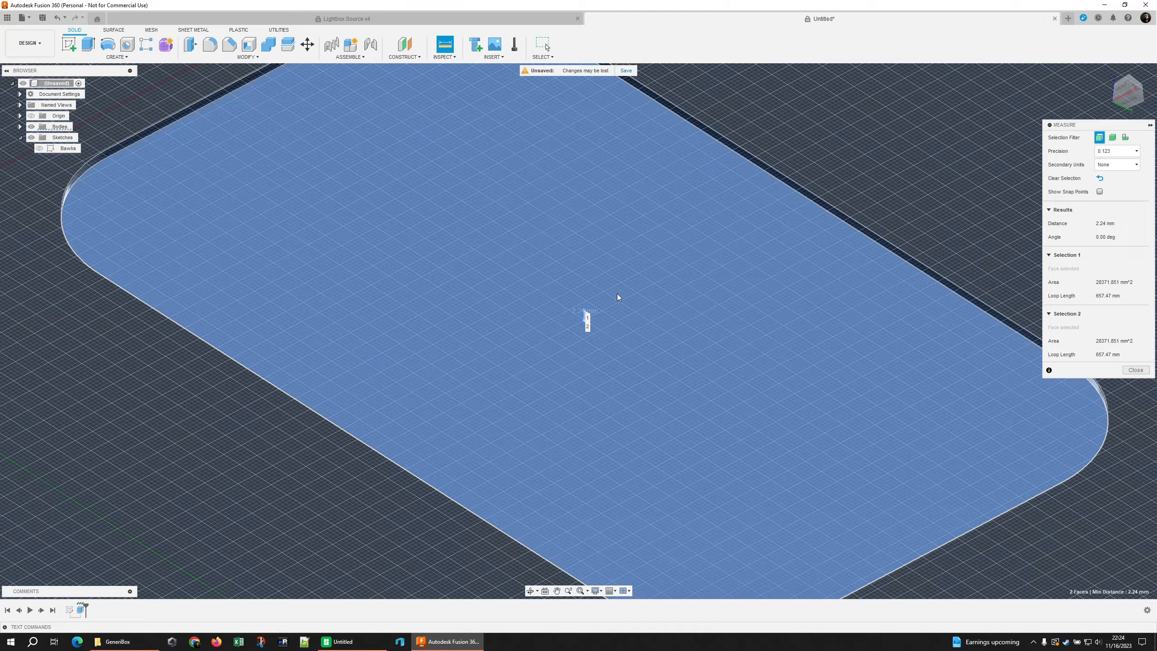
pyautogui.scroll(-3, 618, 296)
pyautogui.keyDown('shift'); pyautogui.moveTo(651, 251); pyautogui.dragTo(806, 255, button='middle'); pyautogui.keyUp('shift')
pyautogui.click(1135, 369)
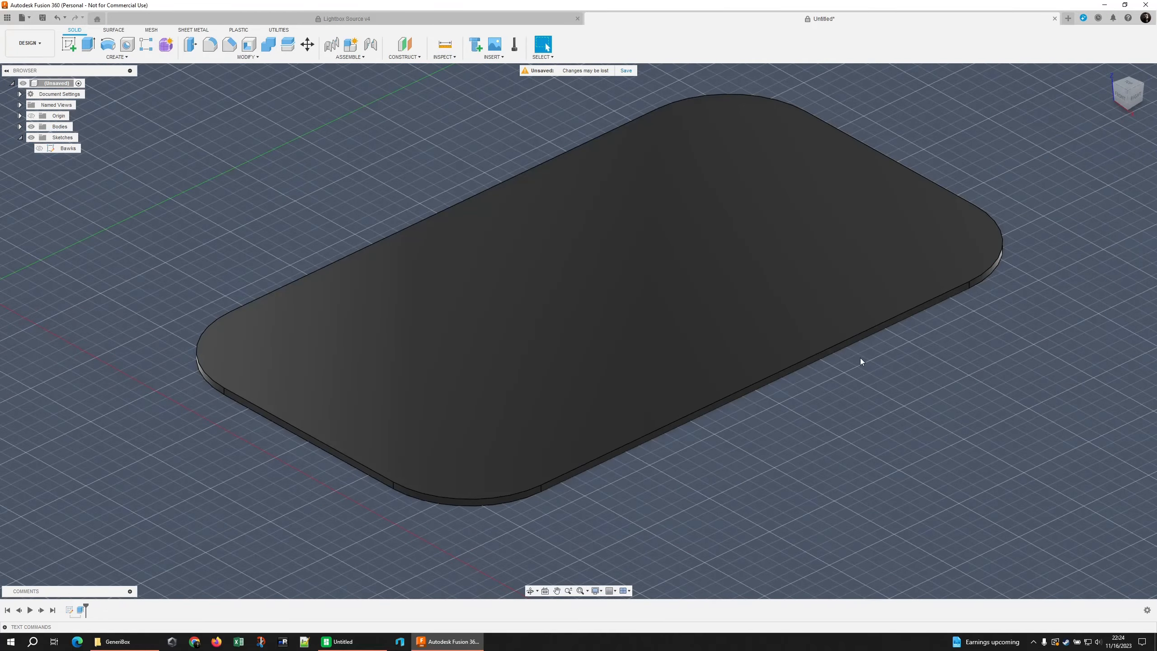
# Show the Bawks sketch together with the base plate.
pyautogui.scroll(-3, 860, 358)
pyautogui.keyDown('shift'); pyautogui.moveTo(862, 384); pyautogui.dragTo(852, 390, button='middle'); pyautogui.keyUp('shift')
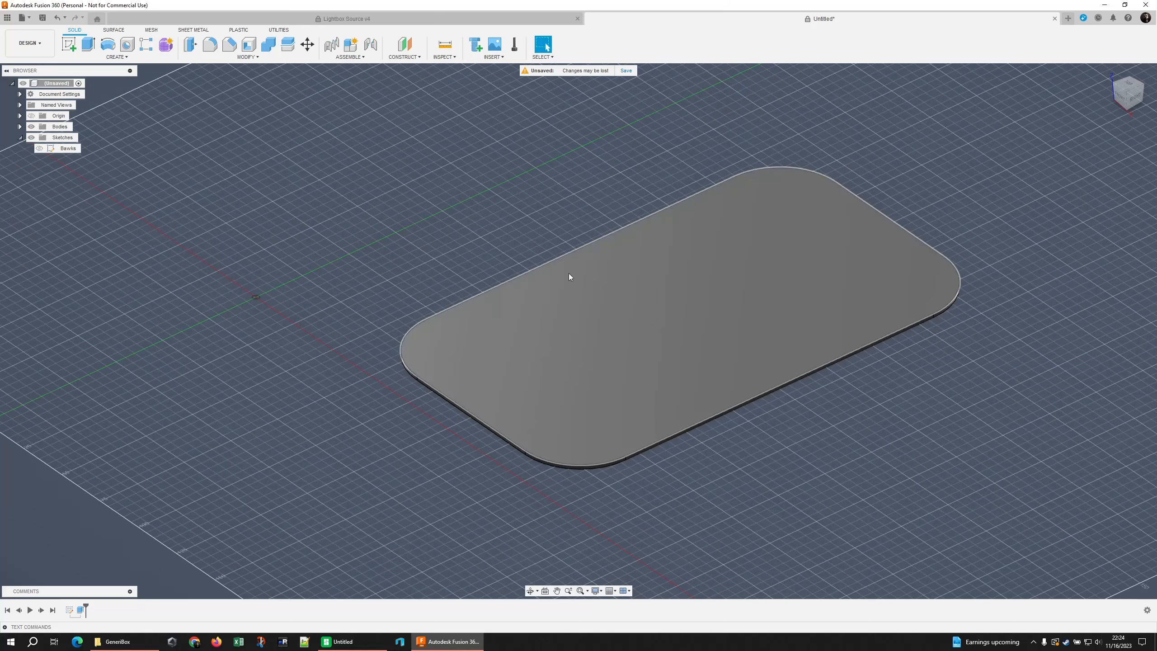
pyautogui.click(37, 151)
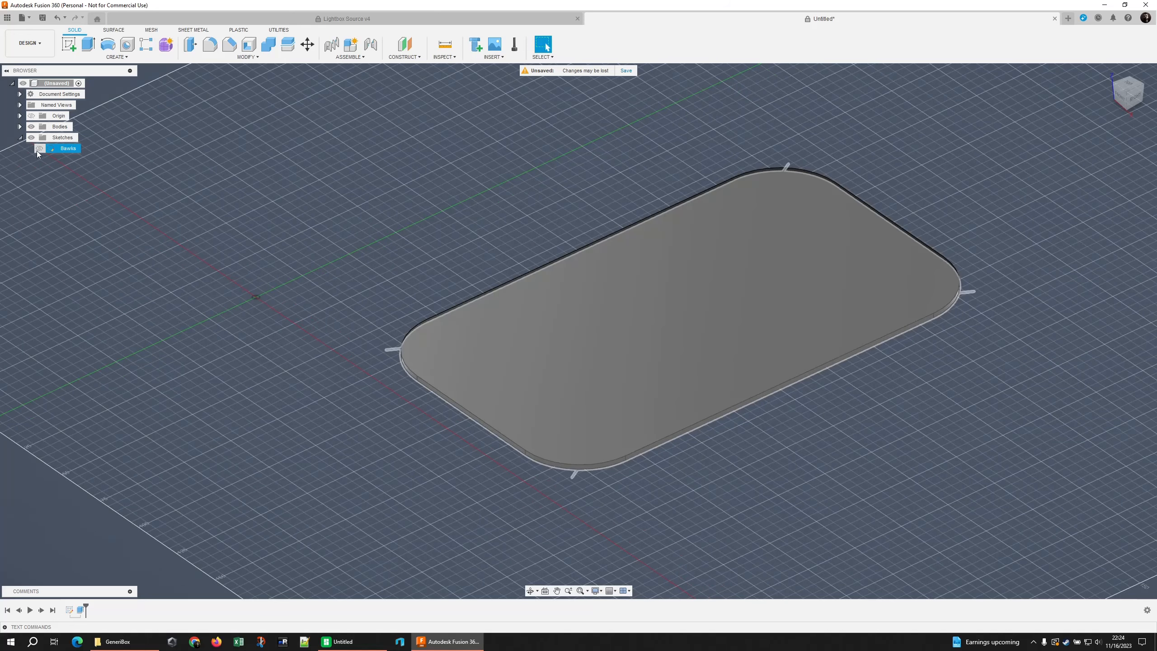
pyautogui.click(36, 150)
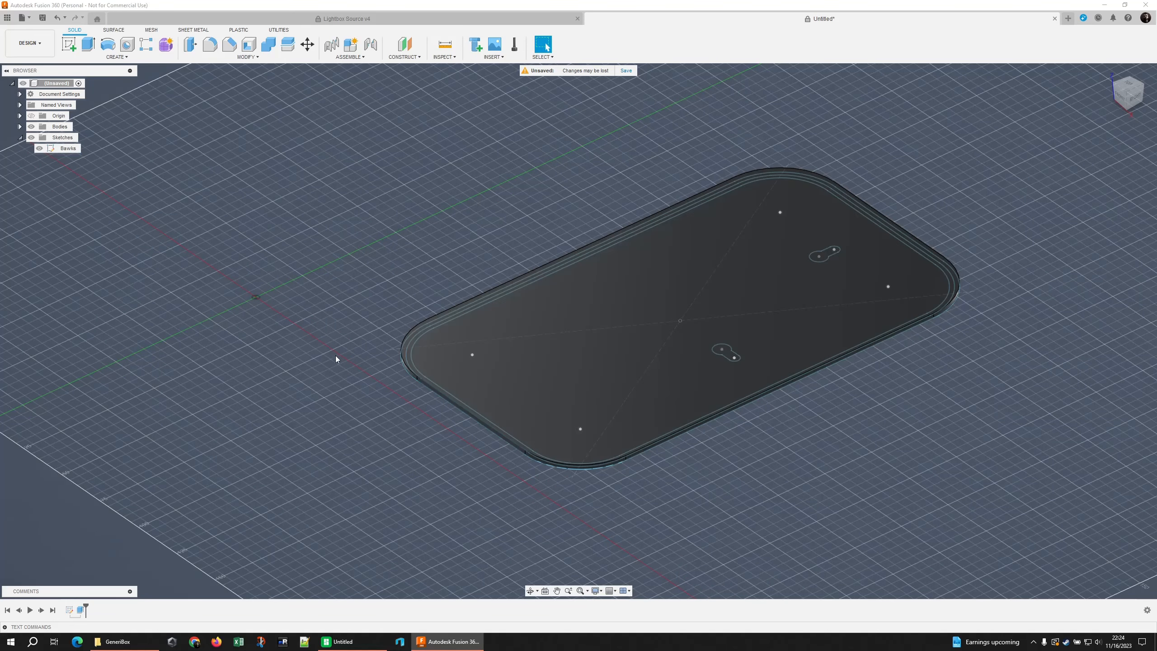
pyautogui.keyDown('shift'); pyautogui.moveTo(345, 349); pyautogui.dragTo(336, 296, button='middle'); pyautogui.keyUp('shift')
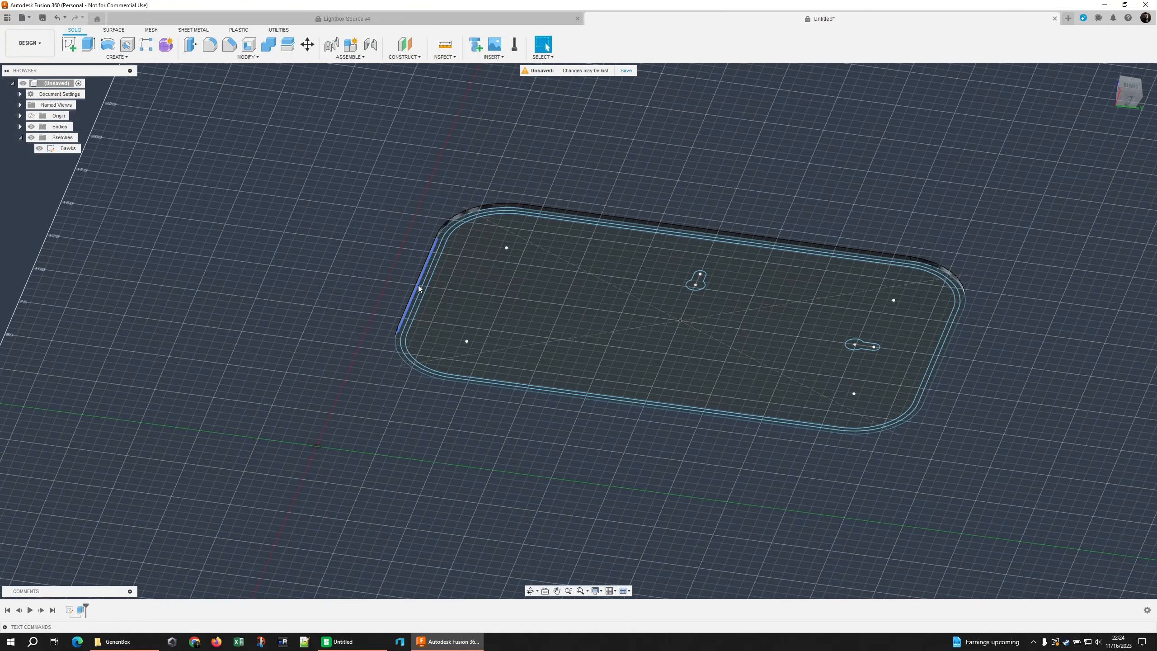
# Extrude the outer wall ring profile of Bawks by -3 mm as a new body, starting at a 38 mm offset.
pyautogui.scroll(5, 420, 287)
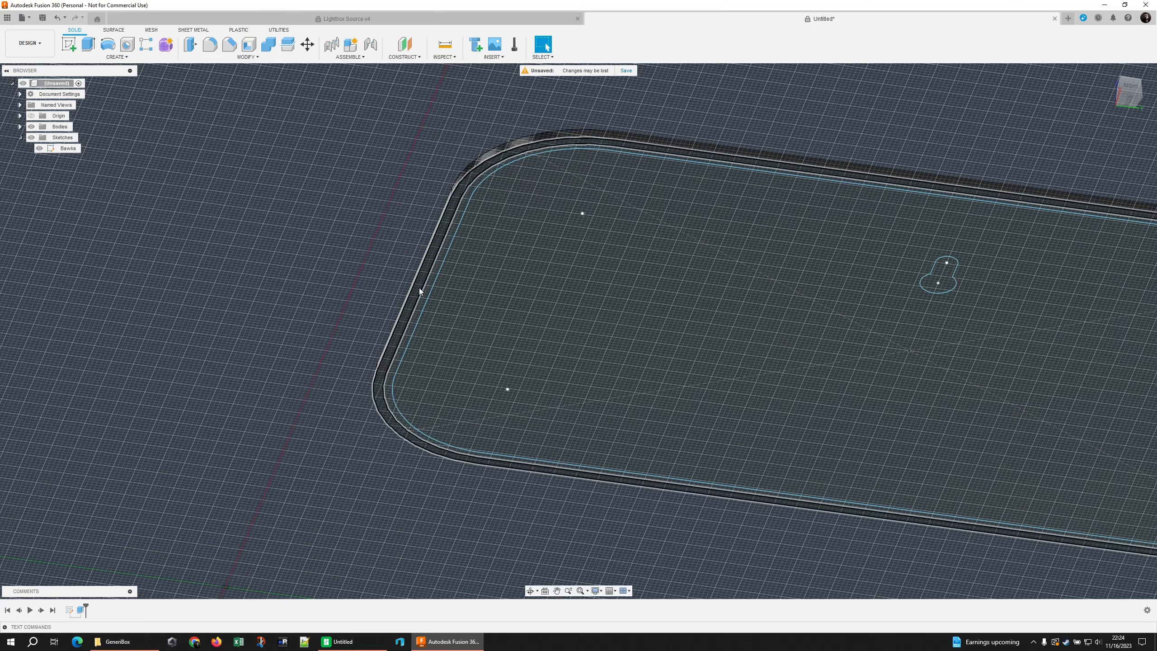
pyautogui.click(413, 270)
pyautogui.scroll(-5, 350, 246)
pyautogui.keyDown('shift'); pyautogui.moveTo(351, 245); pyautogui.dragTo(392, 284, button='middle'); pyautogui.keyUp('shift')
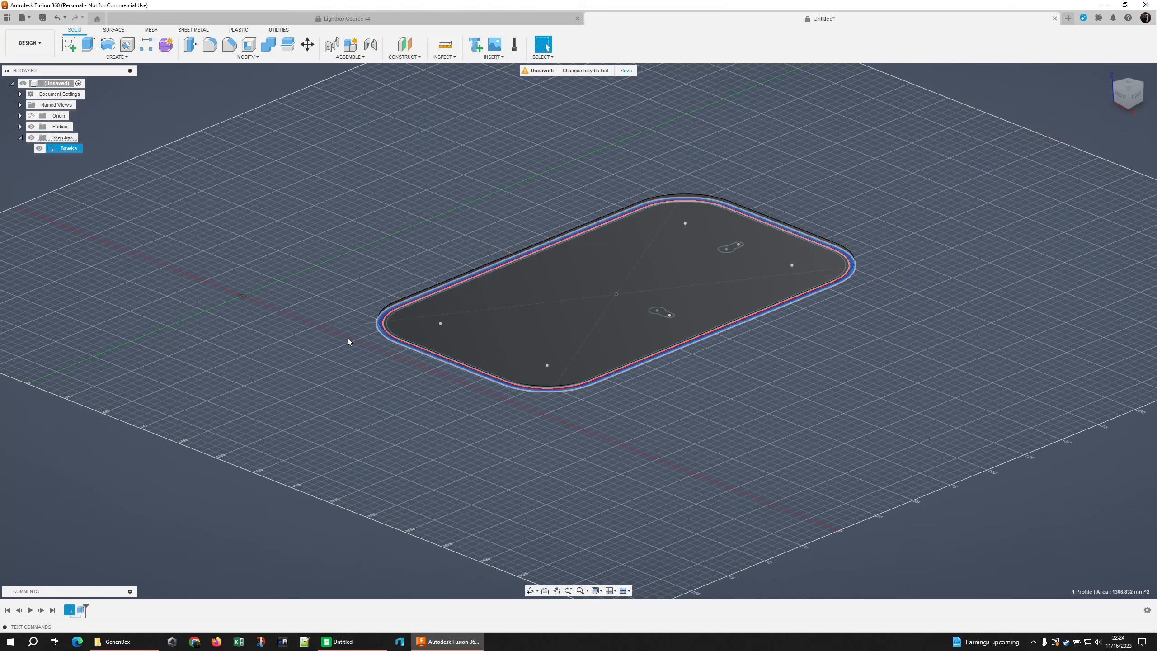
pyautogui.keyDown('shift'); pyautogui.moveTo(352, 336); pyautogui.dragTo(356, 342, button='middle'); pyautogui.keyUp('shift')
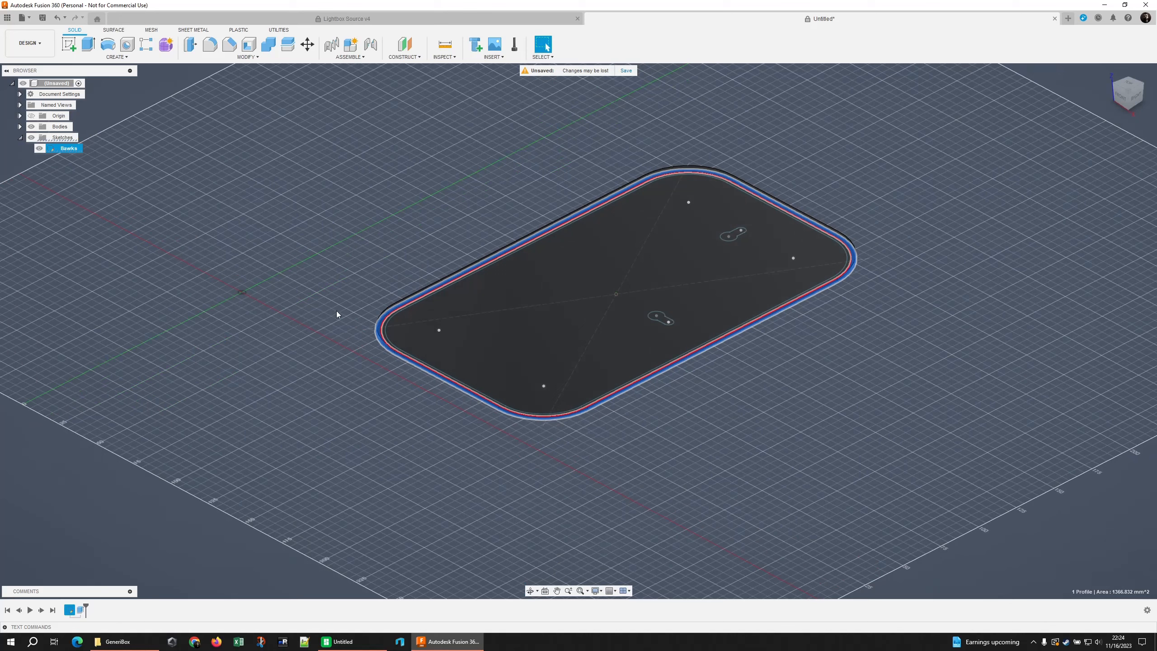
pyautogui.press('e')
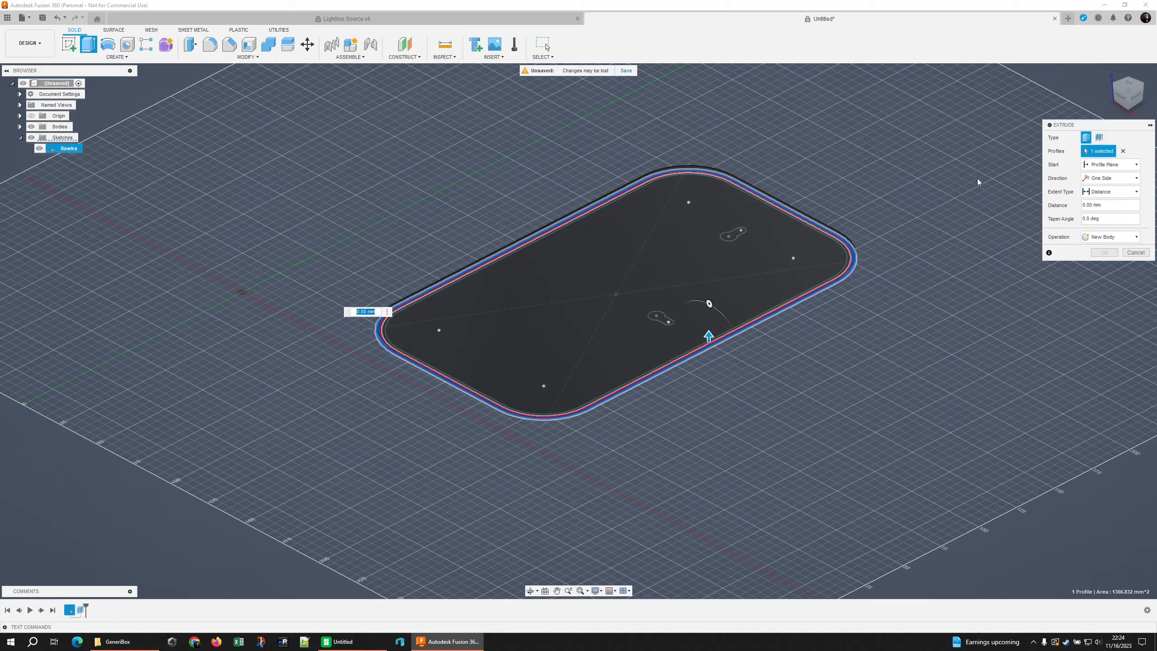
pyautogui.click(1111, 165)
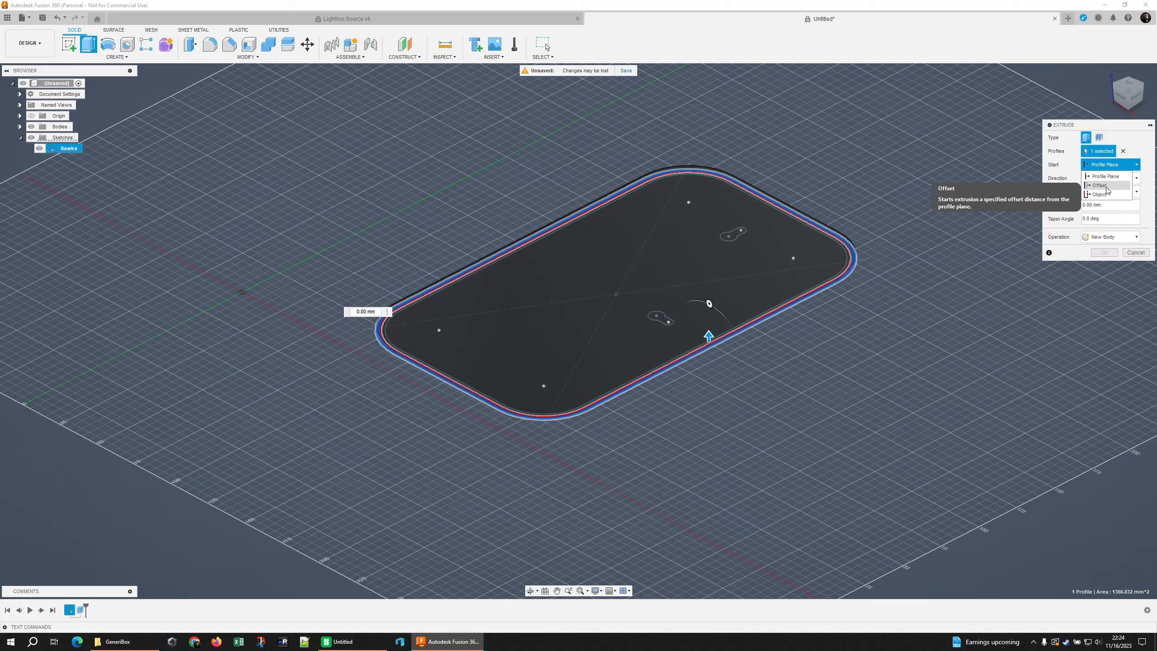
pyautogui.click(1106, 187)
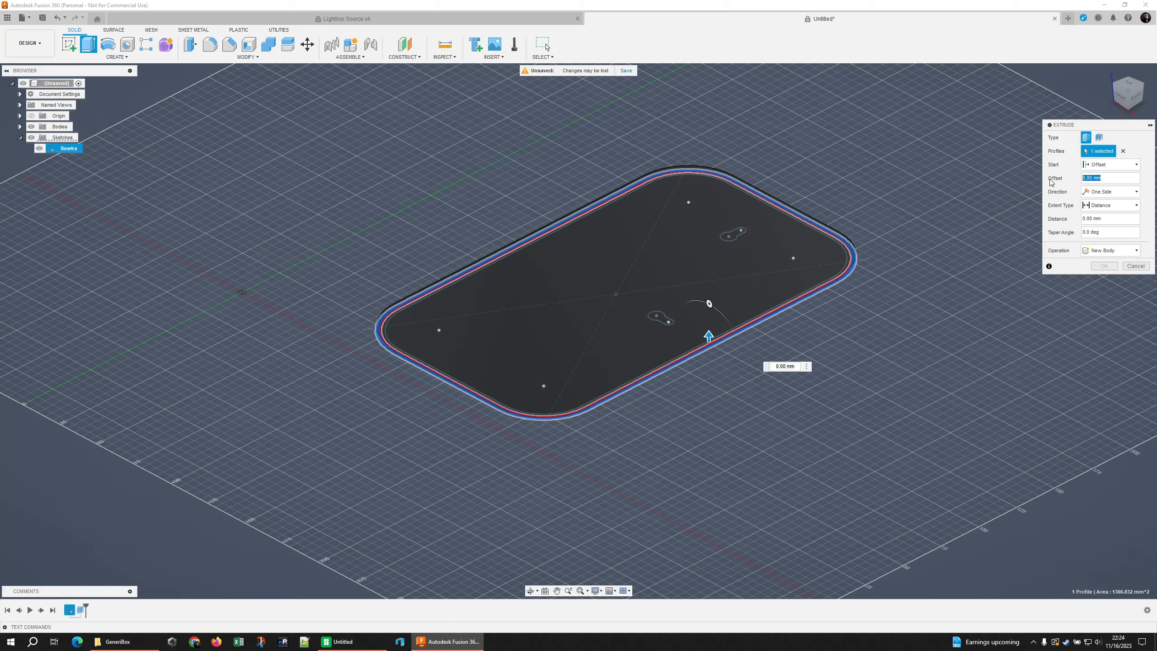
pyautogui.write('38')
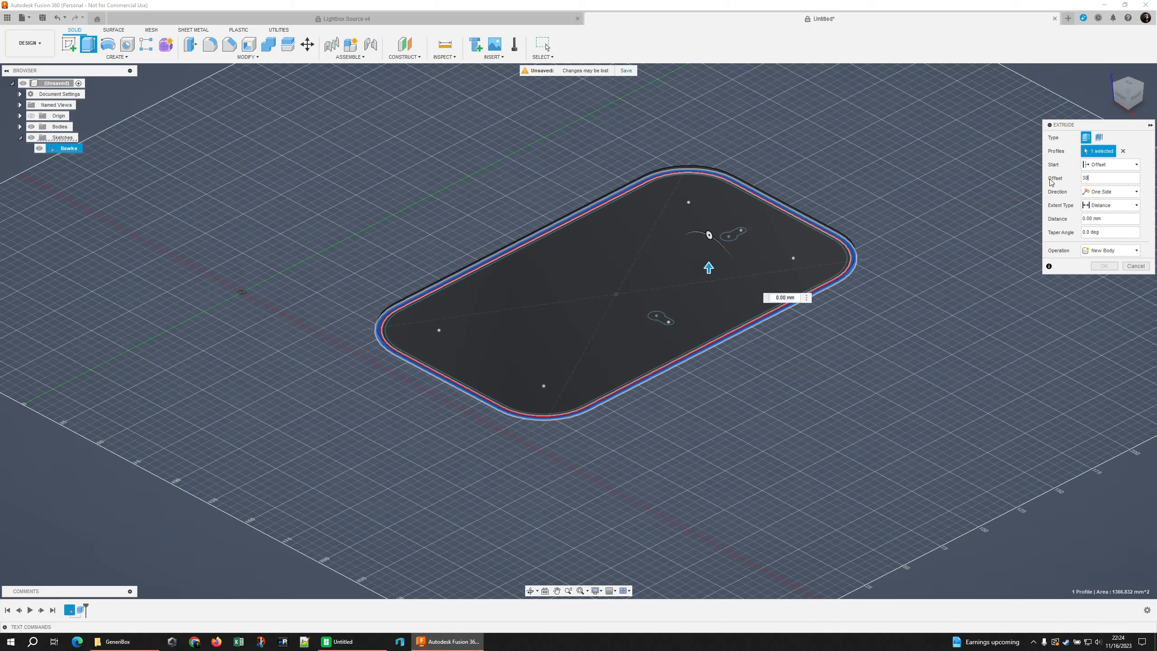
pyautogui.press('Tab')
pyautogui.write('-')
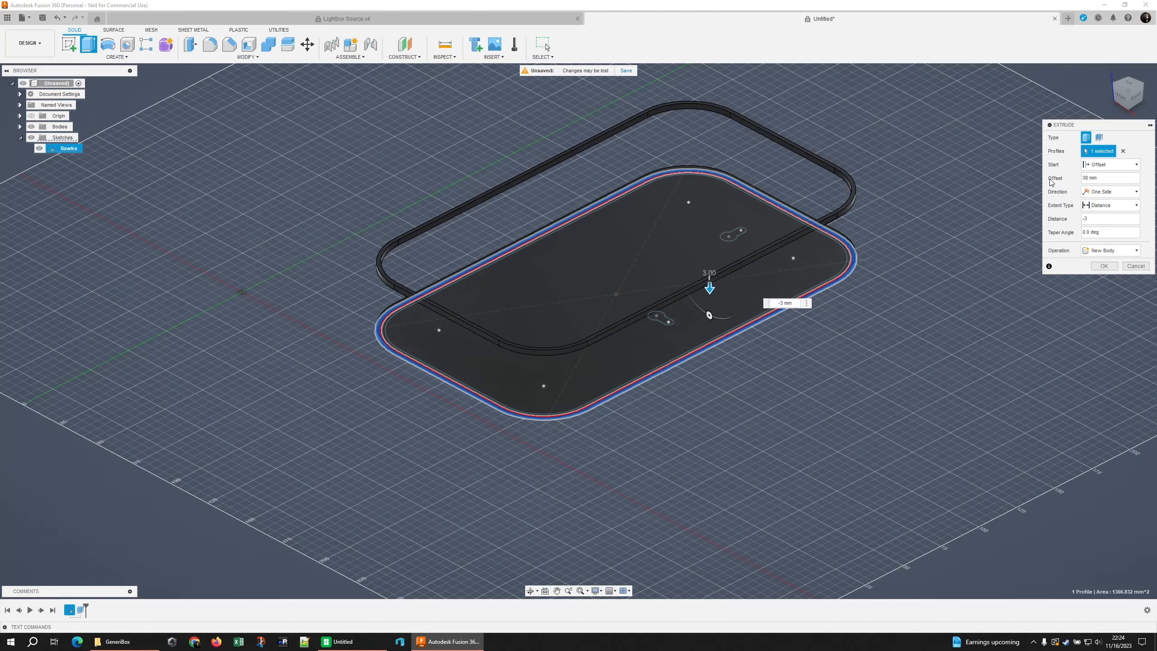
pyautogui.keyDown('shift'); pyautogui.moveTo(297, 327); pyautogui.dragTo(356, 208, button='middle'); pyautogui.keyUp('shift')
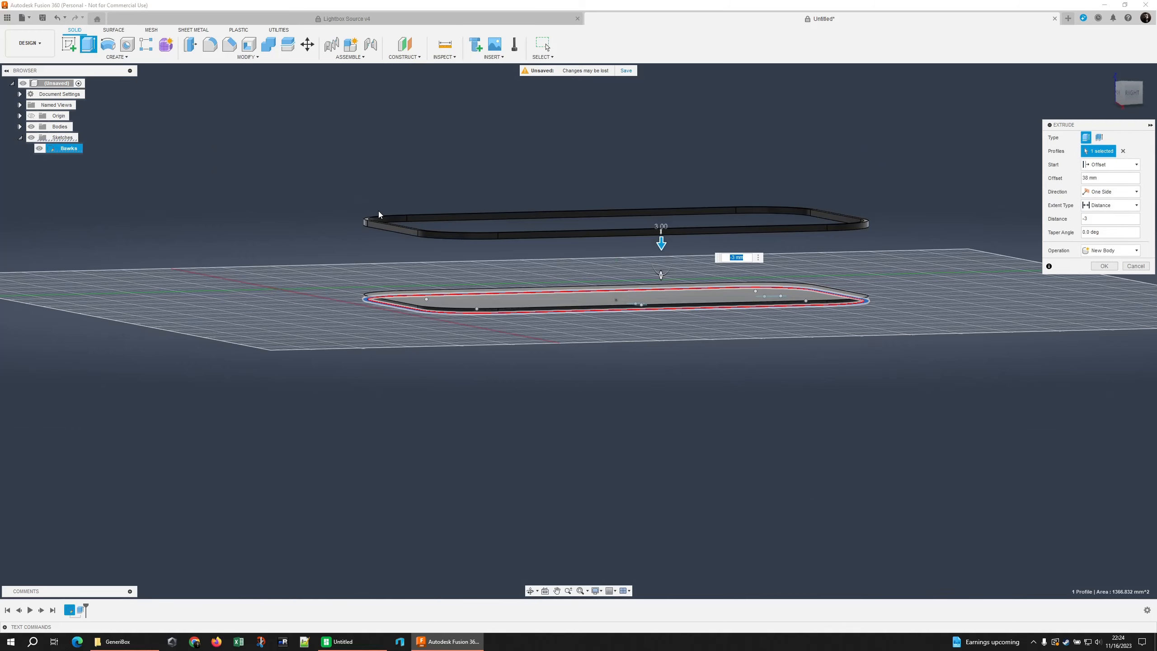
pyautogui.keyDown('shift'); pyautogui.moveTo(380, 213); pyautogui.dragTo(359, 233, button='middle'); pyautogui.keyUp('shift')
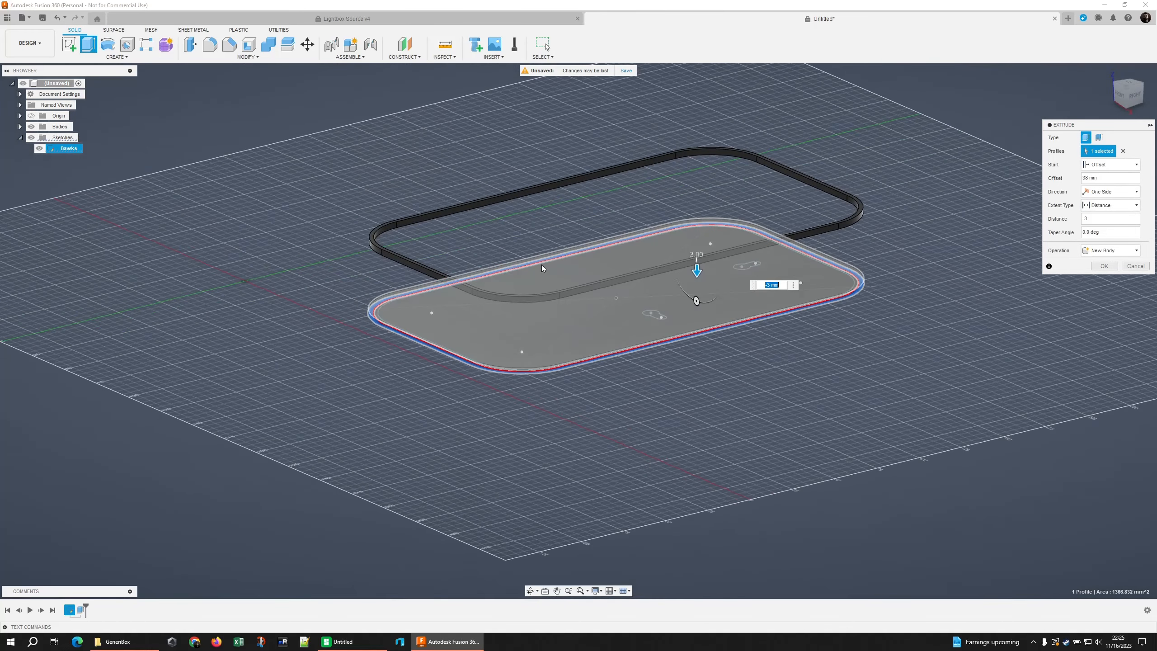
pyautogui.click(1104, 266)
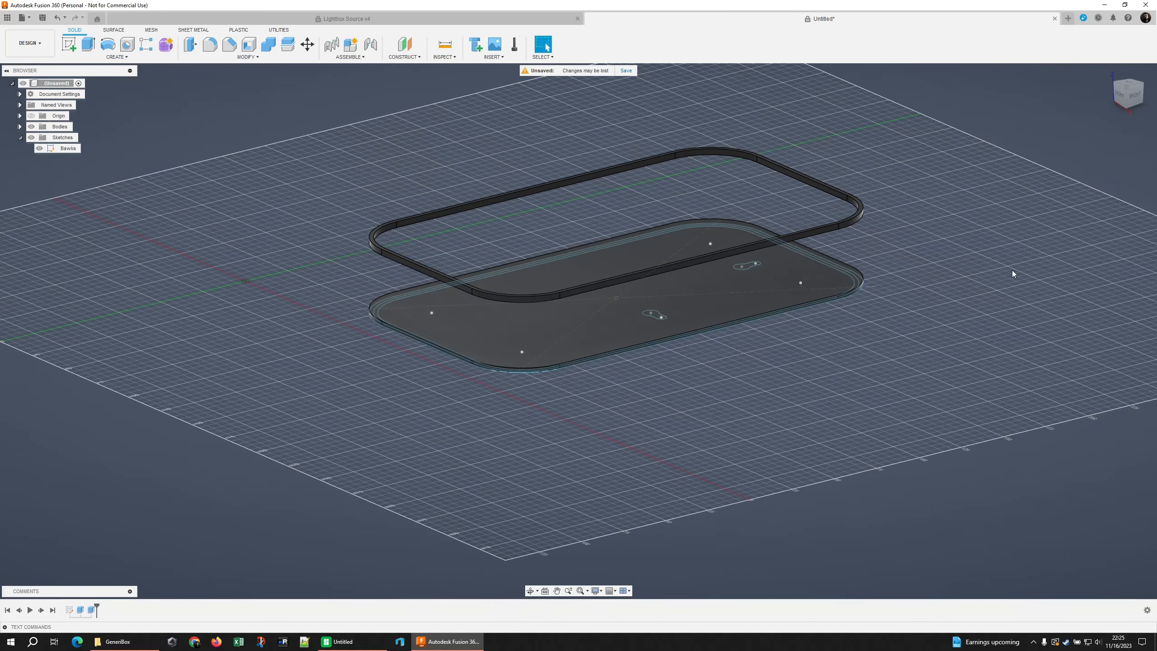
# List the individual bodies of the model in the browser.
pyautogui.keyDown('shift'); pyautogui.moveTo(1012, 274); pyautogui.dragTo(925, 301, button='middle'); pyautogui.keyUp('shift')
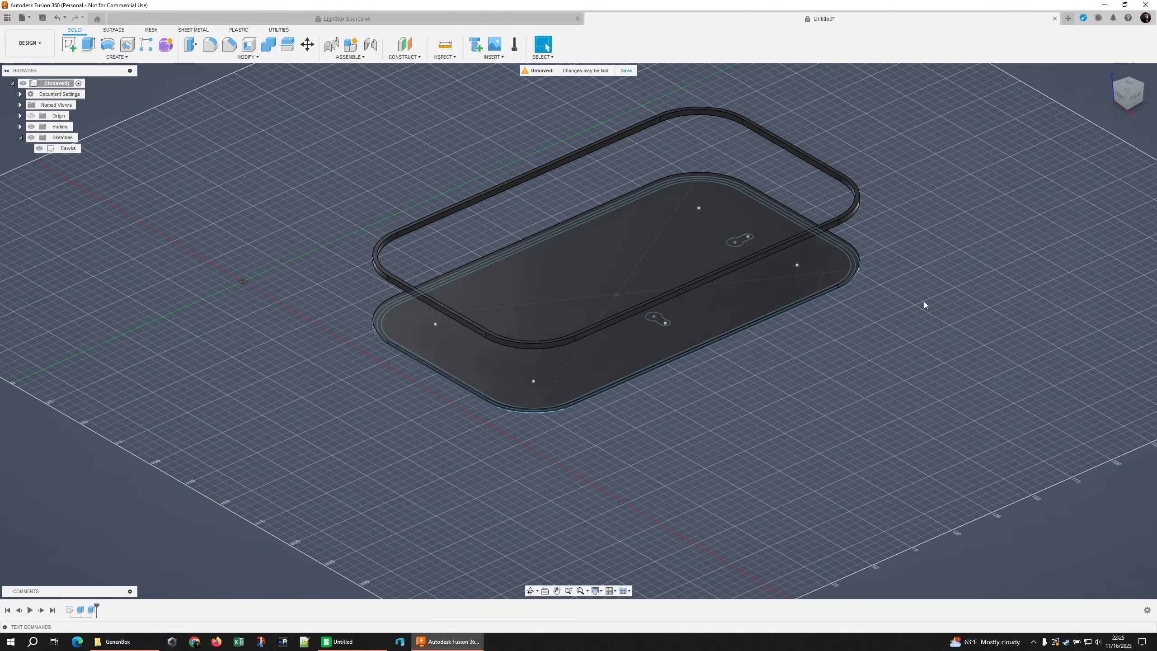
pyautogui.scroll(5, 706, 346)
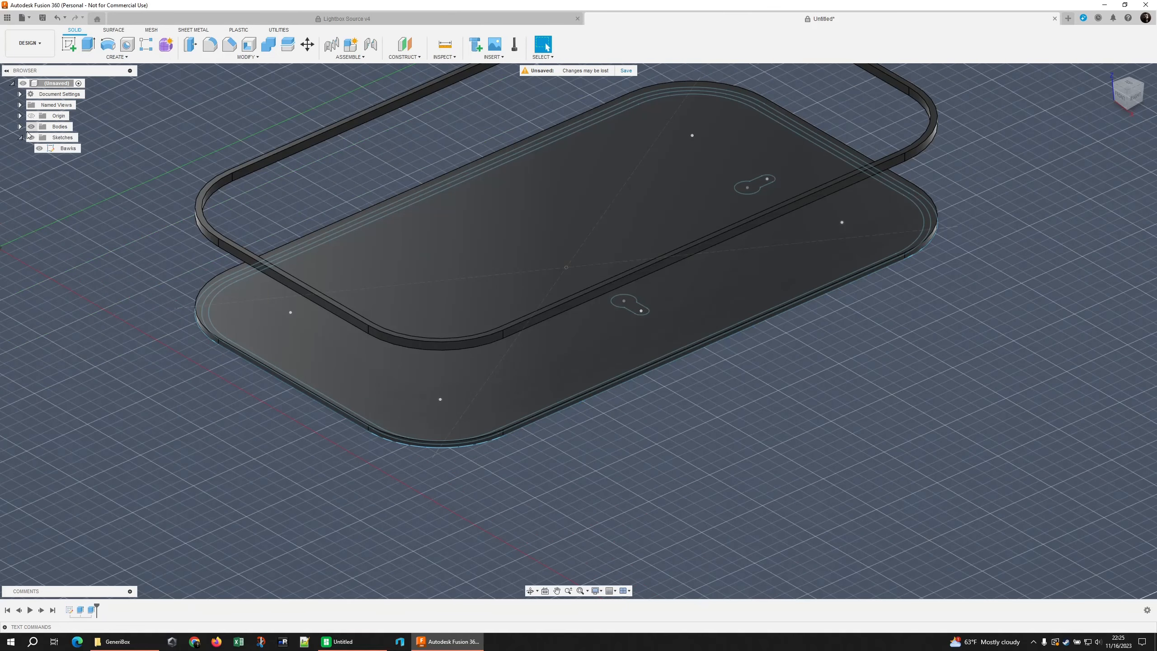
pyautogui.click(19, 126)
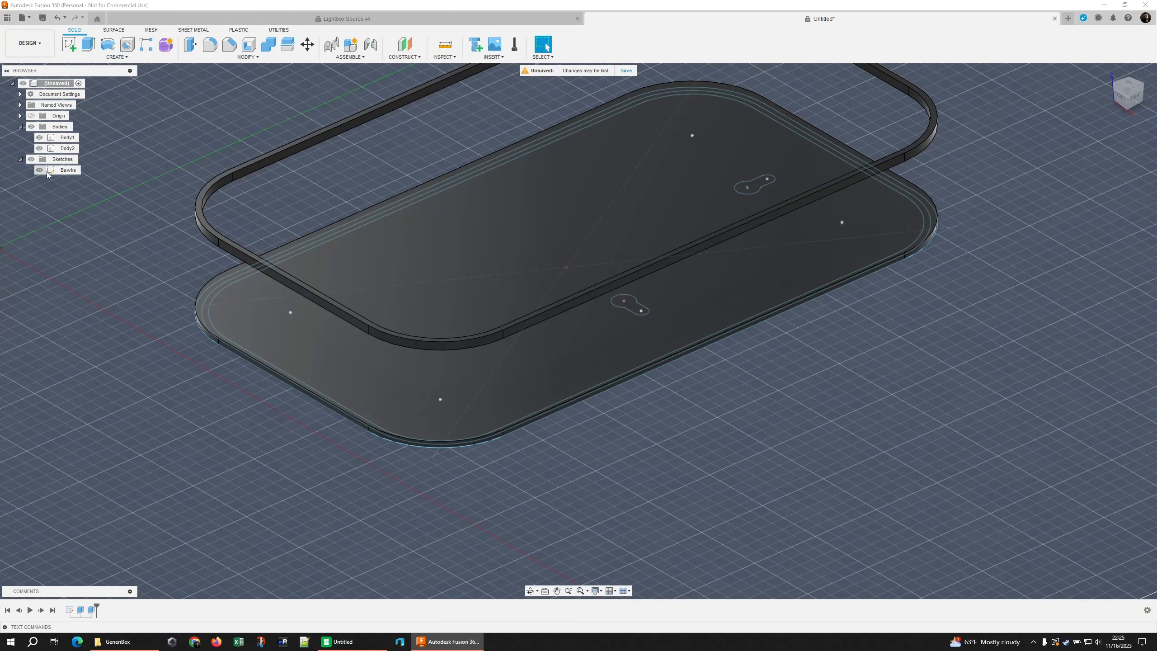
# Extrude the outer wall ring profile by -10 mm as a new body, starting from the underside of the raised ring.
pyautogui.keyDown('shift'); pyautogui.moveTo(153, 313); pyautogui.dragTo(210, 215, button='middle'); pyautogui.keyUp('shift')
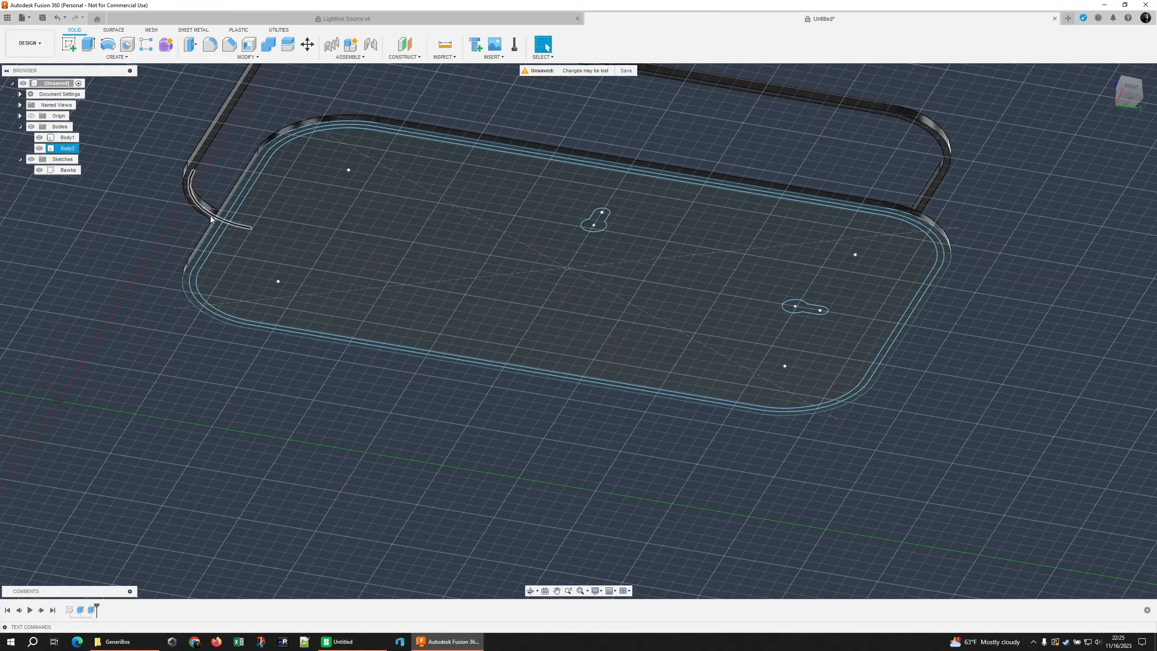
pyautogui.click(231, 205)
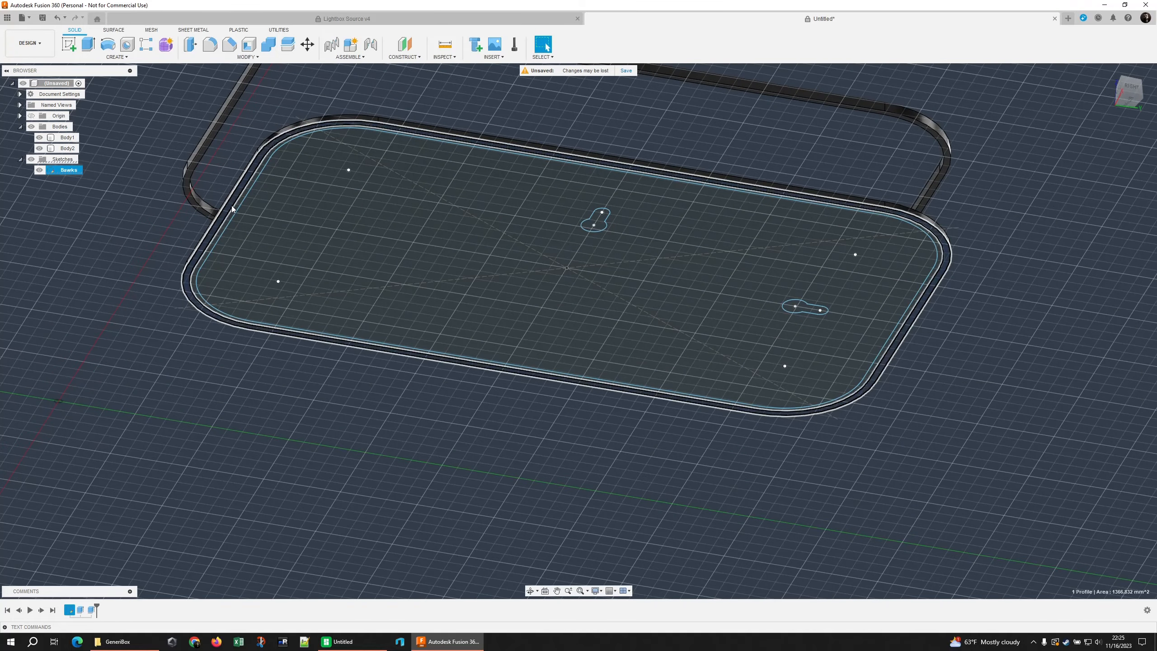
pyautogui.press('e')
pyautogui.keyDown('shift'); pyautogui.moveTo(161, 221); pyautogui.dragTo(188, 259, button='middle'); pyautogui.keyUp('shift')
pyautogui.click(1111, 165)
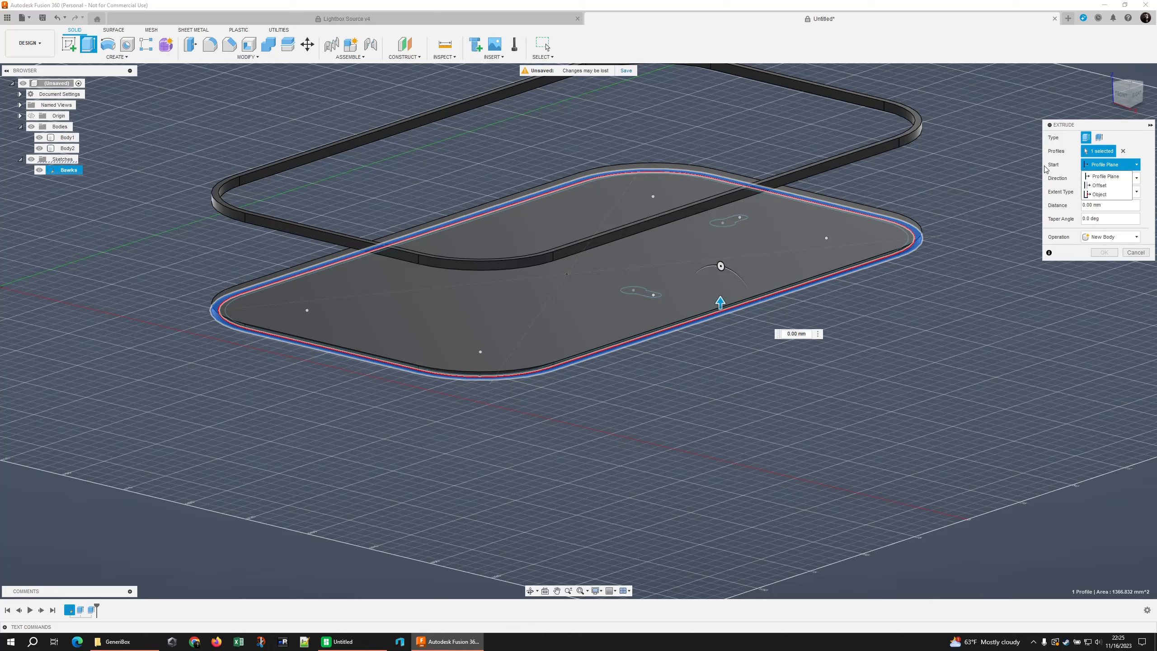
pyautogui.click(1114, 196)
pyautogui.keyDown('shift'); pyautogui.moveTo(592, 411); pyautogui.dragTo(961, 249, button='middle'); pyautogui.keyUp('shift')
pyautogui.click(914, 189)
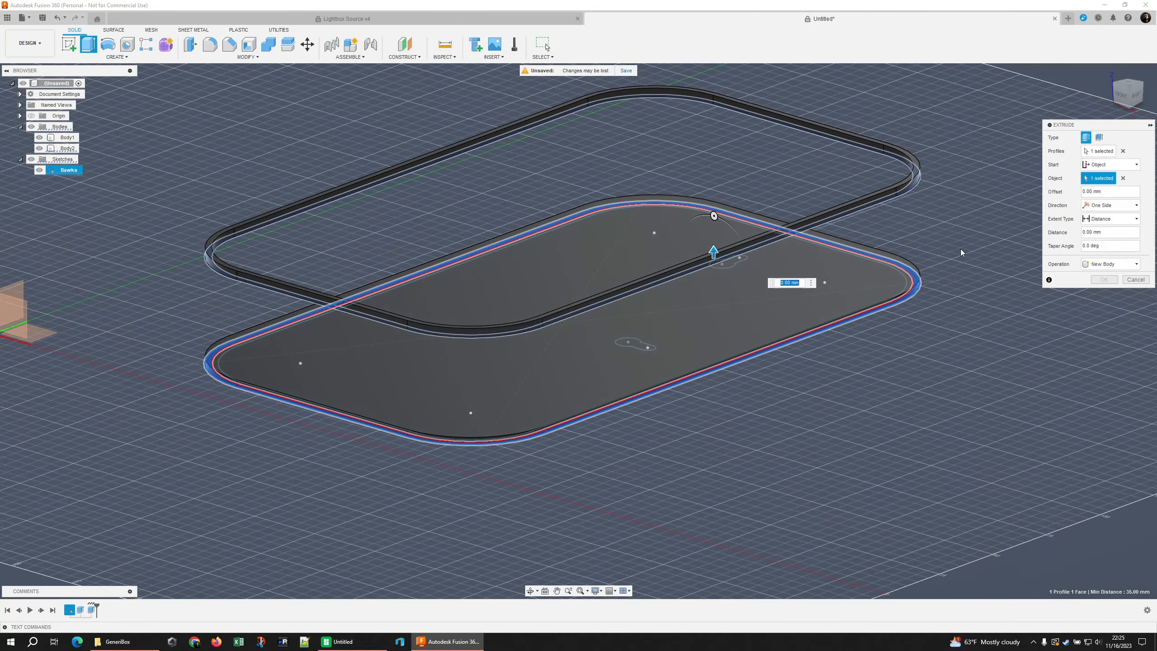
pyautogui.write('-10')
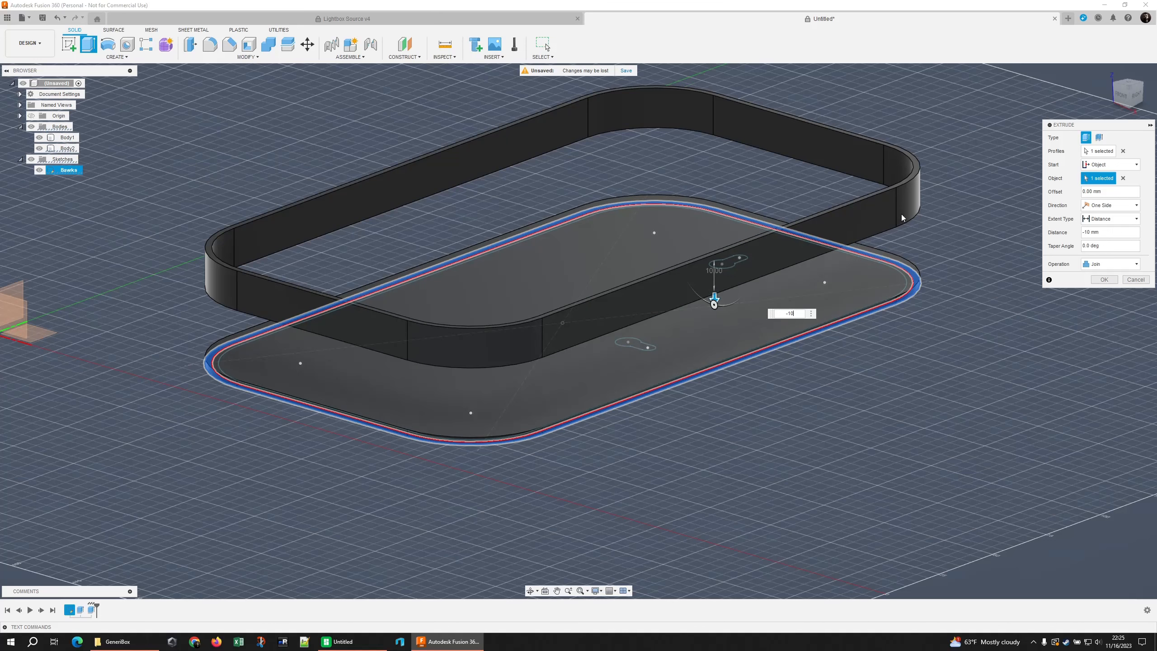
pyautogui.click(1096, 268)
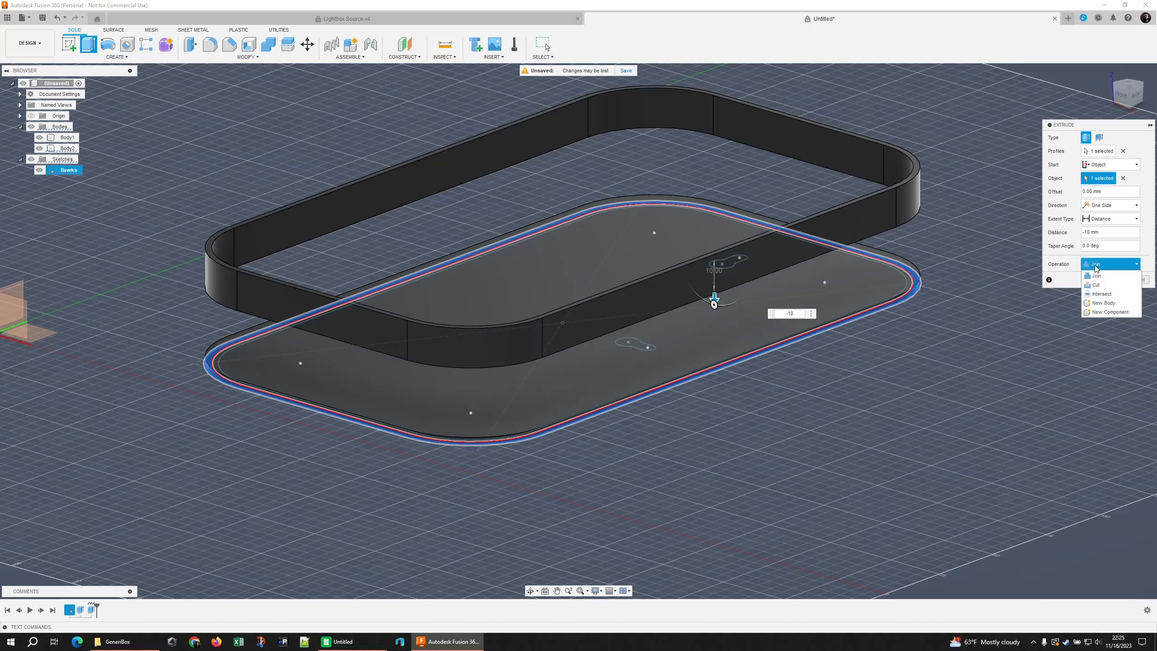
pyautogui.click(1103, 303)
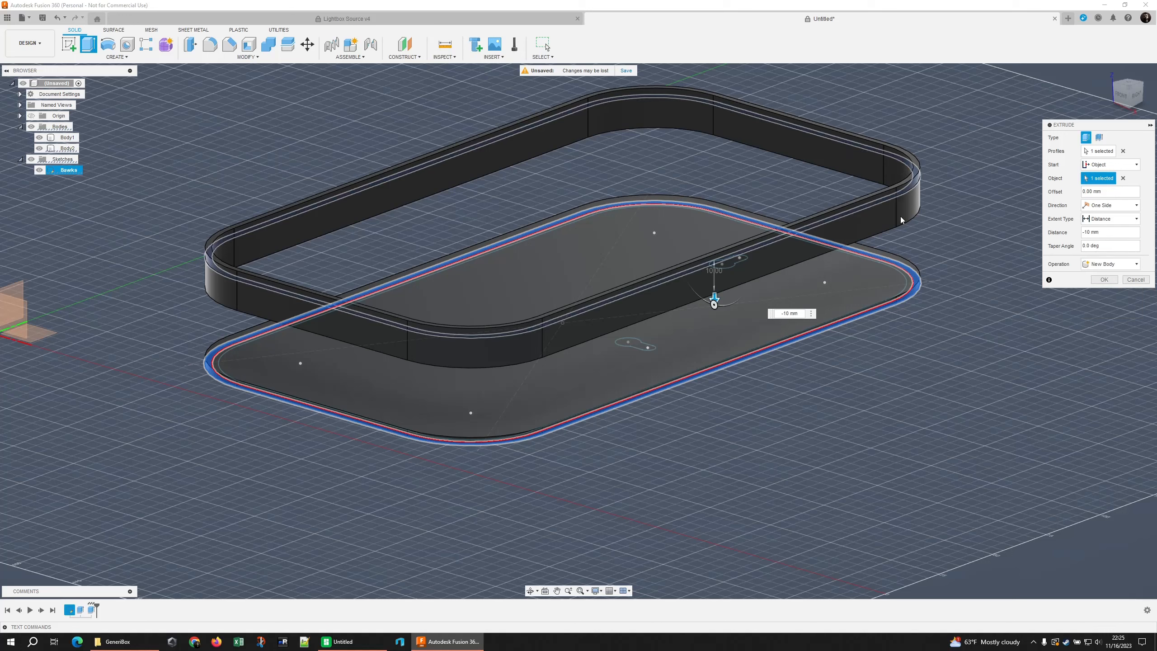
pyautogui.click(1100, 279)
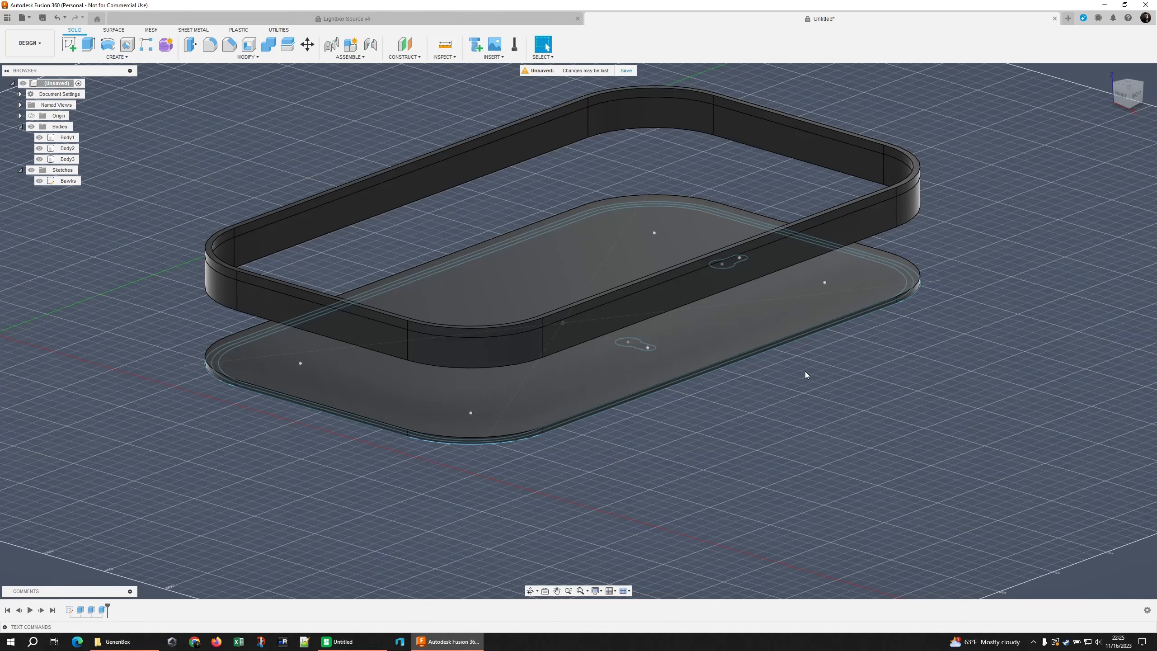
# Set up an extrusion of the outer wall ring profile of Bawks that extends up to the underside of the raised 10 mm ring.
pyautogui.keyDown('shift'); pyautogui.moveTo(805, 371); pyautogui.dragTo(795, 305, button='middle'); pyautogui.keyUp('shift')
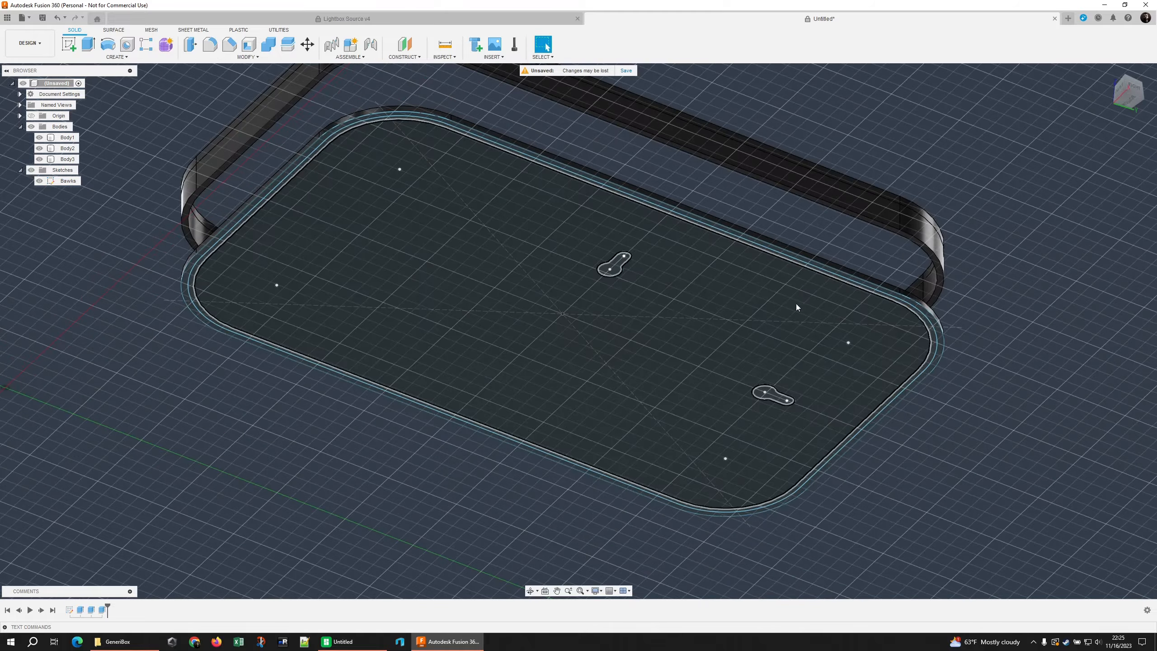
pyautogui.click(799, 259)
pyautogui.press('e')
pyautogui.keyDown('shift'); pyautogui.moveTo(995, 271); pyautogui.dragTo(973, 319, button='middle'); pyautogui.keyUp('shift')
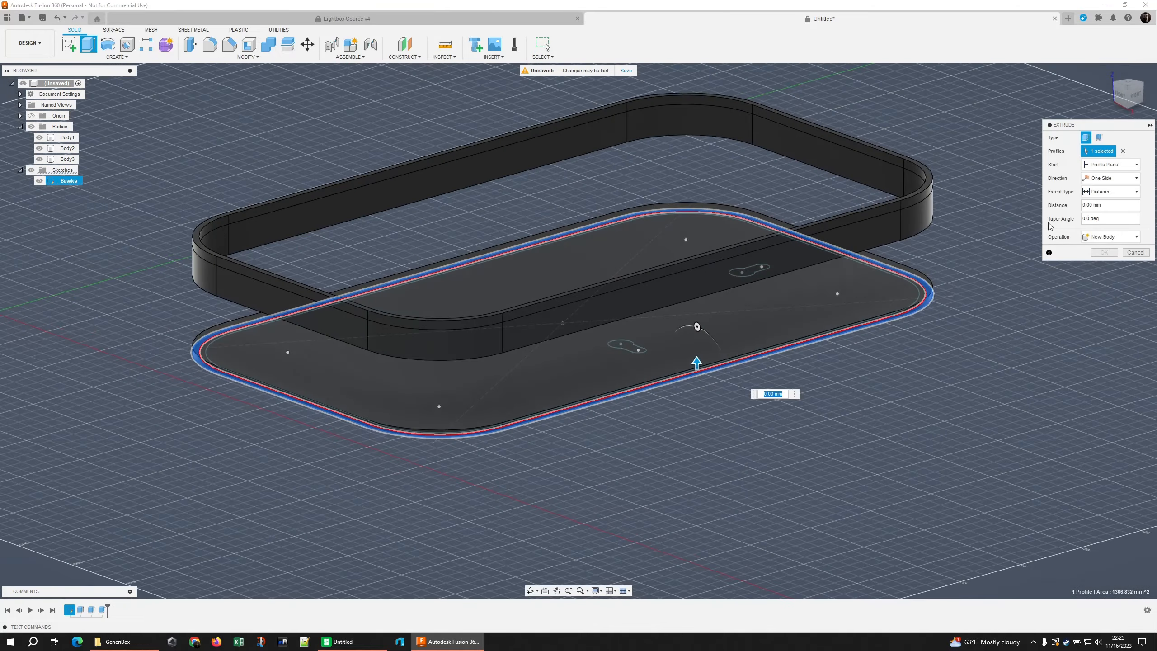
pyautogui.click(1104, 191)
pyautogui.click(1102, 214)
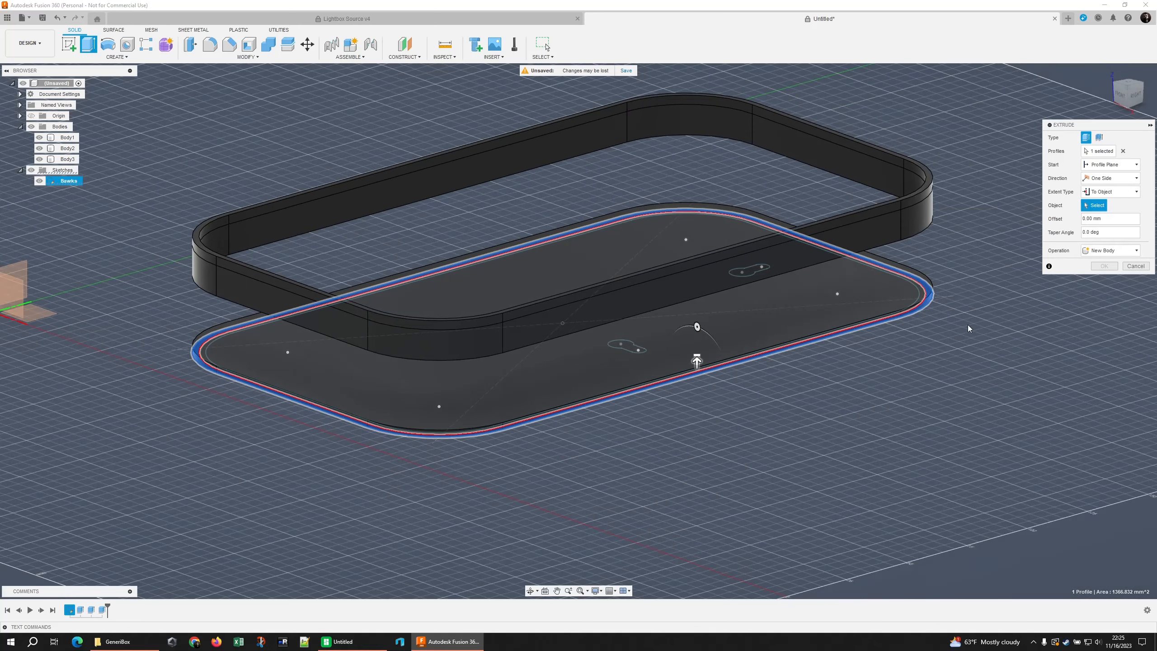
pyautogui.click(929, 247)
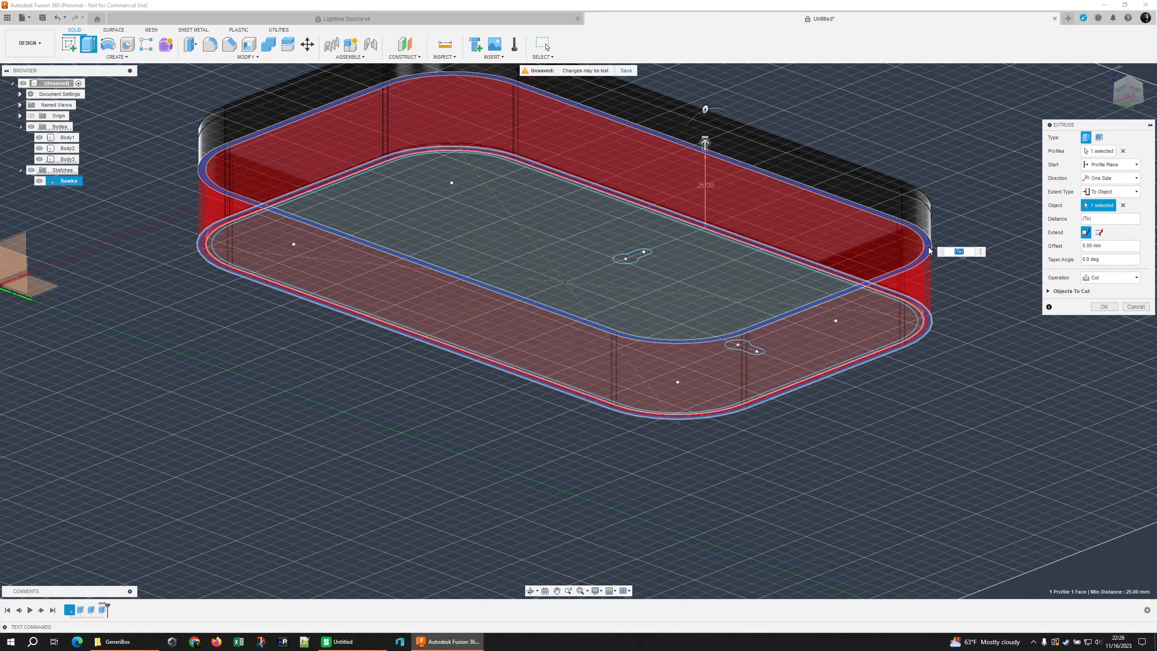
pyautogui.keyDown('shift'); pyautogui.moveTo(981, 270); pyautogui.dragTo(974, 309, button='middle'); pyautogui.keyUp('shift')
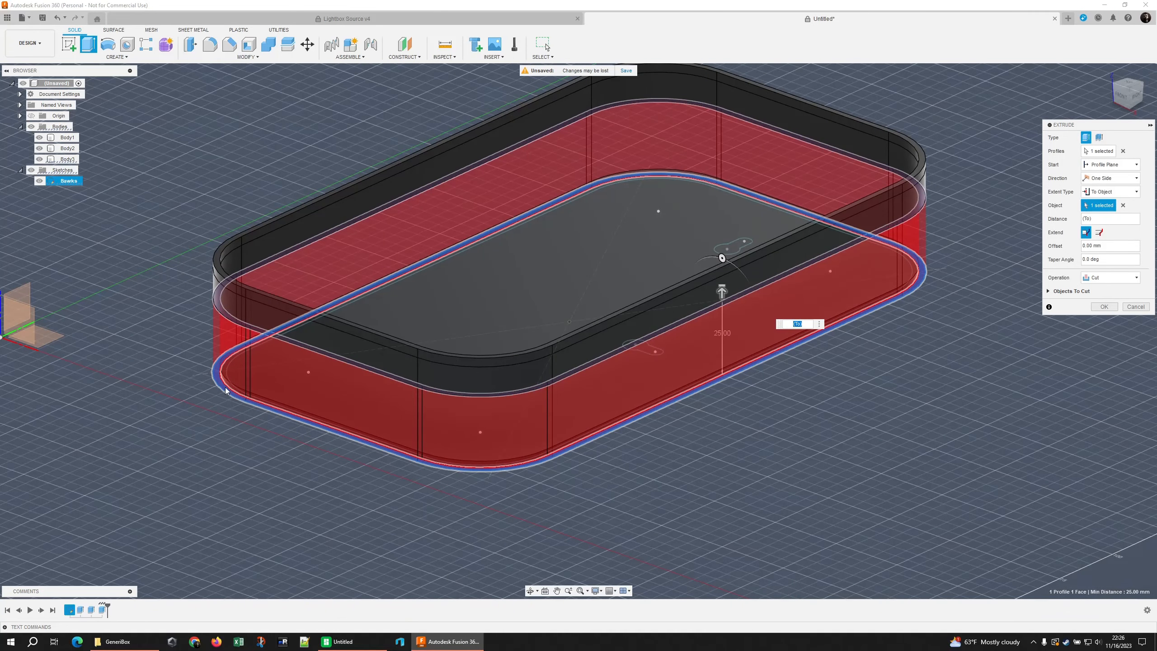
# Complete the wall extrusion as a join to the base plate with Body3 hidden to exclude it, and show Body3 again.
pyautogui.click(1100, 279)
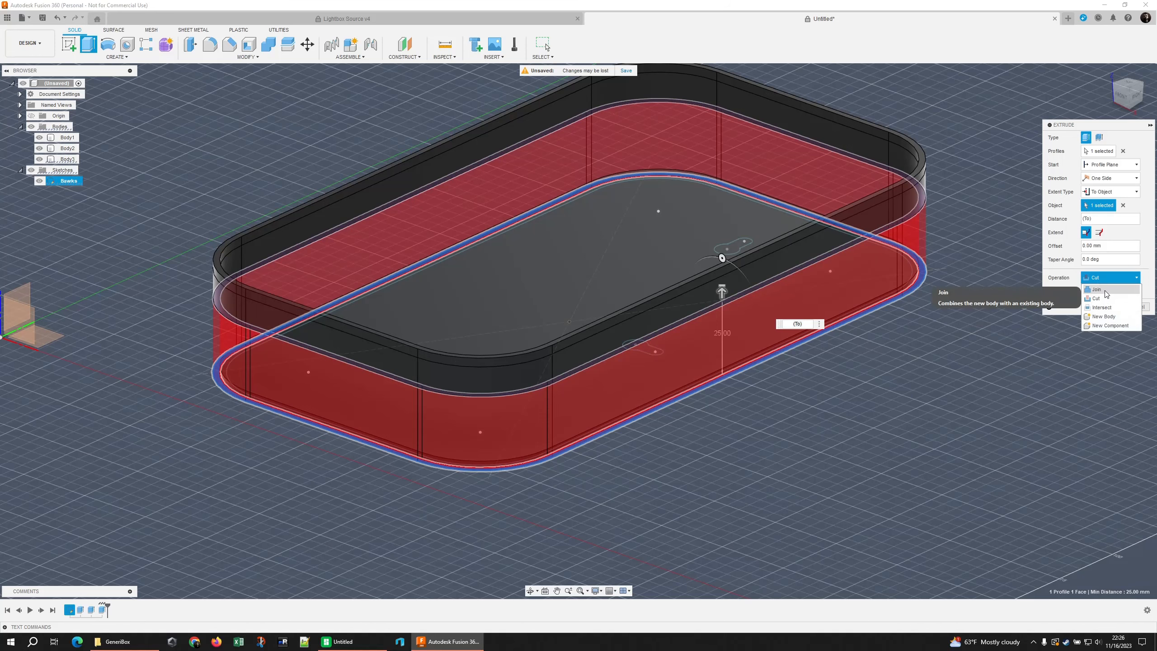
pyautogui.click(1106, 292)
pyautogui.keyDown('shift'); pyautogui.moveTo(856, 278); pyautogui.dragTo(873, 312, button='middle'); pyautogui.keyUp('shift')
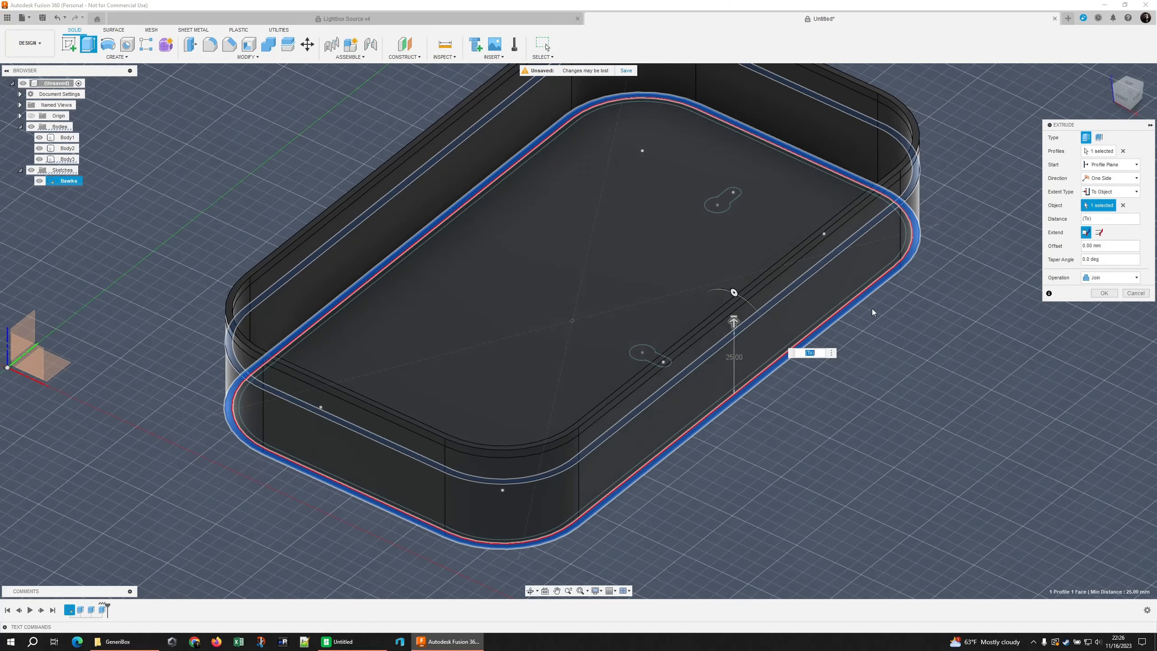
pyautogui.keyDown('shift'); pyautogui.moveTo(599, 306); pyautogui.dragTo(911, 340, button='middle'); pyautogui.keyUp('shift')
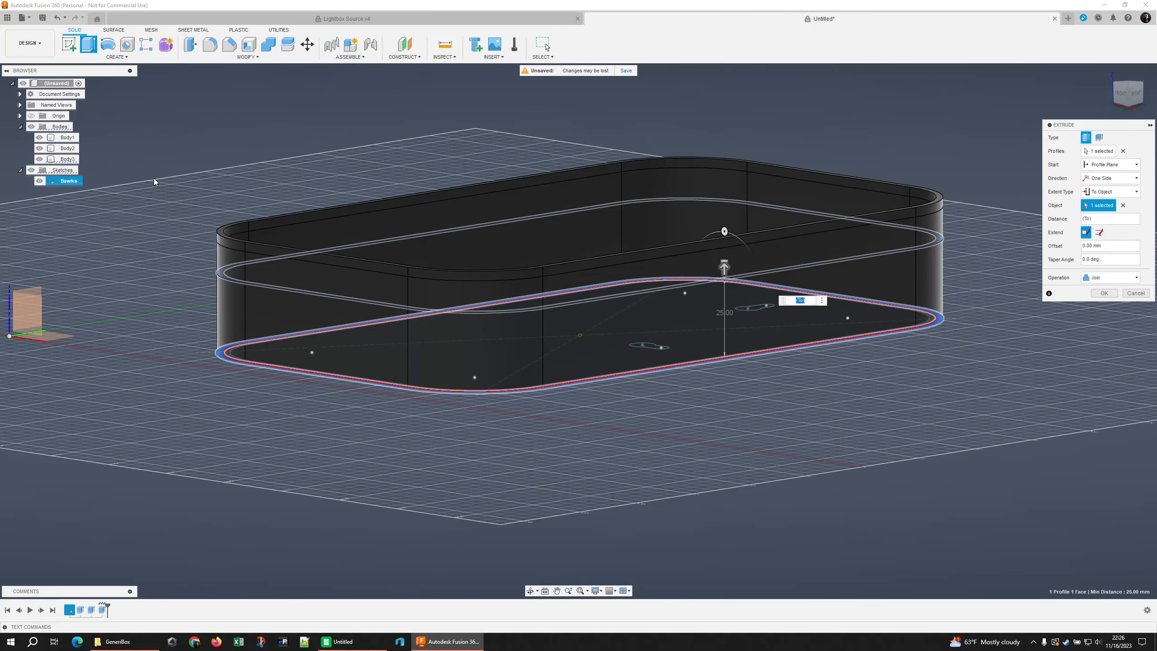
pyautogui.click(41, 160)
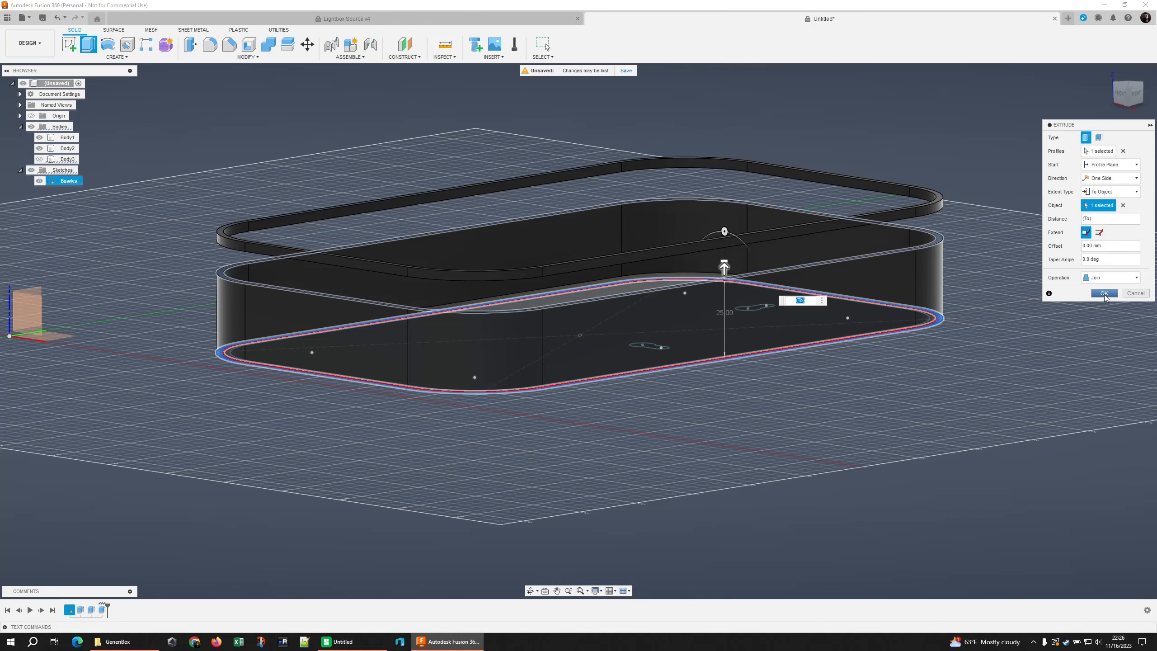
pyautogui.click(1104, 296)
pyautogui.keyDown('shift'); pyautogui.moveTo(952, 376); pyautogui.dragTo(906, 444, button='middle'); pyautogui.keyUp('shift')
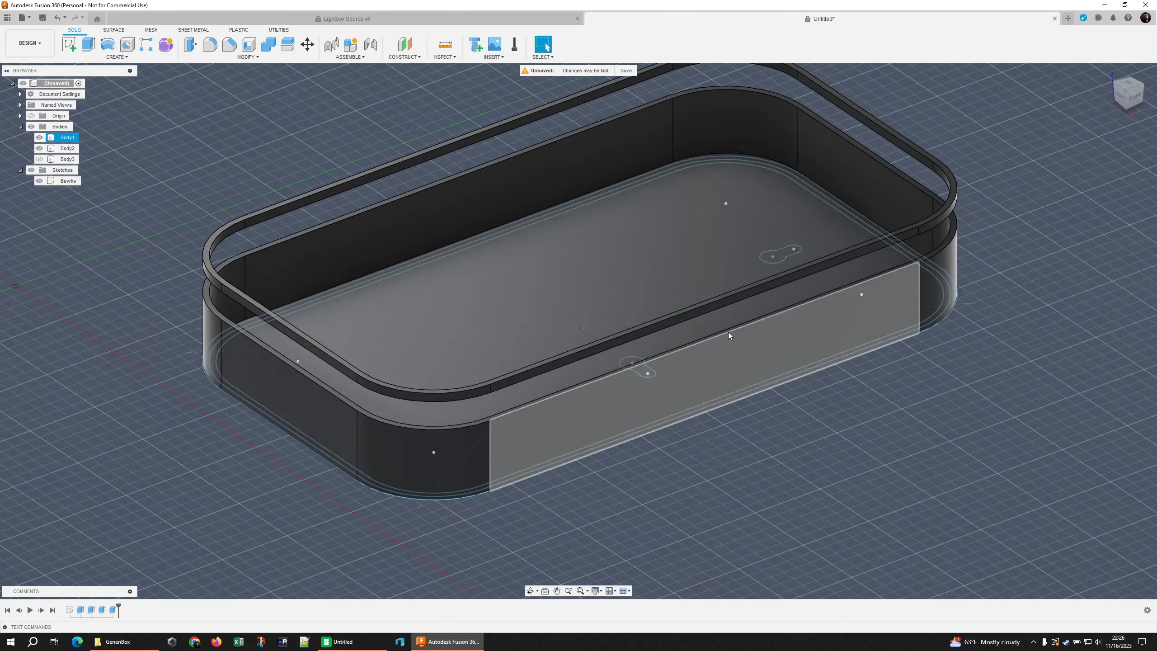
pyautogui.click(39, 159)
pyautogui.keyDown('shift'); pyautogui.moveTo(42, 166); pyautogui.dragTo(72, 207, button='middle'); pyautogui.keyUp('shift')
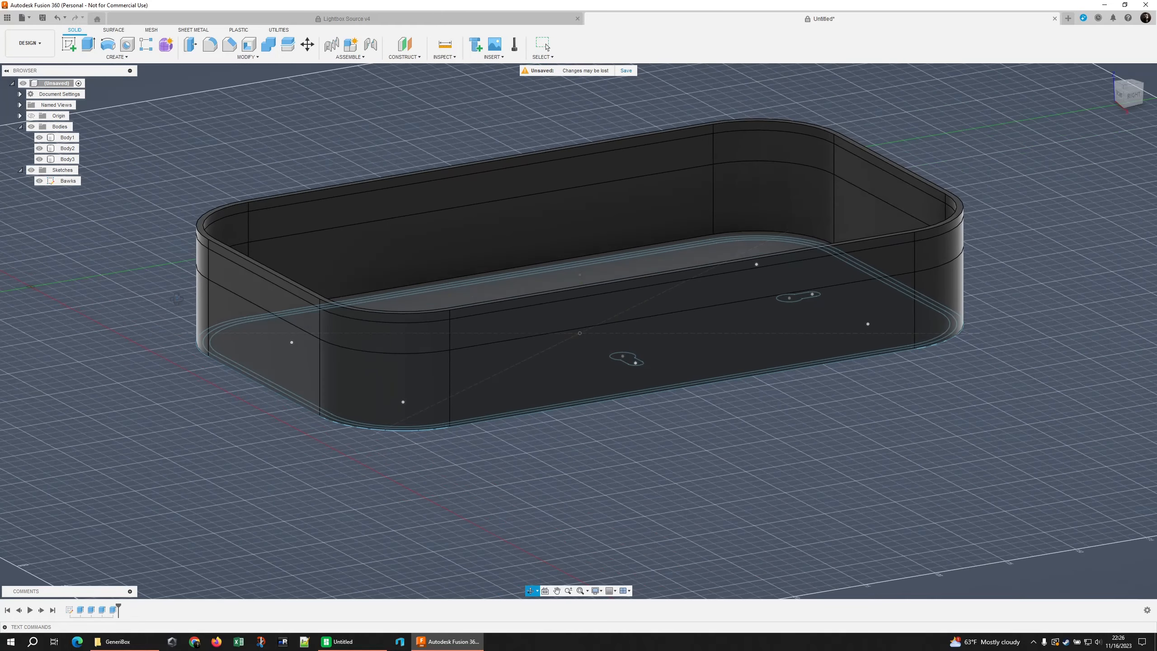
# Toggle the visibility of Body1, Body2 and Body3 in turn to check which part each body forms.
pyautogui.click(40, 138)
pyautogui.keyDown('shift'); pyautogui.moveTo(43, 145); pyautogui.dragTo(58, 184, button='middle'); pyautogui.keyUp('shift')
pyautogui.click(39, 138)
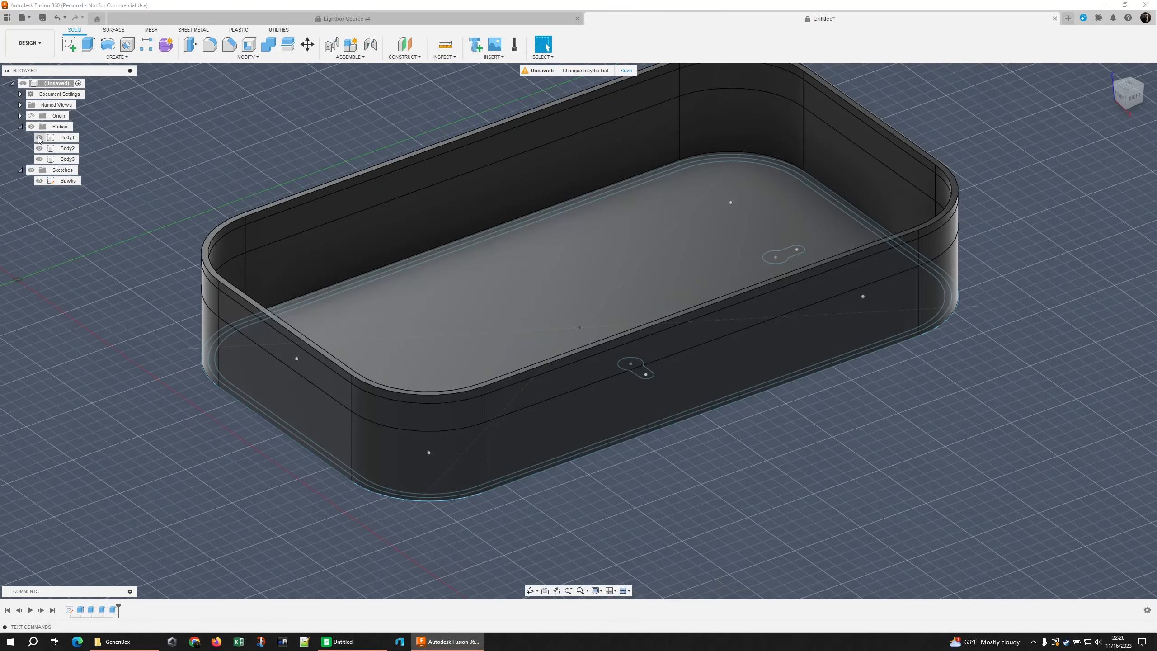
pyautogui.click(40, 148)
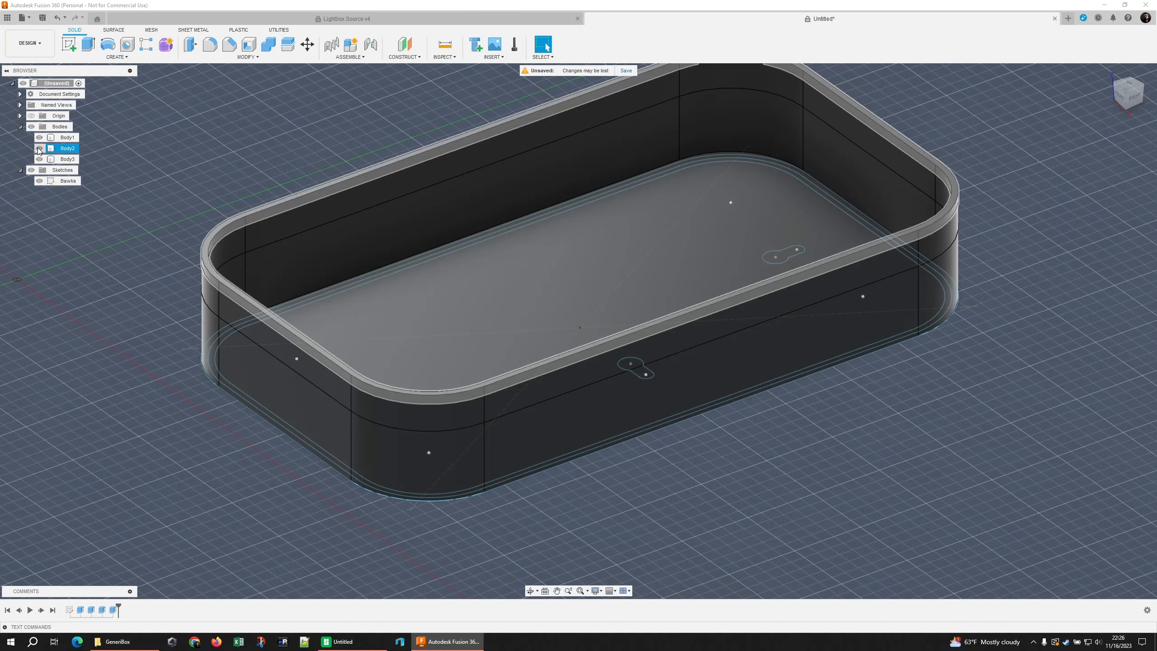
pyautogui.click(40, 149)
pyautogui.click(39, 159)
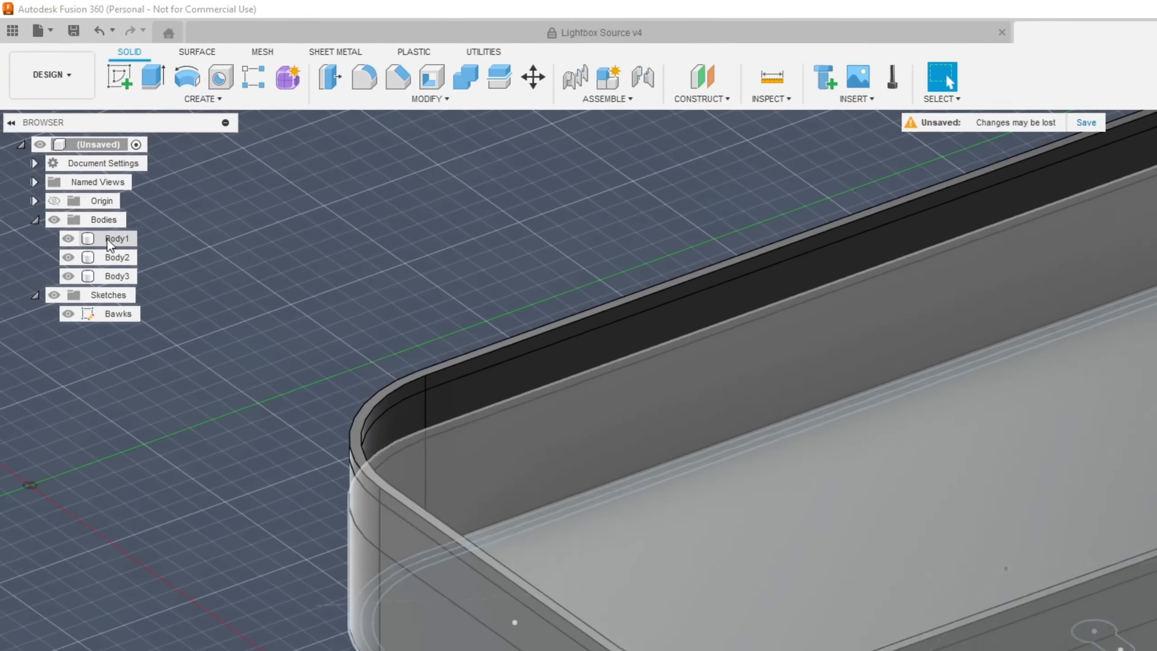
# Rename Body1 as base-black.
pyautogui.click(66, 138)
pyautogui.doubleClick(149, 300)
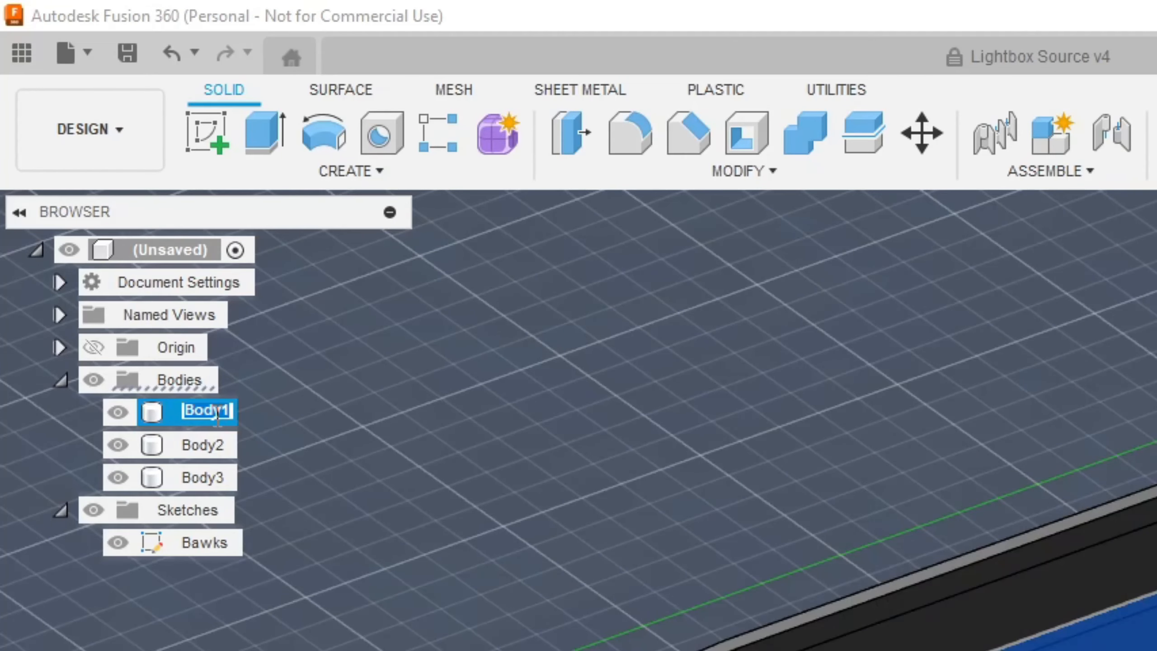
pyautogui.write('base-black')
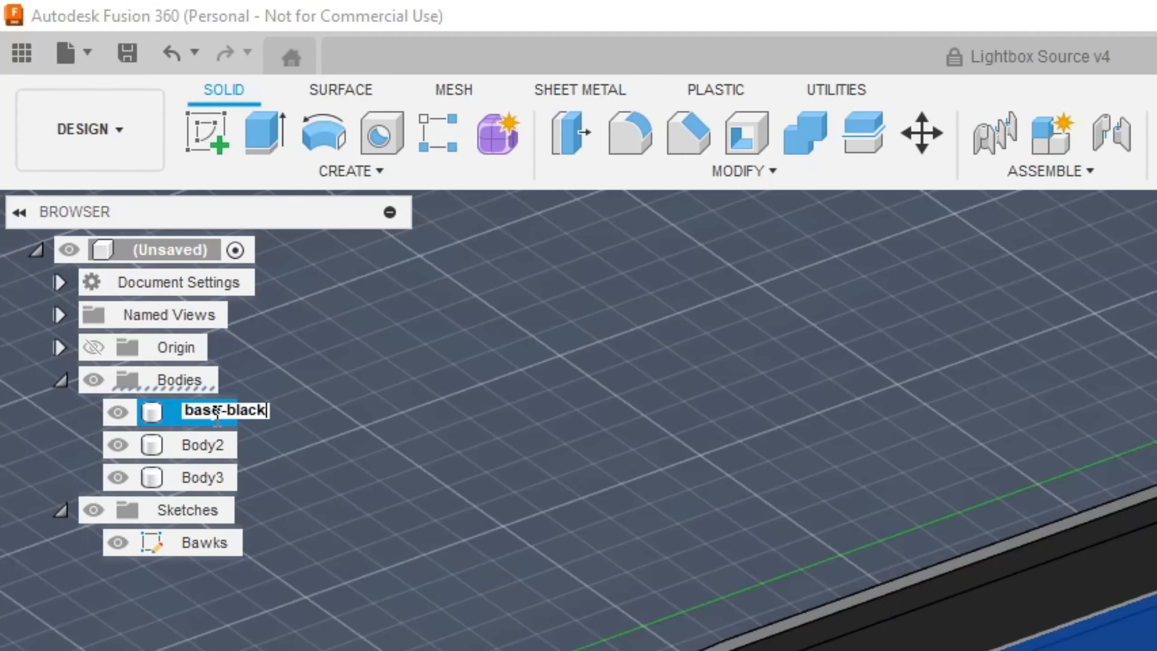
pyautogui.press('Return')
# Rename Body2 as base-lip-black.
pyautogui.click(221, 448)
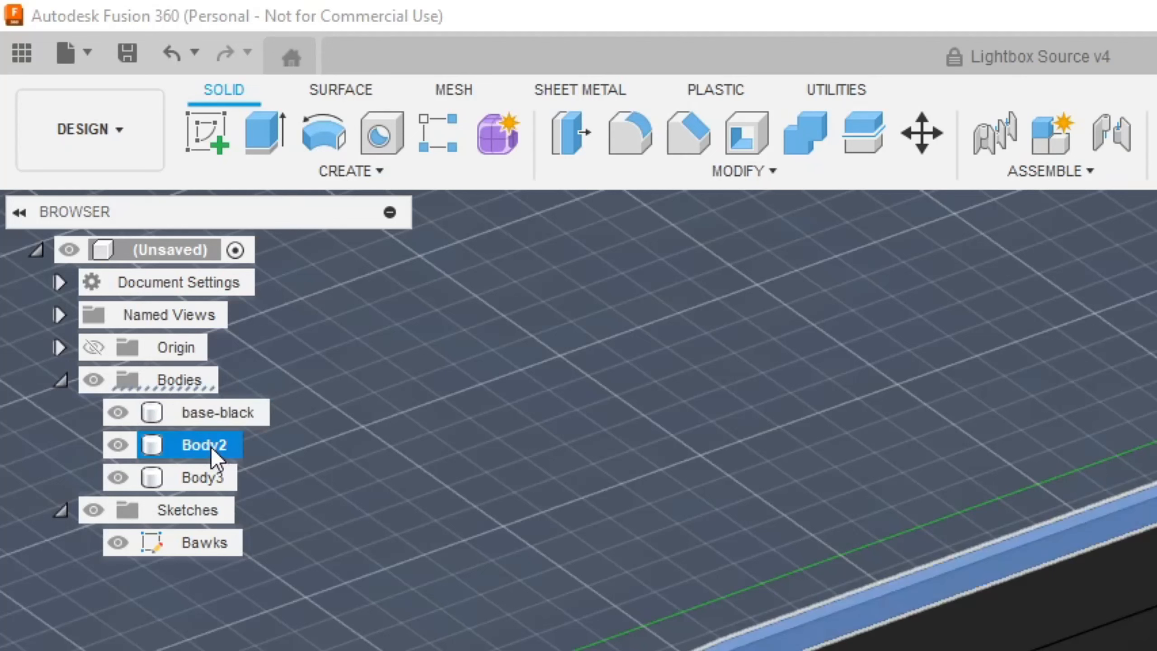
pyautogui.doubleClick(221, 446)
pyautogui.write('base-l')
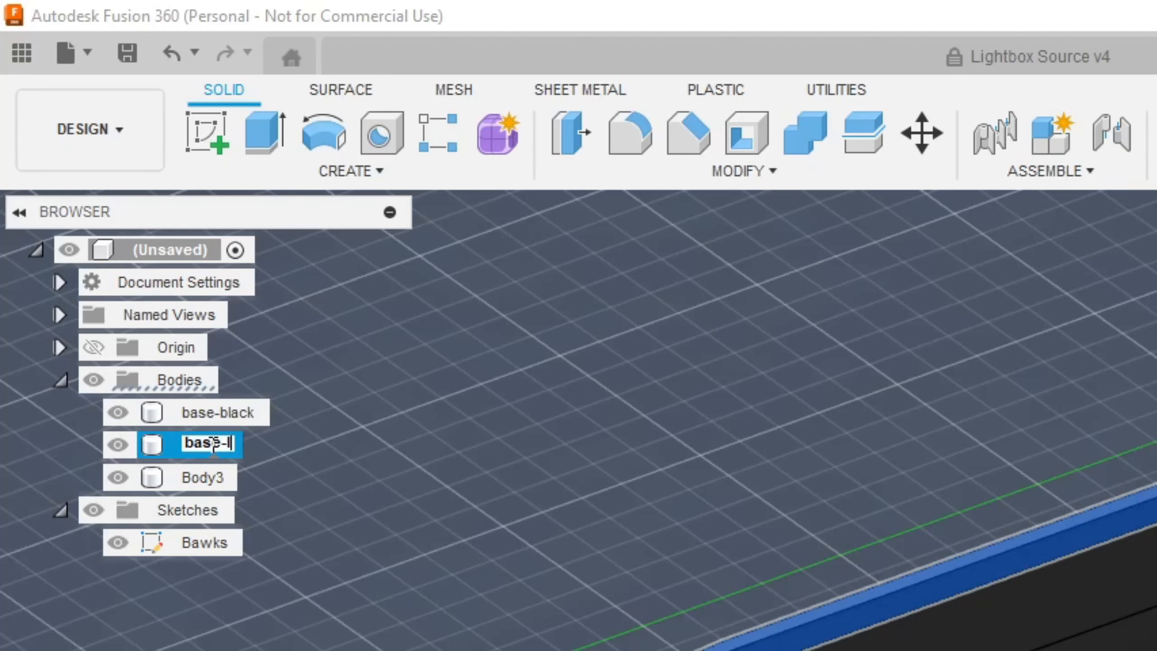
pyautogui.write('ip-black')
pyautogui.press('Return')
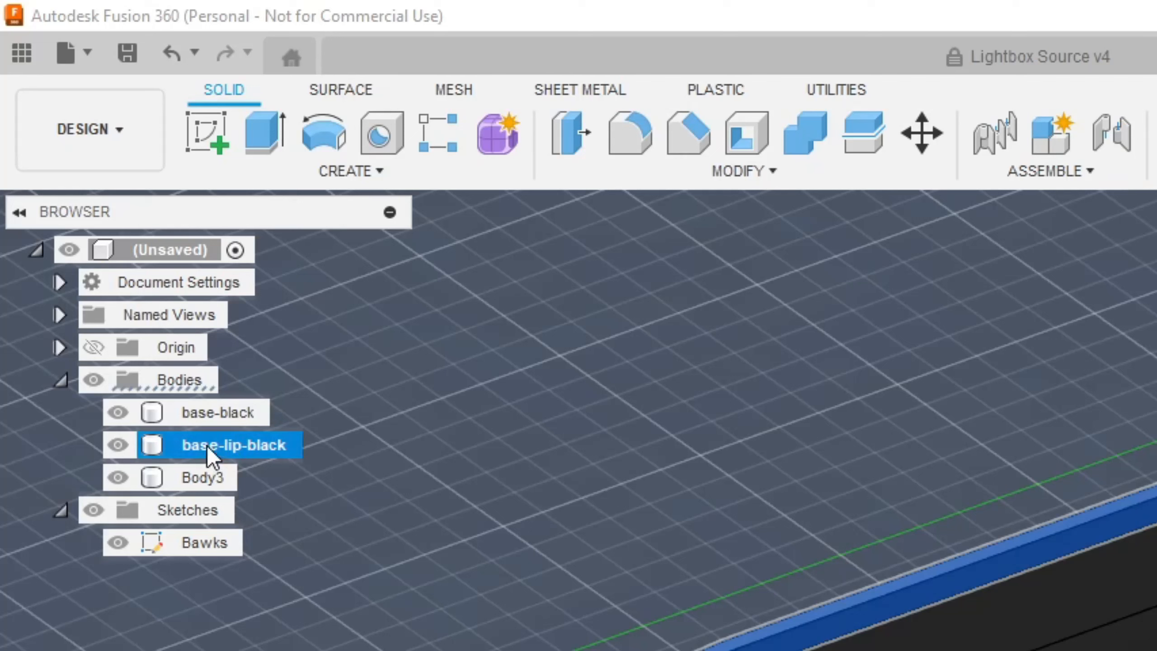
# Rename Body3 as base-accent.
pyautogui.click(201, 472)
pyautogui.doubleClick(202, 474)
pyautogui.write('base-')
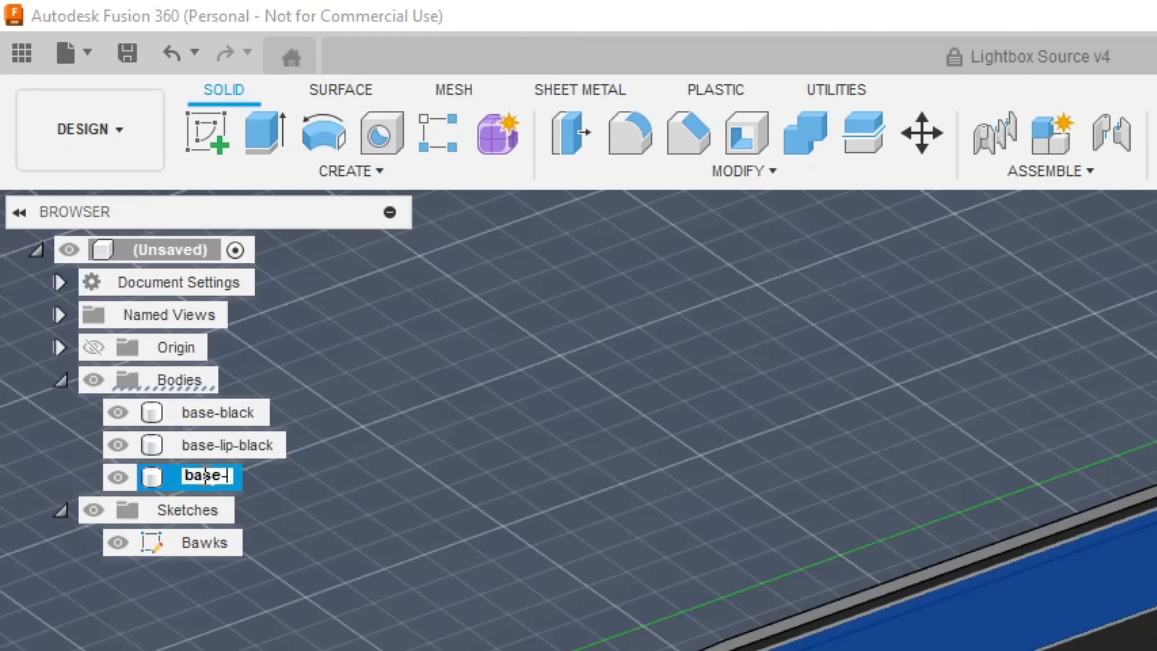
pyautogui.write('accent')
pyautogui.press('Return')
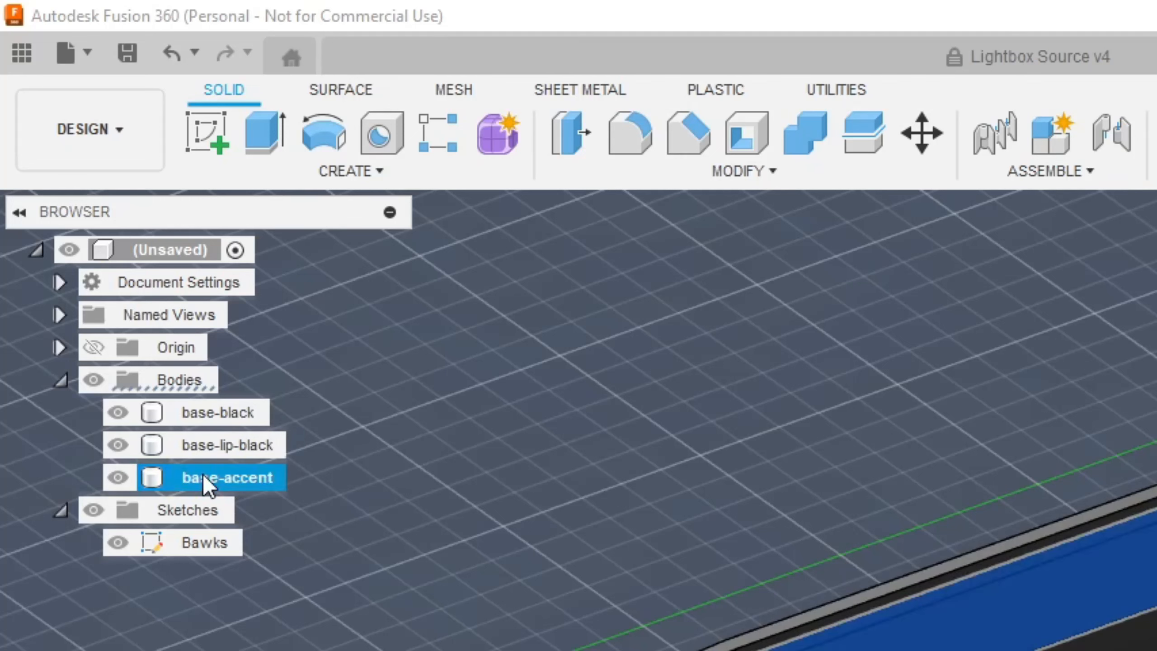
# Create a new group named base for the bodies in the browser.
pyautogui.rightClick(189, 388)
pyautogui.click(235, 442)
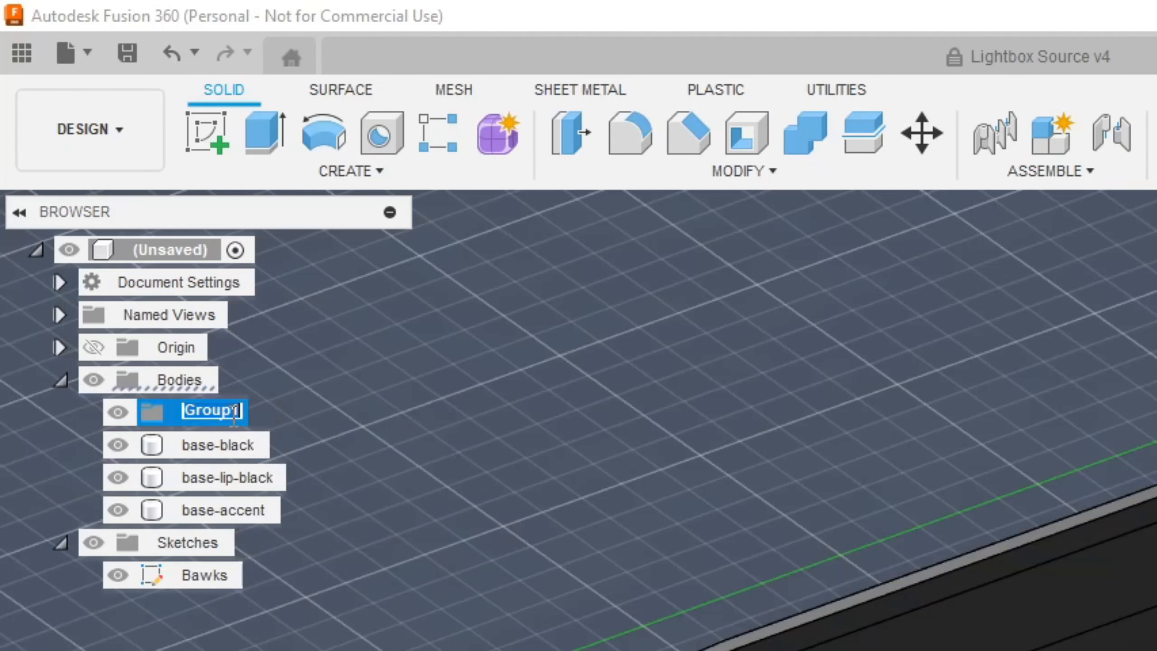
pyautogui.write('base')
pyautogui.press('Return')
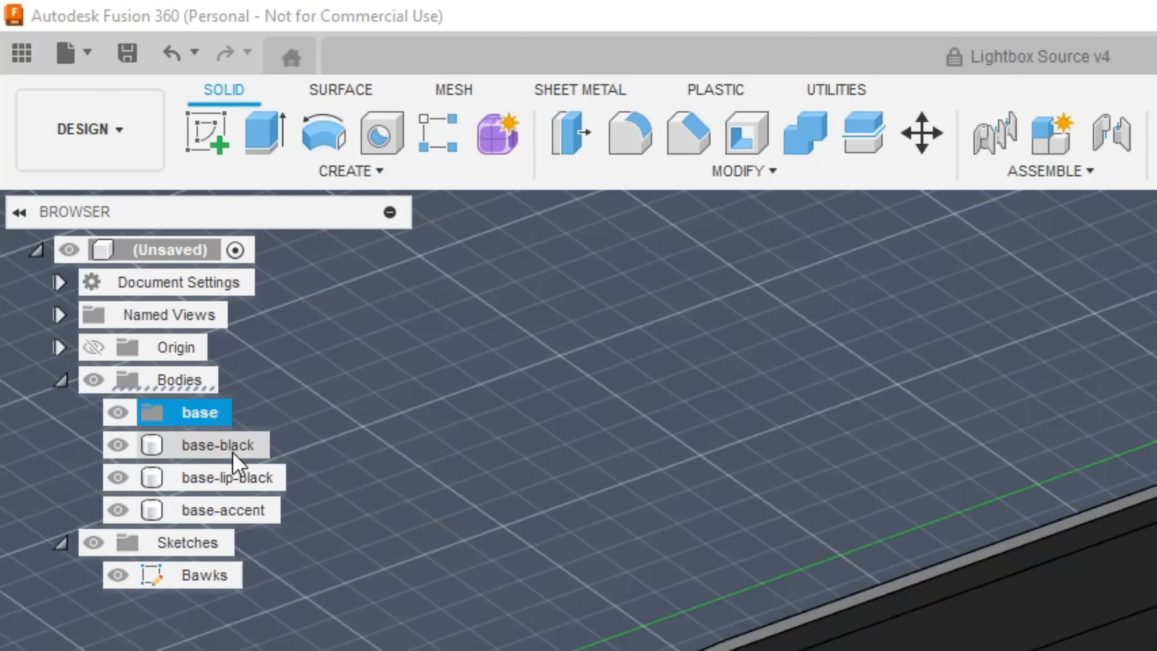
# Move base-black, base-lip-black and base-accent into the base group and expand the group.
pyautogui.click(231, 449)
pyautogui.keyDown('shift'); pyautogui.click(238, 501); pyautogui.keyUp('shift')
pyautogui.moveTo(239, 501); pyautogui.dragTo(201, 418)
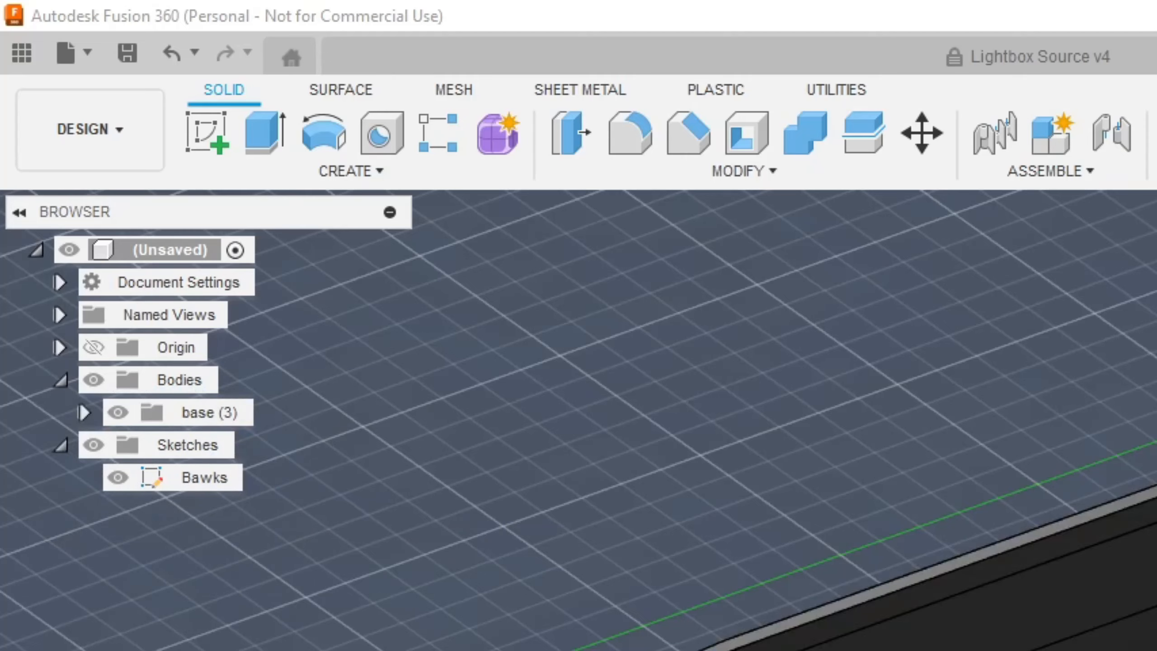
pyautogui.click(85, 412)
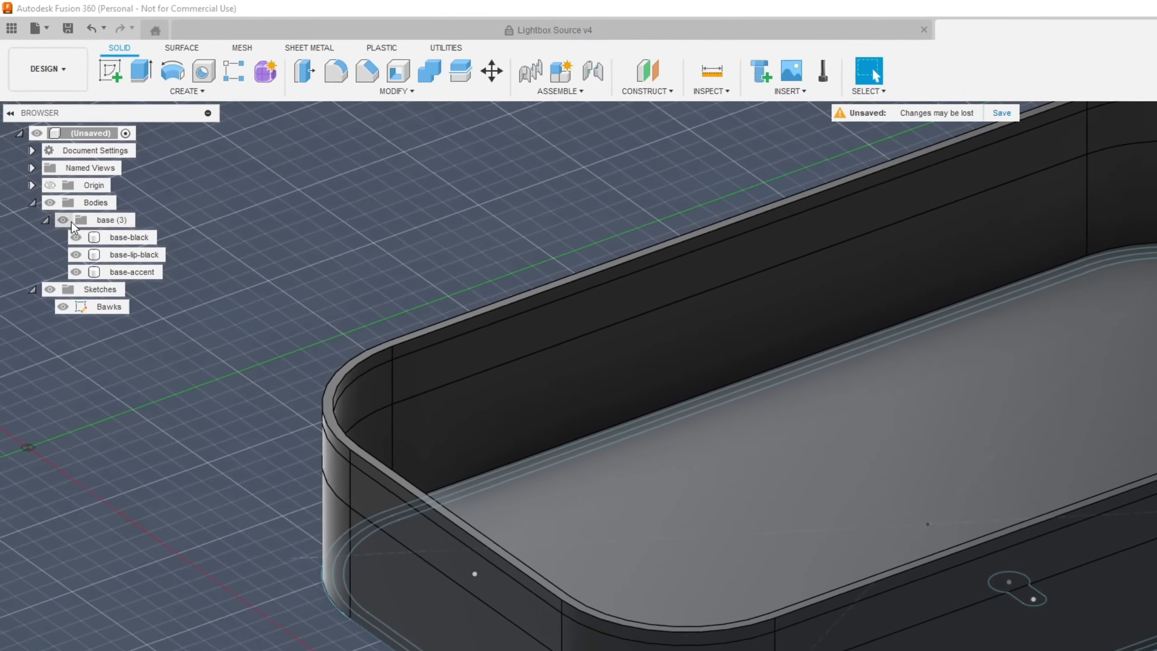
# Toggle the visibility of the whole base group off and on to check that it controls all three bodies.
pyautogui.click(103, 358)
pyautogui.click(51, 174)
pyautogui.click(51, 174)
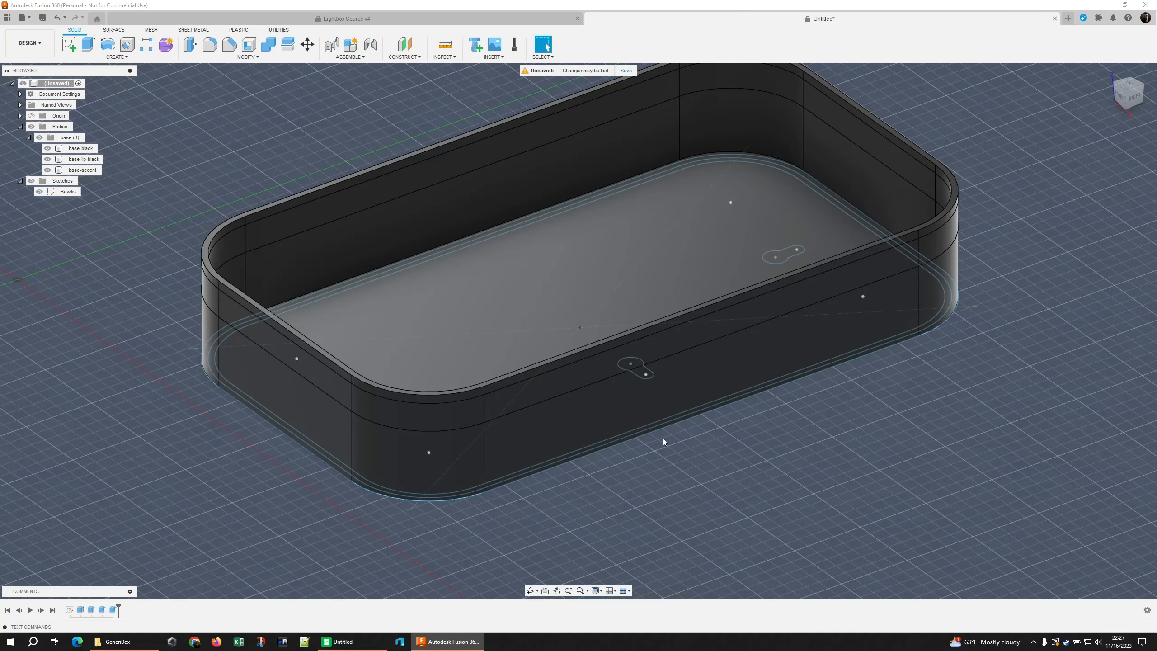
# Apply the Hatchbox Glow-in-the-Dark plastic from the custom appearances to the base-accent body.
pyautogui.press('a')
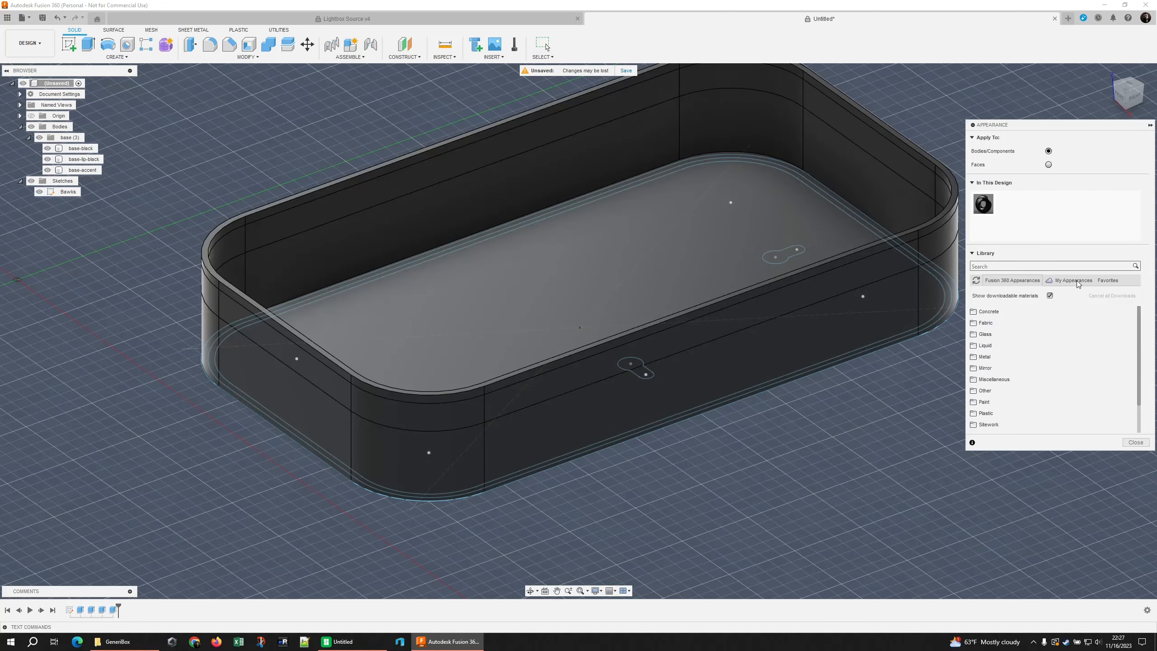
pyautogui.click(1078, 284)
pyautogui.click(983, 312)
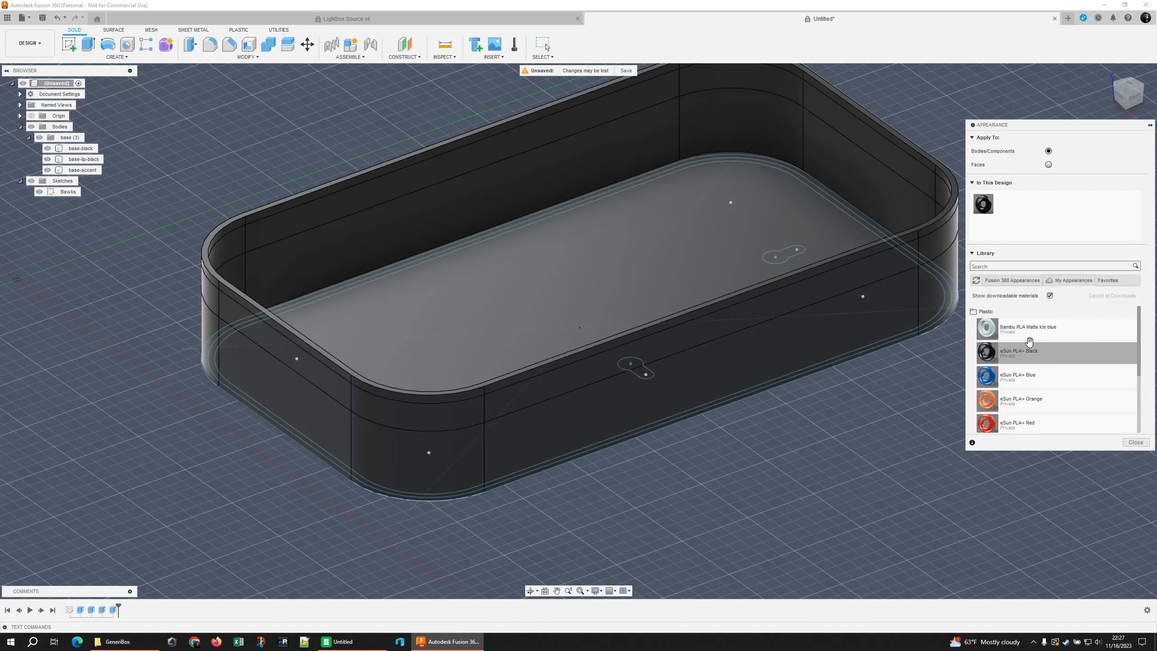
pyautogui.scroll(-2, 1029, 341)
pyautogui.moveTo(996, 390); pyautogui.dragTo(839, 284)
pyautogui.moveTo(866, 308); pyautogui.dragTo(785, 322, button='middle')
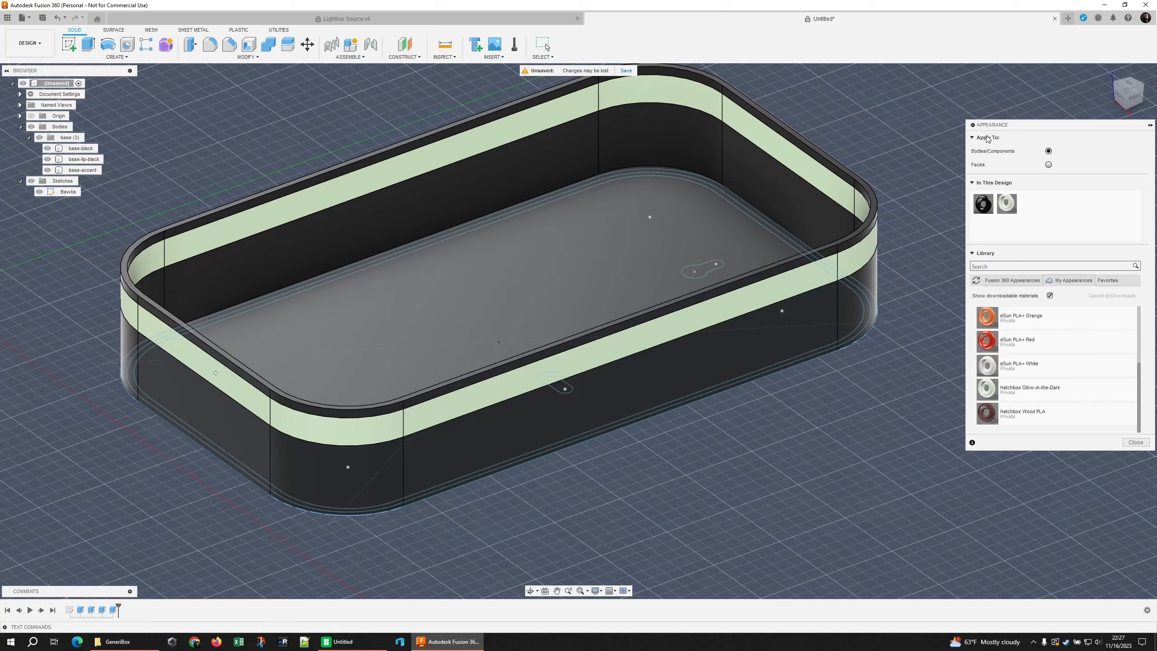
pyautogui.click(1136, 442)
# Hide the base group and open the Bawks sketch for editing.
pyautogui.keyDown('shift'); pyautogui.moveTo(957, 434); pyautogui.dragTo(929, 419, button='middle'); pyautogui.keyUp('shift')
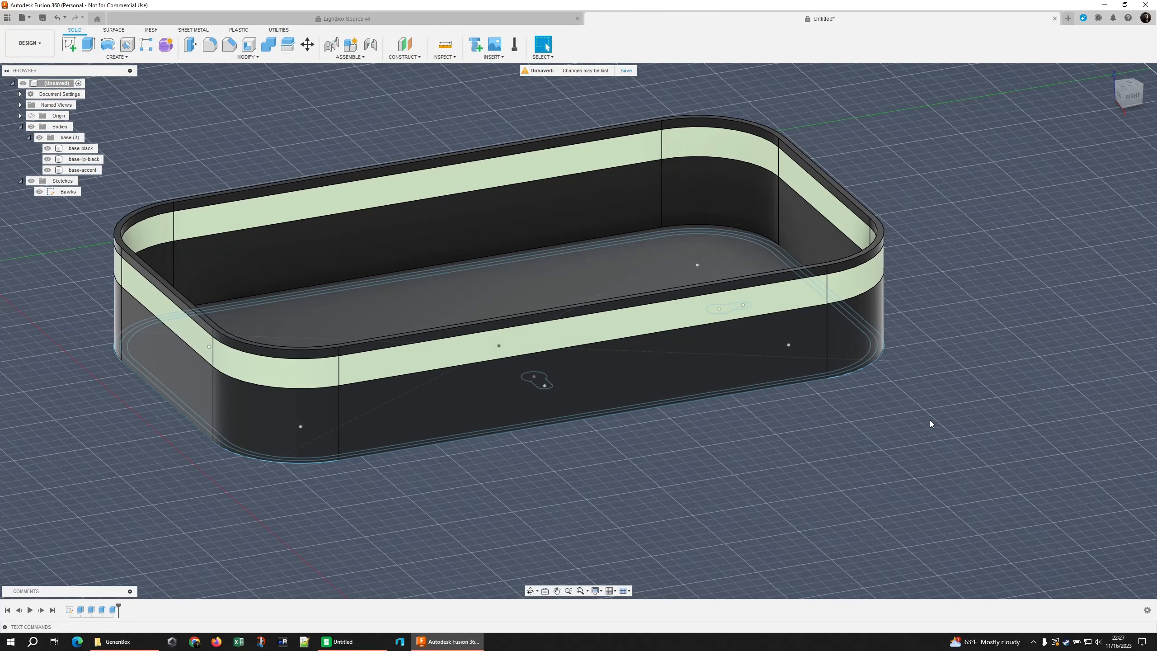
pyautogui.moveTo(710, 420); pyautogui.dragTo(860, 464, button='middle')
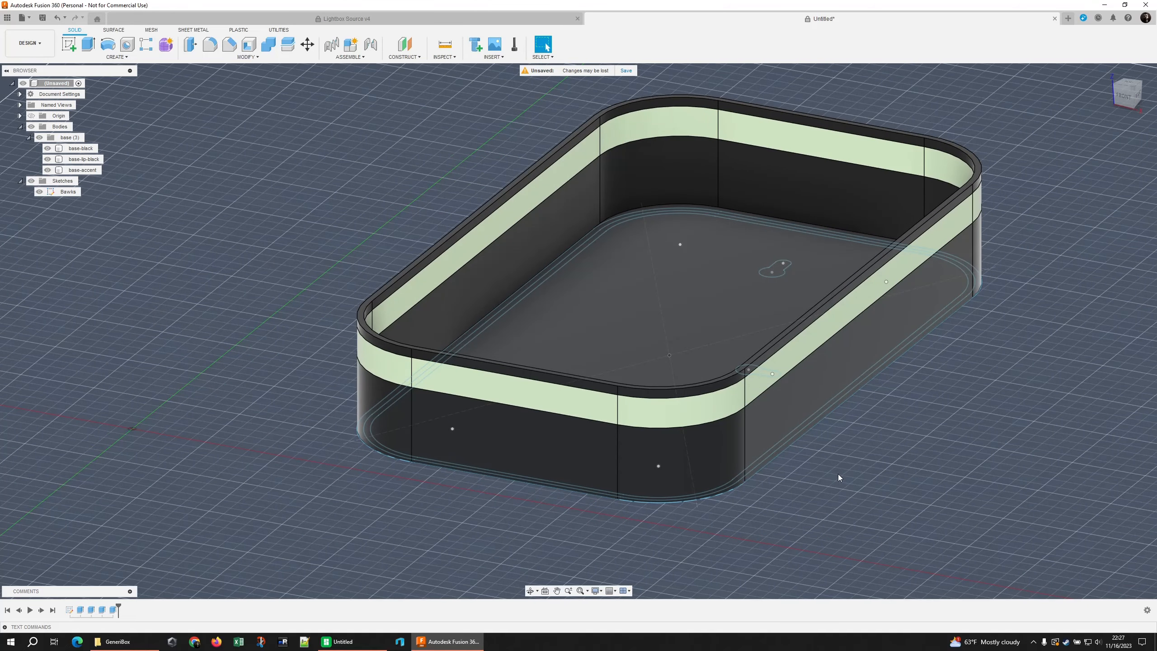
pyautogui.moveTo(315, 350); pyautogui.dragTo(255, 343, button='middle')
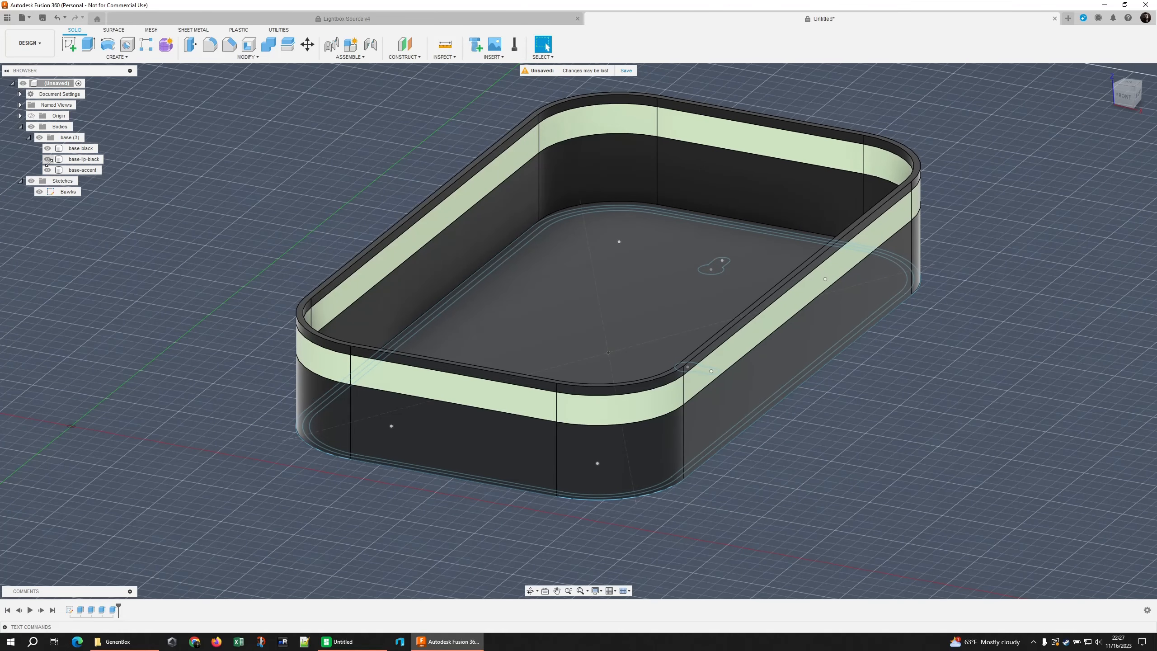
pyautogui.click(40, 138)
pyautogui.moveTo(141, 169)
pyautogui.keyDown('shift'); pyautogui.mouseDown(button='middle')
pyautogui.moveTo(210, 247)
pyautogui.moveTo(292, 274)
pyautogui.mouseUp(button='middle'); pyautogui.keyUp('shift')
pyautogui.rightClick(486, 327)
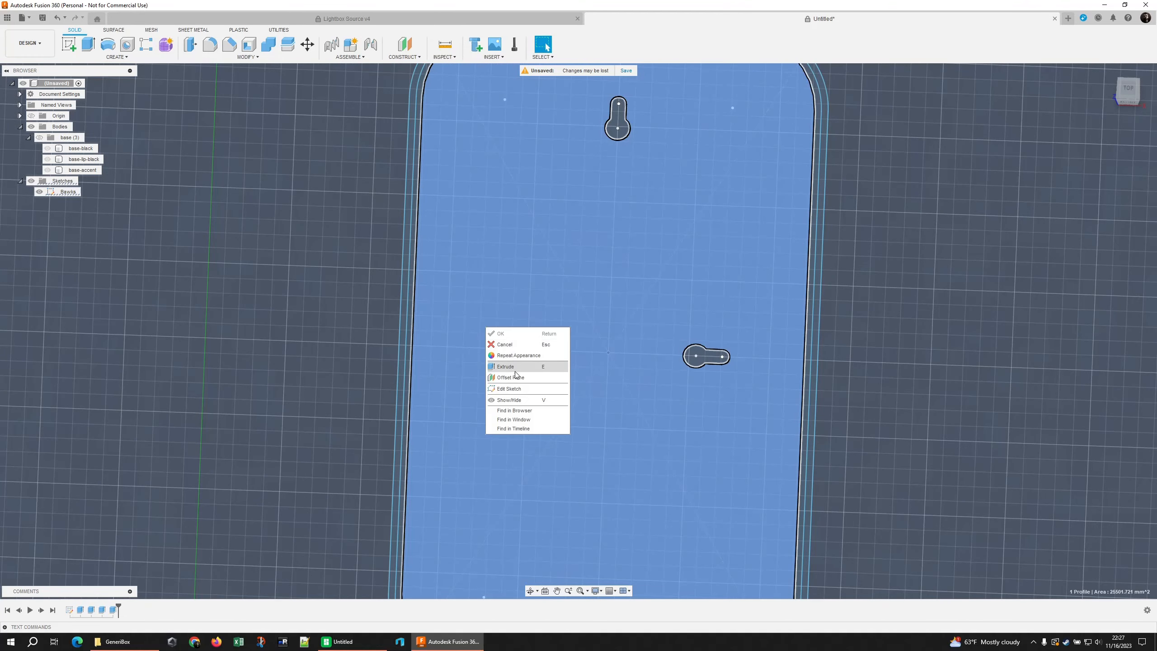
pyautogui.click(520, 389)
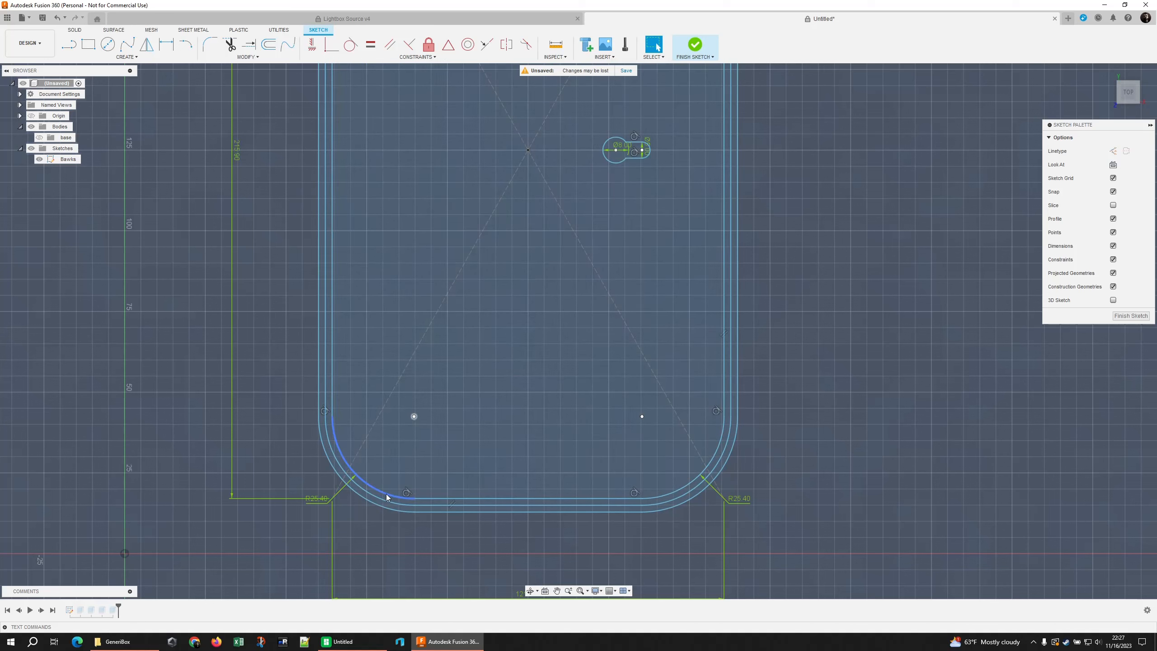
# Draw a 1" line at 45 degrees, running inward from the box outline's lower-left rounded corner.
pyautogui.click(69, 45)
pyautogui.click(351, 479)
pyautogui.press('Tab')
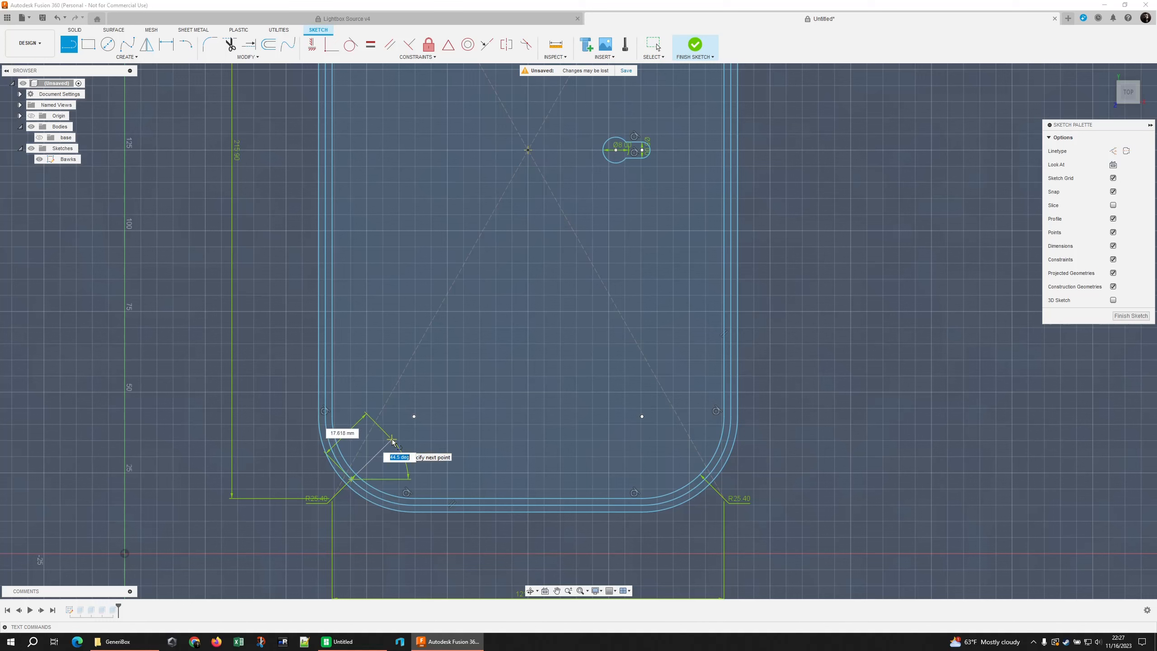
pyautogui.write('45')
pyautogui.press('Tab')
pyautogui.write('1"')
pyautogui.press('Tab')
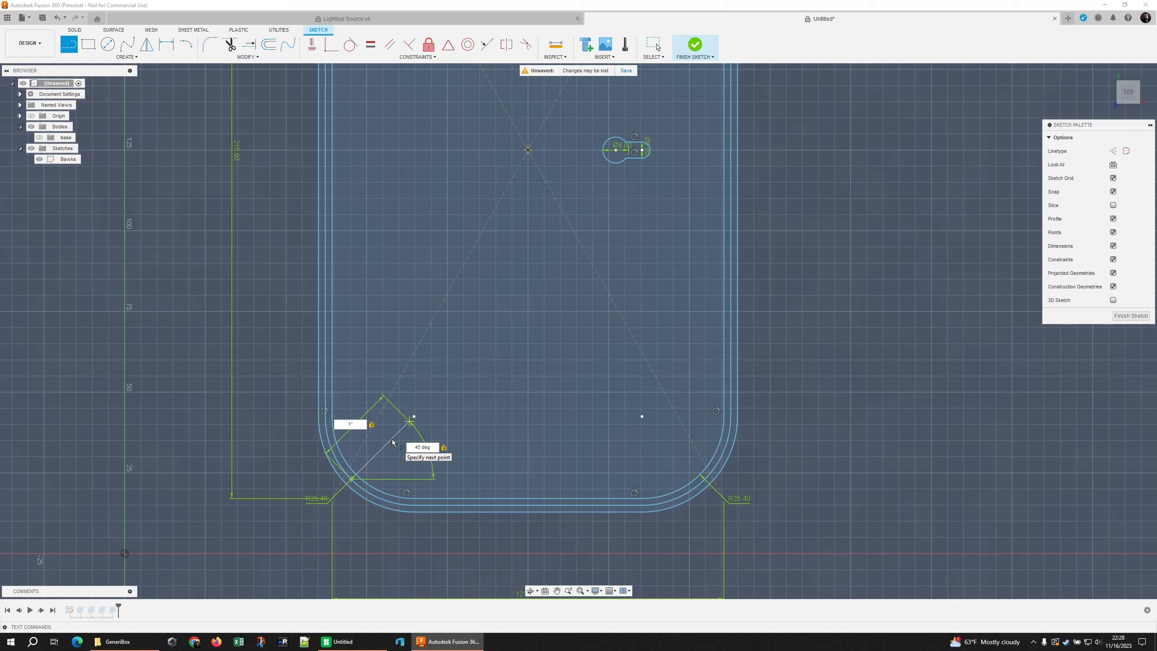
pyautogui.press('Return')
pyautogui.press('Escape')
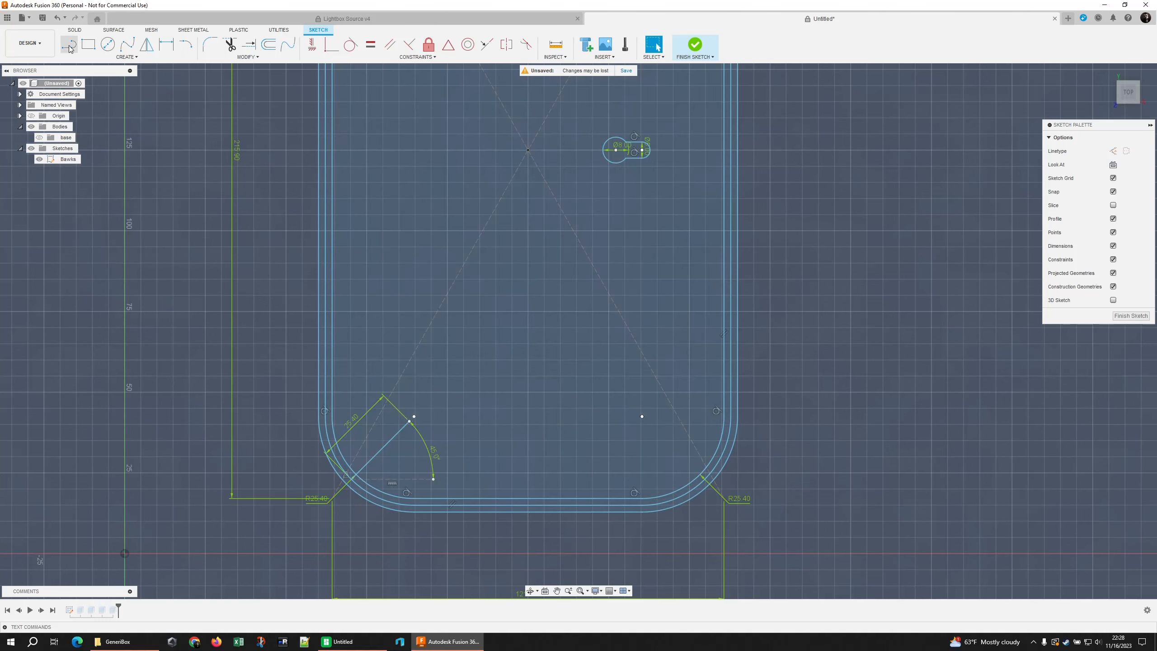
# Draw a perpendicular line about 40 mm long from the inner end of the 45-degree line to the box's outer bottom edge.
pyautogui.press('l')
pyautogui.click(409, 421)
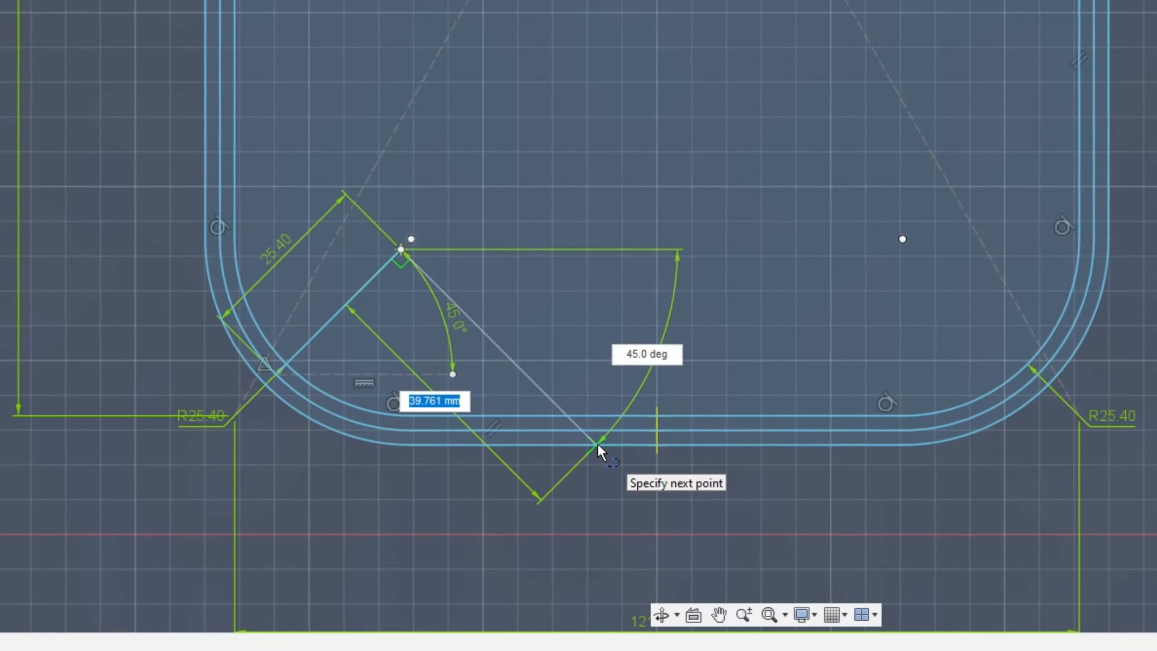
pyautogui.click(570, 462)
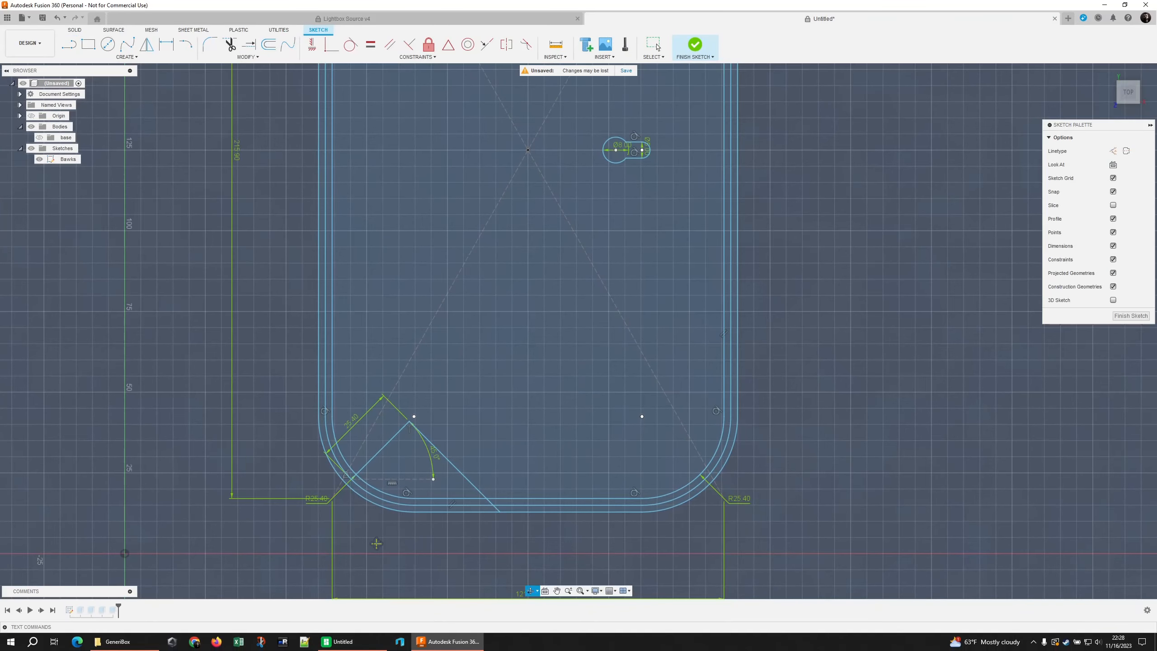
pyautogui.rightClick(335, 525)
pyautogui.click(390, 551)
# Delete the 1" guide line, extend the remaining diagonal to the outer left edge of the box, and finish the sketch.
pyautogui.click(380, 453)
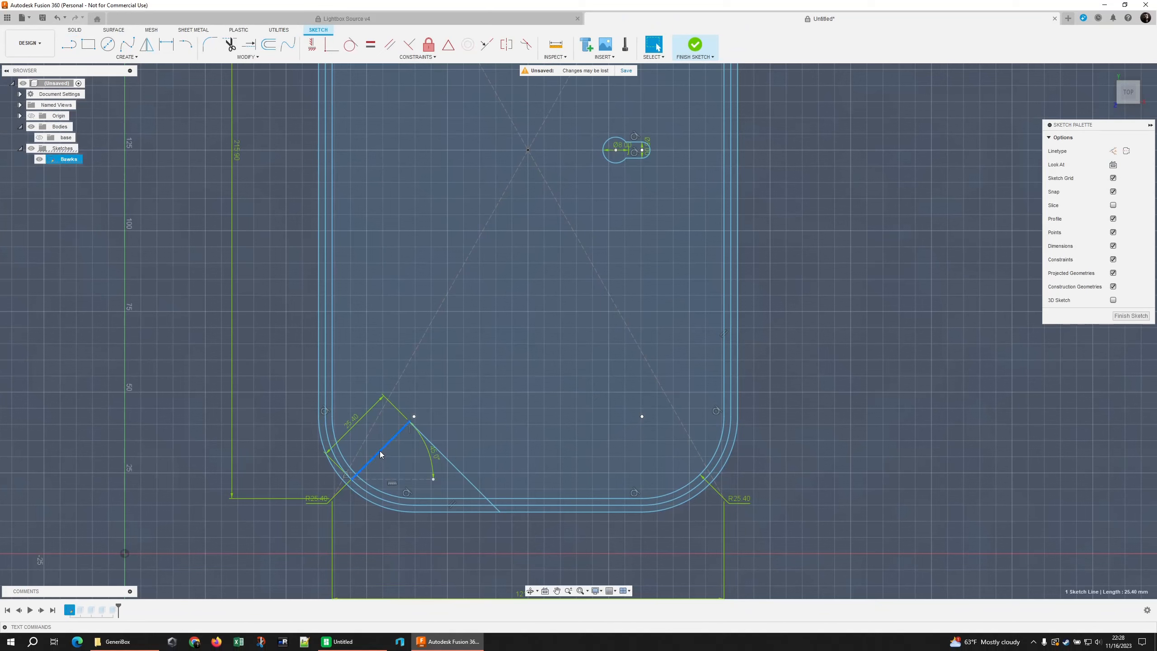
pyautogui.press('Delete')
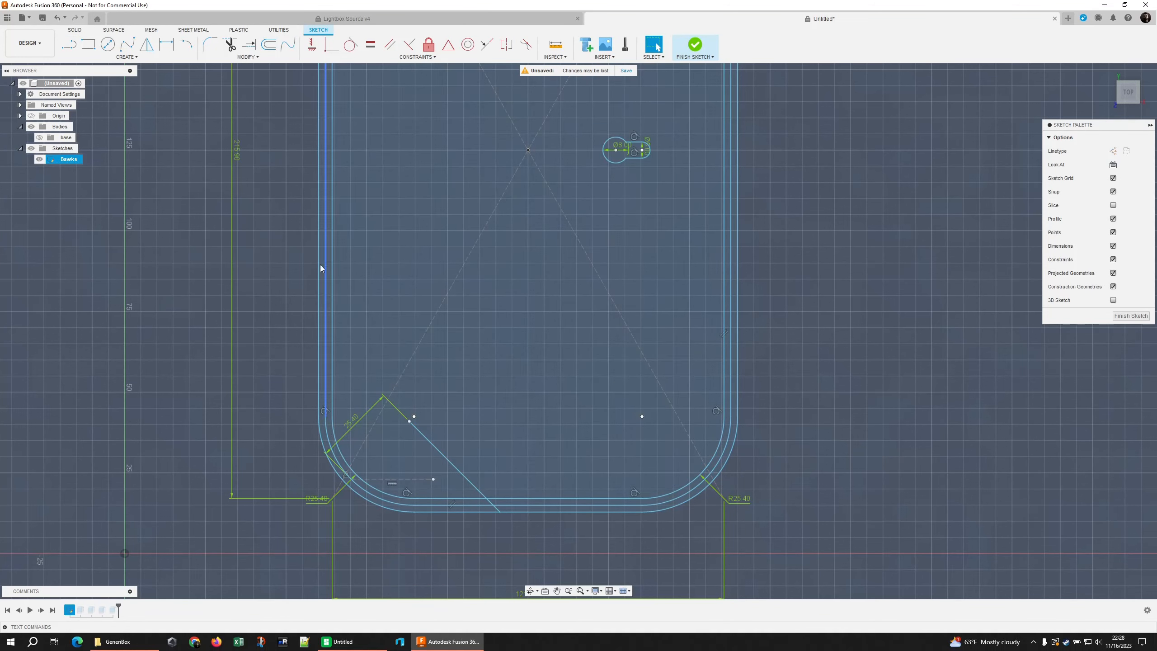
pyautogui.click(248, 46)
pyautogui.click(428, 439)
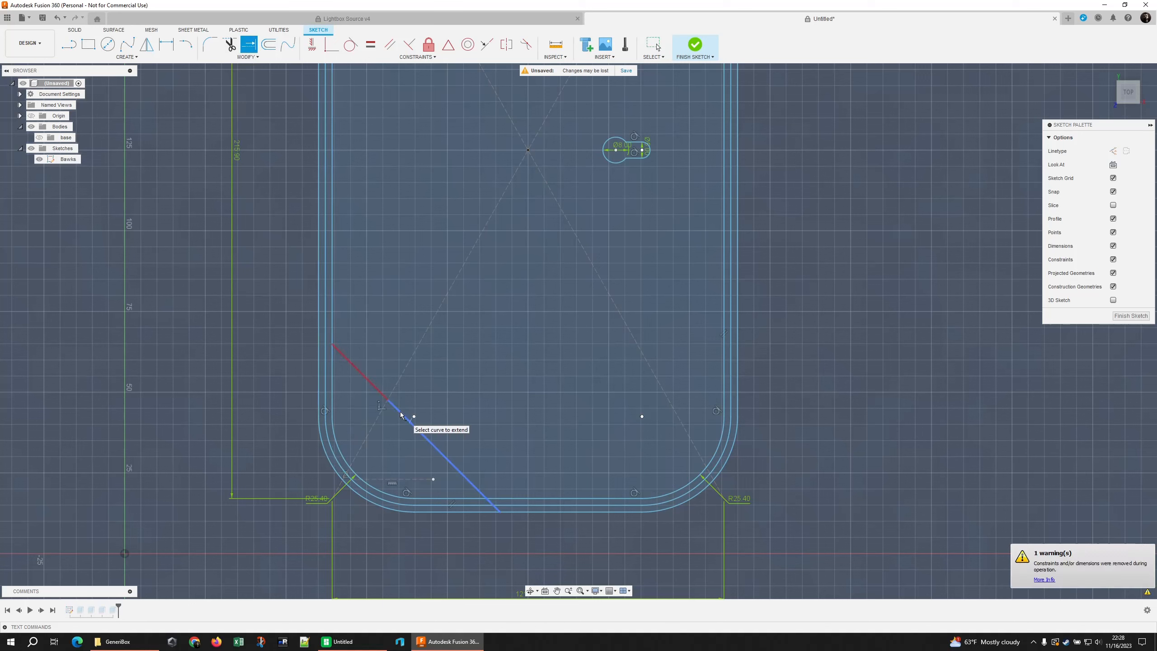
pyautogui.click(331, 347)
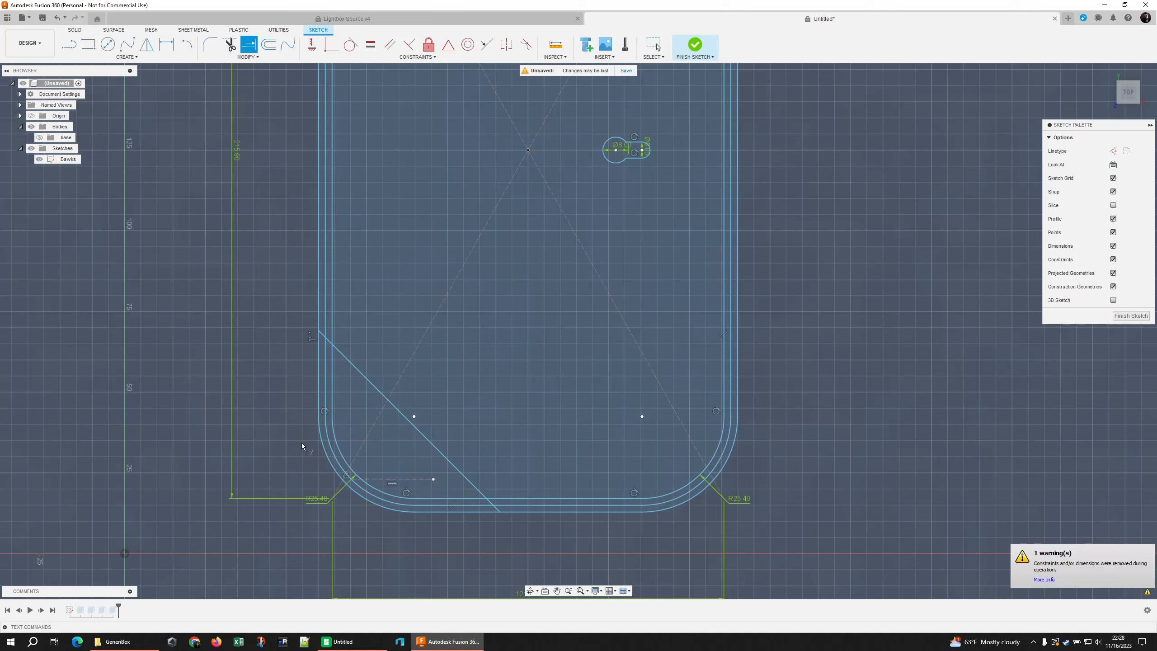
pyautogui.rightClick(752, 469)
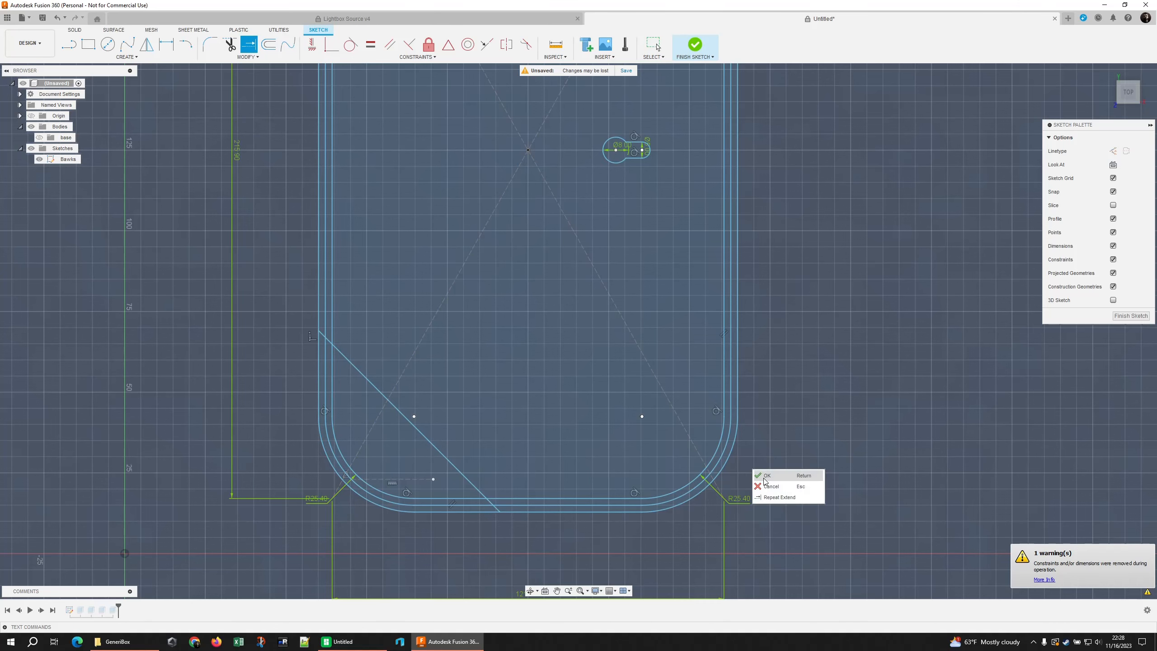
pyautogui.click(764, 478)
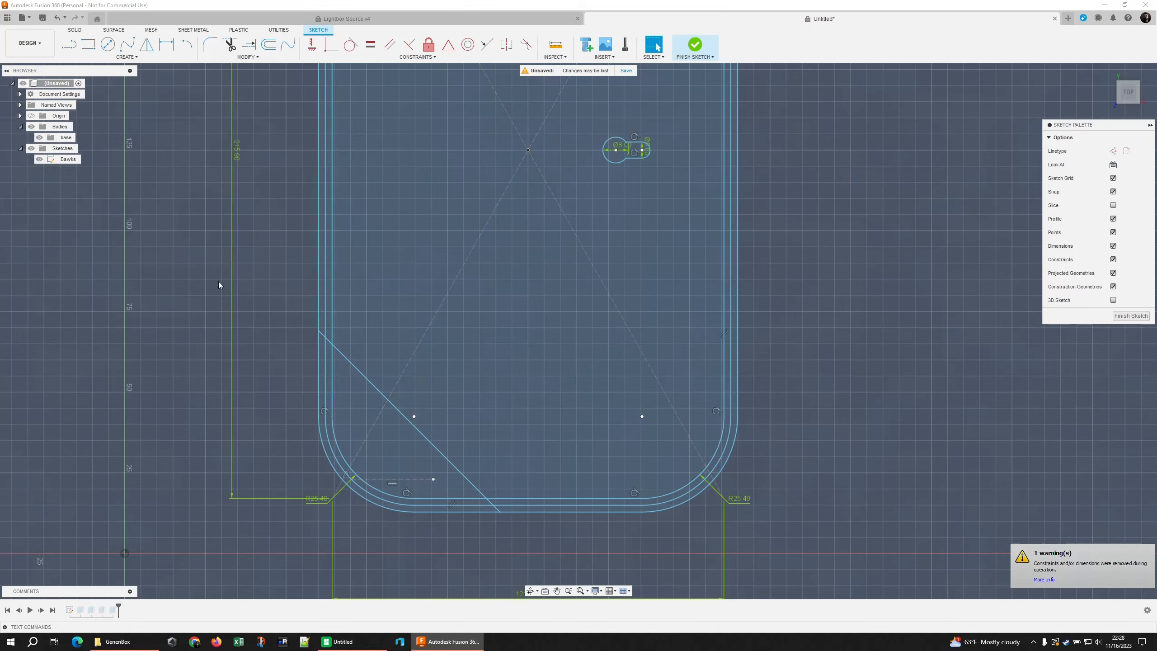
pyautogui.click(1131, 315)
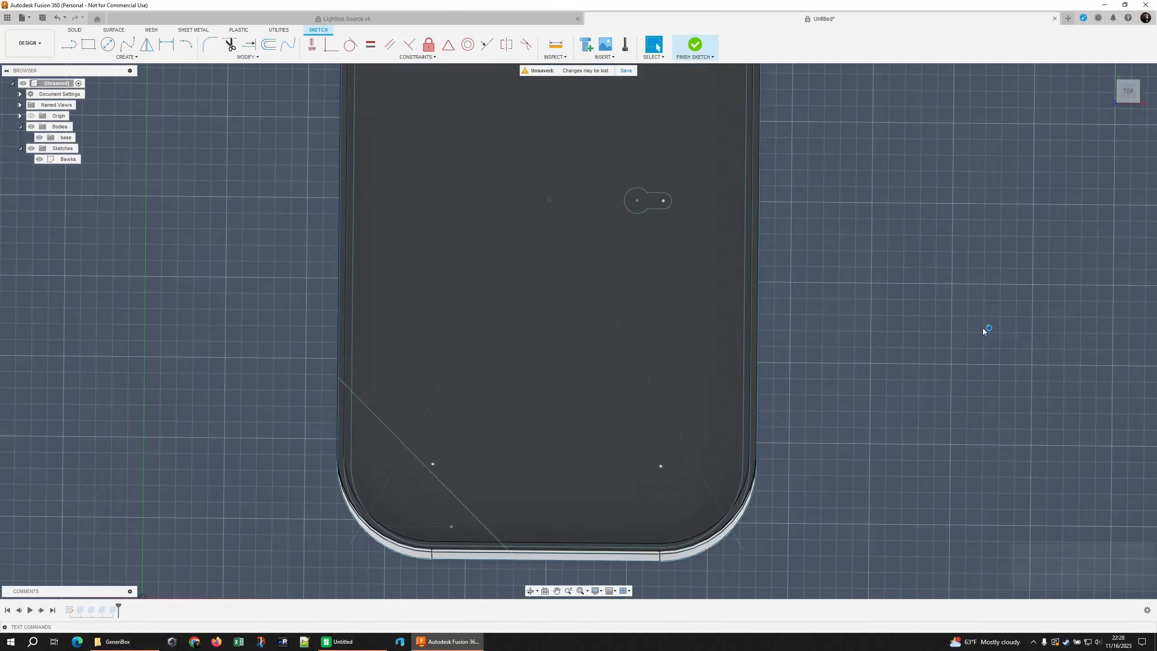
# Reopen the Bawks sketch and offset the corner diagonal by 0.42*3 mm towards the rounded corner.
pyautogui.keyDown('shift'); pyautogui.moveTo(855, 416); pyautogui.dragTo(742, 341, button='middle'); pyautogui.keyUp('shift')
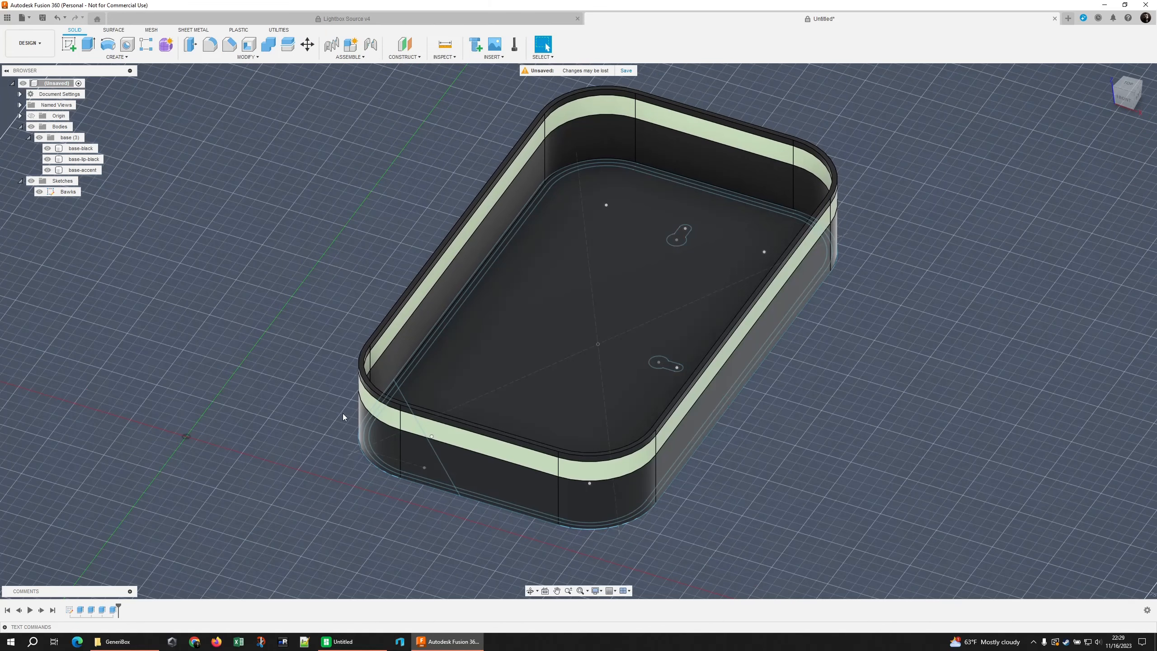
pyautogui.keyDown('shift'); pyautogui.moveTo(136, 217); pyautogui.dragTo(198, 316, button='middle'); pyautogui.keyUp('shift')
pyautogui.moveTo(198, 315); pyautogui.dragTo(109, 199, button='middle')
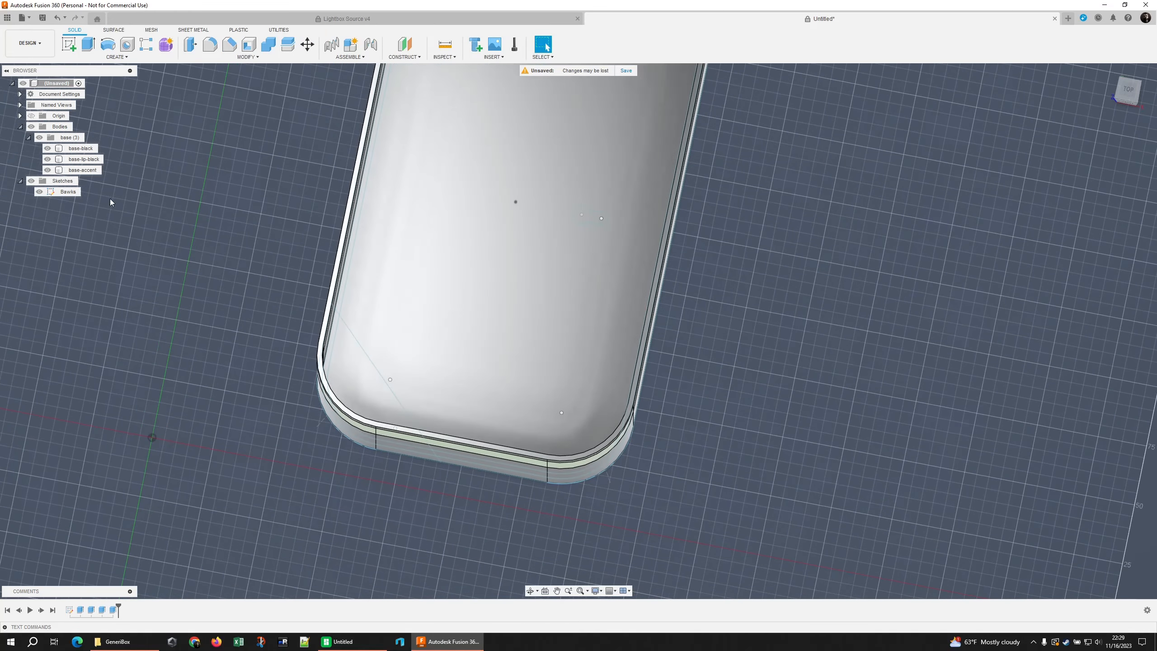
pyautogui.rightClick(68, 192)
pyautogui.click(93, 220)
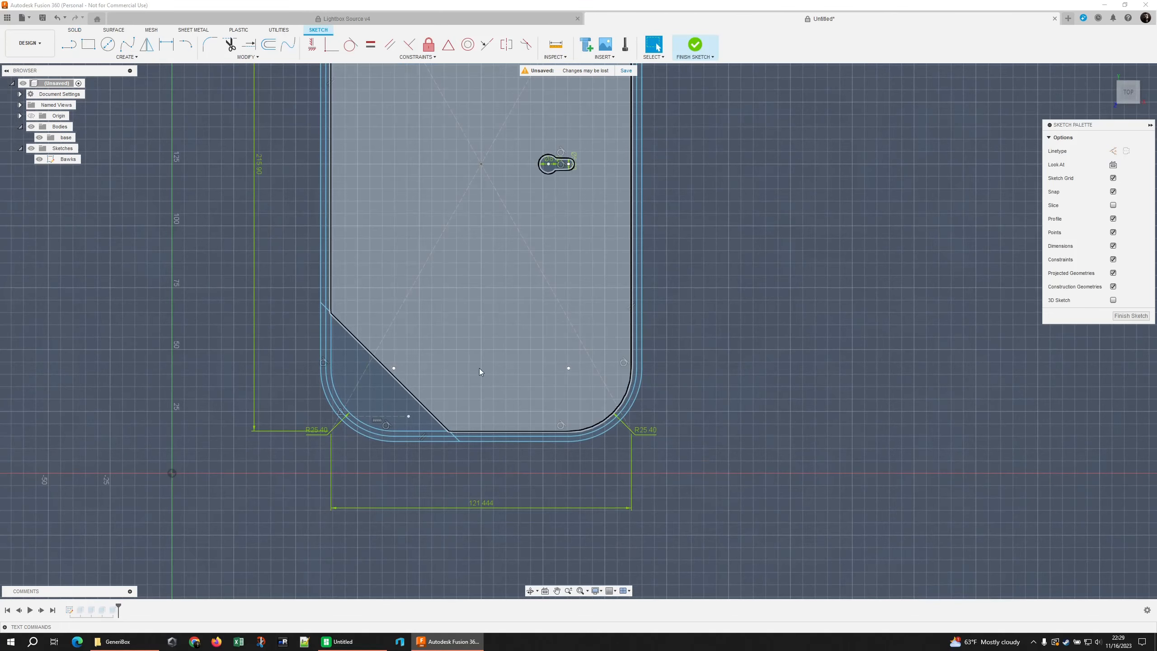
pyautogui.click(399, 378)
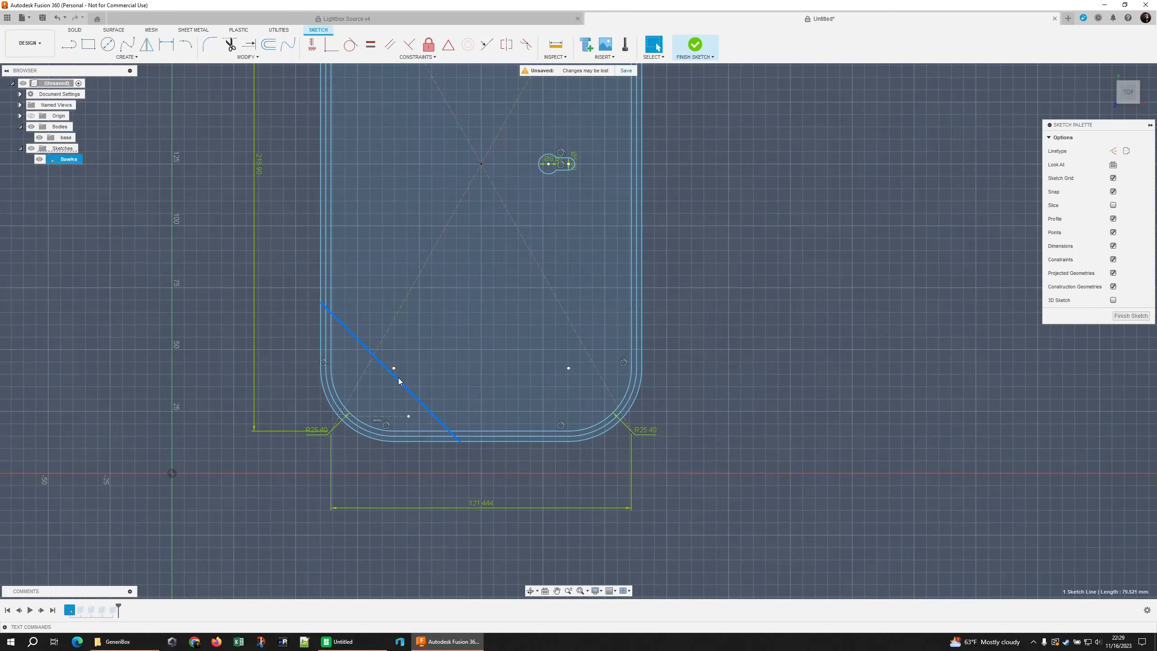
pyautogui.press('o')
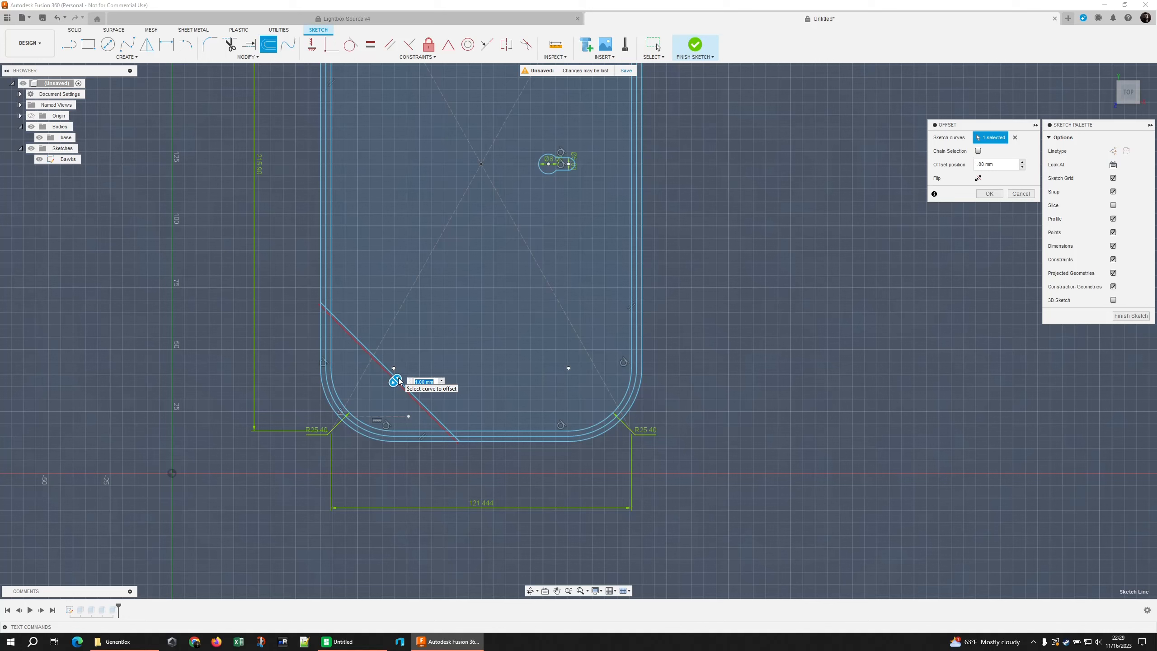
pyautogui.write('42*3')
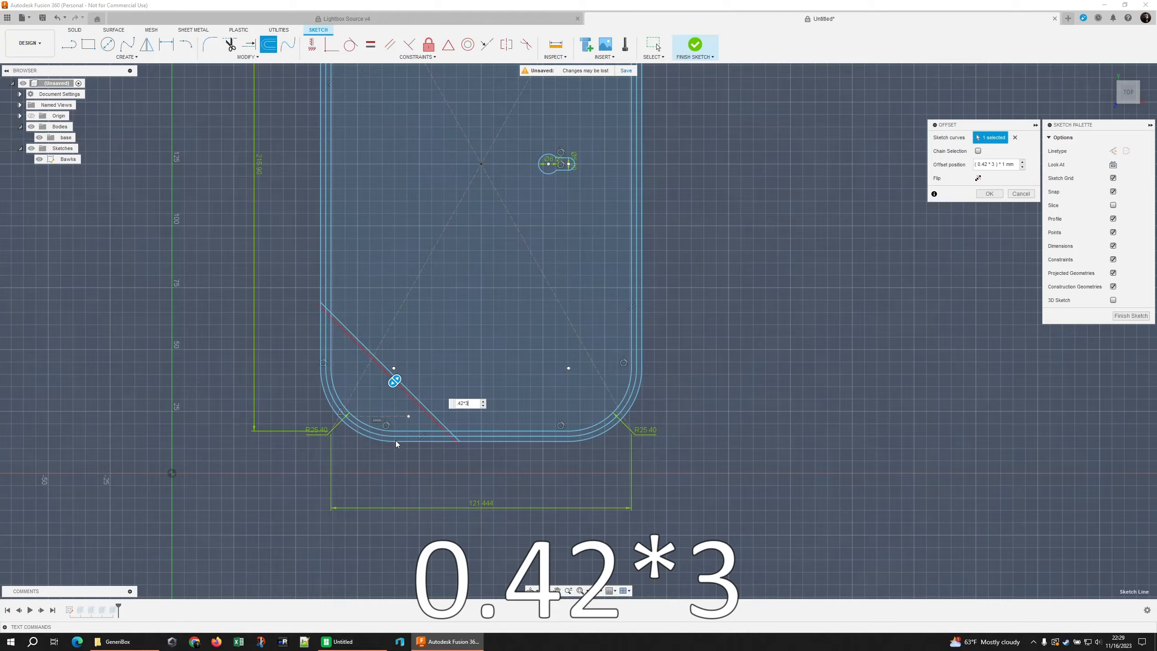
pyautogui.scroll(3, 398, 390)
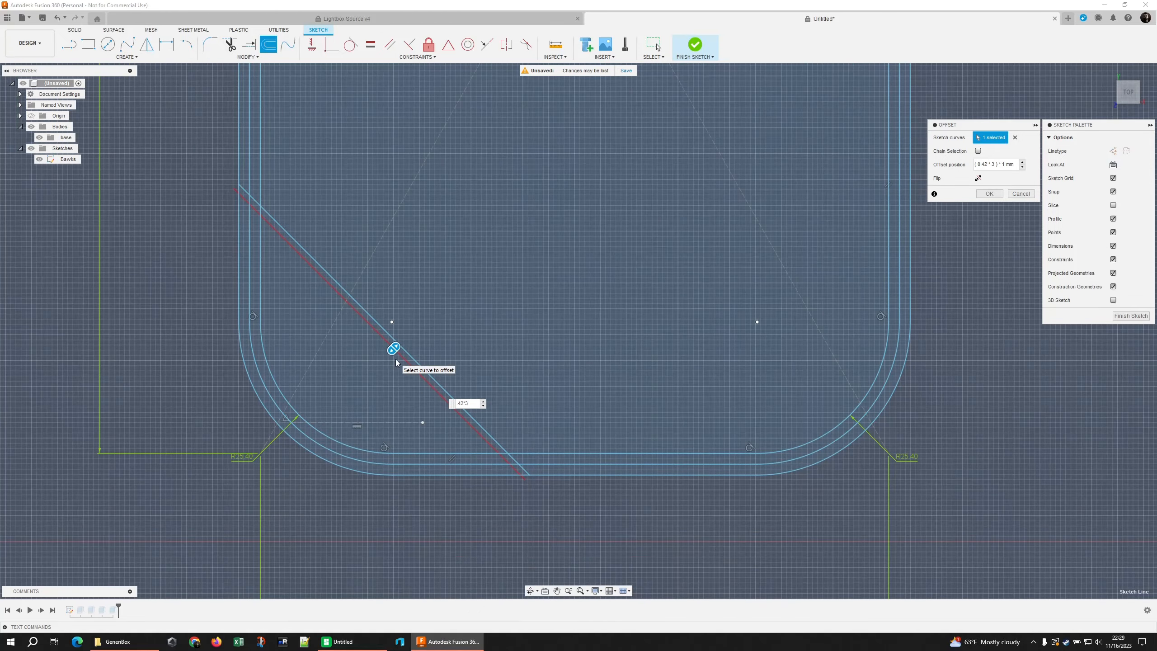
pyautogui.press('Return')
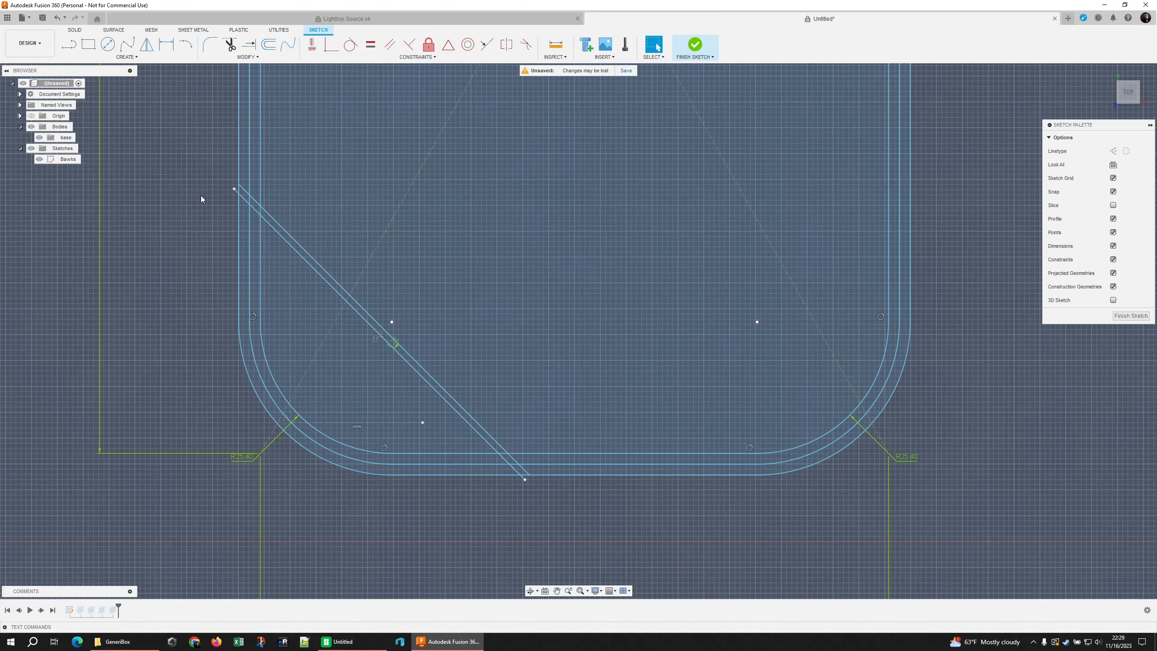
# Trim both overhanging ends of the offset diagonal back to the outer outline and finish the sketch.
pyautogui.scroll(5, 185, 176)
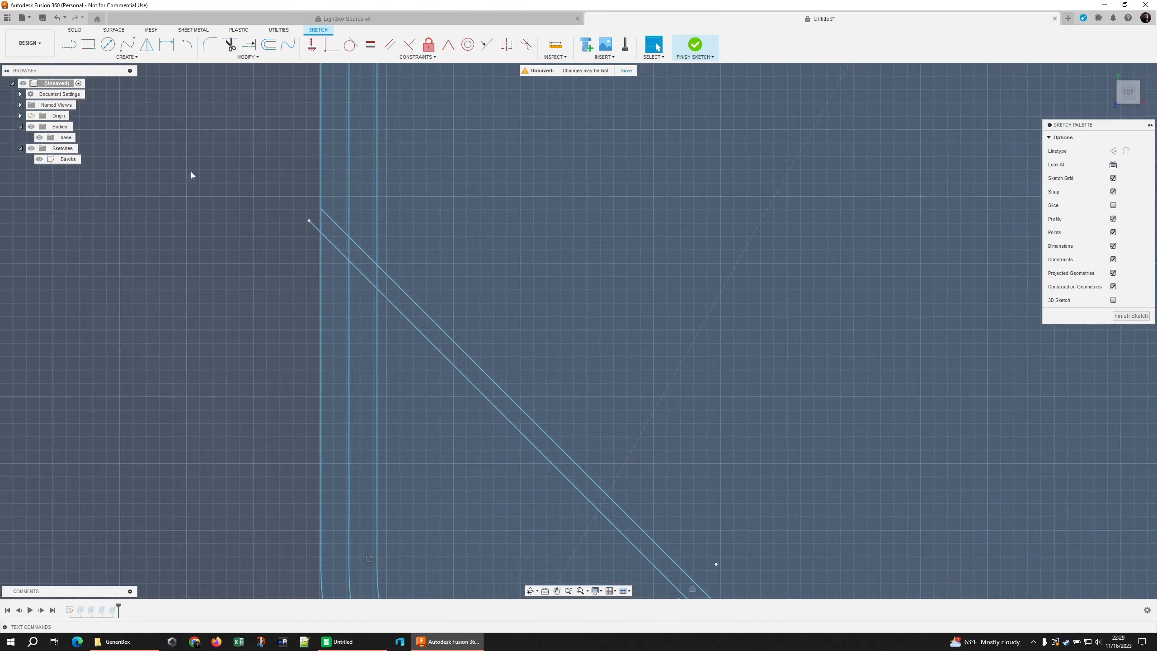
pyautogui.click(234, 47)
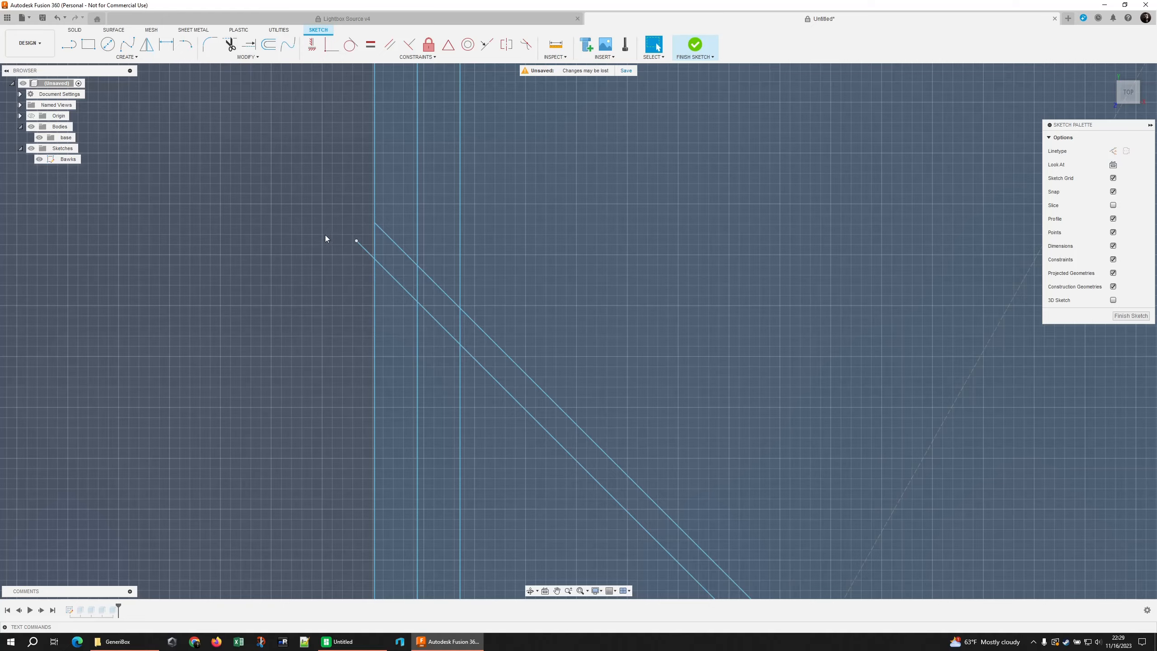
pyautogui.click(364, 255)
pyautogui.scroll(-8, 429, 290)
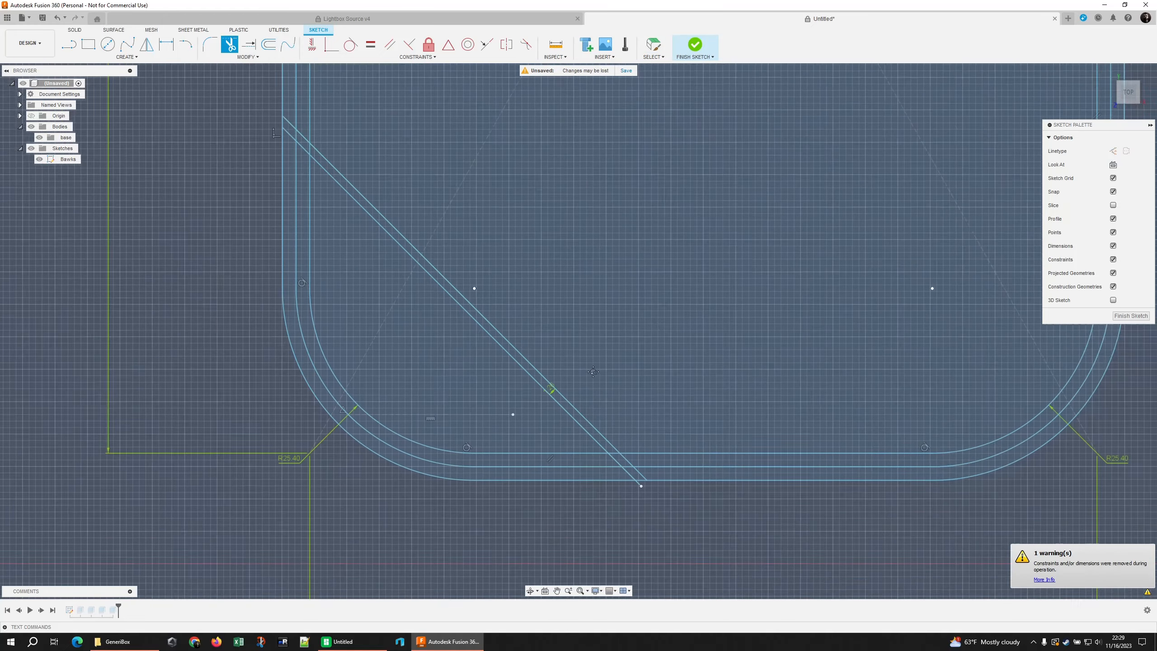
pyautogui.scroll(5, 584, 418)
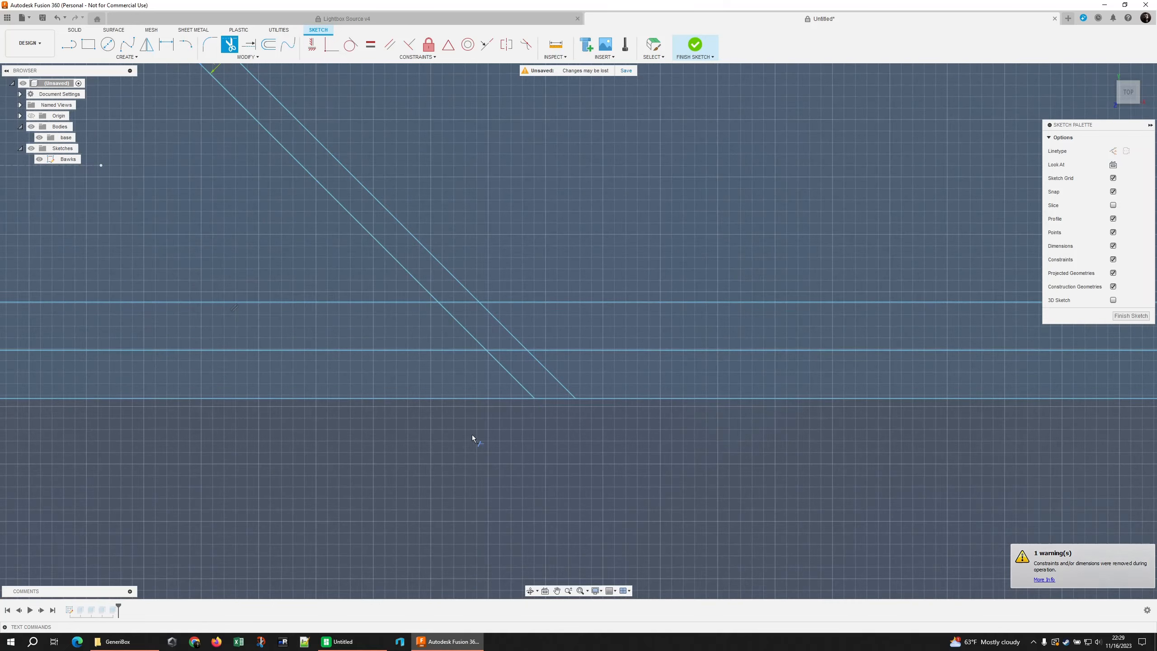
pyautogui.scroll(-3, 472, 437)
pyautogui.scroll(4, 440, 434)
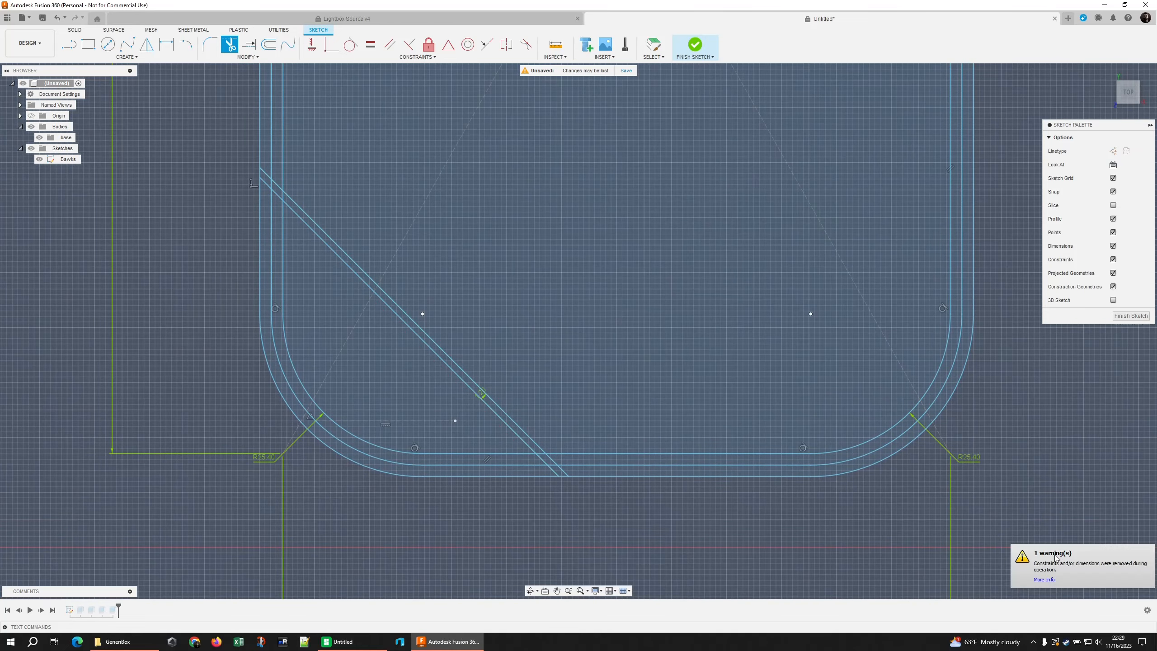
pyautogui.click(1131, 315)
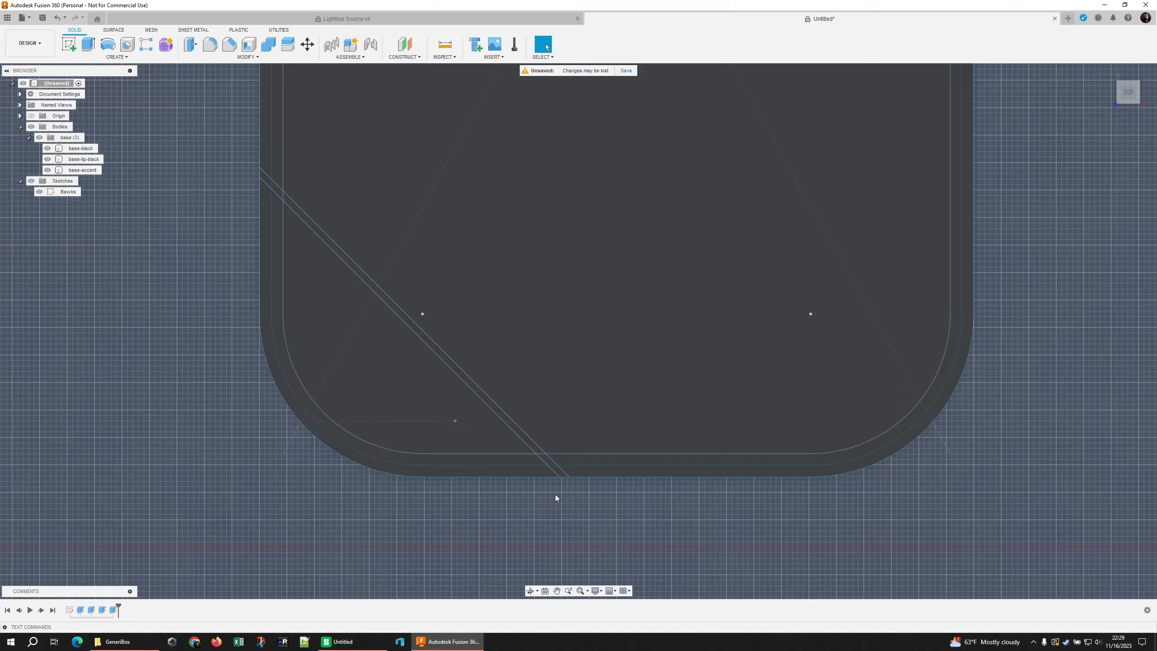
# Turn off the layout grid display while viewing the corner of the base.
pyautogui.keyDown('shift'); pyautogui.moveTo(464, 481); pyautogui.dragTo(403, 494, button='middle'); pyautogui.keyUp('shift')
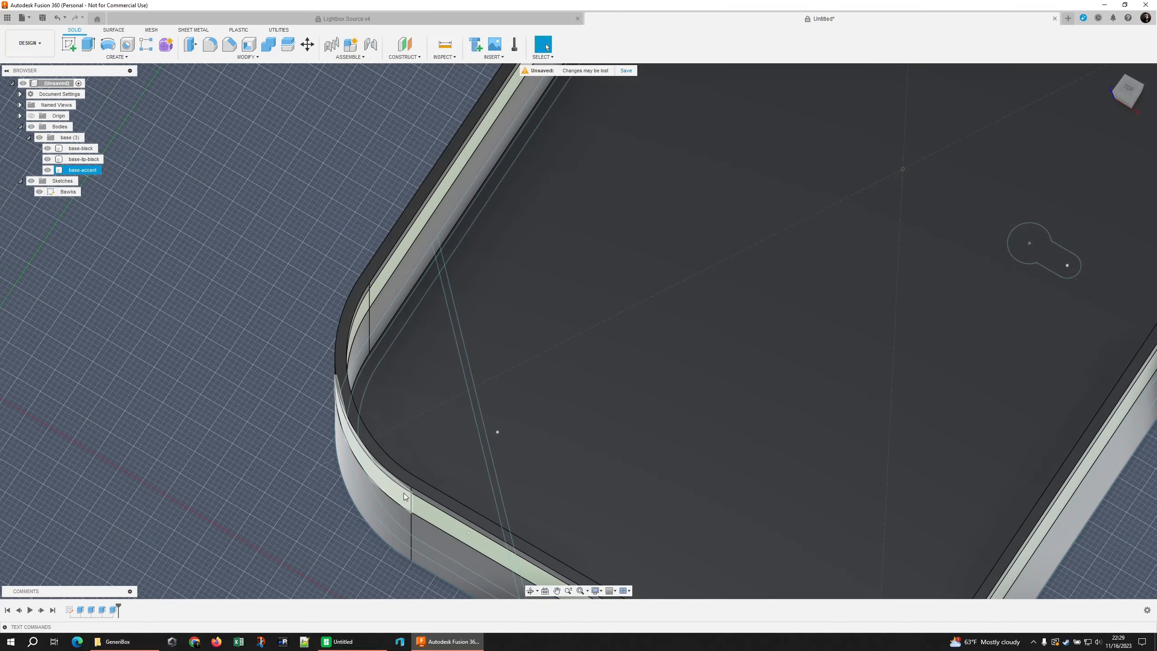
pyautogui.scroll(-3, 404, 496)
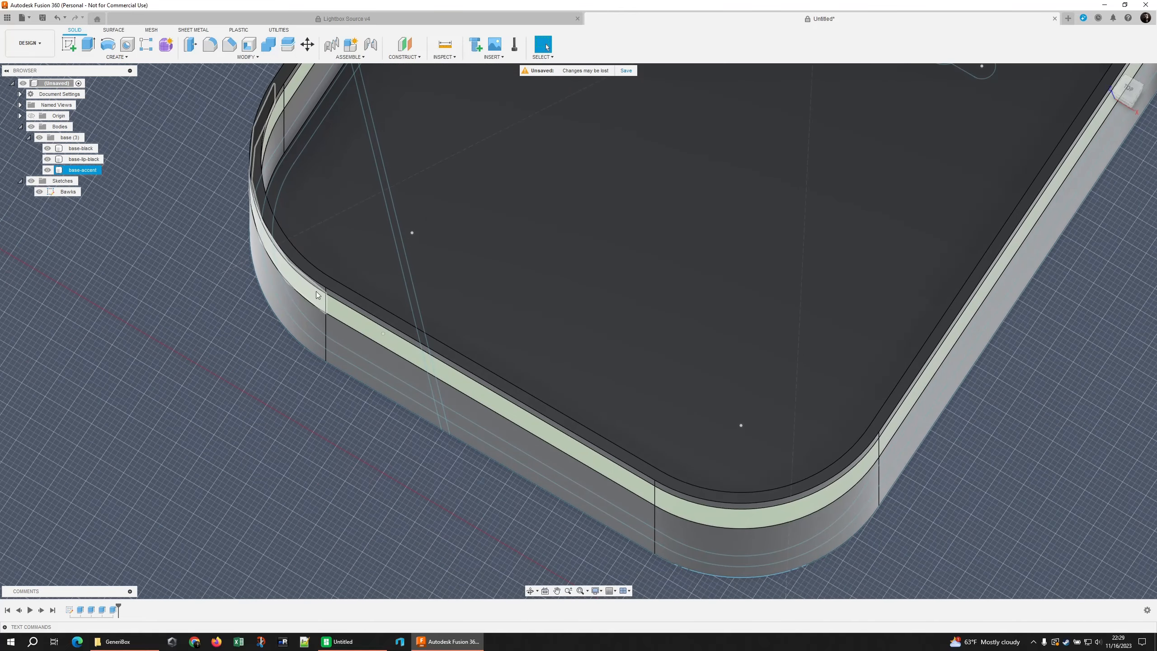
pyautogui.click(611, 590)
pyautogui.click(631, 539)
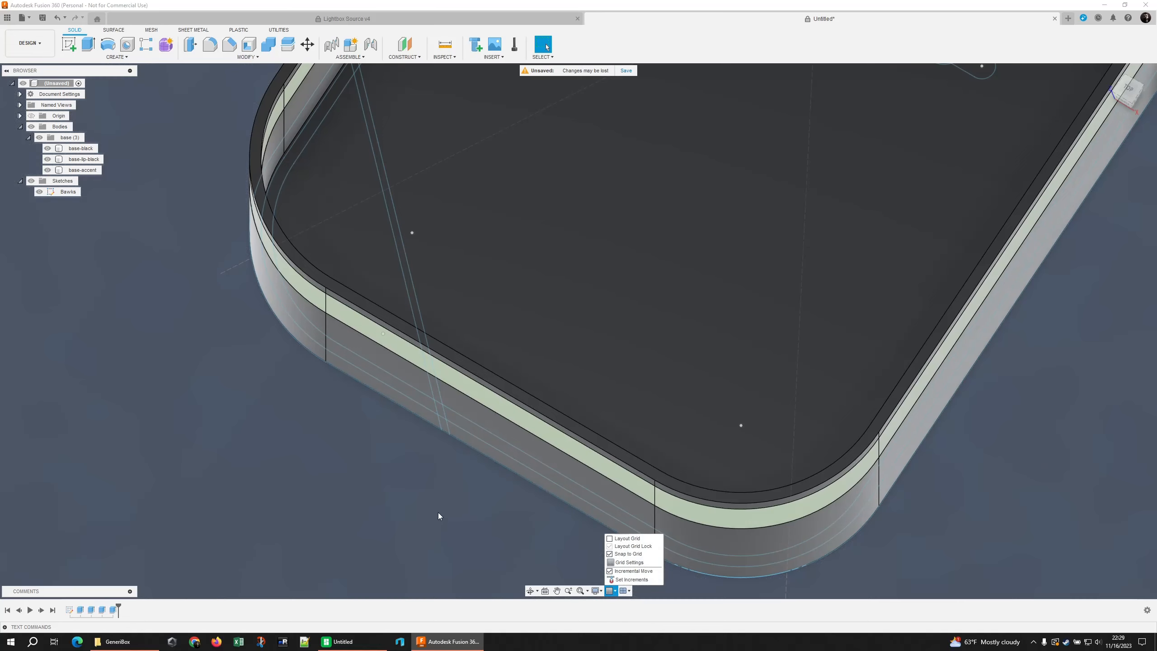
# Select all five sketch profiles forming the narrow diagonal strip across the corner as the Extrude profiles.
pyautogui.moveTo(438, 510)
pyautogui.keyDown('shift'); pyautogui.mouseDown(button='middle')
pyautogui.moveTo(430, 434)
pyautogui.moveTo(449, 305)
pyautogui.moveTo(450, 136)
pyautogui.mouseUp(button='middle'); pyautogui.keyUp('shift')
pyautogui.scroll(2, 455, 267)
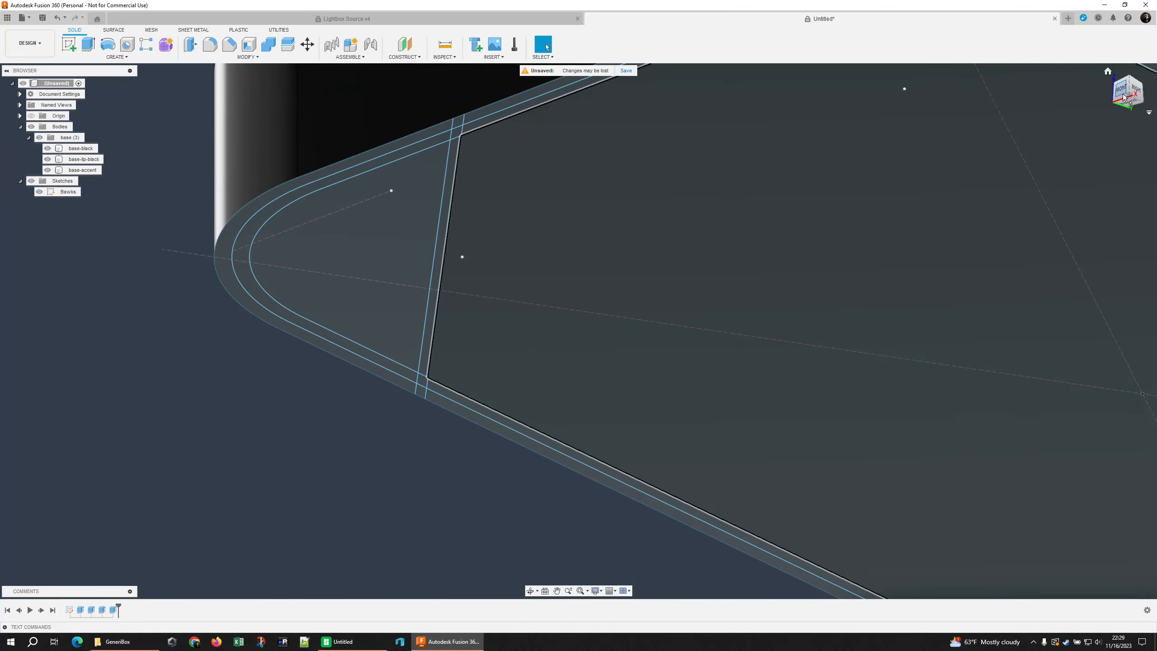
pyautogui.click(1130, 104)
pyautogui.moveTo(356, 429)
pyautogui.mouseDown(button='middle')
pyautogui.moveTo(720, 249)
pyautogui.moveTo(867, 116)
pyautogui.moveTo(772, 168)
pyautogui.mouseUp(button='middle')
pyautogui.scroll(1, 772, 169)
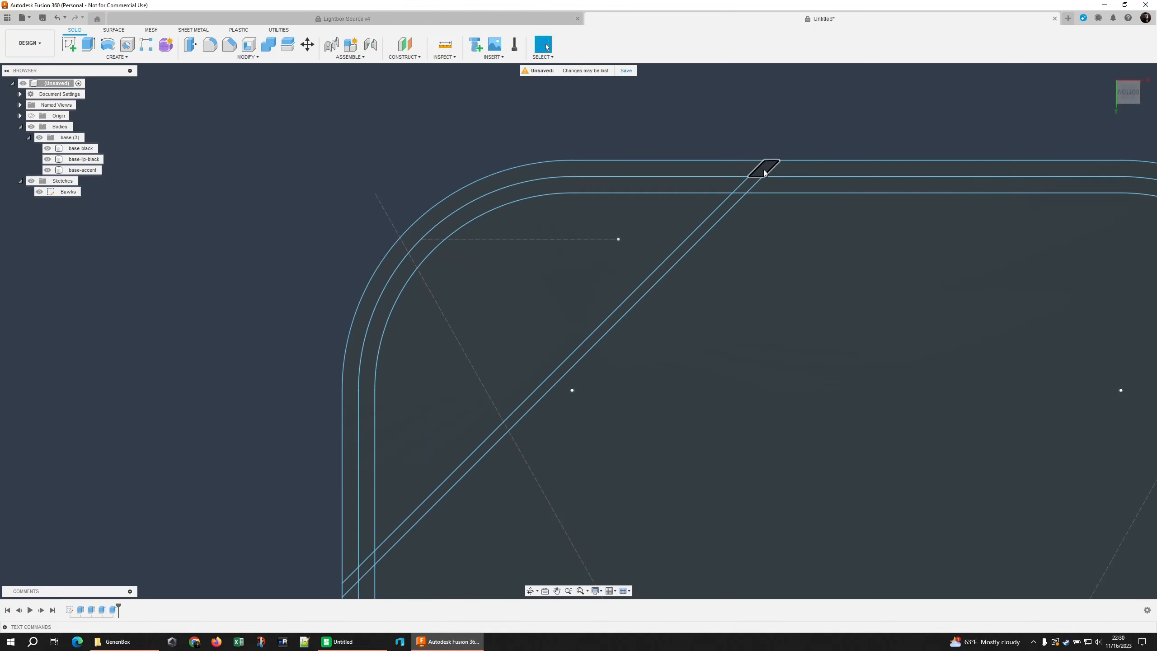
pyautogui.click(764, 168)
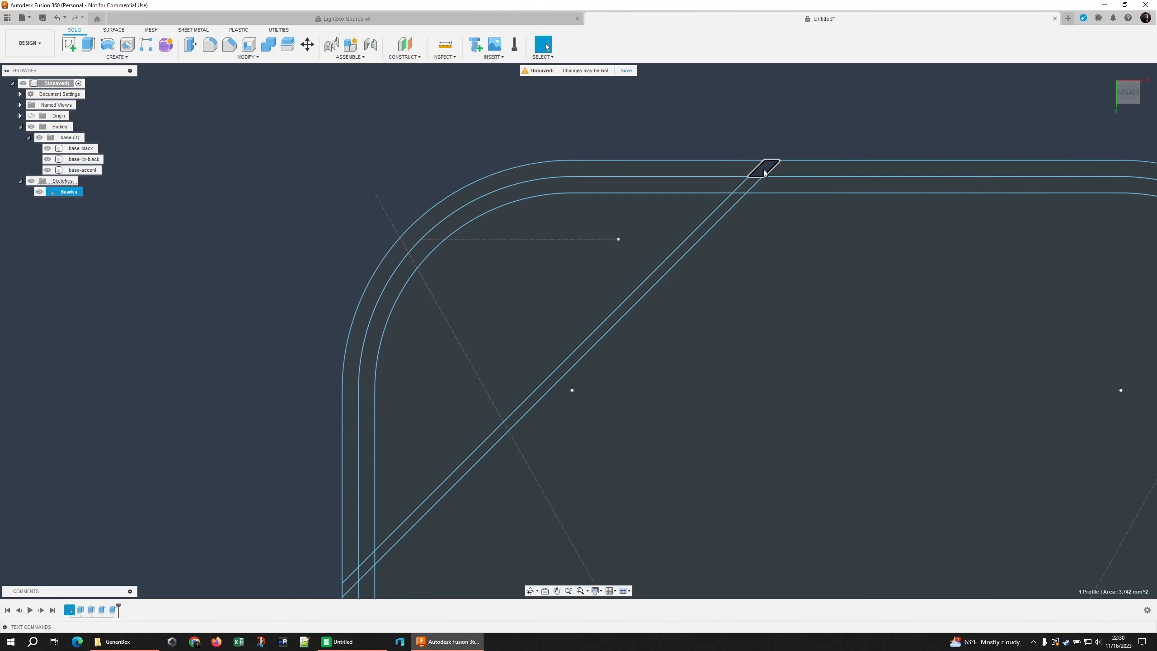
pyautogui.keyDown('shift'); pyautogui.click(724, 211); pyautogui.keyUp('shift')
pyautogui.keyDown('shift'); pyautogui.click(366, 570); pyautogui.keyUp('shift')
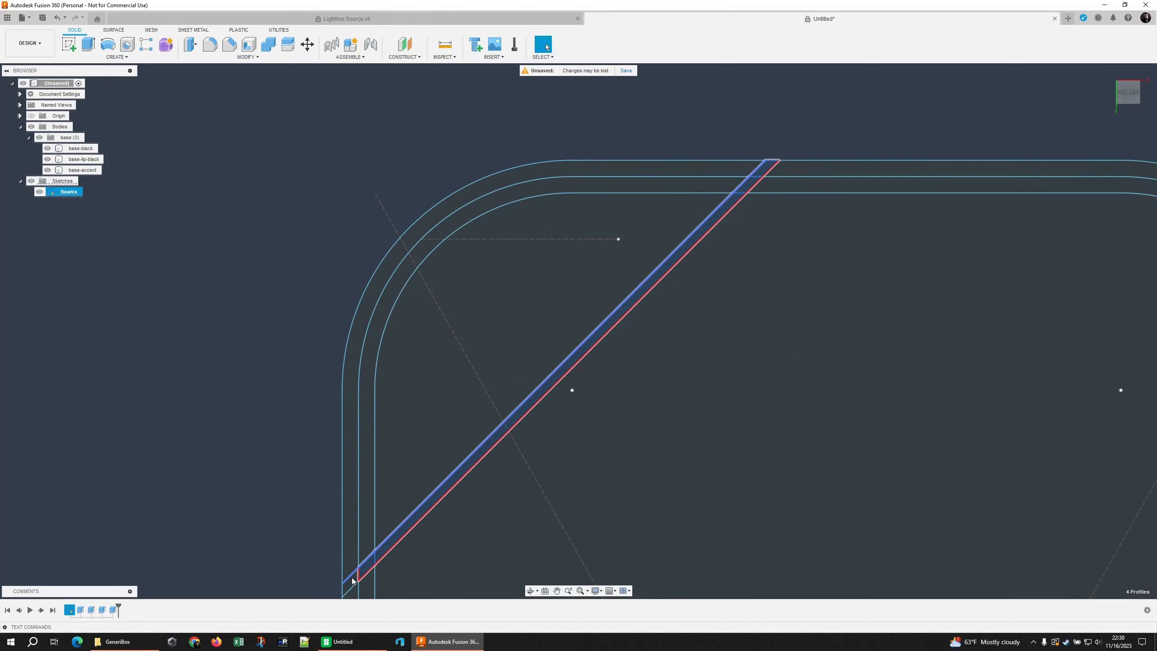
pyautogui.keyDown('shift'); pyautogui.click(349, 581); pyautogui.keyUp('shift')
pyautogui.scroll(-2, 464, 267)
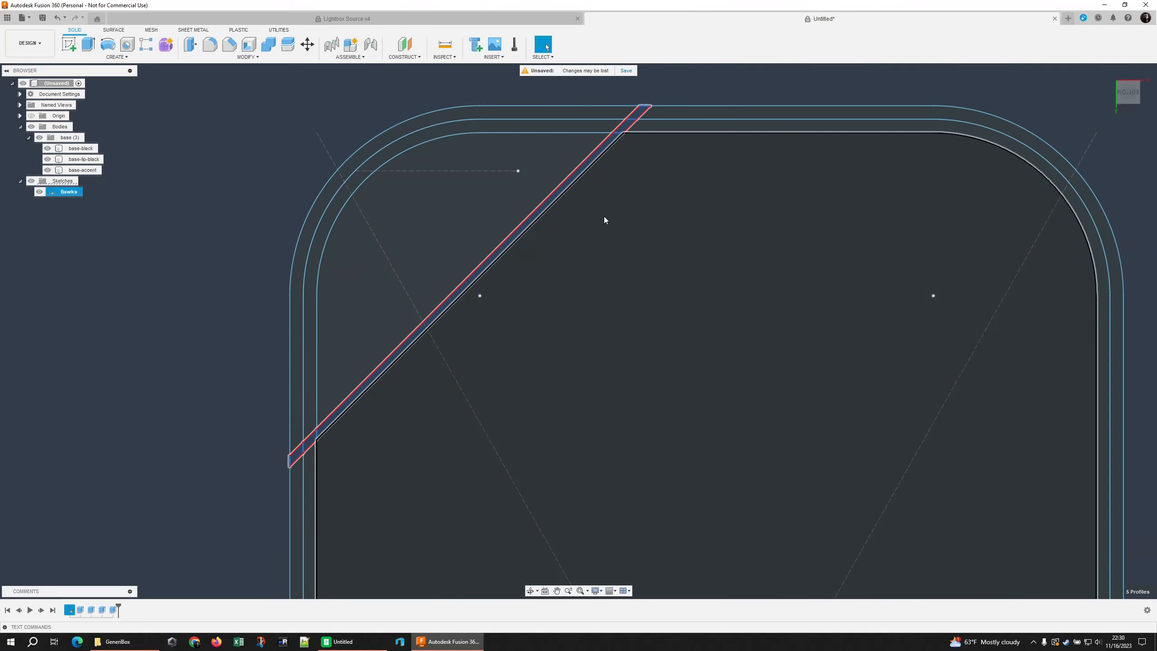
pyautogui.keyDown('shift'); pyautogui.moveTo(604, 216); pyautogui.dragTo(585, 269, button='middle'); pyautogui.keyUp('shift')
pyautogui.scroll(-3, 576, 258)
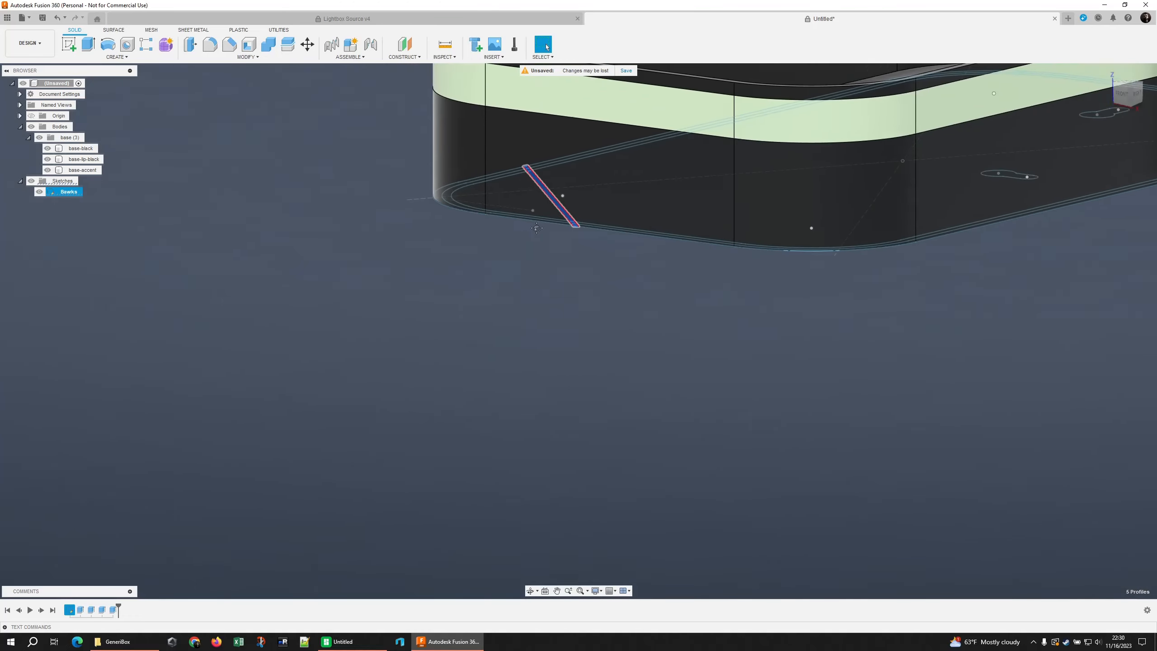
pyautogui.moveTo(537, 232); pyautogui.dragTo(365, 416, button='middle')
pyautogui.press('e')
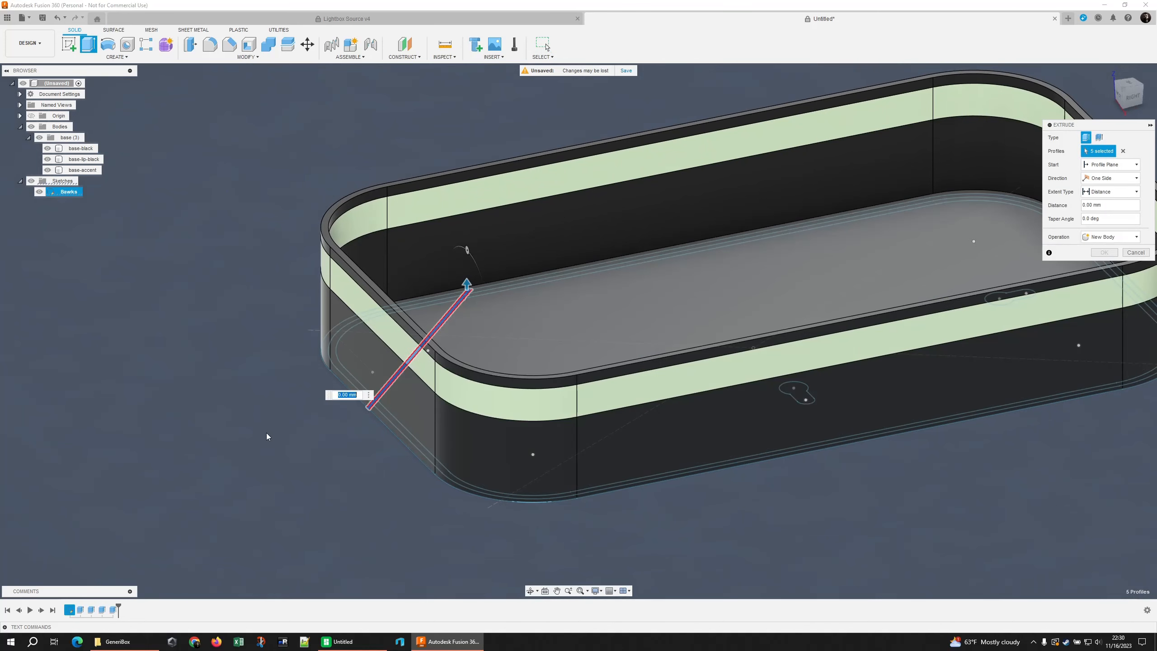
pyautogui.keyDown('shift'); pyautogui.moveTo(267, 432); pyautogui.dragTo(405, 407, button='middle'); pyautogui.keyUp('shift')
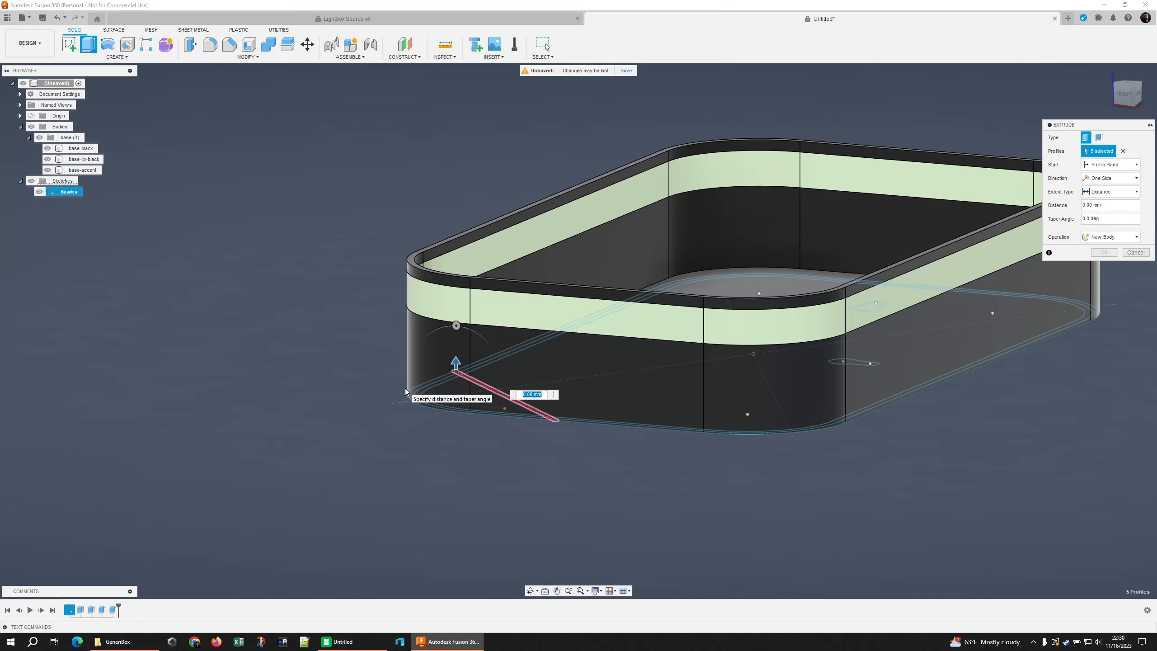
pyautogui.keyDown('shift'); pyautogui.moveTo(405, 388); pyautogui.dragTo(388, 413, button='middle'); pyautogui.keyUp('shift')
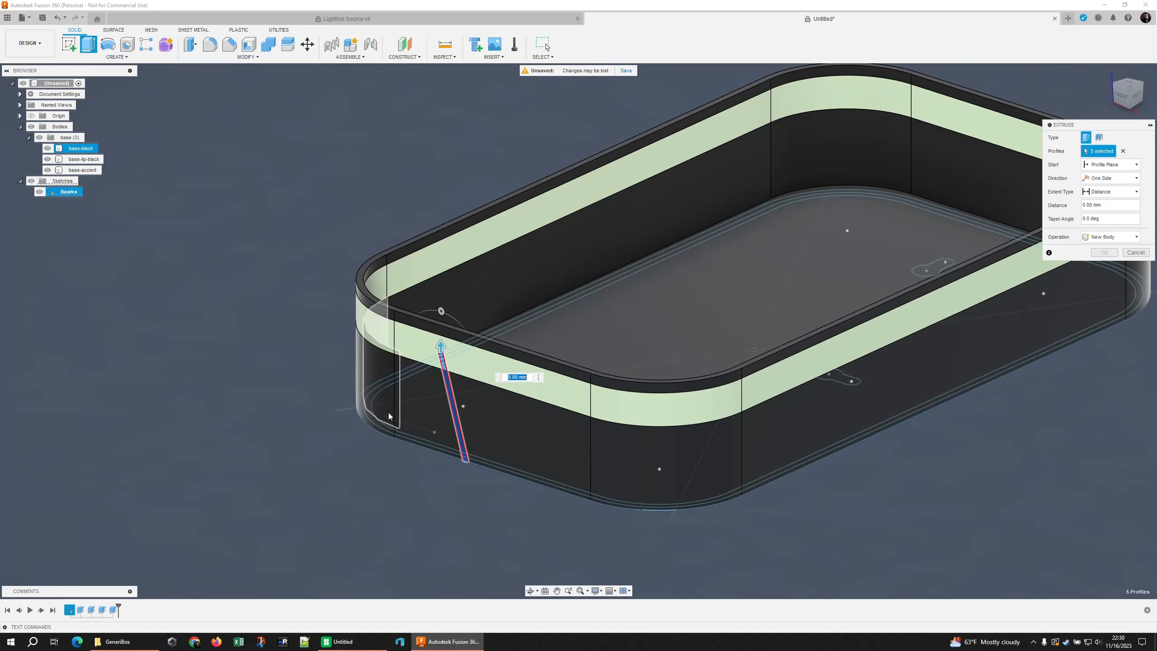
# Switch to the Windows Calculator, divide 10 by 0.28, and close it again.
pyautogui.press('super+r')
pyautogui.write('calc')
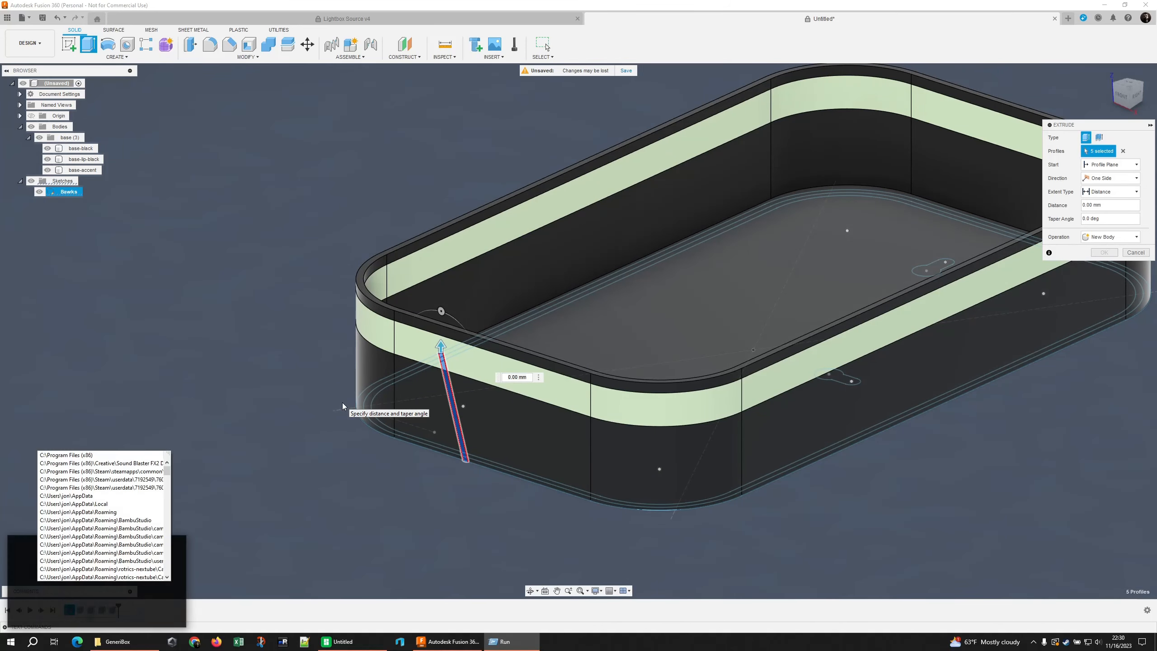
pyautogui.press('Return')
pyautogui.write('10')
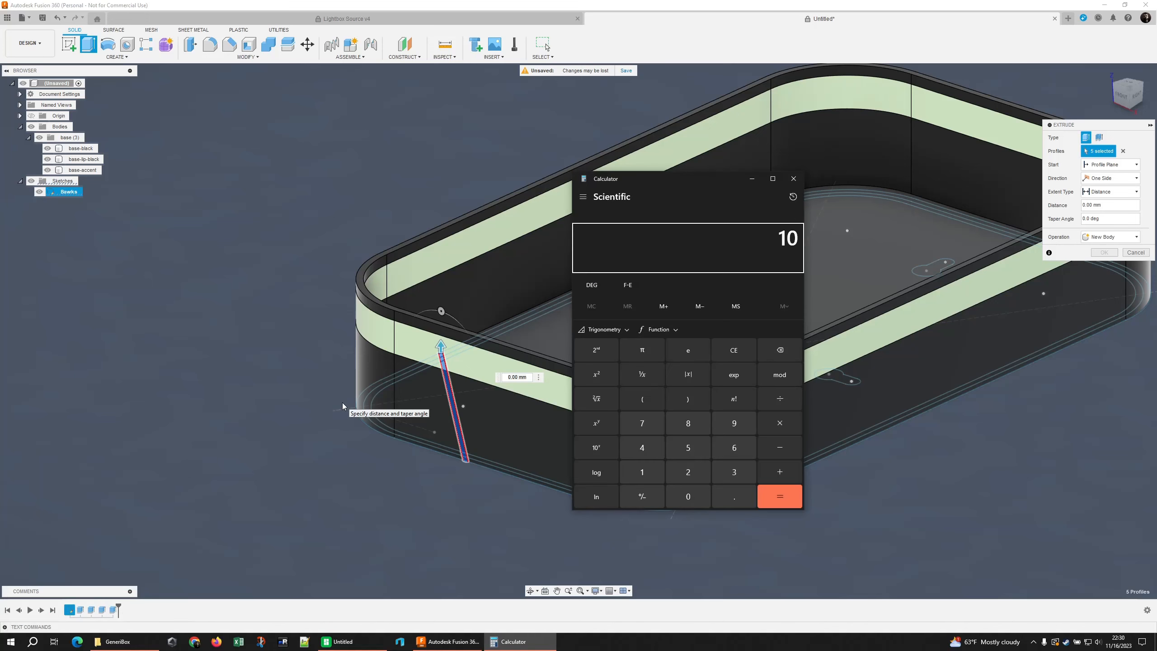
pyautogui.write(' ÷ 0.28')
pyautogui.press('Return')
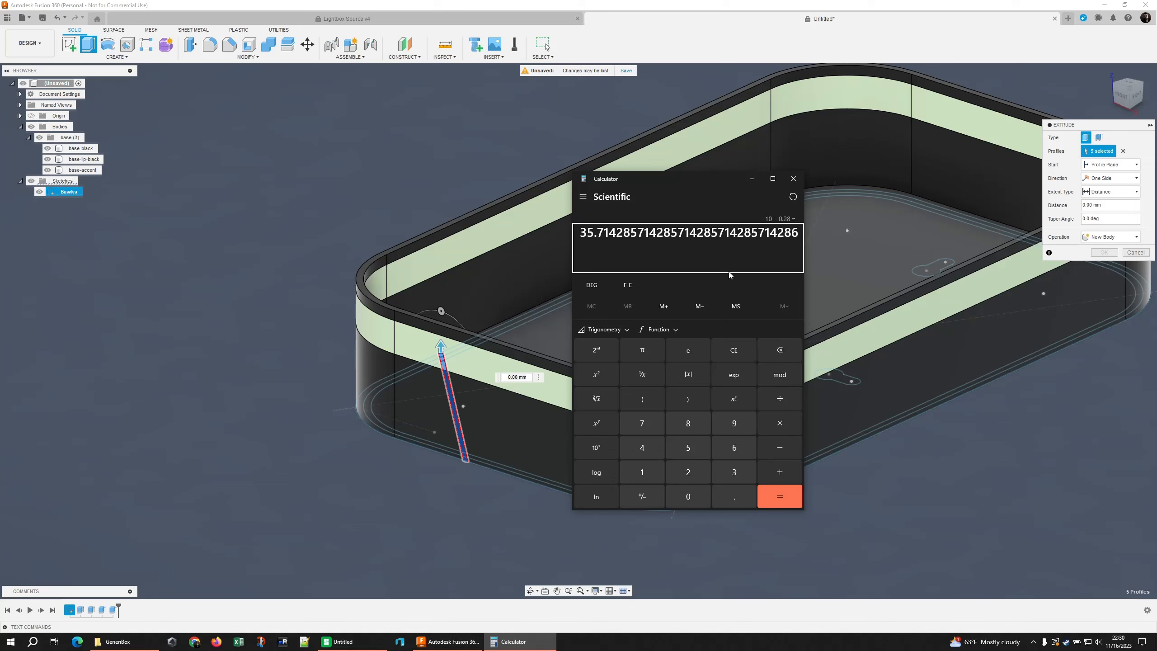
pyautogui.click(793, 179)
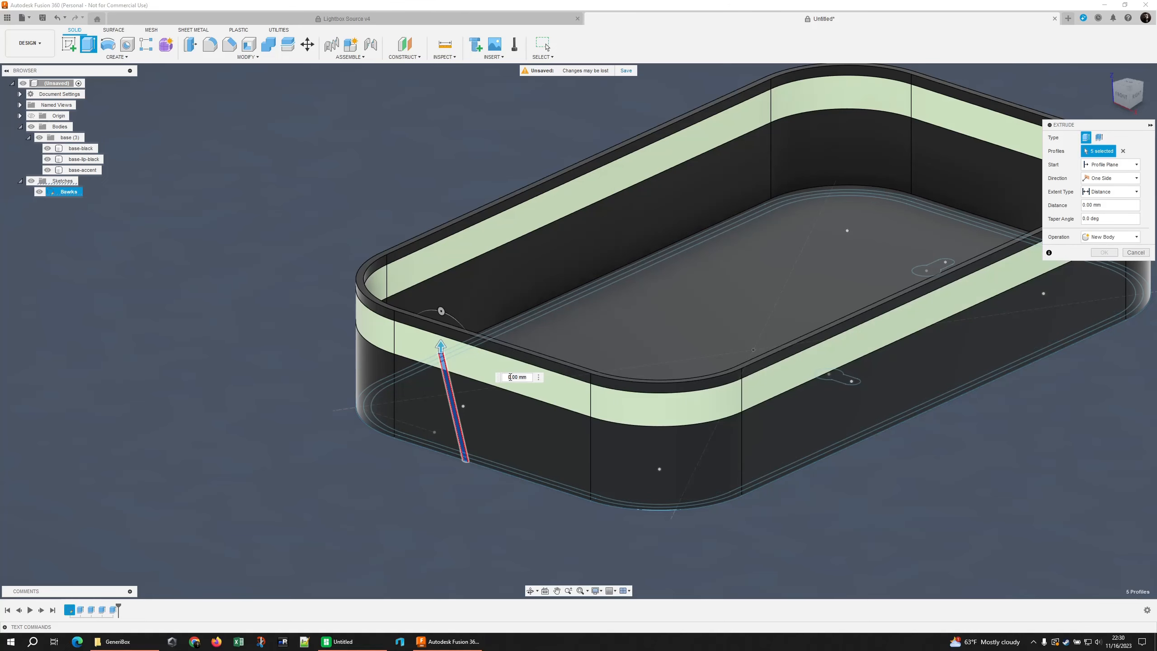
# Extrude the diagonal strip upward by 0.28*35+.2 mm, leaving the operation at Cut.
pyautogui.click(506, 377)
pyautogui.write('0.28')
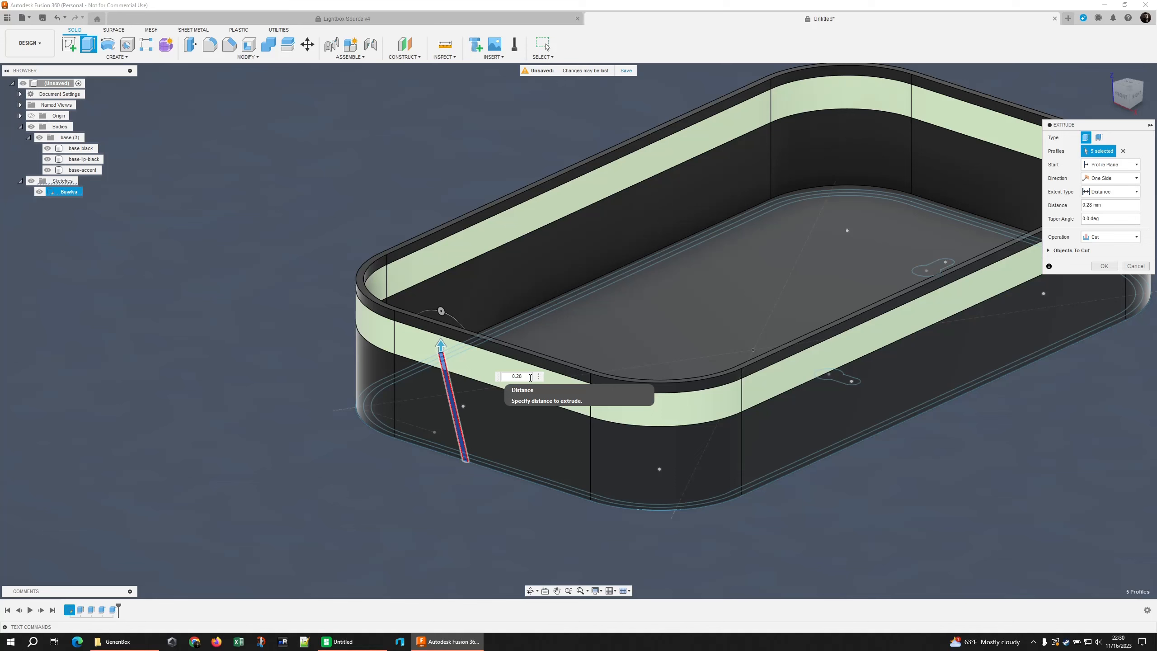
pyautogui.write('*')
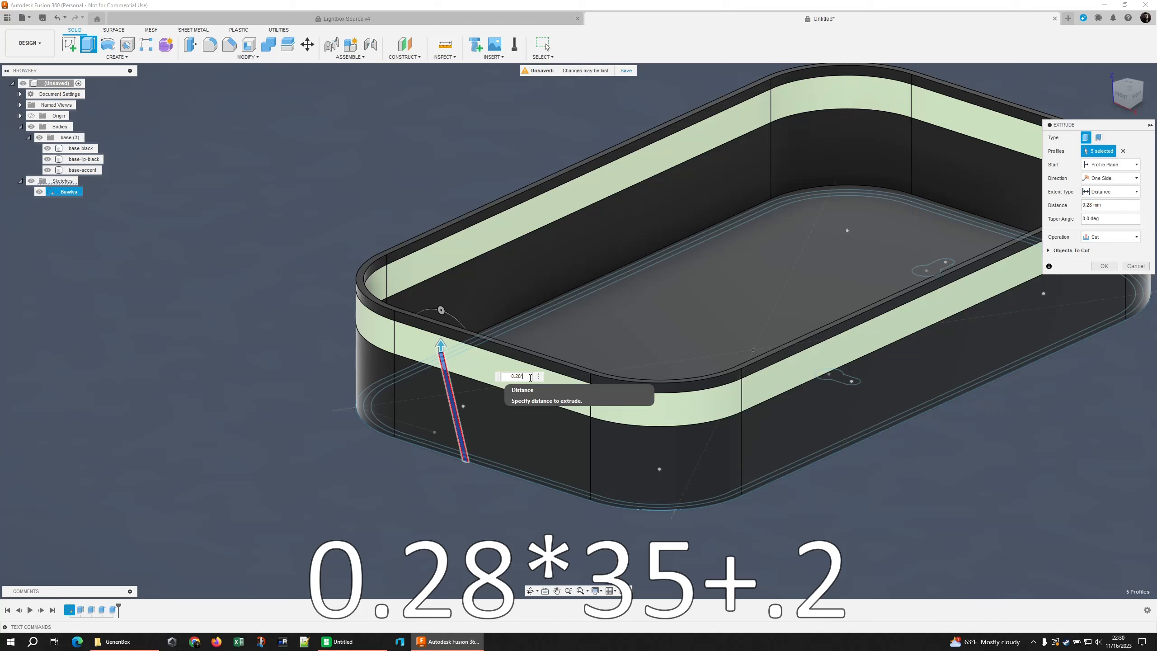
pyautogui.write('35')
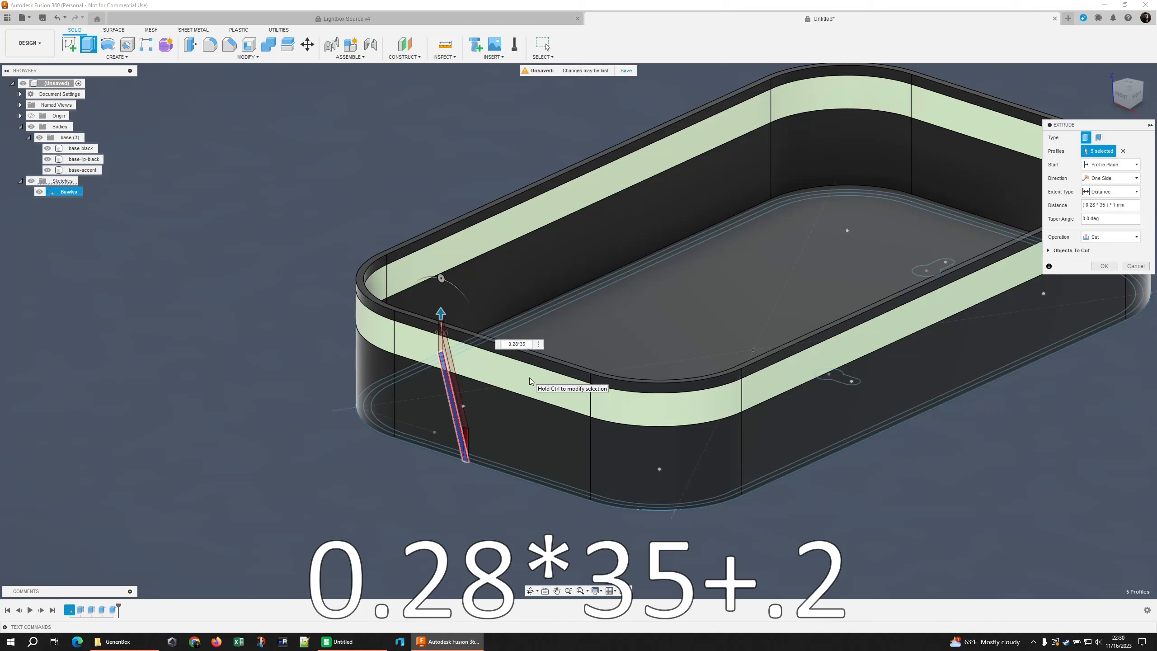
pyautogui.write('+.2')
pyautogui.press('Return')
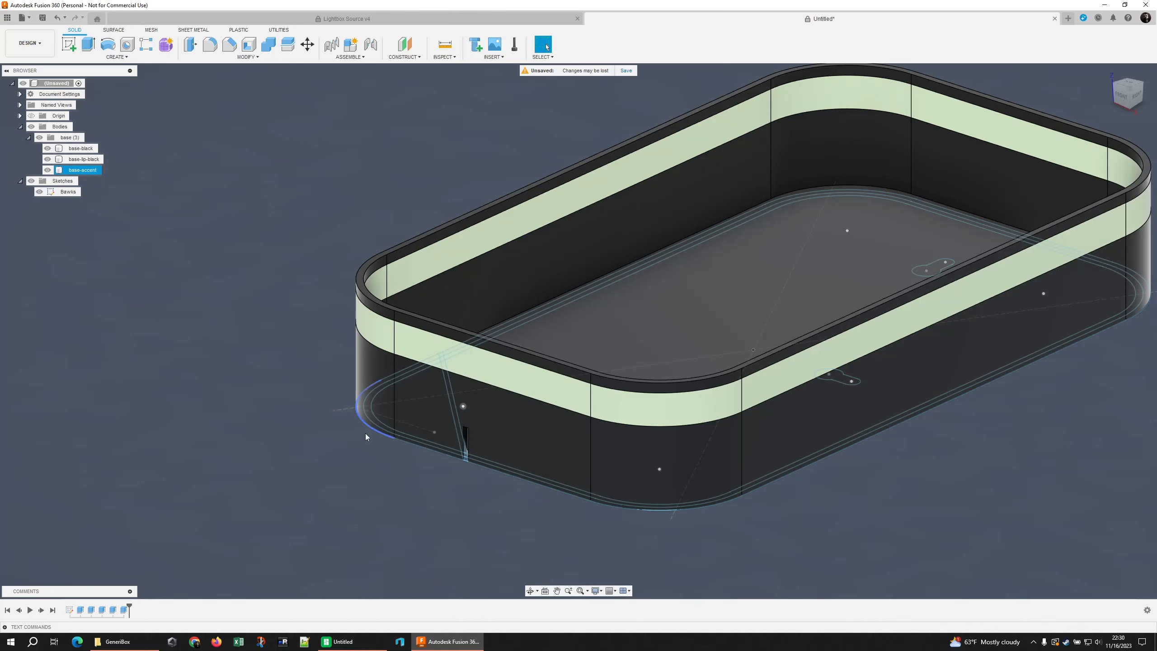
pyautogui.keyDown('shift'); pyautogui.moveTo(347, 454); pyautogui.dragTo(403, 425, button='middle'); pyautogui.keyUp('shift')
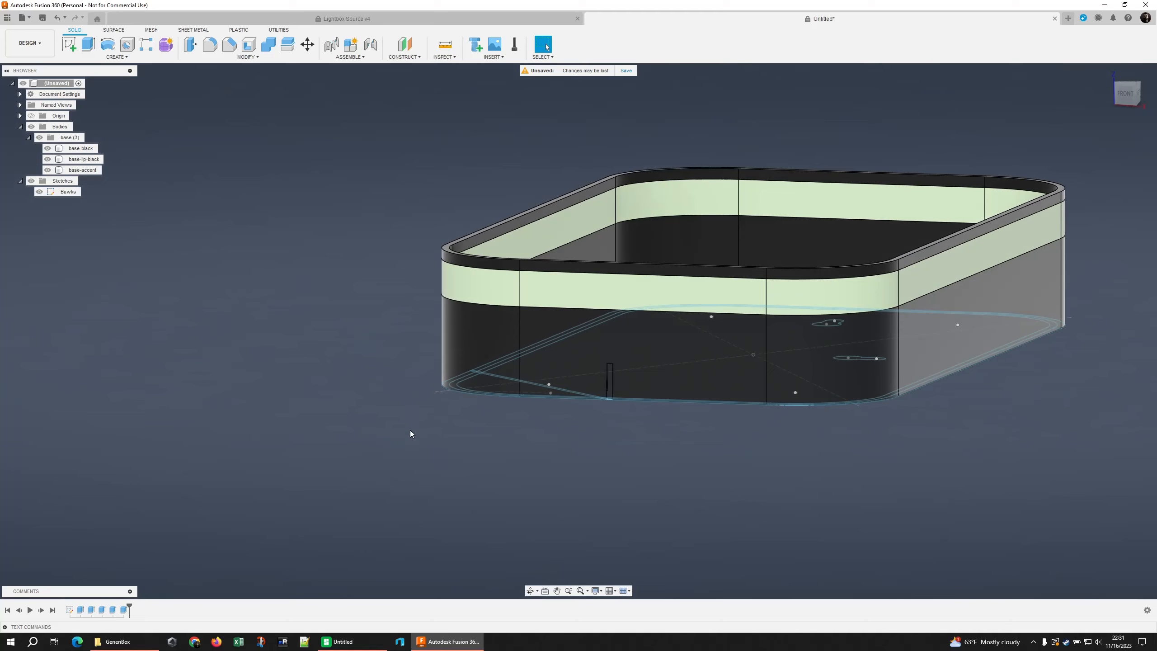
pyautogui.rightClick(123, 610)
pyautogui.click(148, 524)
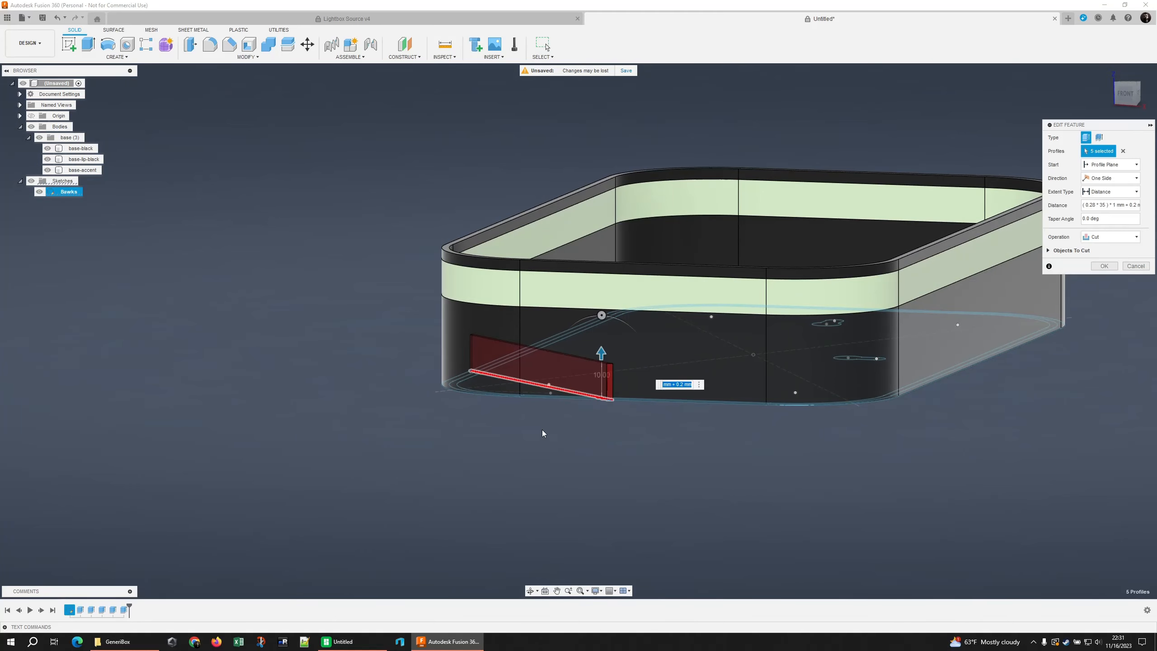
pyautogui.scroll(6, 606, 405)
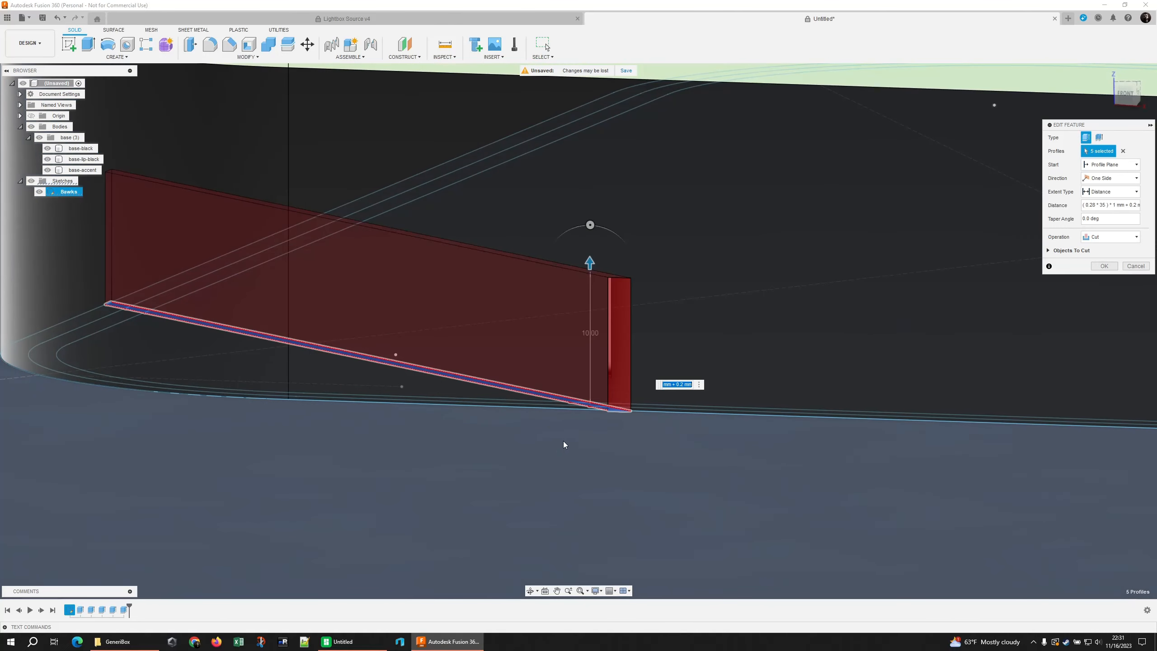
pyautogui.scroll(-3, 563, 445)
pyautogui.keyDown('shift'); pyautogui.moveTo(545, 463); pyautogui.dragTo(659, 412, button='middle'); pyautogui.keyUp('shift')
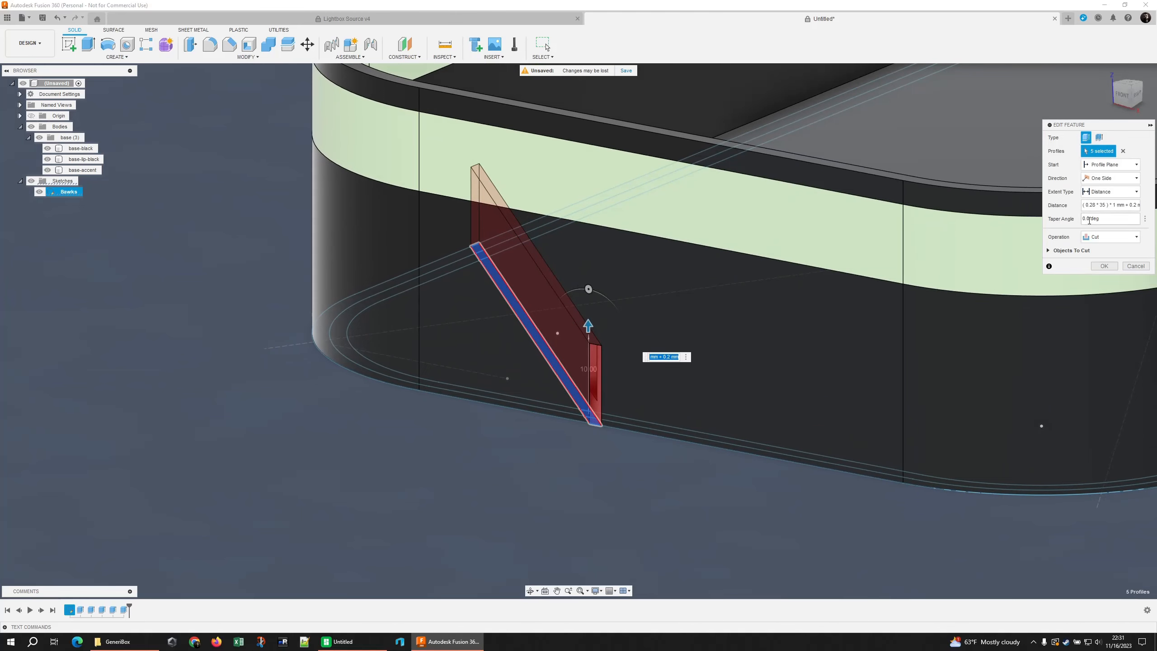
pyautogui.moveTo(630, 385)
pyautogui.keyDown('shift'); pyautogui.mouseDown(button='middle')
pyautogui.moveTo(364, 406)
pyautogui.moveTo(626, 392)
pyautogui.mouseUp(button='middle'); pyautogui.keyUp('shift')
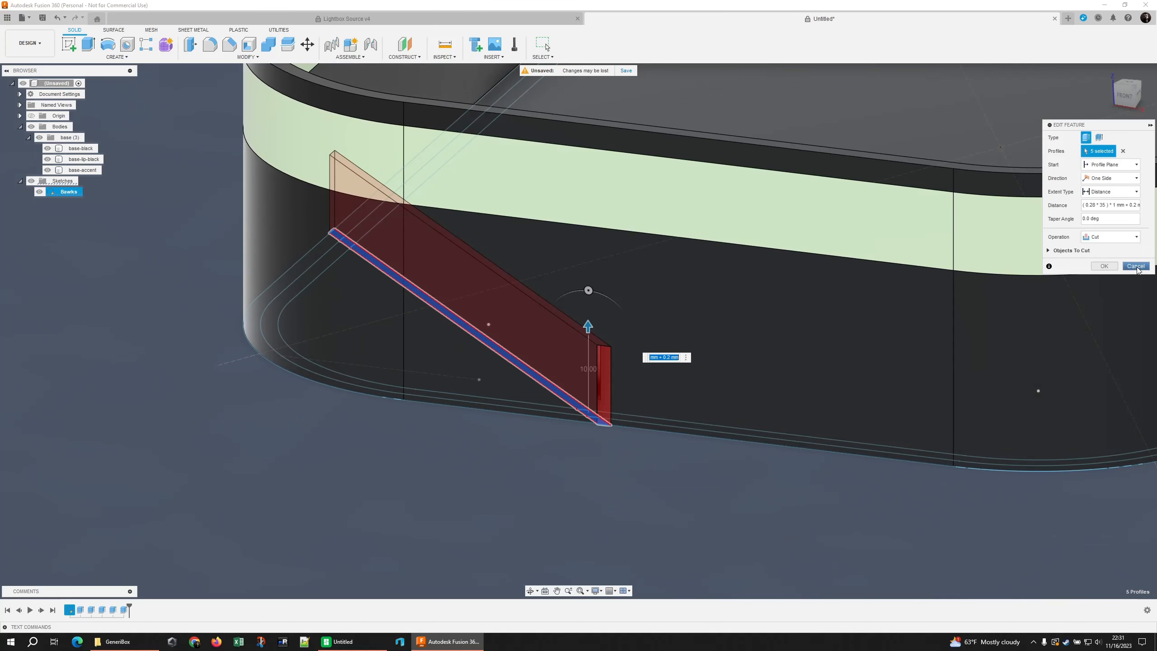
pyautogui.click(1136, 266)
# Edit the last extrude feature of the diagonal strip and change its operation from Cut to Join.
pyautogui.keyDown('shift'); pyautogui.moveTo(725, 457); pyautogui.dragTo(303, 447, button='middle'); pyautogui.keyUp('shift')
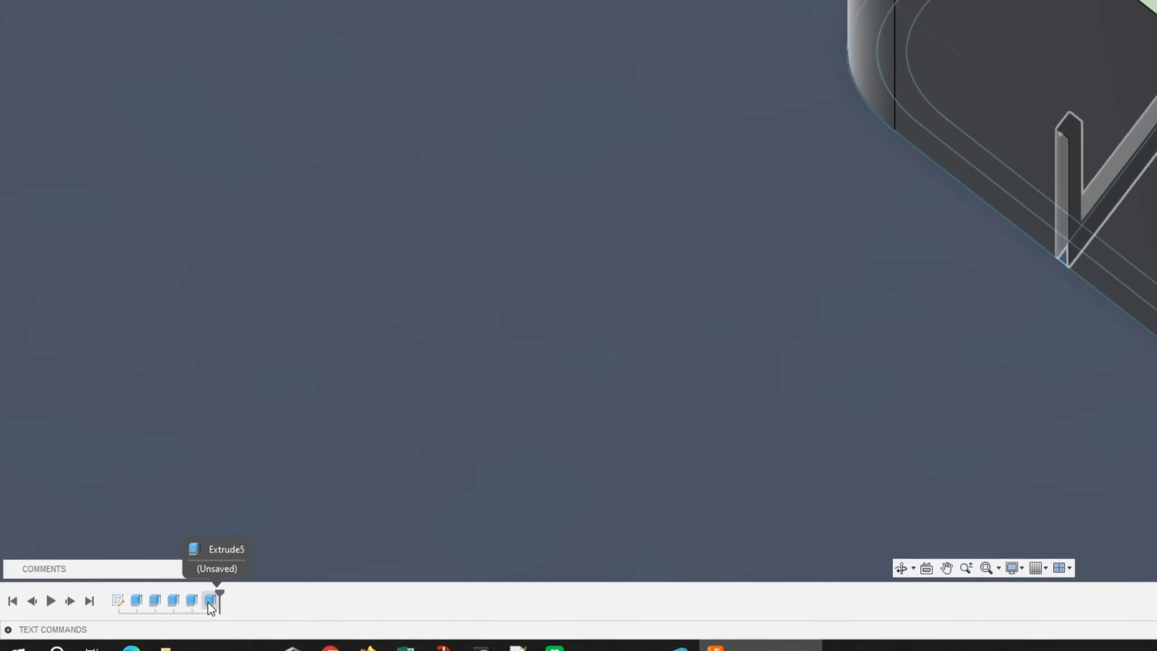
pyautogui.rightClick(210, 600)
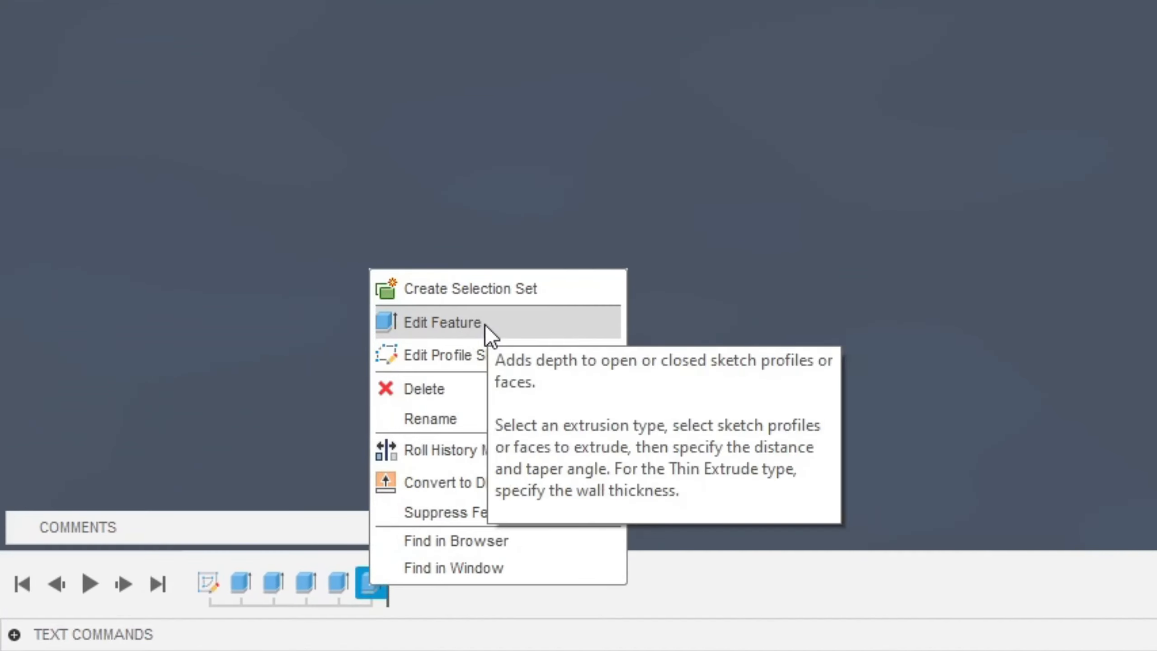
pyautogui.click(484, 325)
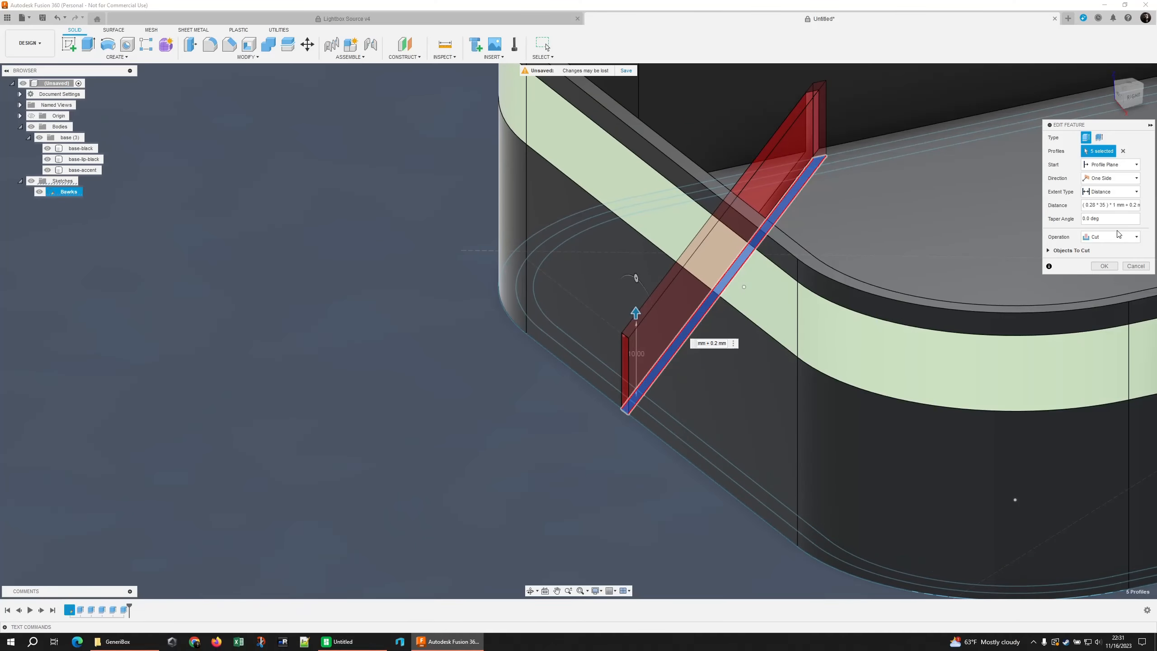
pyautogui.click(1118, 236)
pyautogui.click(1109, 250)
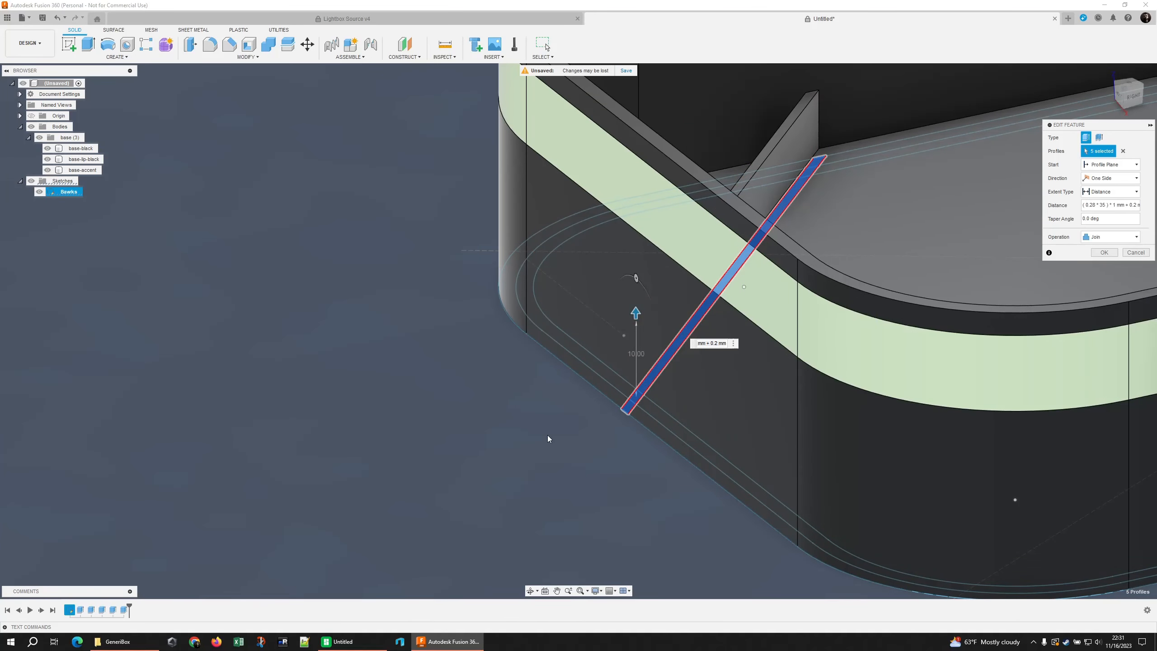
# Deselect and reselect two of the strip's profiles from below so all five are included, and apply the joined extrusion.
pyautogui.keyDown('shift'); pyautogui.moveTo(546, 442); pyautogui.dragTo(606, 430, button='middle'); pyautogui.keyUp('shift')
pyautogui.click(632, 461)
pyautogui.rightClick(463, 288)
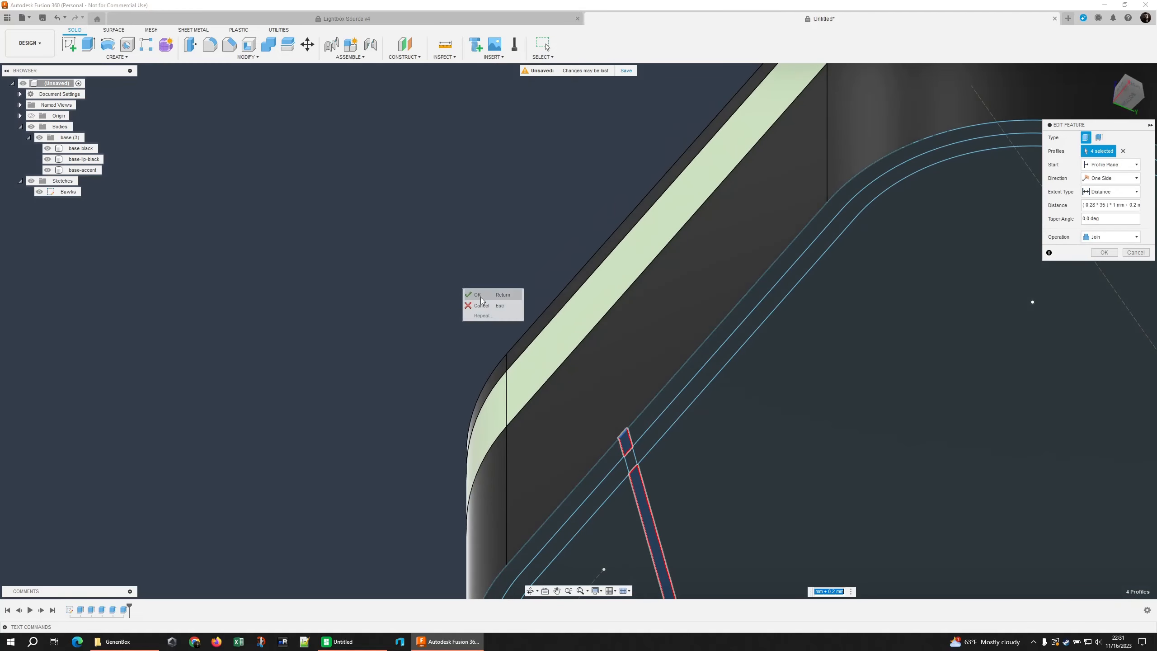
pyautogui.click(639, 485)
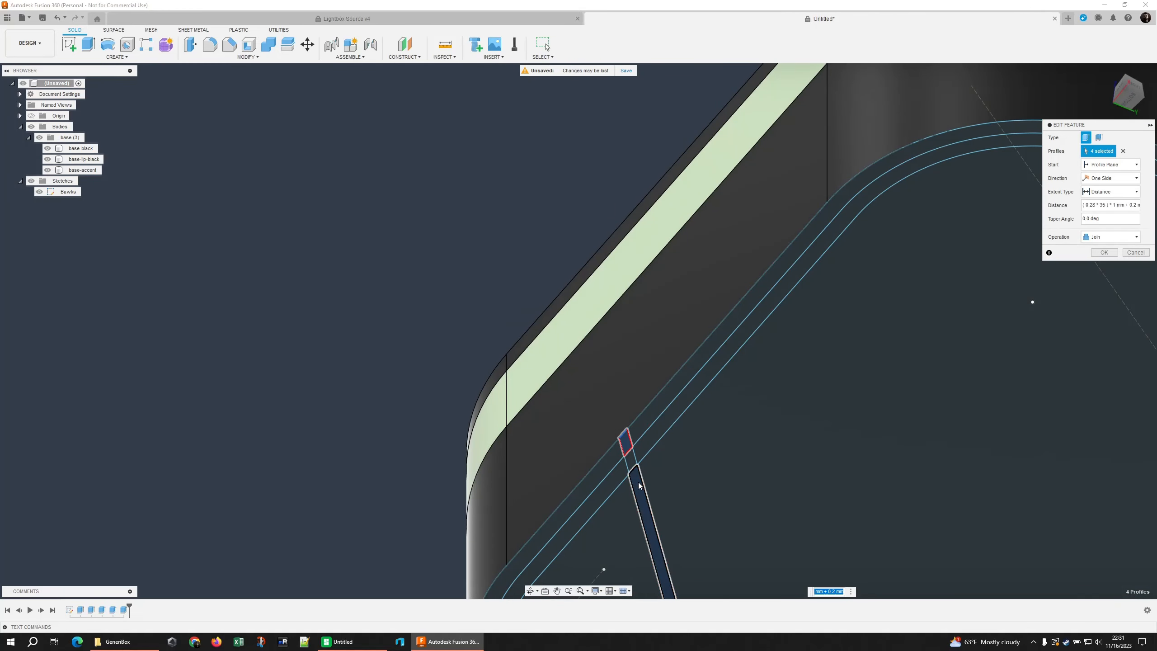
pyautogui.moveTo(522, 136)
pyautogui.keyDown('shift'); pyautogui.mouseDown(button='middle')
pyautogui.moveTo(513, 191)
pyautogui.moveTo(521, 98)
pyautogui.mouseUp(button='middle'); pyautogui.keyUp('shift')
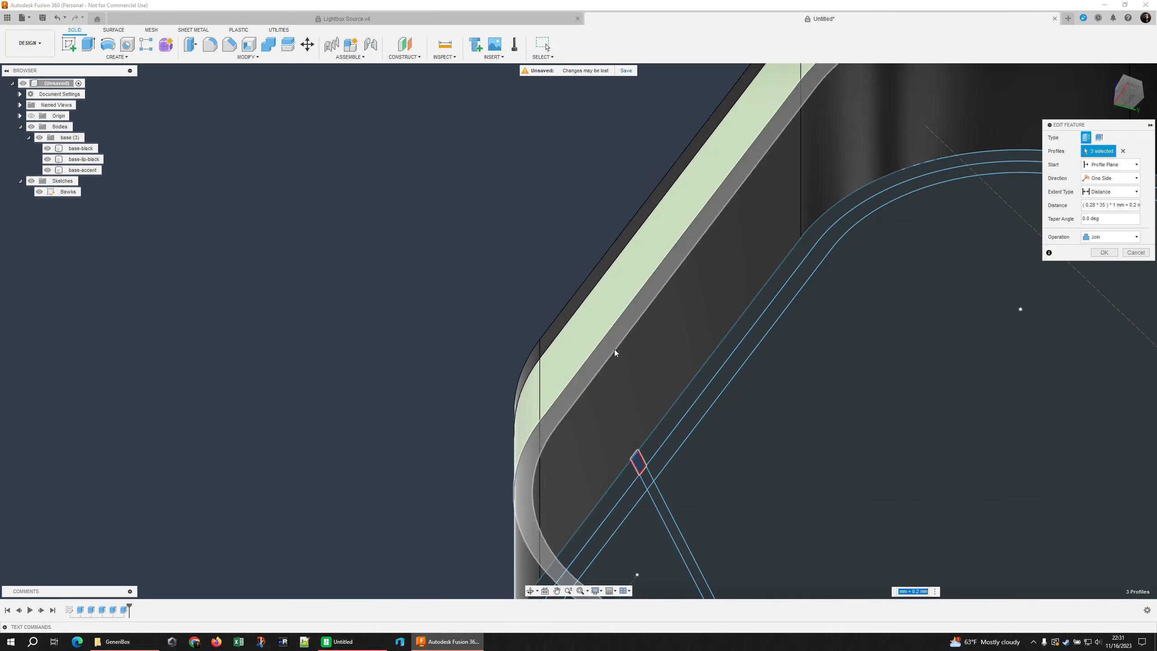
pyautogui.click(647, 480)
pyautogui.click(655, 501)
pyautogui.keyDown('shift'); pyautogui.moveTo(514, 314); pyautogui.dragTo(513, 303, button='middle'); pyautogui.keyUp('shift')
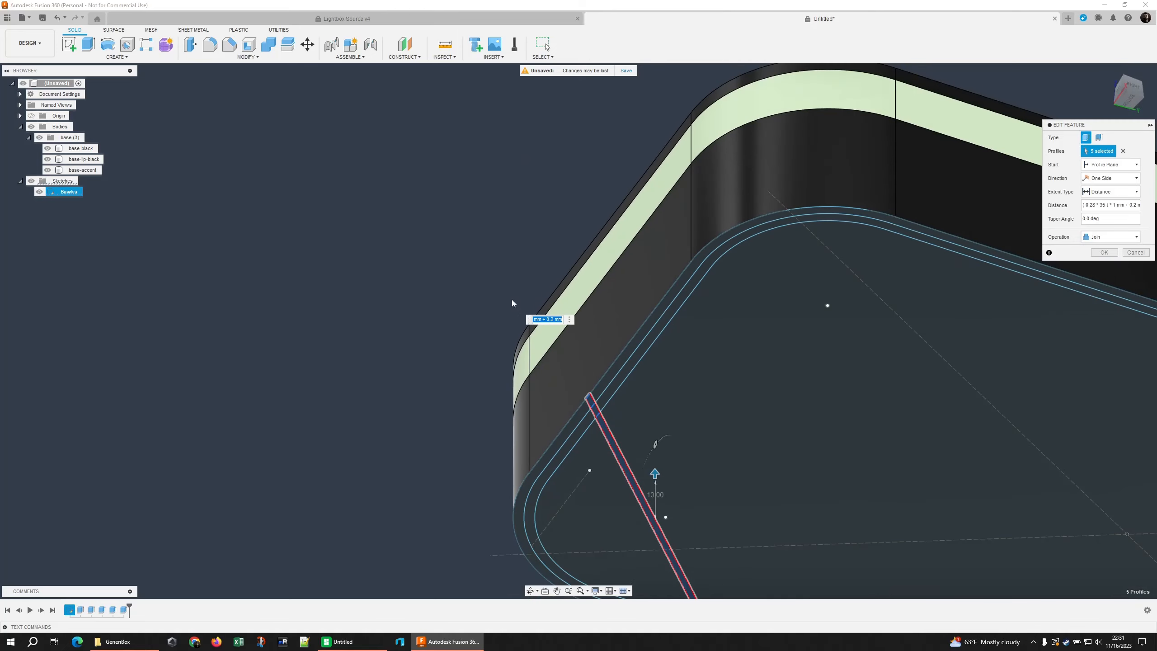
pyautogui.keyDown('shift'); pyautogui.moveTo(495, 259); pyautogui.dragTo(485, 319, button='middle'); pyautogui.keyUp('shift')
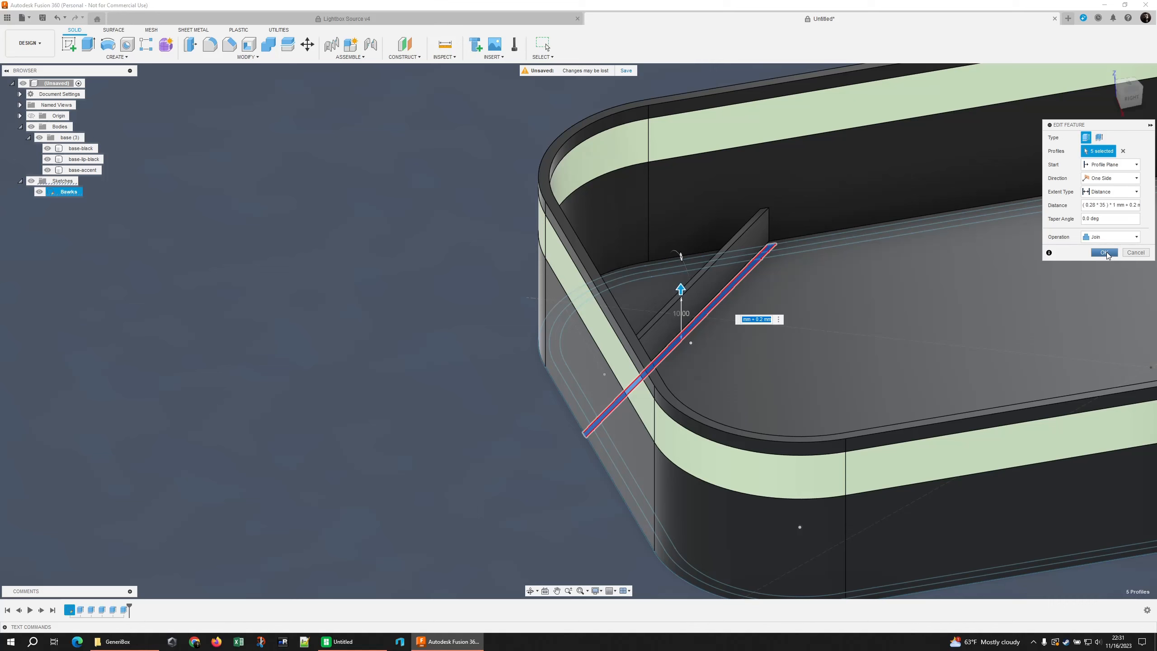
pyautogui.click(1105, 253)
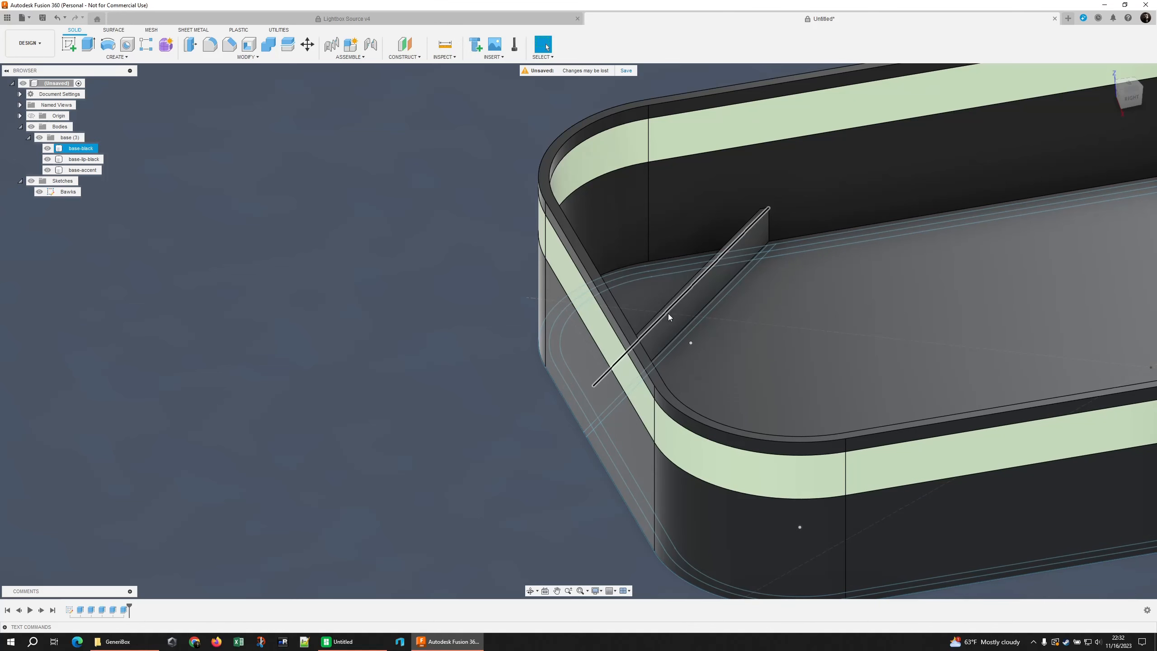
# Select the three sketch profiles of the corner outside the diagonal strip and extrude them 10 mm upward as a cut.
pyautogui.keyDown('shift'); pyautogui.moveTo(539, 432); pyautogui.dragTo(506, 424, button='middle'); pyautogui.keyUp('shift')
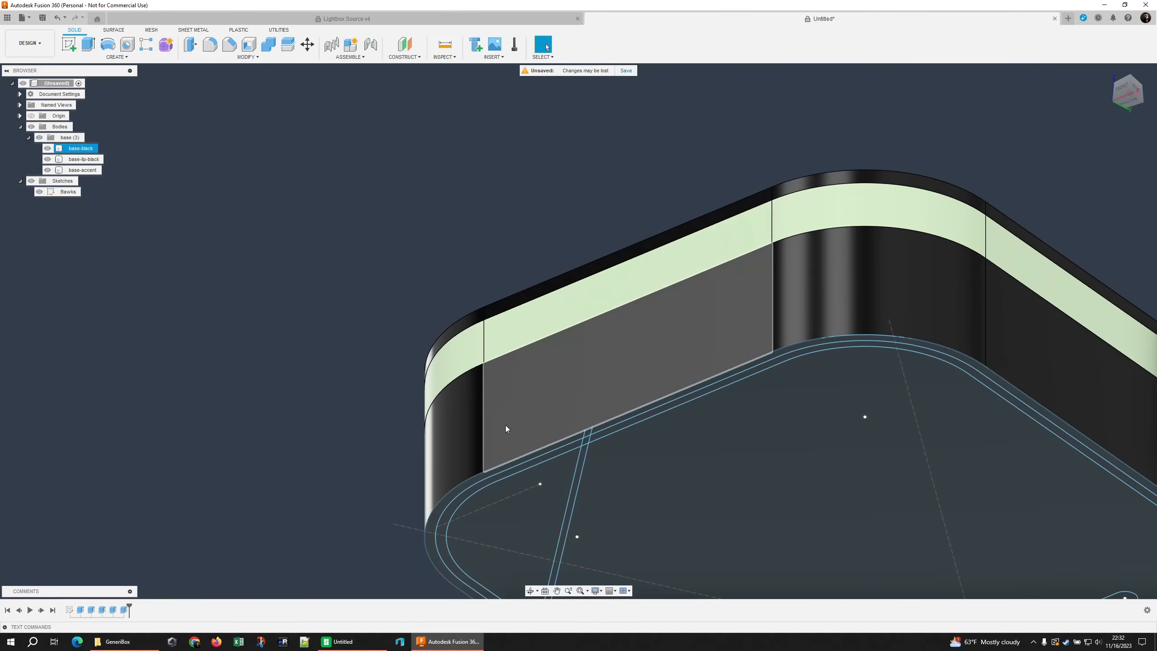
pyautogui.keyDown('shift'); pyautogui.moveTo(472, 304); pyautogui.dragTo(471, 333, button='middle'); pyautogui.keyUp('shift')
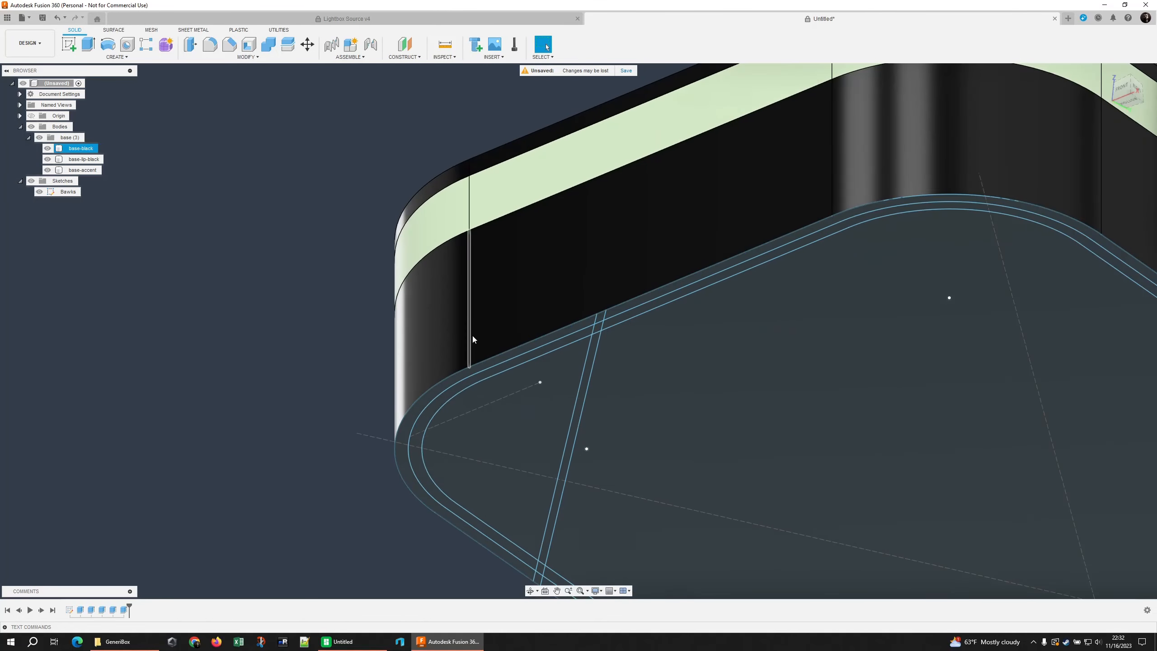
pyautogui.click(575, 333)
pyautogui.keyDown('ctrl'); pyautogui.click(574, 339); pyautogui.keyUp('ctrl')
pyautogui.keyDown('ctrl'); pyautogui.click(570, 369); pyautogui.keyUp('ctrl')
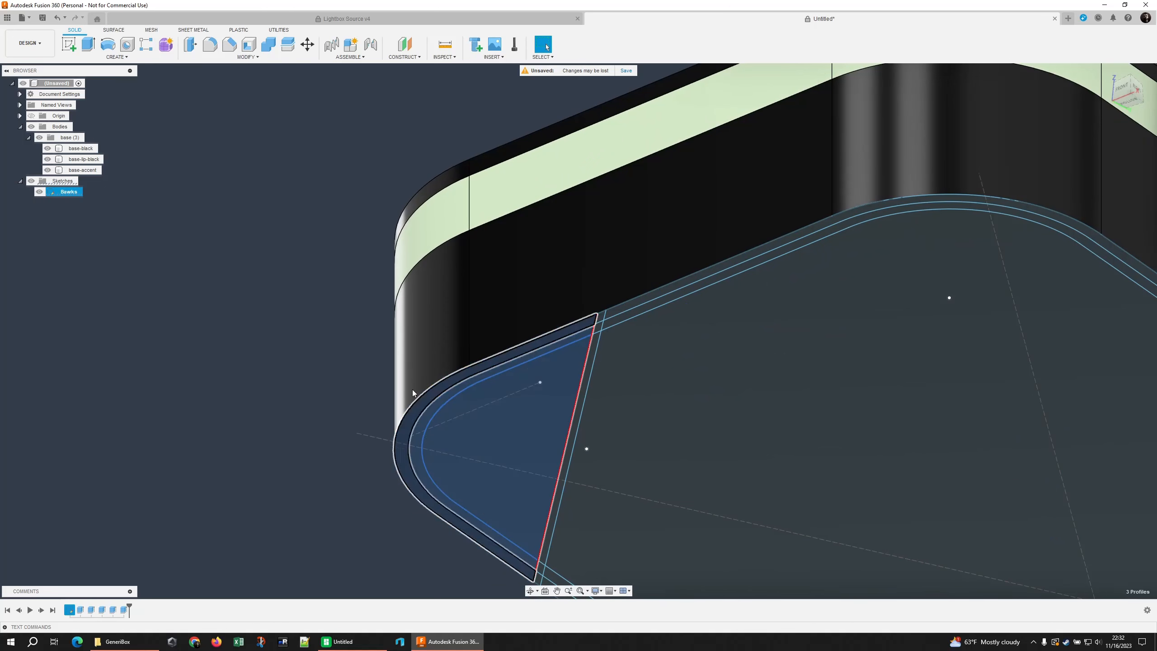
pyautogui.scroll(-2, 334, 424)
pyautogui.press('e')
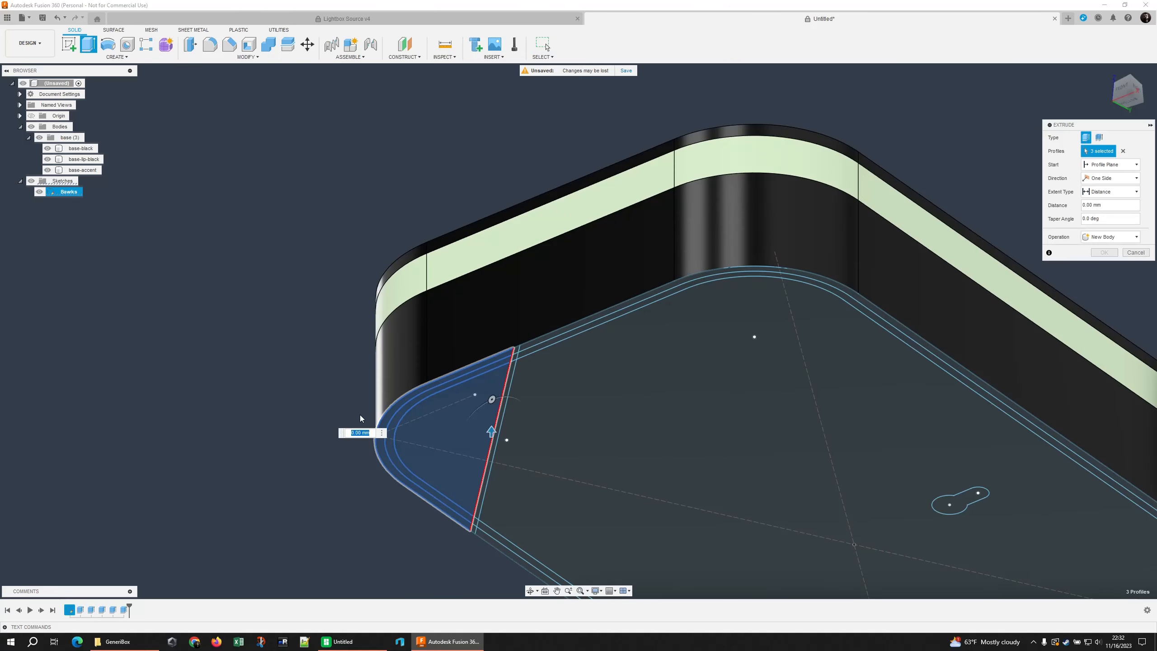
pyautogui.write('10')
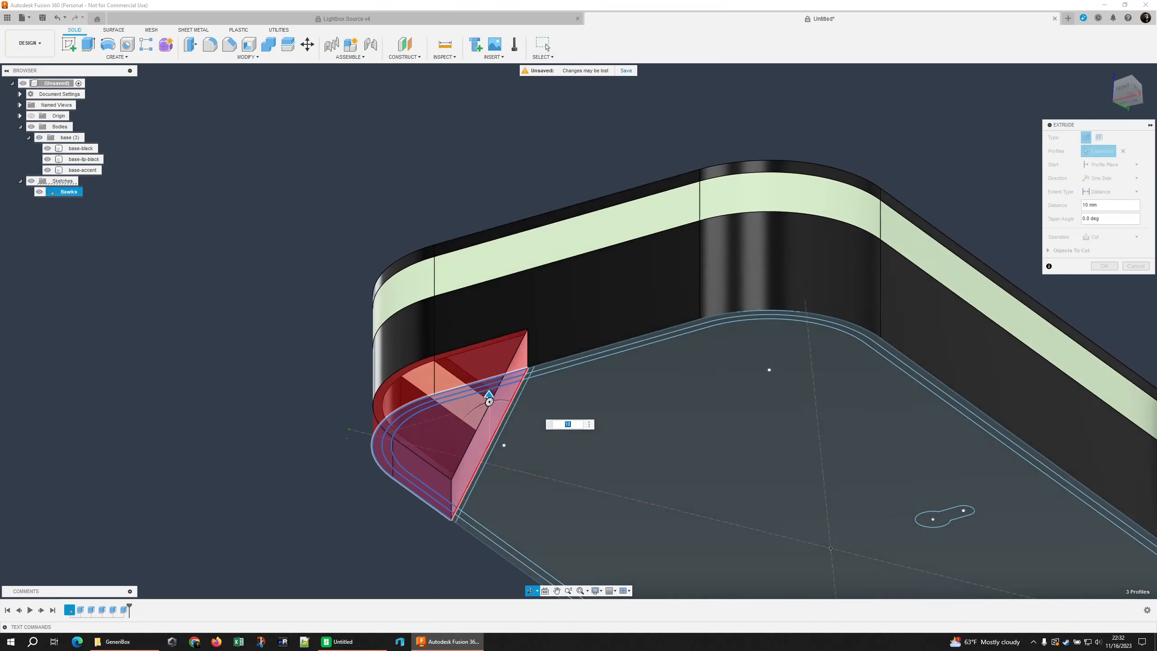
pyautogui.keyDown('shift'); pyautogui.moveTo(347, 437); pyautogui.dragTo(359, 472, button='middle'); pyautogui.keyUp('shift')
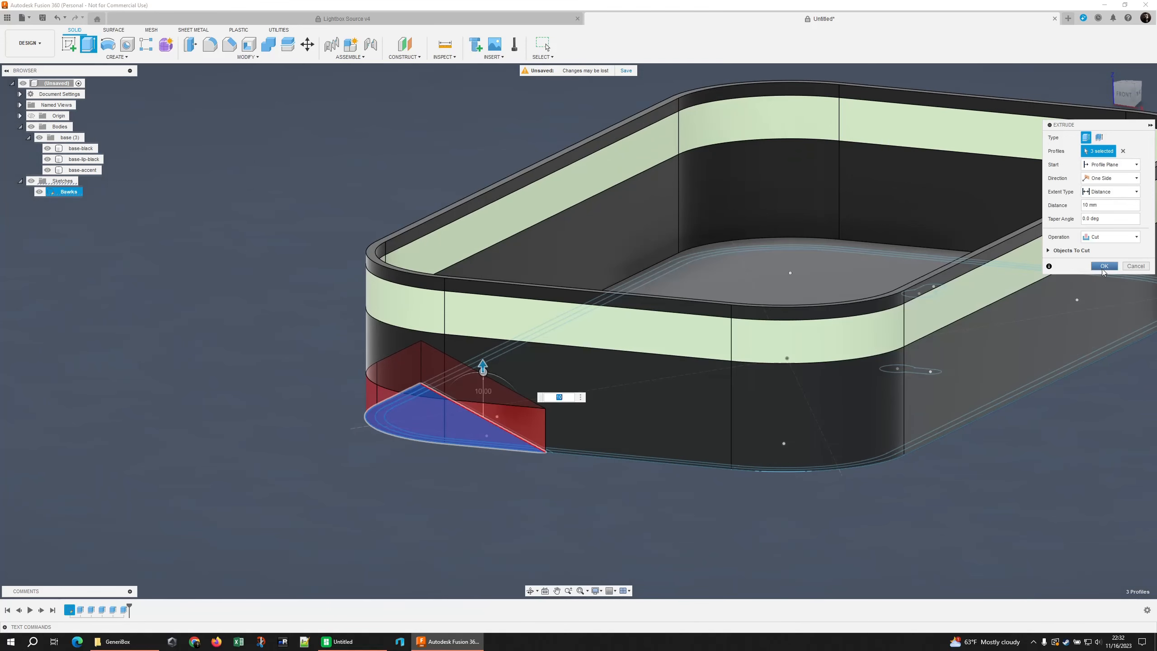
pyautogui.click(1104, 266)
# Set up an extrusion of the same three corner profiles that starts from the underside of the outer wall above the cut.
pyautogui.keyDown('shift'); pyautogui.moveTo(343, 465); pyautogui.dragTo(338, 434, button='middle'); pyautogui.keyUp('shift')
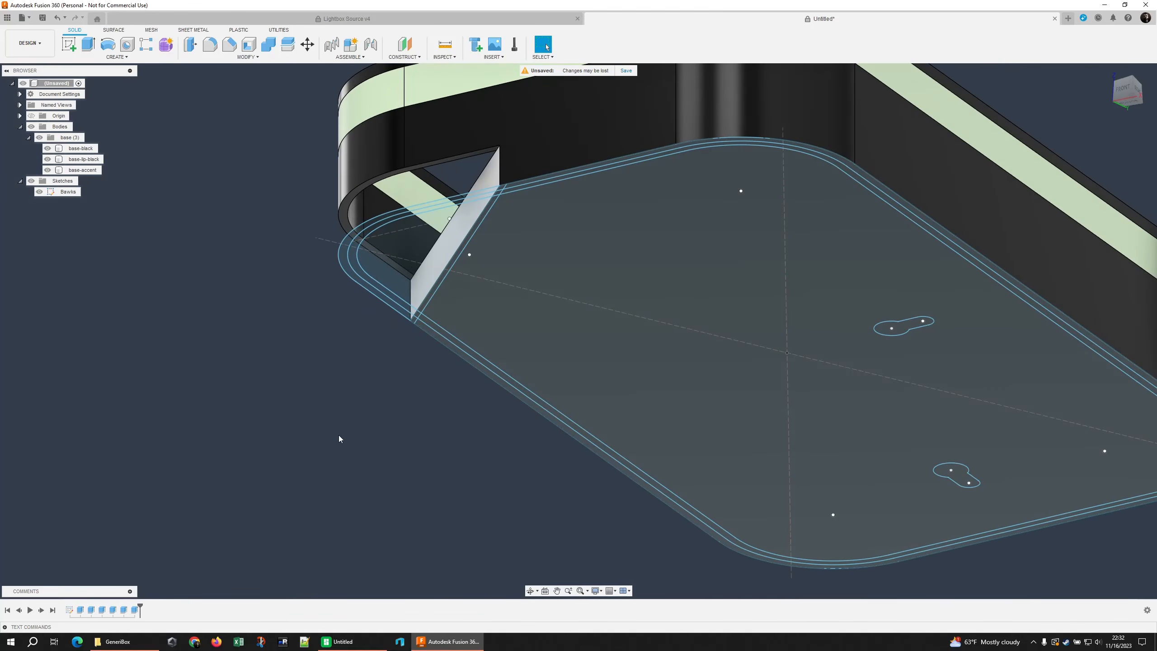
pyautogui.scroll(2, 384, 285)
pyautogui.click(377, 269)
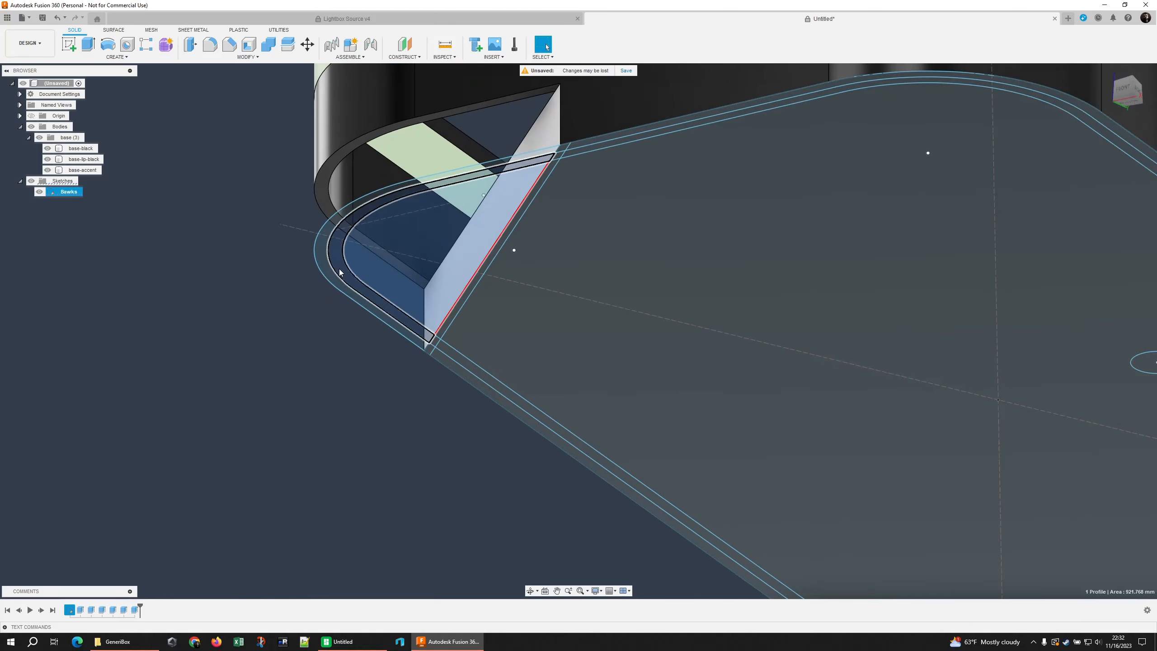
pyautogui.scroll(-3, 255, 306)
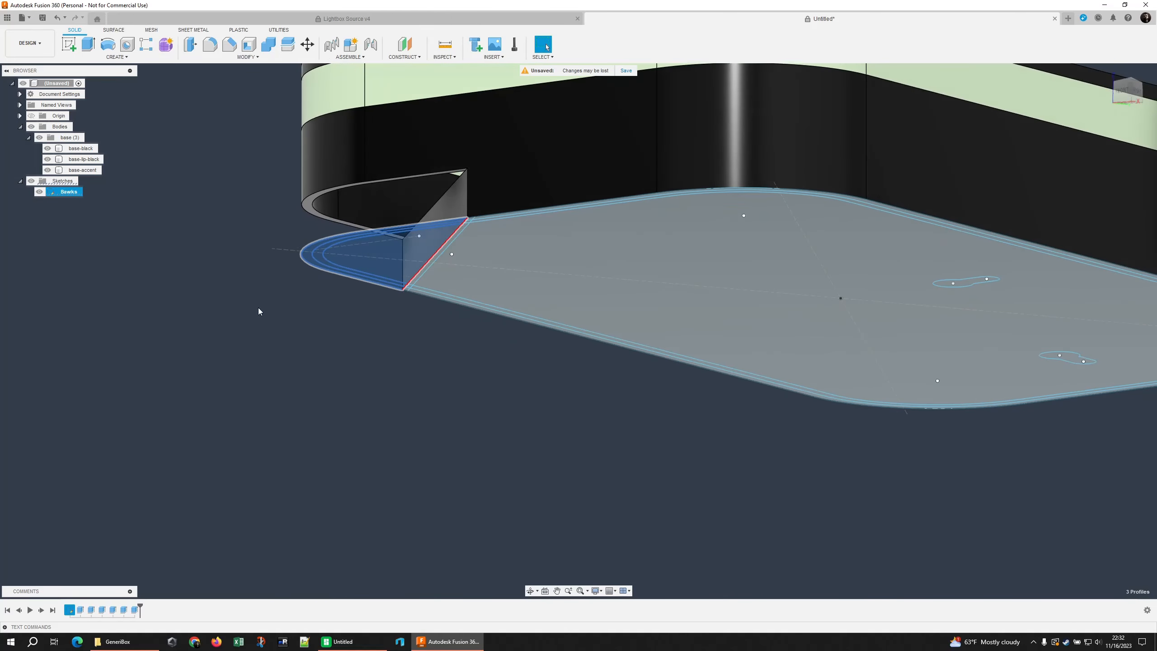
pyautogui.press('e')
pyautogui.moveTo(255, 306)
pyautogui.keyDown('shift'); pyautogui.mouseDown(button='middle')
pyautogui.moveTo(237, 314)
pyautogui.moveTo(238, 299)
pyautogui.mouseUp(button='middle'); pyautogui.keyUp('shift')
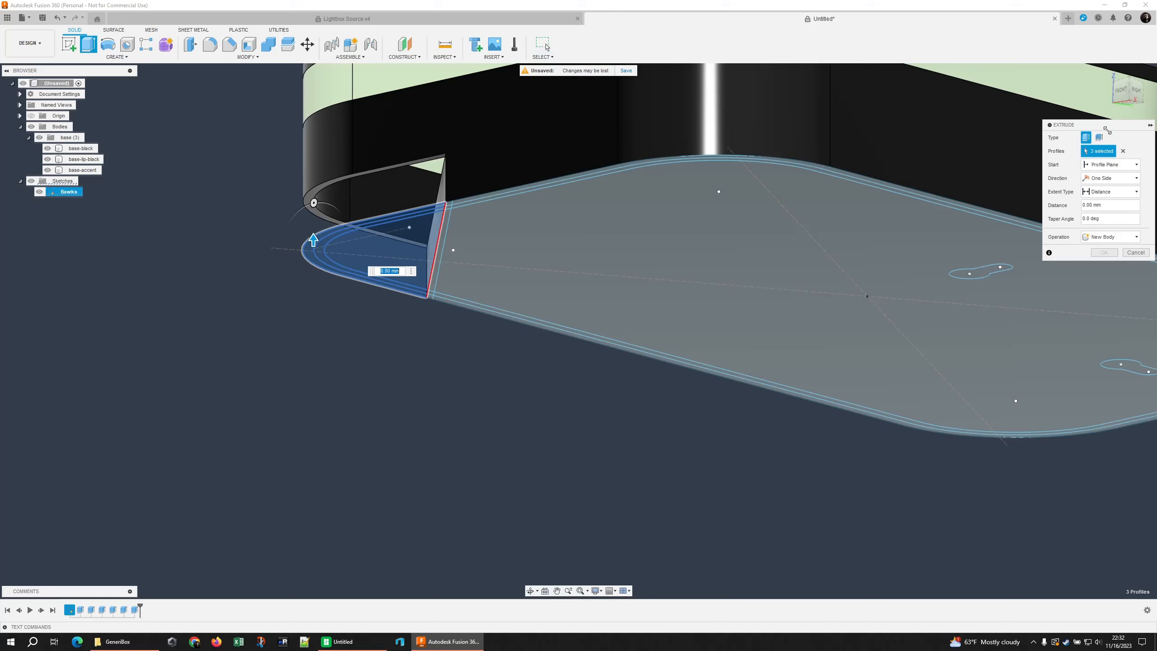
pyautogui.click(1112, 165)
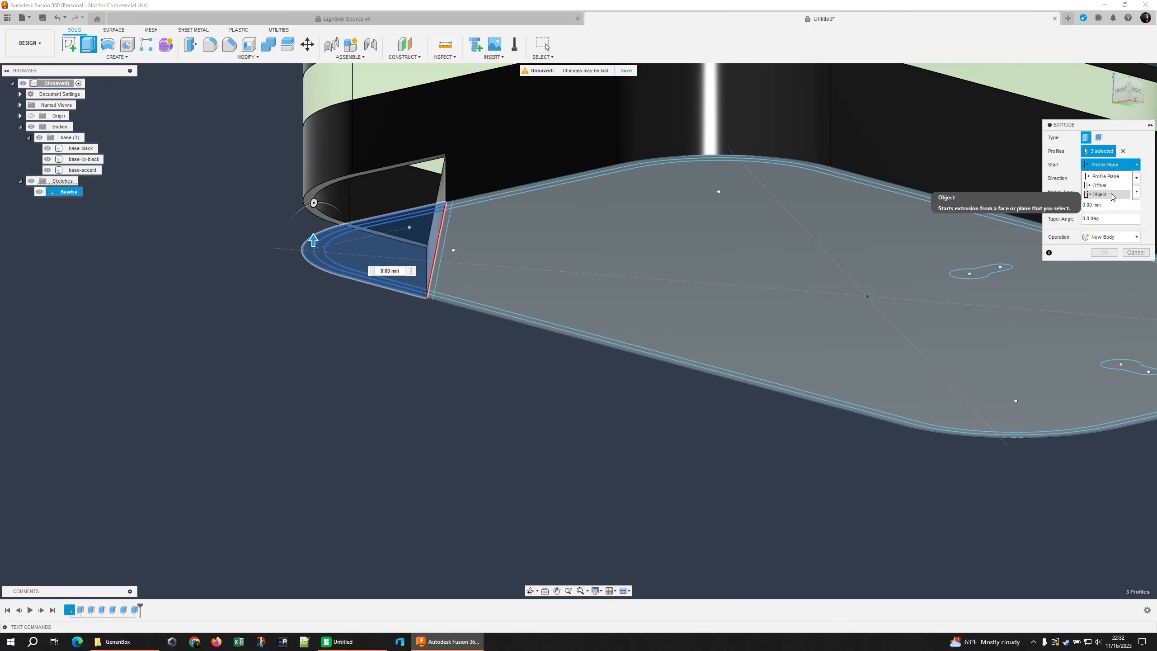
pyautogui.click(1099, 194)
pyautogui.click(308, 199)
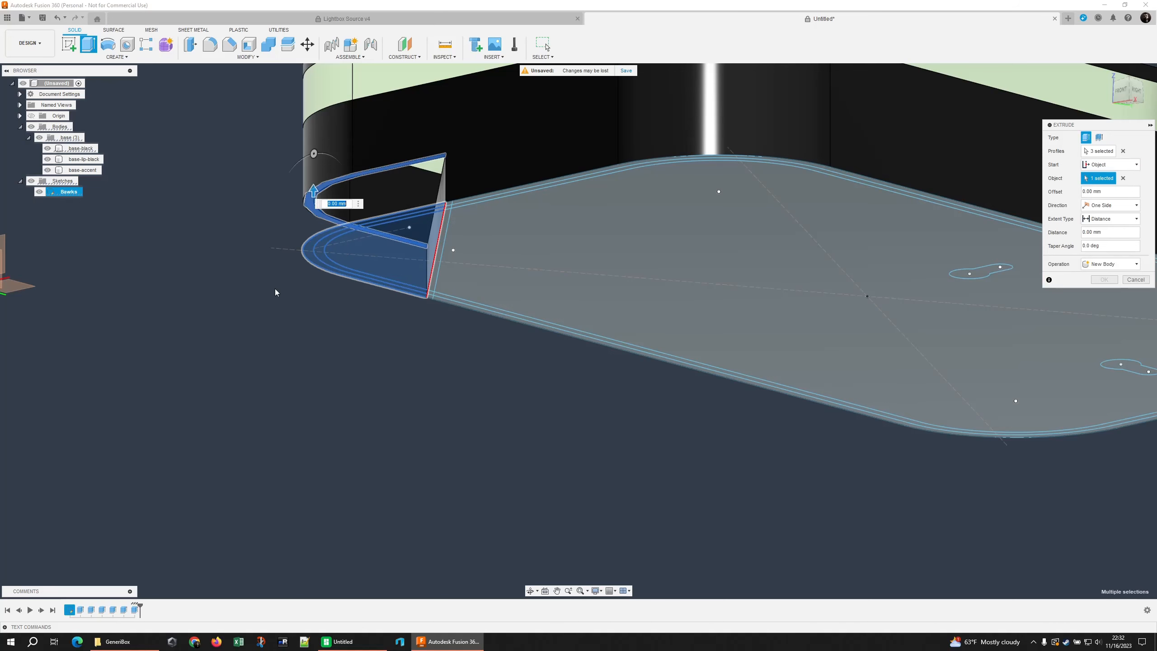
pyautogui.keyDown('shift'); pyautogui.moveTo(267, 273); pyautogui.dragTo(278, 292, button='middle'); pyautogui.keyUp('shift')
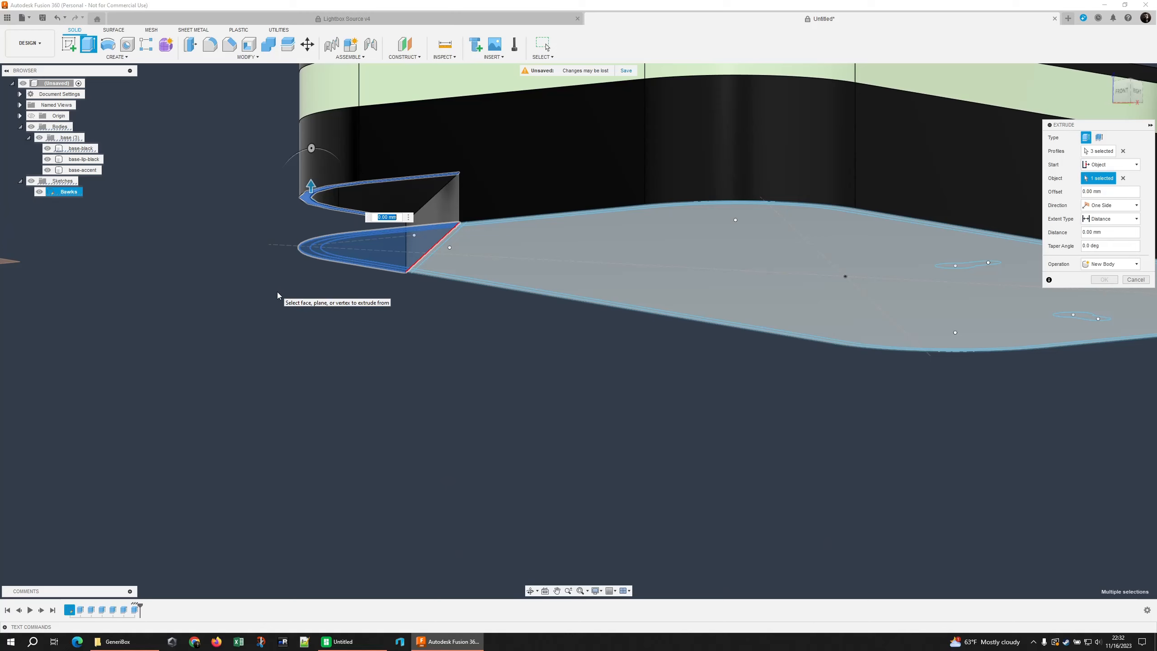
# Give the corner extrusion a distance of 0.28*5 mm and the Join operation, and apply it.
pyautogui.write('0.28*5')
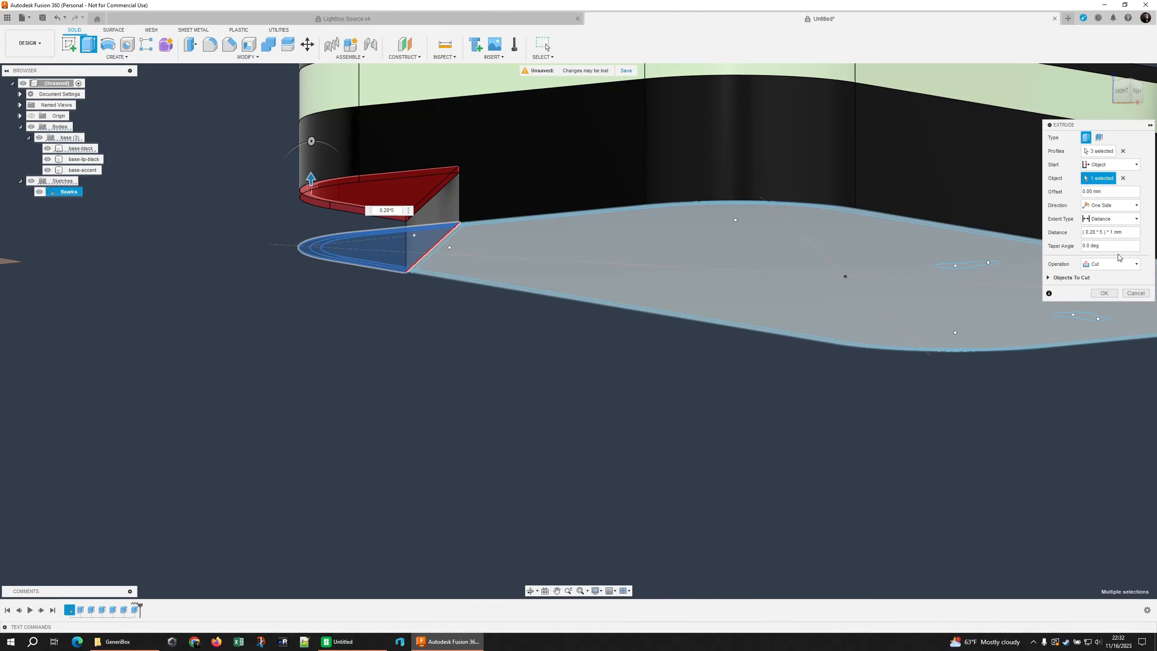
pyautogui.click(1107, 265)
pyautogui.click(1109, 277)
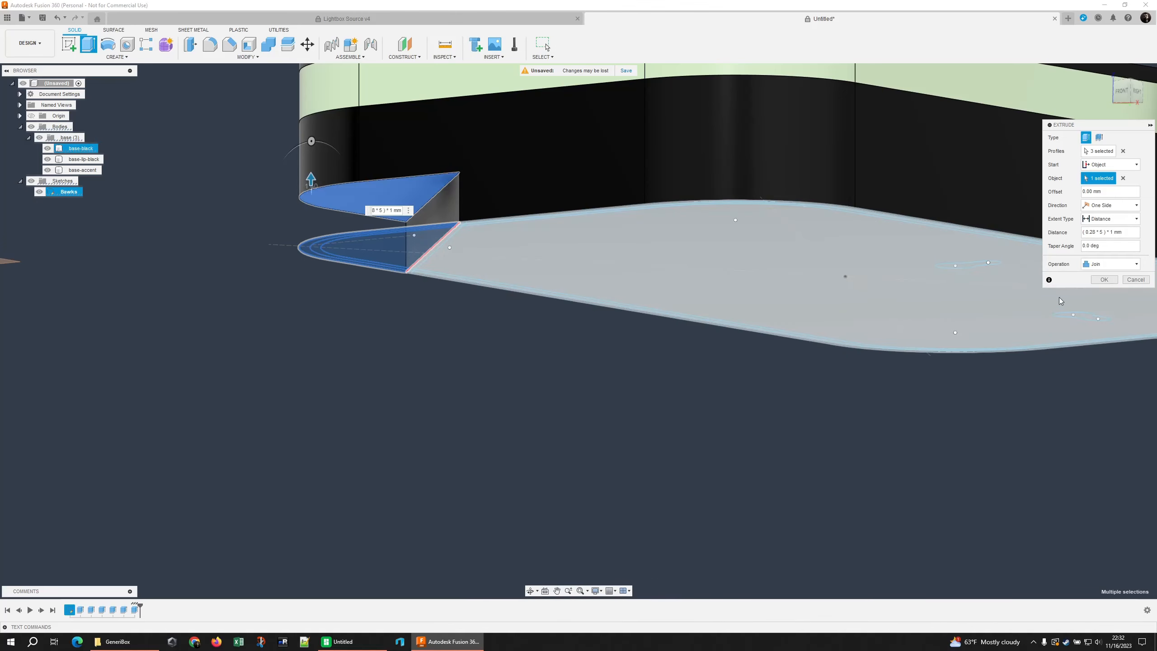
pyautogui.click(1103, 279)
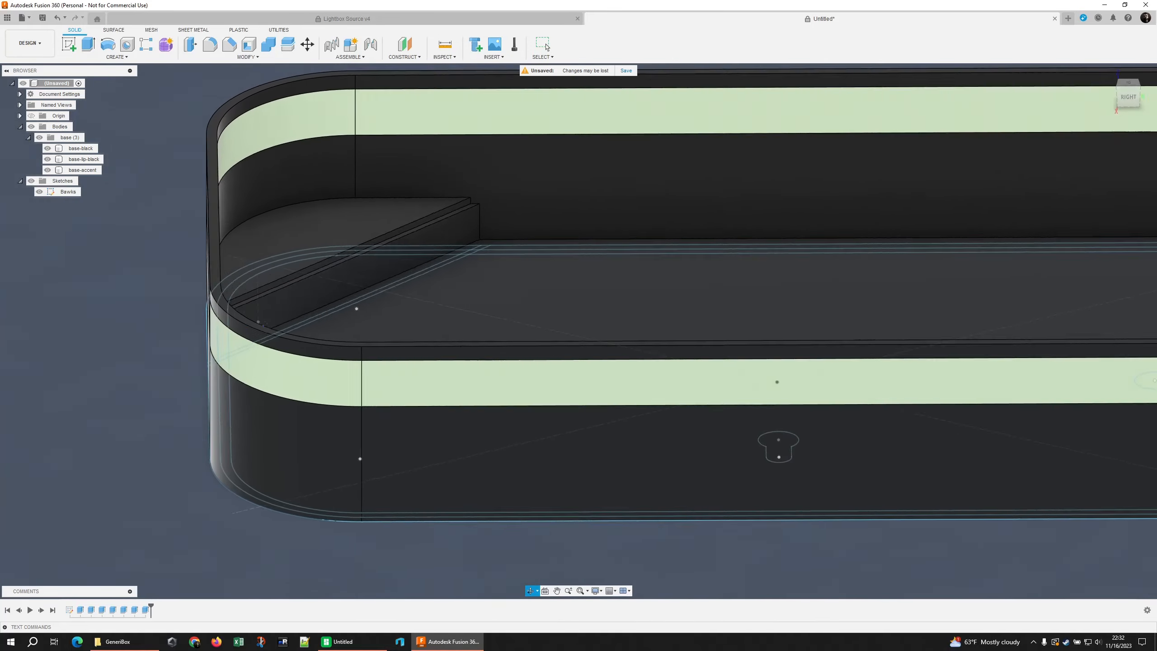
# Edit the last corner extrusion to include the five diagonal strip profiles as well, and apply the change.
pyautogui.moveTo(263, 324)
pyautogui.keyDown('shift'); pyautogui.mouseDown(button='middle')
pyautogui.moveTo(298, 338)
pyautogui.moveTo(151, 537)
pyautogui.mouseUp(button='middle'); pyautogui.keyUp('shift')
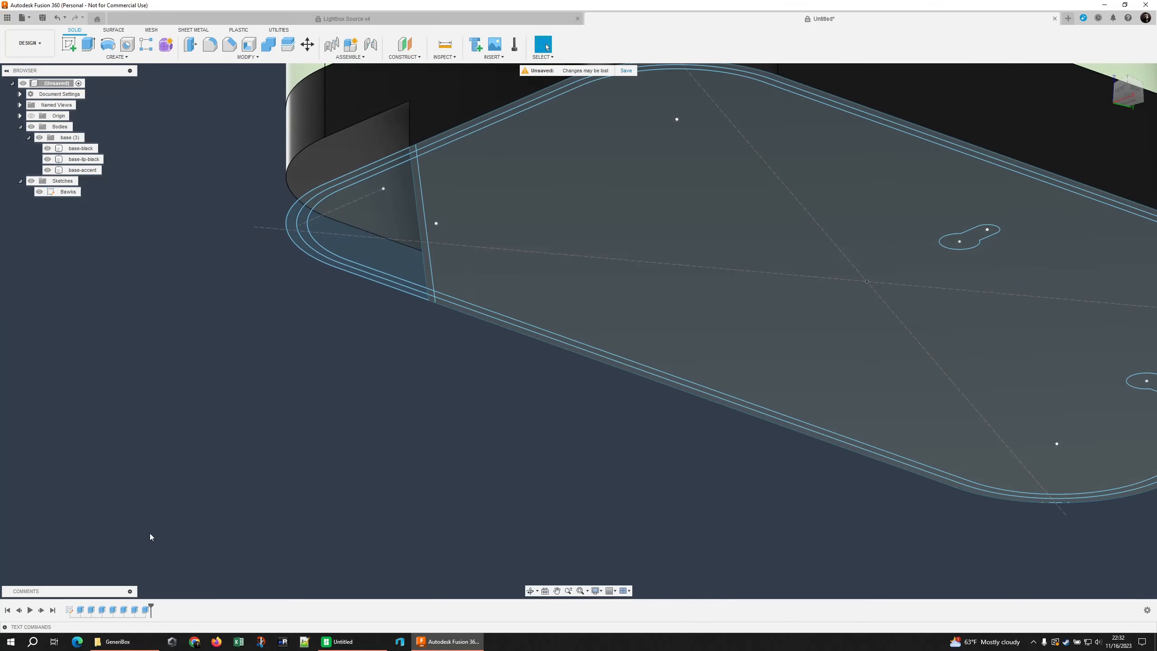
pyautogui.rightClick(148, 612)
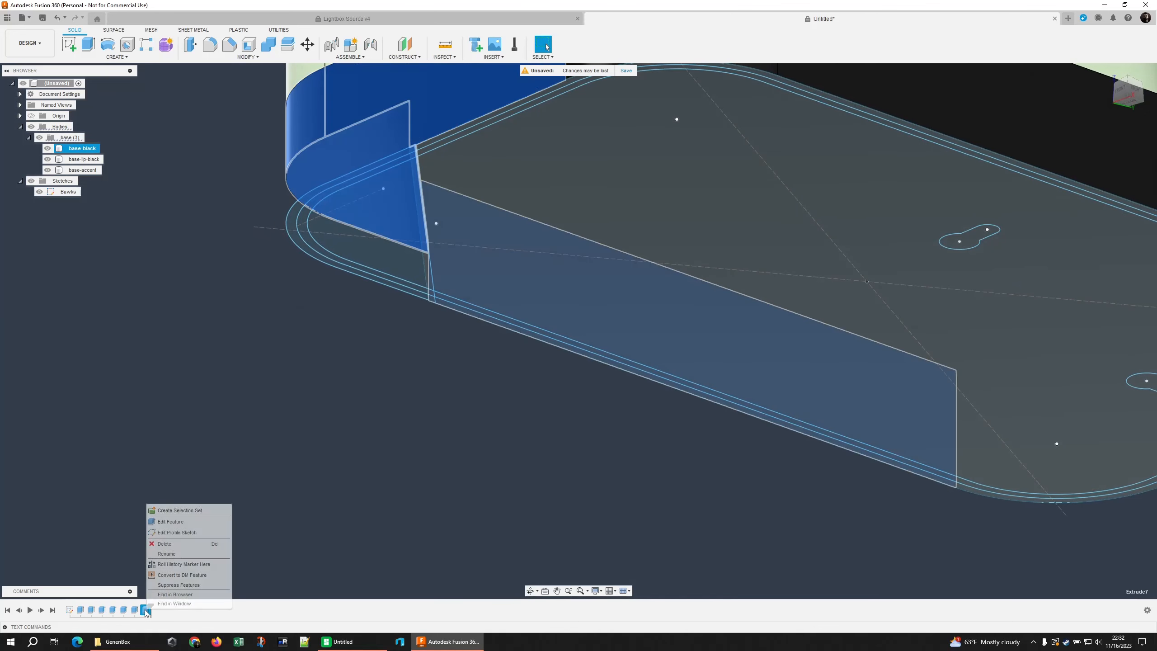
pyautogui.click(179, 523)
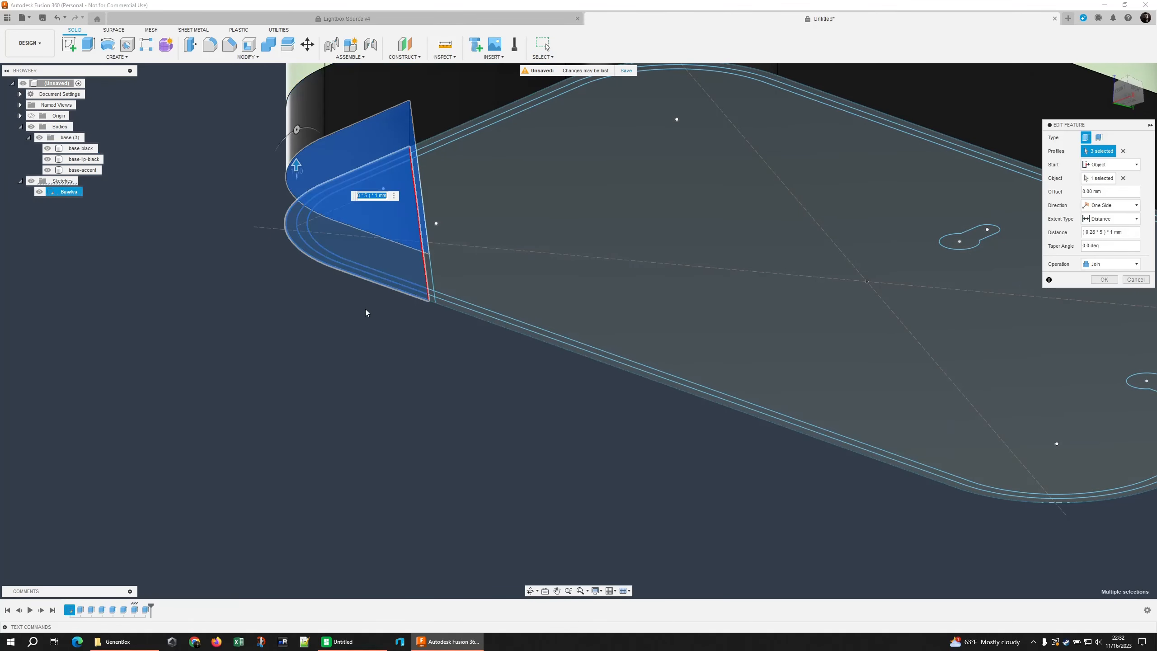
pyautogui.scroll(3, 407, 280)
pyautogui.moveTo(481, 290); pyautogui.dragTo(478, 358, button='middle')
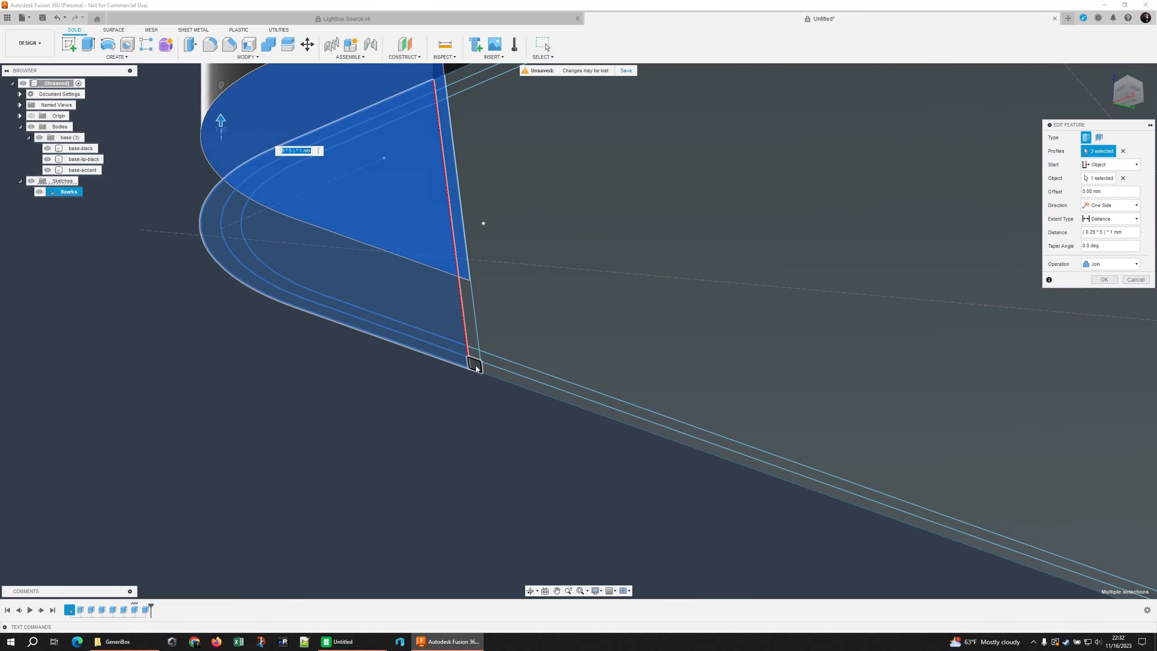
pyautogui.click(475, 366)
pyautogui.click(475, 353)
pyautogui.click(475, 334)
pyautogui.moveTo(439, 102); pyautogui.dragTo(429, 244, button='middle')
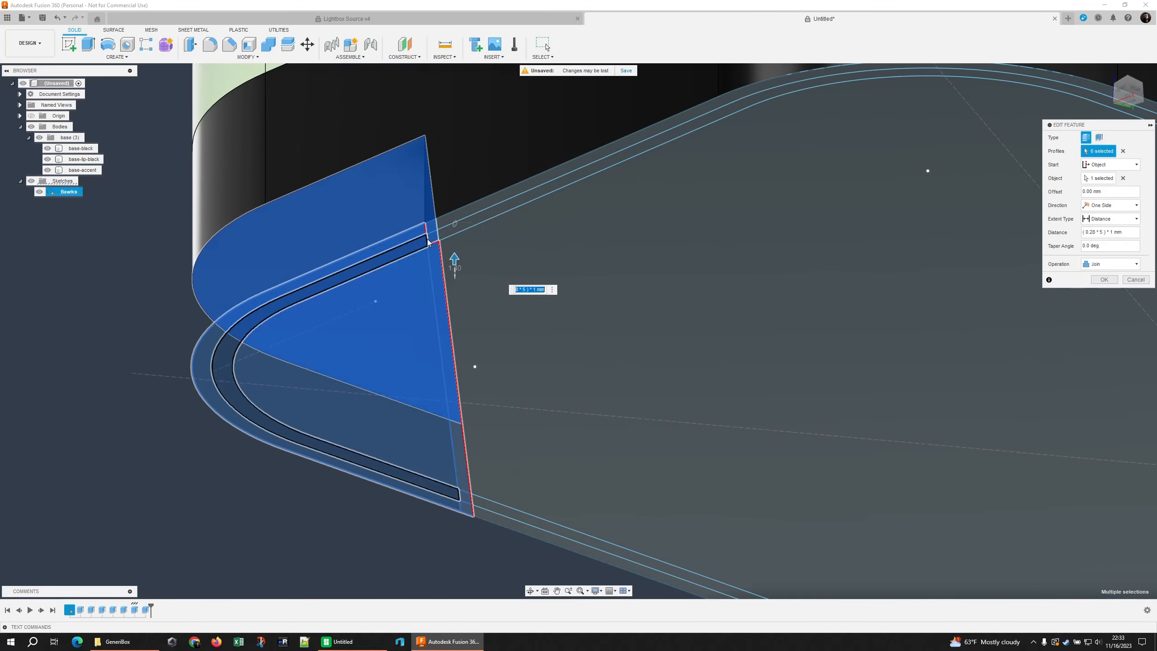
pyautogui.click(427, 238)
pyautogui.click(428, 252)
pyautogui.scroll(-3, 415, 299)
pyautogui.keyDown('shift'); pyautogui.moveTo(418, 294); pyautogui.dragTo(364, 337, button='middle'); pyautogui.keyUp('shift')
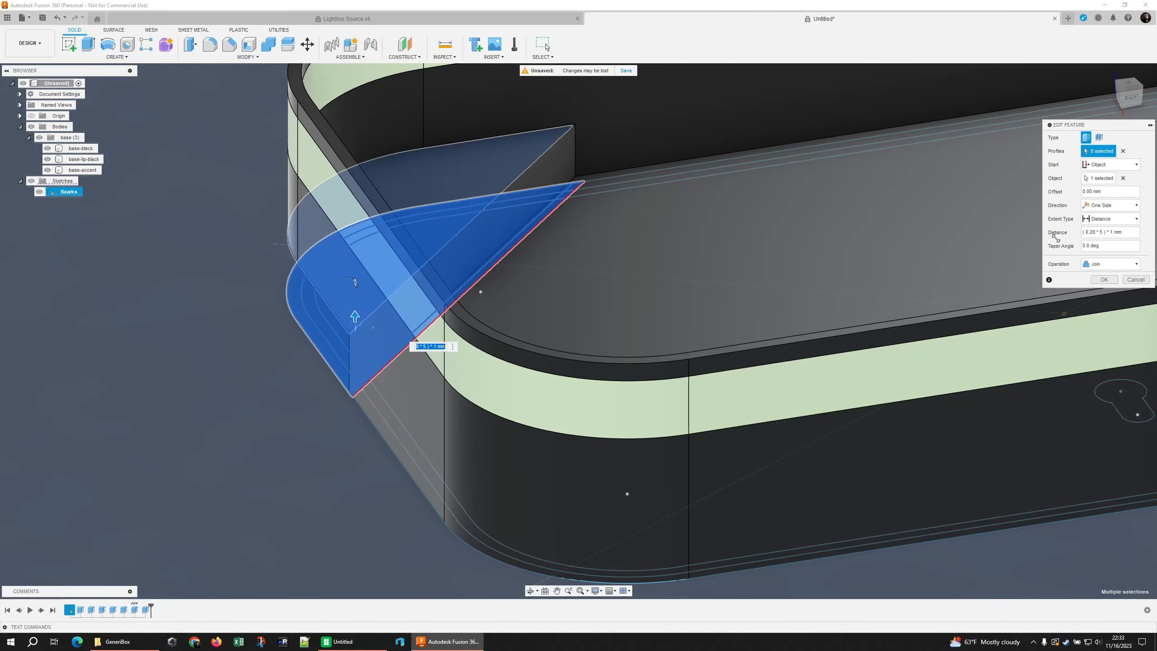
pyautogui.click(1113, 280)
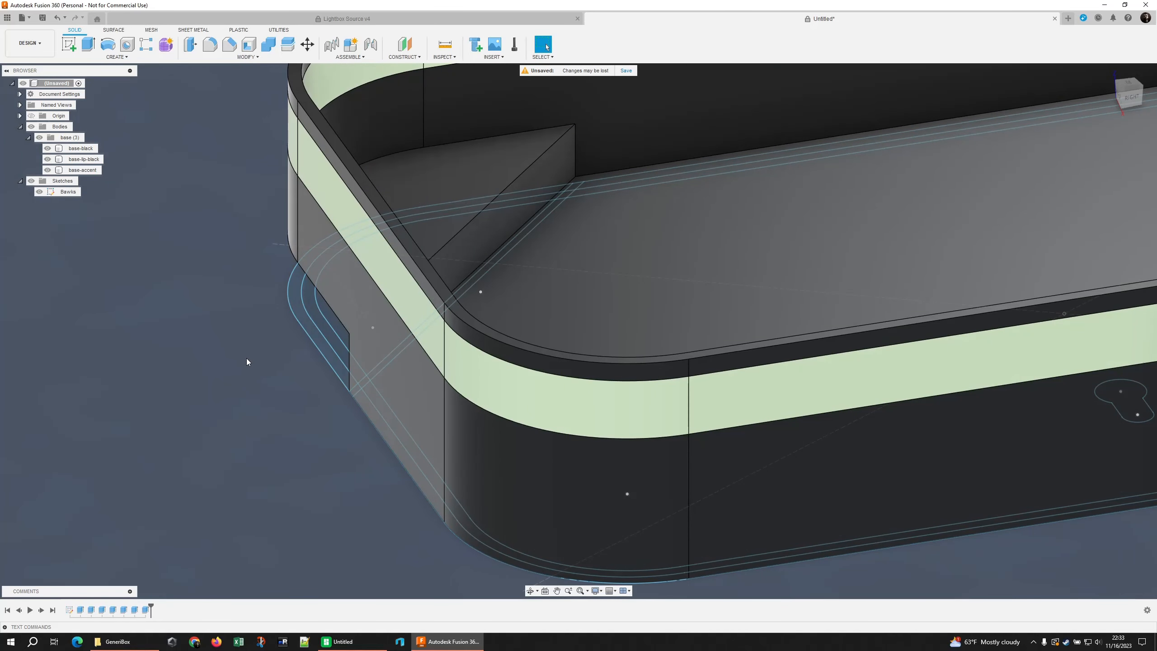
pyautogui.keyDown('shift'); pyautogui.moveTo(243, 354); pyautogui.dragTo(461, 291, button='middle'); pyautogui.keyUp('shift')
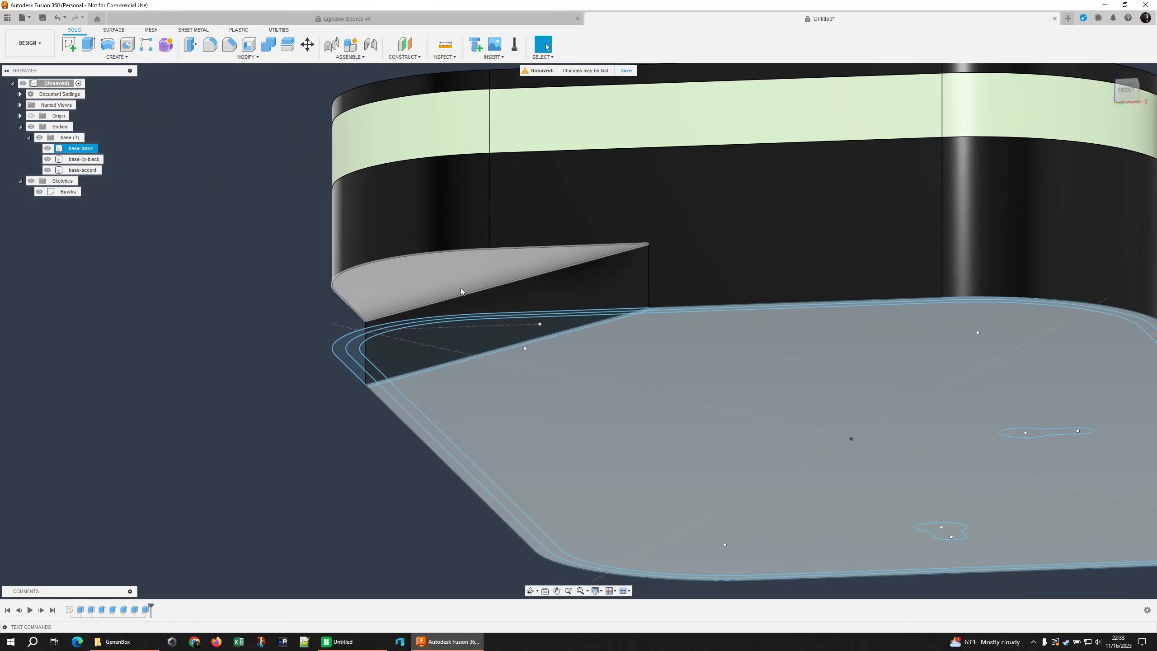
pyautogui.keyDown('shift'); pyautogui.moveTo(251, 326); pyautogui.dragTo(375, 299, button='middle'); pyautogui.keyUp('shift')
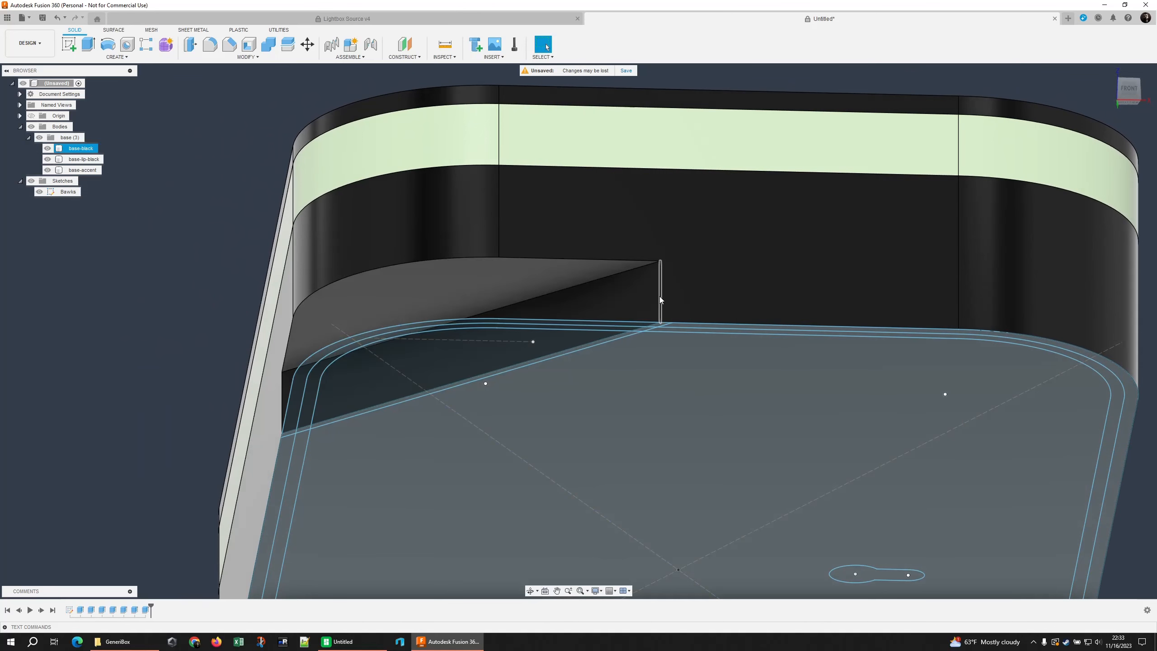
pyautogui.click(660, 299)
pyautogui.keyDown('shift'); pyautogui.click(591, 281); pyautogui.keyUp('shift')
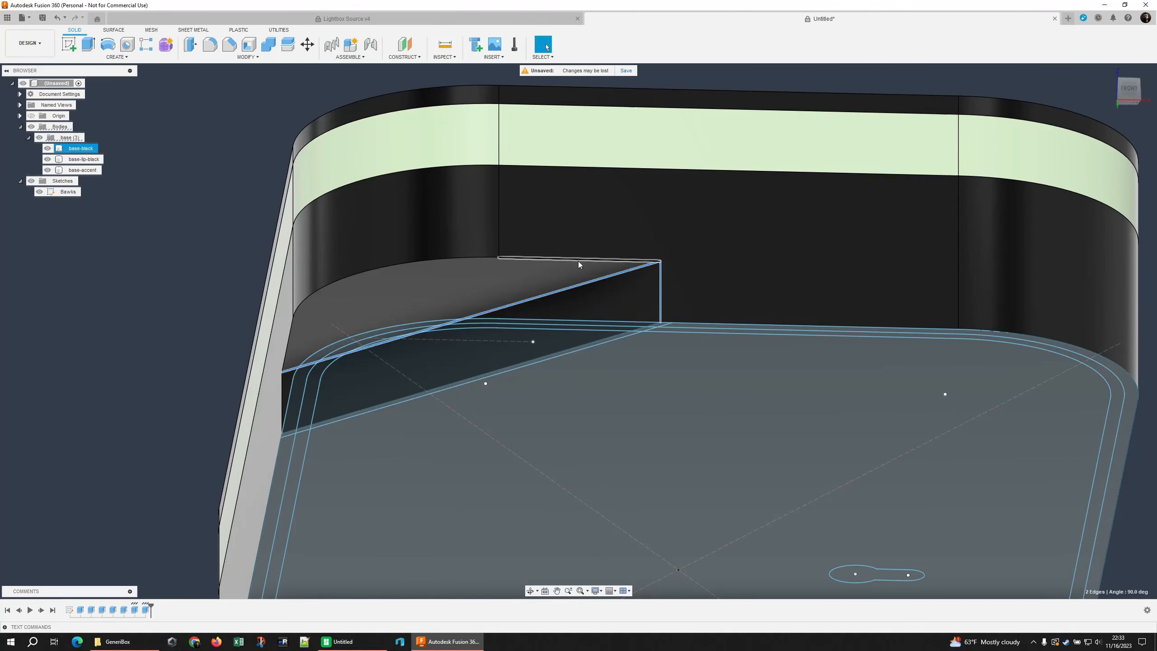
pyautogui.keyDown('shift'); pyautogui.click(578, 261); pyautogui.keyUp('shift')
pyautogui.keyDown('shift'); pyautogui.click(474, 259); pyautogui.keyUp('shift')
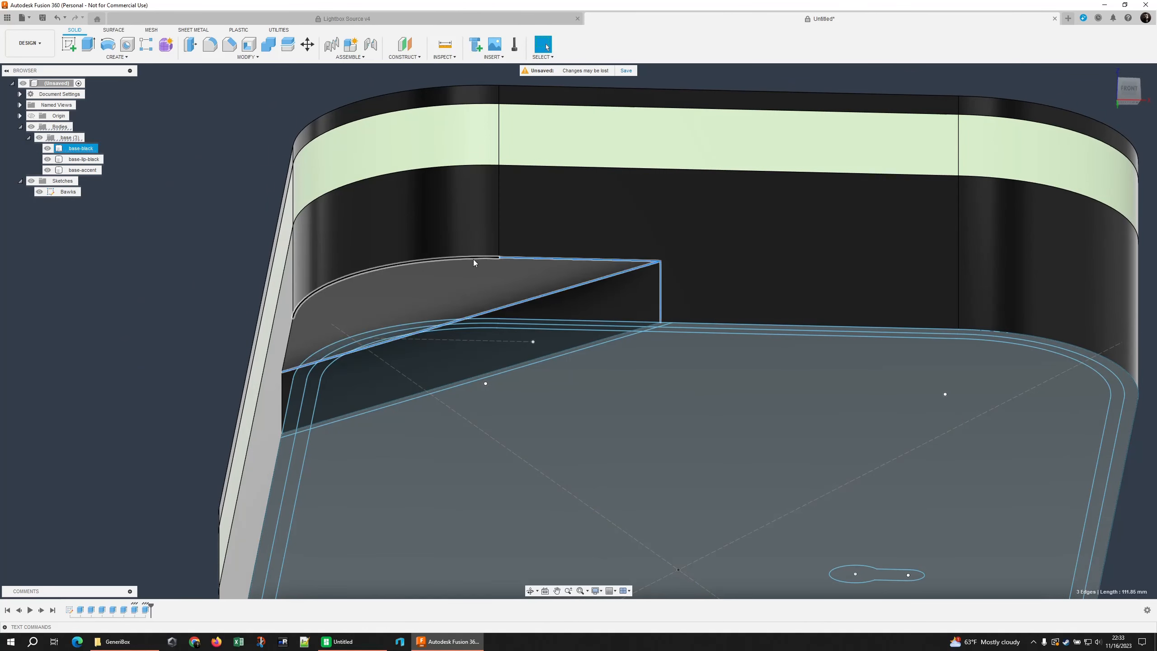
pyautogui.keyDown('shift'); pyautogui.click(288, 347); pyautogui.keyUp('shift')
pyautogui.keyDown('shift'); pyautogui.click(281, 386); pyautogui.keyUp('shift')
pyautogui.keyDown('shift'); pyautogui.moveTo(363, 324); pyautogui.dragTo(323, 362, button='middle'); pyautogui.keyUp('shift')
pyautogui.keyDown('shift'); pyautogui.click(371, 370); pyautogui.keyUp('shift')
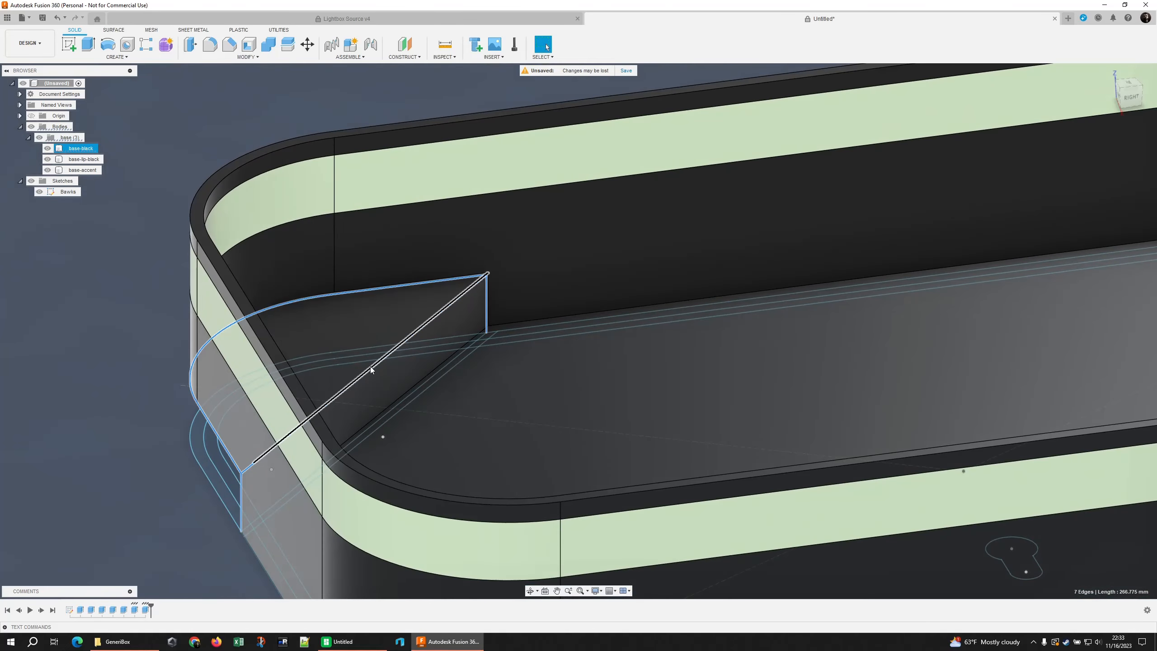
# Start a chamfer, clear its preset selection and reselect the seven curved, diagonal and vertical edges around the corner recess.
pyautogui.click(225, 51)
pyautogui.keyDown('shift'); pyautogui.moveTo(99, 412); pyautogui.dragTo(113, 460, button='middle'); pyautogui.keyUp('shift')
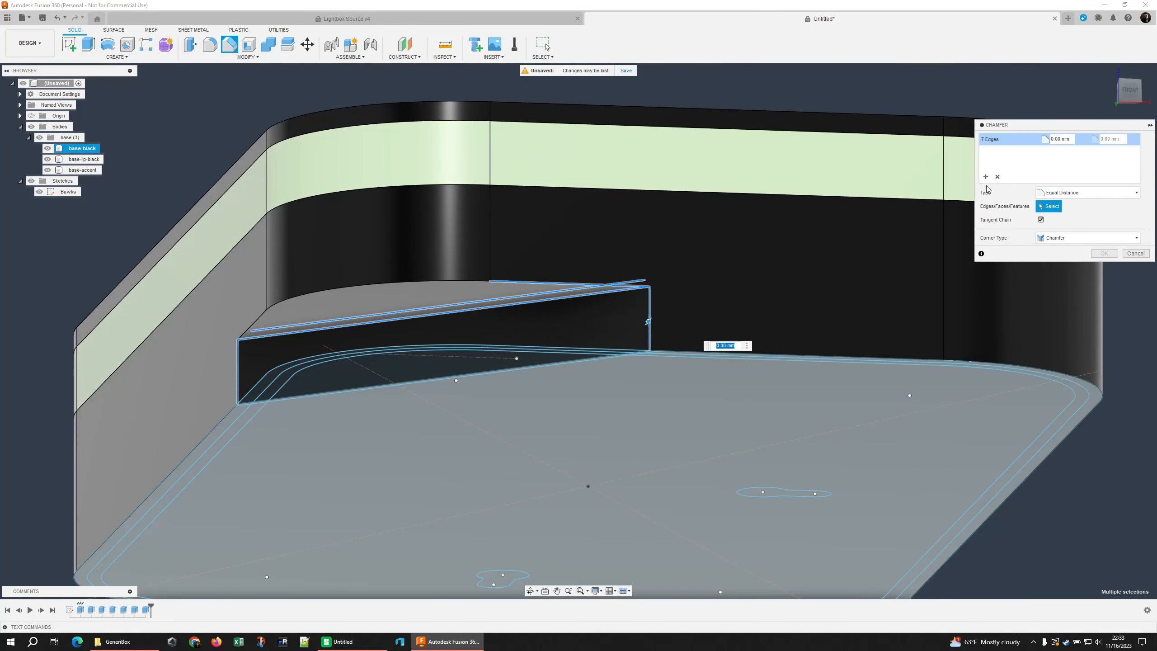
pyautogui.click(997, 176)
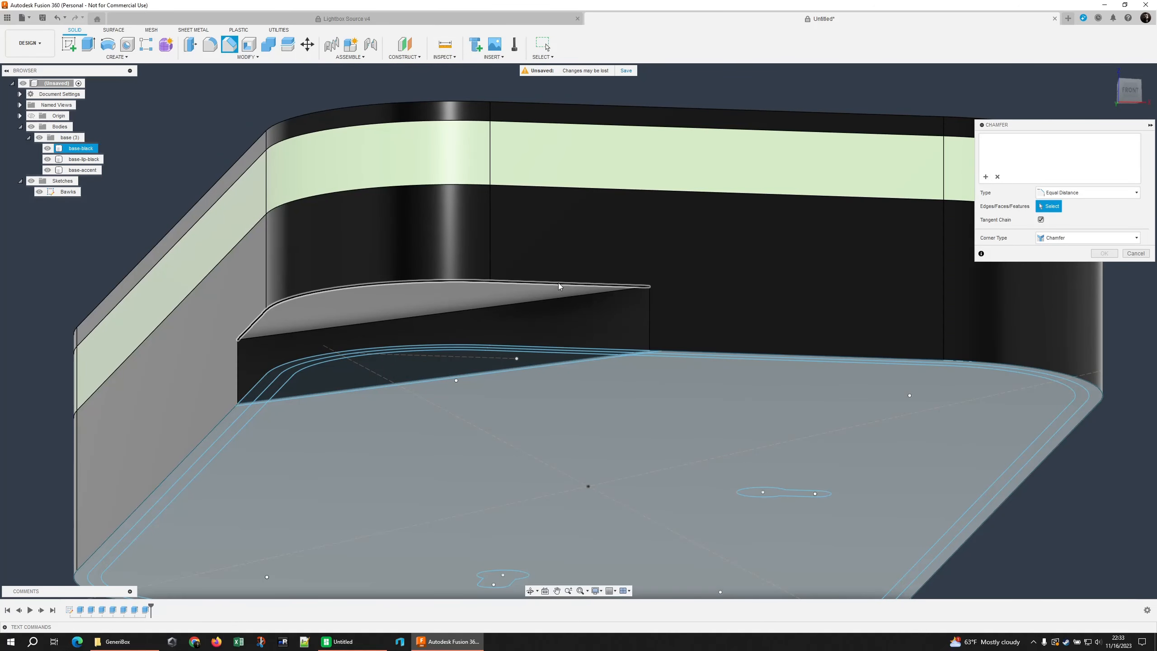
pyautogui.click(560, 286)
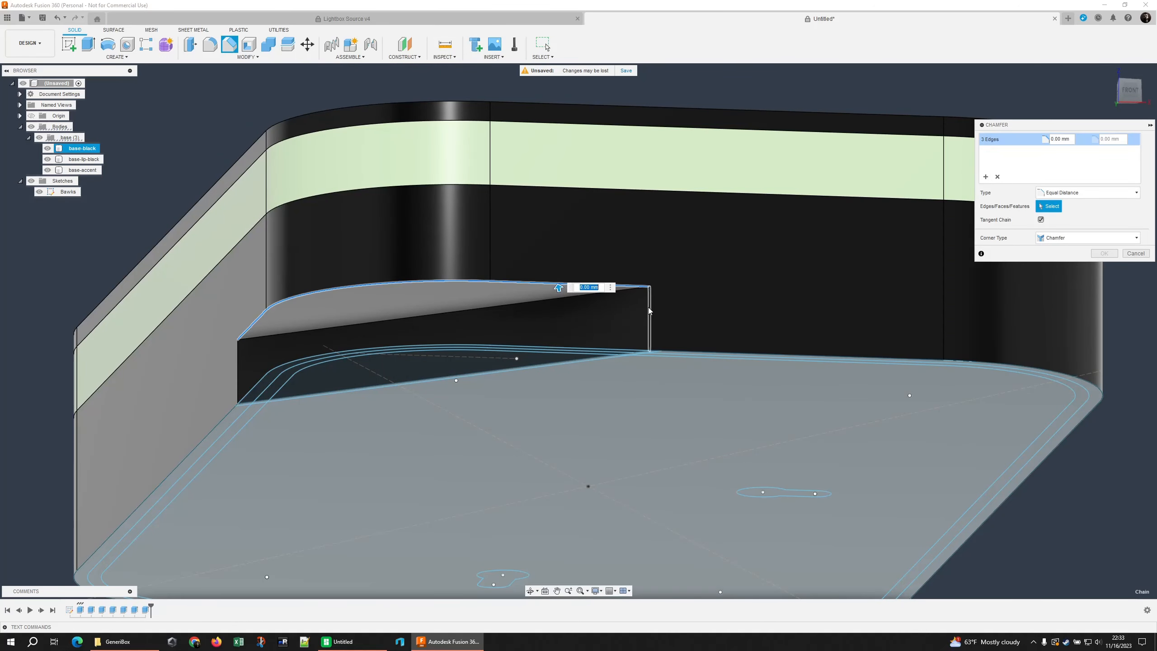
pyautogui.click(239, 373)
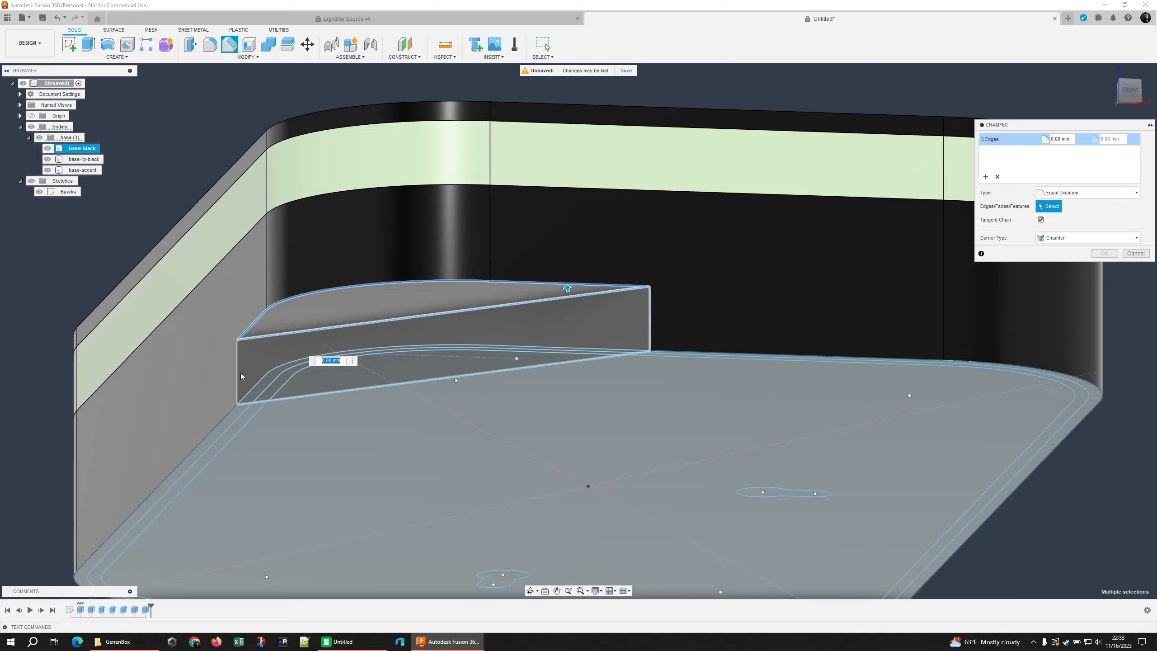
pyautogui.keyDown('shift'); pyautogui.moveTo(447, 228); pyautogui.dragTo(311, 321, button='middle'); pyautogui.keyUp('shift')
pyautogui.click(311, 321)
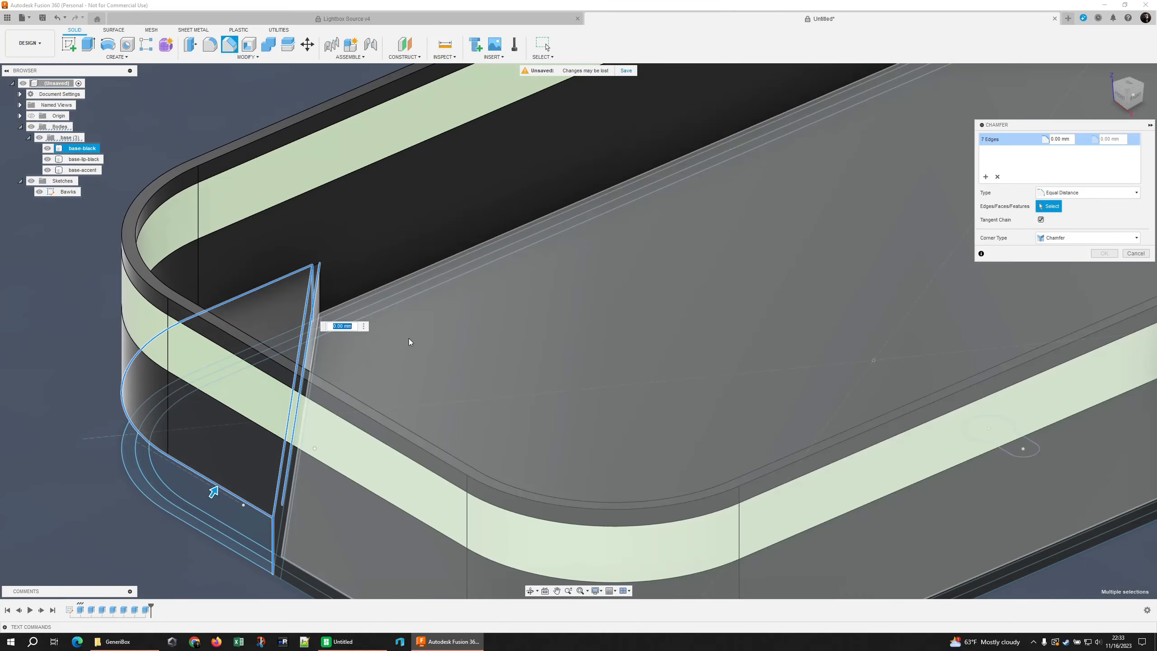
pyautogui.keyDown('shift'); pyautogui.moveTo(410, 338); pyautogui.dragTo(810, 550, button='middle'); pyautogui.keyUp('shift')
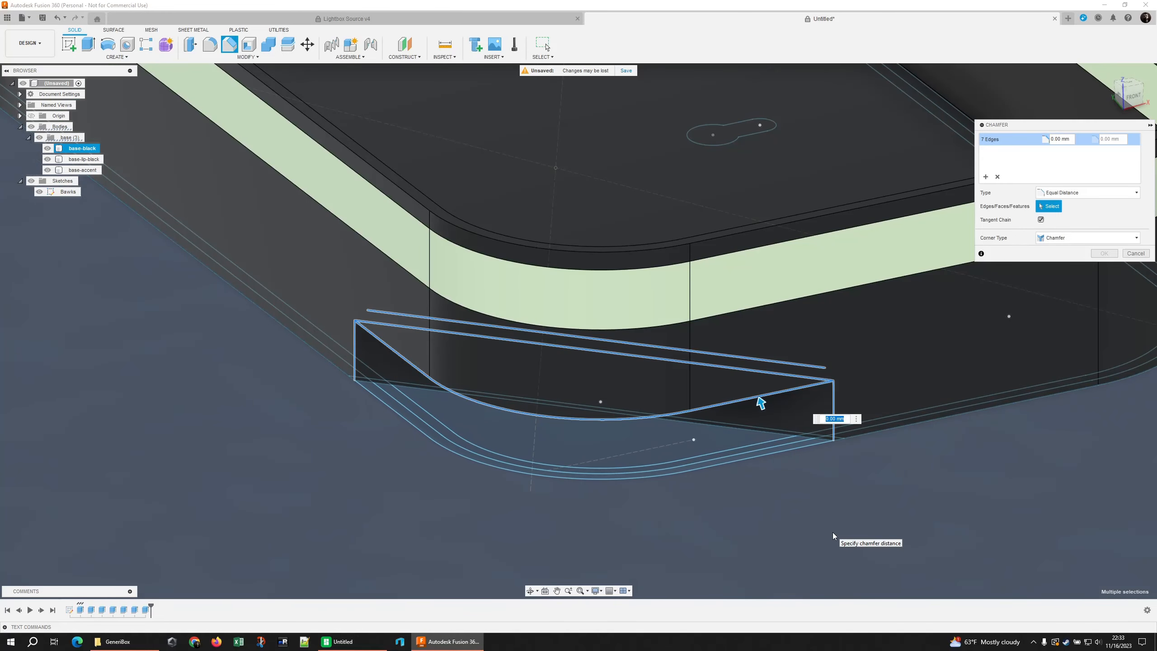
# Set the equal-distance chamfer on the corner recess edges to 1 mm and apply it.
pyautogui.write('1')
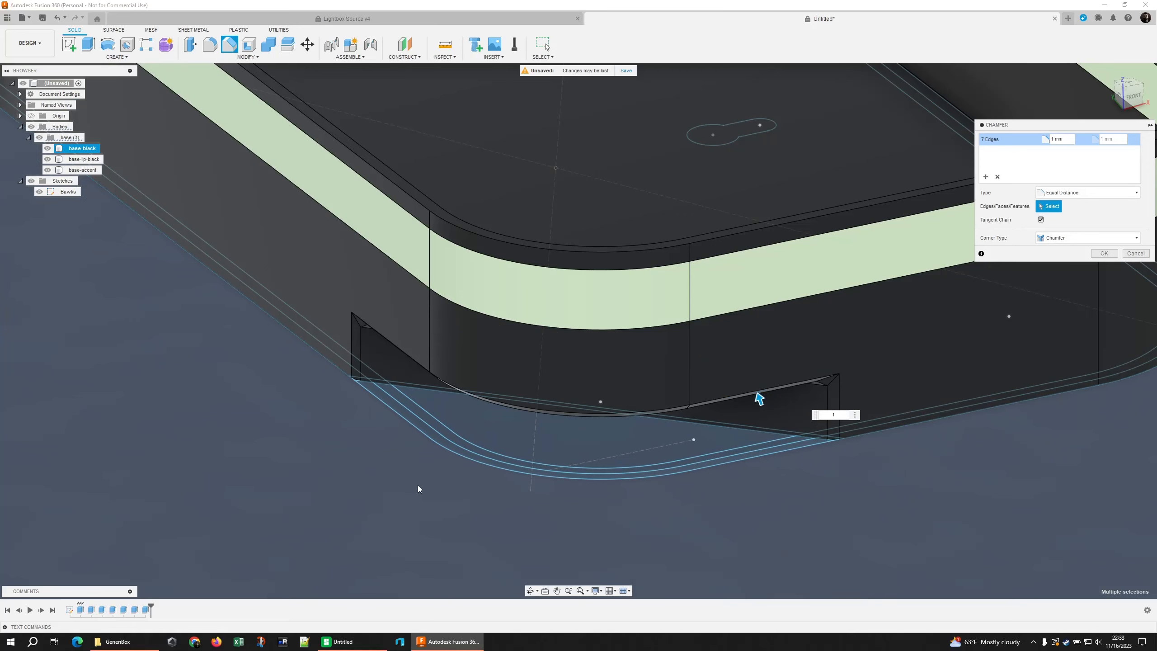
pyautogui.keyDown('shift'); pyautogui.moveTo(418, 485); pyautogui.dragTo(422, 441, button='middle'); pyautogui.keyUp('shift')
pyautogui.keyDown('shift'); pyautogui.moveTo(613, 375); pyautogui.dragTo(594, 333, button='middle'); pyautogui.keyUp('shift')
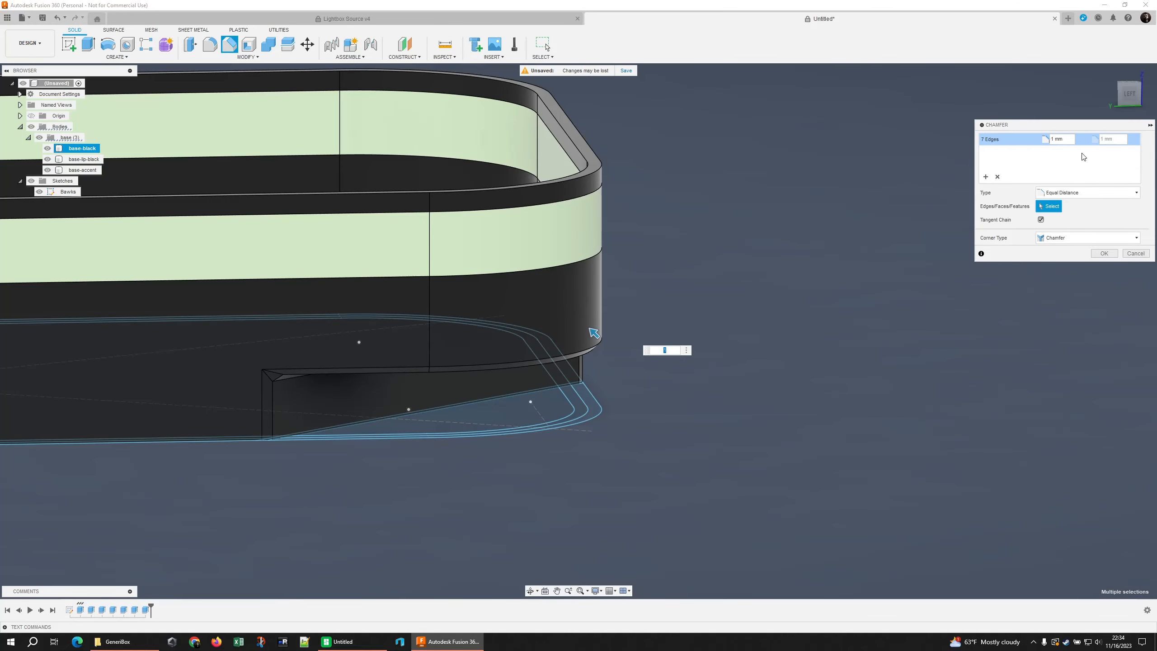
pyautogui.keyDown('shift'); pyautogui.moveTo(601, 405); pyautogui.dragTo(579, 362, button='middle'); pyautogui.keyUp('shift')
pyautogui.scroll(5, 594, 332)
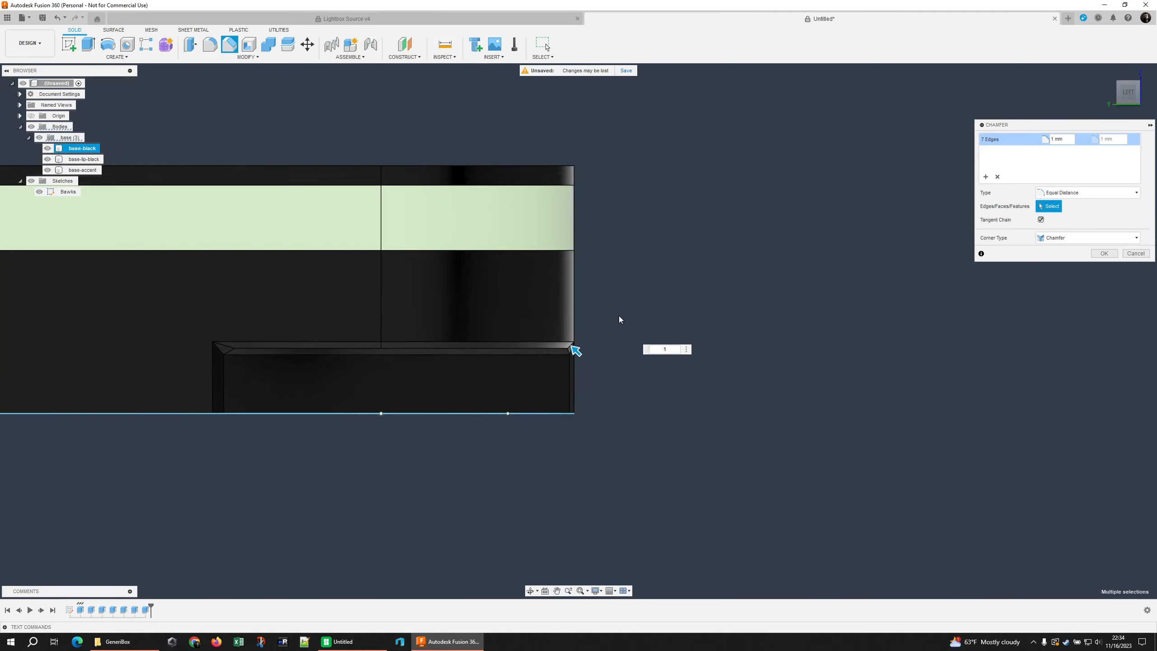
pyautogui.scroll(3, 592, 337)
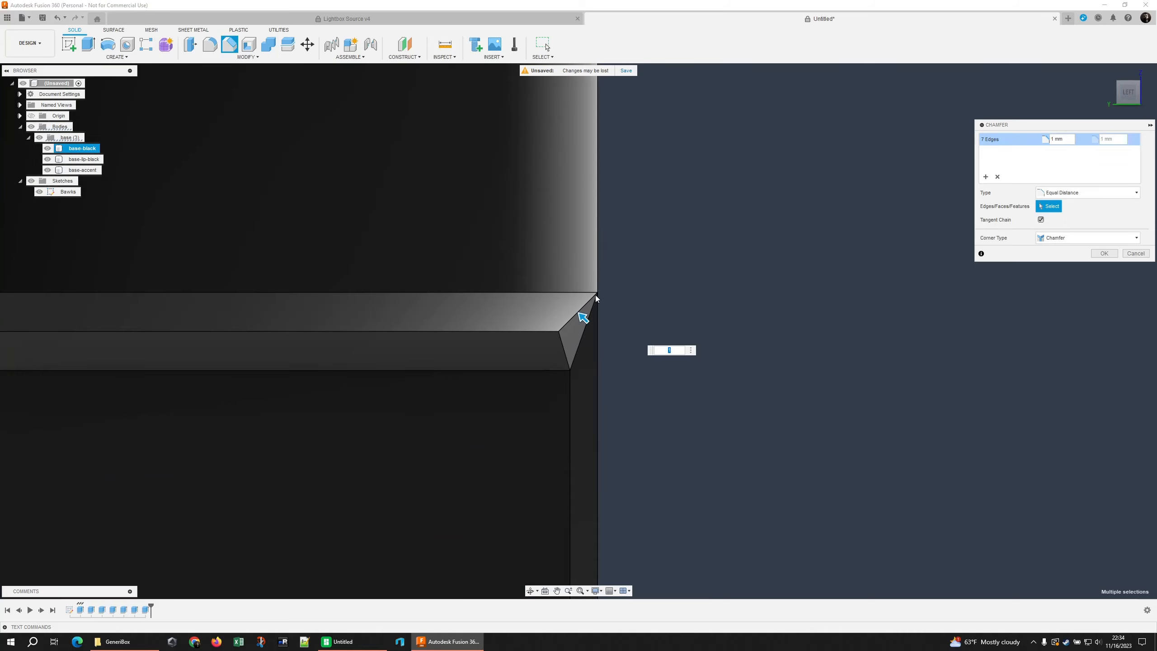
pyautogui.keyDown('shift'); pyautogui.moveTo(466, 310); pyautogui.dragTo(461, 291, button='middle'); pyautogui.keyUp('shift')
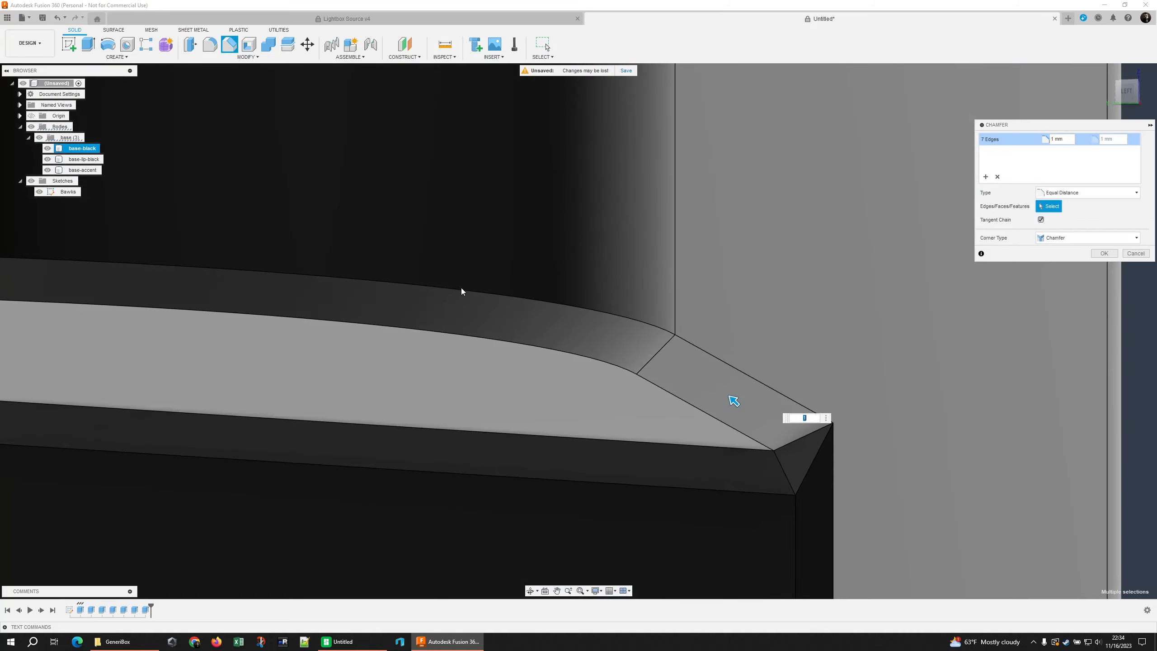
pyautogui.keyDown('shift'); pyautogui.moveTo(733, 400); pyautogui.dragTo(659, 365, button='middle'); pyautogui.keyUp('shift')
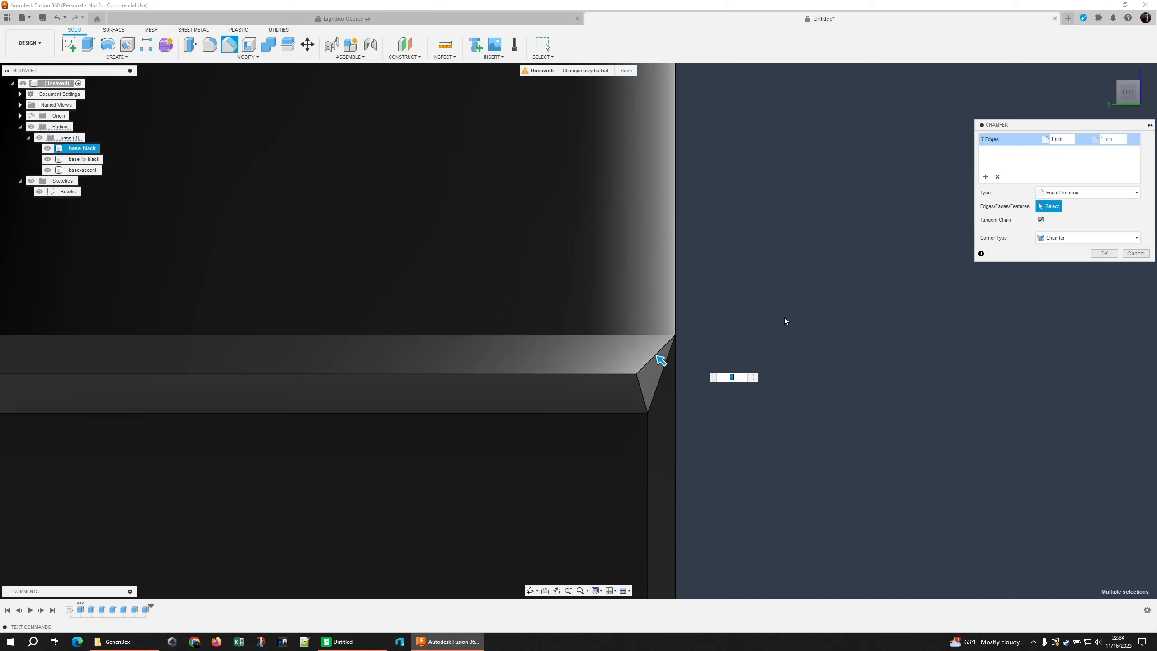
pyautogui.scroll(-3, 785, 320)
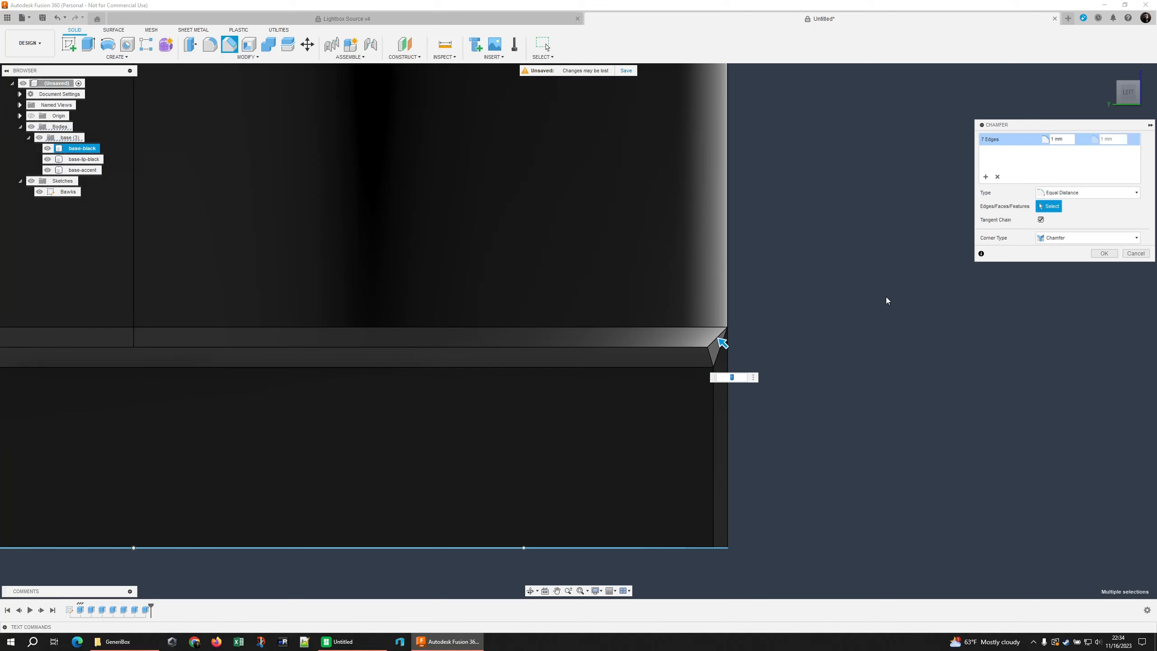
pyautogui.click(1099, 256)
# Extrude the two keyhole sketch profiles about 6 mm upward as a cut through the base floor.
pyautogui.keyDown('shift'); pyautogui.moveTo(1002, 291); pyautogui.dragTo(819, 483, button='middle'); pyautogui.keyUp('shift')
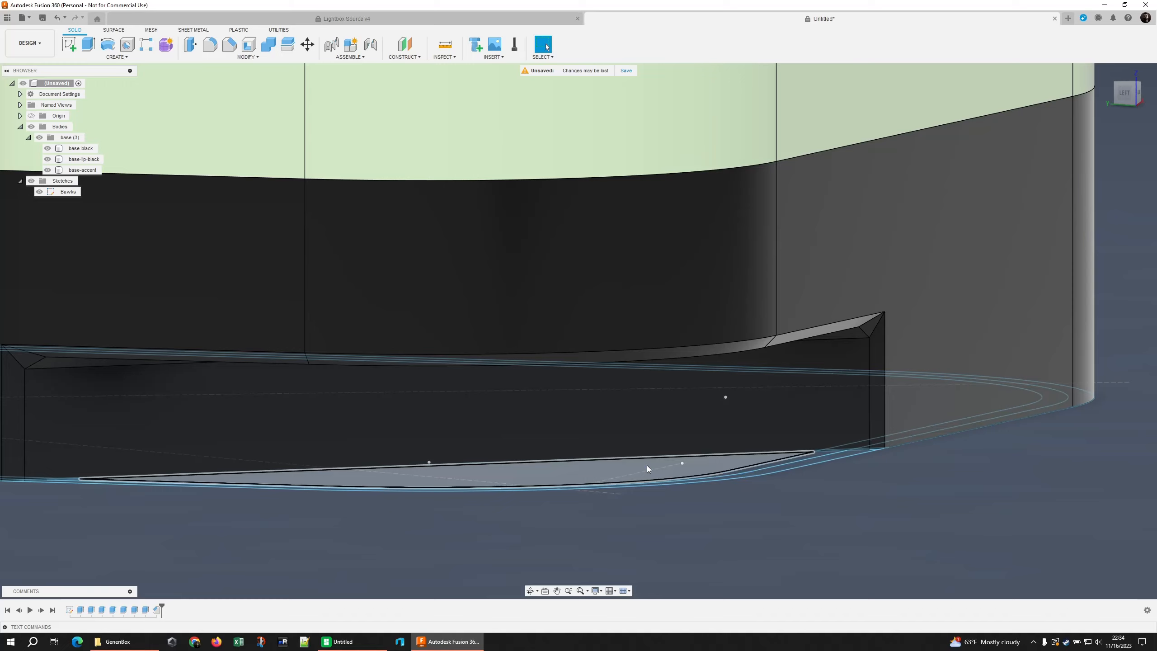
pyautogui.scroll(-2, 619, 448)
pyautogui.scroll(-3, 617, 449)
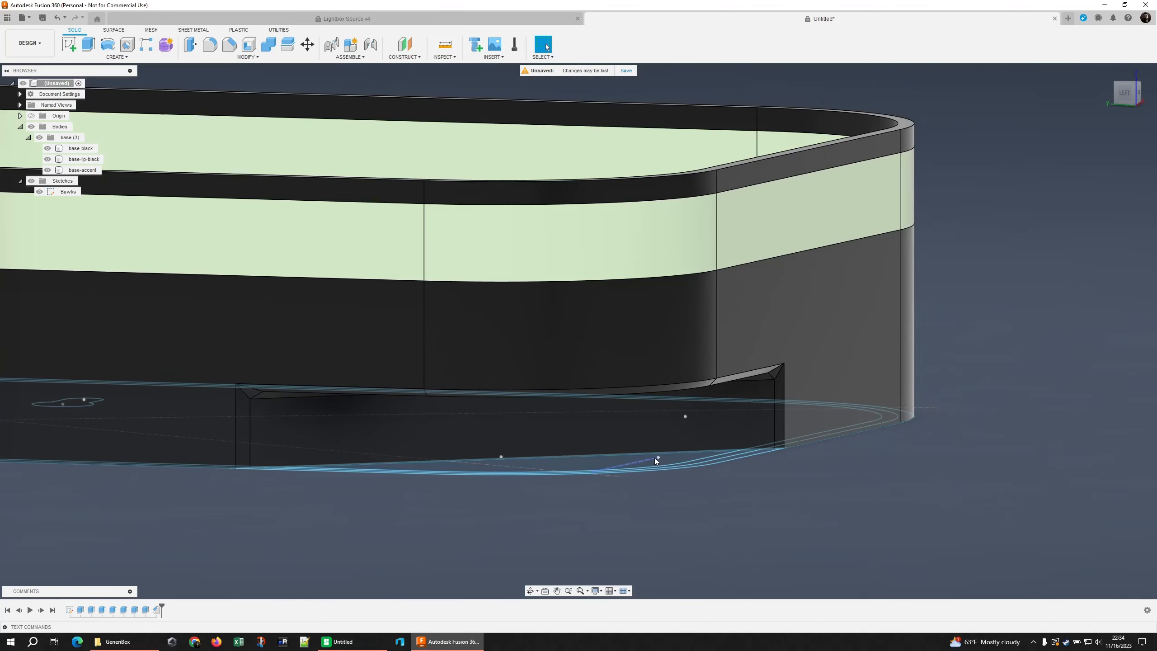
pyautogui.keyDown('shift'); pyautogui.moveTo(654, 457); pyautogui.dragTo(528, 459, button='middle'); pyautogui.keyUp('shift')
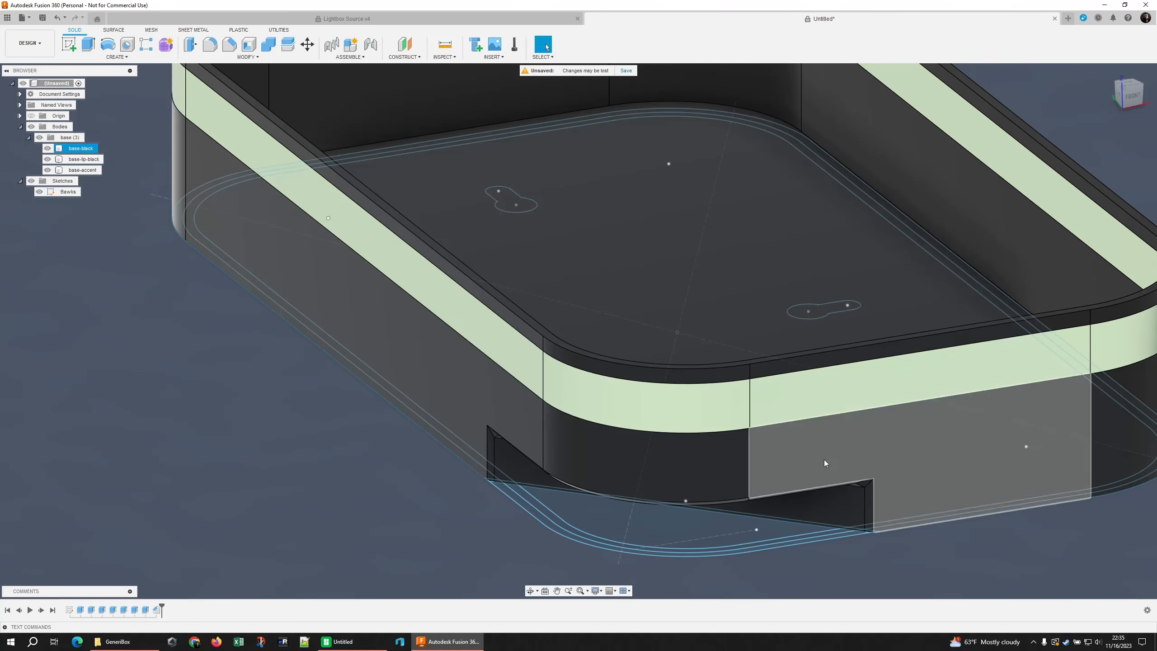
pyautogui.moveTo(824, 524)
pyautogui.keyDown('shift'); pyautogui.mouseDown(button='middle')
pyautogui.moveTo(819, 454)
pyautogui.moveTo(785, 361)
pyautogui.moveTo(634, 93)
pyautogui.moveTo(634, 50)
pyautogui.mouseUp(button='middle'); pyautogui.keyUp('shift')
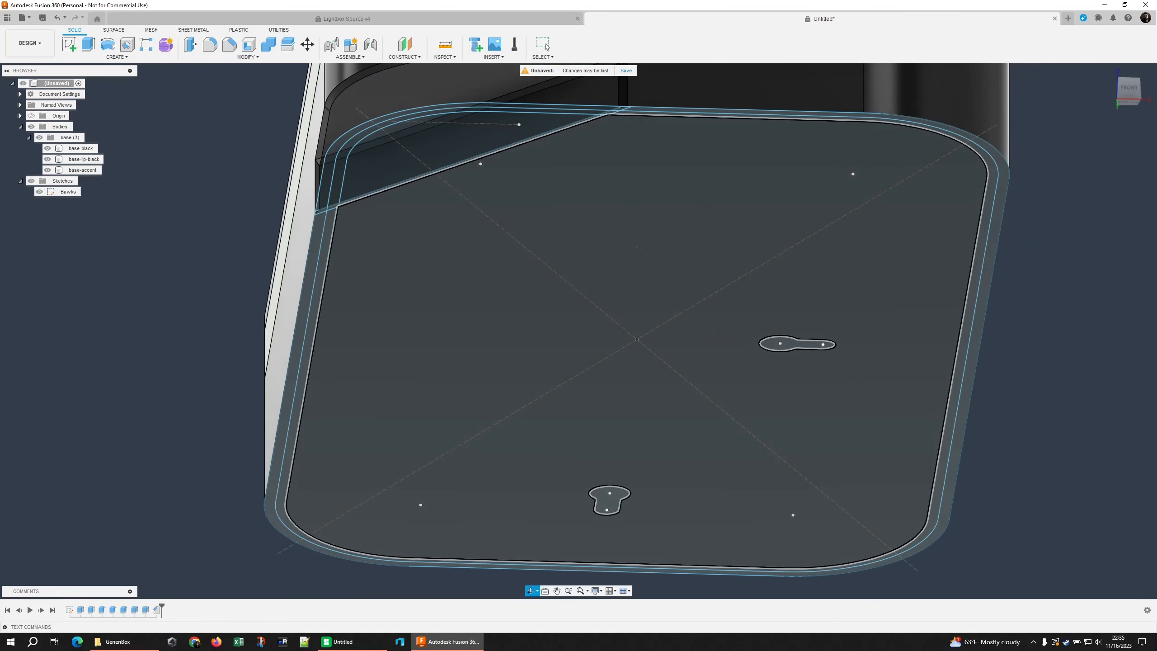
pyautogui.click(784, 345)
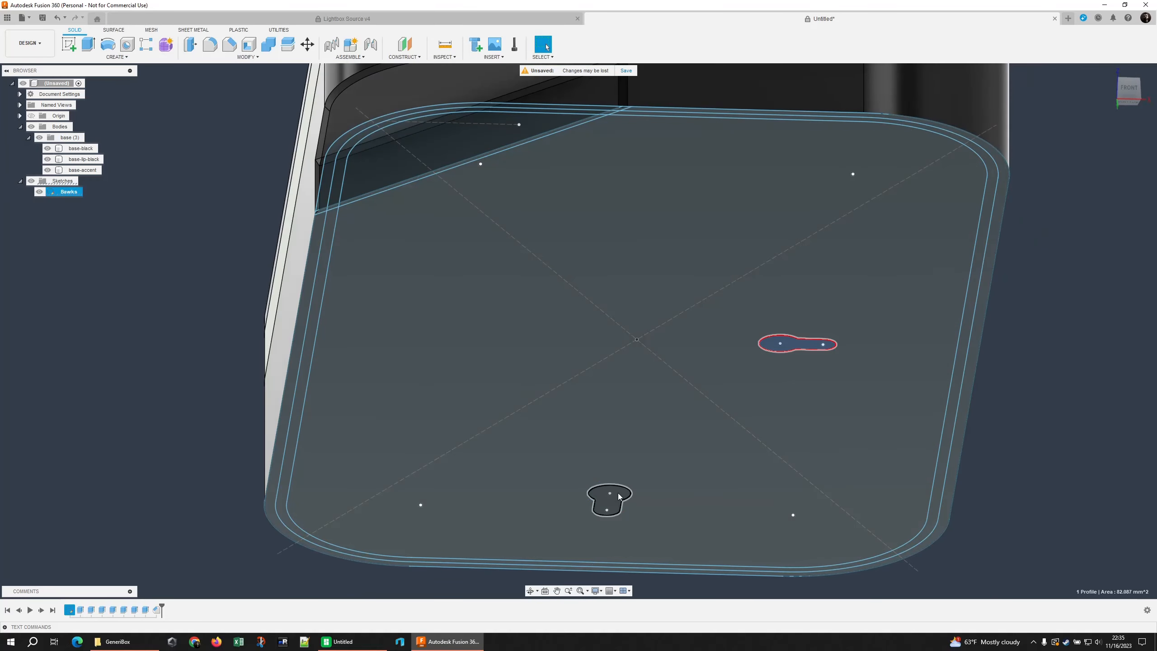
pyautogui.click(619, 496)
pyautogui.press('e')
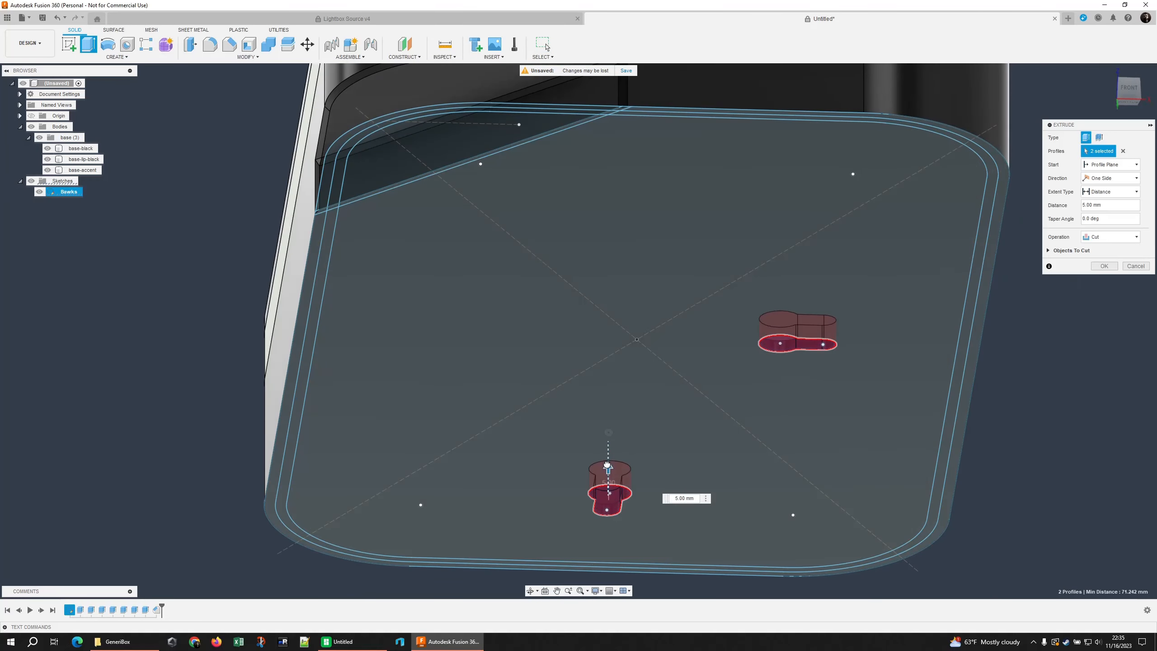
pyautogui.moveTo(607, 465); pyautogui.dragTo(608, 460)
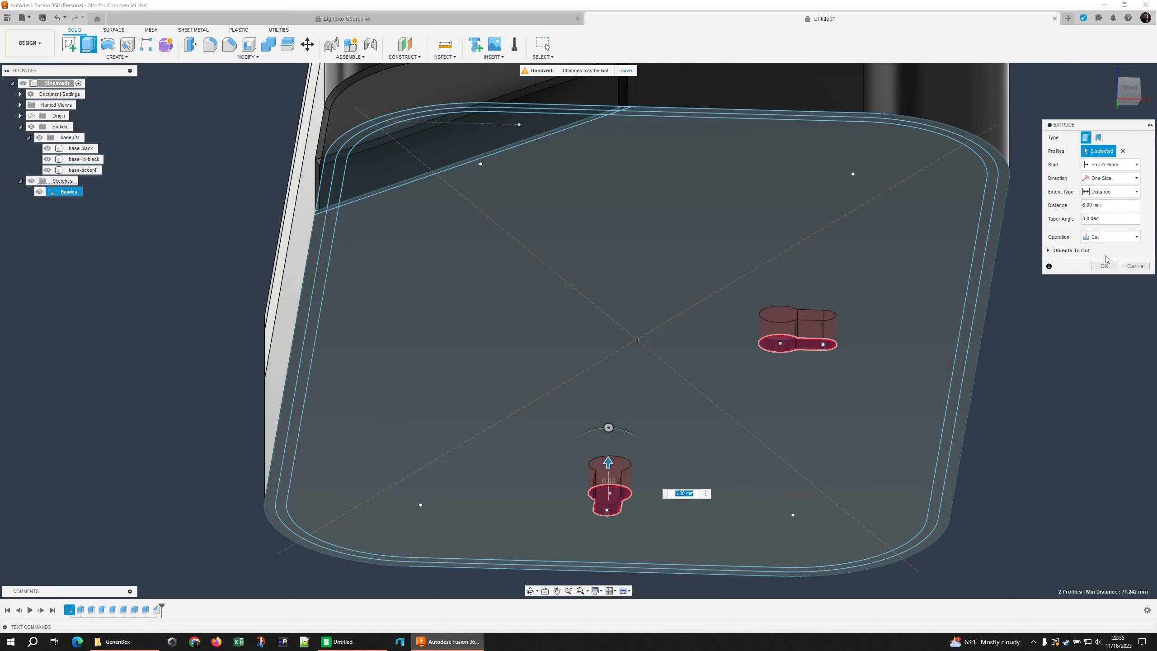
pyautogui.click(1104, 266)
# Hide the Bawks sketch so that only the base bodies are shown.
pyautogui.keyDown('shift'); pyautogui.moveTo(1106, 269); pyautogui.dragTo(900, 397, button='middle'); pyautogui.keyUp('shift')
pyautogui.scroll(-1, 987, 327)
pyautogui.keyDown('shift'); pyautogui.moveTo(1068, 314); pyautogui.dragTo(962, 369, button='middle'); pyautogui.keyUp('shift')
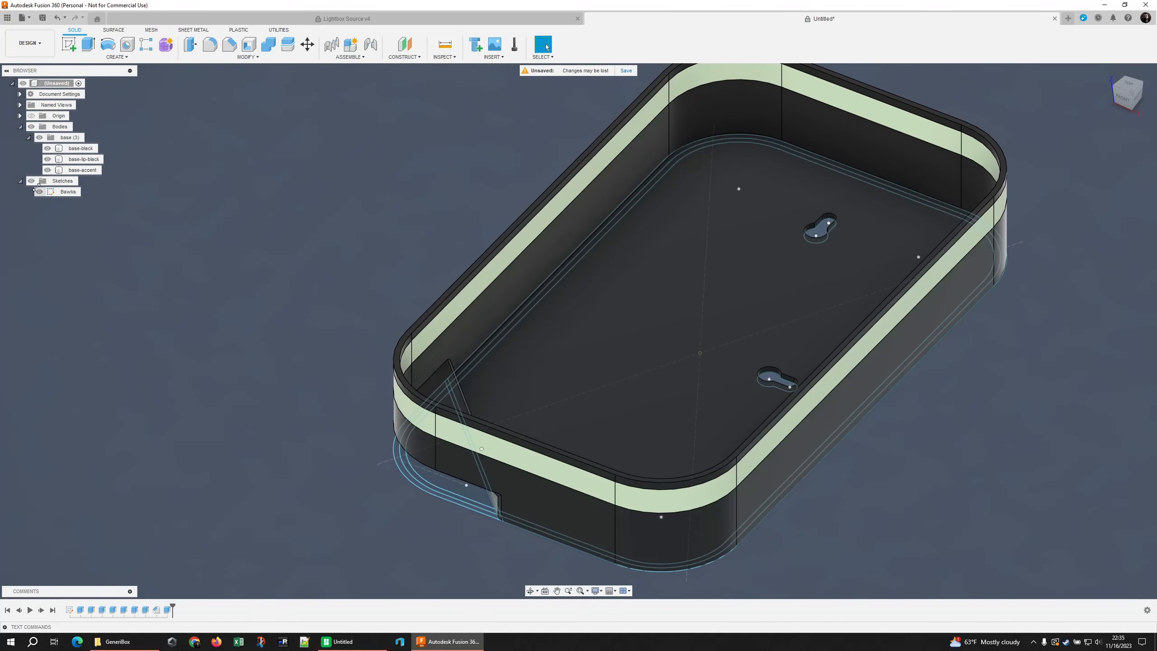
pyautogui.click(39, 192)
pyautogui.keyDown('shift'); pyautogui.moveTo(273, 227); pyautogui.dragTo(321, 249, button='middle'); pyautogui.keyUp('shift')
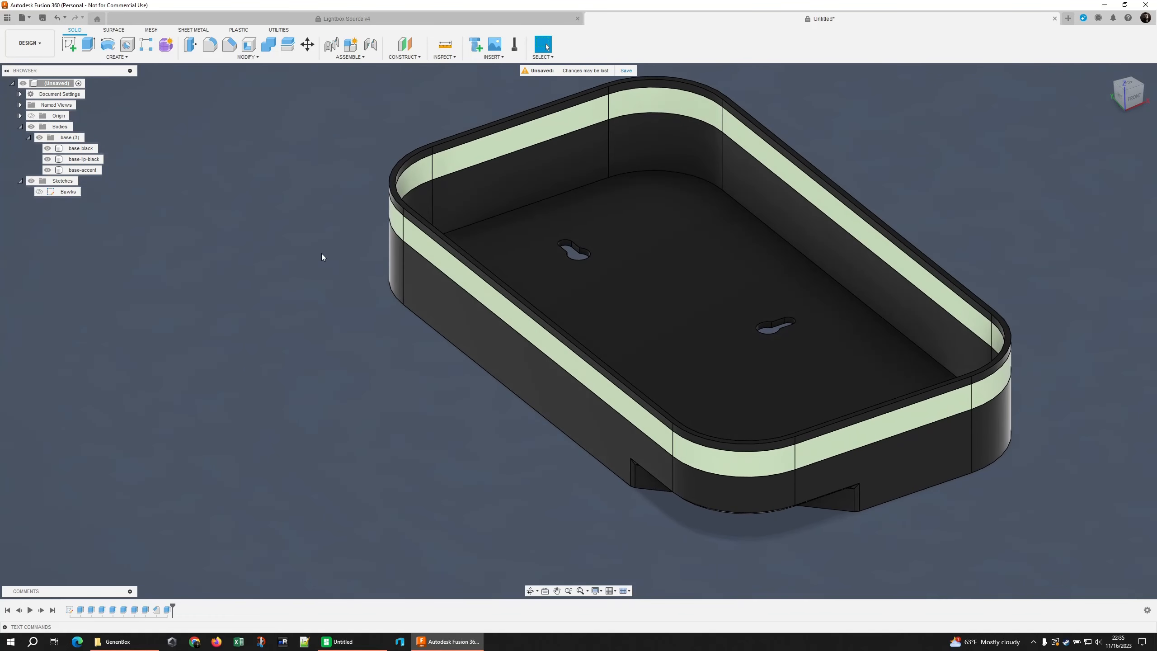
# Extrude the base's floor face by -0.28*2 mm as a cut.
pyautogui.click(407, 295)
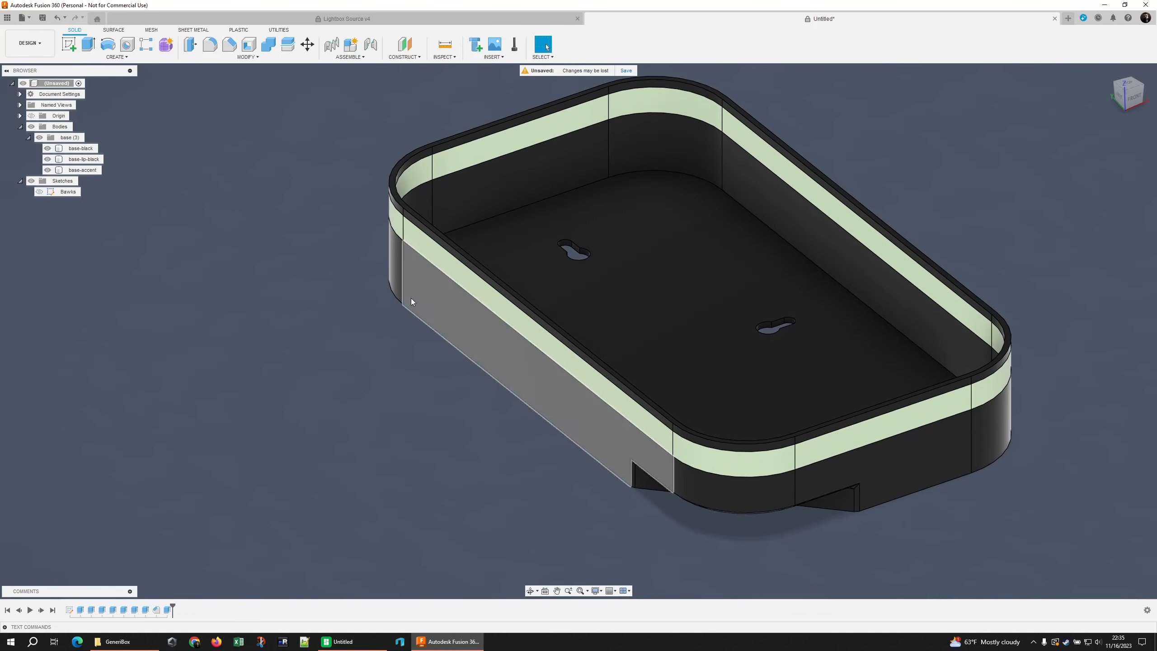
pyautogui.moveTo(407, 295); pyautogui.dragTo(259, 322, button='middle')
pyautogui.keyDown('shift'); pyautogui.moveTo(893, 308); pyautogui.dragTo(777, 341, button='middle'); pyautogui.keyUp('shift')
pyautogui.click(591, 324)
pyautogui.keyDown('shift'); pyautogui.moveTo(602, 348); pyautogui.dragTo(679, 325, button='middle'); pyautogui.keyUp('shift')
pyautogui.press('e')
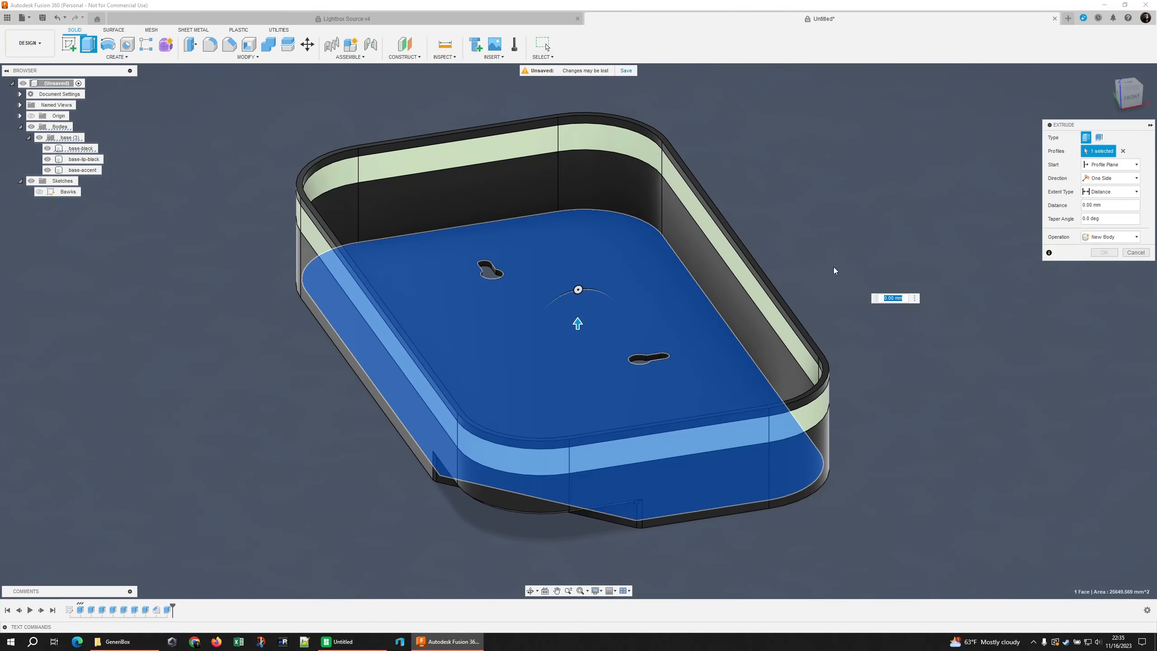
pyautogui.write('-')
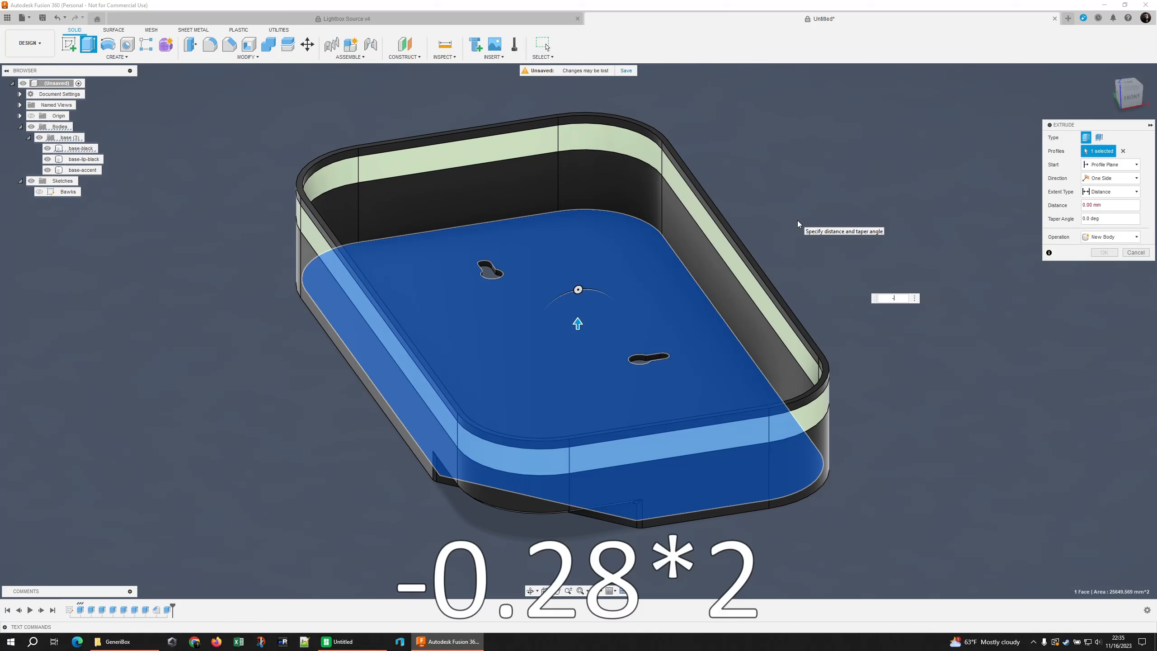
pyautogui.write('0.28*2')
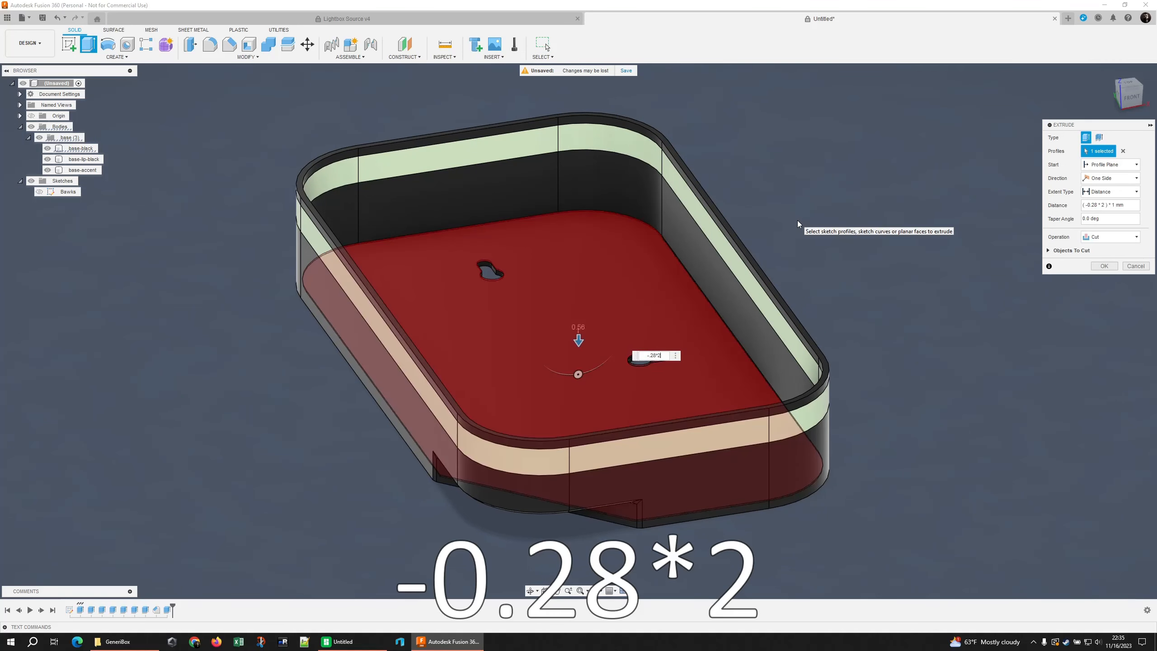
pyautogui.press('Return')
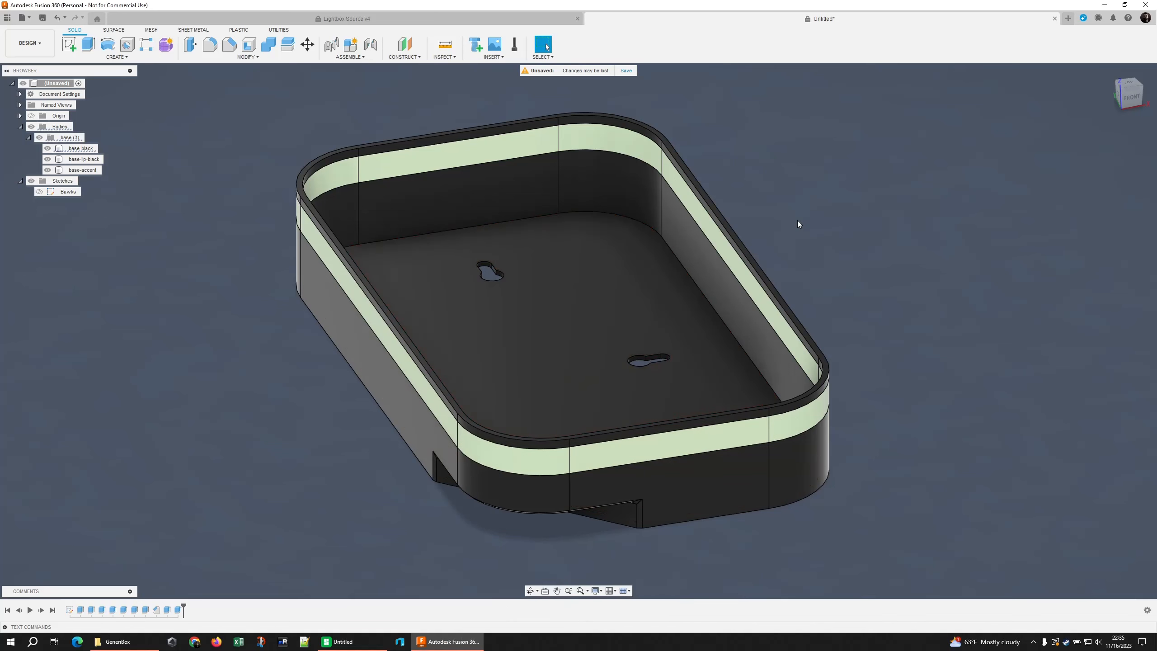
# Extrude the recessed floor face by 0.28-2 mm as a new body.
pyautogui.click(587, 328)
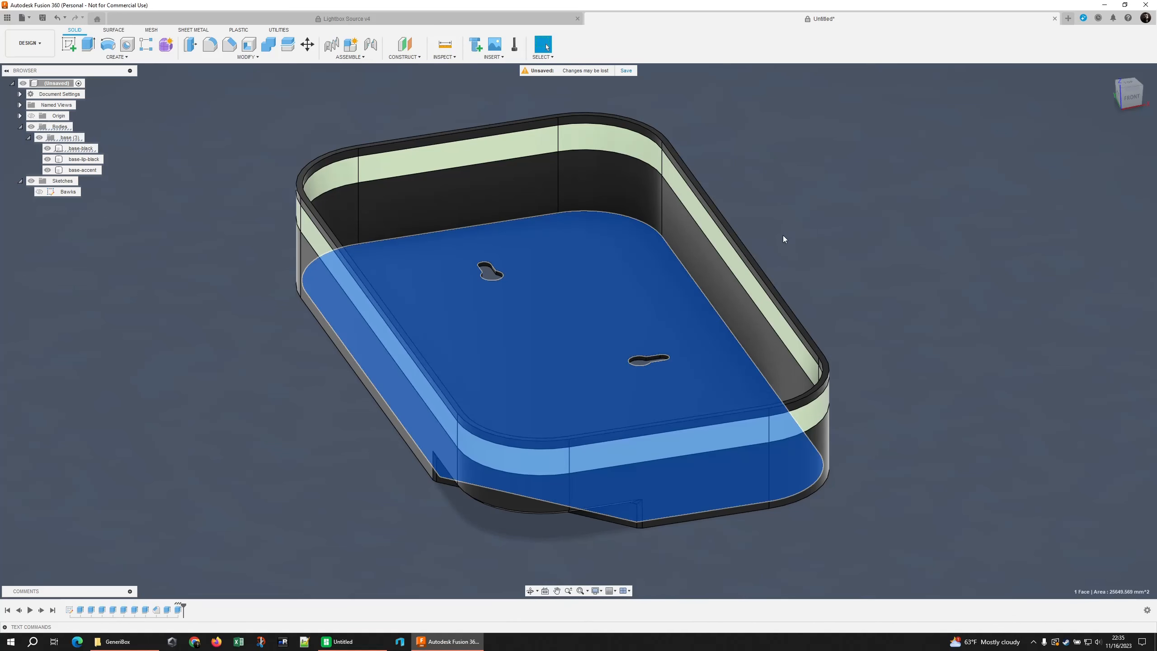
pyautogui.press('e')
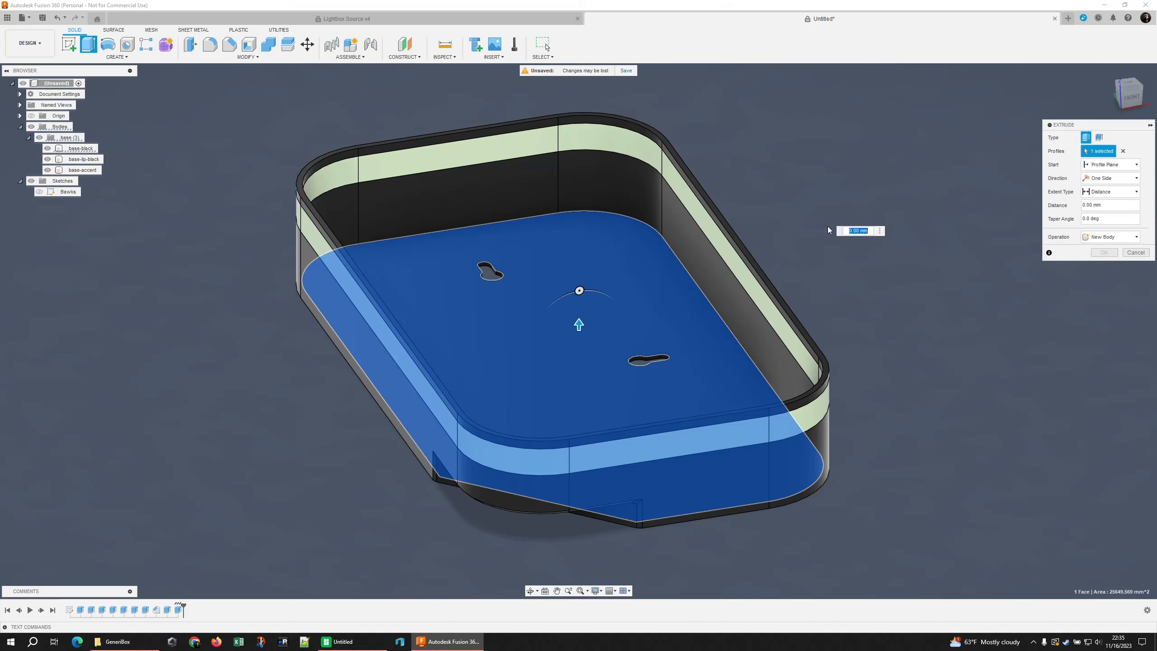
pyautogui.write('.28-')
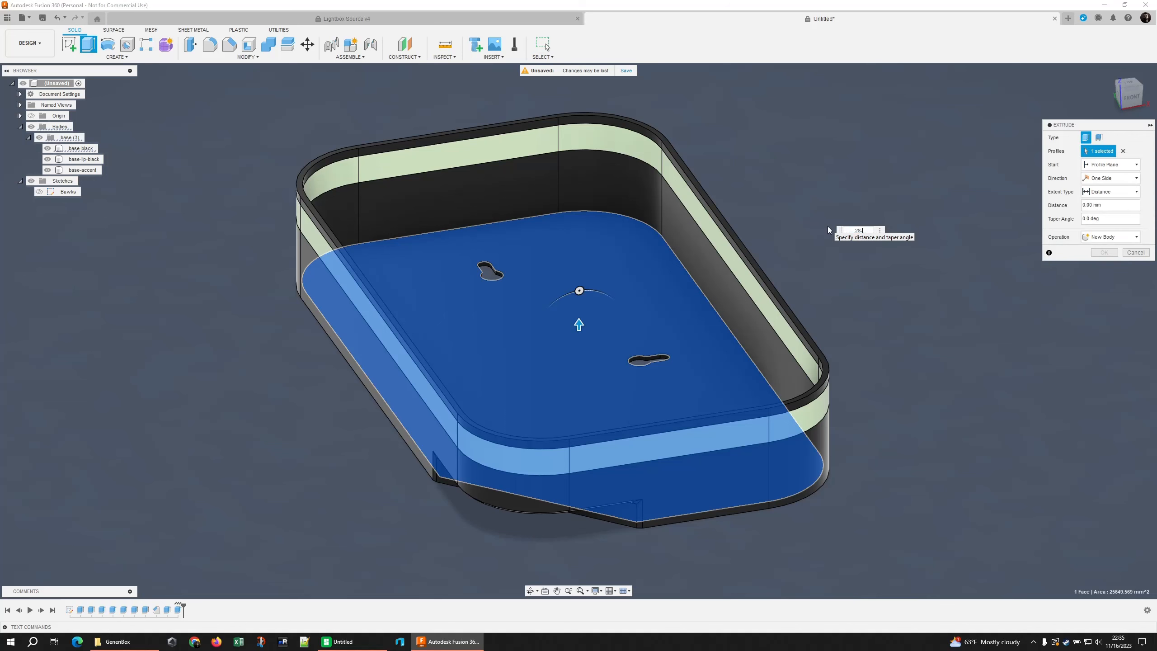
pyautogui.write('2')
pyautogui.click(1111, 236)
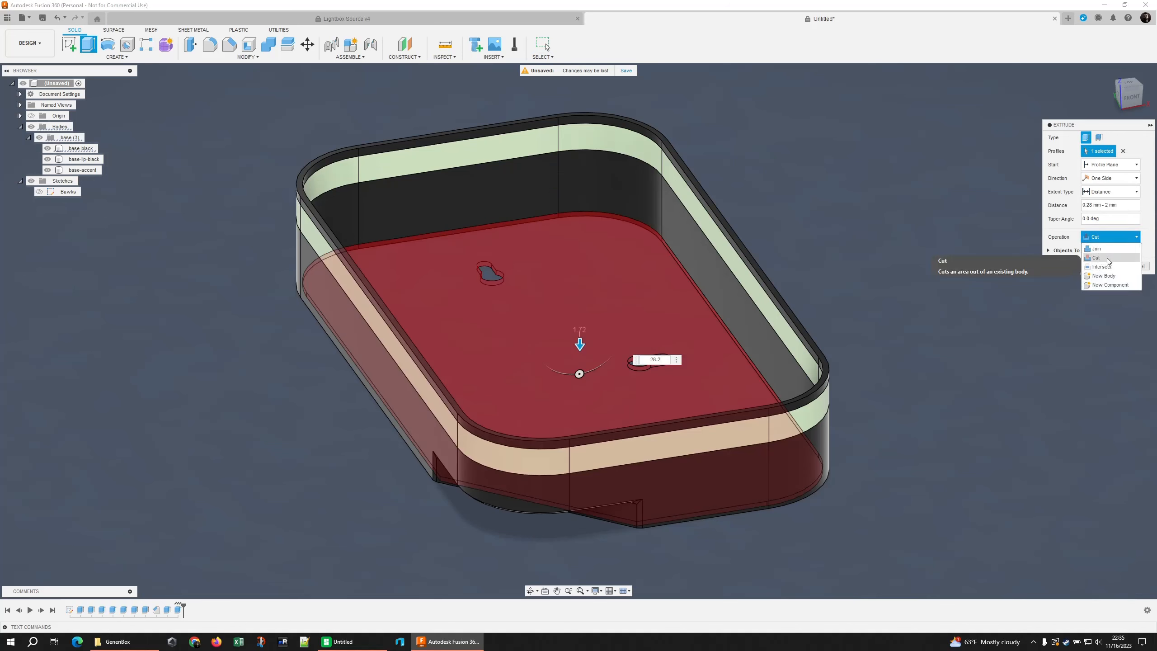
pyautogui.click(1102, 276)
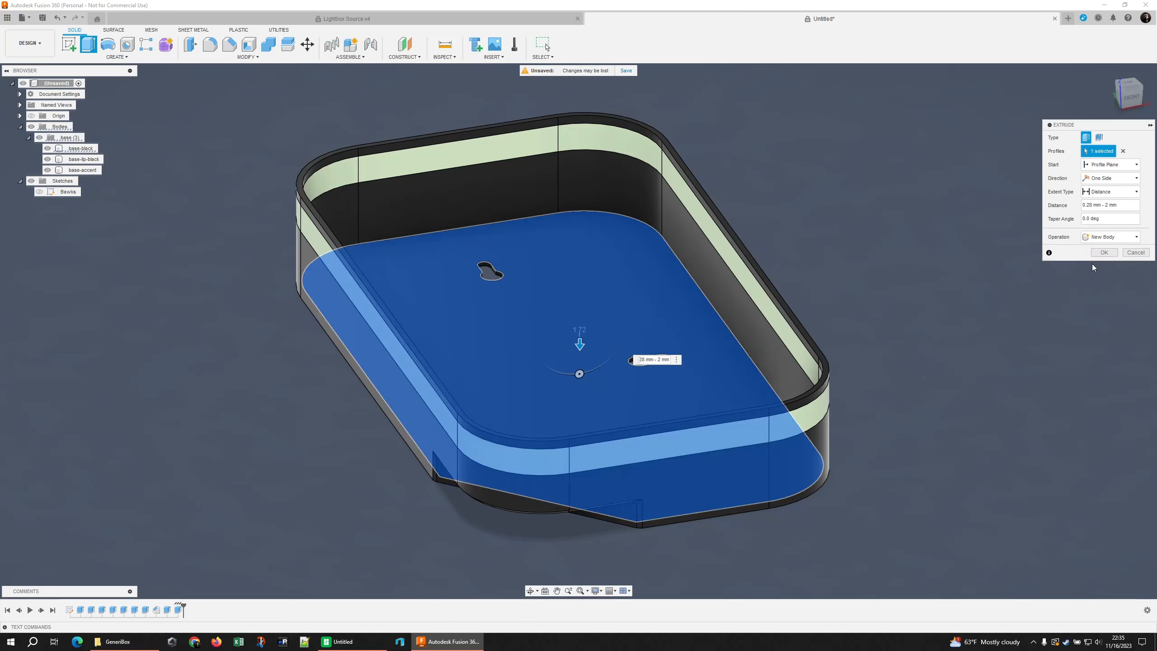
pyautogui.click(1100, 253)
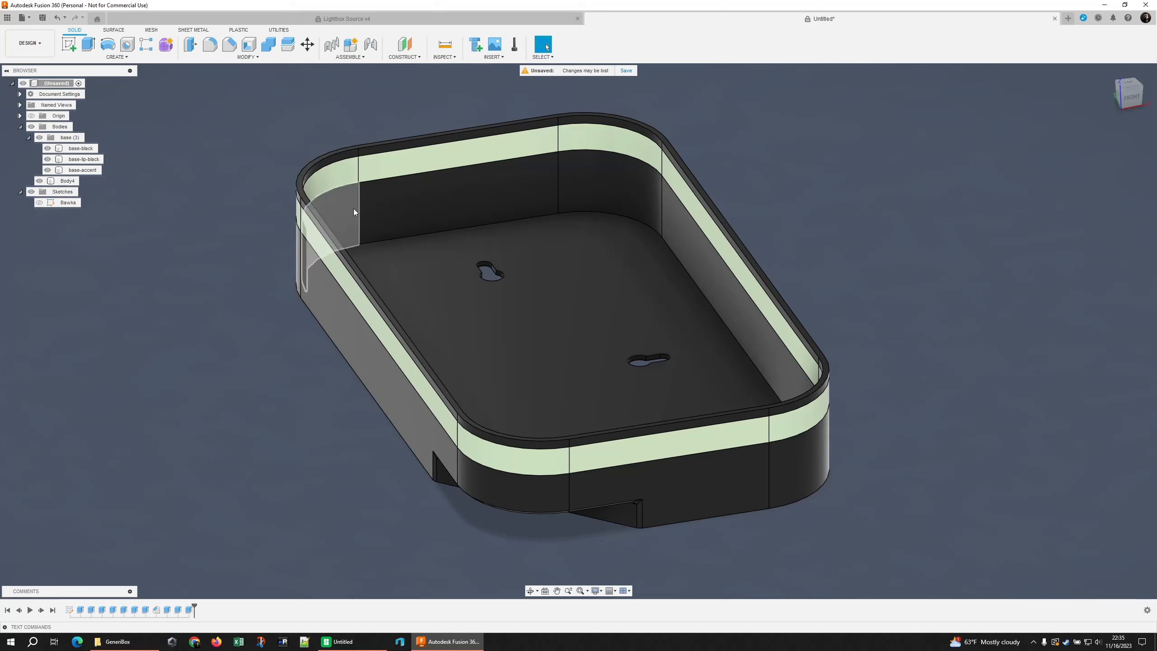
pyautogui.hotkey('ctrl', 'z')
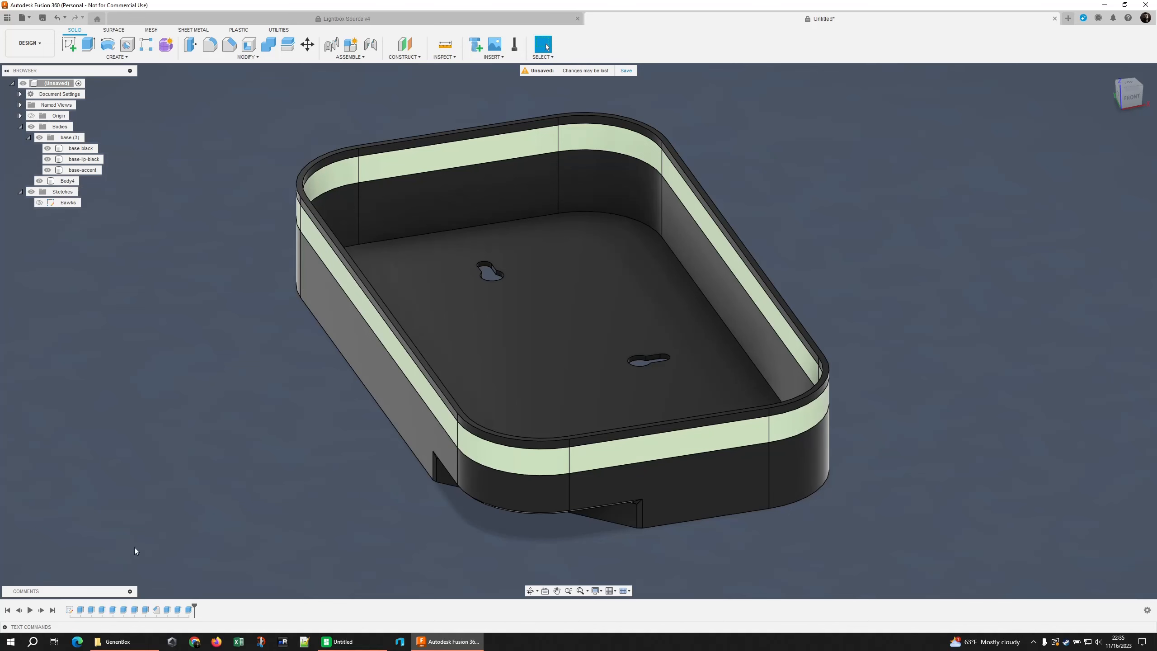
pyautogui.rightClick(178, 610)
pyautogui.click(212, 543)
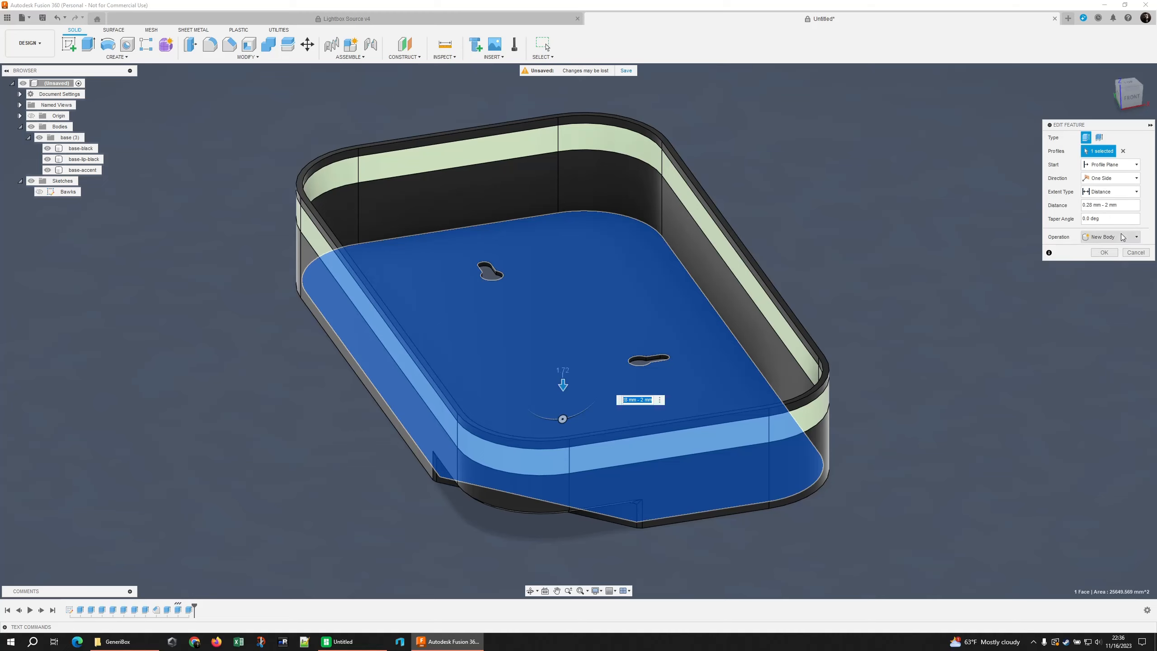
pyautogui.click(1136, 252)
# Move Body4 into the base group and rename it base-reflector.
pyautogui.keyDown('shift'); pyautogui.moveTo(1048, 282); pyautogui.dragTo(32, 221, button='middle'); pyautogui.keyUp('shift')
pyautogui.click(67, 180)
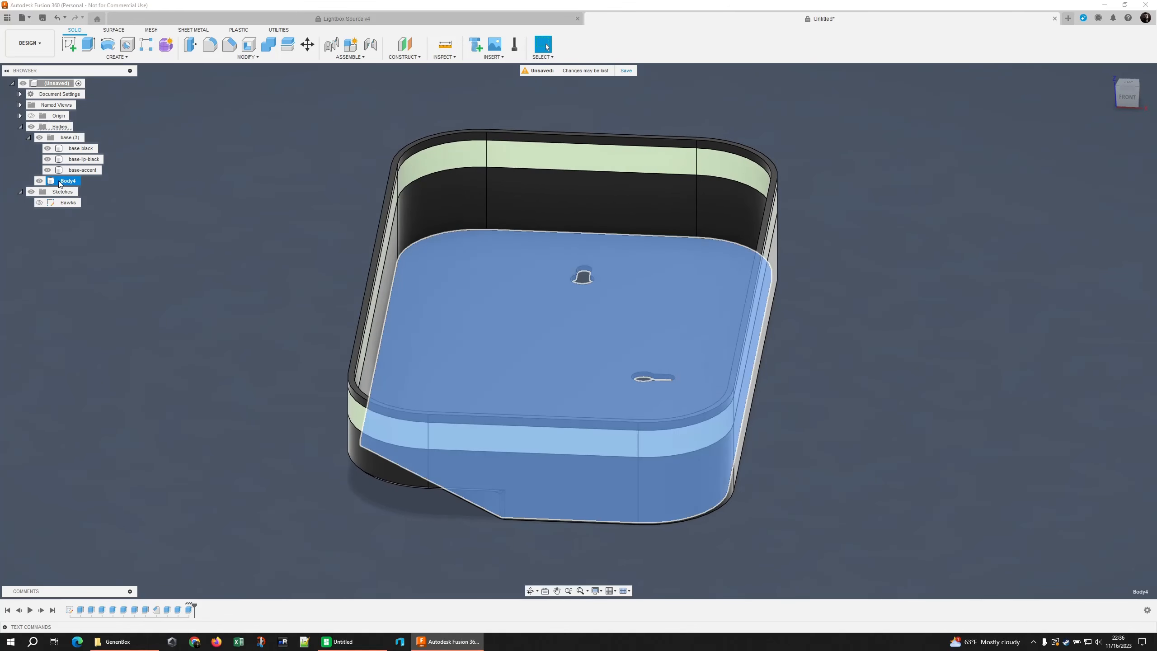
pyautogui.moveTo(60, 183); pyautogui.dragTo(68, 138)
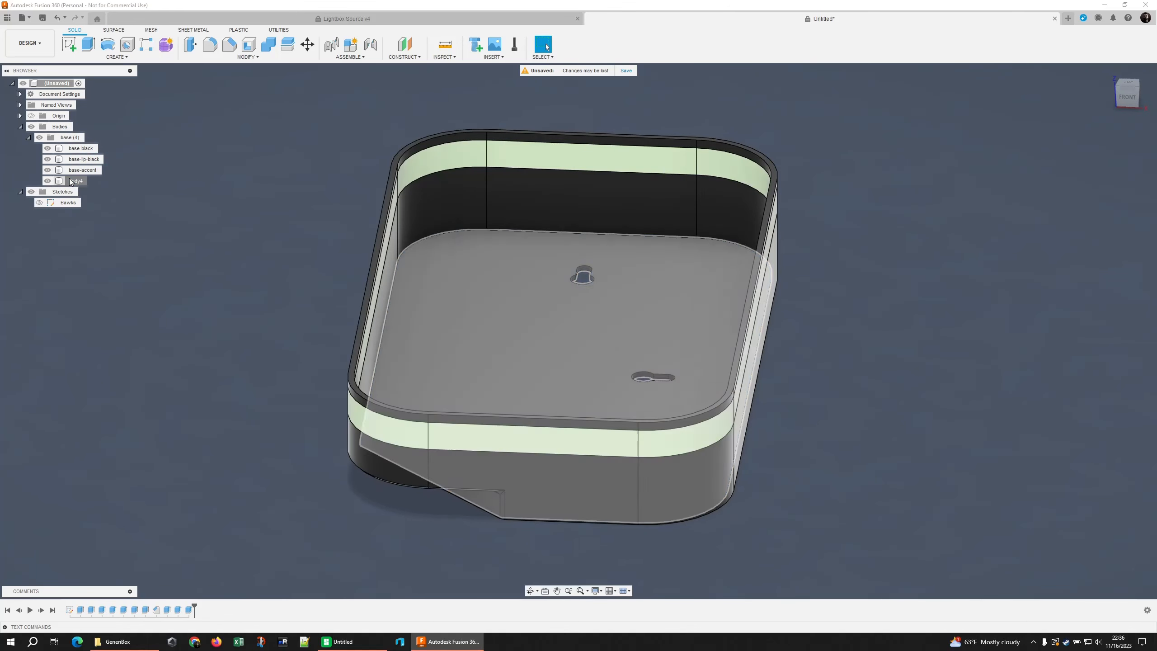
pyautogui.doubleClick(71, 180)
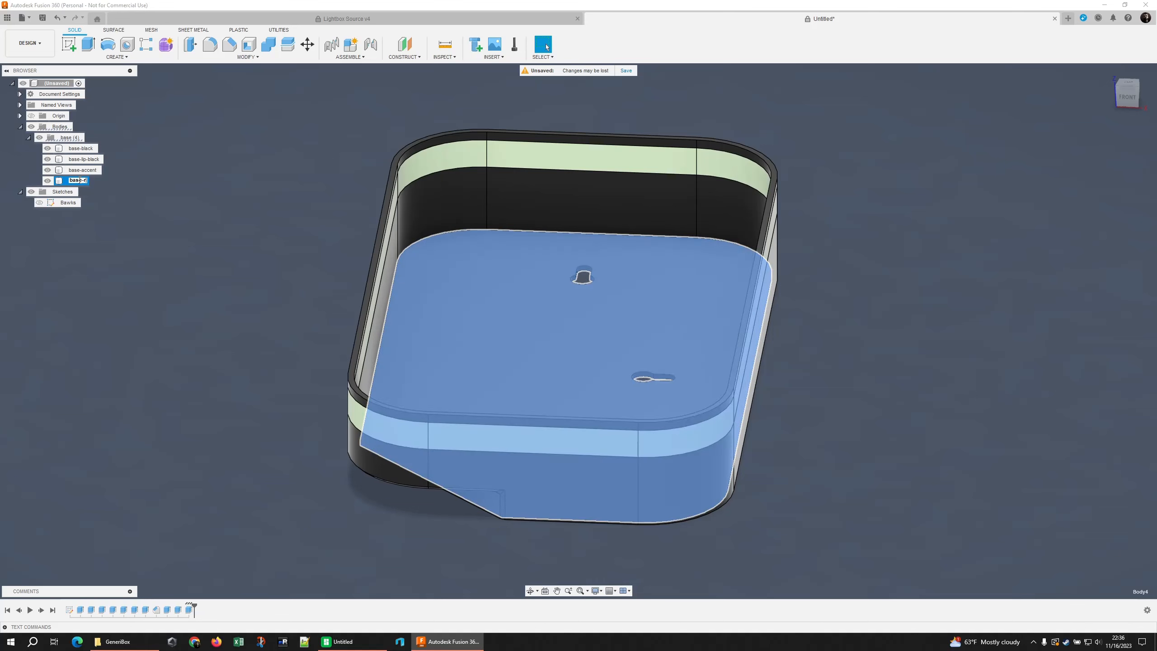
pyautogui.write('base-reflector')
pyautogui.press('Return')
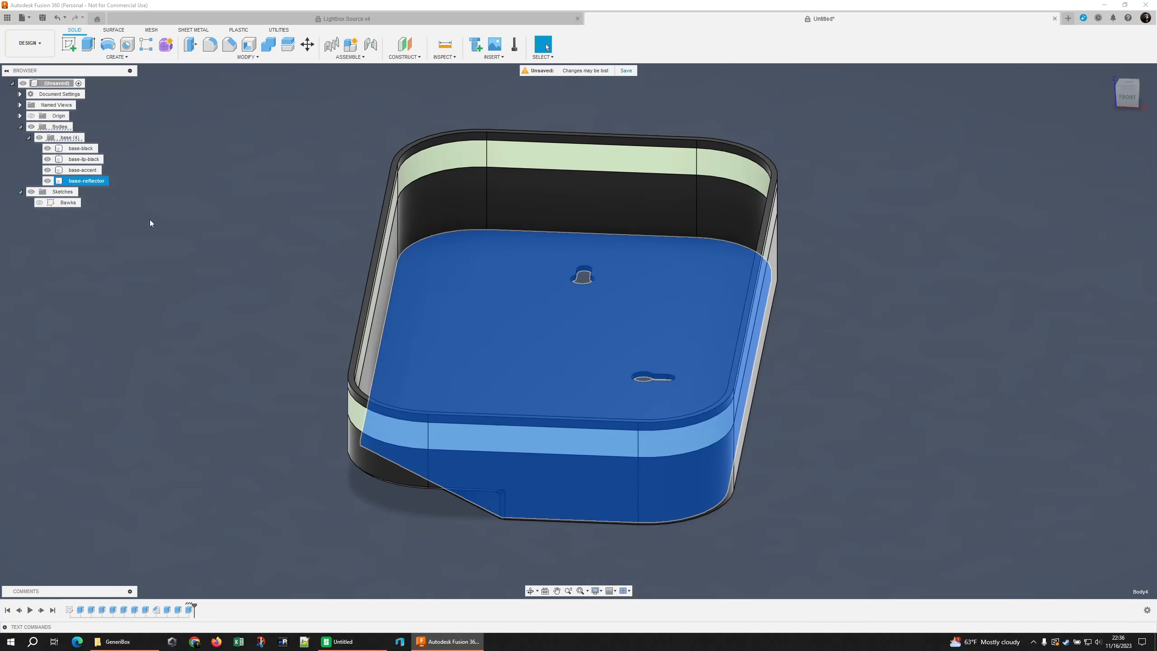
pyautogui.click(177, 320)
# Apply the eSun PLA+ White appearance to the base-reflector body.
pyautogui.keyDown('shift'); pyautogui.moveTo(177, 320); pyautogui.dragTo(211, 339, button='middle'); pyautogui.keyUp('shift')
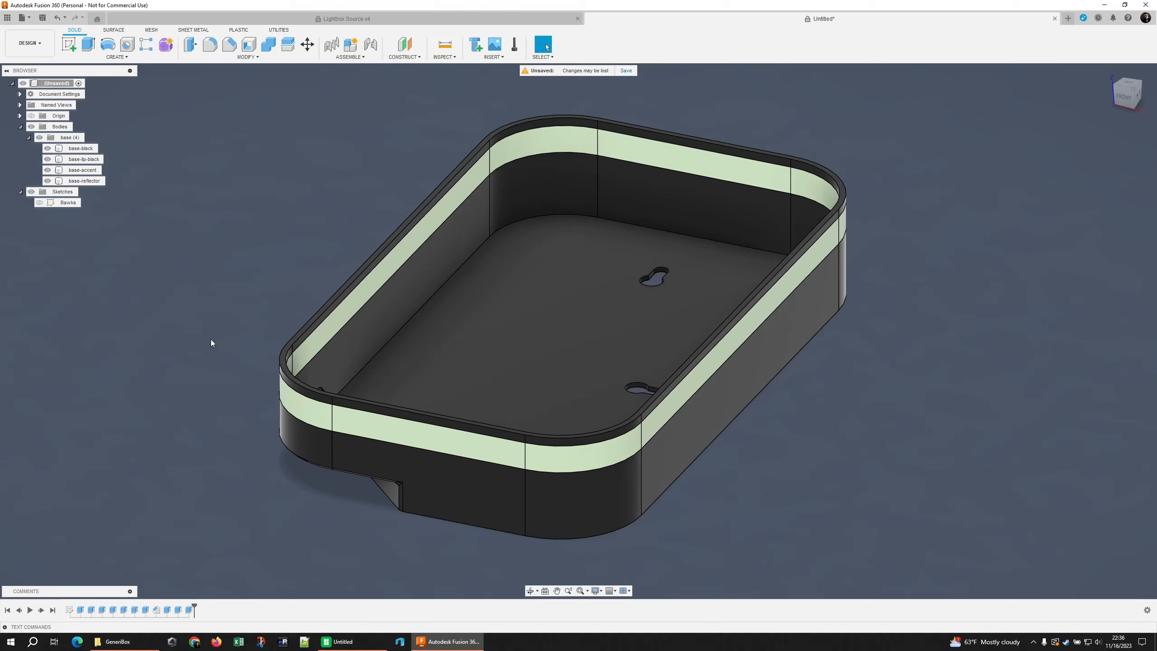
pyautogui.press('a')
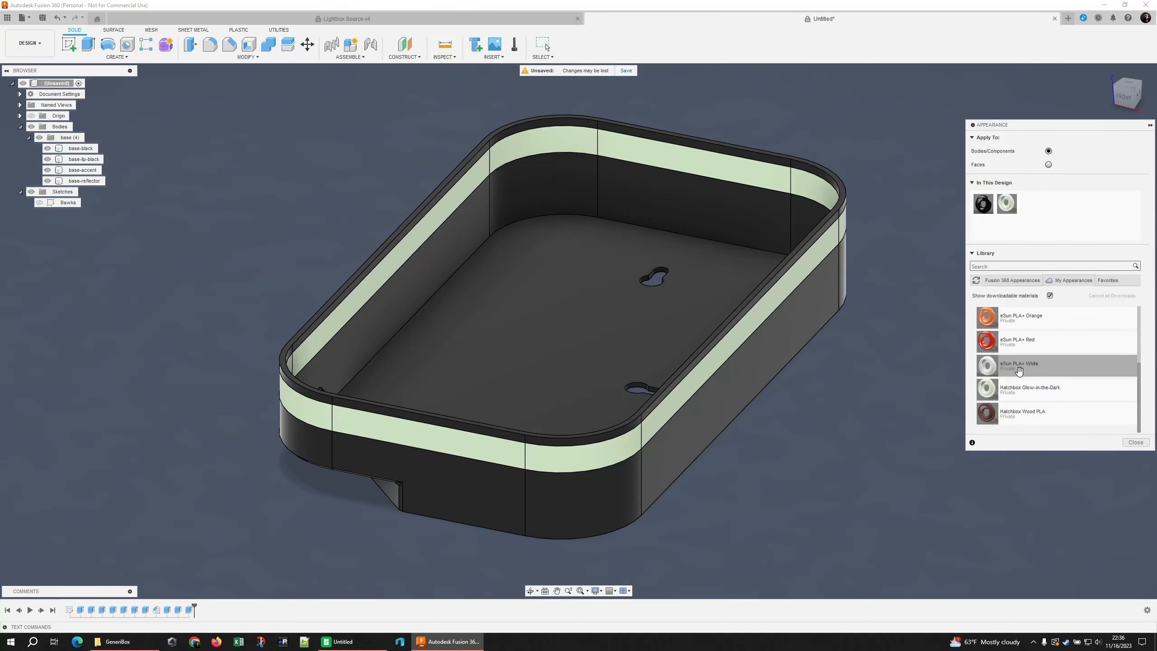
pyautogui.moveTo(1019, 371); pyautogui.dragTo(602, 318)
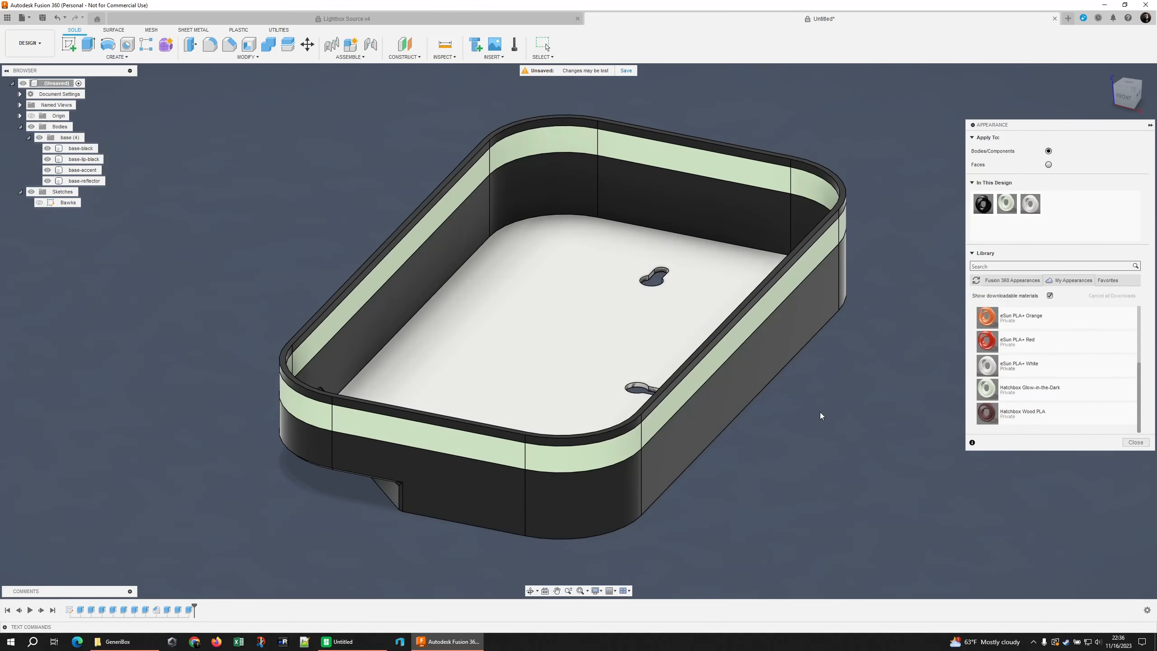
pyautogui.moveTo(819, 416)
pyautogui.keyDown('shift'); pyautogui.mouseDown(button='middle')
pyautogui.moveTo(826, 370)
pyautogui.moveTo(840, 414)
pyautogui.mouseUp(button='middle'); pyautogui.keyUp('shift')
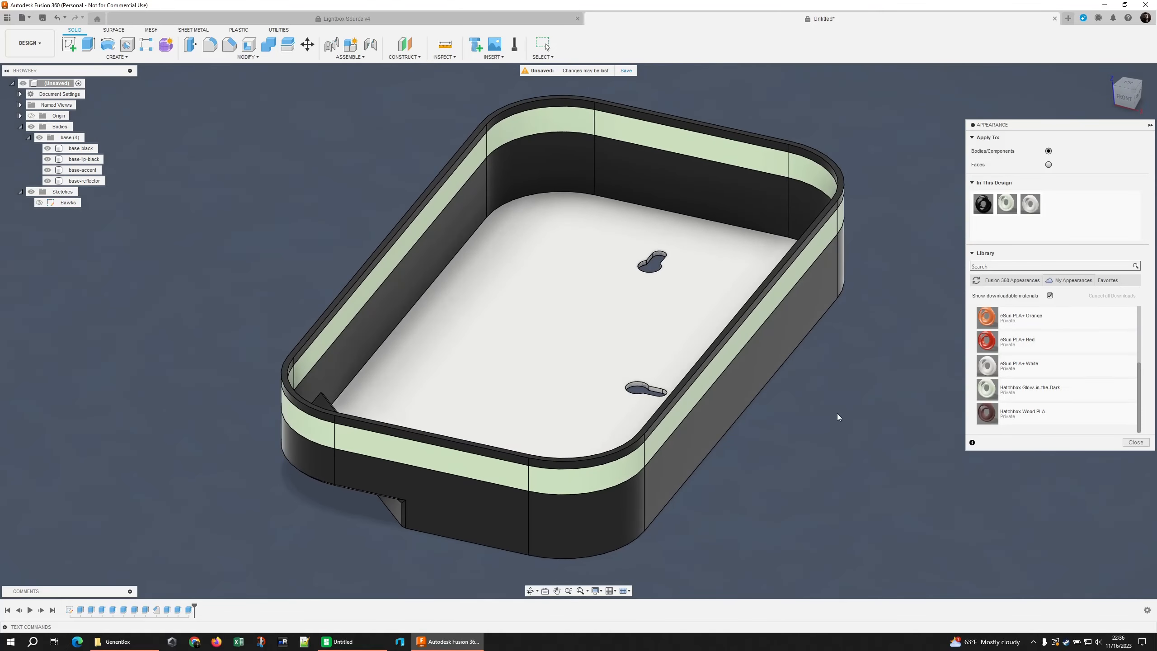
pyautogui.click(1135, 443)
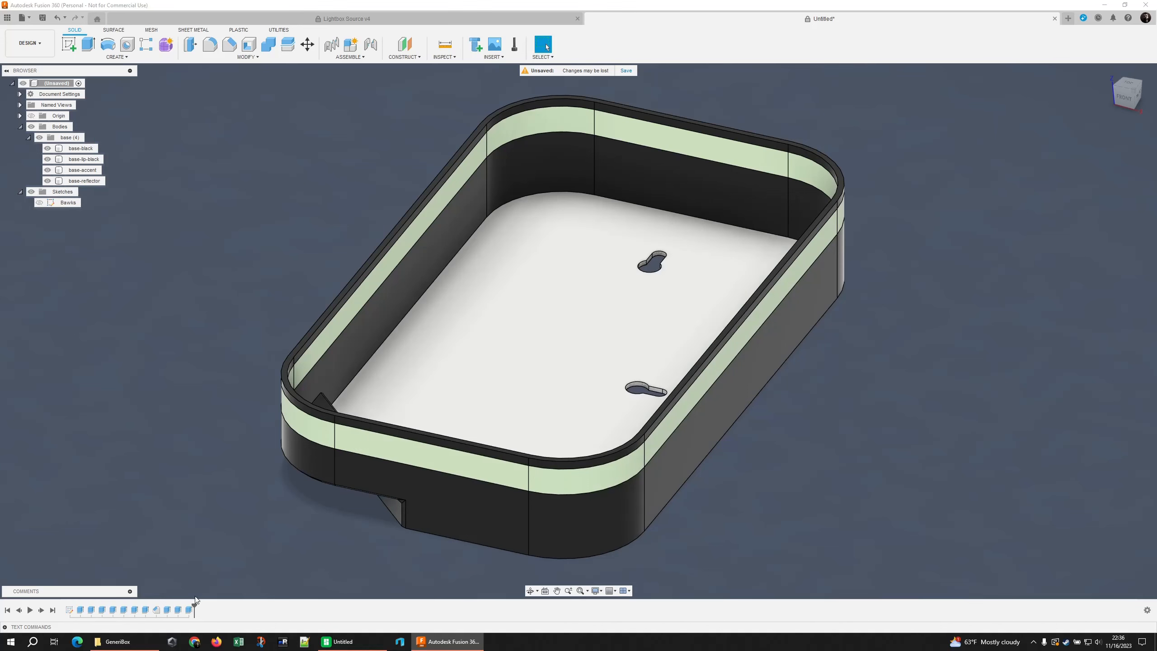
# Edit the last extrude feature, which forms the reflector, and correct its distance to 0.28*2 mm.
pyautogui.click(190, 609)
pyautogui.rightClick(196, 616)
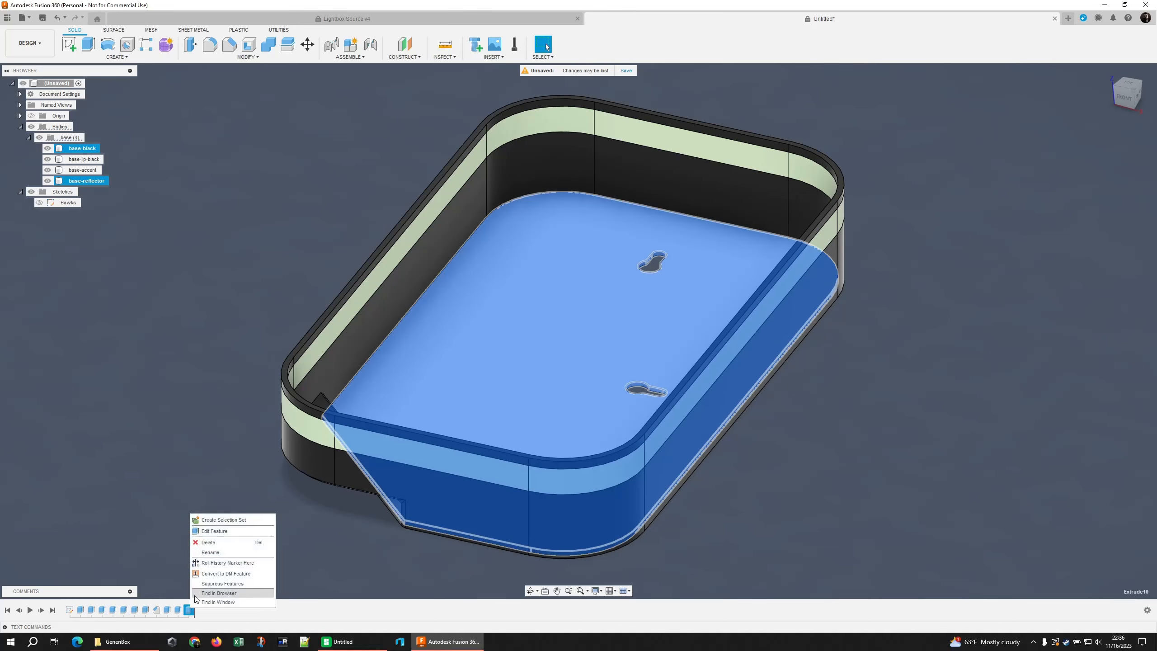
pyautogui.click(219, 522)
pyautogui.doubleClick(1104, 206)
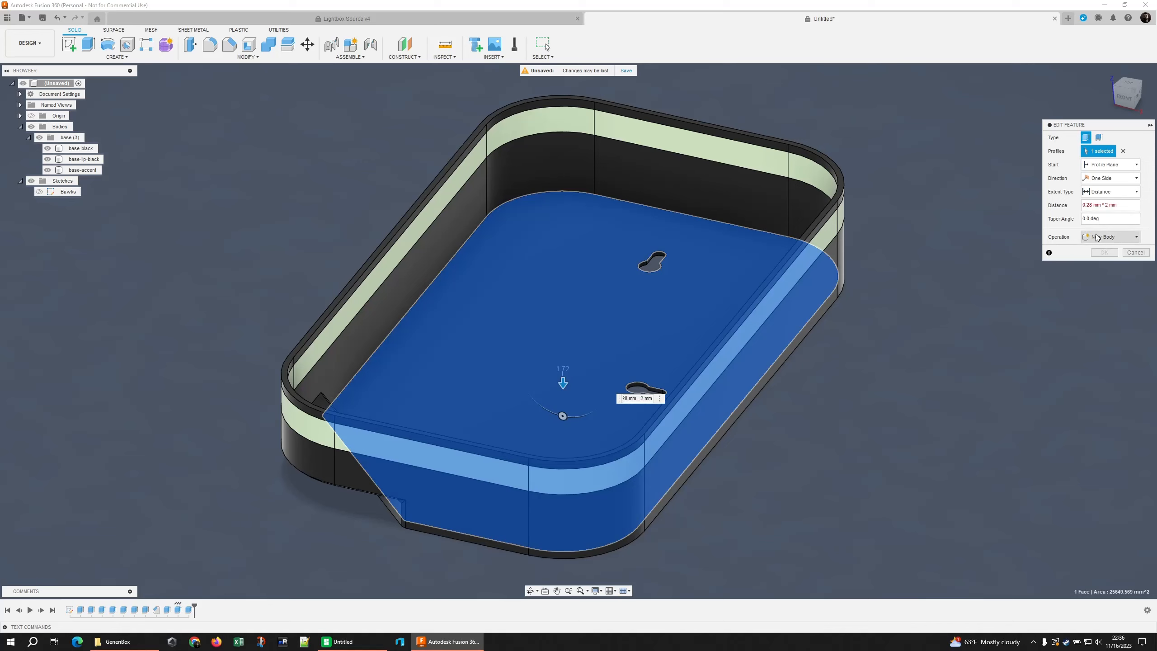
pyautogui.moveTo(1117, 205); pyautogui.dragTo(1025, 192)
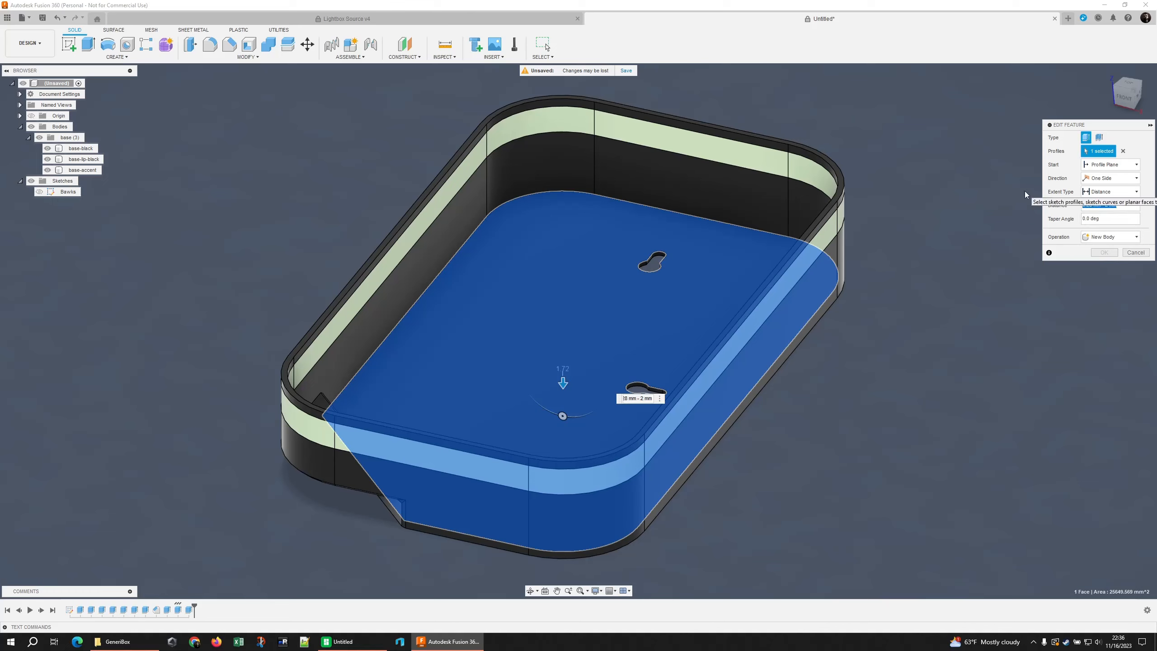
pyautogui.write('0.2')
pyautogui.press('Return')
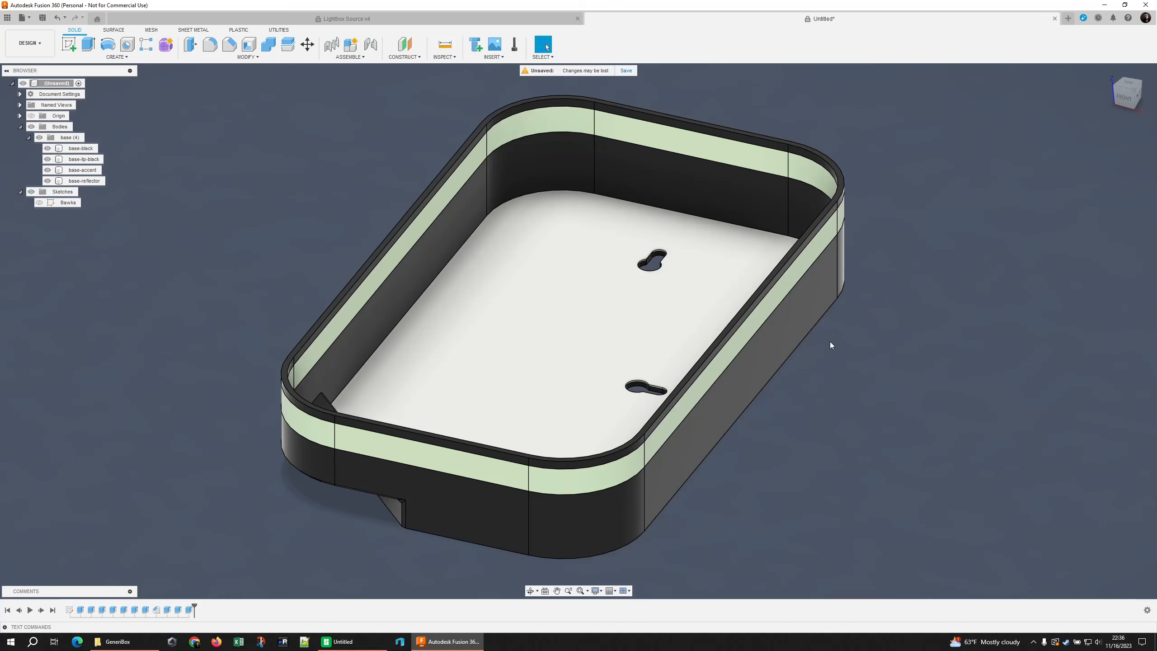
# Hide and show the base-reflector body to check the floor layer, and inspect the base down to its chamfered corner recess.
pyautogui.click(51, 180)
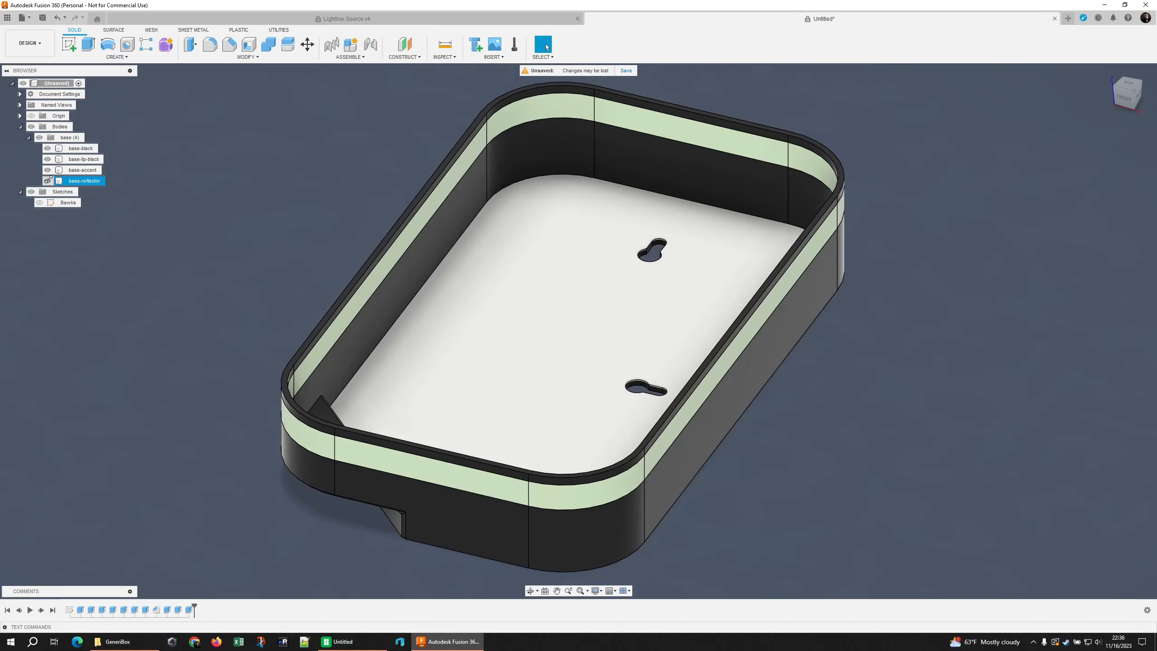
pyautogui.click(48, 180)
pyautogui.click(47, 180)
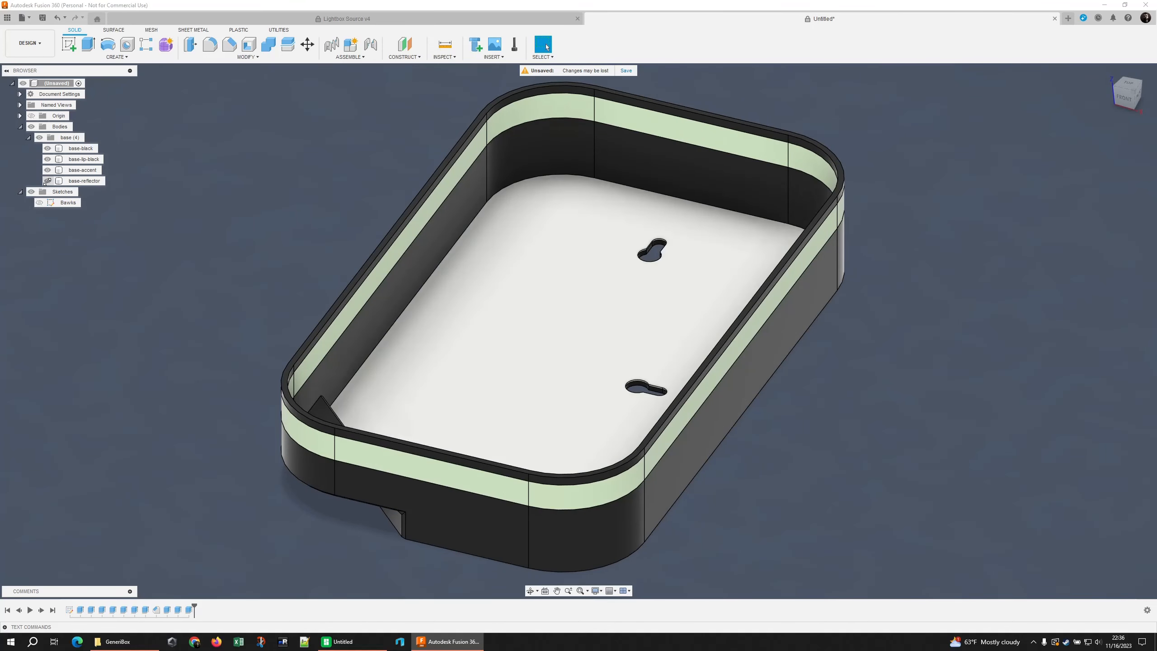
pyautogui.click(48, 181)
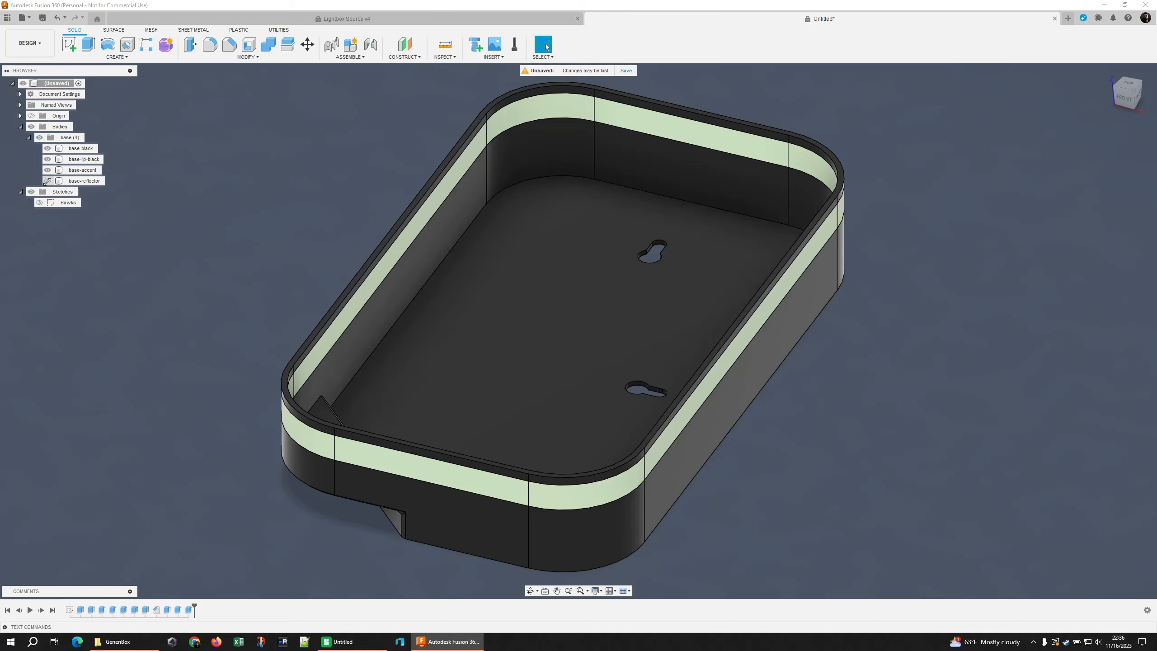
pyautogui.click(47, 181)
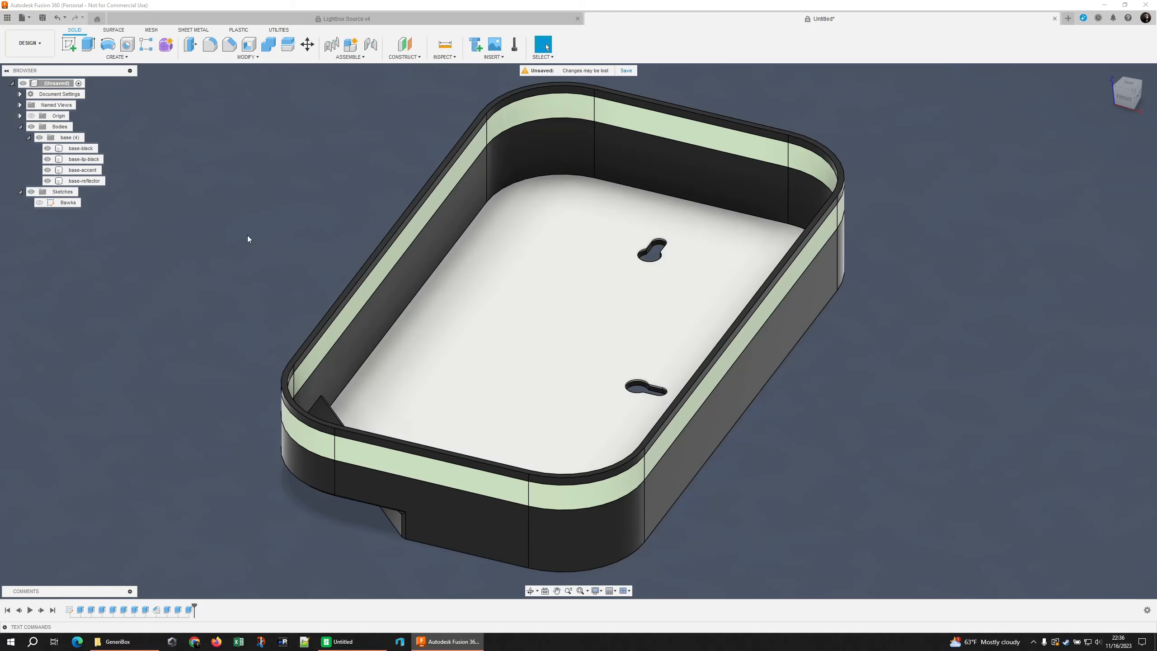
pyautogui.keyDown('shift'); pyautogui.moveTo(248, 238); pyautogui.dragTo(217, 256, button='middle'); pyautogui.keyUp('shift')
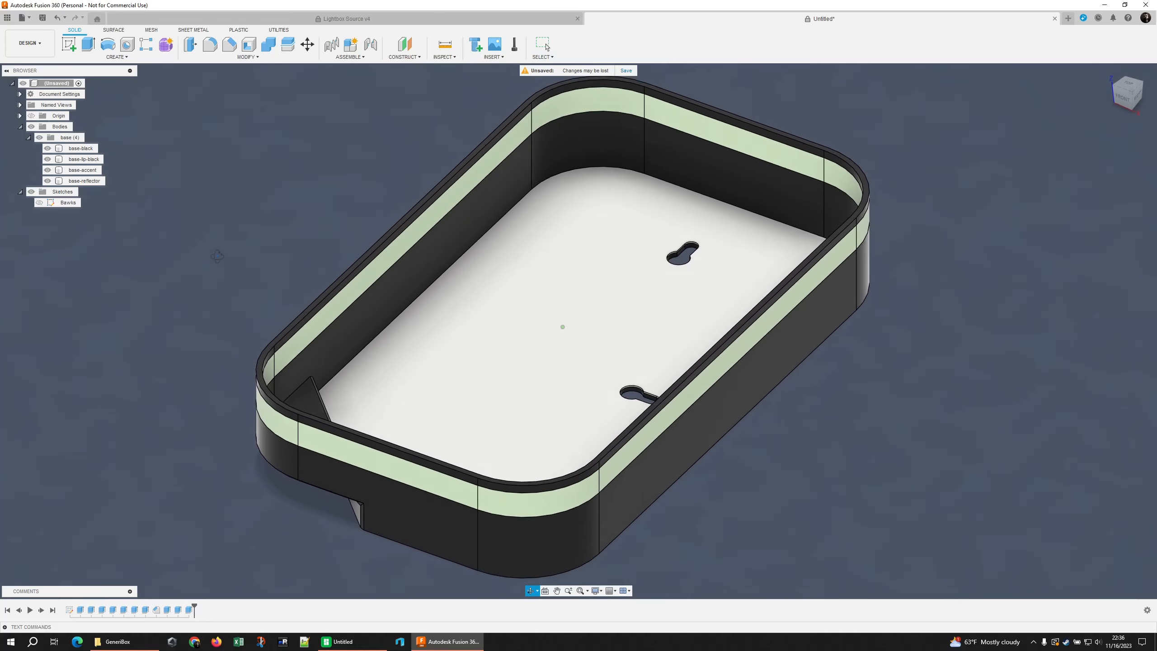
pyautogui.click(631, 340)
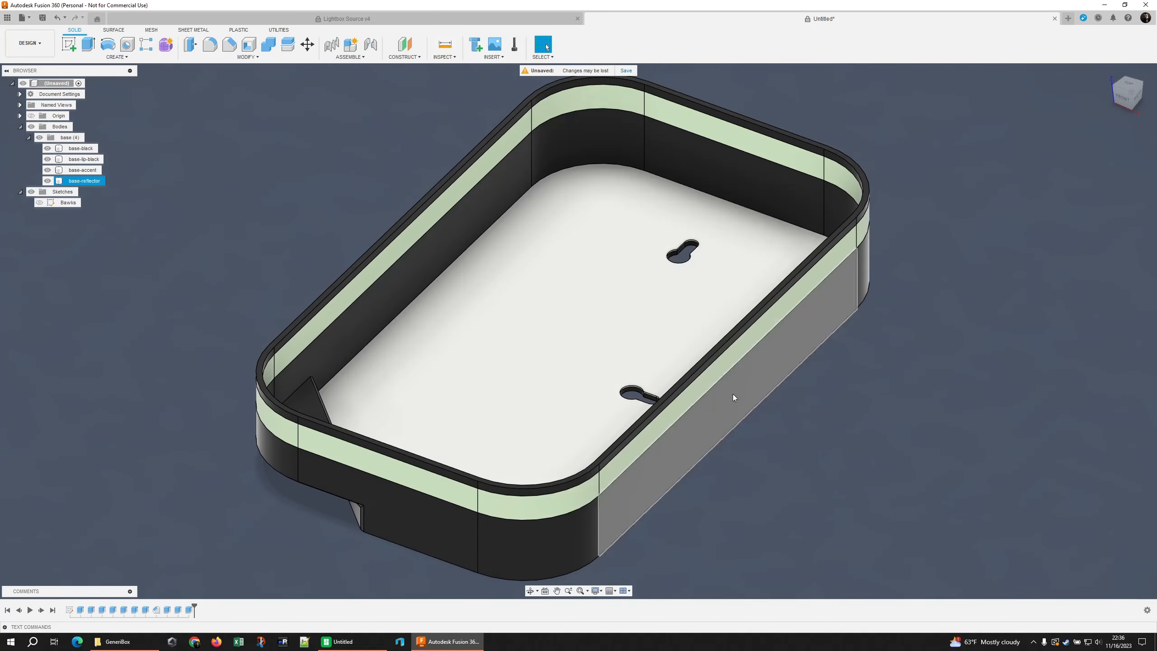
pyautogui.keyDown('shift'); pyautogui.moveTo(732, 394); pyautogui.dragTo(815, 418, button='middle'); pyautogui.keyUp('shift')
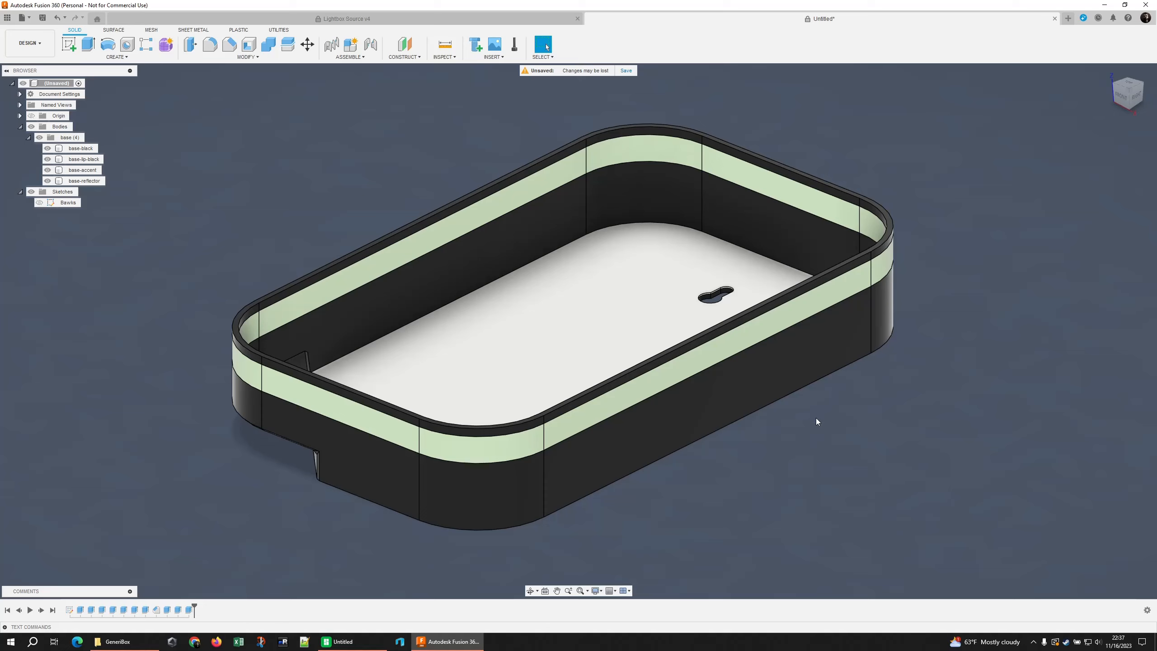
pyautogui.moveTo(783, 422)
pyautogui.keyDown('shift'); pyautogui.mouseDown(button='middle')
pyautogui.moveTo(753, 444)
pyautogui.moveTo(809, 426)
pyautogui.moveTo(795, 383)
pyautogui.mouseUp(button='middle'); pyautogui.keyUp('shift')
pyautogui.scroll(5, 565, 356)
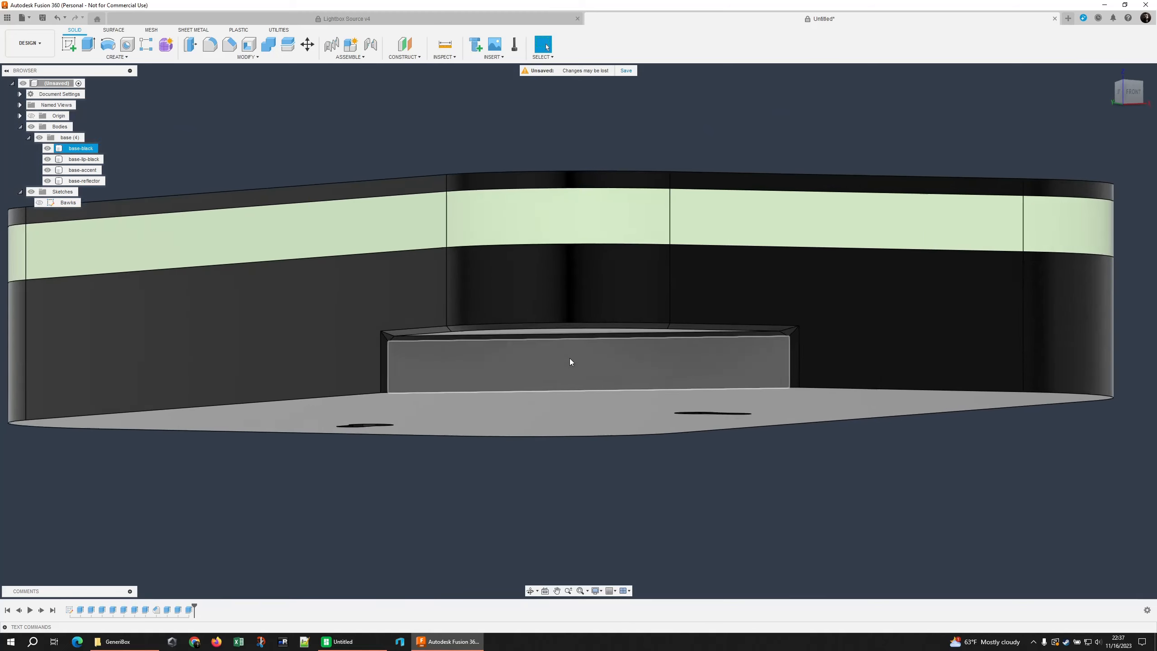
pyautogui.keyDown('shift'); pyautogui.moveTo(582, 332); pyautogui.dragTo(637, 377, button='middle'); pyautogui.keyUp('shift')
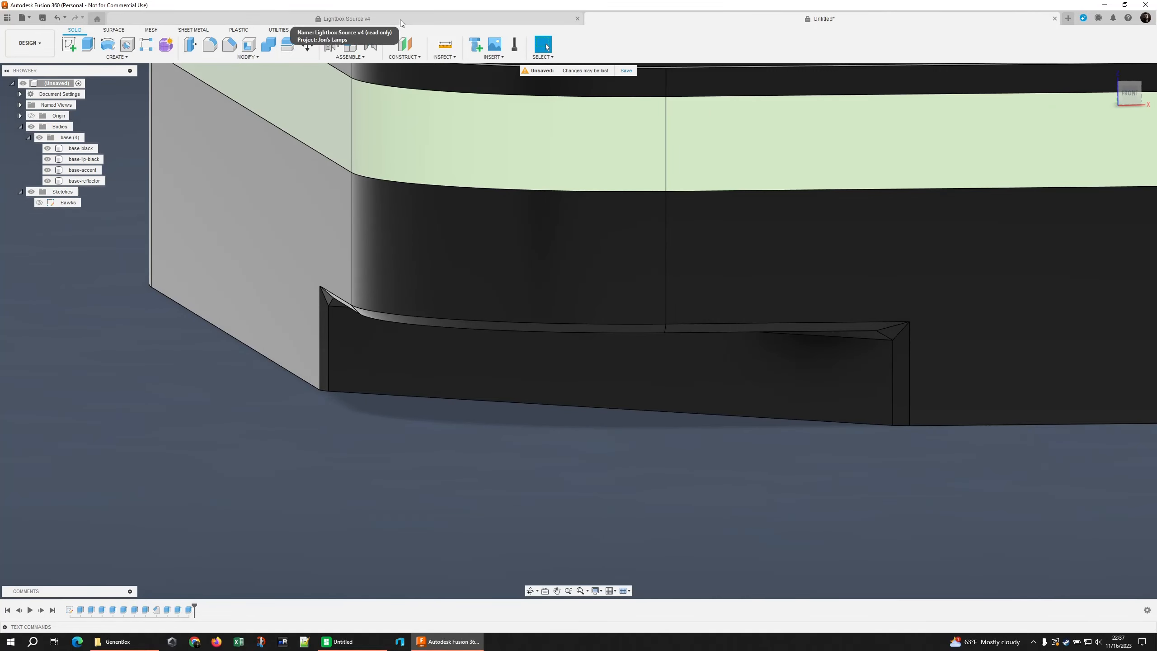
# In the Lightbox Source design, hide every sketch except SP110E.
pyautogui.click(399, 20)
pyautogui.moveTo(351, 356)
pyautogui.keyDown('shift'); pyautogui.mouseDown(button='middle')
pyautogui.moveTo(313, 347)
pyautogui.moveTo(271, 192)
pyautogui.moveTo(305, 202)
pyautogui.moveTo(314, 185)
pyautogui.mouseUp(button='middle'); pyautogui.keyUp('shift')
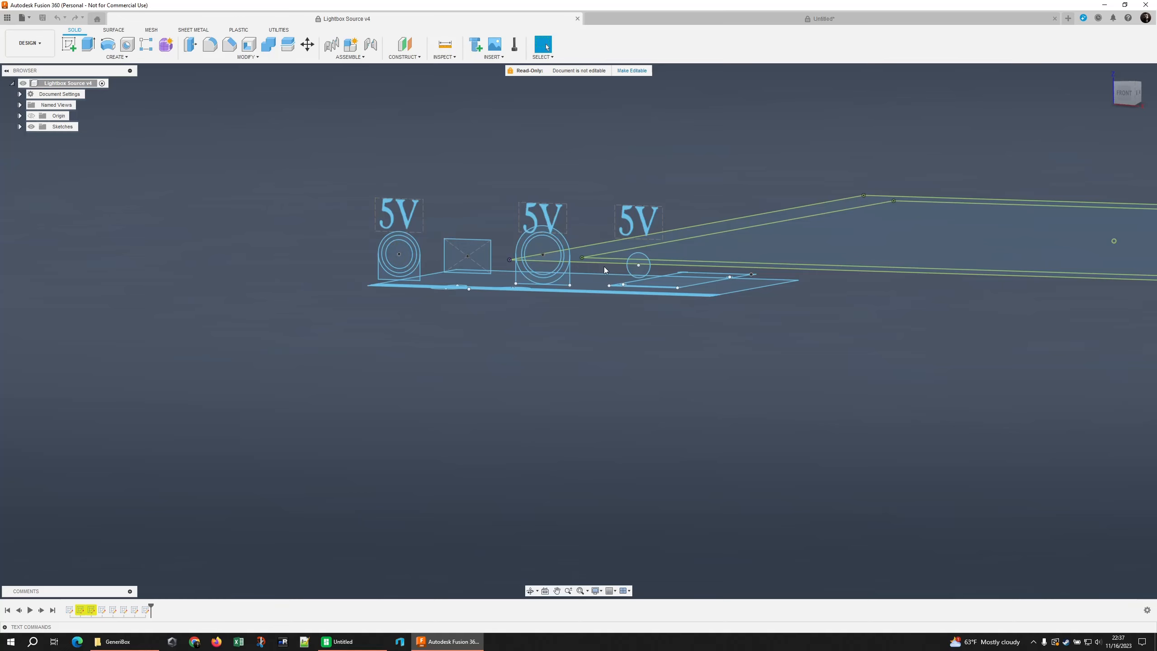
pyautogui.keyDown('shift'); pyautogui.moveTo(638, 261); pyautogui.dragTo(681, 288, button='middle'); pyautogui.keyUp('shift')
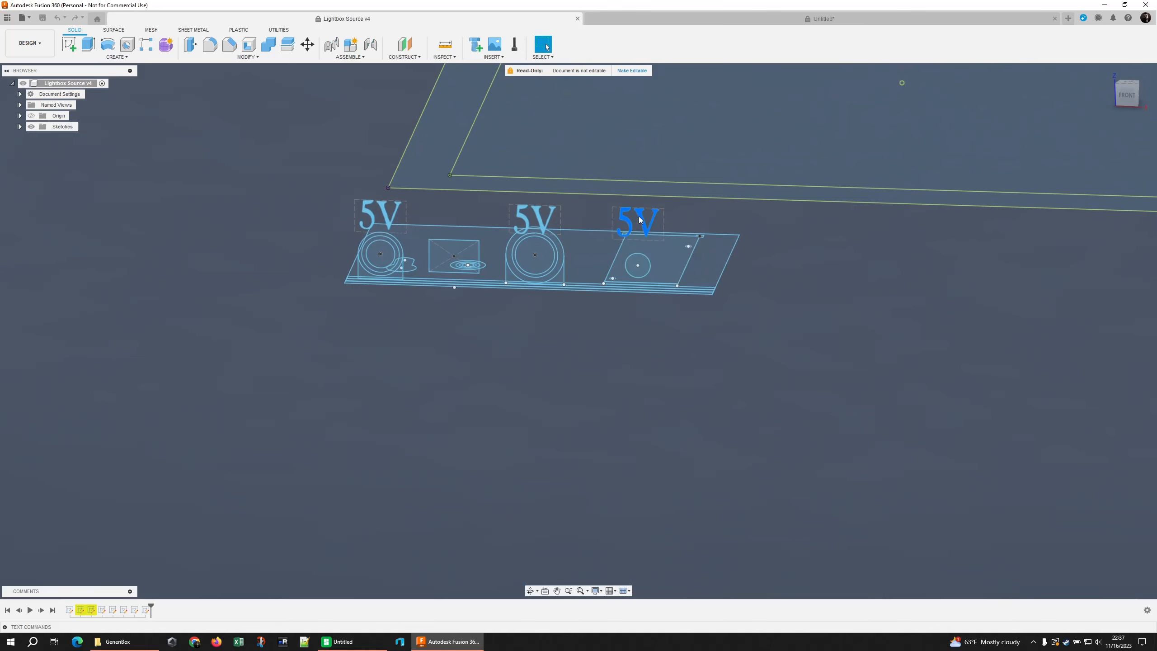
pyautogui.click(19, 126)
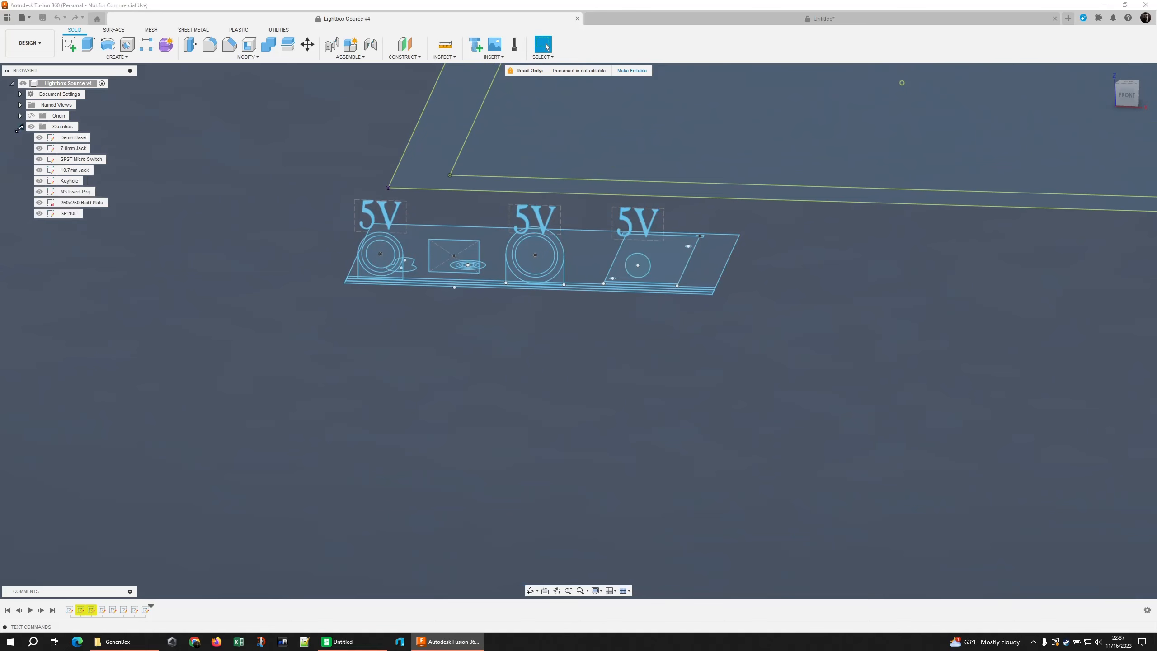
pyautogui.click(39, 203)
pyautogui.click(39, 191)
pyautogui.click(39, 180)
pyautogui.click(39, 169)
pyautogui.click(39, 159)
pyautogui.click(39, 148)
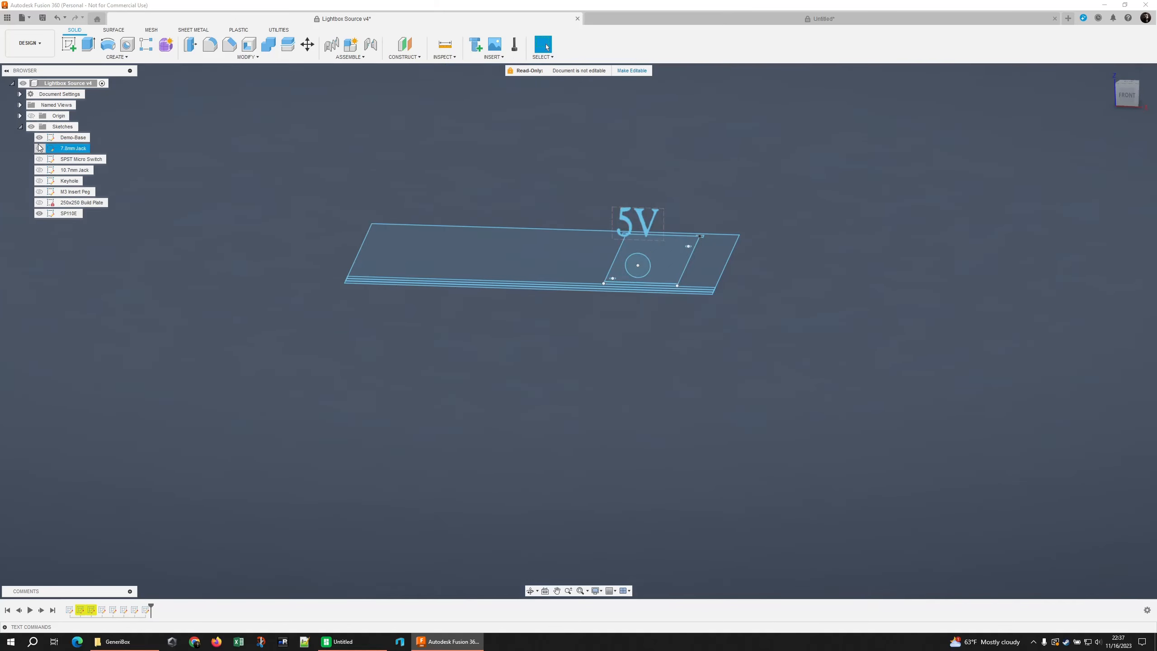
pyautogui.click(39, 138)
# Select the rectangular outline and circle of the SP110E sketch, leaving out the 5V text.
pyautogui.moveTo(217, 199)
pyautogui.keyDown('shift'); pyautogui.mouseDown(button='middle')
pyautogui.moveTo(430, 208)
pyautogui.moveTo(481, 196)
pyautogui.moveTo(458, 196)
pyautogui.moveTo(468, 188)
pyautogui.mouseUp(button='middle'); pyautogui.keyUp('shift')
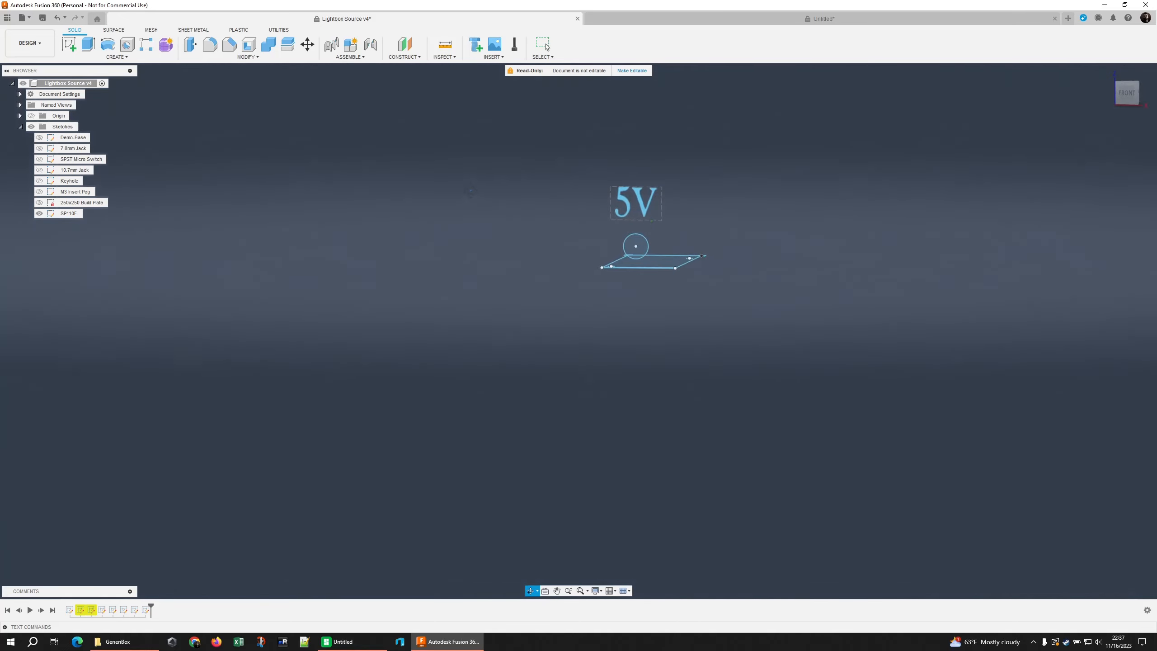
pyautogui.click(712, 273)
pyautogui.keyDown('shift'); pyautogui.moveTo(750, 293); pyautogui.dragTo(729, 304, button='middle'); pyautogui.keyUp('shift')
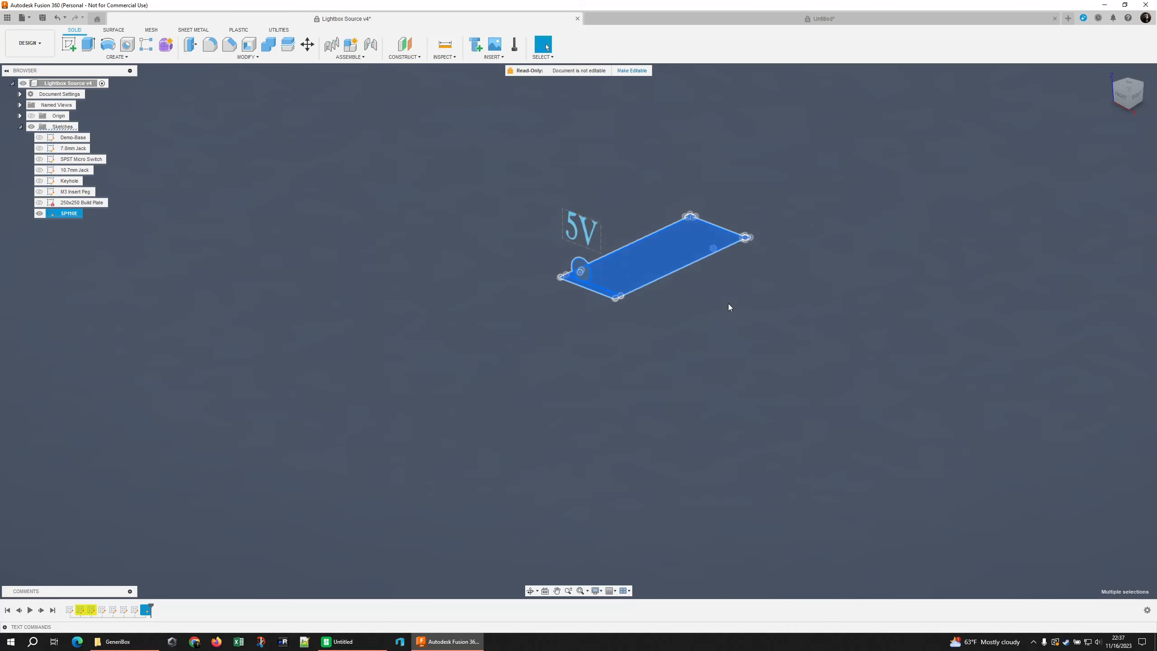
pyautogui.keyDown('shift'); pyautogui.moveTo(729, 322); pyautogui.dragTo(754, 319, button='middle'); pyautogui.keyUp('shift')
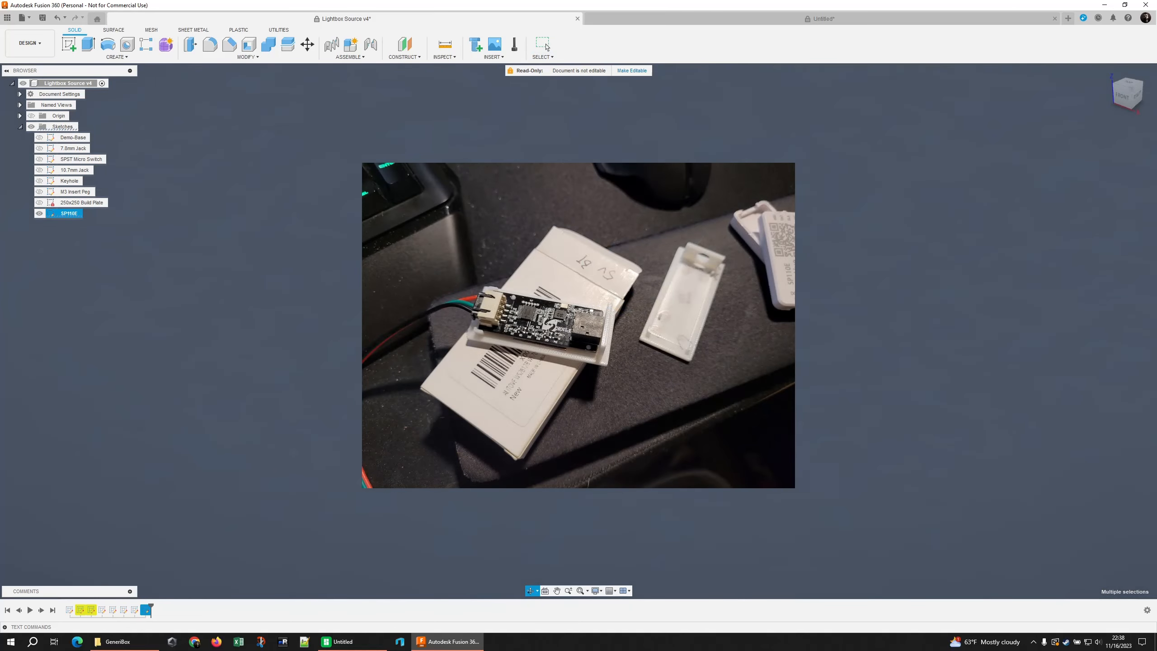
pyautogui.click(546, 47)
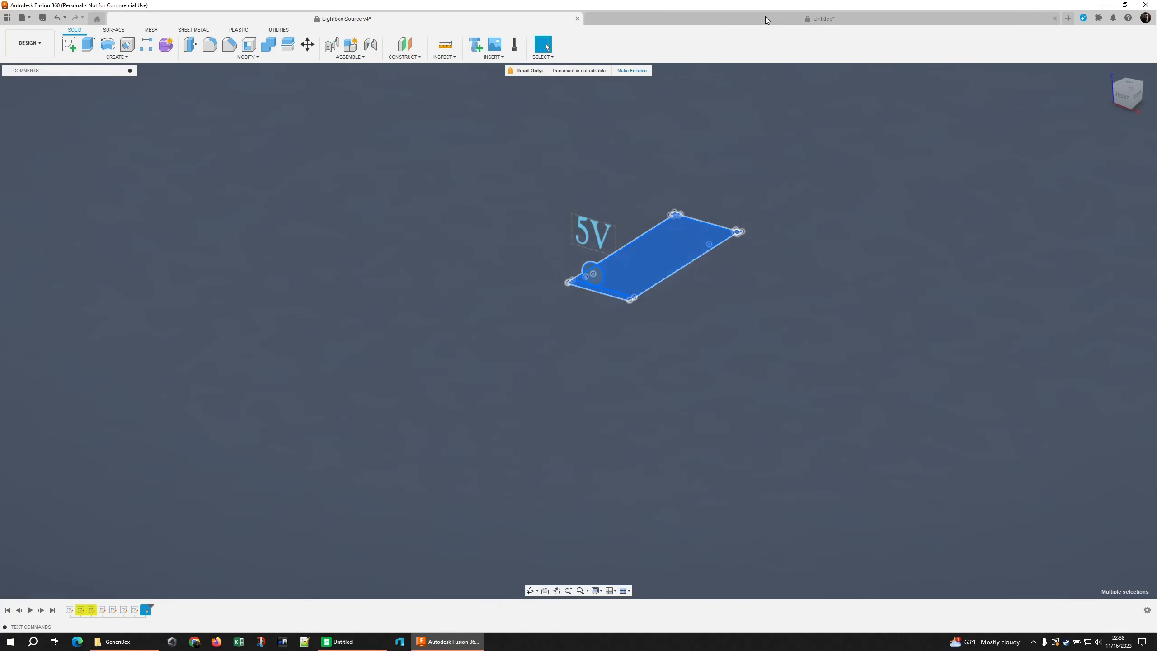
# Return to the untitled lightbox design and create a sketch on the flat face inside the base's corner recess.
pyautogui.click(764, 16)
pyautogui.moveTo(651, 213)
pyautogui.keyDown('shift'); pyautogui.mouseDown(button='middle')
pyautogui.moveTo(665, 200)
pyautogui.moveTo(665, 213)
pyautogui.mouseUp(button='middle'); pyautogui.keyUp('shift')
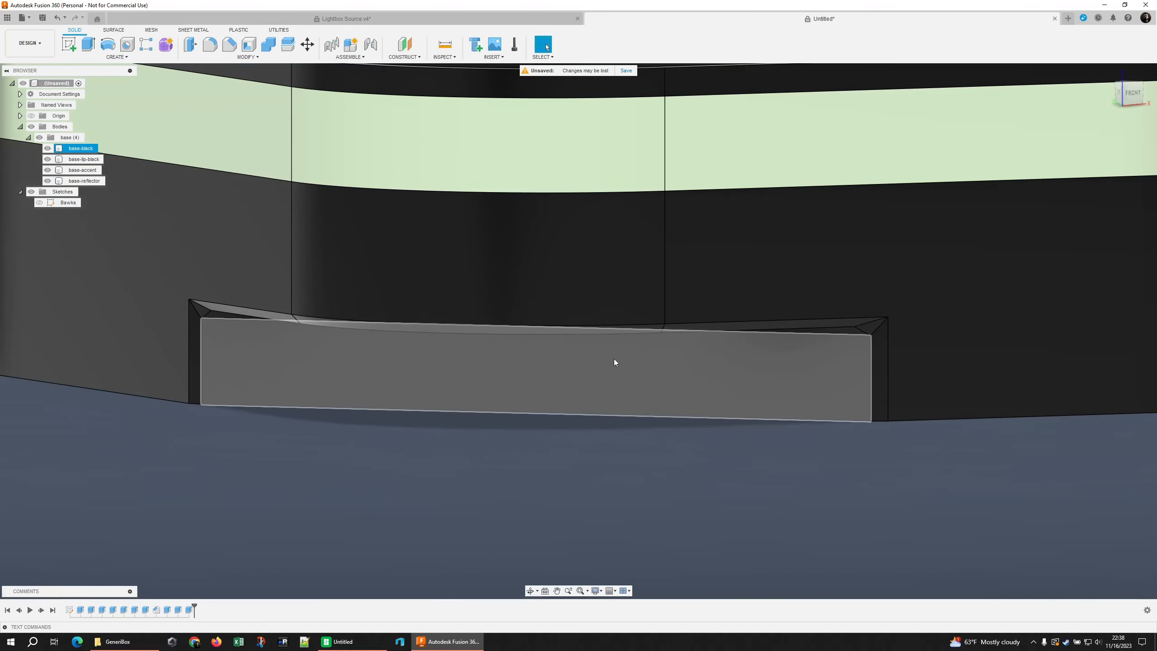
pyautogui.rightClick(524, 372)
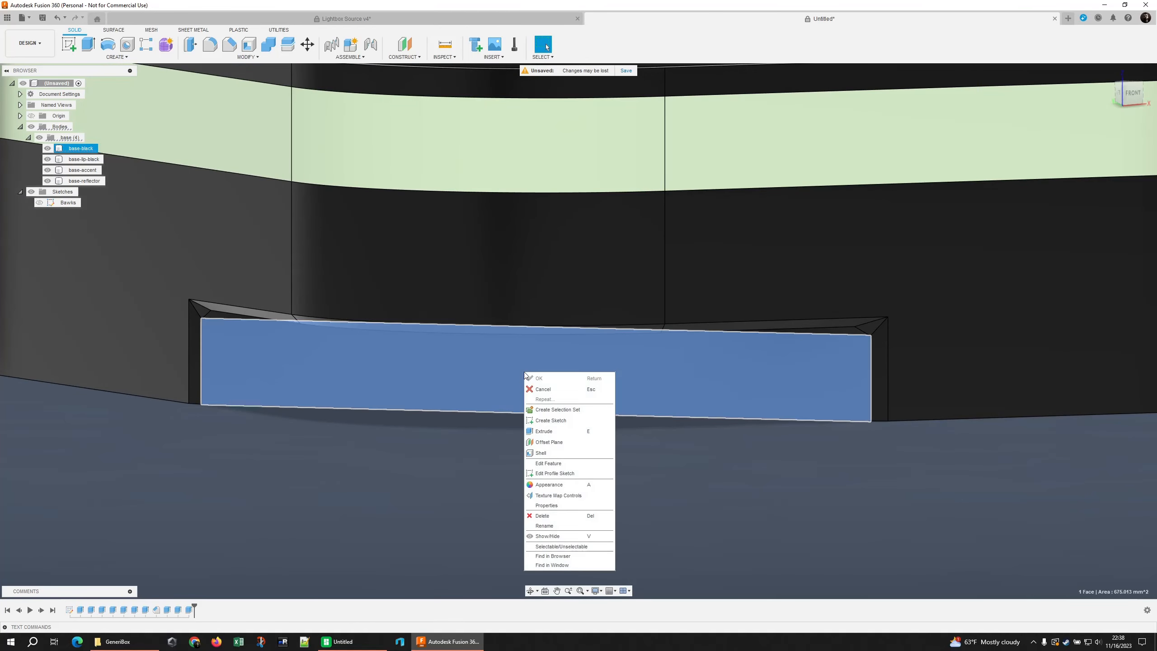
pyautogui.click(552, 420)
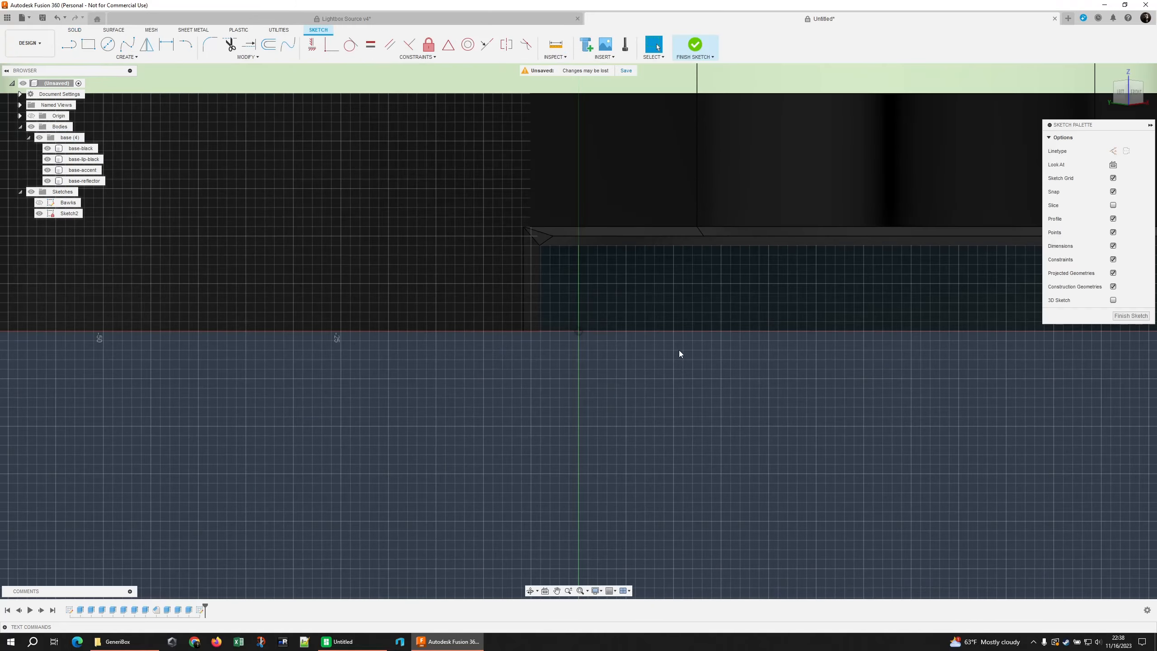
# Paste the copied SP110E geometry into the recess-face sketch and rotate it -90 degrees about the X axis.
pyautogui.scroll(-10, 680, 354)
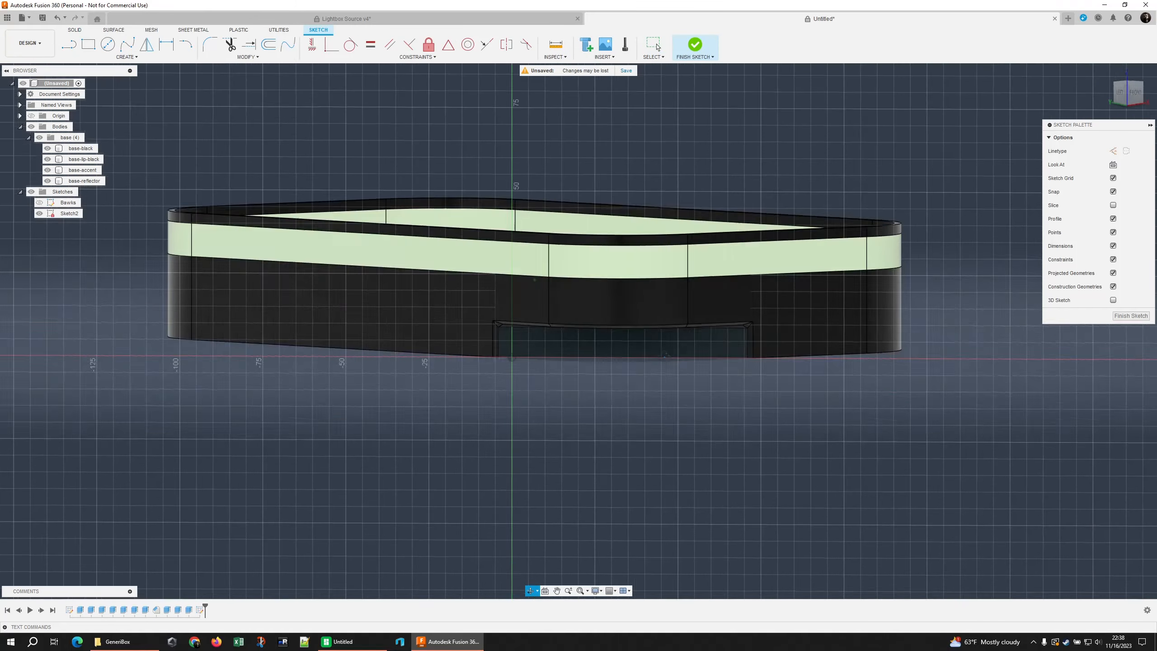
pyautogui.keyDown('shift'); pyautogui.moveTo(666, 356); pyautogui.dragTo(619, 375, button='middle'); pyautogui.keyUp('shift')
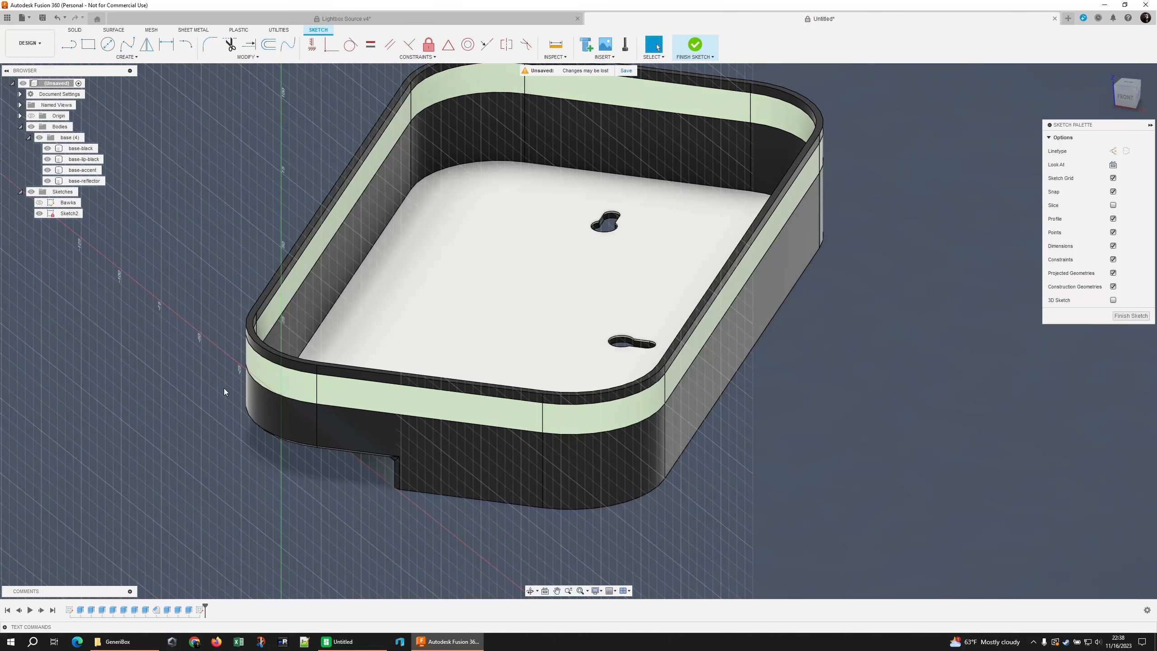
pyautogui.hotkey('ctrl', 'a')
pyautogui.press('m')
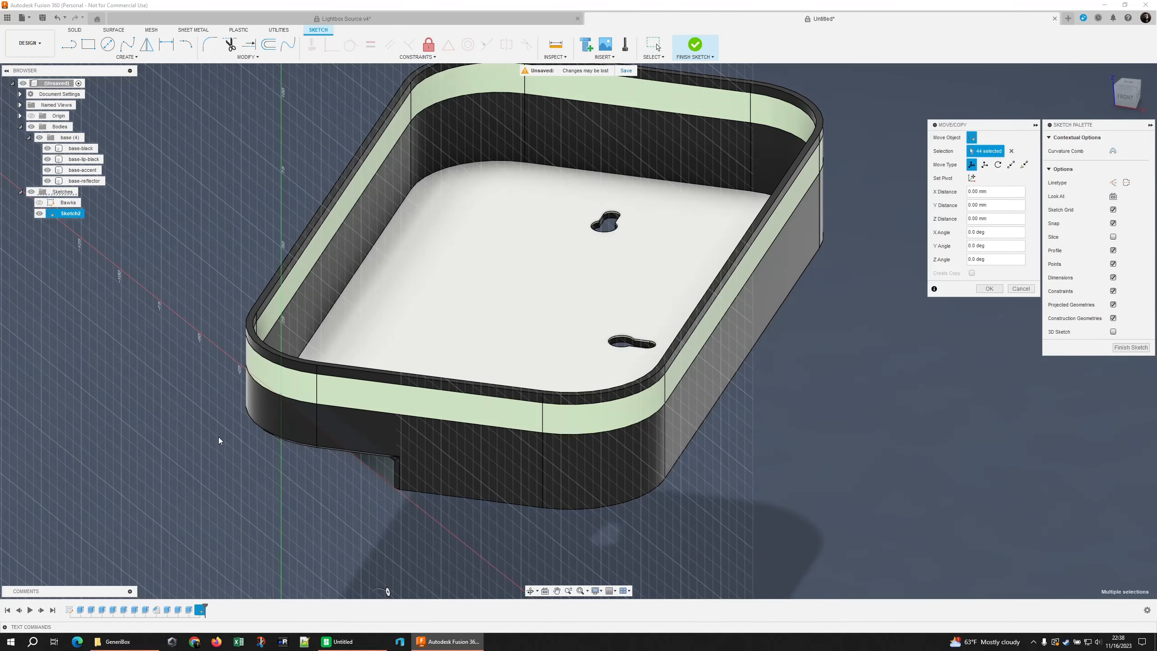
pyautogui.scroll(5, 219, 436)
pyautogui.scroll(-5, 363, 275)
pyautogui.moveTo(368, 291)
pyautogui.keyDown('shift'); pyautogui.mouseDown(button='middle')
pyautogui.moveTo(348, 275)
pyautogui.moveTo(339, 227)
pyautogui.moveTo(288, 273)
pyautogui.moveTo(365, 274)
pyautogui.moveTo(339, 300)
pyautogui.moveTo(391, 328)
pyautogui.mouseUp(button='middle'); pyautogui.keyUp('shift')
pyautogui.moveTo(399, 319); pyautogui.dragTo(440, 285)
pyautogui.keyDown('shift'); pyautogui.moveTo(458, 315); pyautogui.dragTo(516, 314, button='middle'); pyautogui.keyUp('shift')
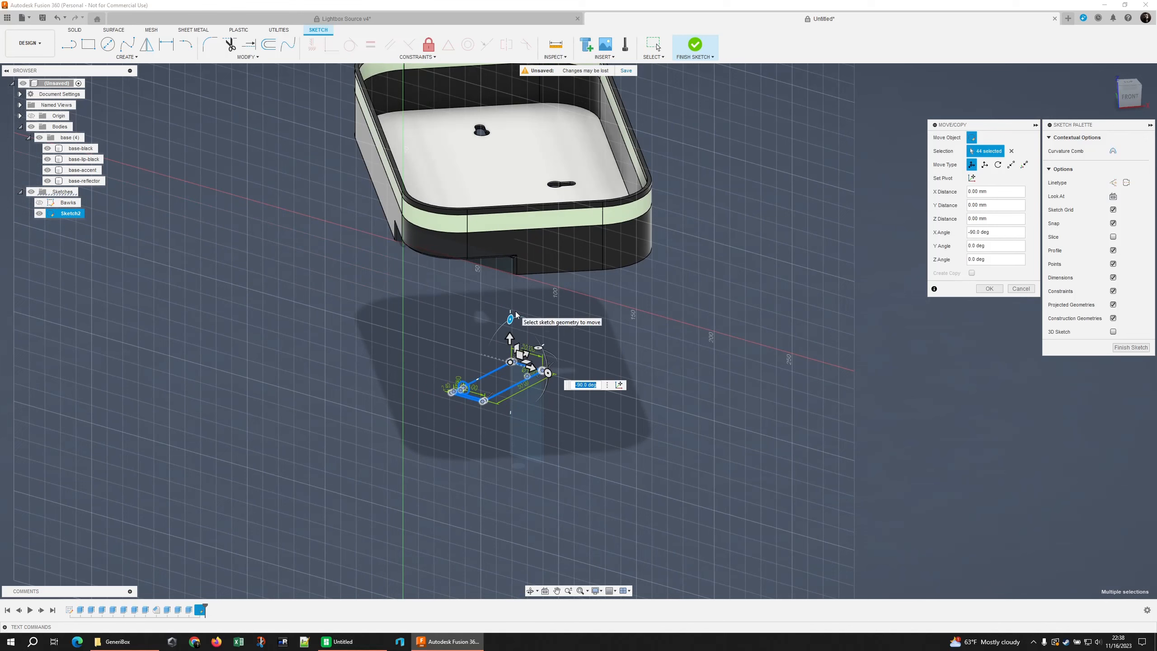
pyautogui.click(977, 290)
# Draw a vertical line 5 mm long upward from the midpoint of the recess face's lower edge.
pyautogui.moveTo(595, 318)
pyautogui.keyDown('shift'); pyautogui.mouseDown(button='middle')
pyautogui.moveTo(512, 378)
pyautogui.moveTo(506, 301)
pyautogui.mouseUp(button='middle'); pyautogui.keyUp('shift')
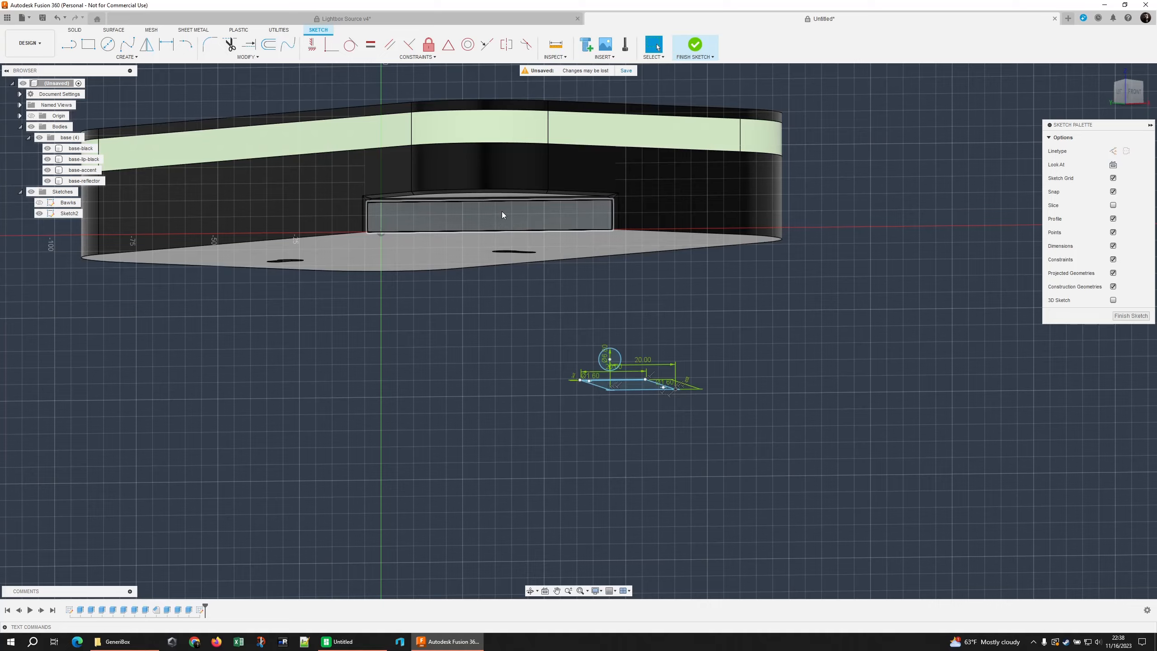
pyautogui.keyDown('shift'); pyautogui.moveTo(502, 212); pyautogui.dragTo(522, 291, button='middle'); pyautogui.keyUp('shift')
pyautogui.keyDown('shift'); pyautogui.moveTo(567, 361); pyautogui.dragTo(465, 446, button='middle'); pyautogui.keyUp('shift')
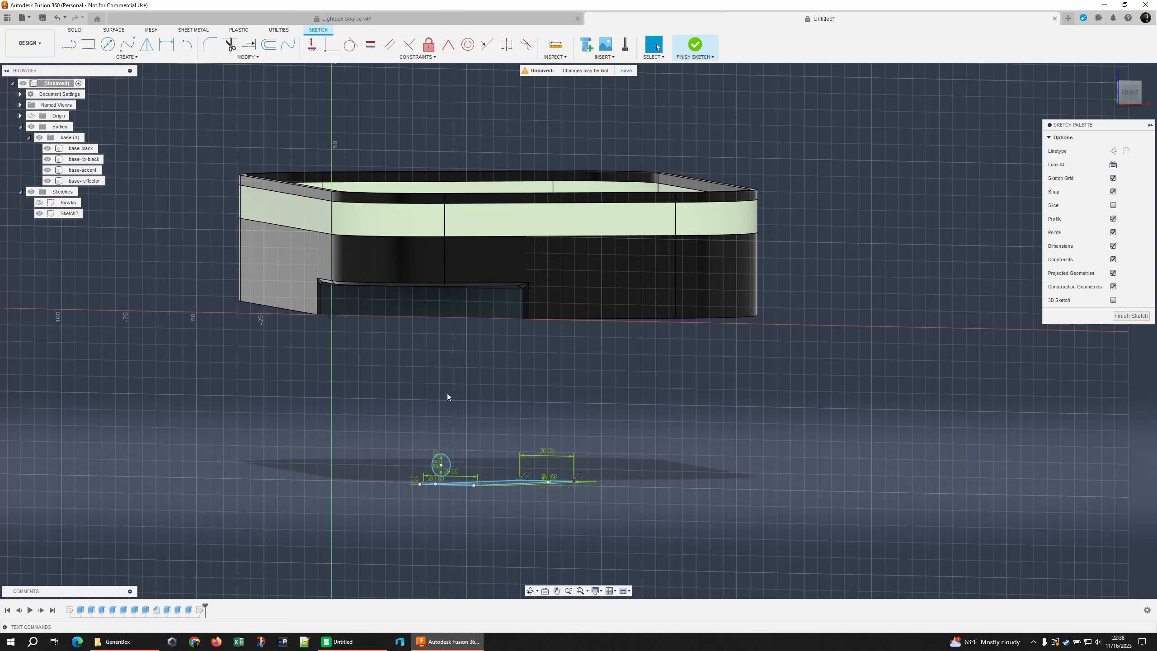
pyautogui.keyDown('shift'); pyautogui.moveTo(401, 367); pyautogui.dragTo(484, 291, button='middle'); pyautogui.keyUp('shift')
pyautogui.scroll(-2, 483, 343)
pyautogui.scroll(6, 483, 340)
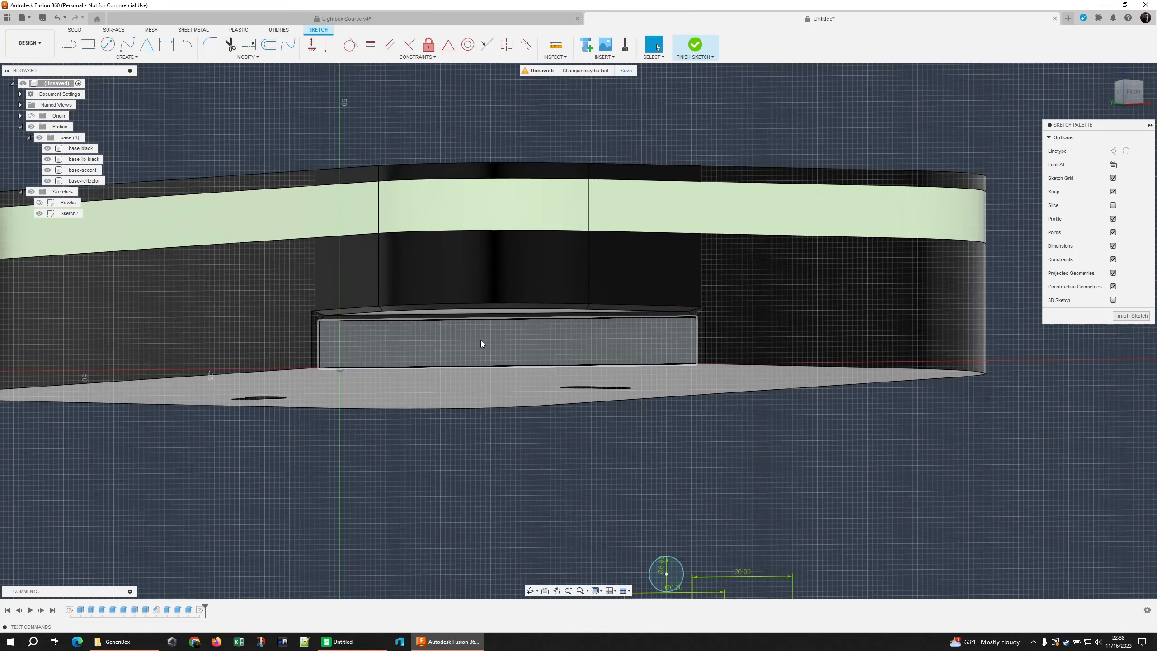
pyautogui.press('l')
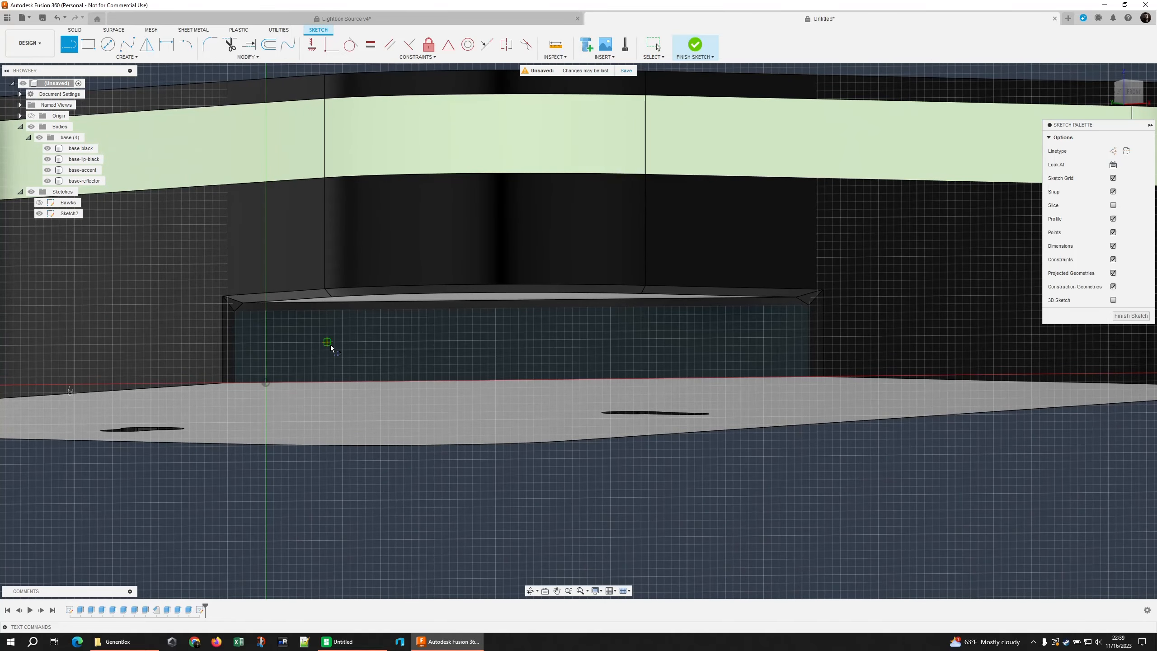
pyautogui.click(1129, 93)
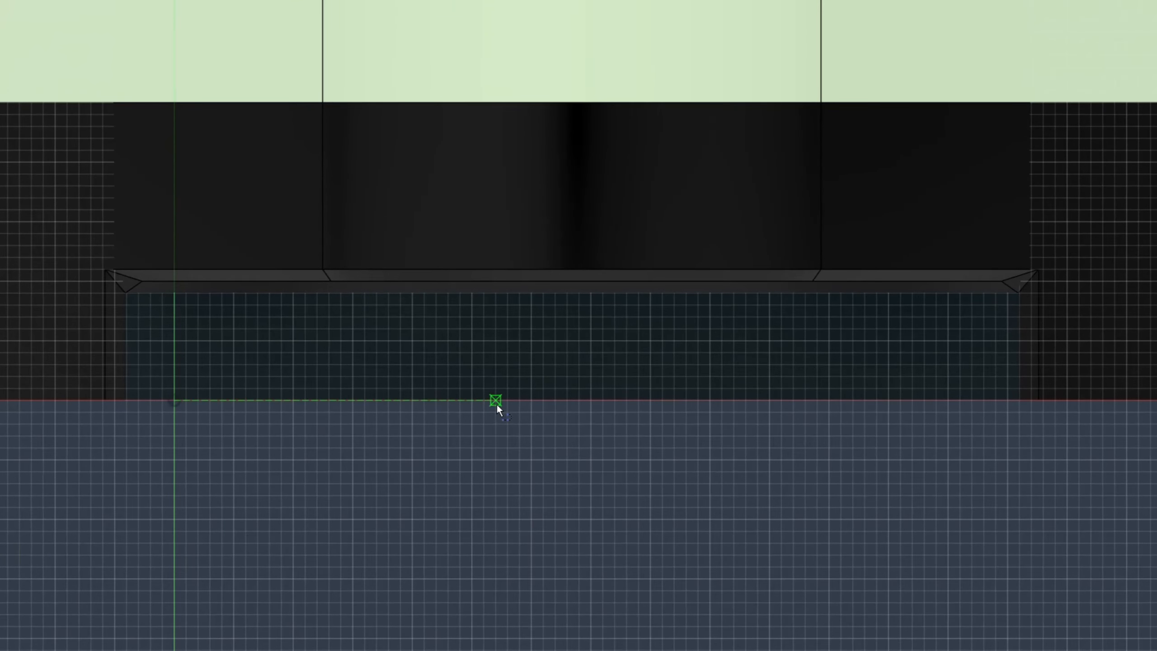
pyautogui.click(569, 399)
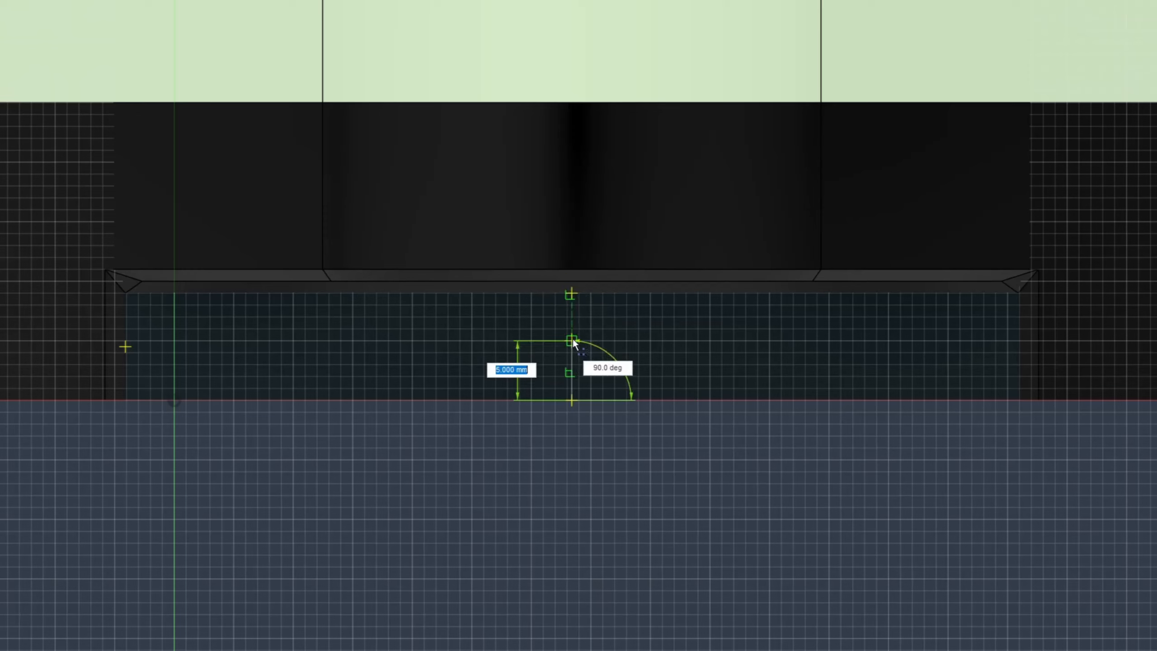
pyautogui.click(573, 341)
pyautogui.rightClick(620, 433)
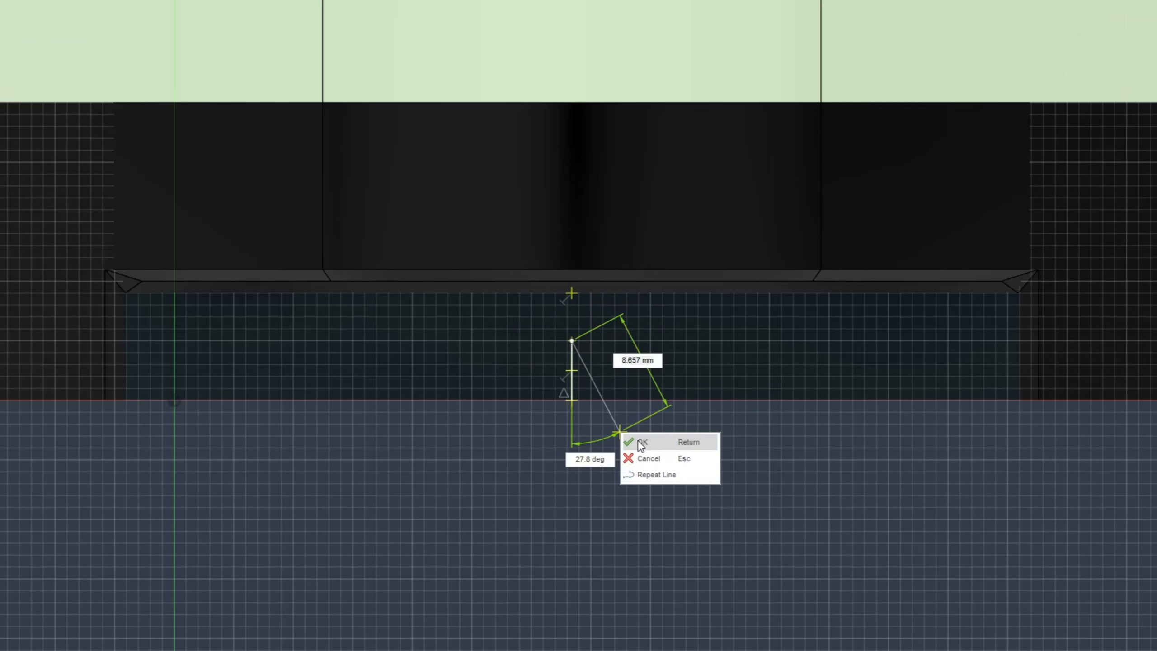
pyautogui.click(638, 439)
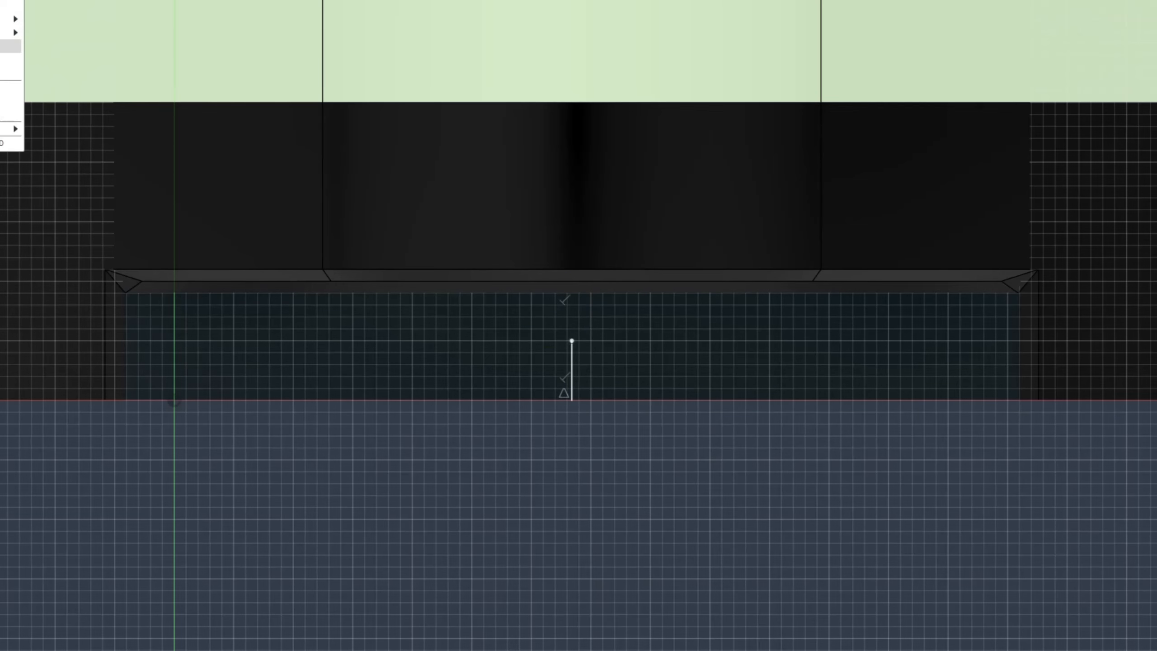
# Place a sketch point at the upper end of the vertical line and delete the line.
pyautogui.click(3, 70)
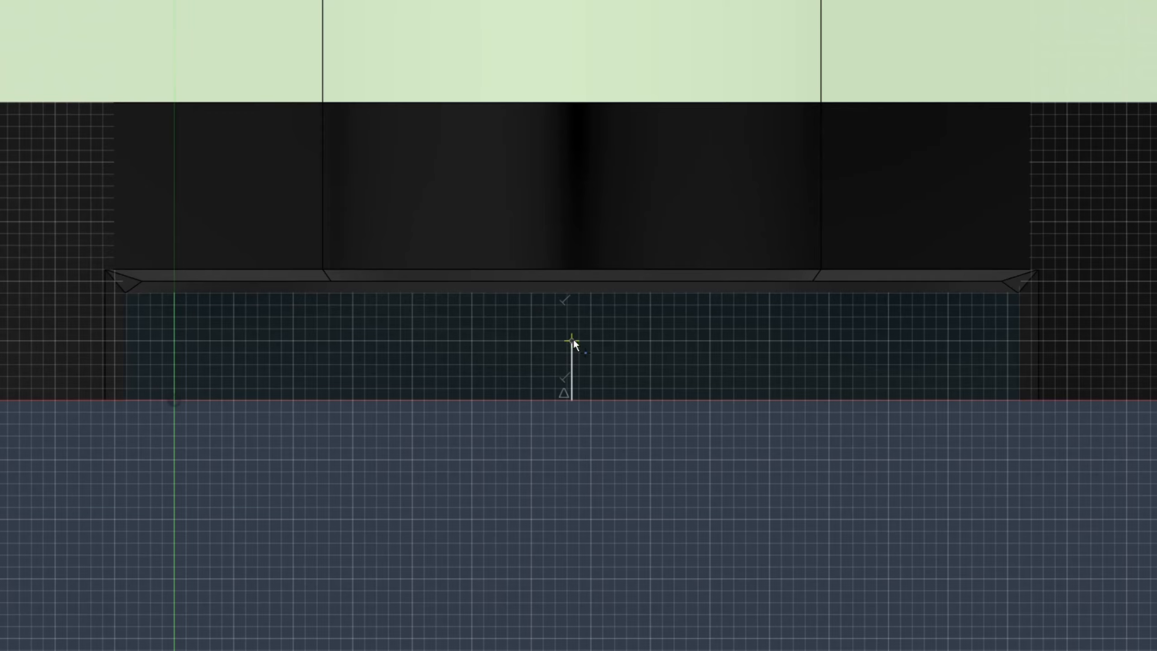
pyautogui.press('Escape')
pyautogui.click(571, 381)
pyautogui.press('Delete')
# Move the SP110E geometry point to point from its circle's centre onto the sketch point in the recess, and finish the sketch.
pyautogui.scroll(-5, 596, 442)
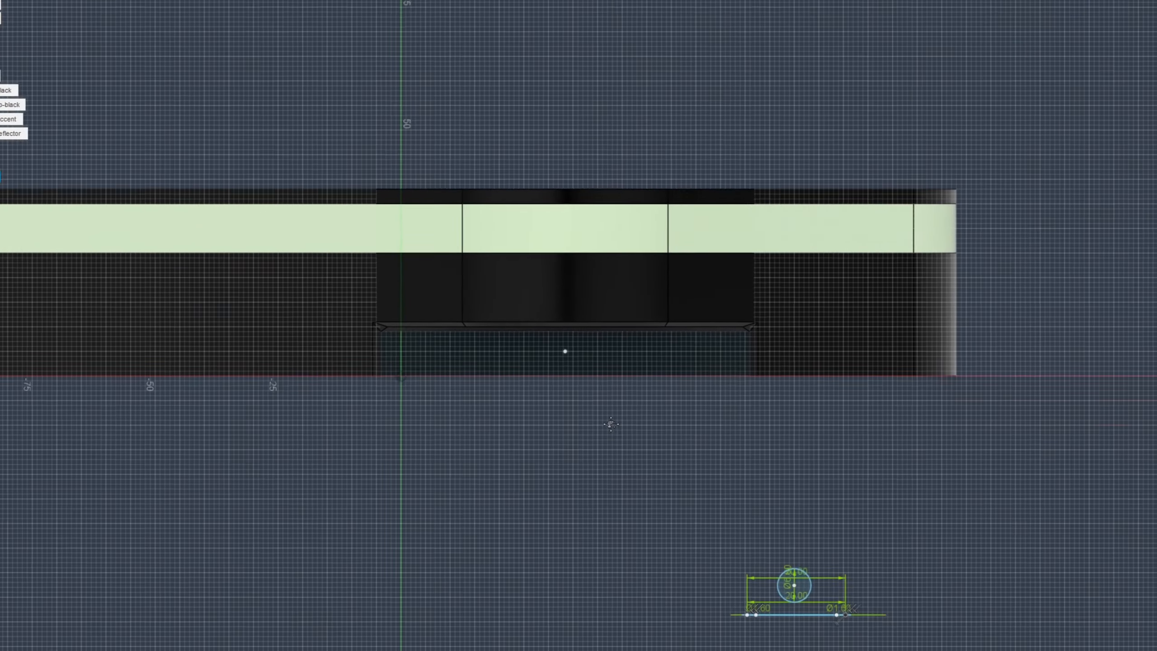
pyautogui.moveTo(656, 495)
pyautogui.mouseDown()
pyautogui.moveTo(695, 531)
pyautogui.moveTo(924, 649)
pyautogui.mouseUp()
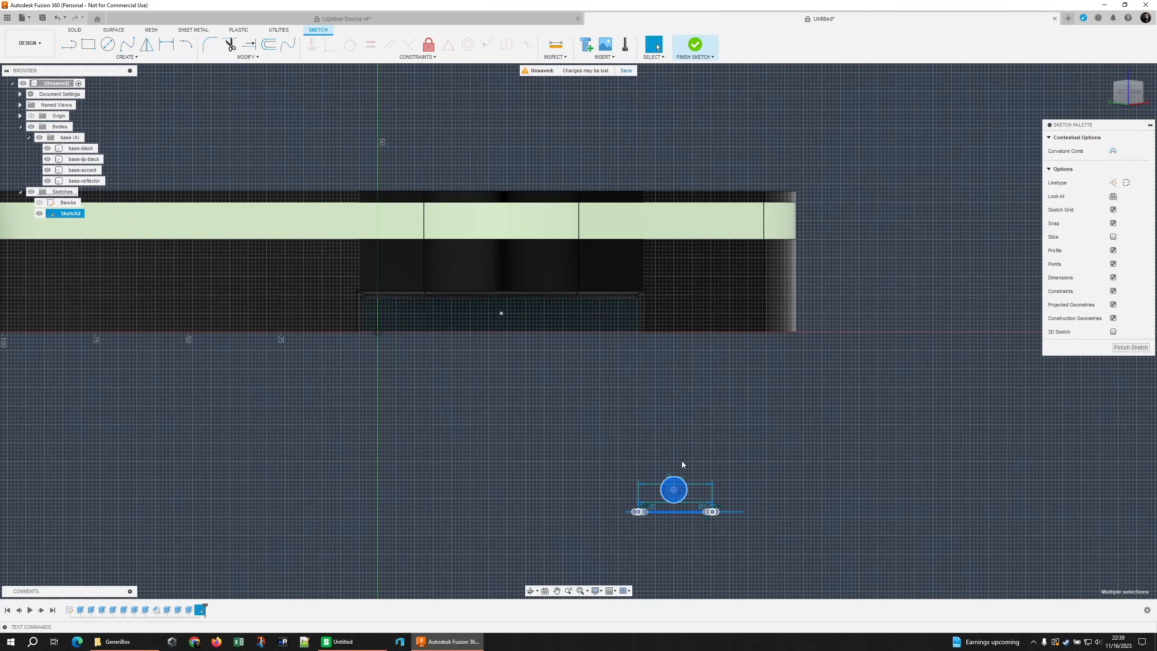
pyautogui.press('m')
pyautogui.click(1010, 164)
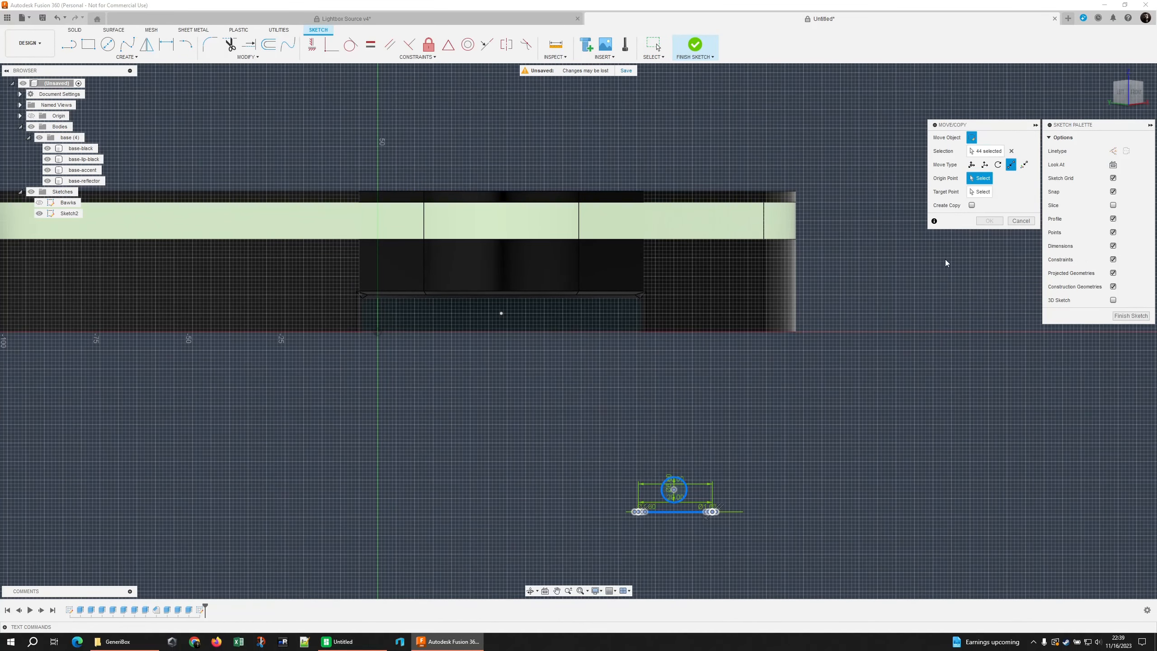
pyautogui.scroll(-3, 647, 513)
pyautogui.scroll(5, 649, 509)
pyautogui.click(685, 474)
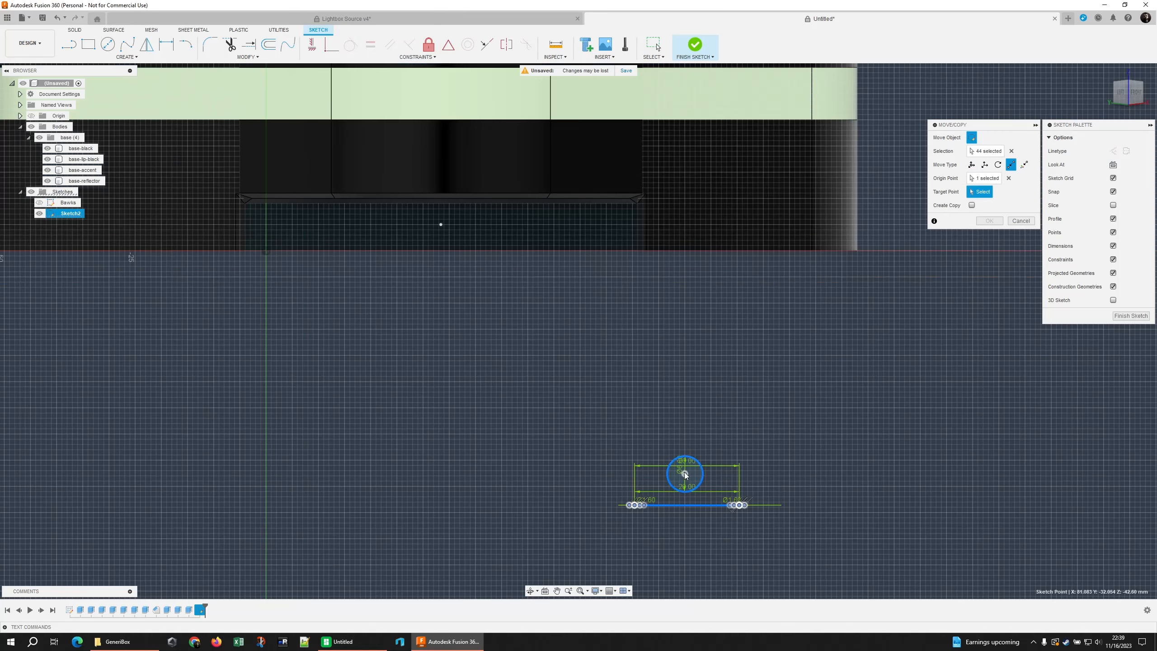
pyautogui.click(441, 225)
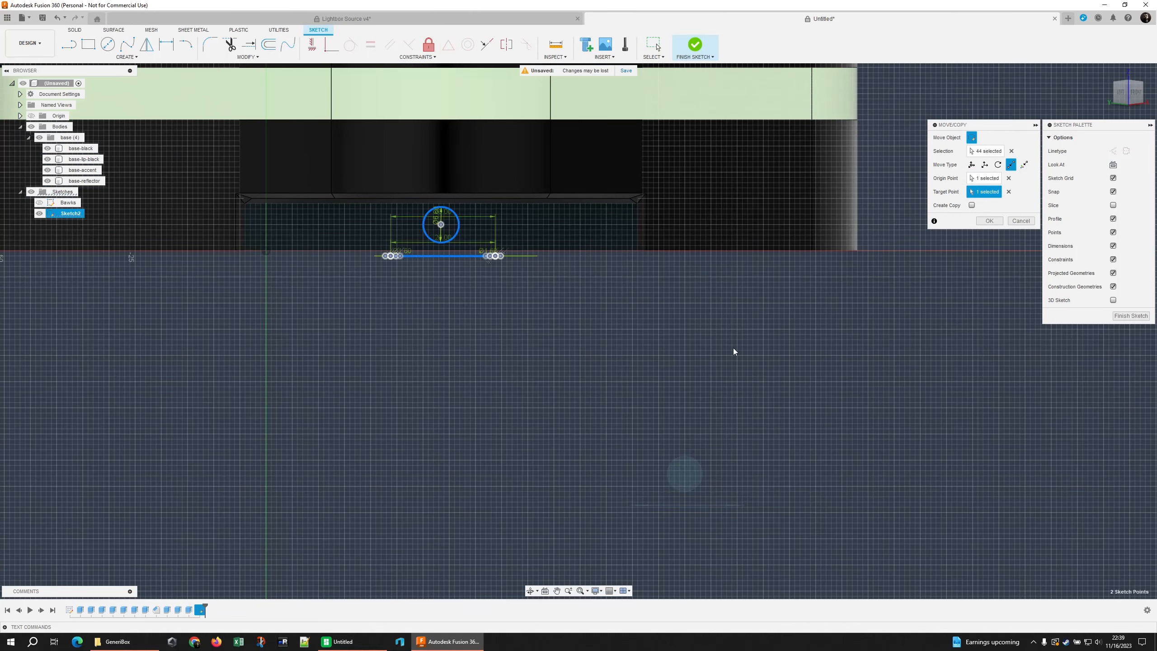
pyautogui.moveTo(531, 333)
pyautogui.keyDown('shift'); pyautogui.mouseDown(button='middle')
pyautogui.moveTo(535, 383)
pyautogui.moveTo(455, 338)
pyautogui.moveTo(420, 370)
pyautogui.moveTo(273, 410)
pyautogui.moveTo(269, 424)
pyautogui.moveTo(319, 478)
pyautogui.moveTo(696, 475)
pyautogui.mouseUp(button='middle'); pyautogui.keyUp('shift')
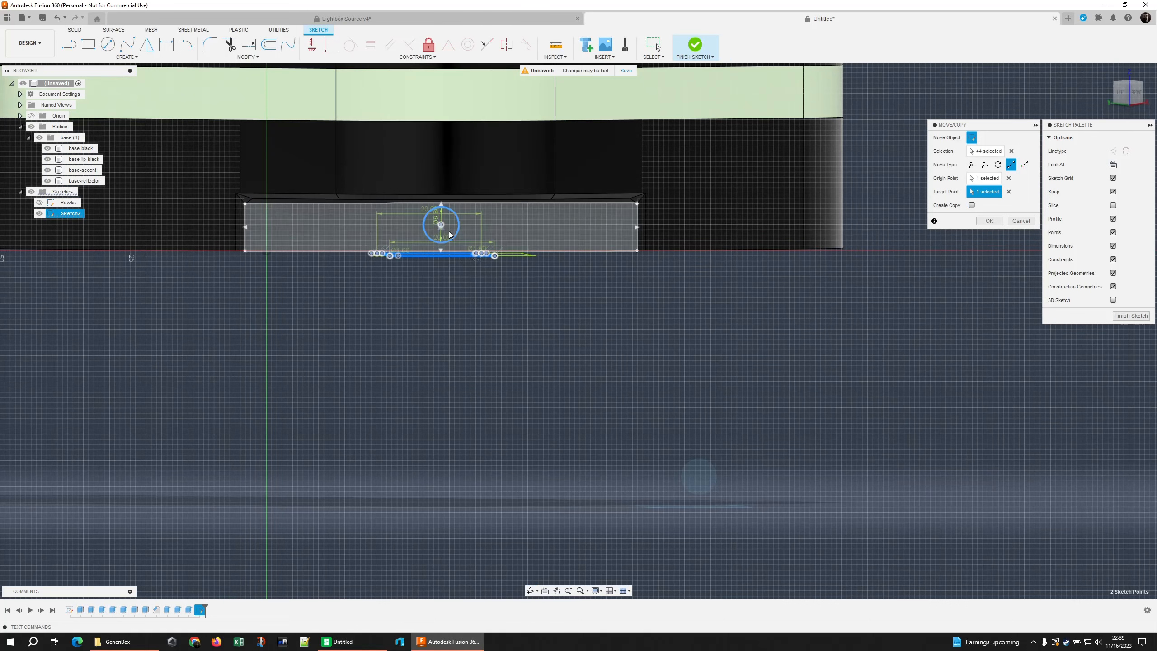
pyautogui.keyDown('shift'); pyautogui.moveTo(474, 358); pyautogui.dragTo(382, 320, button='middle'); pyautogui.keyUp('shift')
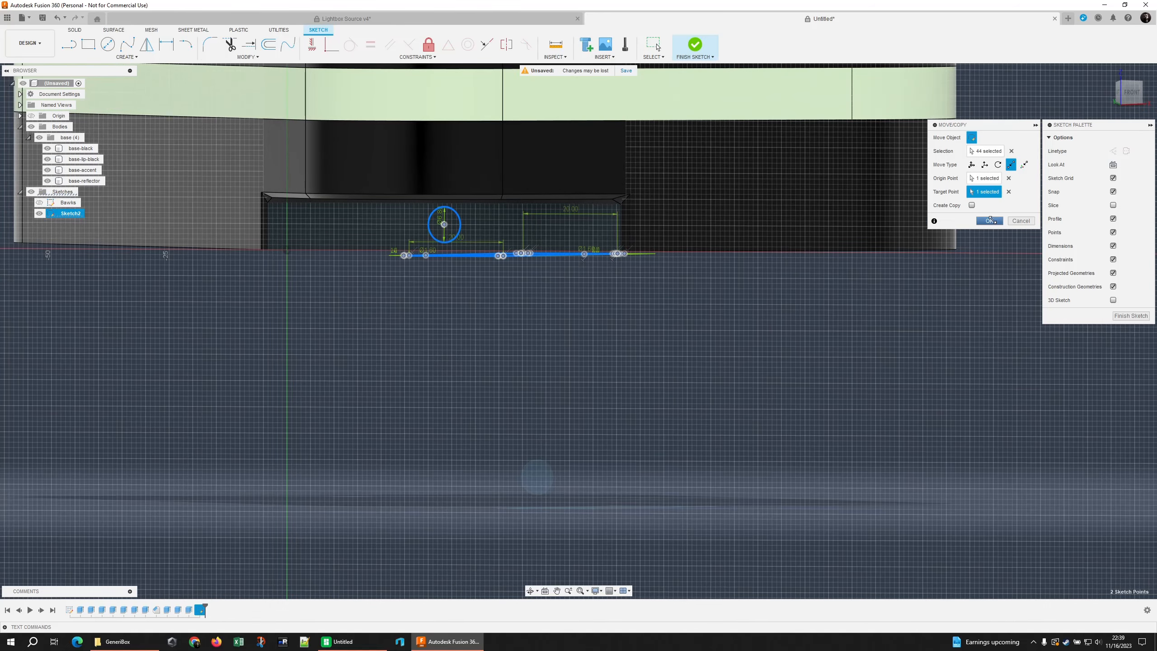
pyautogui.click(989, 221)
pyautogui.keyDown('shift'); pyautogui.moveTo(984, 226); pyautogui.dragTo(977, 329, button='middle'); pyautogui.keyUp('shift')
pyautogui.click(1126, 317)
# Show the base outline sketch and rename the recess sketch SP110E, matching its name in the Lightbox Source design.
pyautogui.moveTo(203, 429); pyautogui.dragTo(537, 403, button='middle')
pyautogui.scroll(-1, 537, 403)
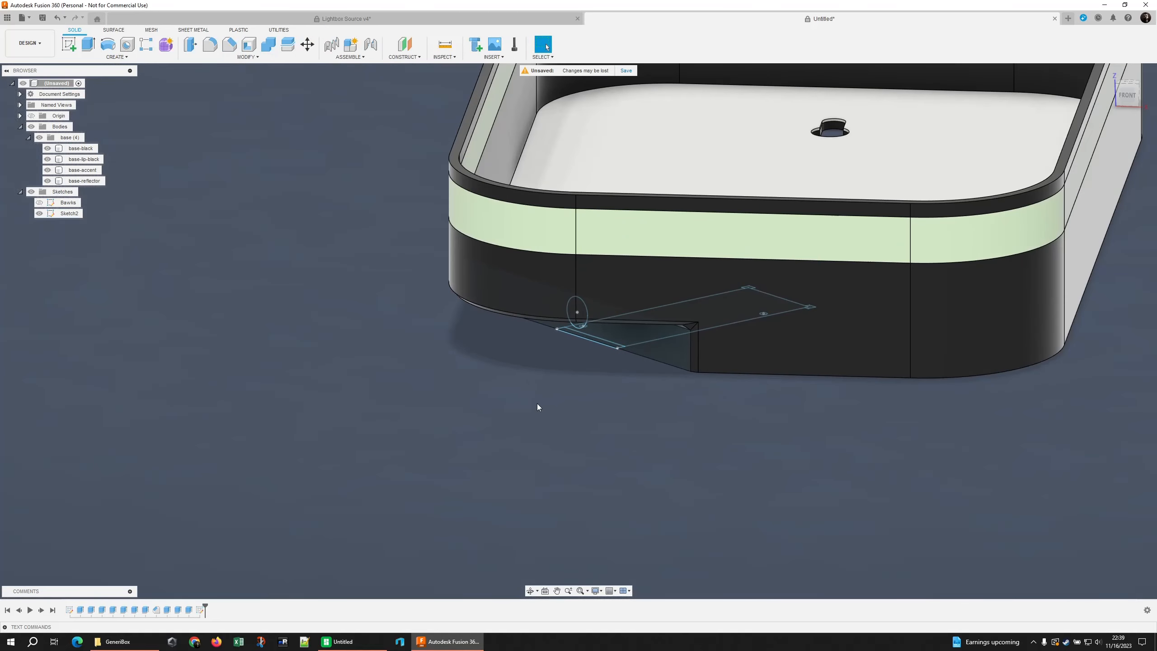
pyautogui.click(39, 202)
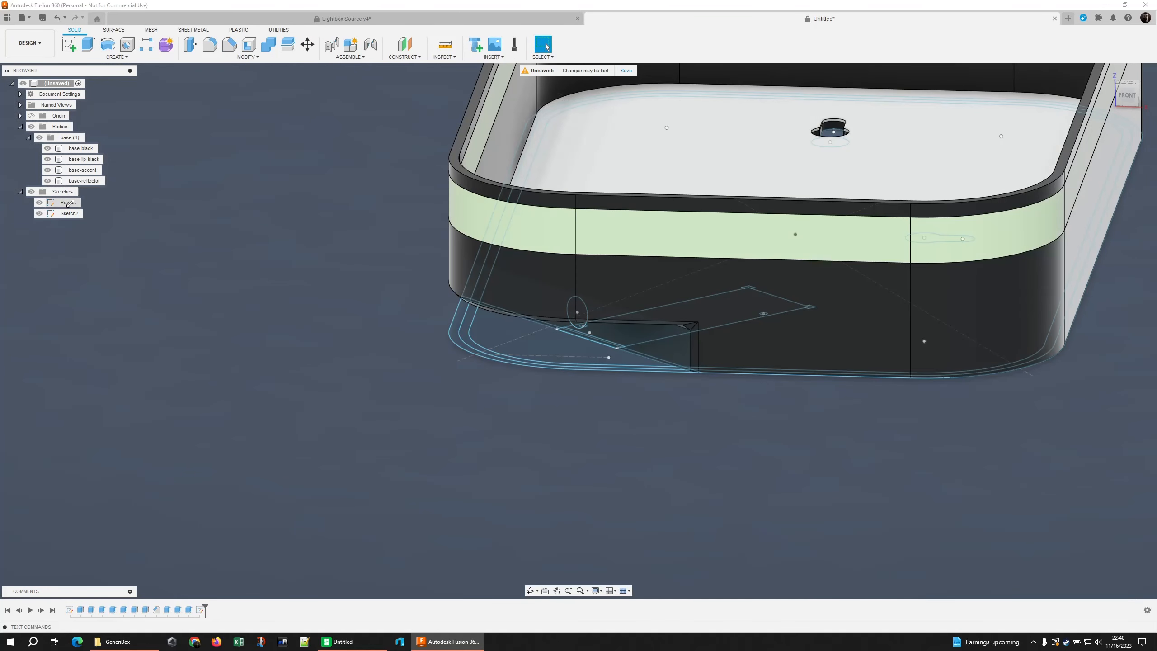
pyautogui.click(69, 213)
pyautogui.click(70, 213)
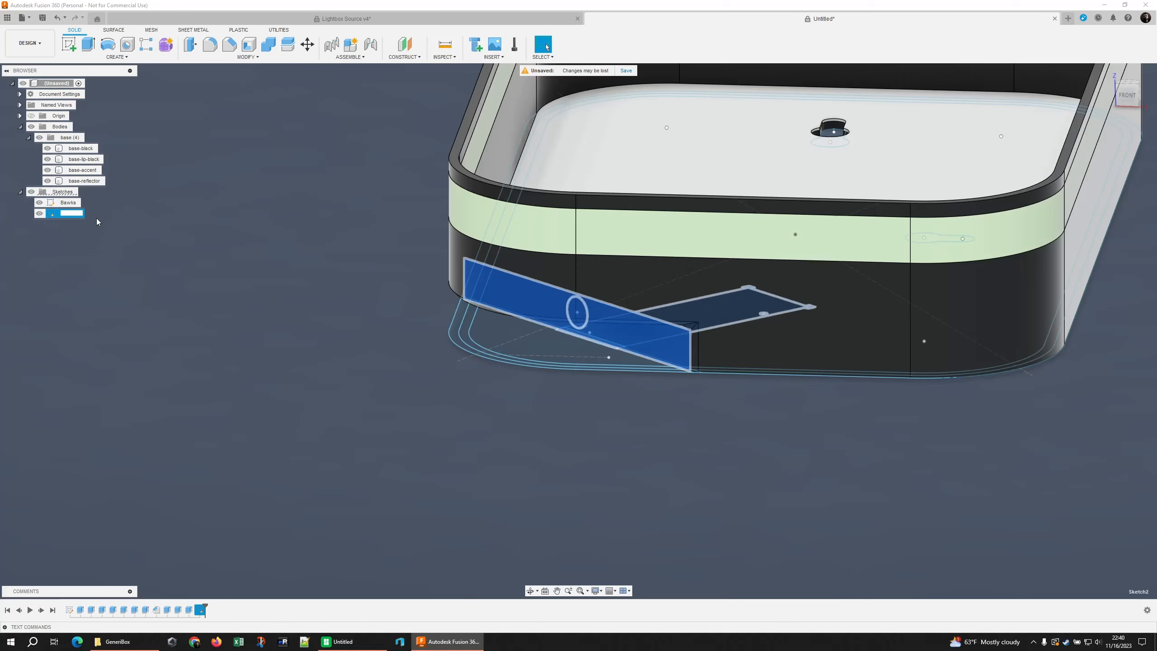
pyautogui.click(242, 19)
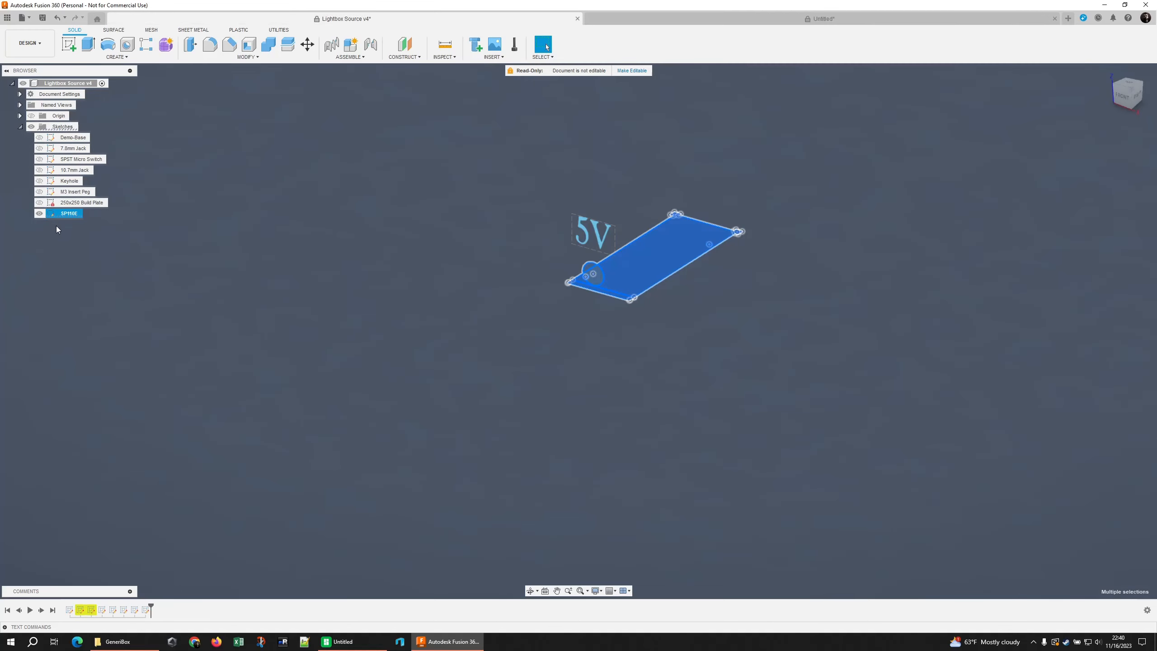
pyautogui.click(683, 20)
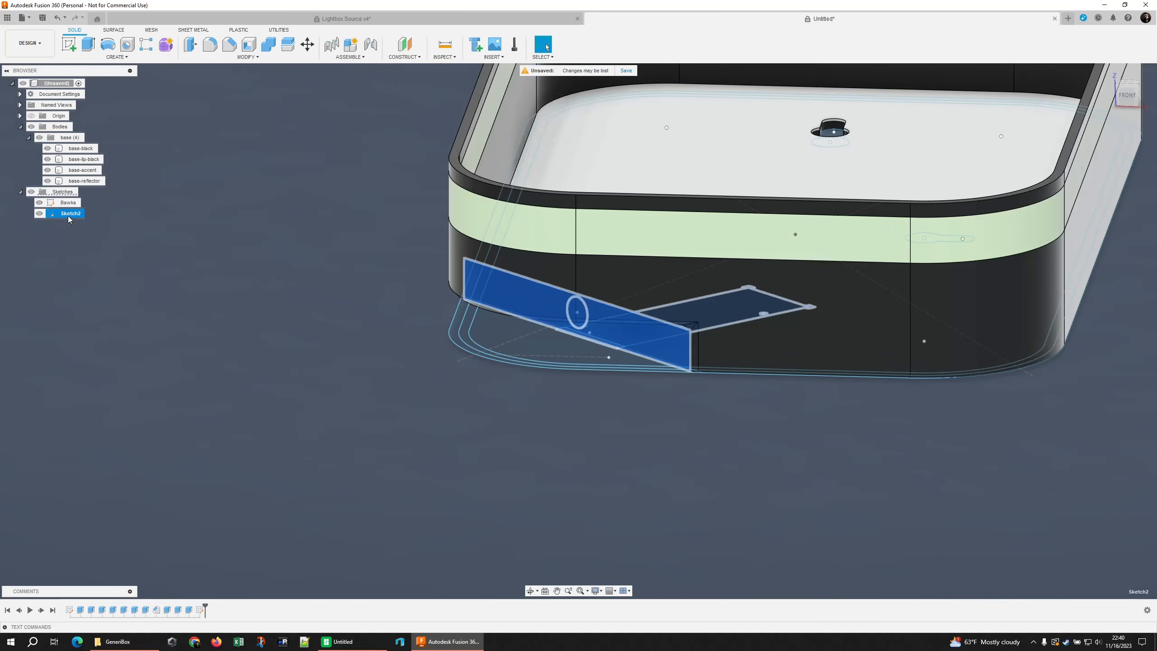
pyautogui.write('SP110E')
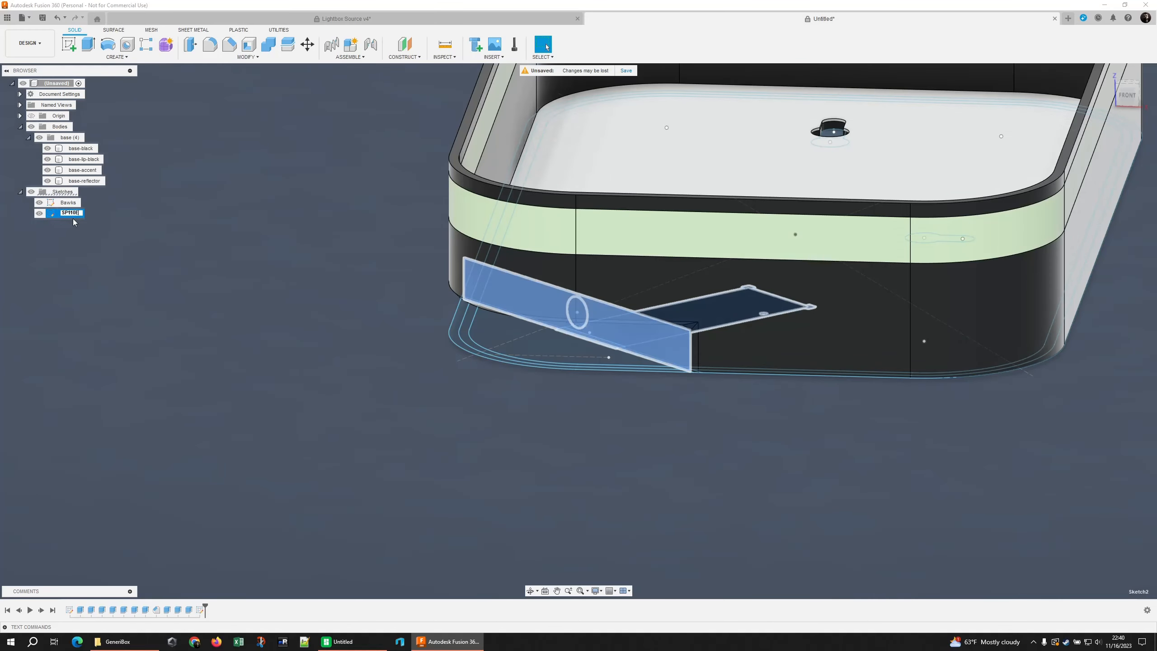
pyautogui.press('Return')
pyautogui.click(317, 367)
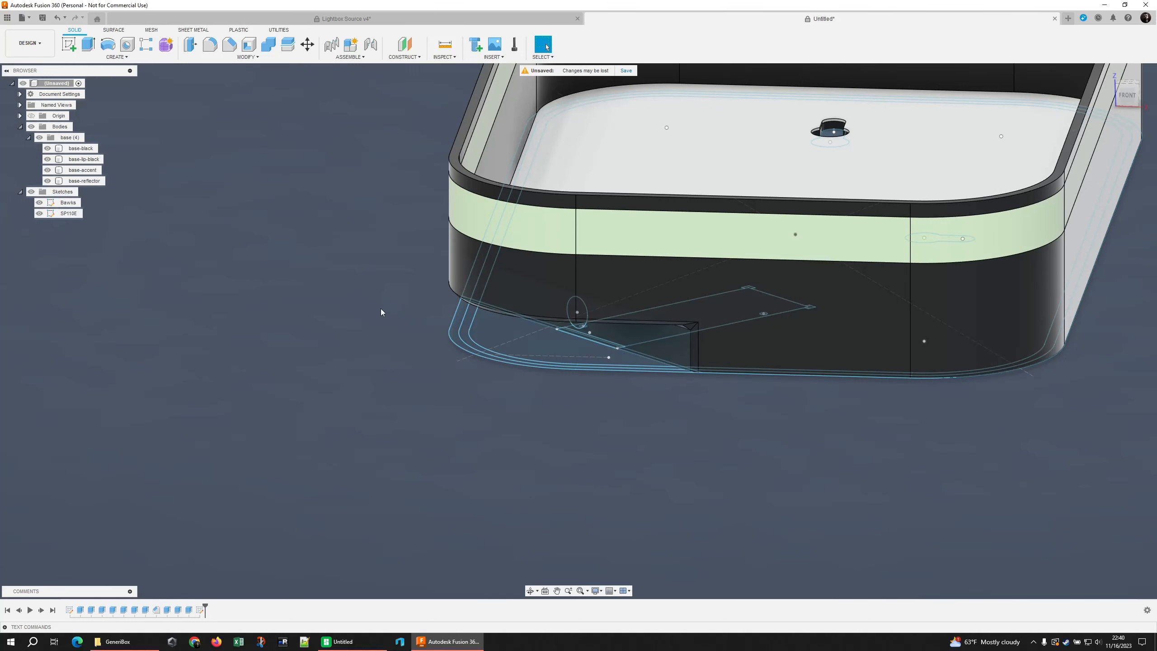
pyautogui.rightClick(72, 203)
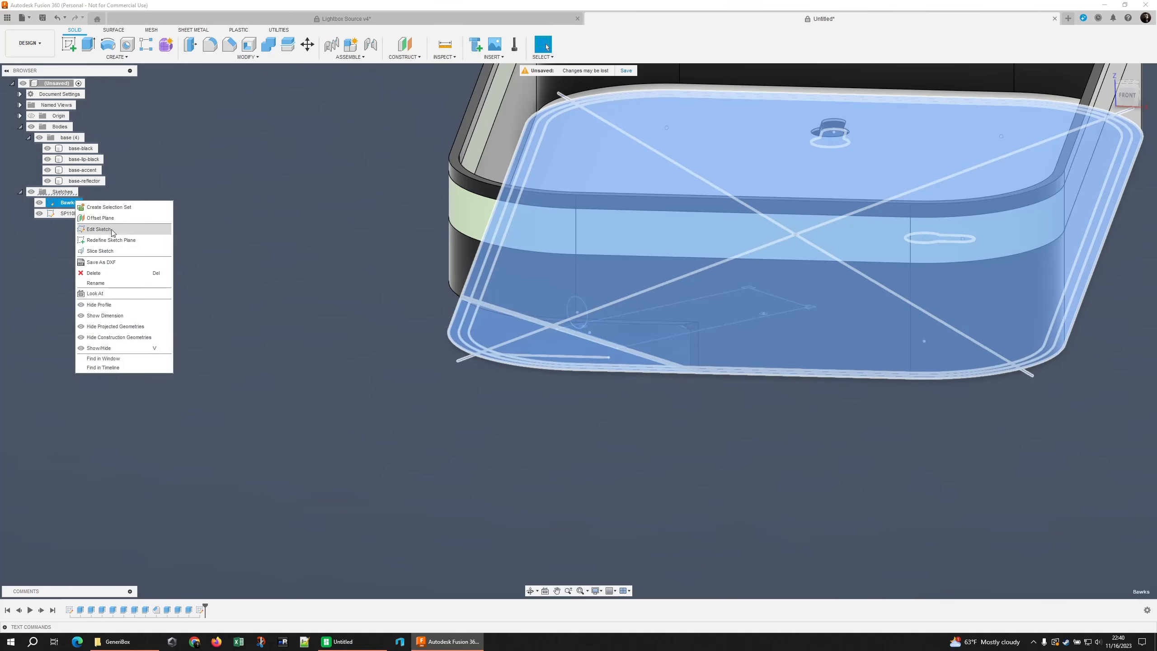
pyautogui.click(256, 267)
pyautogui.click(304, 316)
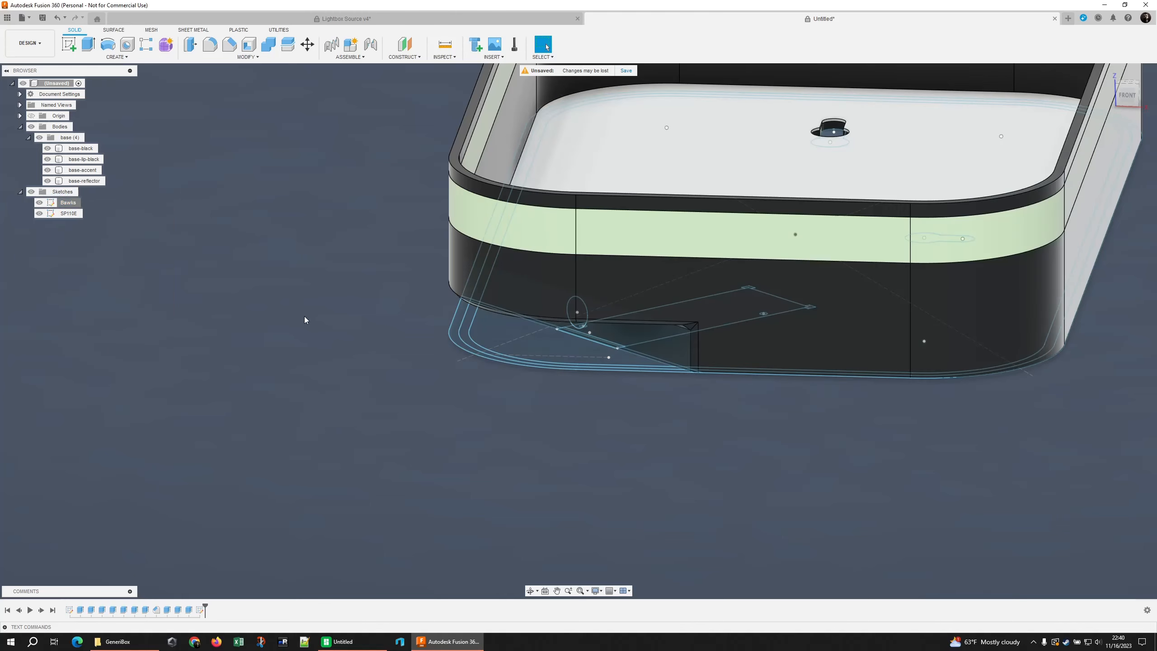
# Edit the extrude that cuts the corner recess and set its cut distance to 15 mm.
pyautogui.keyDown('shift'); pyautogui.moveTo(190, 546); pyautogui.dragTo(166, 476, button='middle'); pyautogui.keyUp('shift')
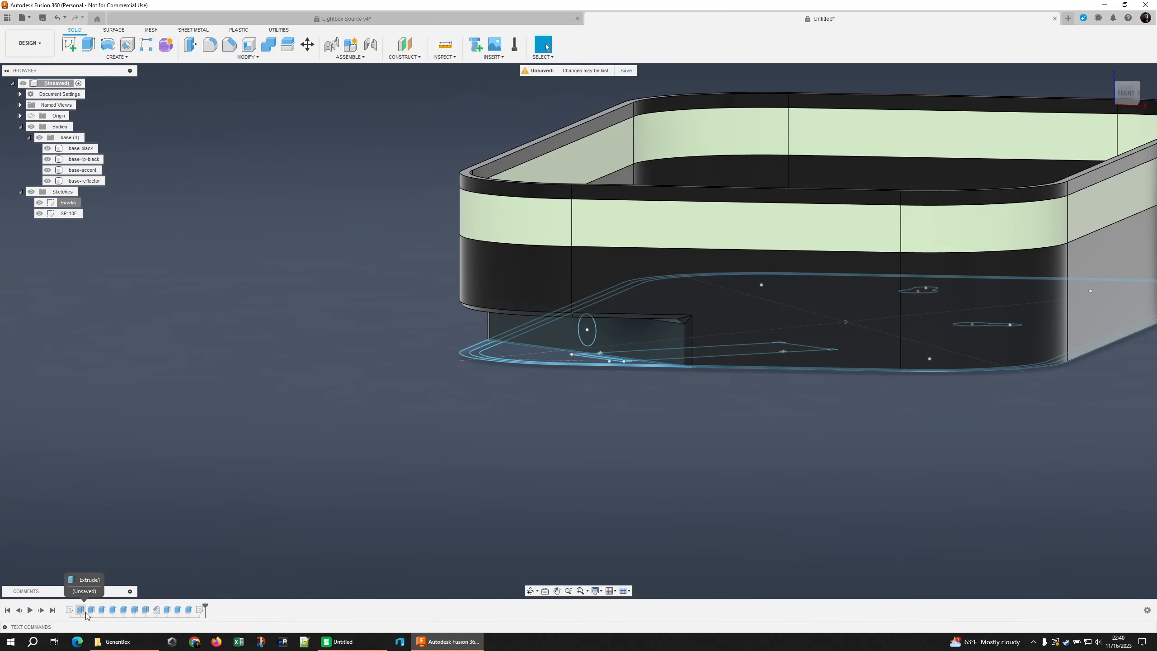
pyautogui.keyDown('shift'); pyautogui.moveTo(284, 439); pyautogui.dragTo(177, 553, button='middle'); pyautogui.keyUp('shift')
pyautogui.click(113, 611)
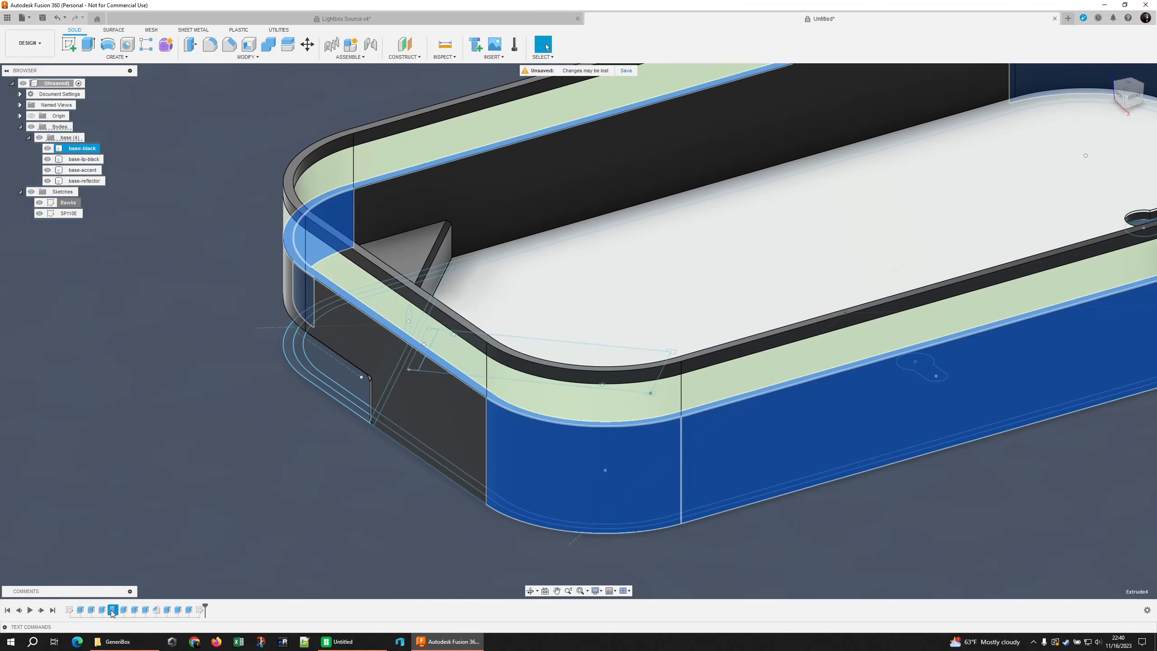
pyautogui.click(123, 610)
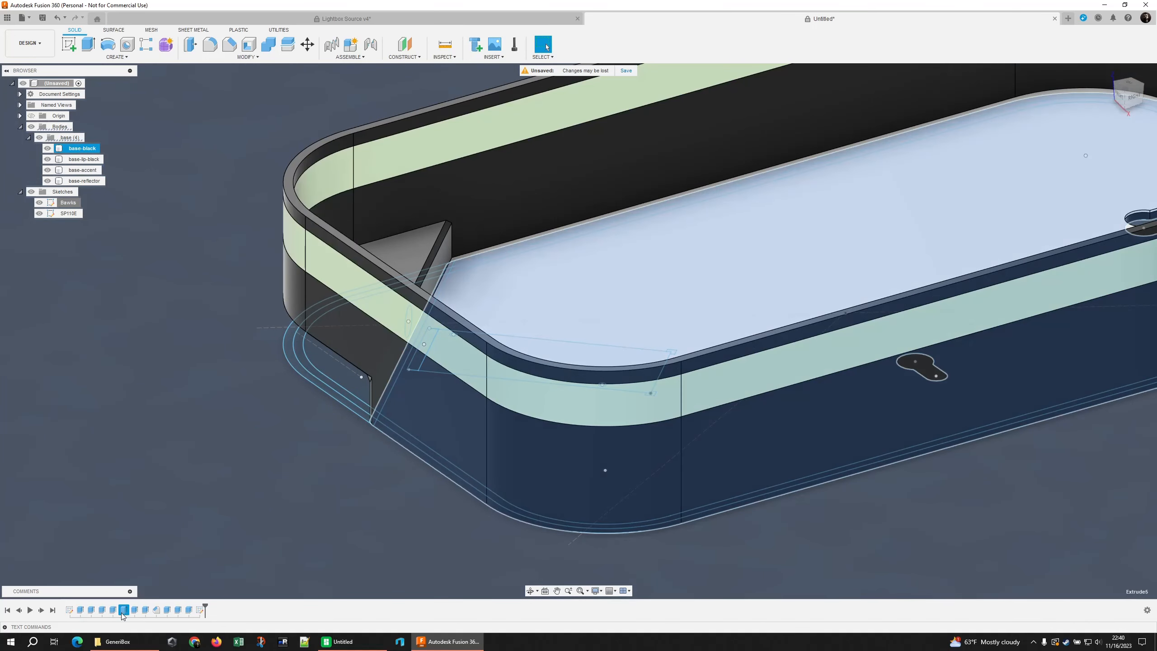
pyautogui.click(135, 612)
pyautogui.rightClick(135, 611)
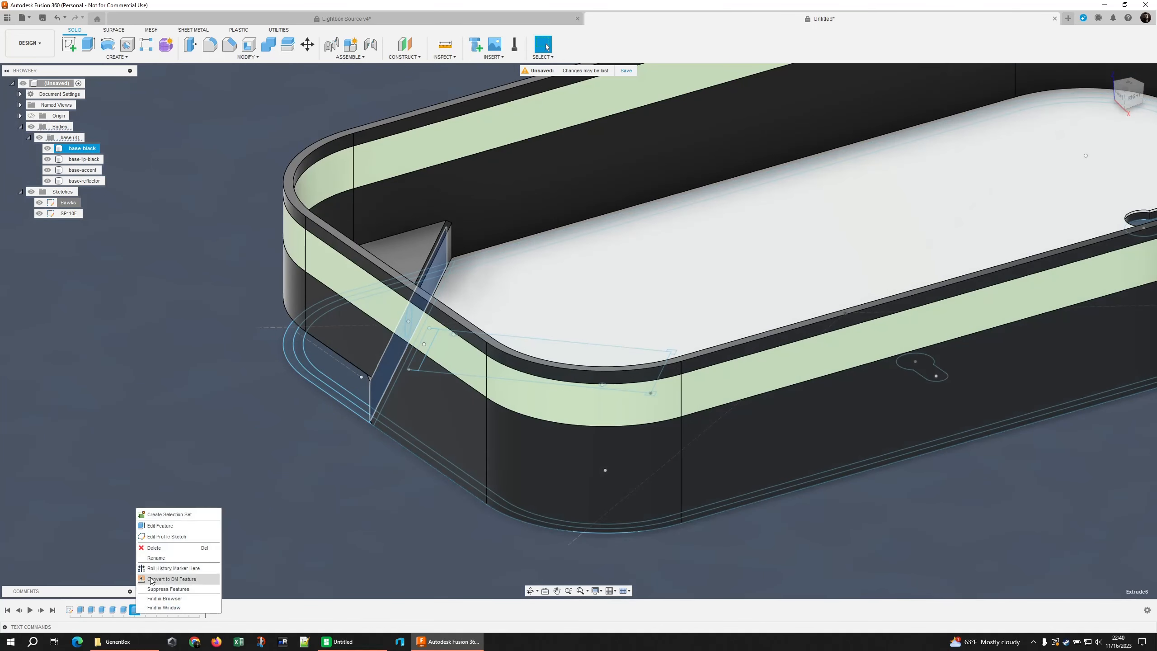
pyautogui.click(183, 526)
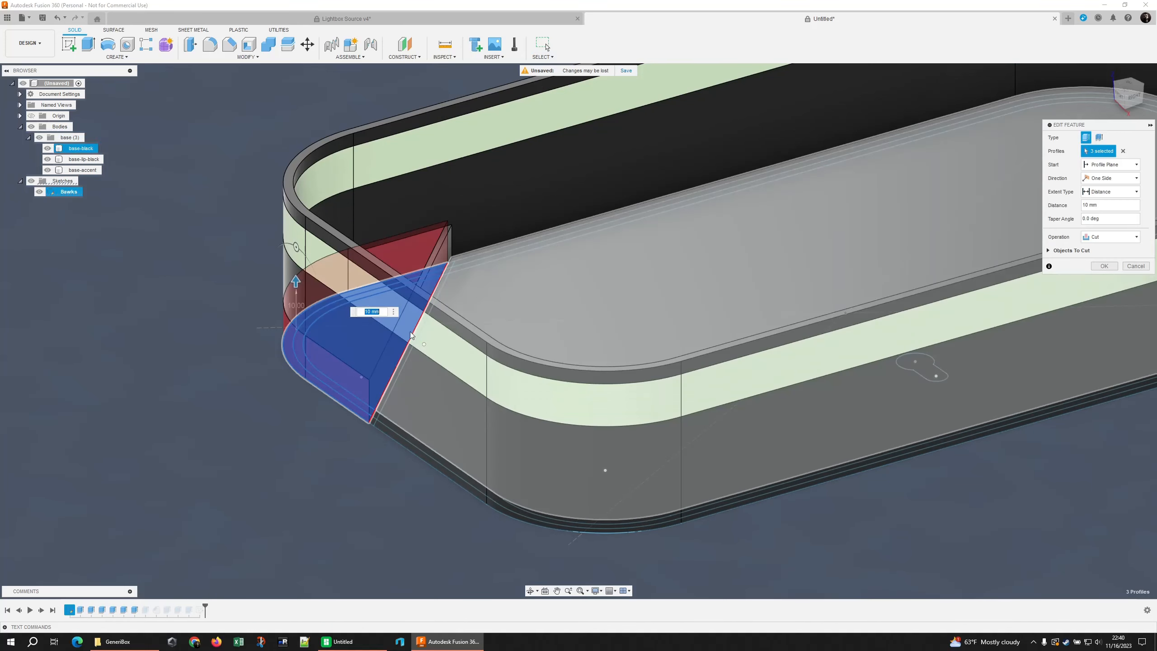
pyautogui.write('15')
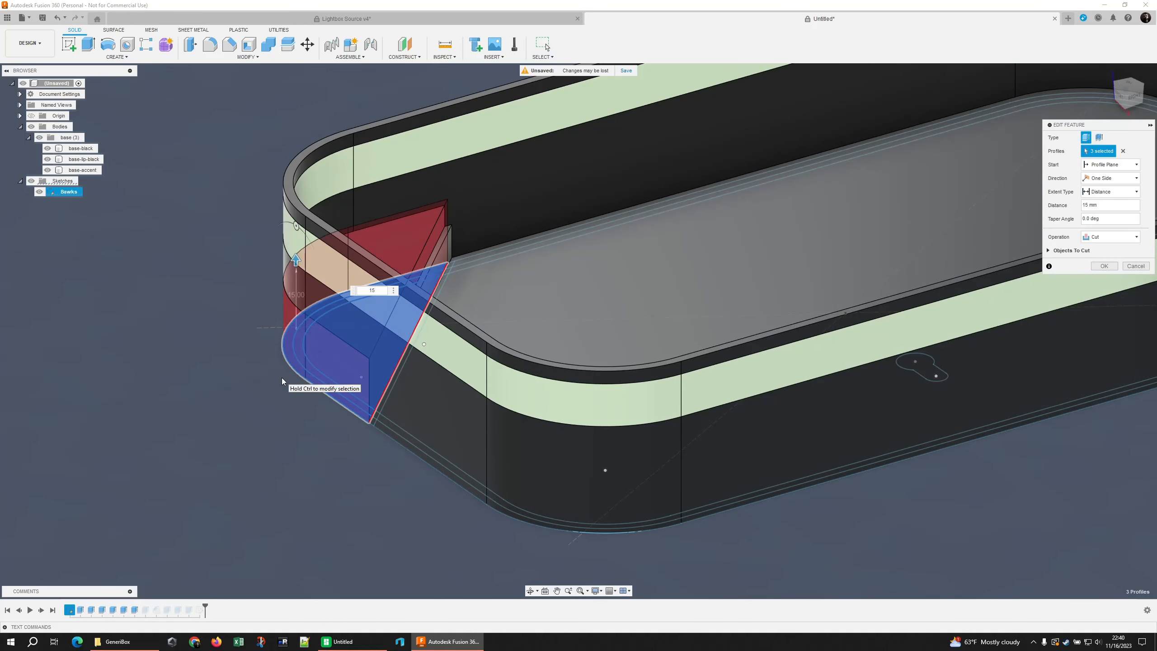
pyautogui.press('Return')
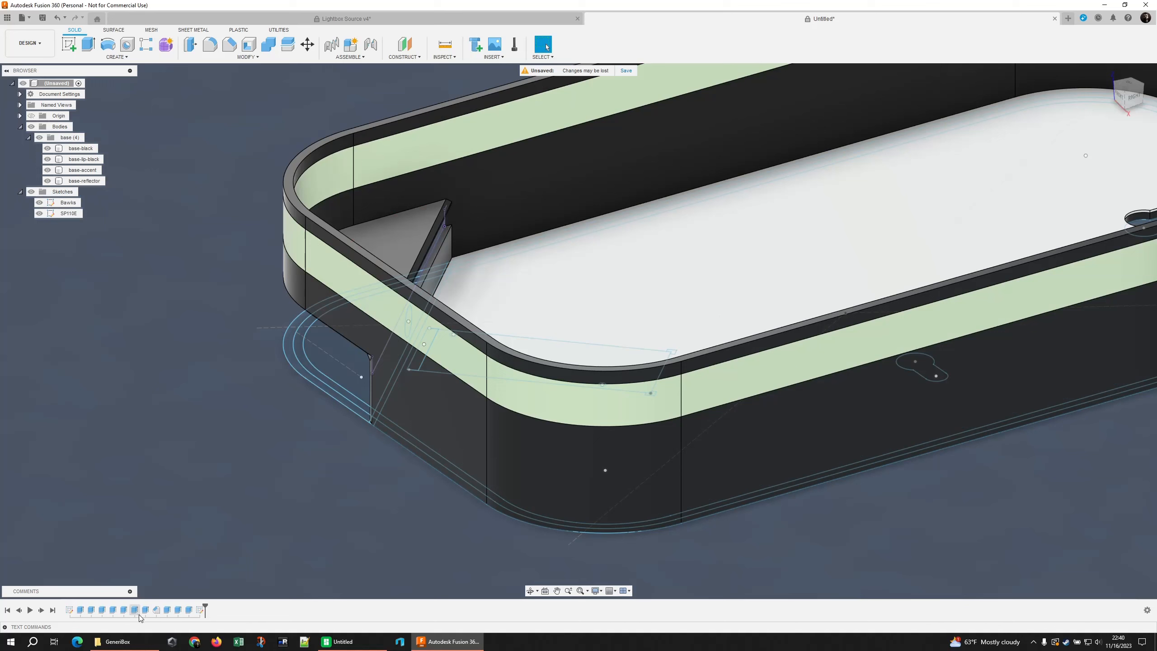
# Review the extrude settings of the corner recess cut.
pyautogui.click(139, 614)
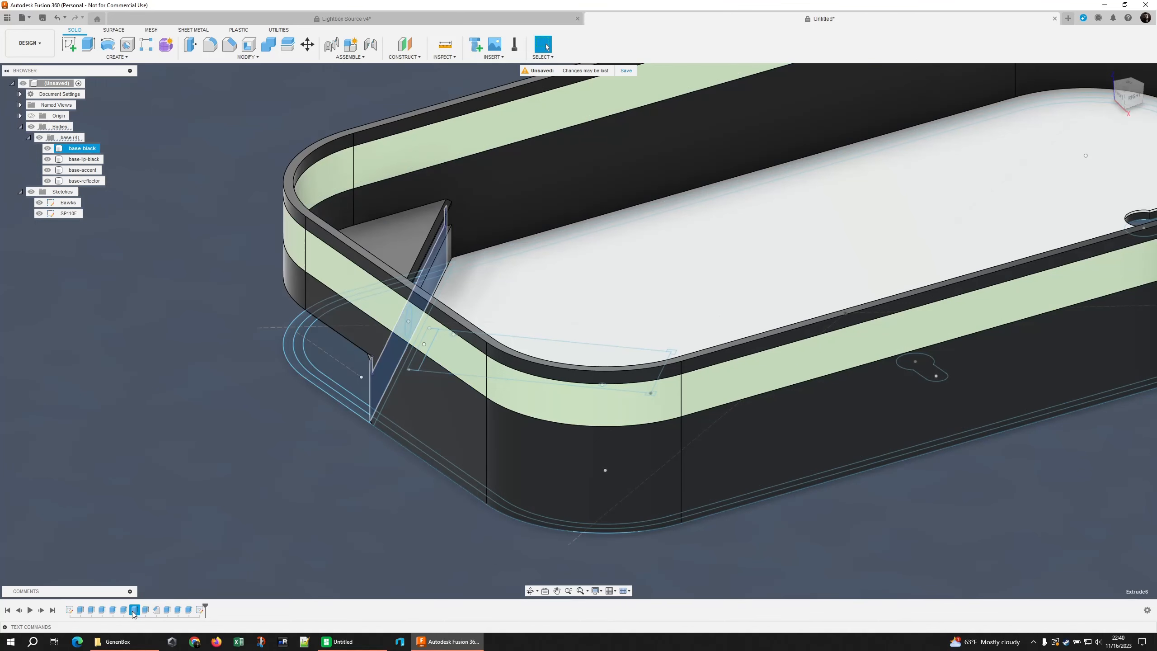
pyautogui.rightClick(133, 614)
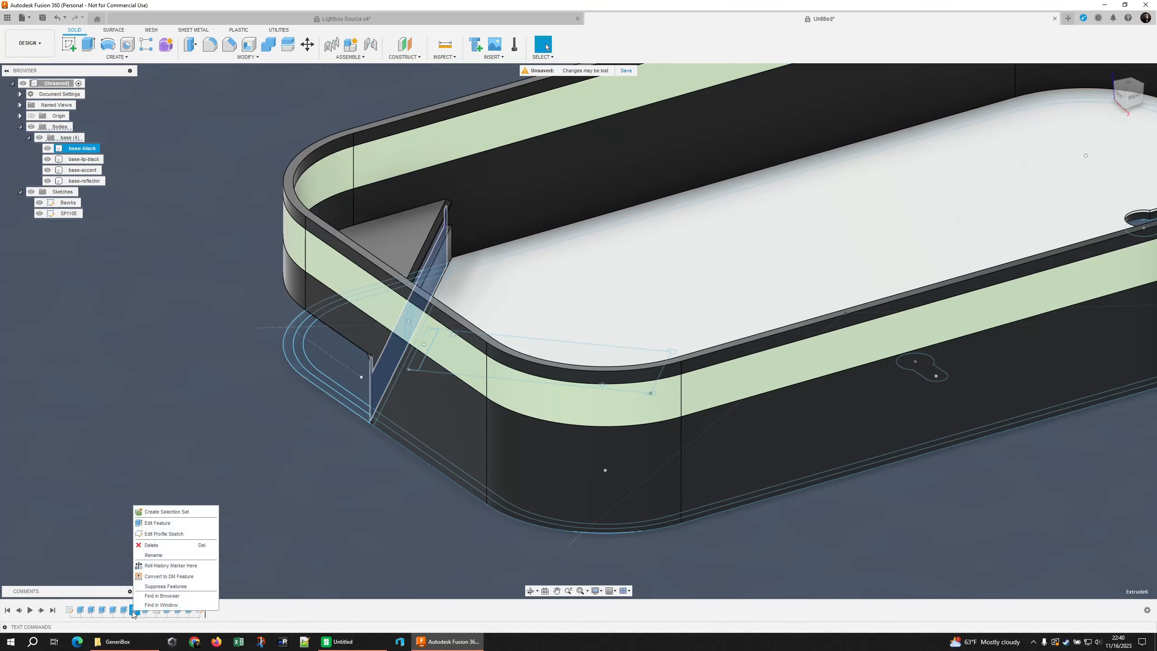
pyautogui.click(160, 523)
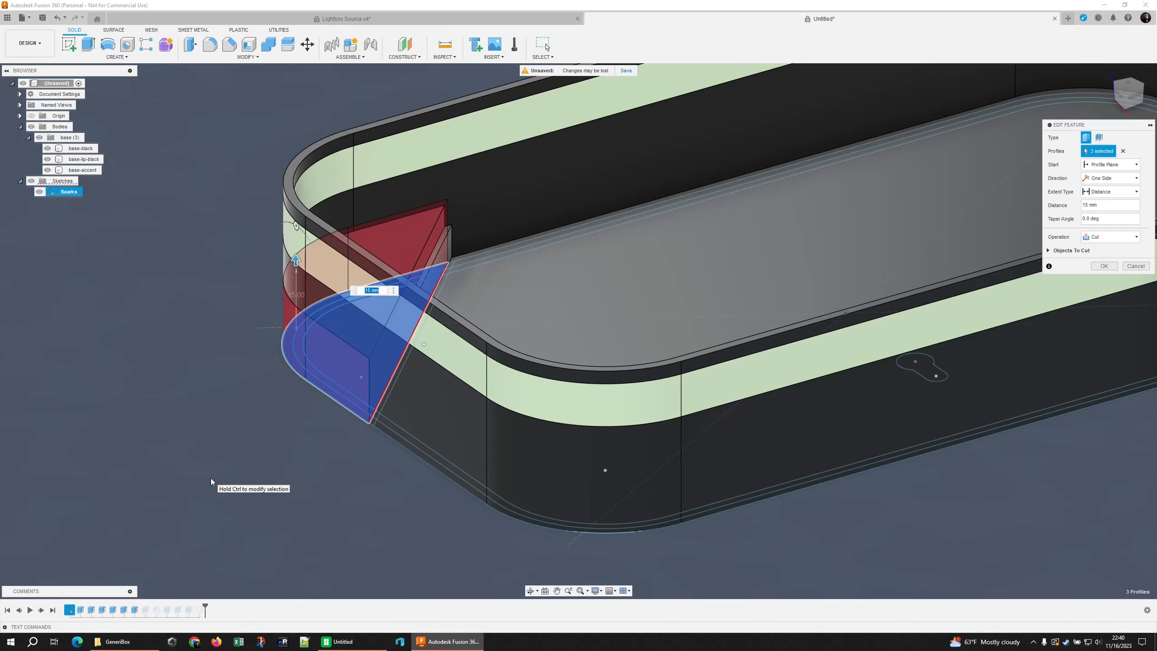
pyautogui.press('Return')
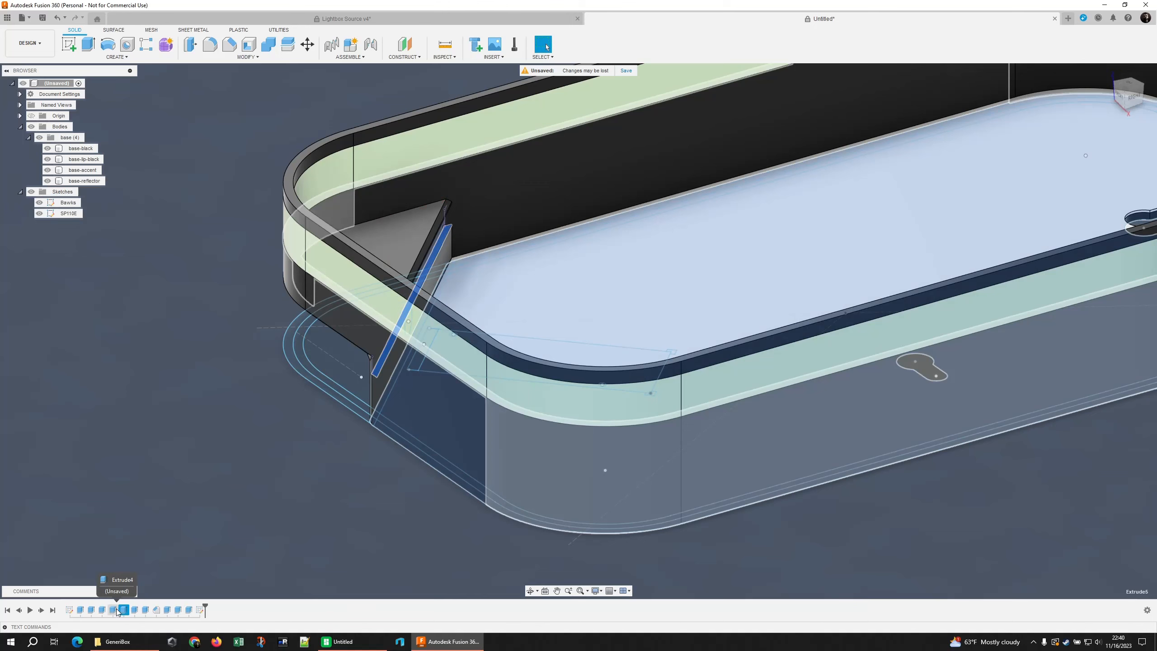
# Edit the joined extrude of the diagonal recess wall and set its distance to 15 mm.
pyautogui.rightClick(123, 610)
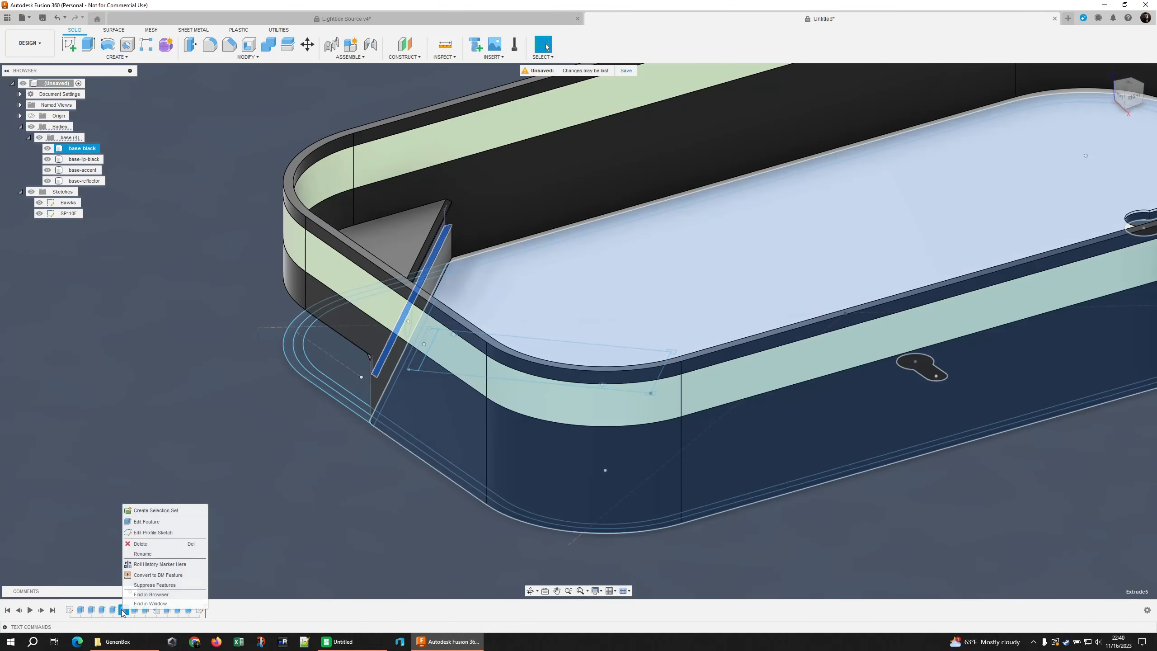
pyautogui.click(146, 521)
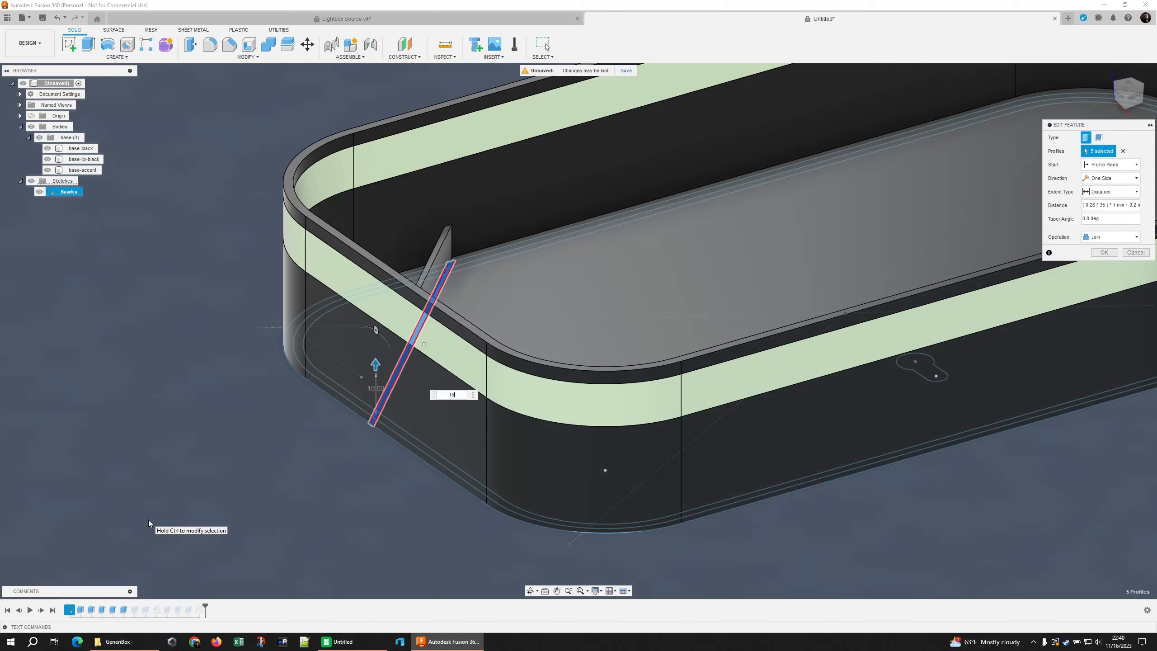
pyautogui.press('Return')
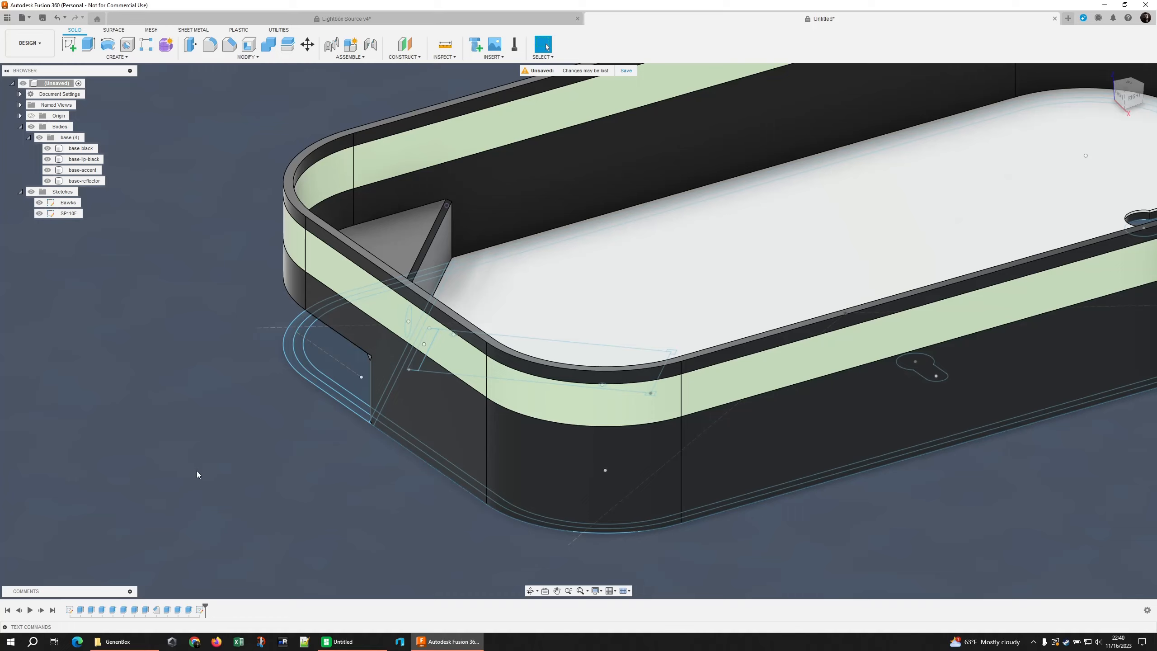
# Measure the distance from the recess's top inner edge to the lower edge of the accent band above it.
pyautogui.keyDown('shift'); pyautogui.moveTo(198, 474); pyautogui.dragTo(271, 420, button='middle'); pyautogui.keyUp('shift')
pyautogui.moveTo(335, 249); pyautogui.dragTo(286, 322, button='middle')
pyautogui.keyDown('shift'); pyautogui.moveTo(286, 323); pyautogui.dragTo(213, 359, button='middle'); pyautogui.keyUp('shift')
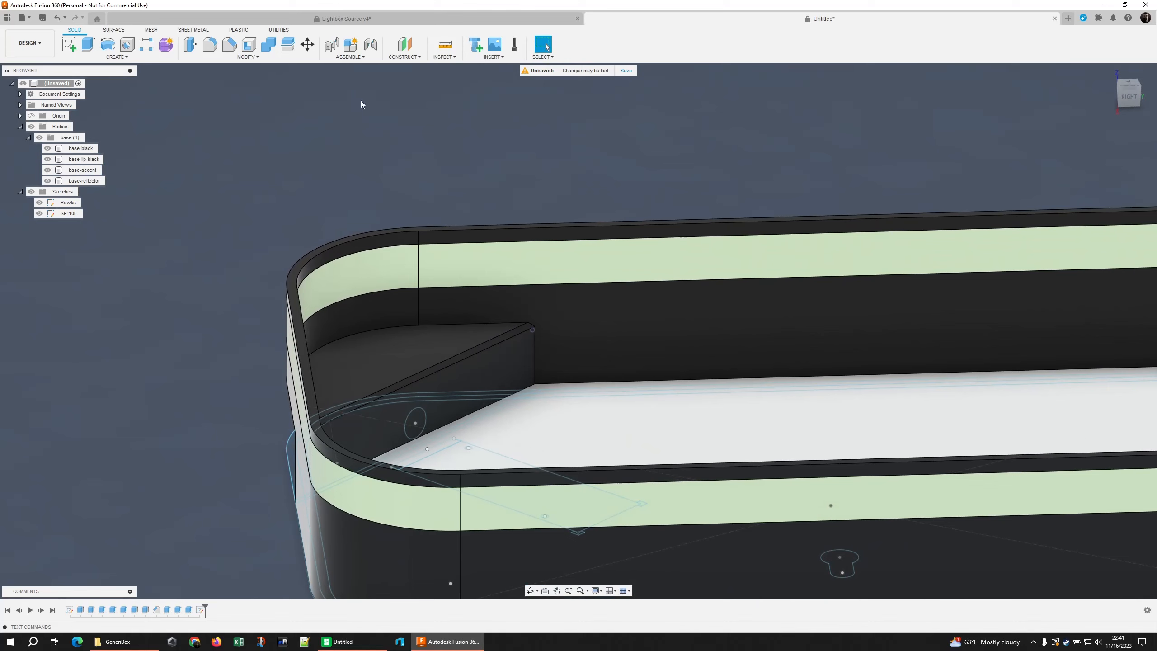
pyautogui.click(442, 46)
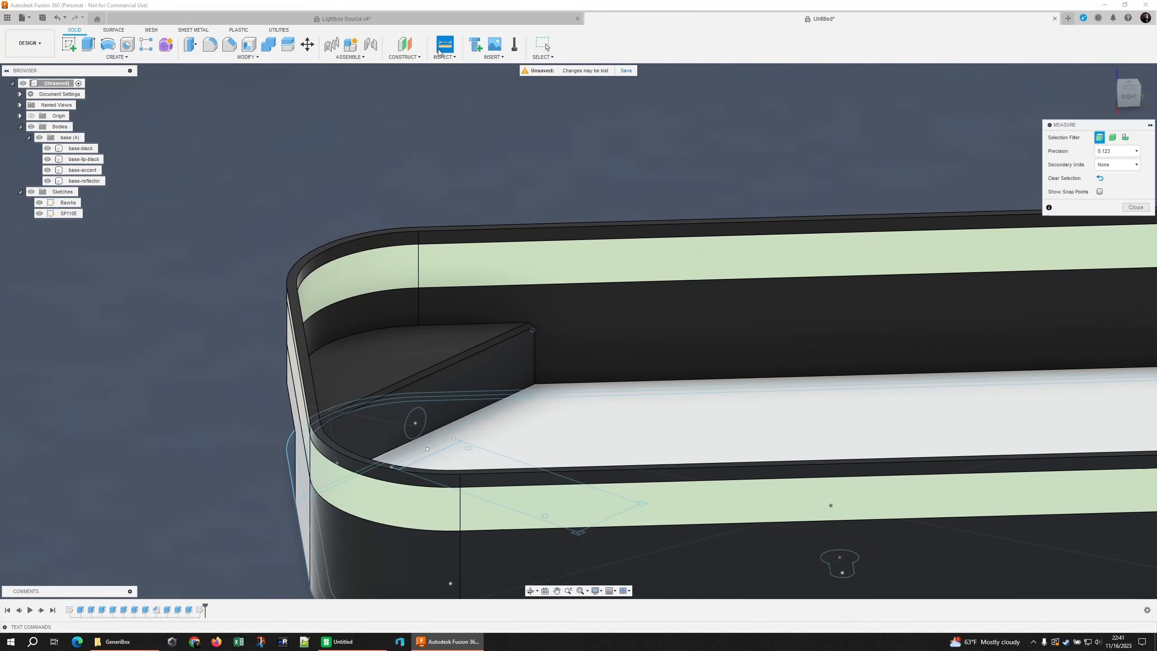
pyautogui.scroll(5, 426, 283)
pyautogui.scroll(-3, 456, 329)
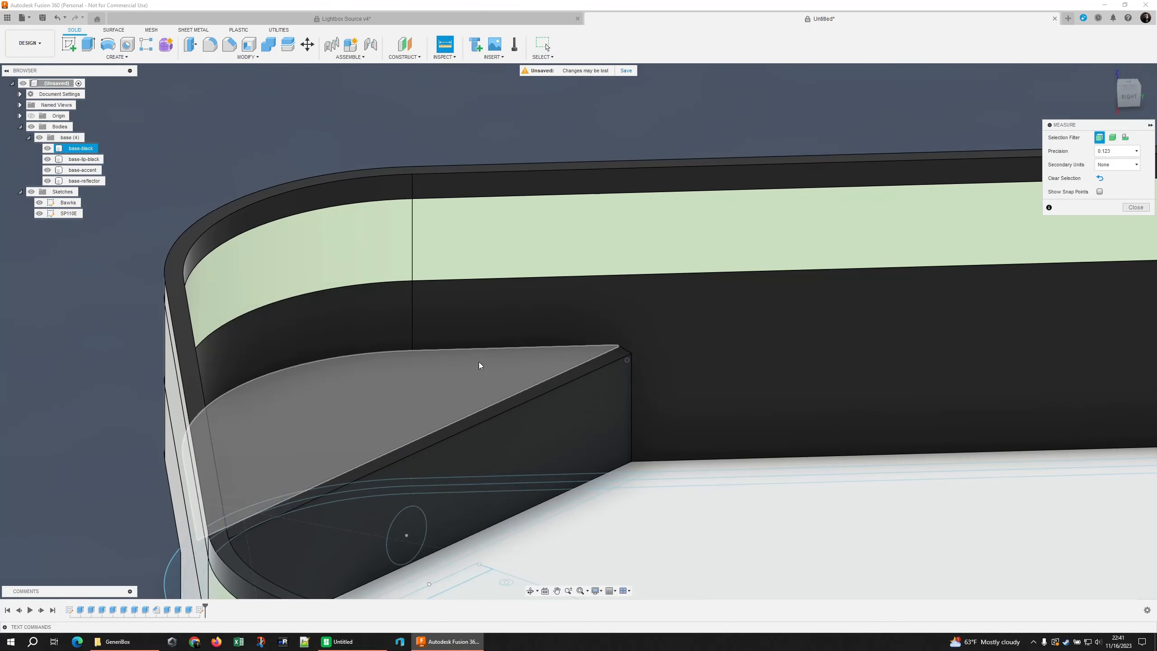
pyautogui.click(479, 361)
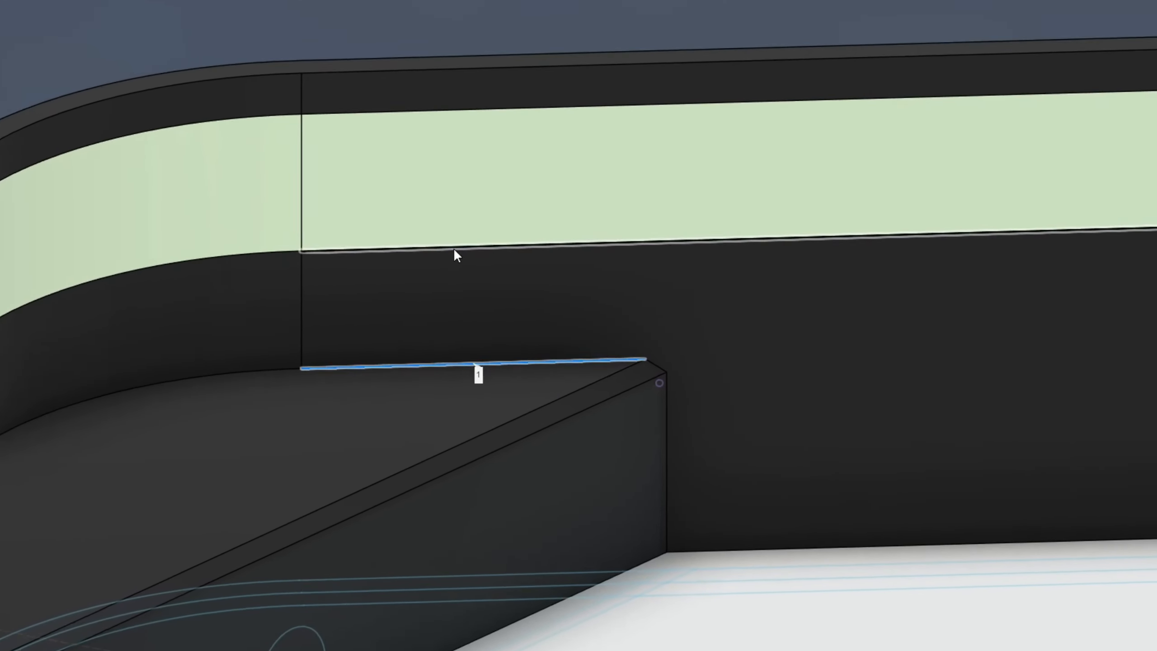
pyautogui.click(468, 258)
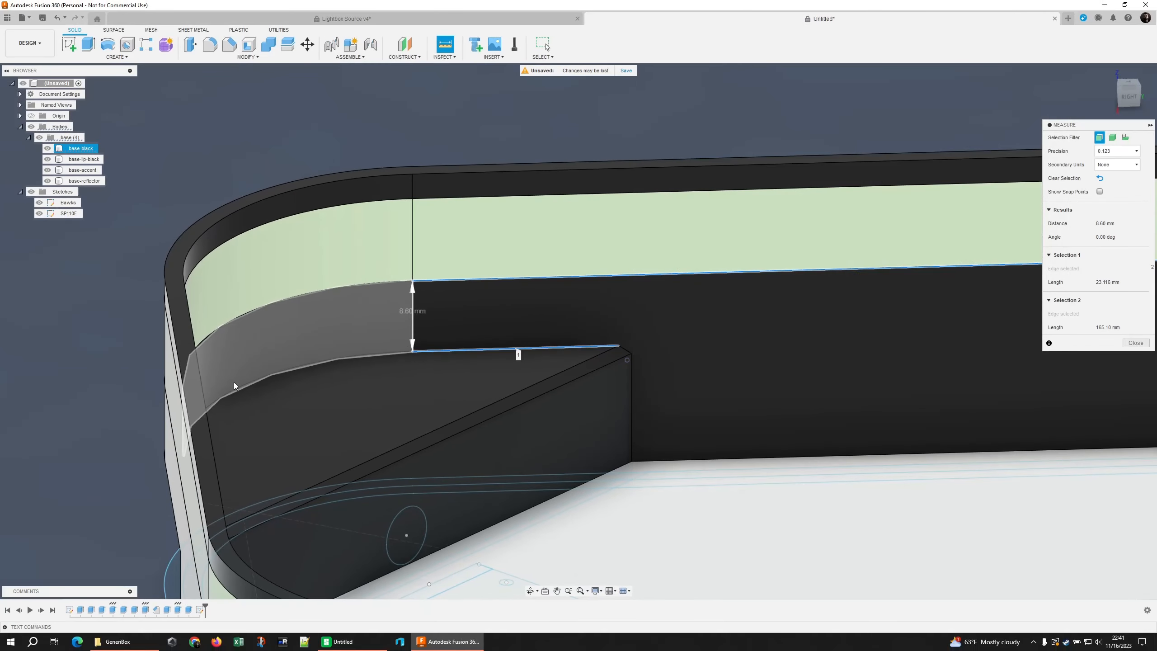
pyautogui.moveTo(141, 413); pyautogui.dragTo(233, 347, button='middle')
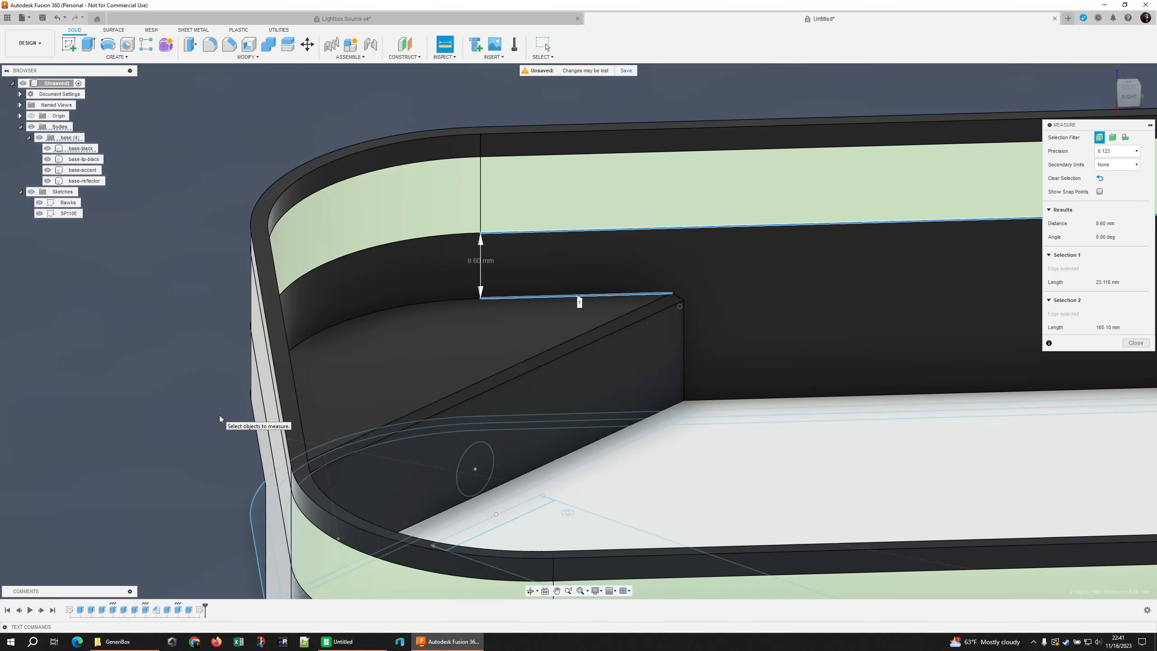
pyautogui.keyDown('shift'); pyautogui.moveTo(183, 427); pyautogui.dragTo(228, 424, button='middle'); pyautogui.keyUp('shift')
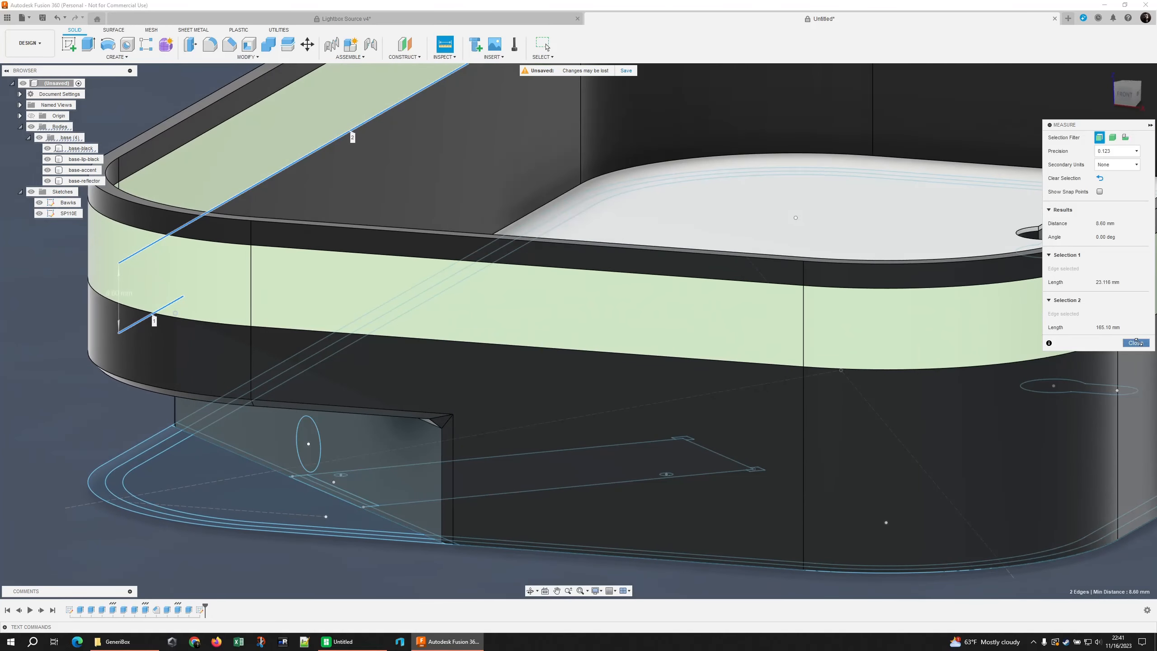
pyautogui.click(1136, 342)
# Open the SP110E sketch for editing.
pyautogui.scroll(-2, 323, 486)
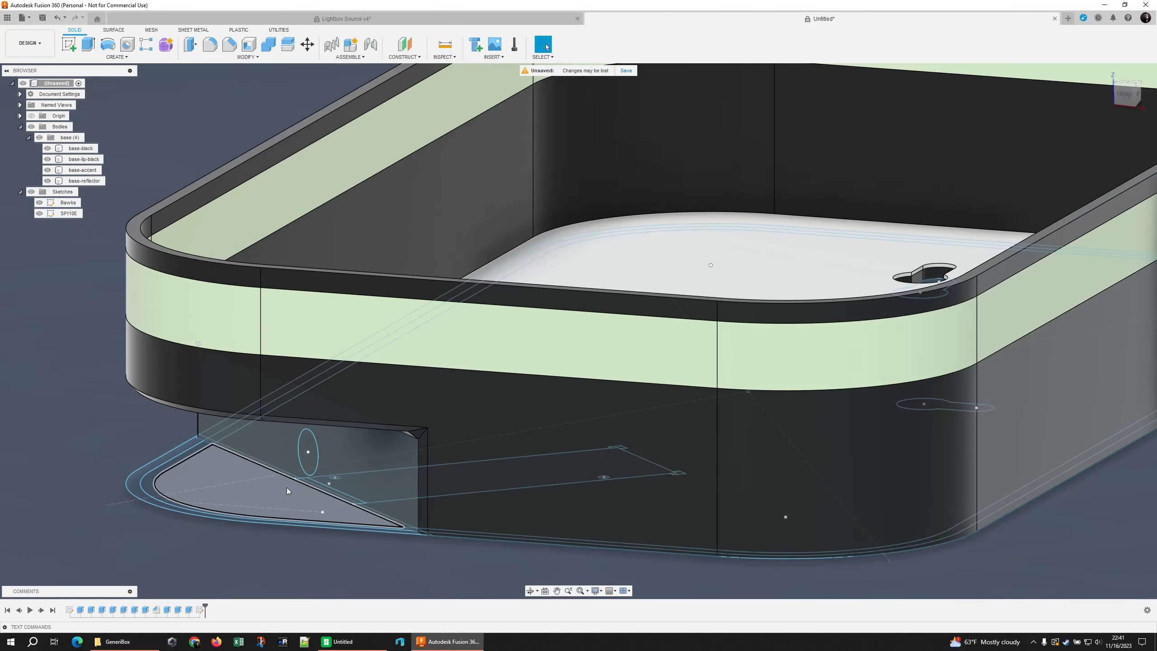
pyautogui.moveTo(267, 530)
pyautogui.keyDown('shift'); pyautogui.mouseDown(button='middle')
pyautogui.moveTo(269, 490)
pyautogui.moveTo(266, 544)
pyautogui.moveTo(259, 524)
pyautogui.mouseUp(button='middle'); pyautogui.keyUp('shift')
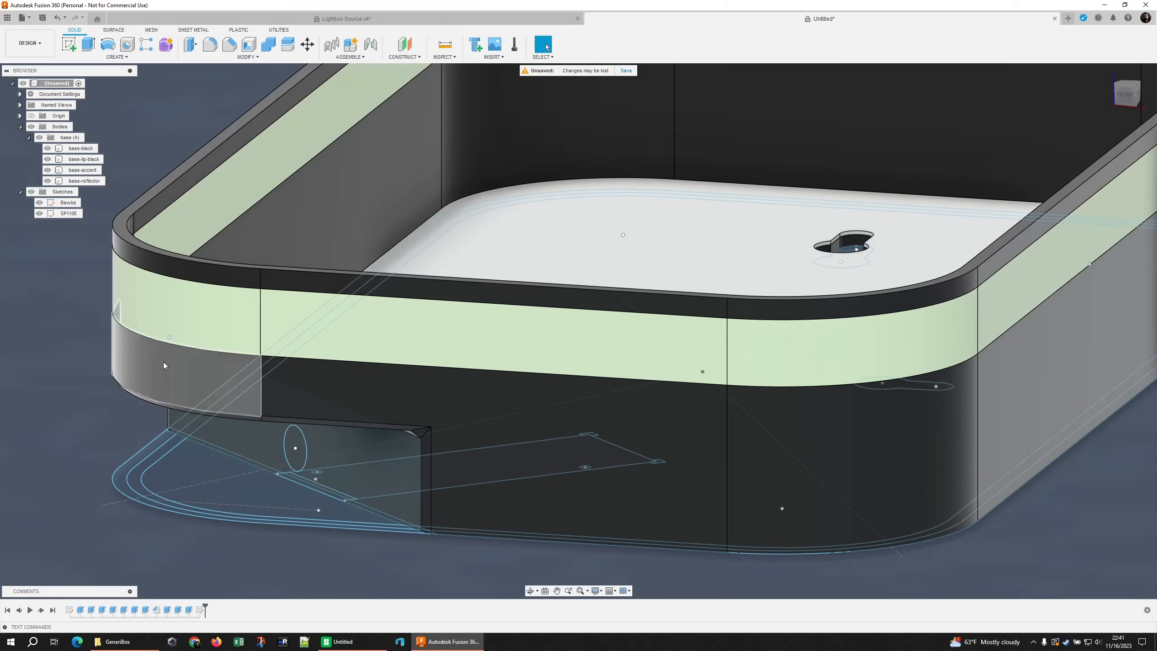
pyautogui.rightClick(69, 214)
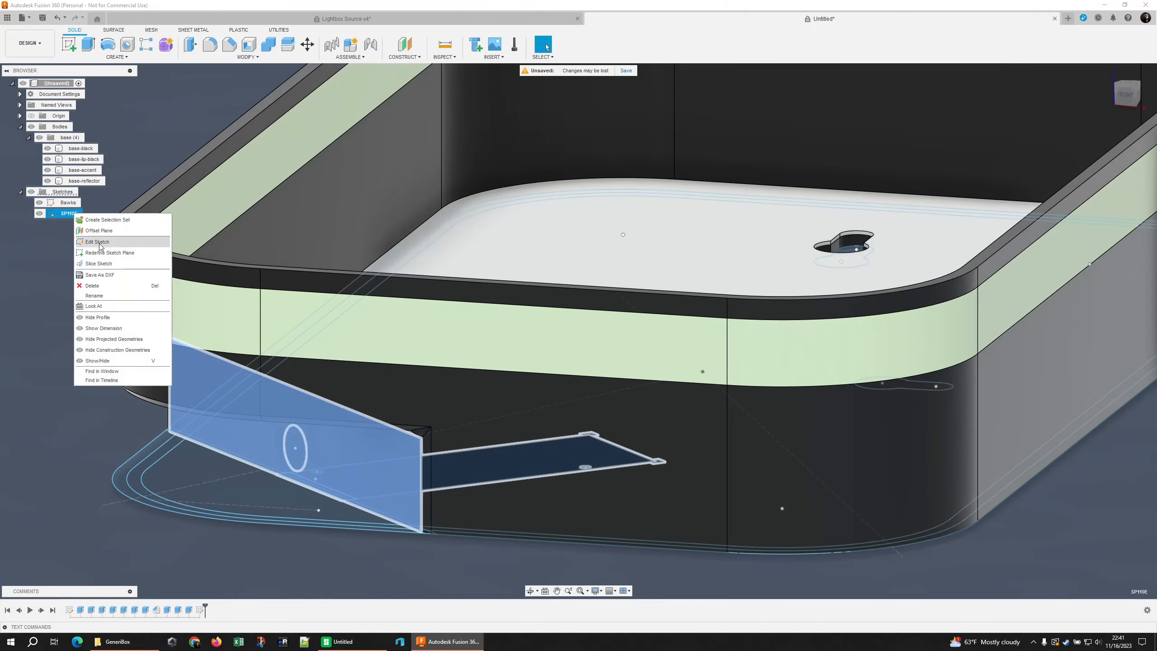
pyautogui.click(97, 242)
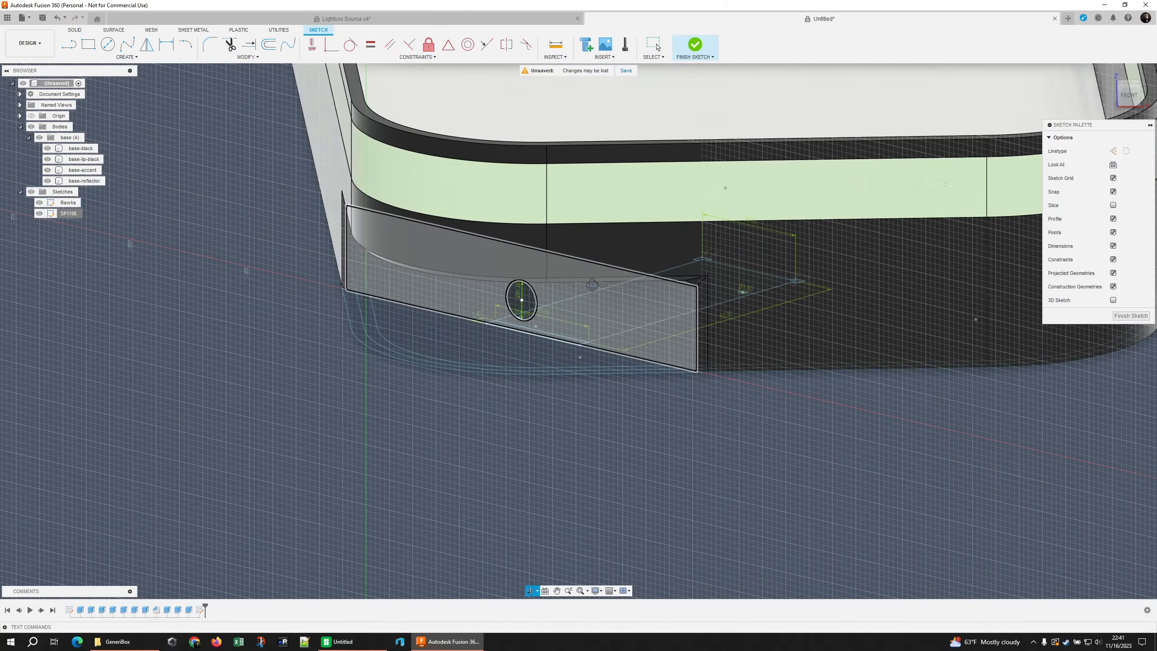
pyautogui.moveTo(376, 250)
pyautogui.mouseDown()
pyautogui.moveTo(705, 453)
pyautogui.moveTo(689, 457)
pyautogui.mouseUp()
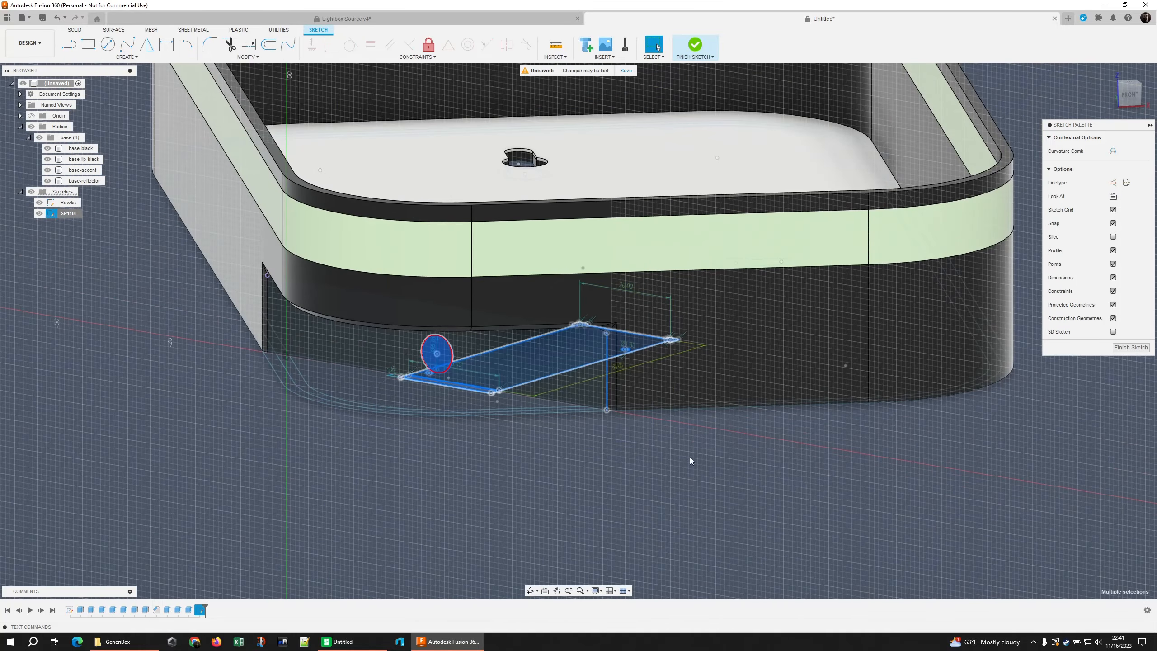
pyautogui.moveTo(648, 443)
pyautogui.keyDown('shift'); pyautogui.mouseDown(button='middle')
pyautogui.moveTo(631, 387)
pyautogui.moveTo(660, 428)
pyautogui.mouseUp(button='middle'); pyautogui.keyUp('shift')
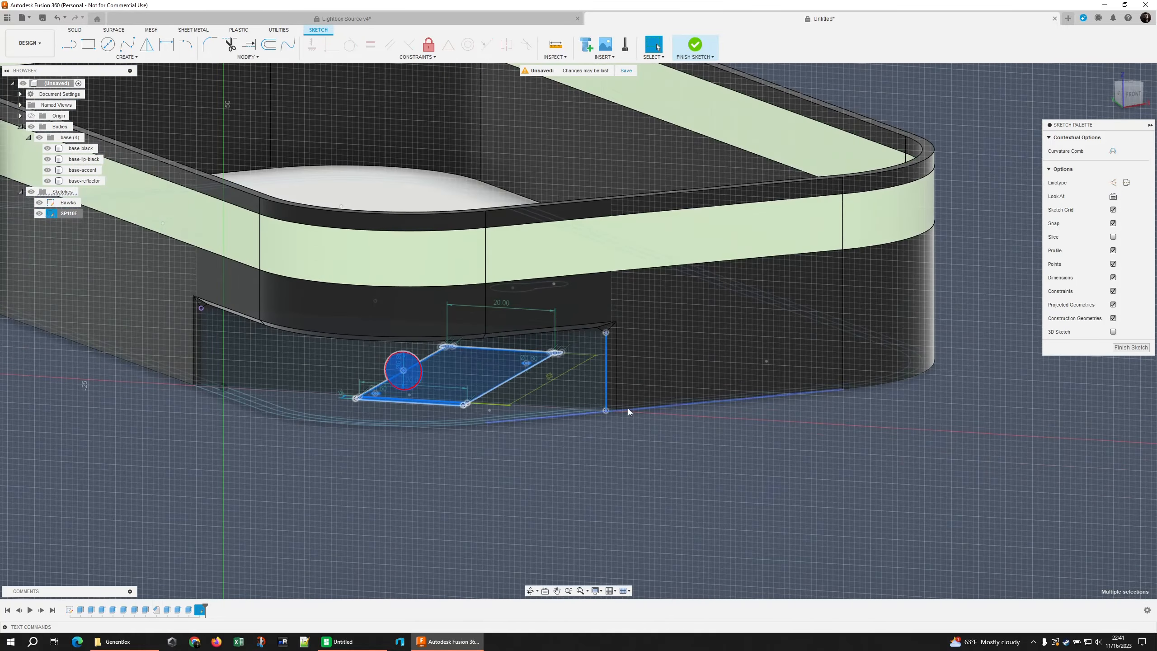
pyautogui.keyDown('ctrl'); pyautogui.click(605, 394); pyautogui.keyUp('ctrl')
pyautogui.keyDown('shift'); pyautogui.moveTo(606, 394); pyautogui.dragTo(563, 356, button='middle'); pyautogui.keyUp('shift')
pyautogui.click(563, 450)
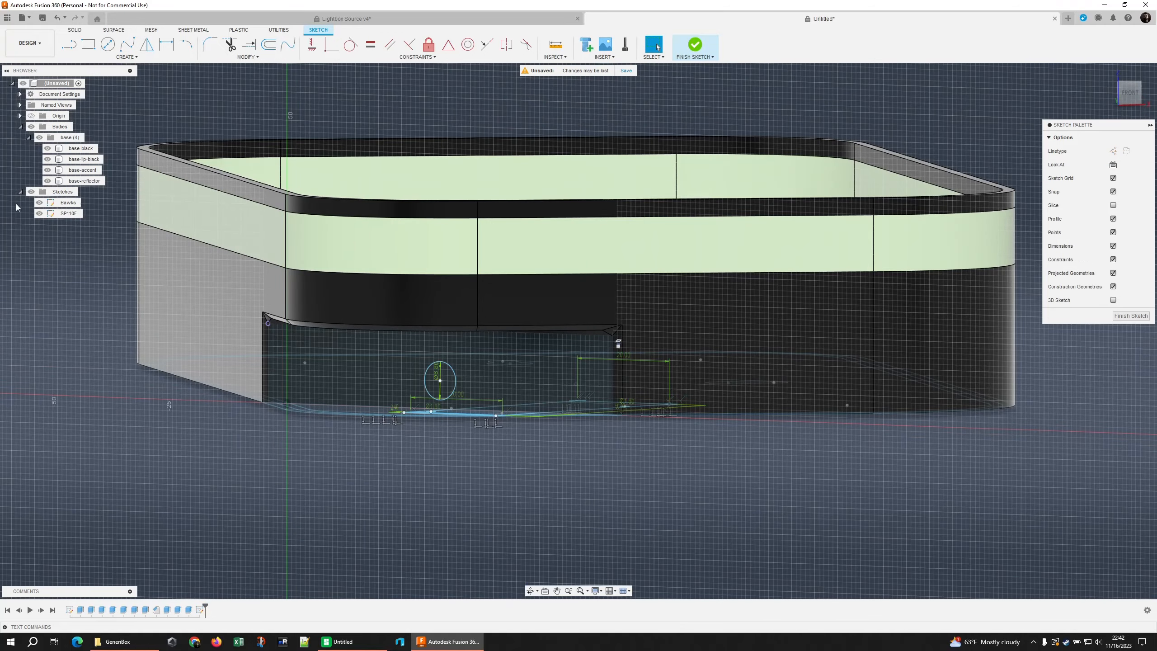
# Hide the base outline sketch and the base body group, and select all the SP110E controller geometry in the open sketch.
pyautogui.click(39, 203)
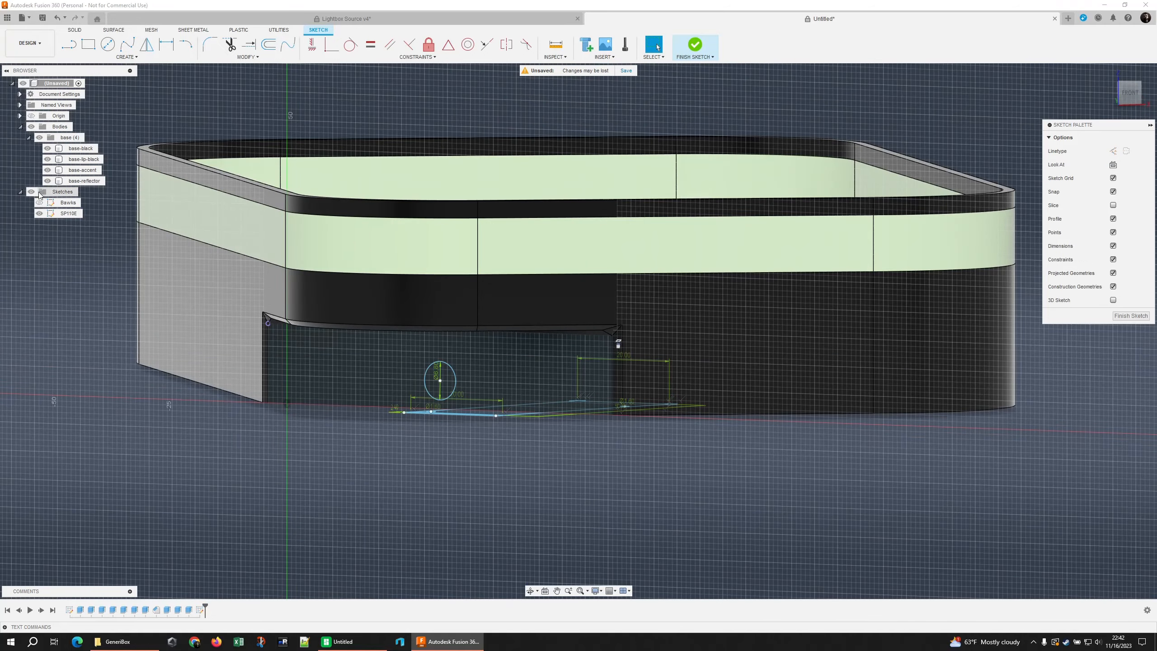
pyautogui.click(40, 138)
pyautogui.keyDown('shift'); pyautogui.moveTo(319, 374); pyautogui.dragTo(330, 345, button='middle'); pyautogui.keyUp('shift')
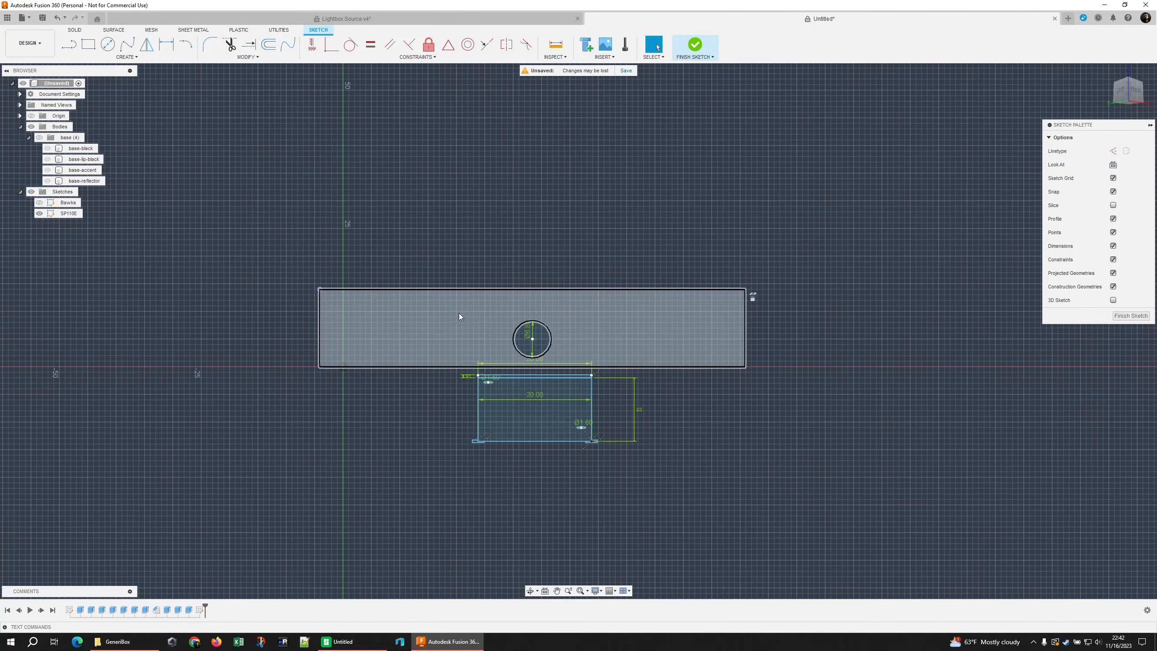
pyautogui.moveTo(459, 313); pyautogui.dragTo(601, 463)
pyautogui.keyDown('shift'); pyautogui.moveTo(623, 487); pyautogui.dragTo(484, 479, button='middle'); pyautogui.keyUp('shift')
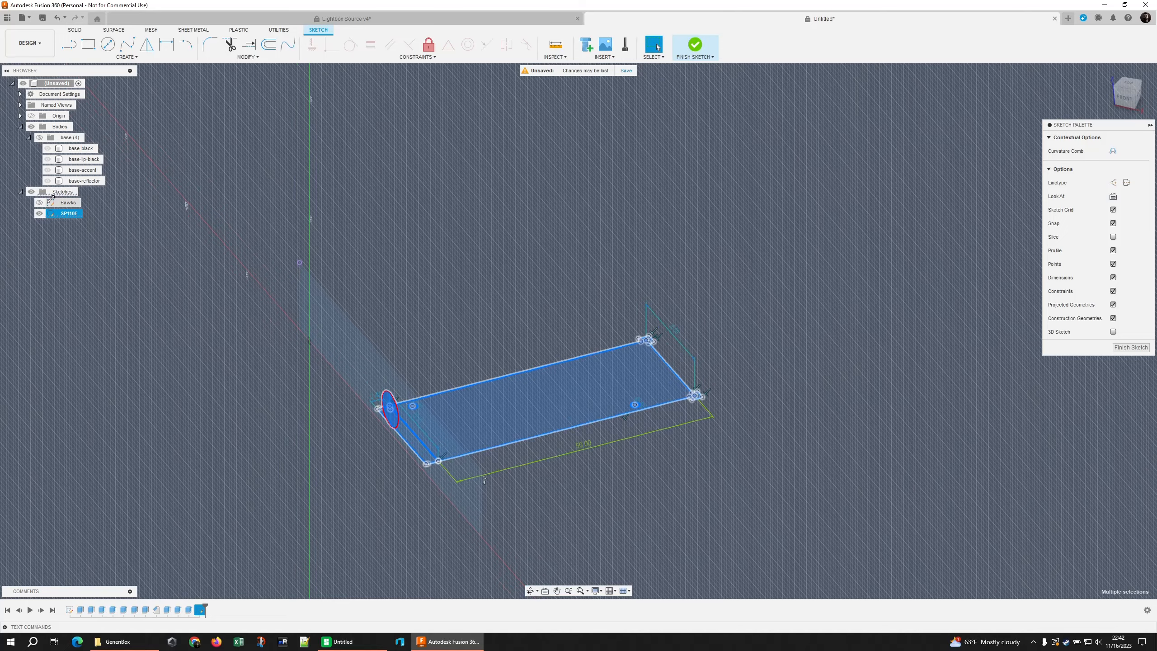
# Show the base body group around the selected SP110E controller geometry.
pyautogui.click(39, 138)
pyautogui.keyDown('shift'); pyautogui.moveTo(124, 318); pyautogui.dragTo(147, 193, button='middle'); pyautogui.keyUp('shift')
pyautogui.click(335, 302)
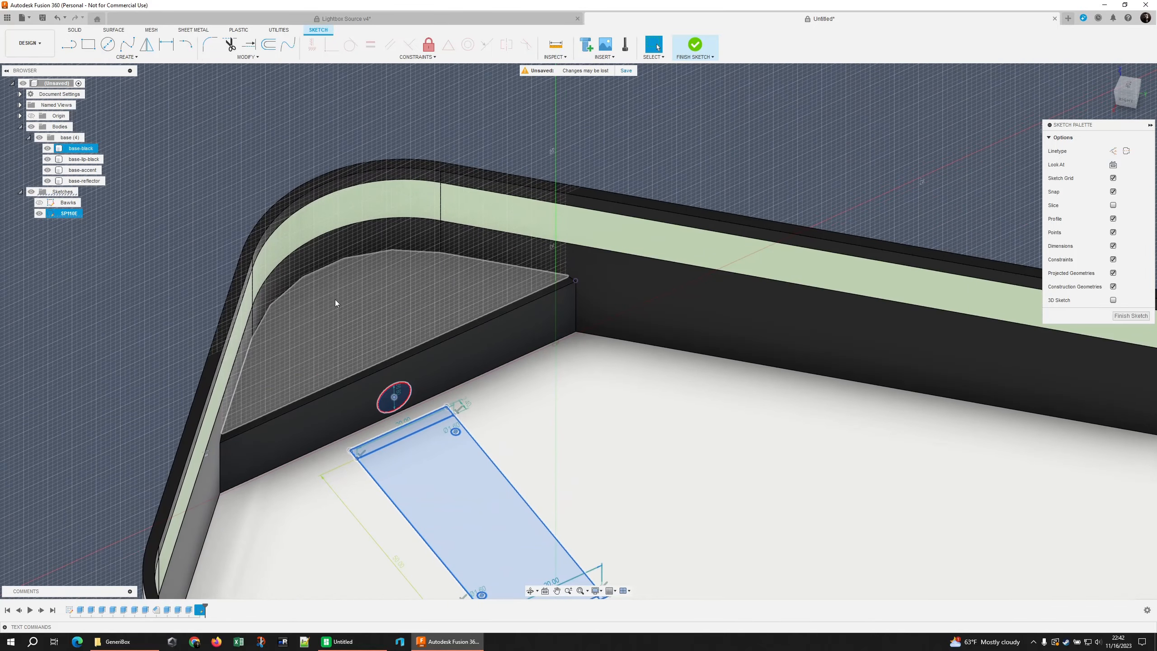
pyautogui.press('m')
pyautogui.moveTo(387, 410); pyautogui.dragTo(493, 317, button='middle')
pyautogui.scroll(-1, 427, 327)
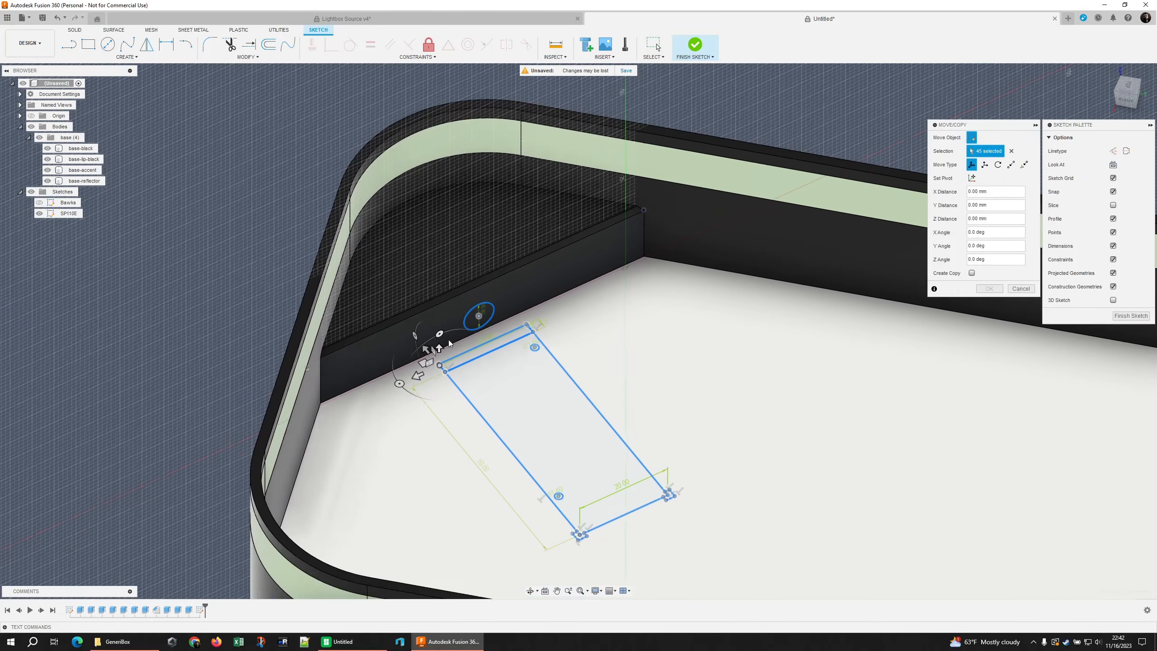
pyautogui.scroll(4, 427, 327)
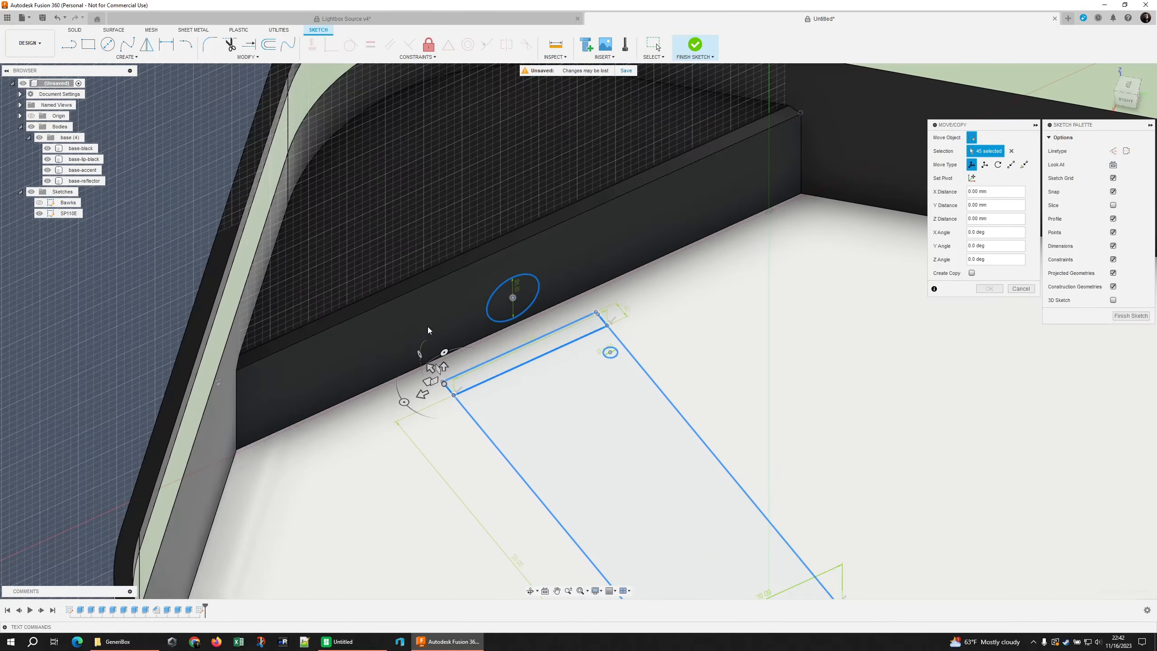
pyautogui.click(1011, 164)
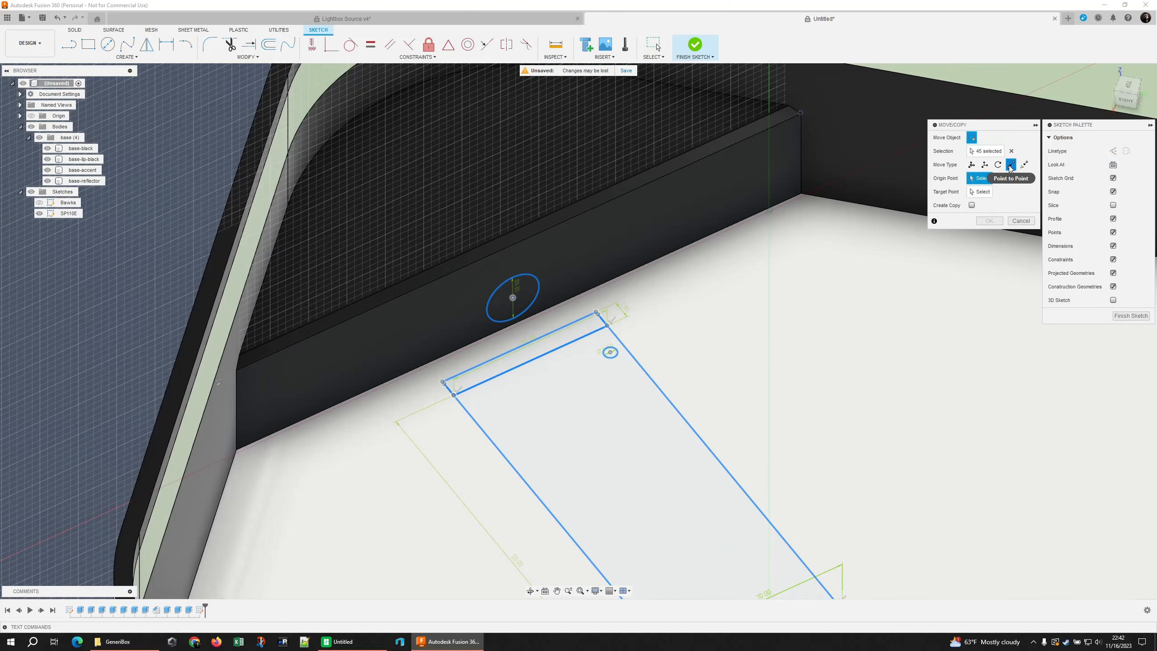
pyautogui.keyDown('shift'); pyautogui.moveTo(471, 338); pyautogui.dragTo(458, 358, button='middle'); pyautogui.keyUp('shift')
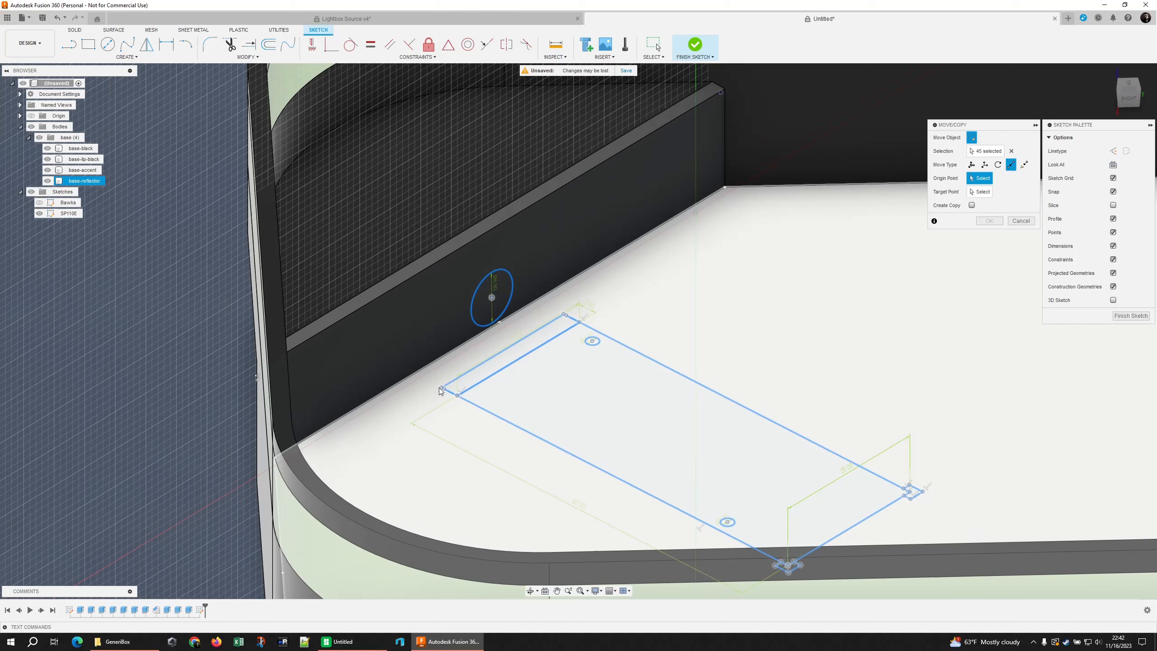
pyautogui.click(442, 388)
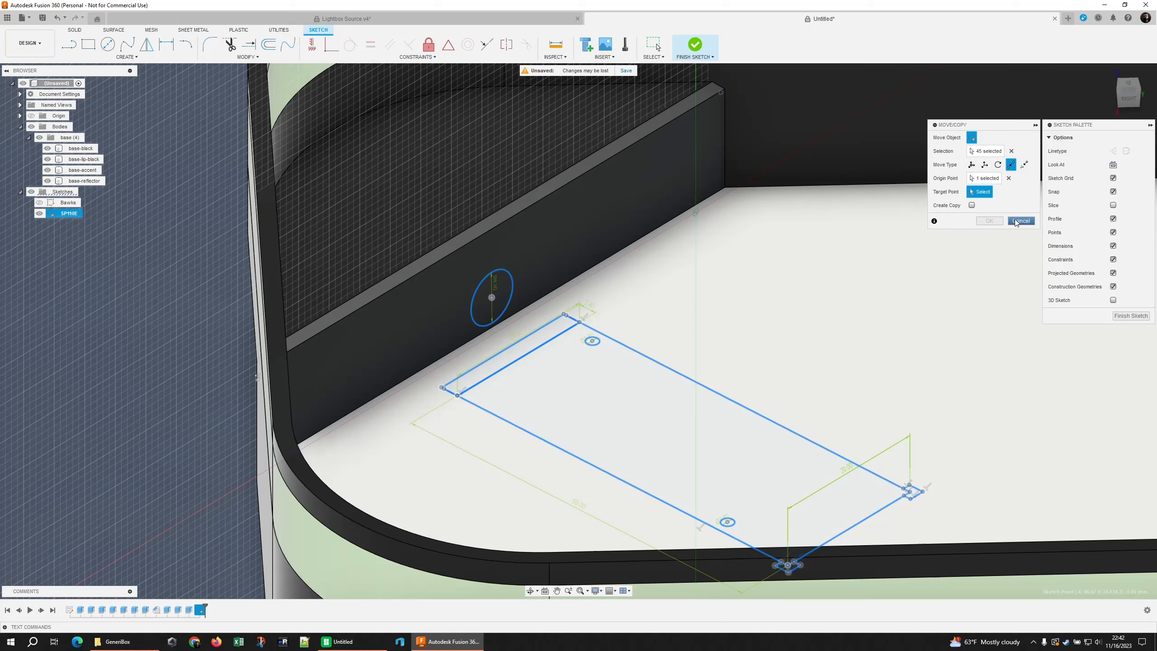
# Try translating the selected SP110E geometry 4 mm upward from the base floor.
pyautogui.click(984, 165)
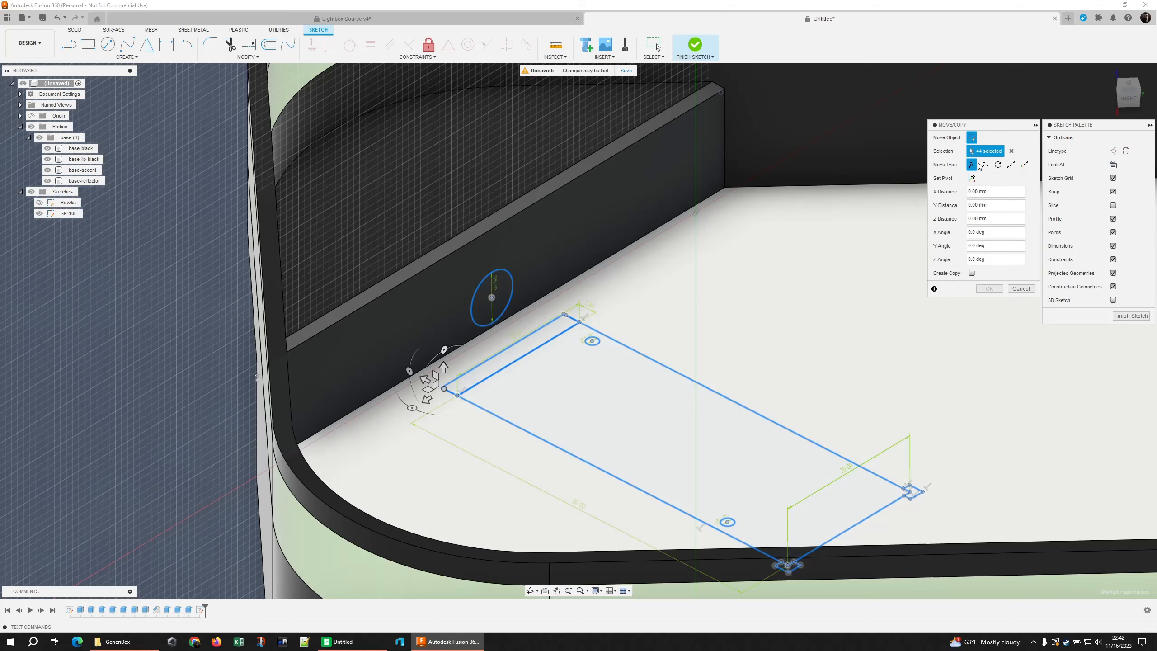
pyautogui.moveTo(446, 362)
pyautogui.keyDown('shift'); pyautogui.mouseDown(button='middle')
pyautogui.moveTo(393, 348)
pyautogui.moveTo(496, 274)
pyautogui.moveTo(413, 323)
pyautogui.moveTo(298, 307)
pyautogui.mouseUp(button='middle'); pyautogui.keyUp('shift')
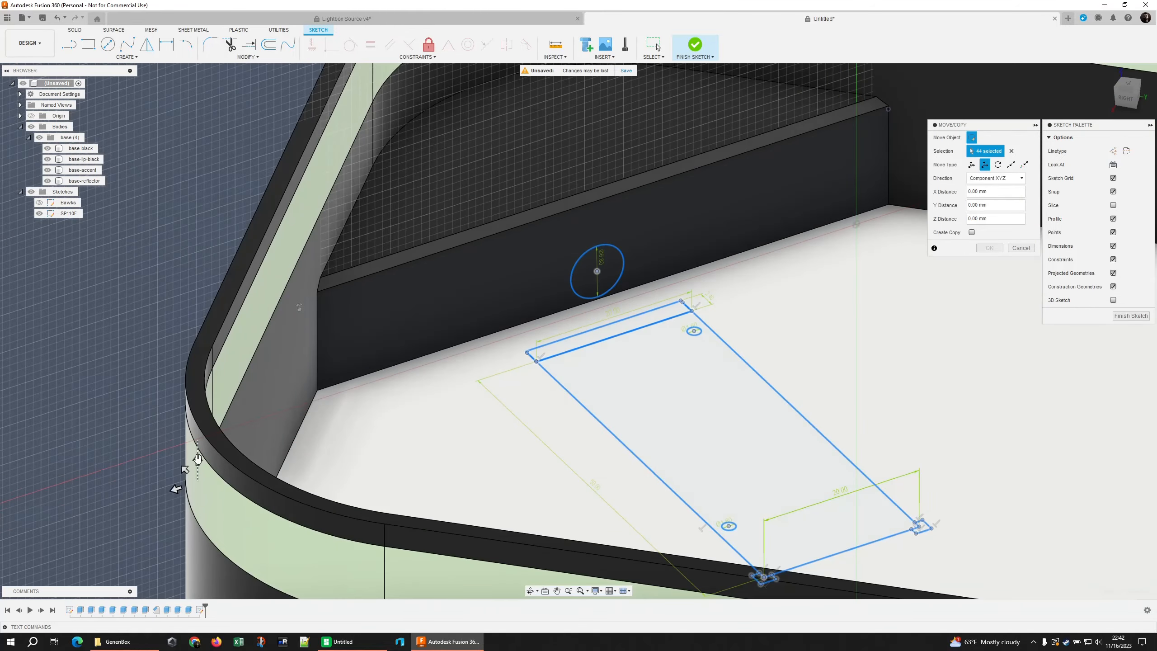
pyautogui.moveTo(197, 457); pyautogui.dragTo(197, 430)
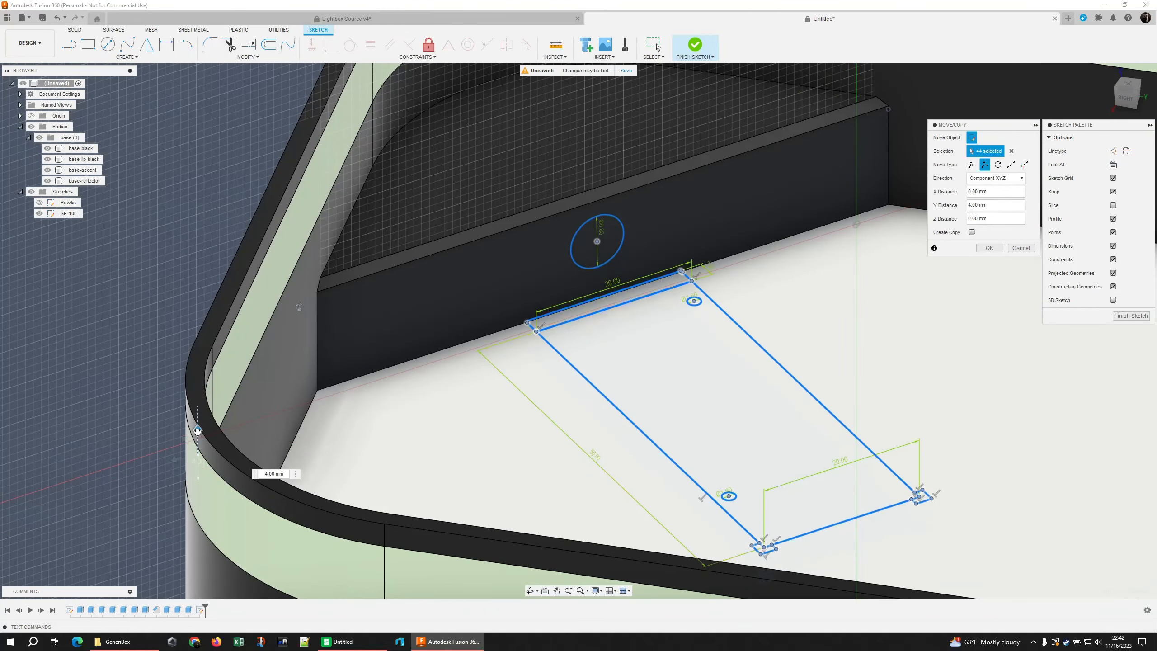
pyautogui.moveTo(197, 430)
pyautogui.keyDown('shift'); pyautogui.mouseDown(button='middle')
pyautogui.moveTo(191, 438)
pyautogui.moveTo(255, 424)
pyautogui.moveTo(381, 425)
pyautogui.moveTo(383, 387)
pyautogui.moveTo(317, 387)
pyautogui.moveTo(226, 454)
pyautogui.moveTo(246, 460)
pyautogui.mouseUp(button='middle'); pyautogui.keyUp('shift')
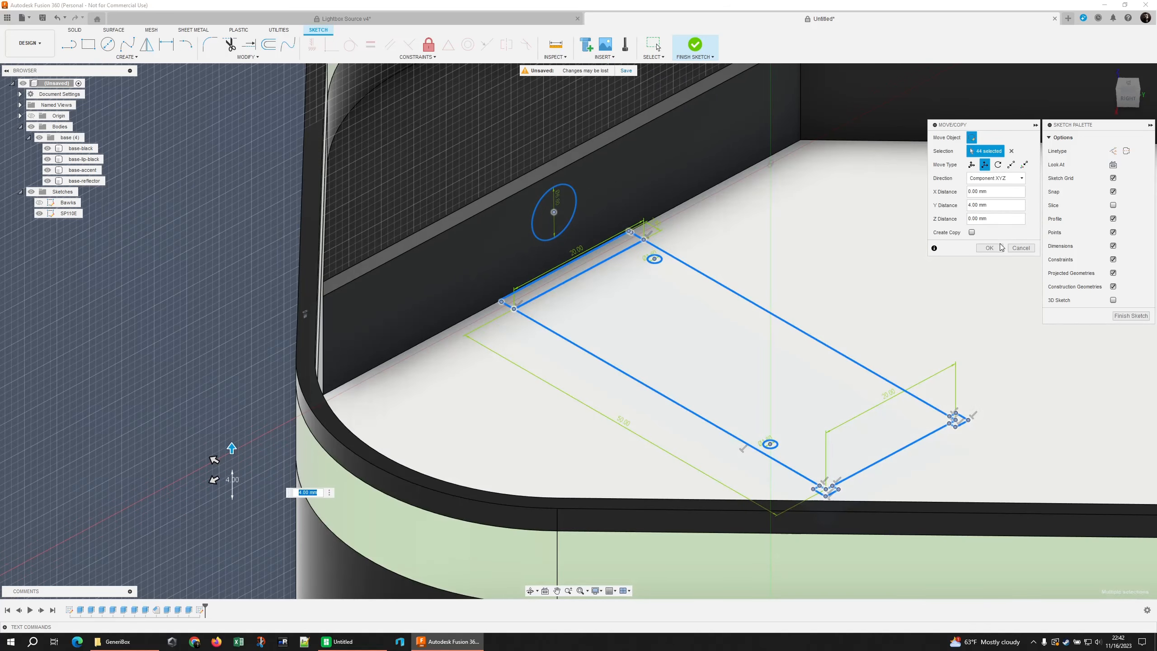
# Move the SP110E geometry by point to position, using the outline's corner point next to the recess wall and a Position Z of 0.28*8.
pyautogui.click(1025, 165)
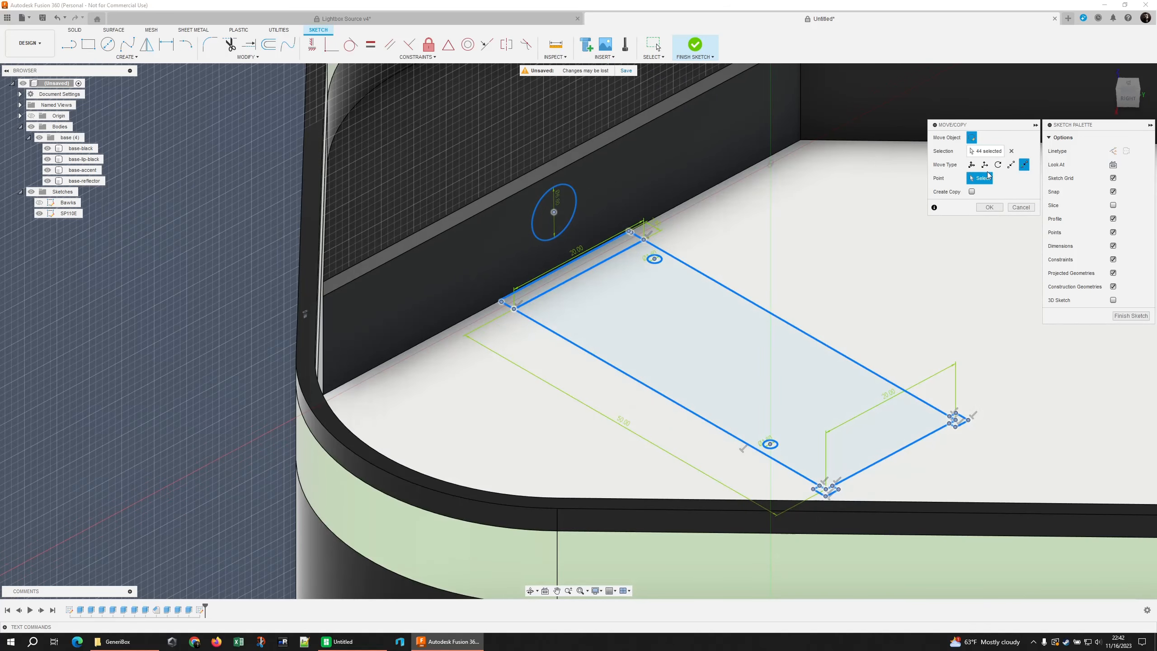
pyautogui.click(500, 302)
pyautogui.click(1012, 246)
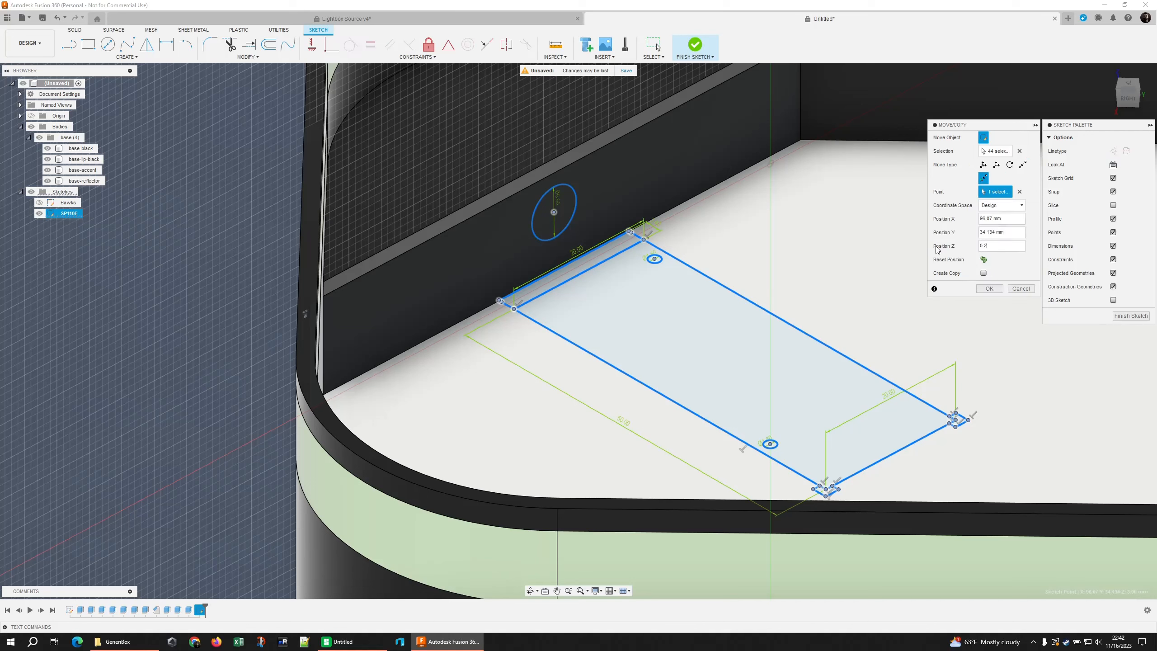
pyautogui.write('0.28"')
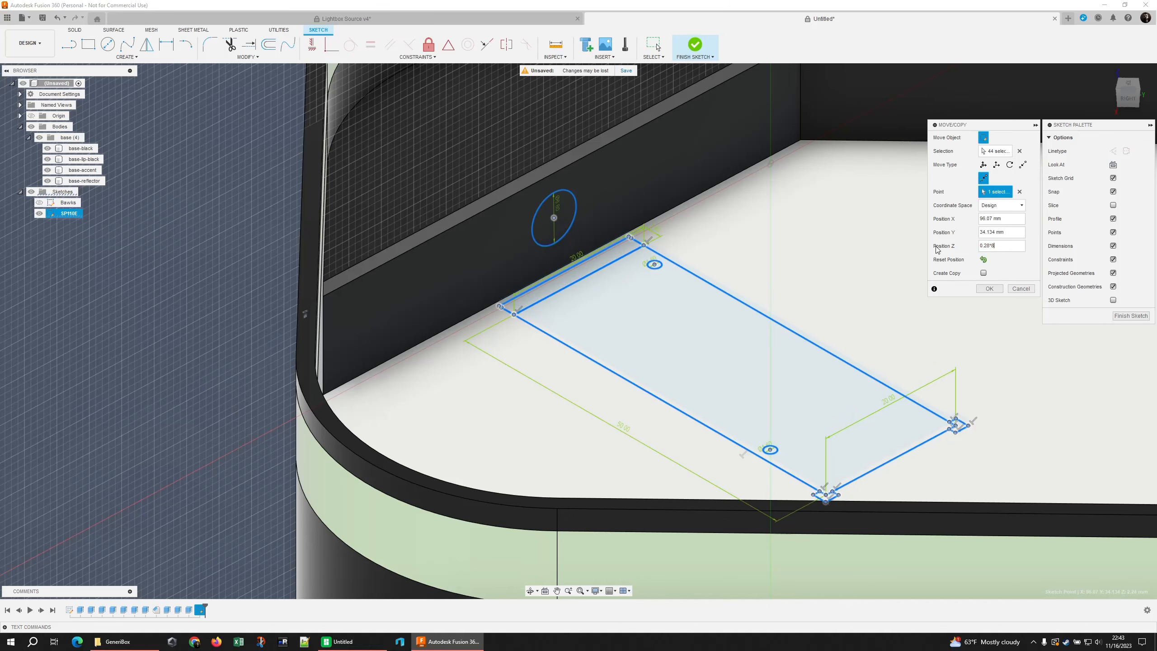
pyautogui.moveTo(499, 318)
pyautogui.keyDown('shift'); pyautogui.mouseDown(button='middle')
pyautogui.moveTo(531, 306)
pyautogui.moveTo(537, 289)
pyautogui.moveTo(484, 321)
pyautogui.moveTo(482, 343)
pyautogui.moveTo(648, 297)
pyautogui.mouseUp(button='middle'); pyautogui.keyUp('shift')
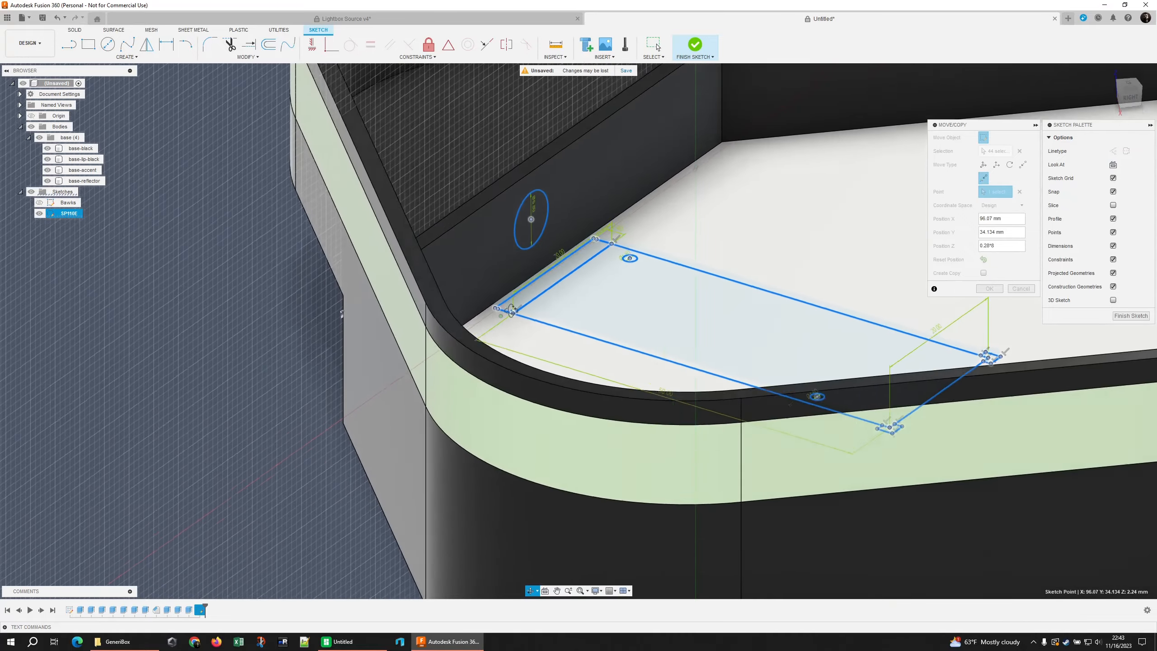
pyautogui.click(988, 289)
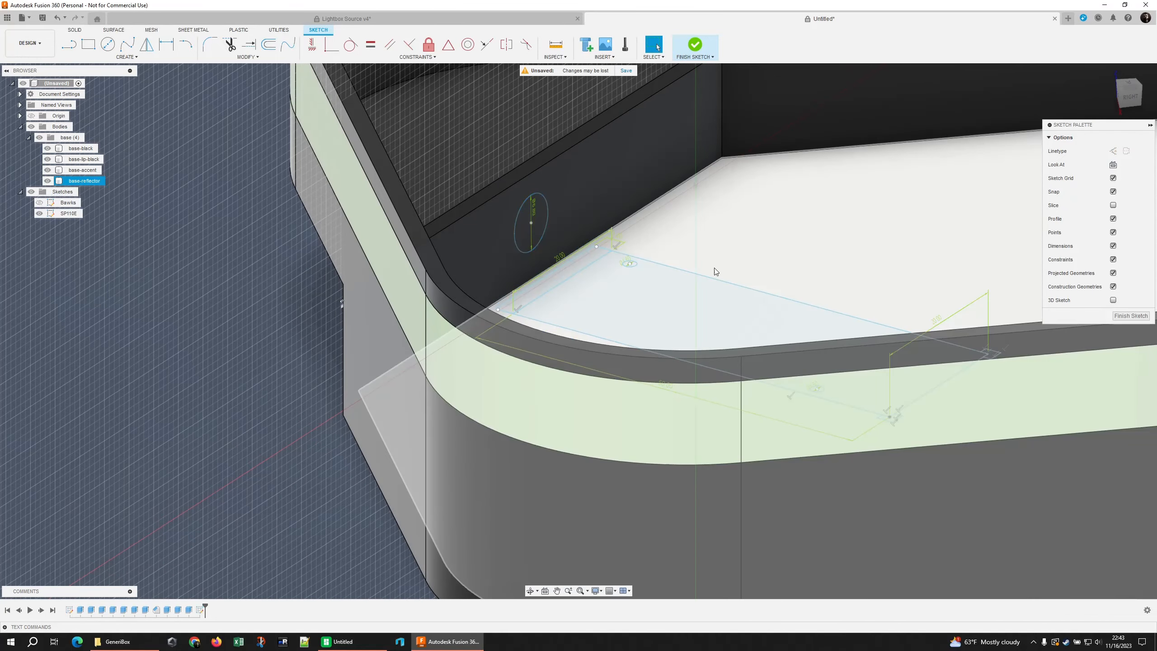
# Examine how the repositioned SP110E outline, circle and corner point sit against the diagonal recess wall and the base floor.
pyautogui.moveTo(496, 319)
pyautogui.keyDown('shift'); pyautogui.mouseDown(button='middle')
pyautogui.moveTo(484, 330)
pyautogui.moveTo(523, 302)
pyautogui.mouseUp(button='middle'); pyautogui.keyUp('shift')
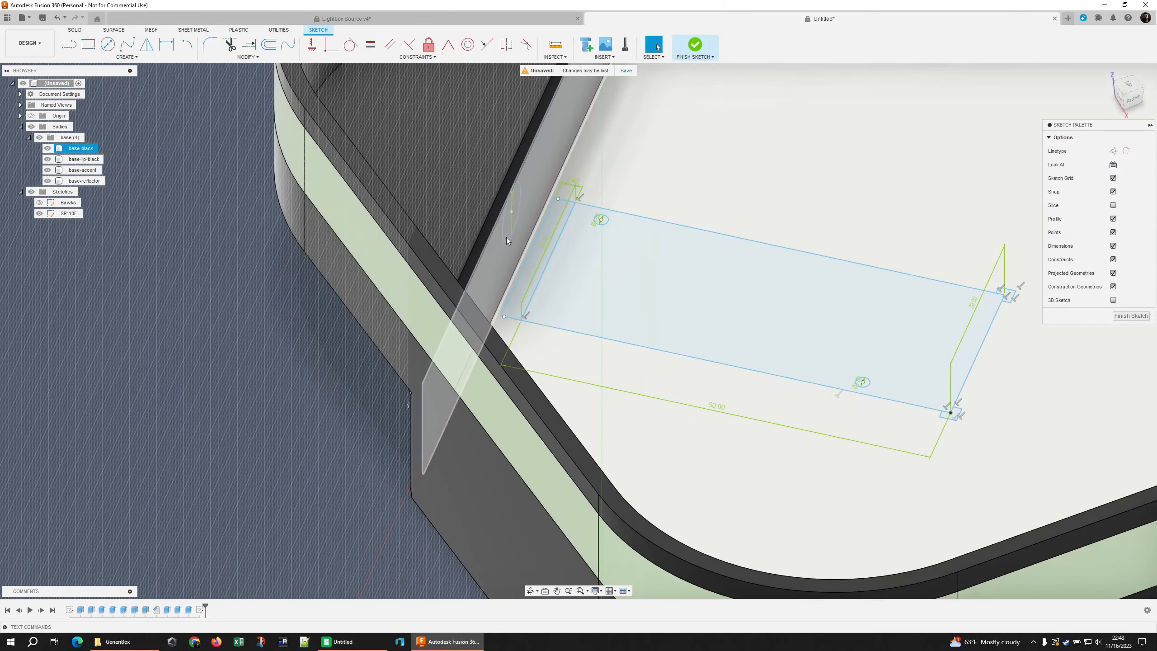
pyautogui.keyDown('shift'); pyautogui.moveTo(506, 237); pyautogui.dragTo(536, 206, button='middle'); pyautogui.keyUp('shift')
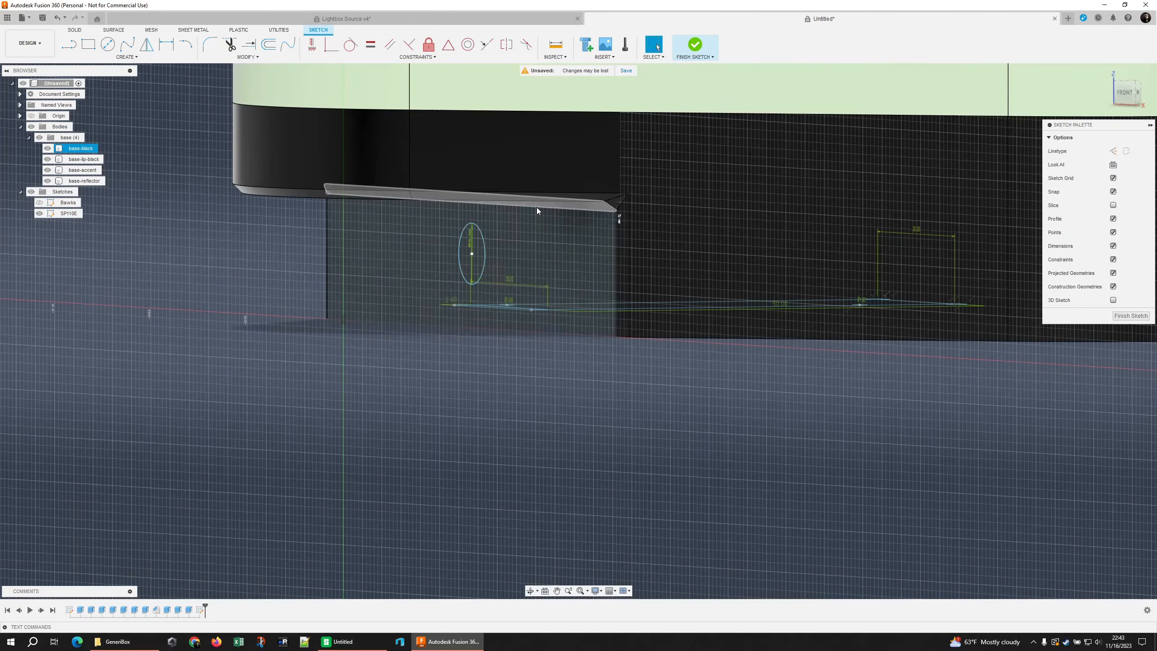
pyautogui.click(484, 258)
pyautogui.keyDown('shift'); pyautogui.moveTo(484, 258); pyautogui.dragTo(379, 355, button='middle'); pyautogui.keyUp('shift')
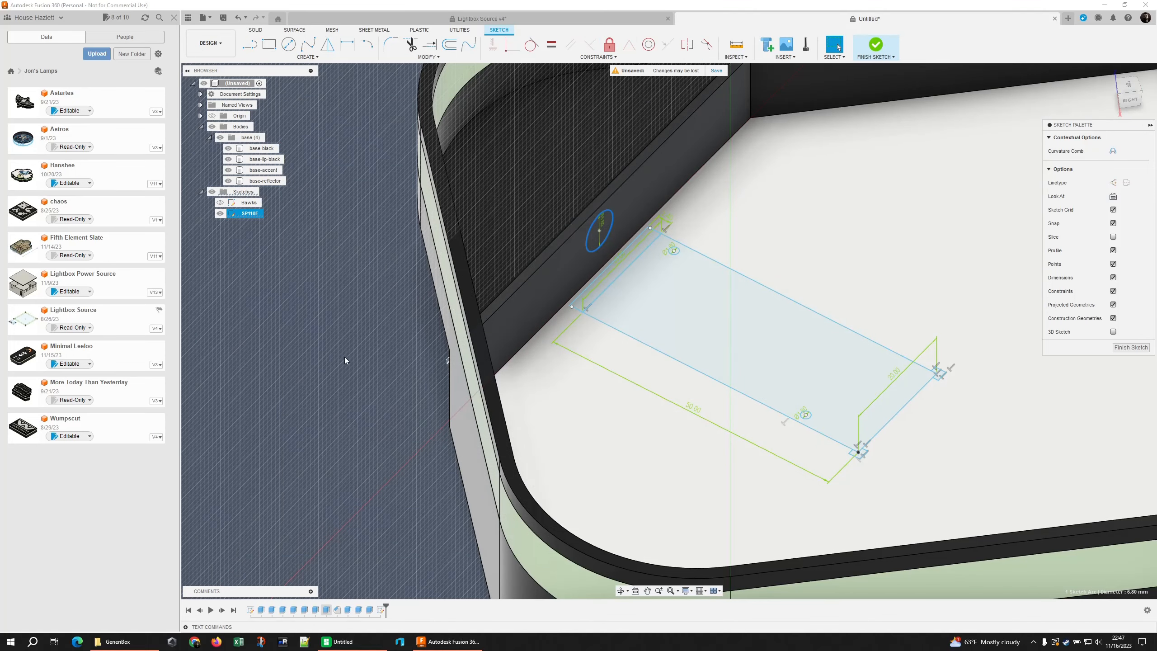
pyautogui.moveTo(358, 348)
pyautogui.keyDown('shift'); pyautogui.mouseDown(button='middle')
pyautogui.moveTo(358, 260)
pyautogui.moveTo(357, 336)
pyautogui.mouseUp(button='middle'); pyautogui.keyUp('shift')
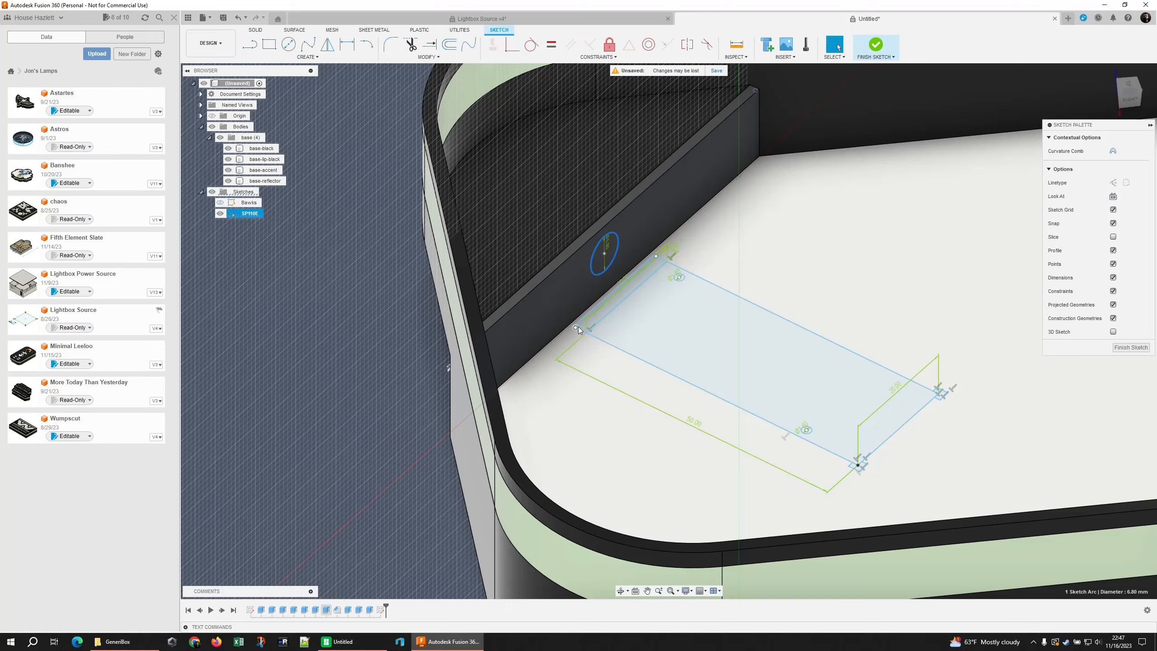
pyautogui.scroll(-2, 600, 307)
pyautogui.moveTo(600, 307); pyautogui.dragTo(606, 374, button='middle')
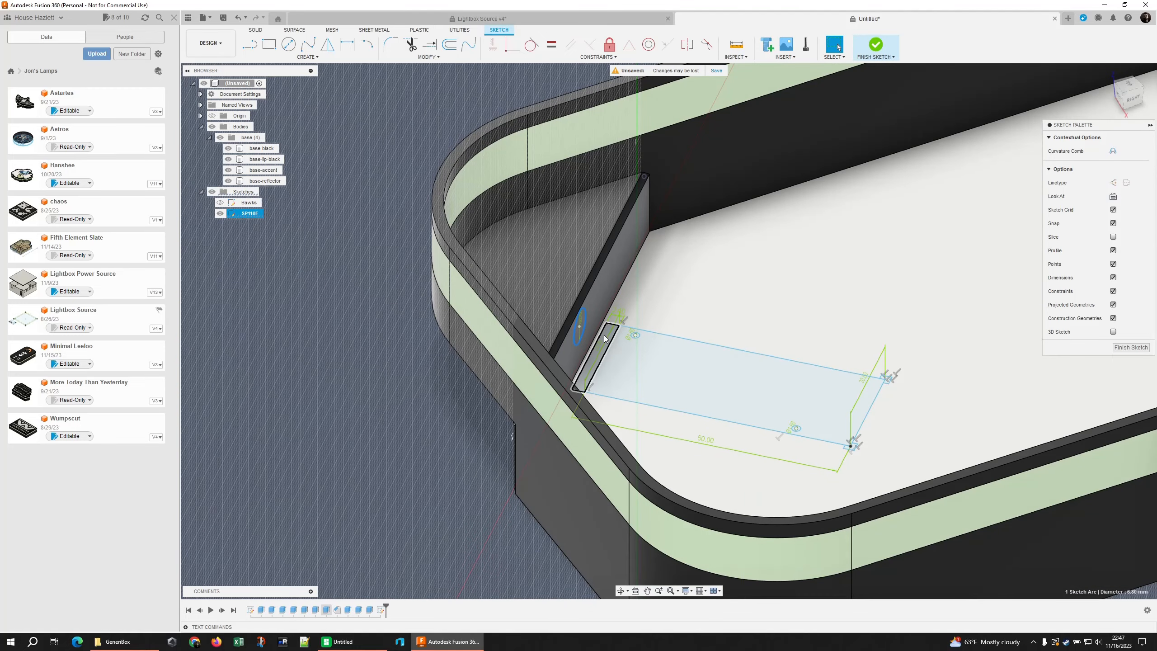
pyautogui.click(586, 392)
pyautogui.moveTo(640, 369); pyautogui.dragTo(588, 375, button='middle')
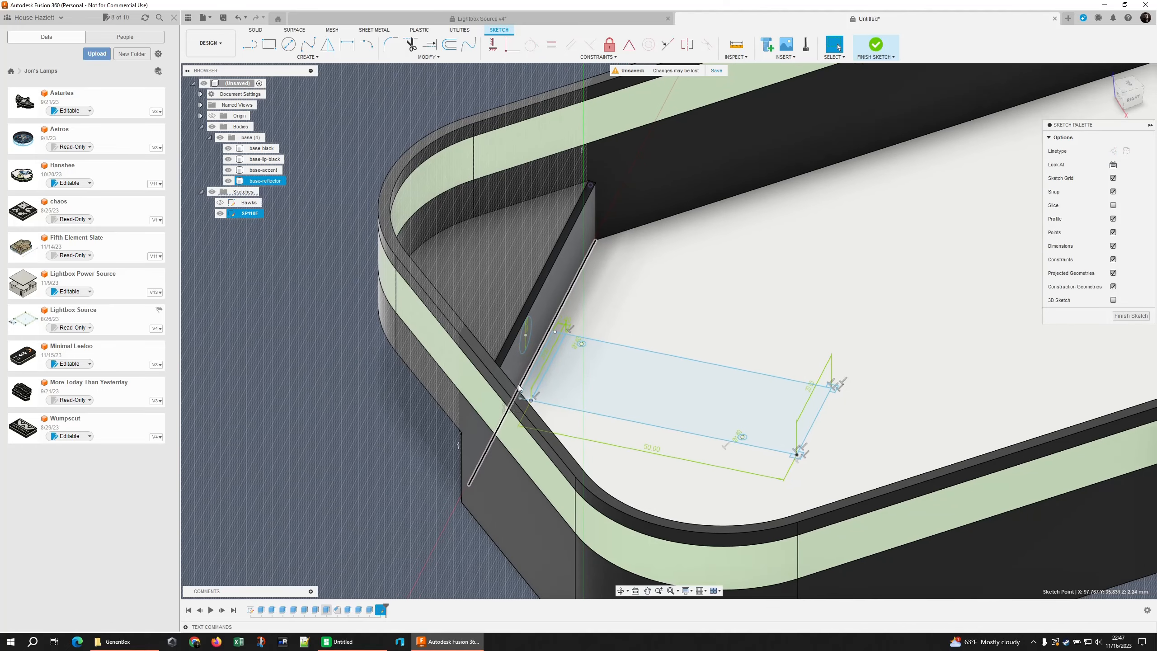
# Move all the SP110E sketch geometry, including the rectangle, hole circles and corner brackets, 3 mm along Z.
pyautogui.scroll(3, 582, 351)
pyautogui.scroll(-5, 615, 343)
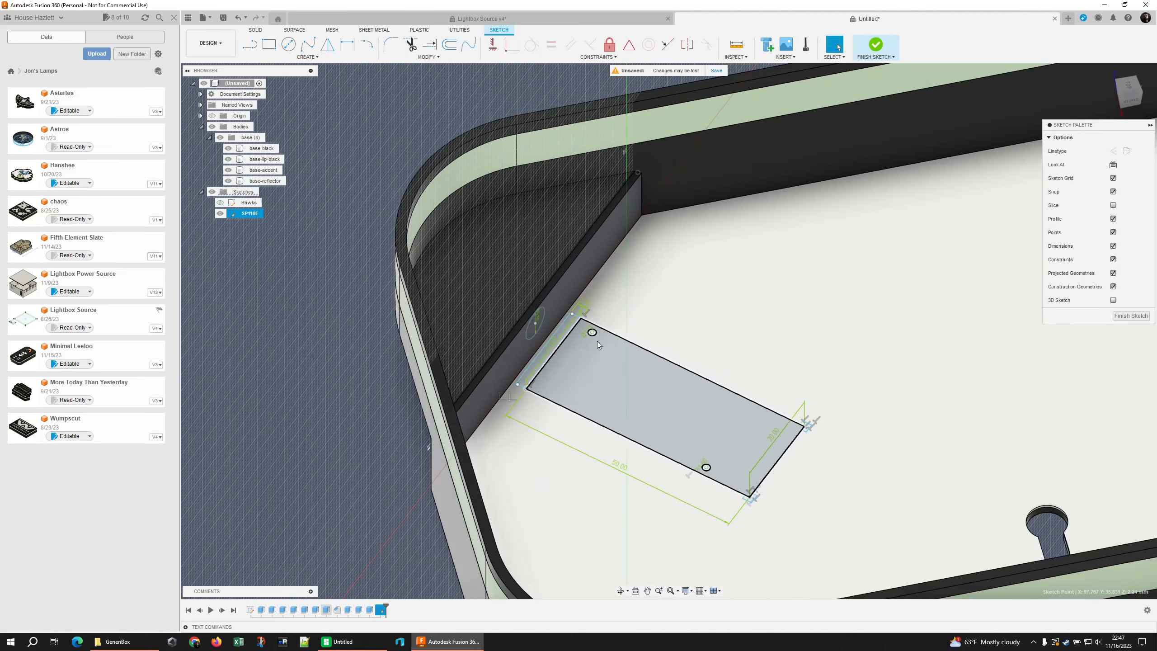
pyautogui.moveTo(489, 261)
pyautogui.mouseDown()
pyautogui.moveTo(791, 492)
pyautogui.moveTo(860, 531)
pyautogui.mouseUp()
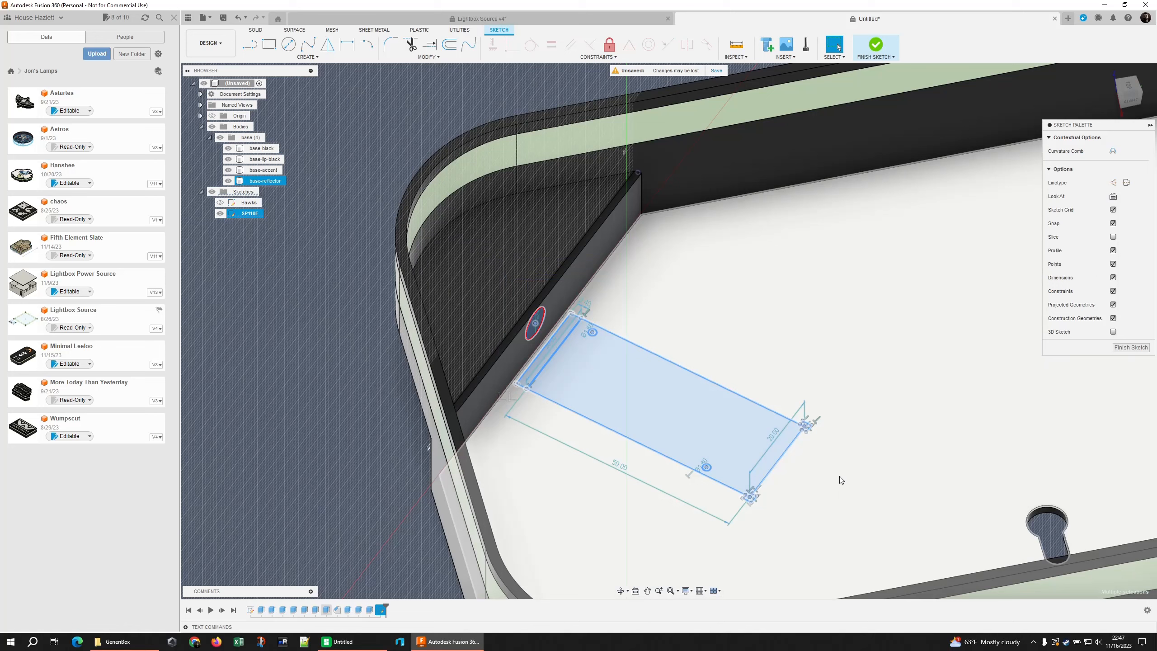
pyautogui.press('m')
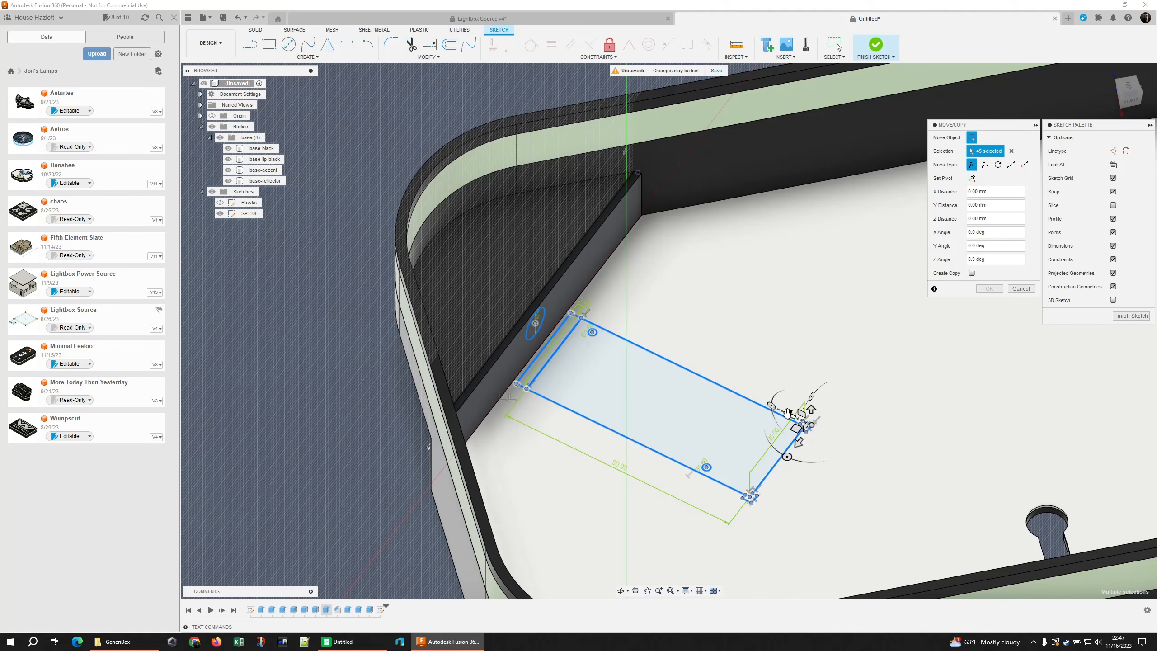
pyautogui.moveTo(787, 414); pyautogui.dragTo(776, 408)
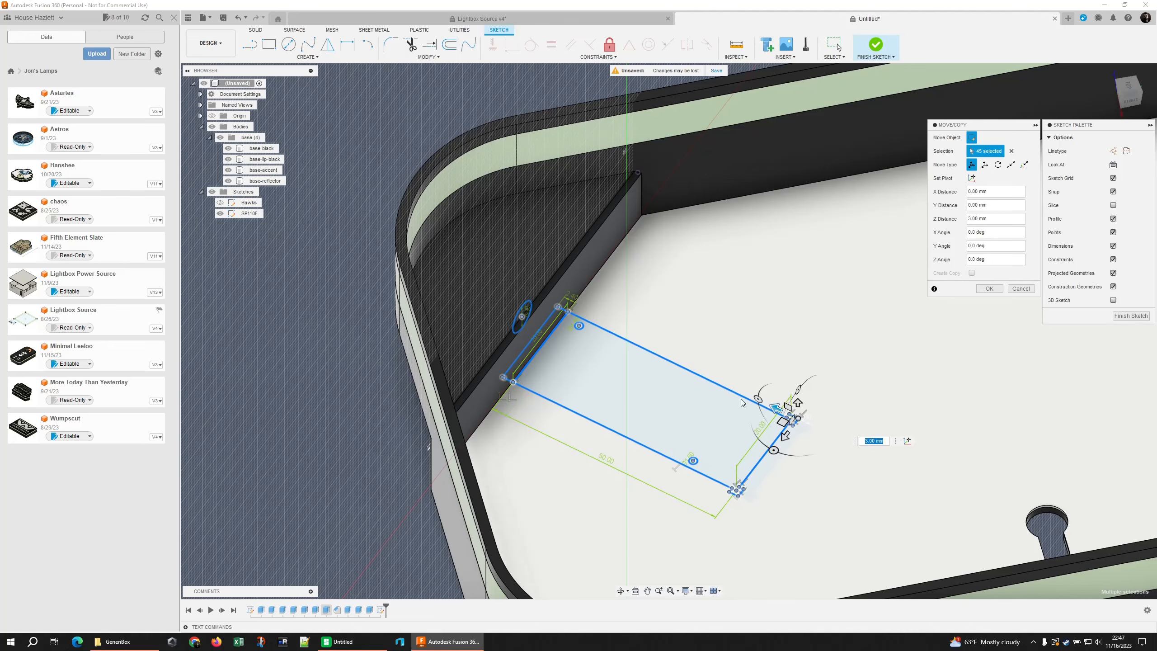
pyautogui.scroll(8, 519, 366)
pyautogui.keyDown('shift'); pyautogui.moveTo(525, 369); pyautogui.dragTo(546, 360, button='middle'); pyautogui.keyUp('shift')
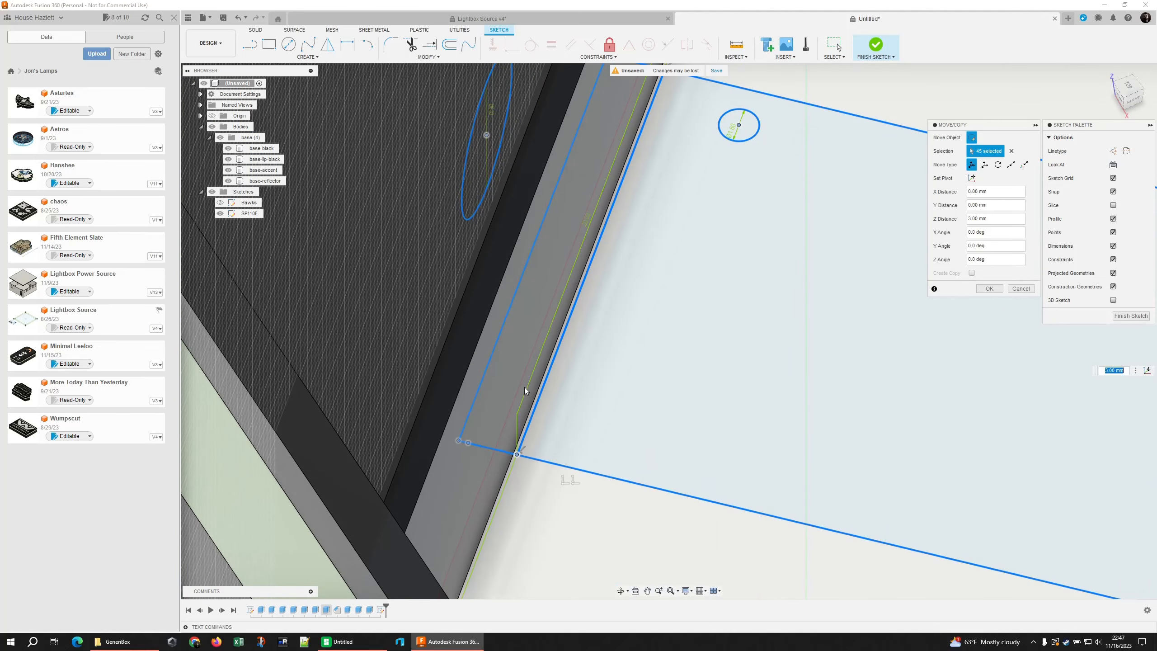
pyautogui.scroll(-5, 607, 306)
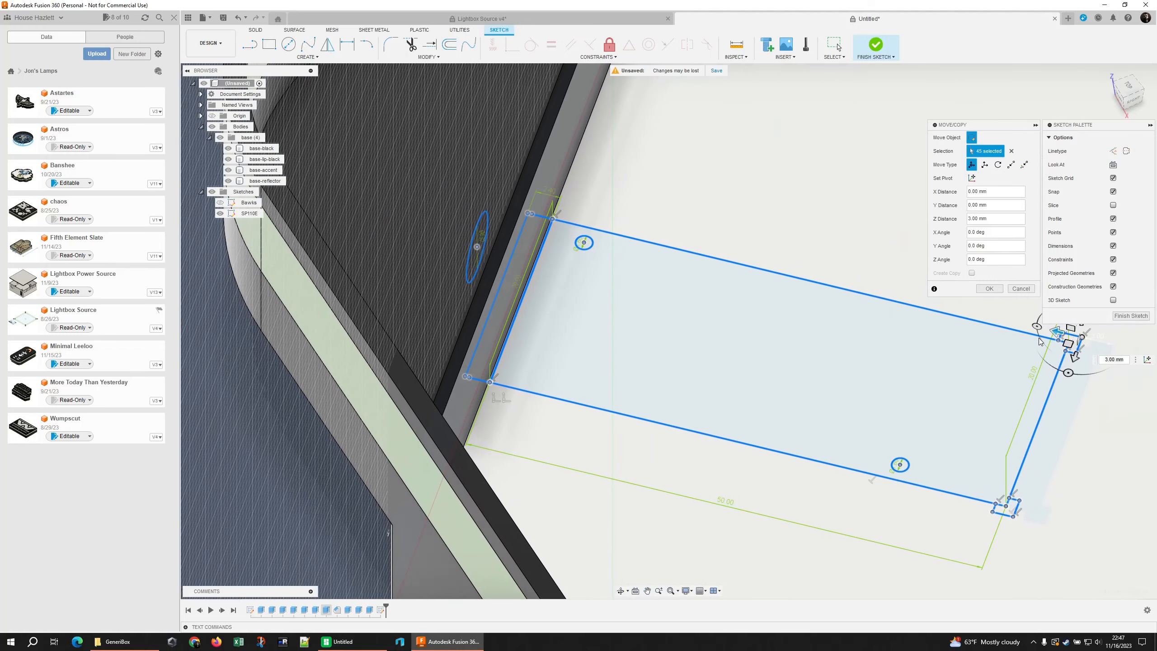
pyautogui.moveTo(1011, 339); pyautogui.dragTo(987, 355, button='middle')
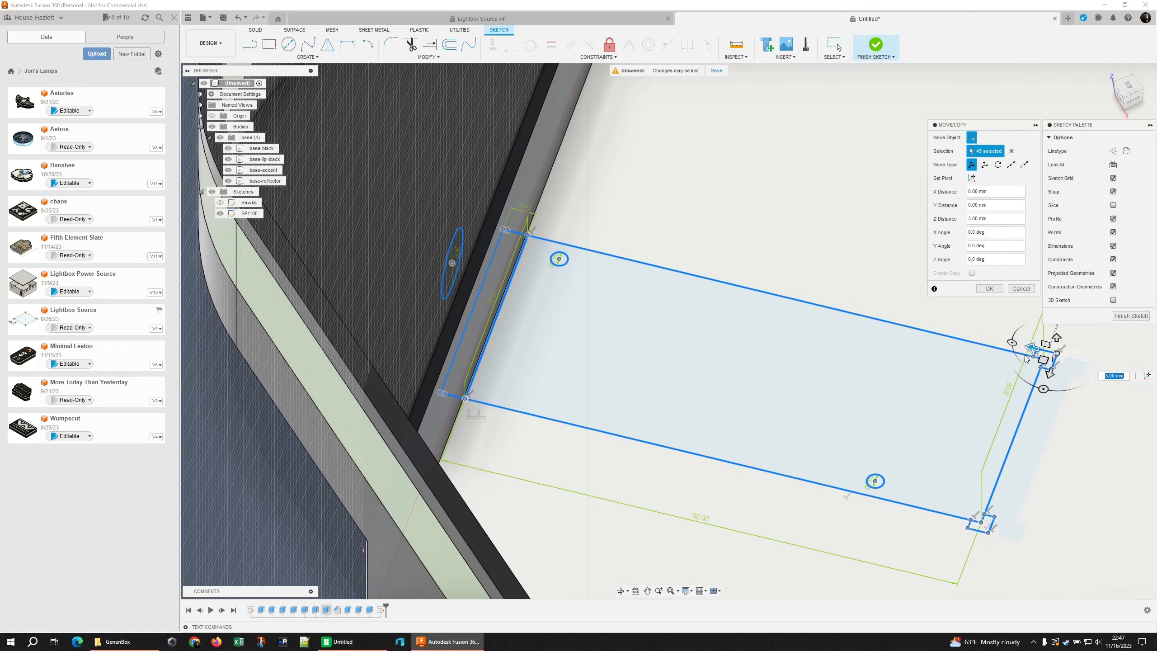
pyautogui.moveTo(808, 366)
pyautogui.keyDown('shift'); pyautogui.mouseDown(button='middle')
pyautogui.moveTo(826, 369)
pyautogui.moveTo(821, 379)
pyautogui.mouseUp(button='middle'); pyautogui.keyUp('shift')
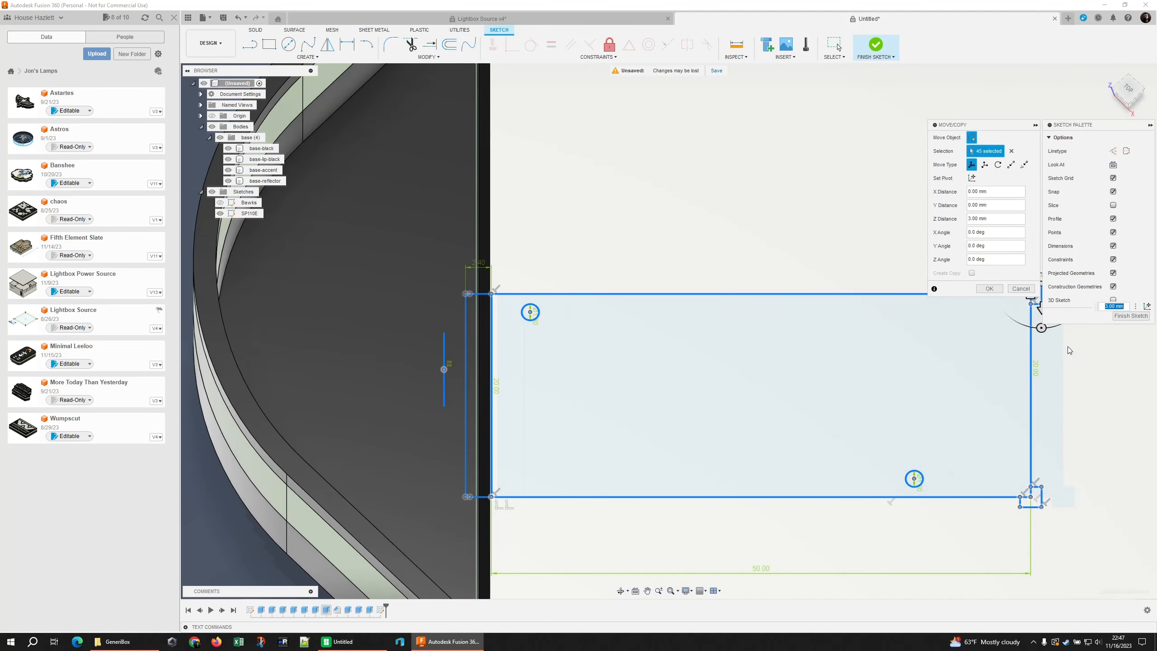
pyautogui.scroll(2, 856, 368)
pyautogui.scroll(-3, 857, 366)
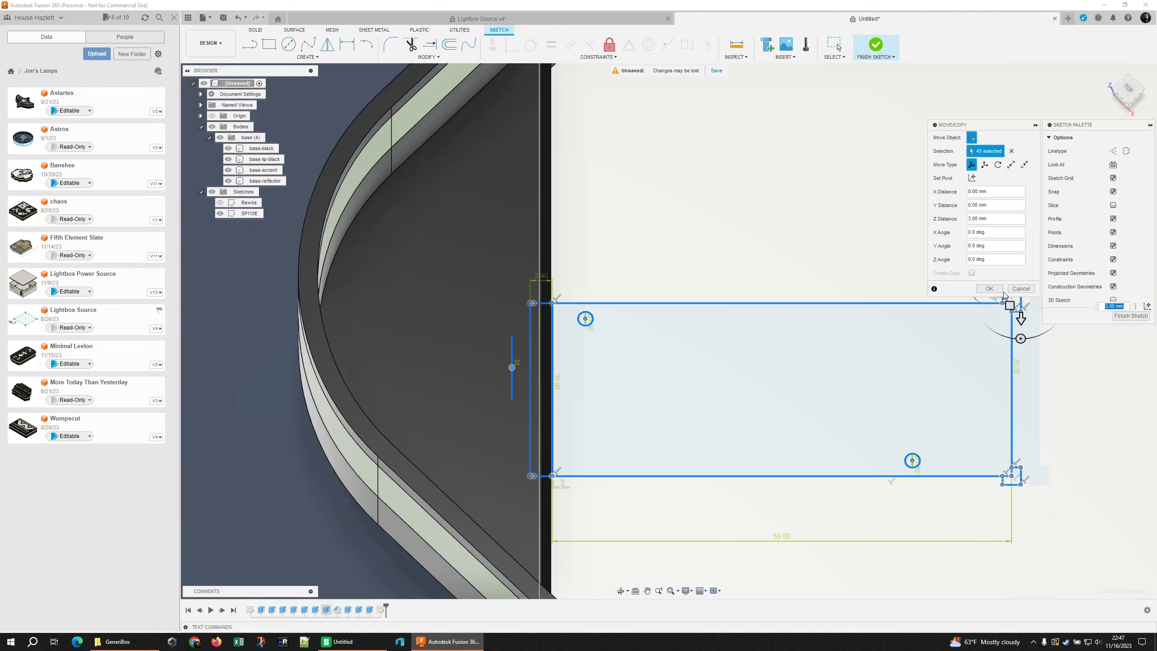
pyautogui.click(989, 288)
# Extrude the two small mounting-hole circles of the SP110E sketch by -4 mm.
pyautogui.scroll(-2, 612, 407)
pyautogui.keyDown('shift'); pyautogui.moveTo(638, 399); pyautogui.dragTo(619, 387, button='middle'); pyautogui.keyUp('shift')
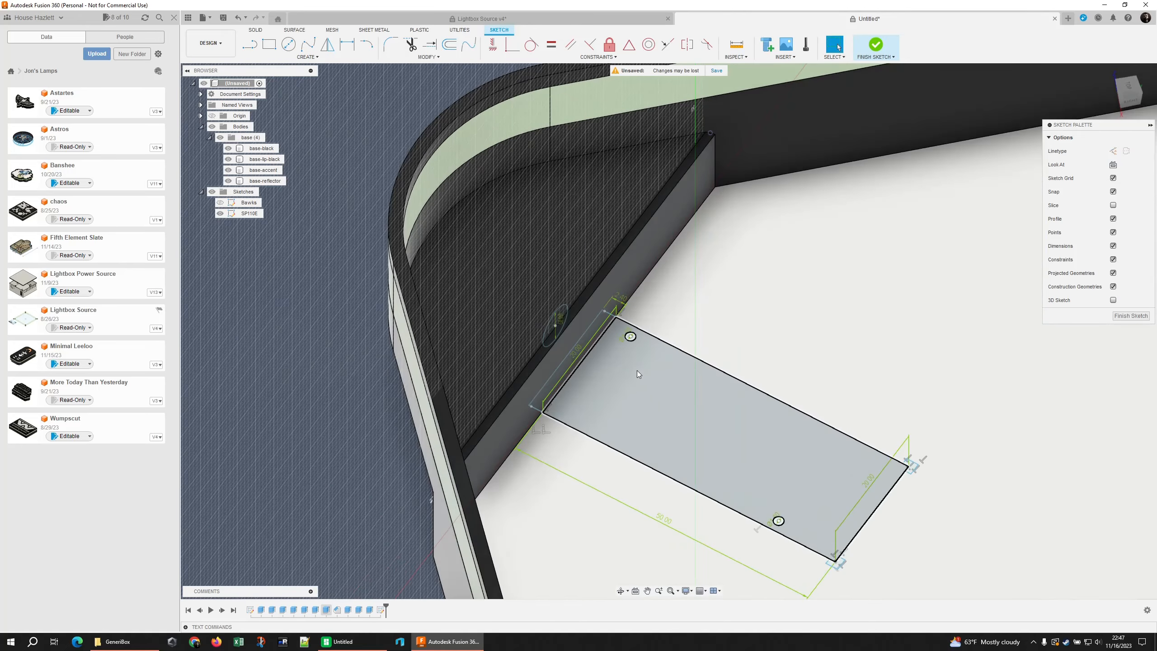
pyautogui.scroll(3, 645, 355)
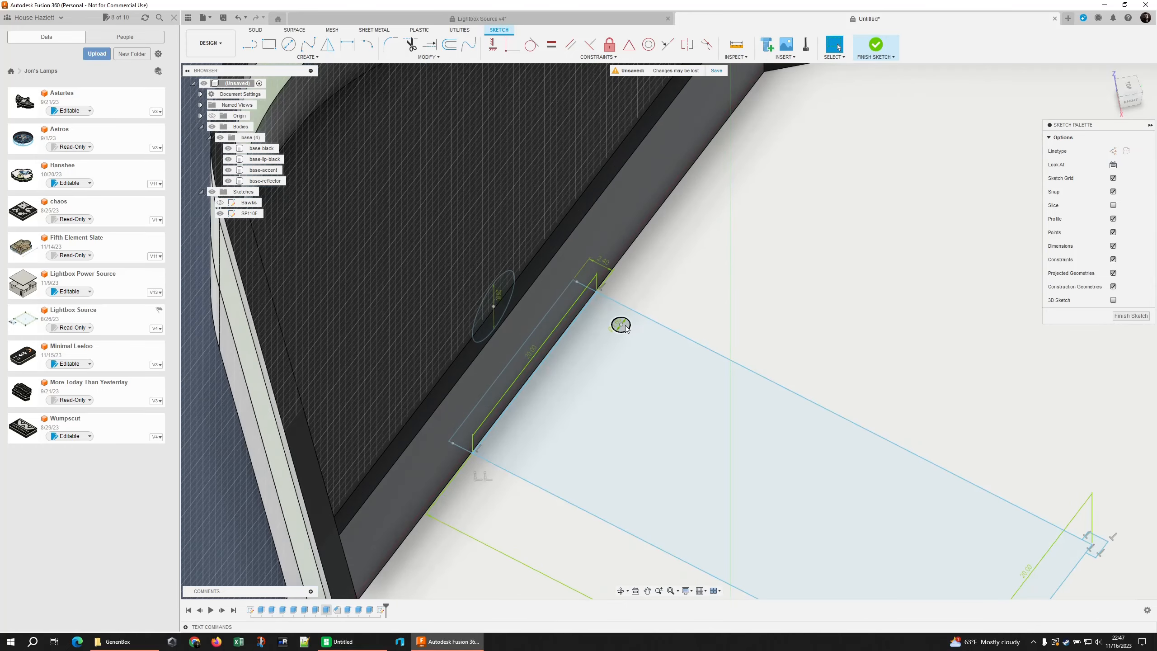
pyautogui.click(626, 327)
pyautogui.moveTo(722, 407); pyautogui.dragTo(628, 271, button='middle')
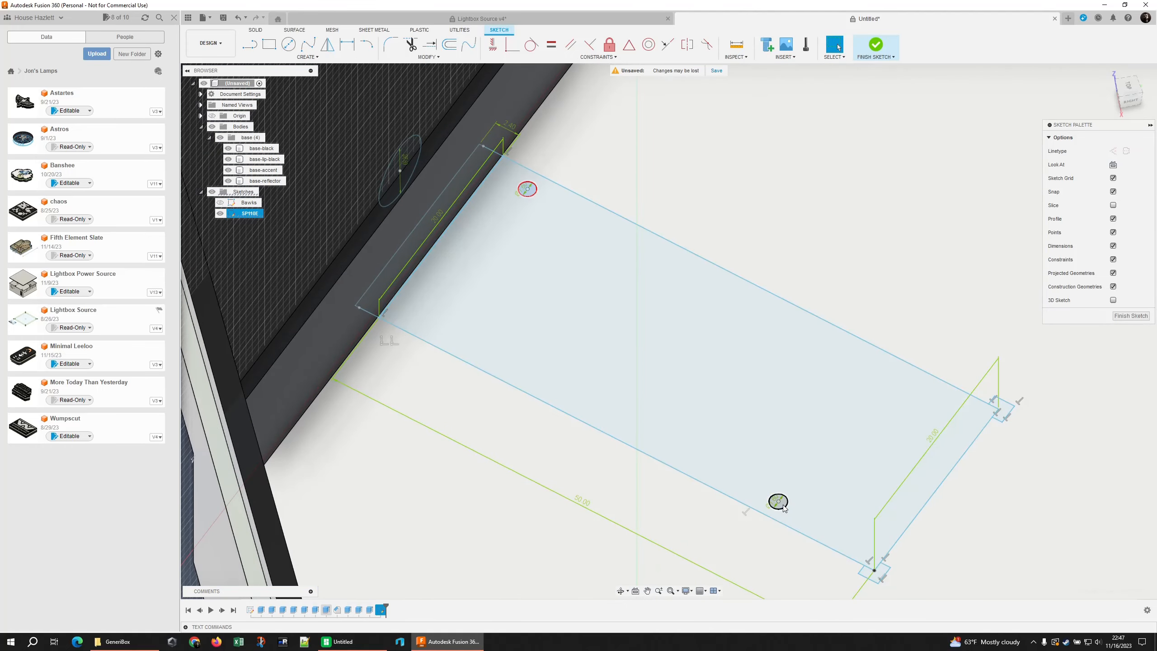
pyautogui.press('e')
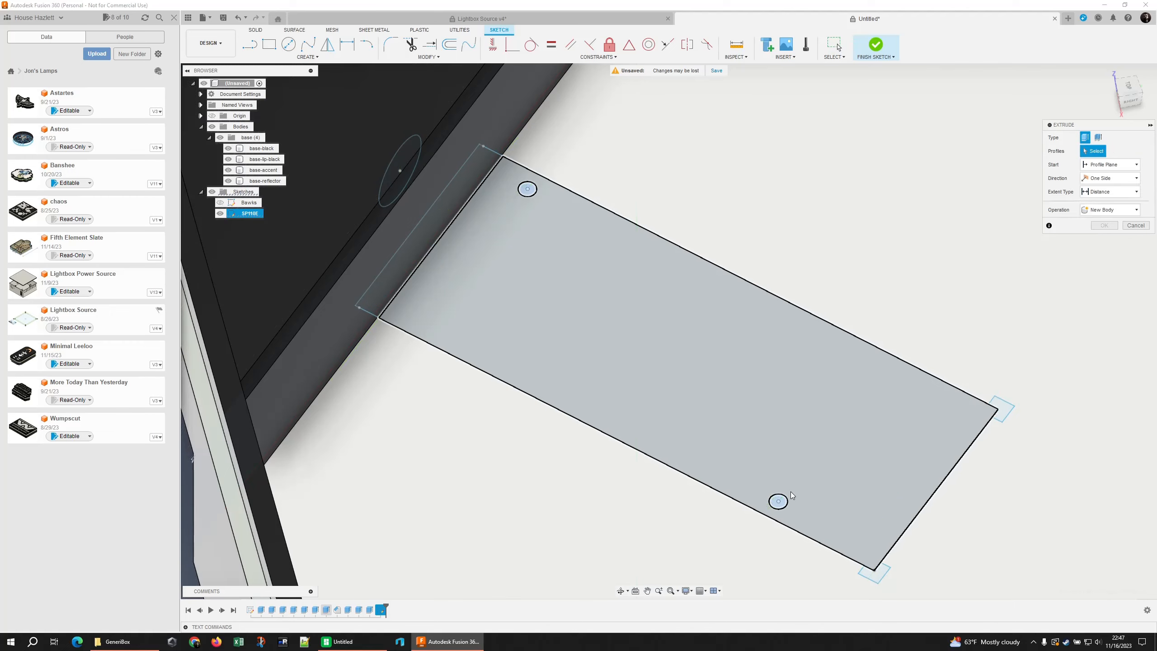
pyautogui.write('4')
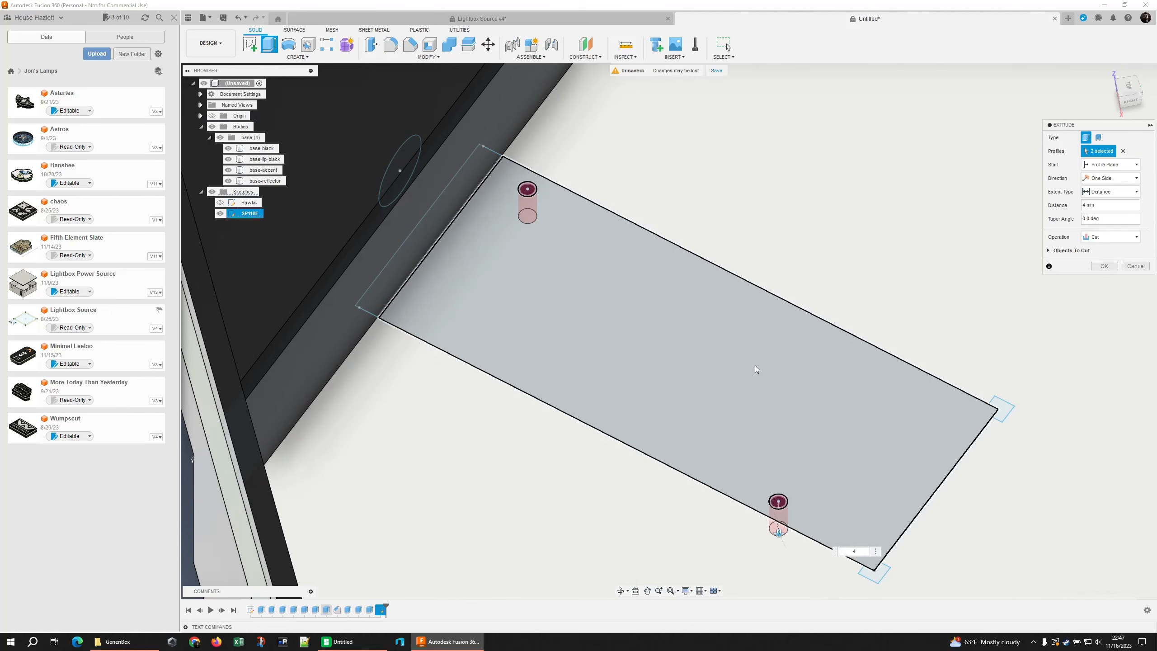
pyautogui.moveTo(755, 365)
pyautogui.keyDown('shift'); pyautogui.mouseDown(button='middle')
pyautogui.moveTo(761, 335)
pyautogui.moveTo(759, 354)
pyautogui.mouseUp(button='middle'); pyautogui.keyUp('shift')
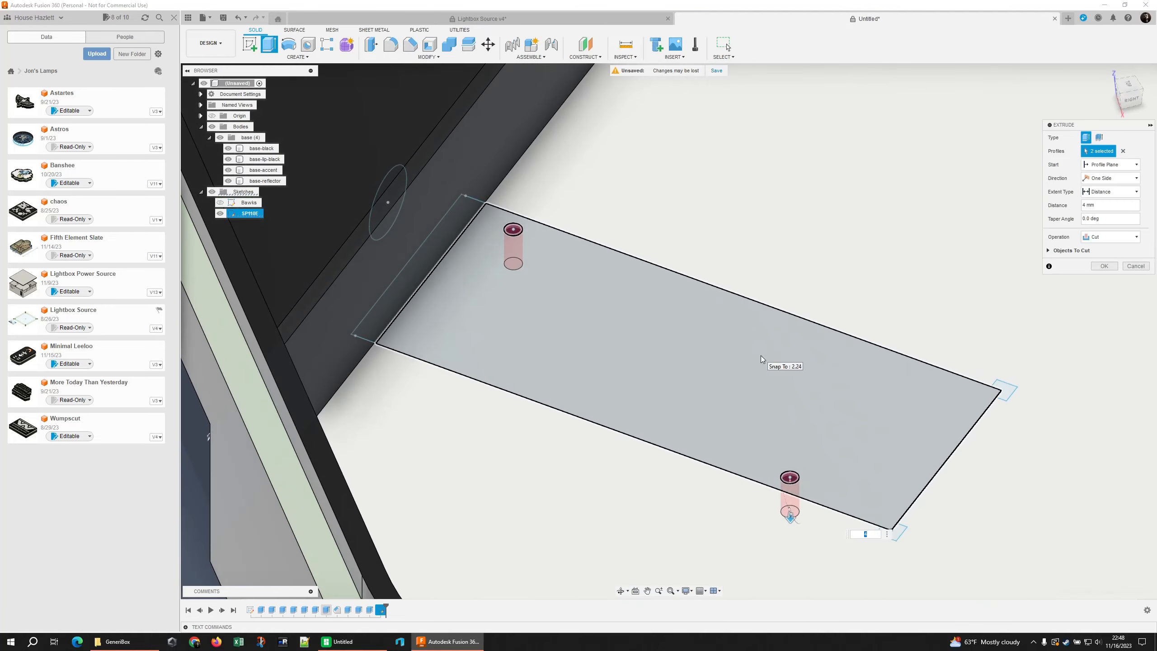
pyautogui.write('-')
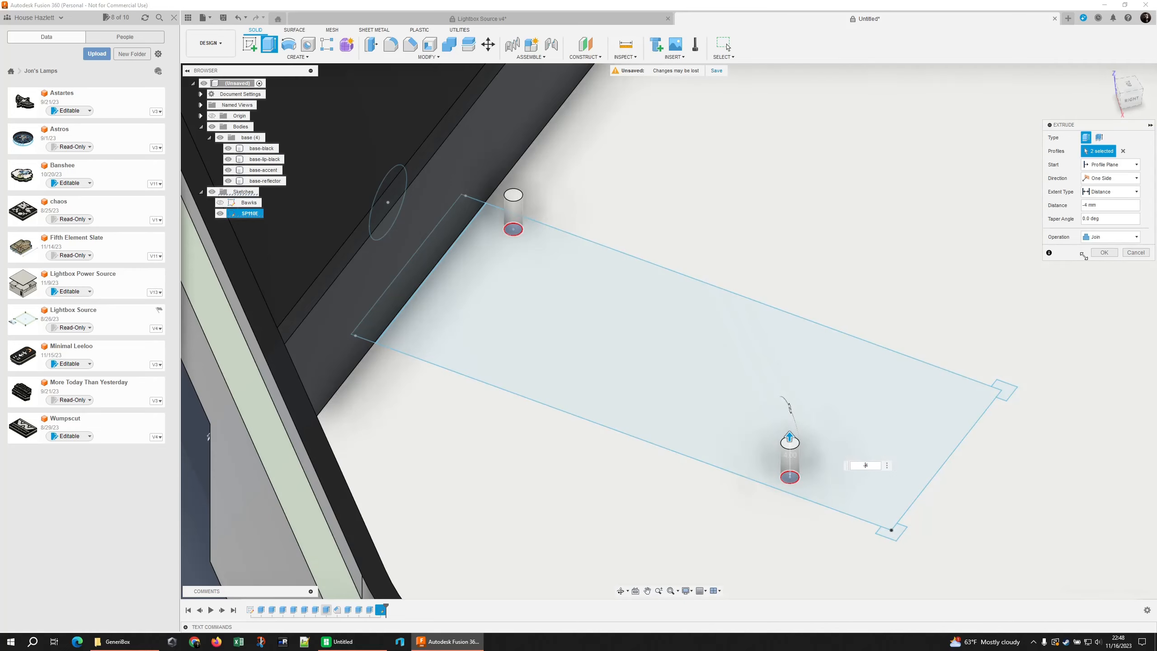
# Make the extrusion create new bodies, add the two L-shaped corner profiles to it, and complete it.
pyautogui.click(1107, 236)
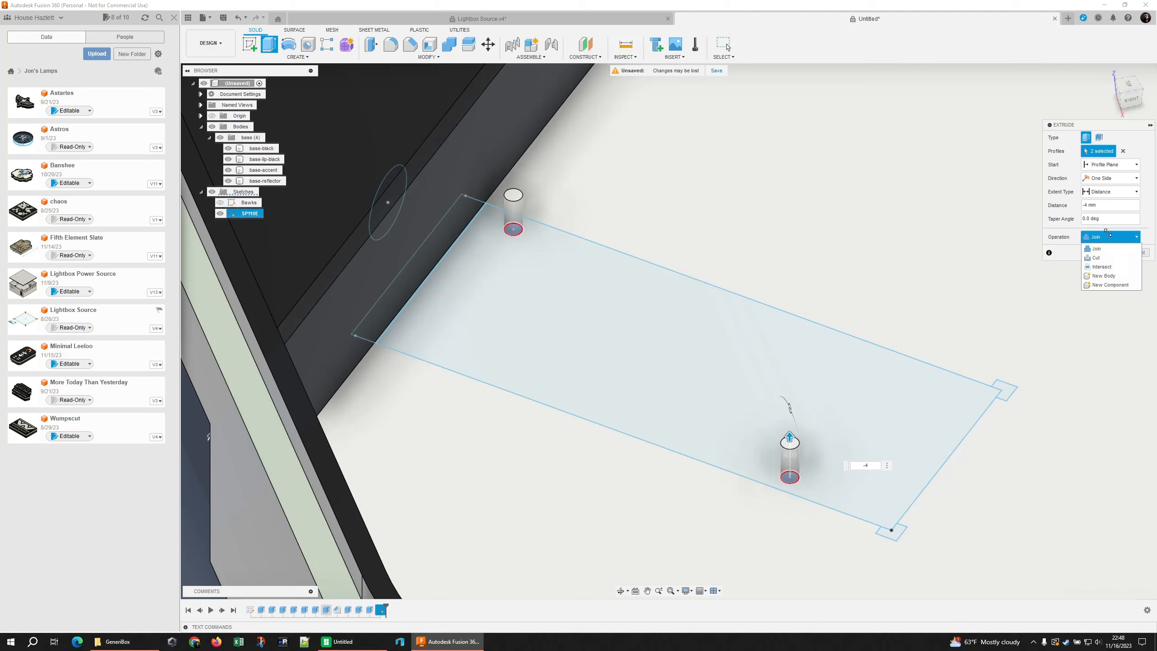
pyautogui.click(1107, 275)
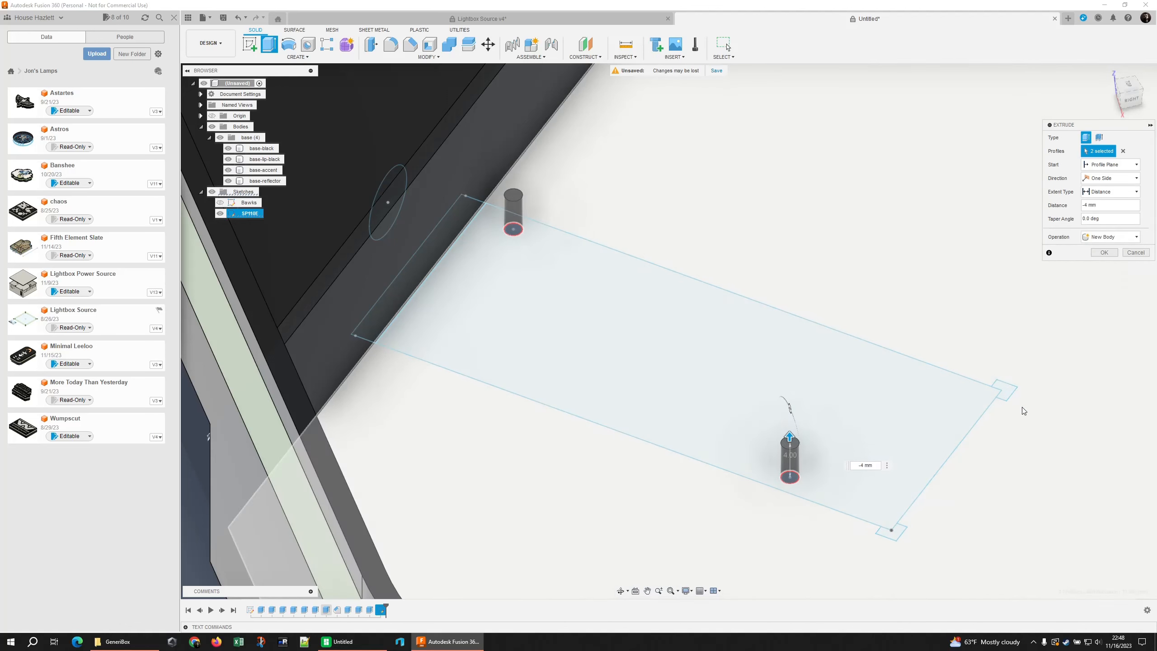
pyautogui.click(1005, 393)
pyautogui.click(891, 531)
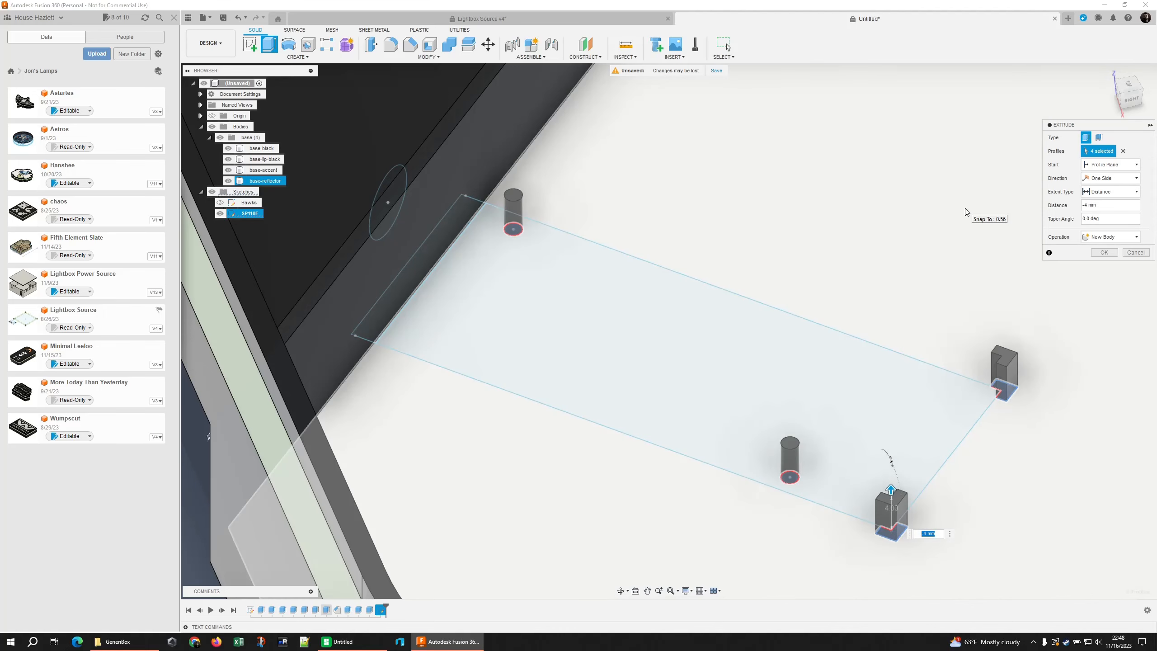
pyautogui.click(1102, 253)
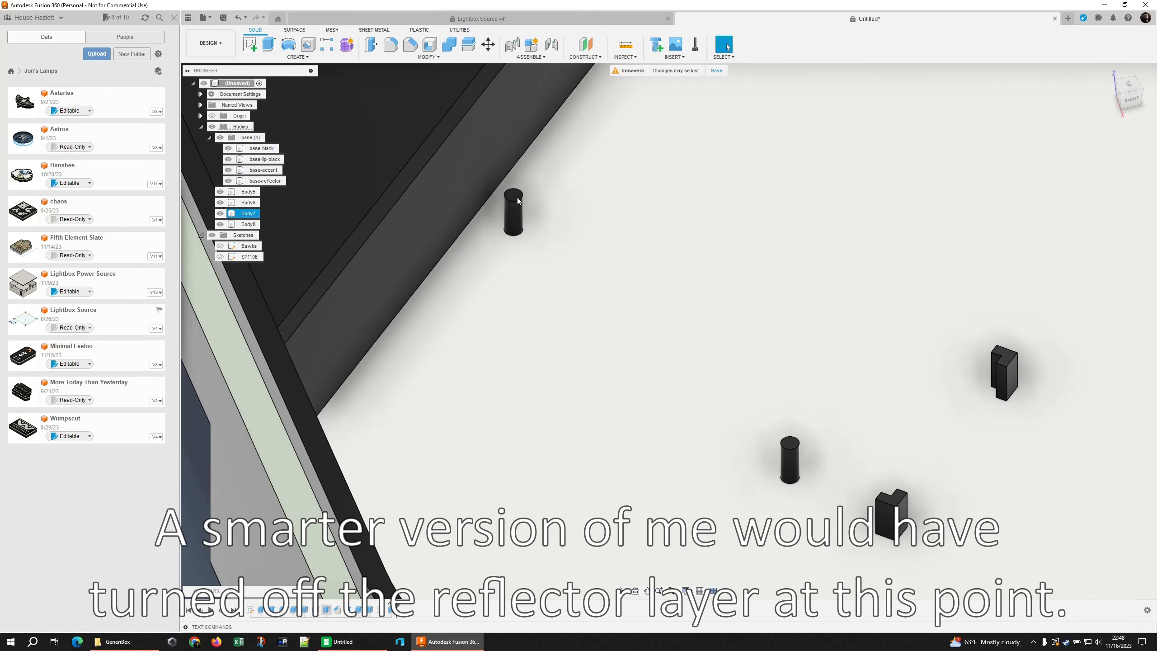
# Fillet the top faces of the two round pegs with a 0.75 mm radius.
pyautogui.moveTo(517, 198)
pyautogui.keyDown('shift'); pyautogui.mouseDown(button='middle')
pyautogui.moveTo(537, 180)
pyautogui.moveTo(533, 190)
pyautogui.mouseUp(button='middle'); pyautogui.keyUp('shift')
pyautogui.scroll(3, 530, 197)
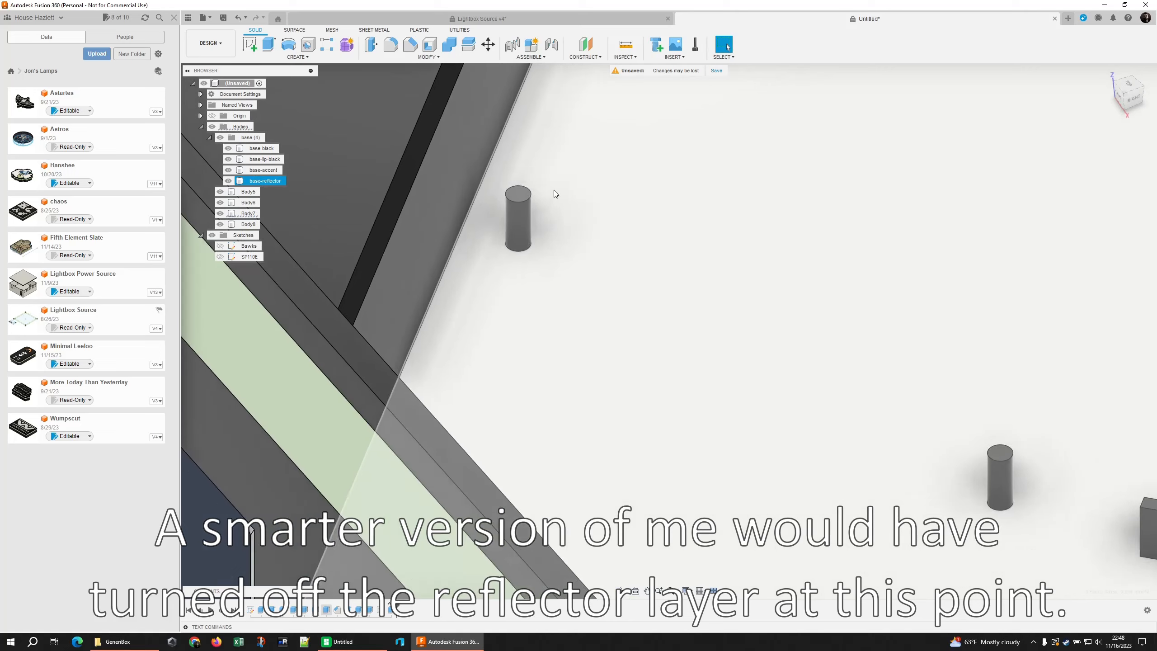
pyautogui.click(513, 201)
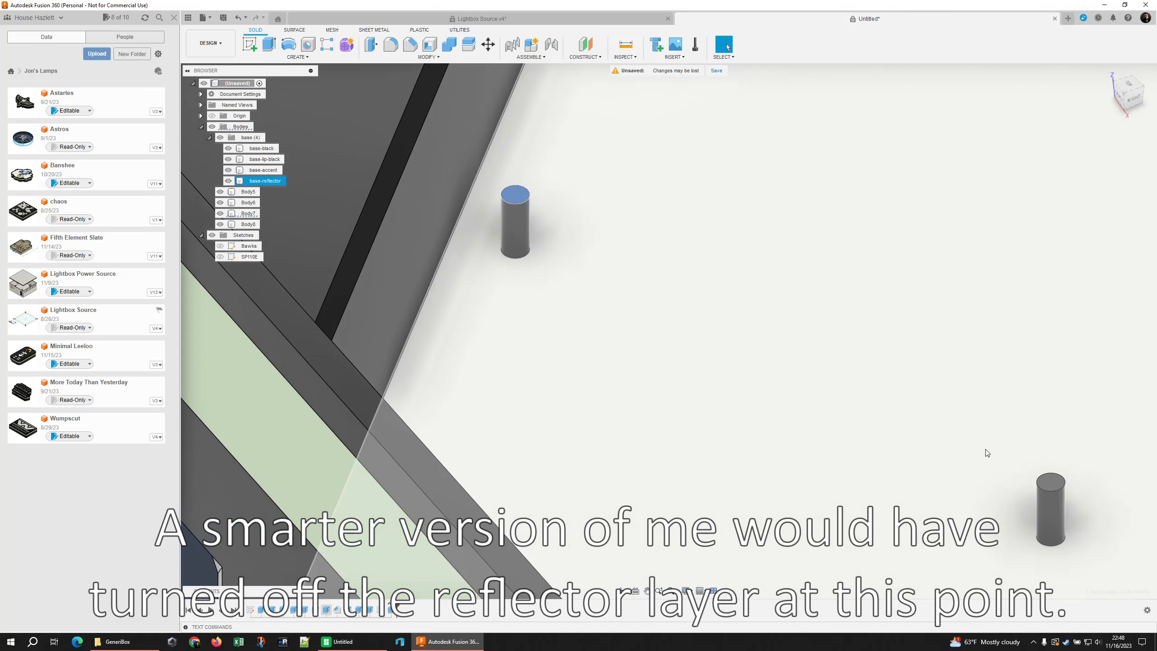
pyautogui.click(1054, 489)
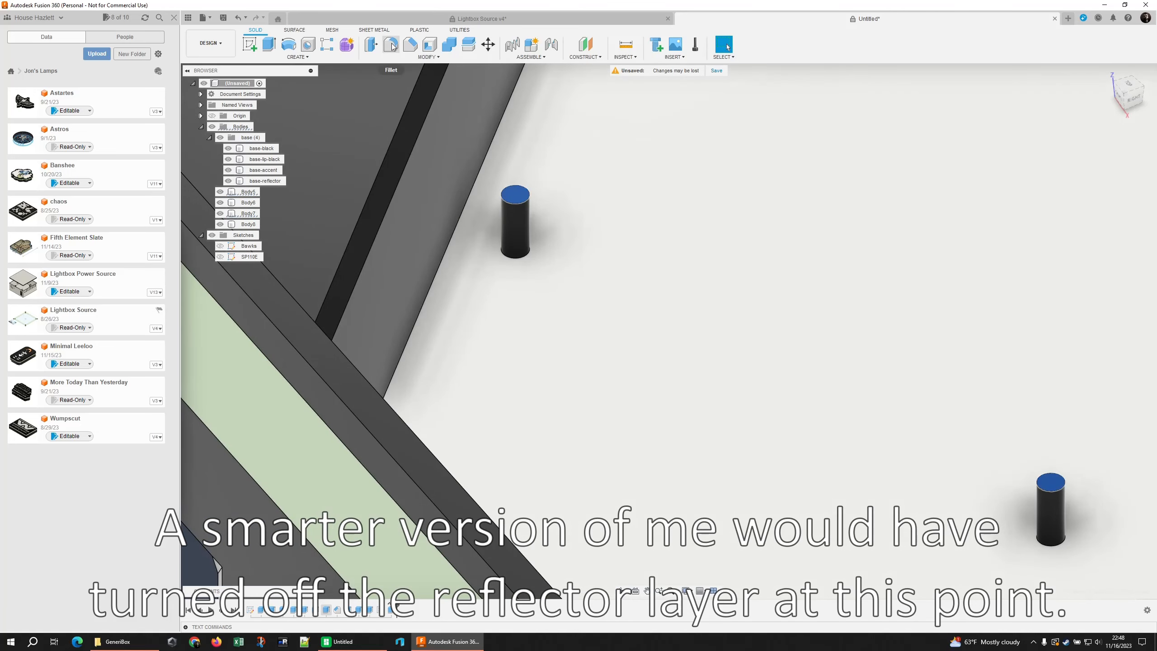
pyautogui.click(392, 45)
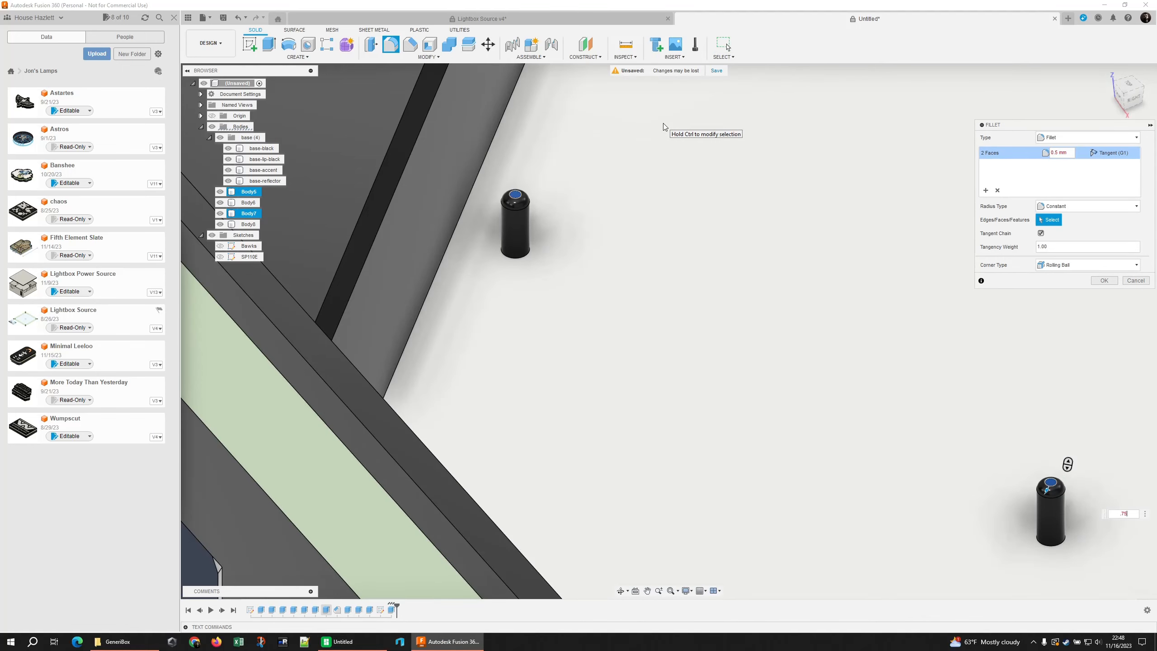
pyautogui.press('Return')
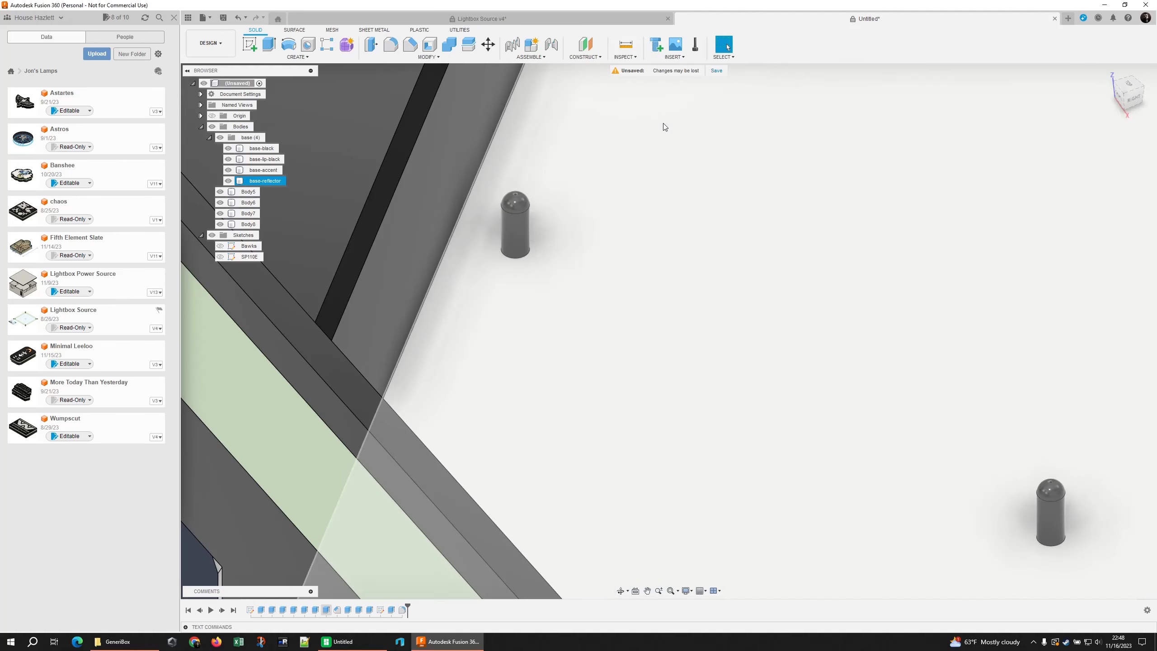
# Clear the selection and hide the base-reflector body.
pyautogui.keyDown('shift'); pyautogui.moveTo(701, 292); pyautogui.dragTo(698, 282, button='middle'); pyautogui.keyUp('shift')
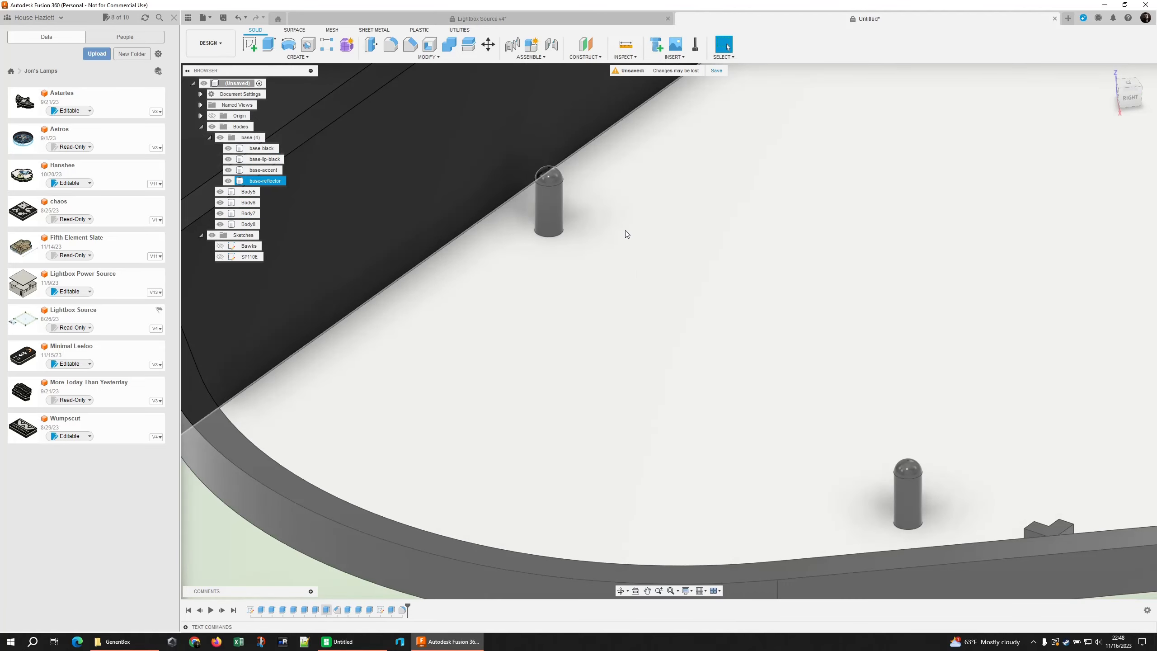
pyautogui.scroll(-5, 637, 272)
pyautogui.keyDown('shift'); pyautogui.moveTo(628, 296); pyautogui.dragTo(652, 310, button='middle'); pyautogui.keyUp('shift')
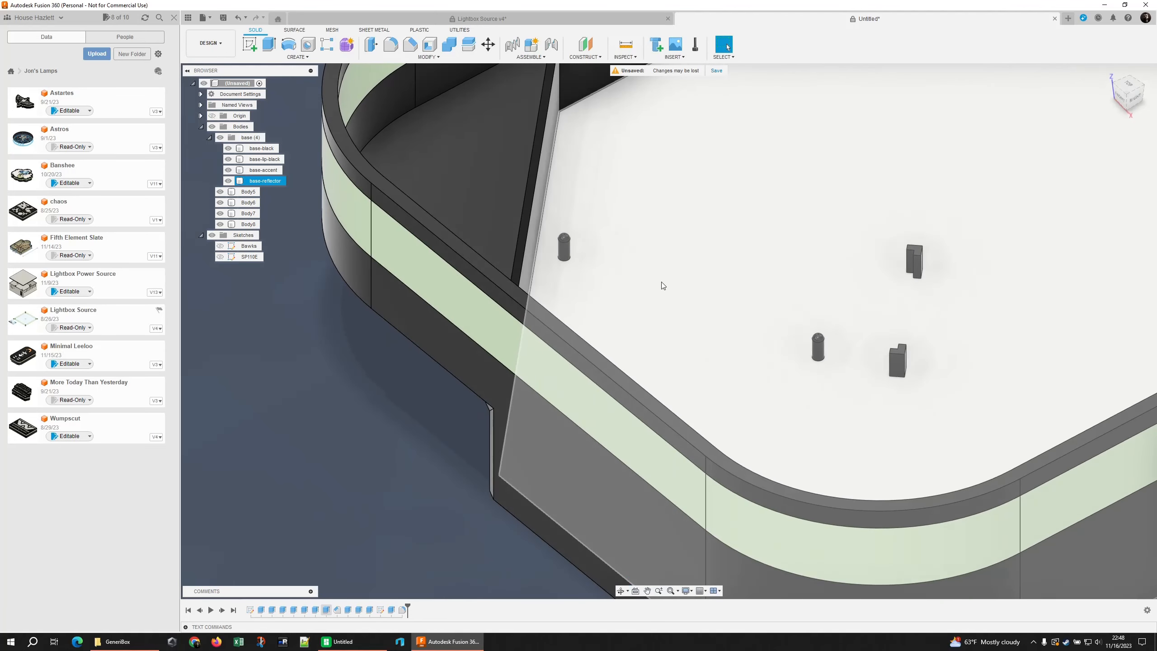
pyautogui.click(422, 245)
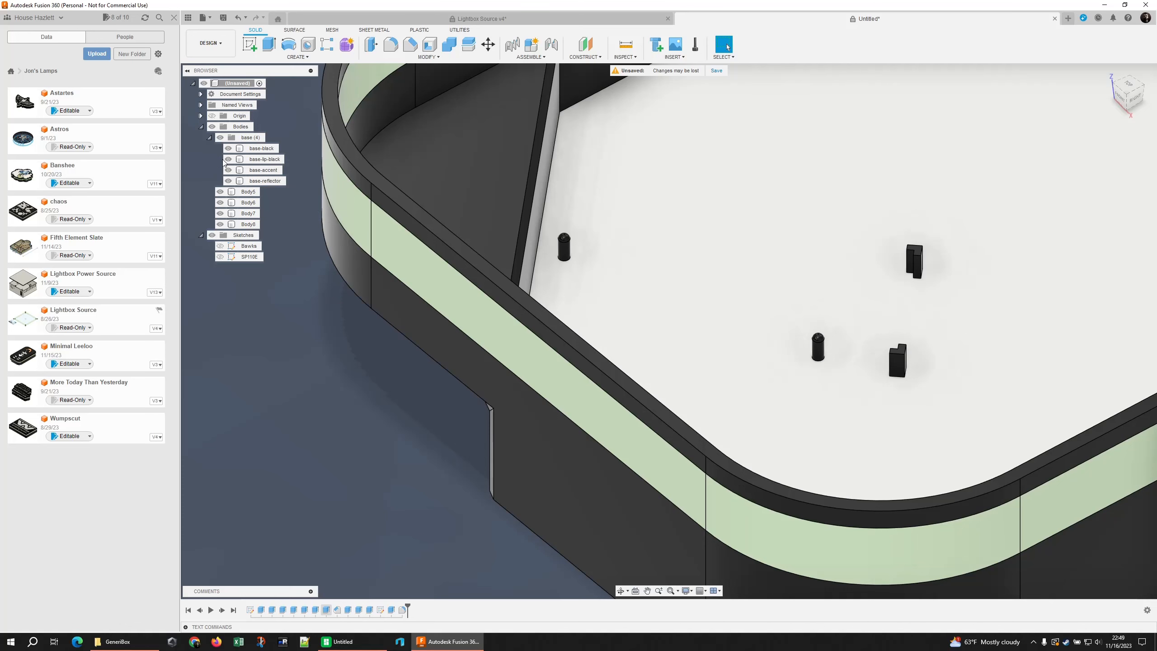
pyautogui.click(229, 181)
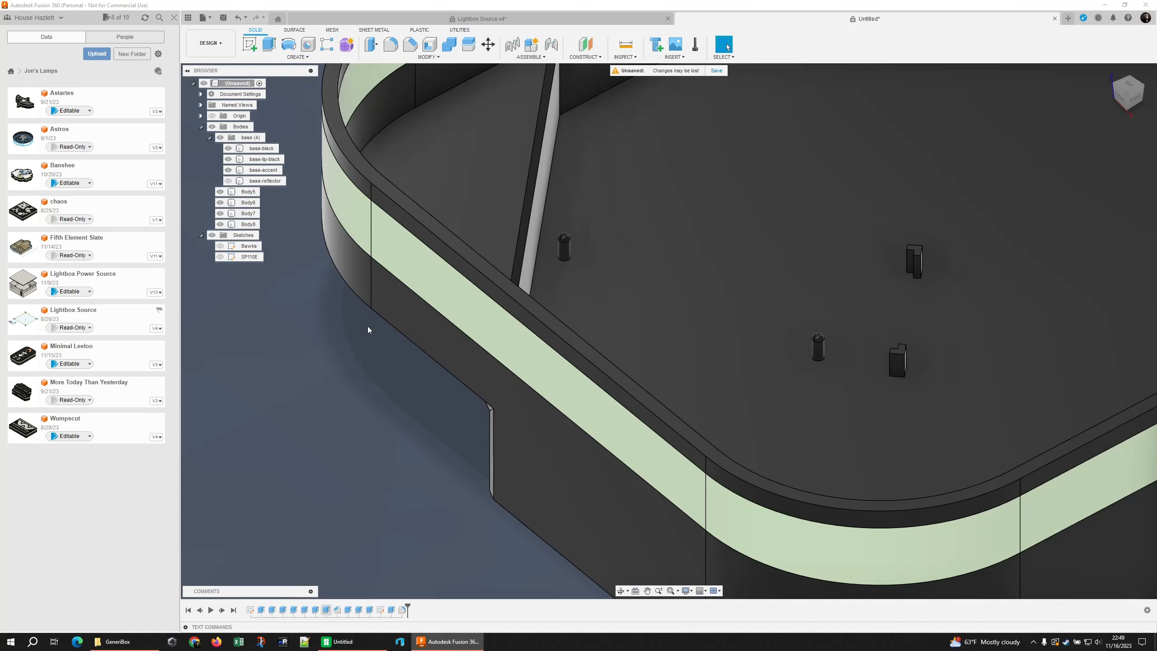
# Edit the peg and corner-bracket extrusion to start at a 0.5 mm offset and have a distance of -4.5 mm.
pyautogui.rightClick(401, 612)
pyautogui.click(424, 512)
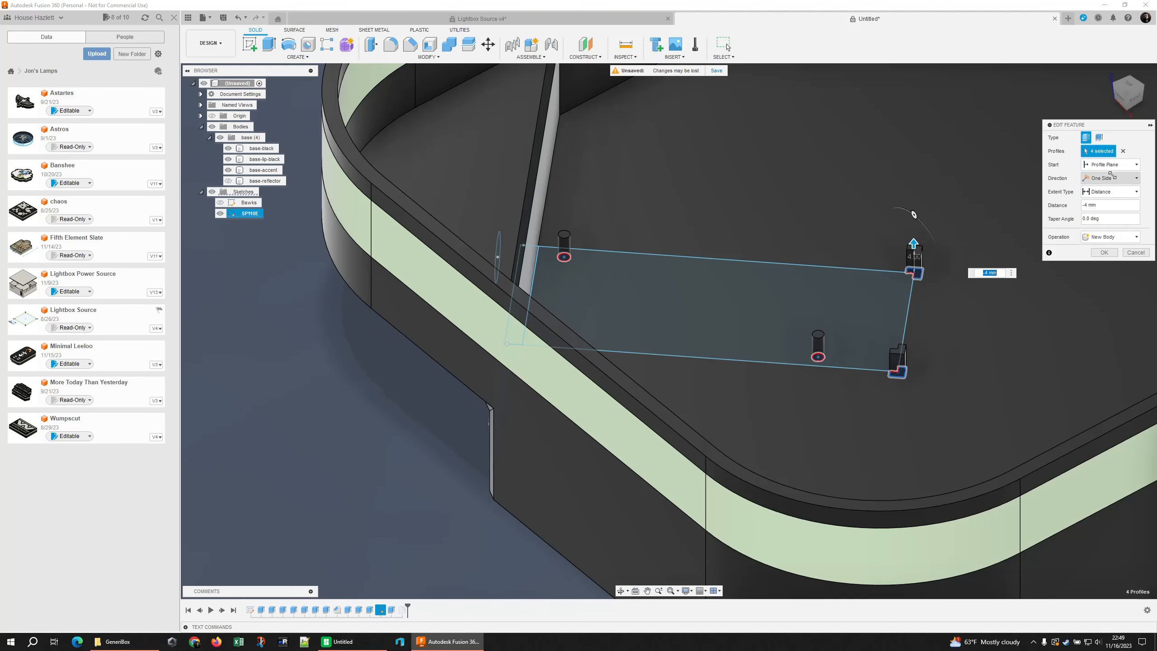
pyautogui.click(1115, 165)
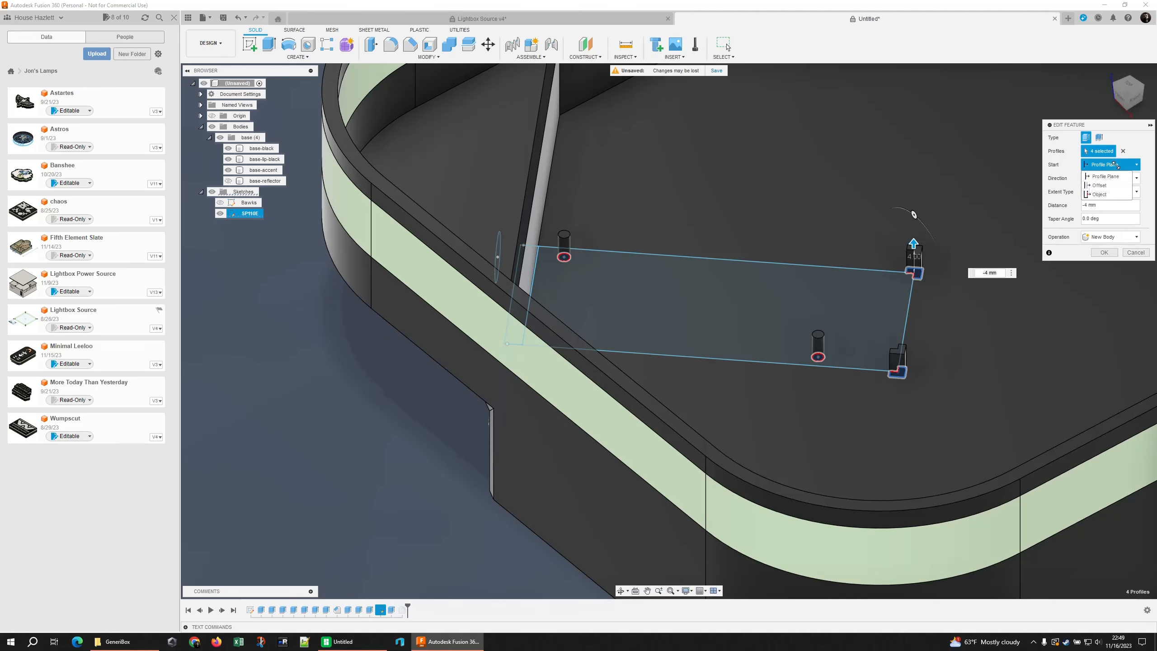
pyautogui.click(1099, 185)
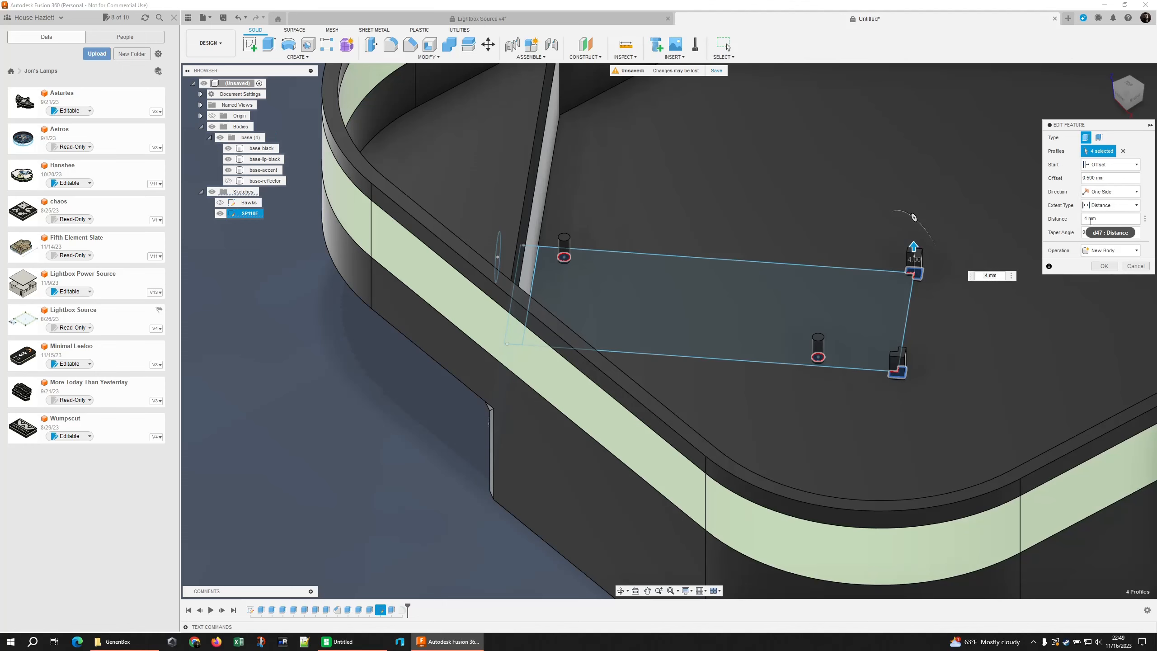
pyautogui.click(1090, 219)
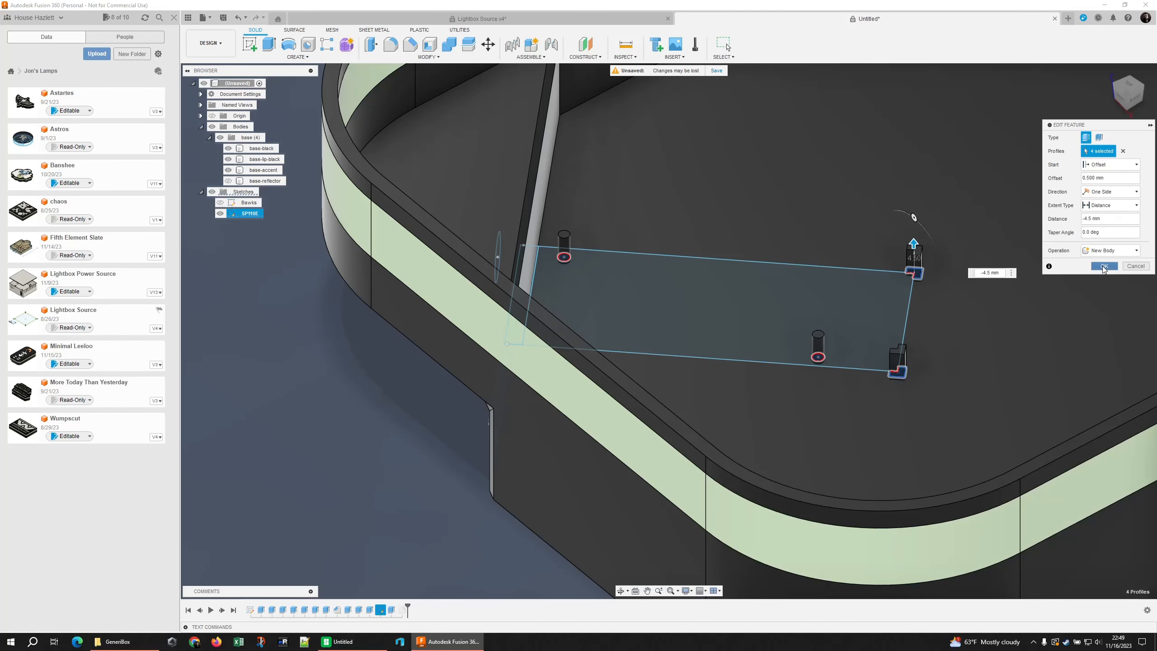
pyautogui.click(1103, 266)
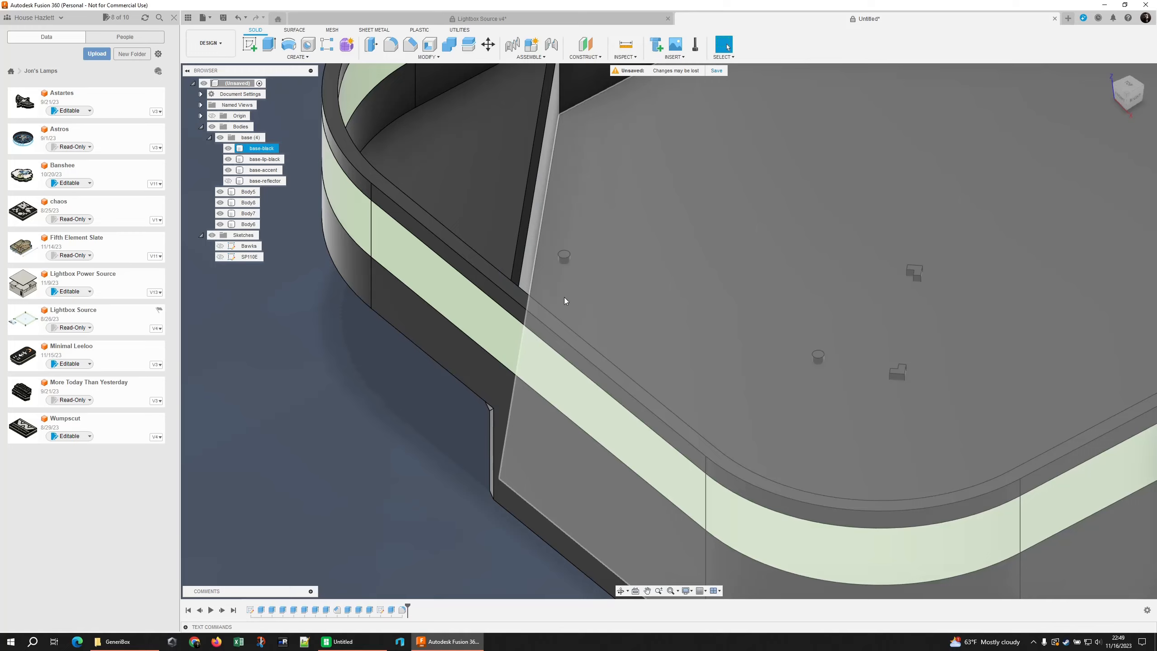
pyautogui.keyDown('shift'); pyautogui.moveTo(565, 301); pyautogui.dragTo(761, 303, button='middle'); pyautogui.keyUp('shift')
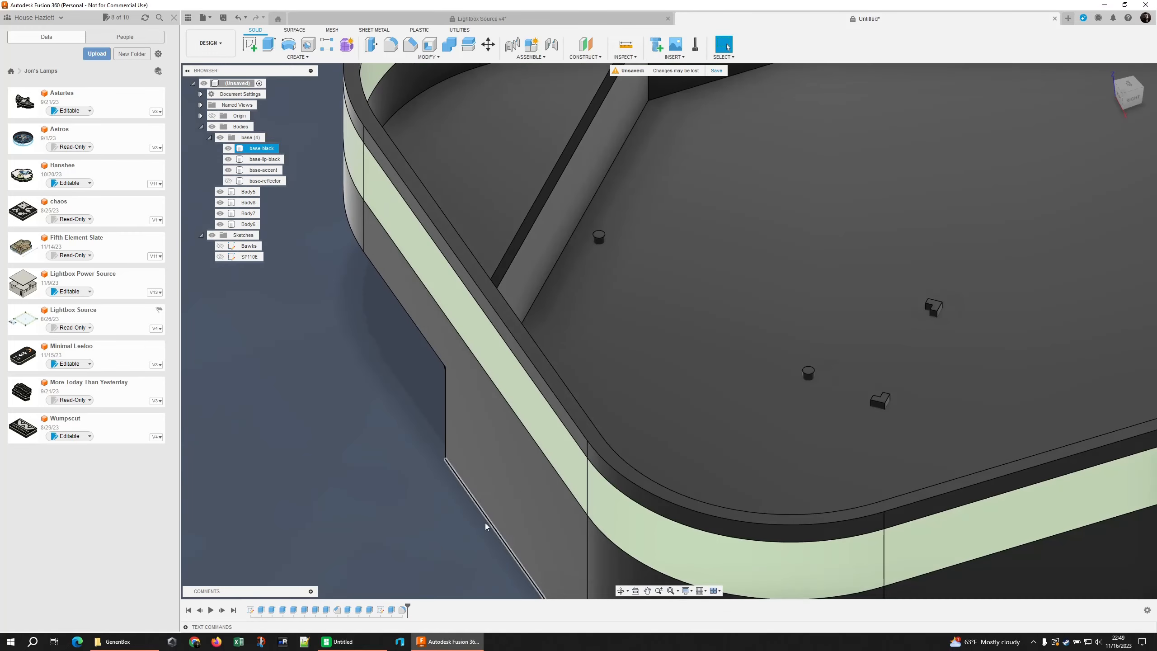
# Try to change the operation of the peg and corner-bracket extrusion to Join.
pyautogui.rightClick(392, 610)
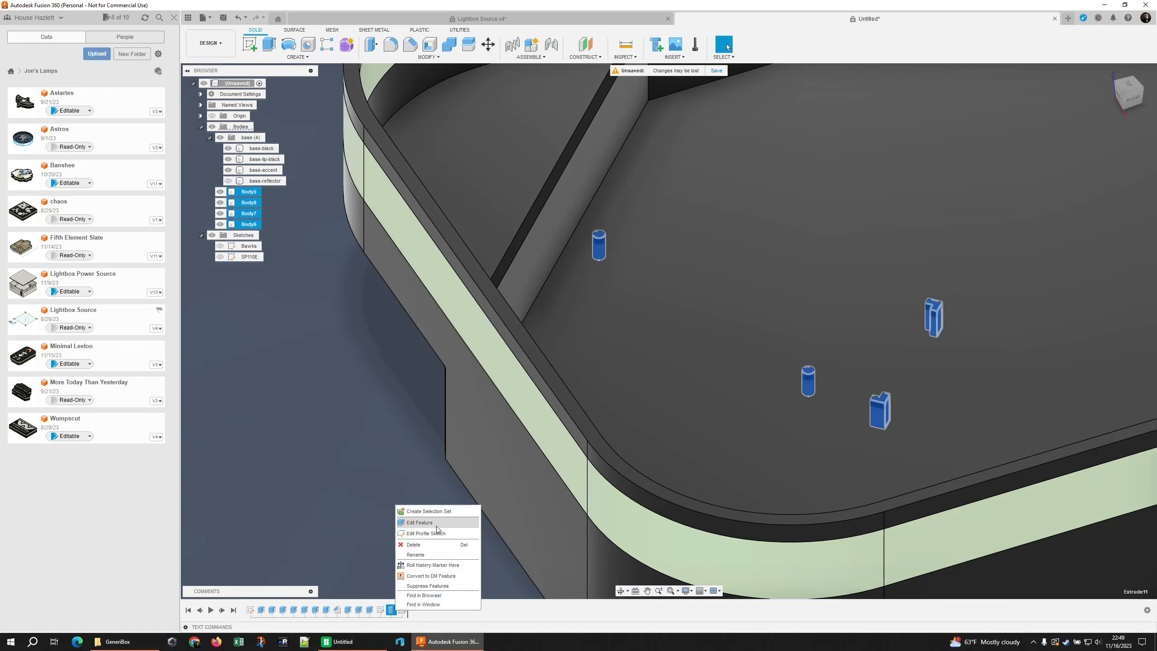
pyautogui.click(420, 522)
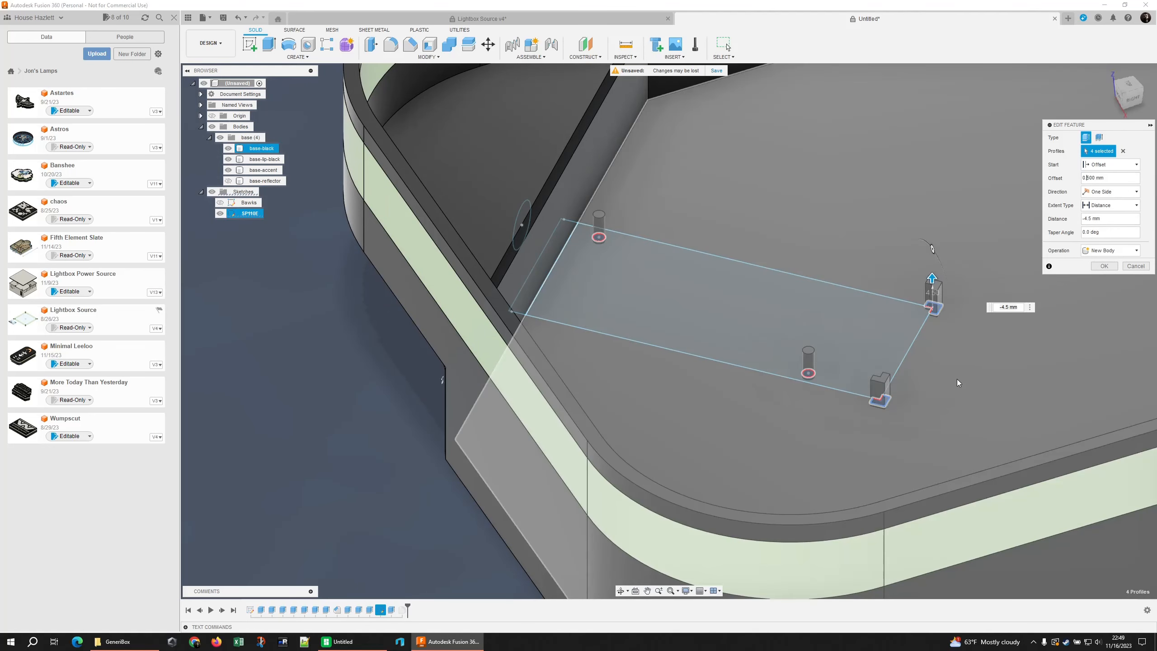
pyautogui.keyDown('shift'); pyautogui.moveTo(959, 383); pyautogui.dragTo(931, 372, button='middle'); pyautogui.keyUp('shift')
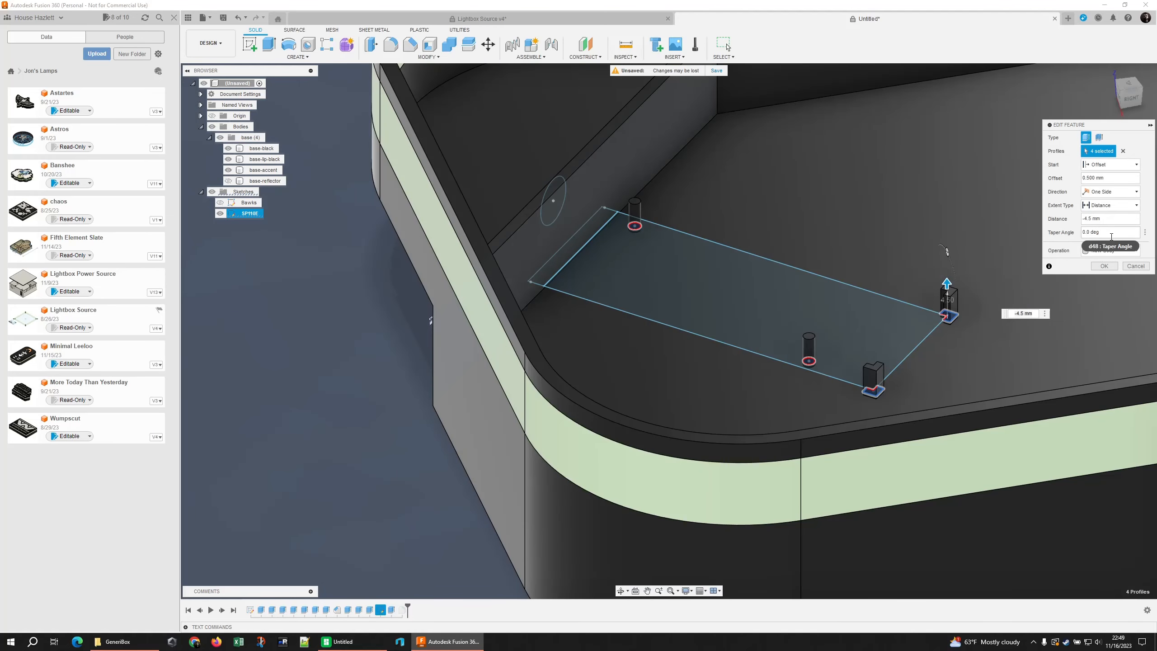
pyautogui.click(1098, 265)
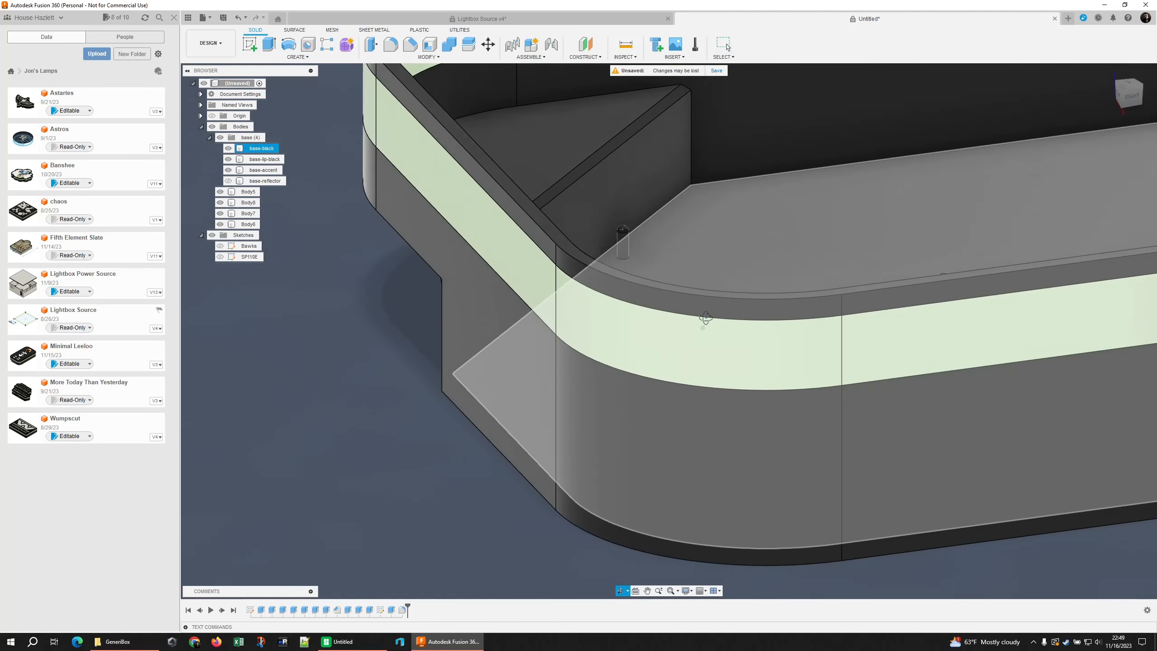
pyautogui.click(480, 280)
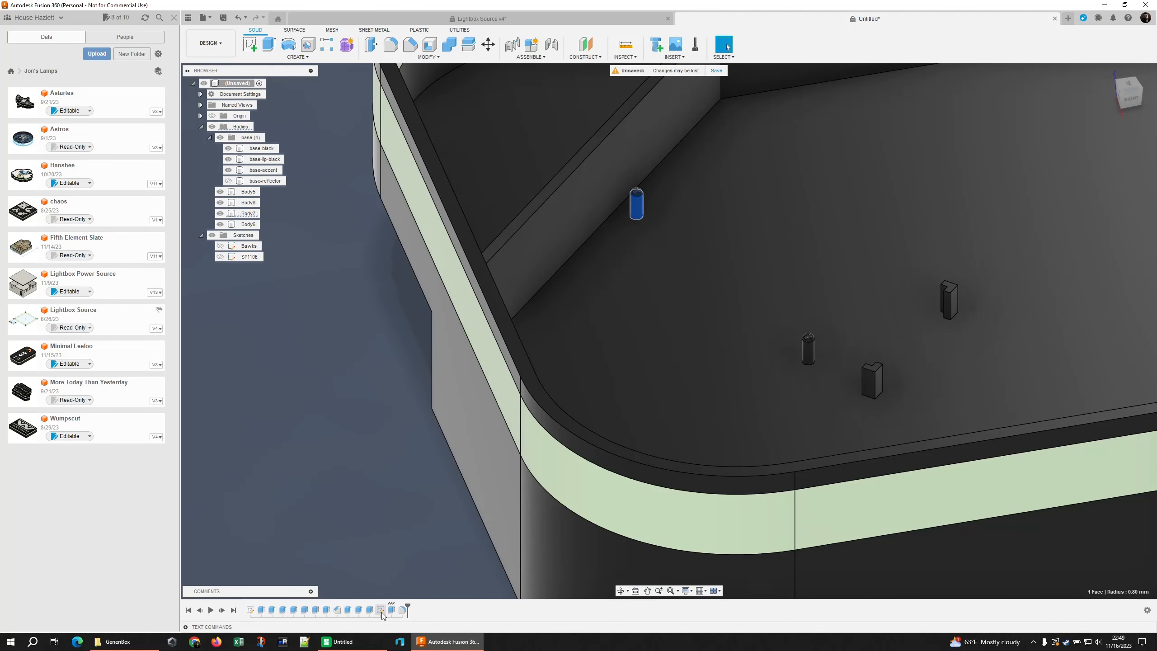
pyautogui.rightClick(390, 609)
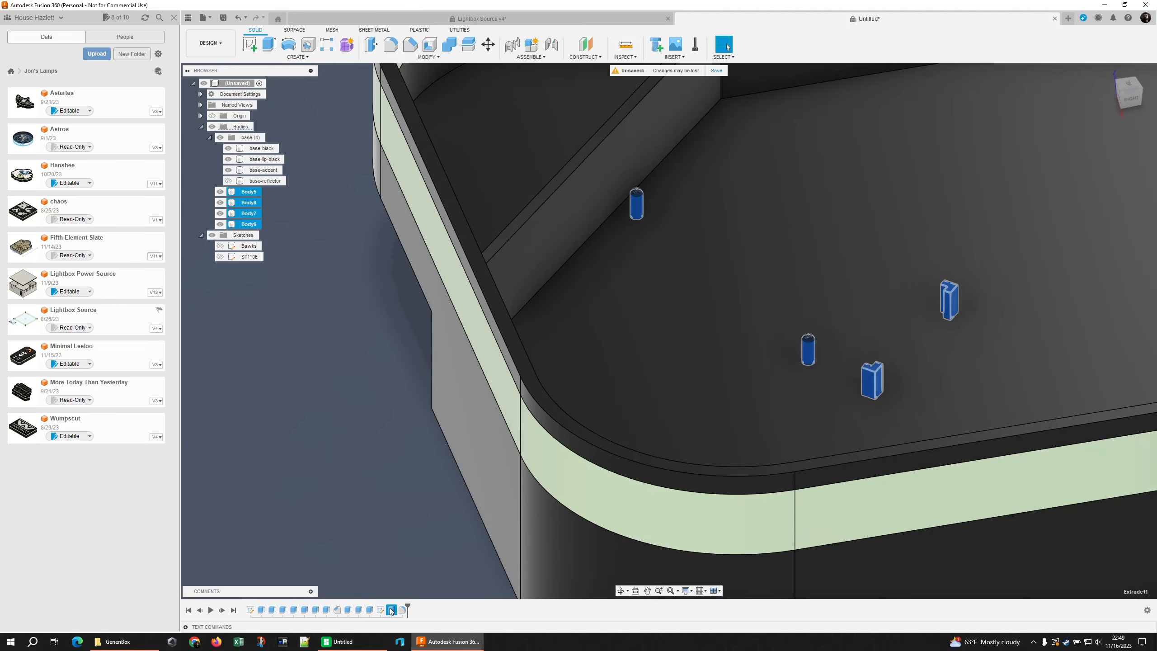
pyautogui.click(415, 520)
pyautogui.click(1110, 250)
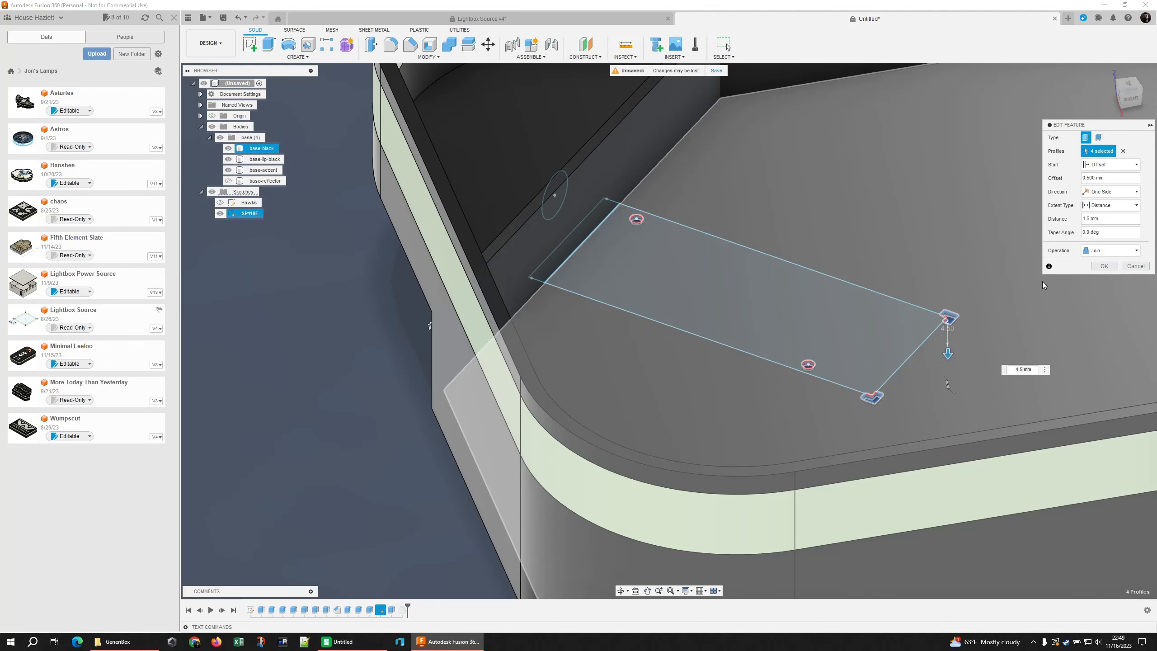
pyautogui.click(1102, 263)
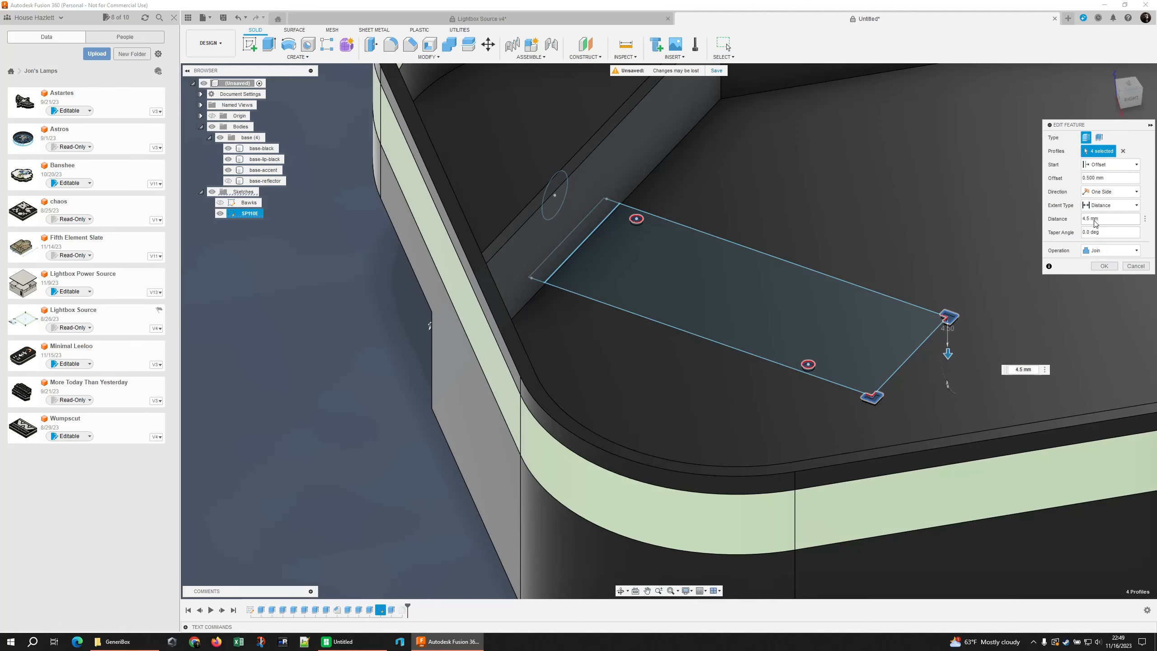
pyautogui.click(1103, 265)
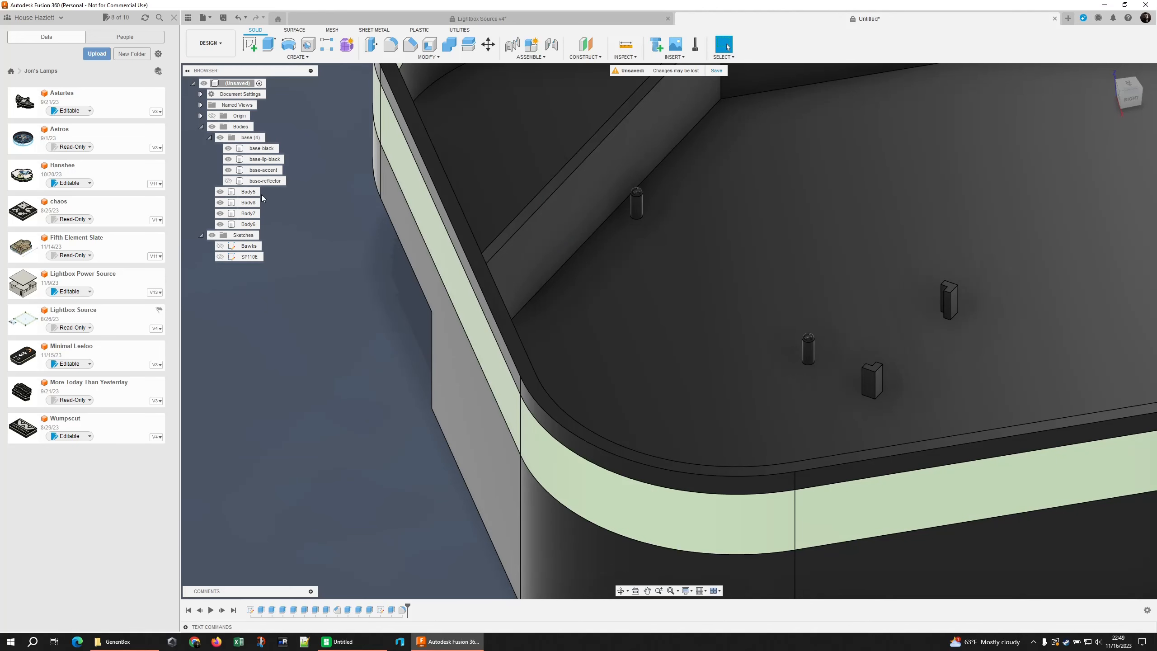
# Delete the peg and corner-bracket extrusion together with the fillet that depends on it.
pyautogui.click(392, 610)
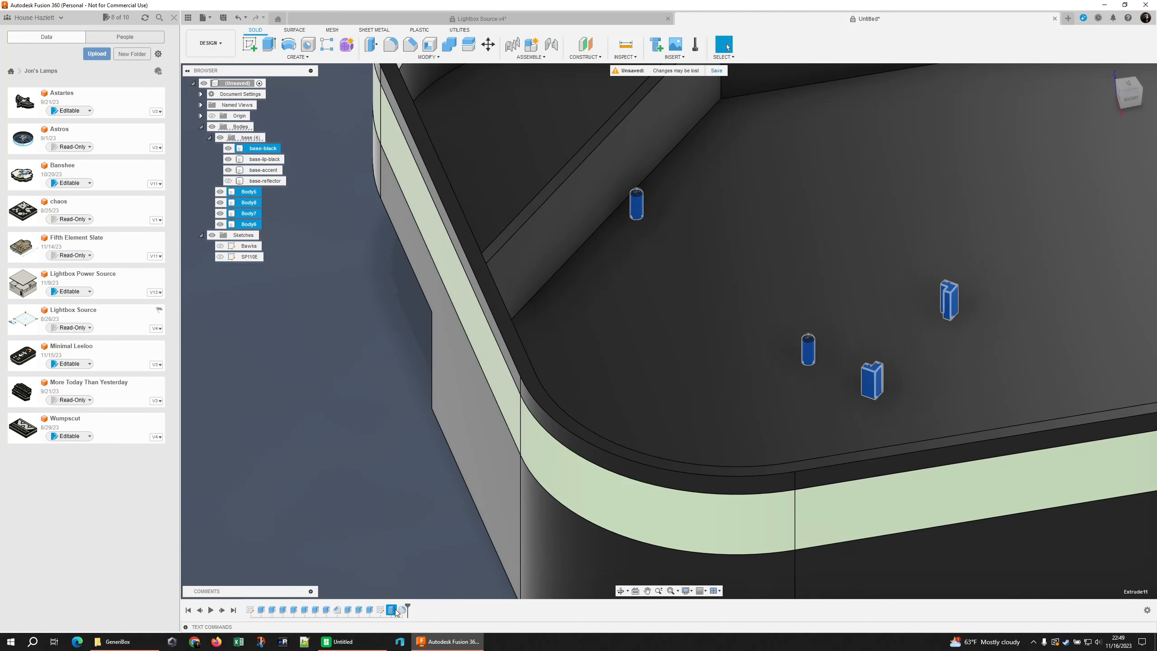
pyautogui.rightClick(393, 609)
pyautogui.click(415, 543)
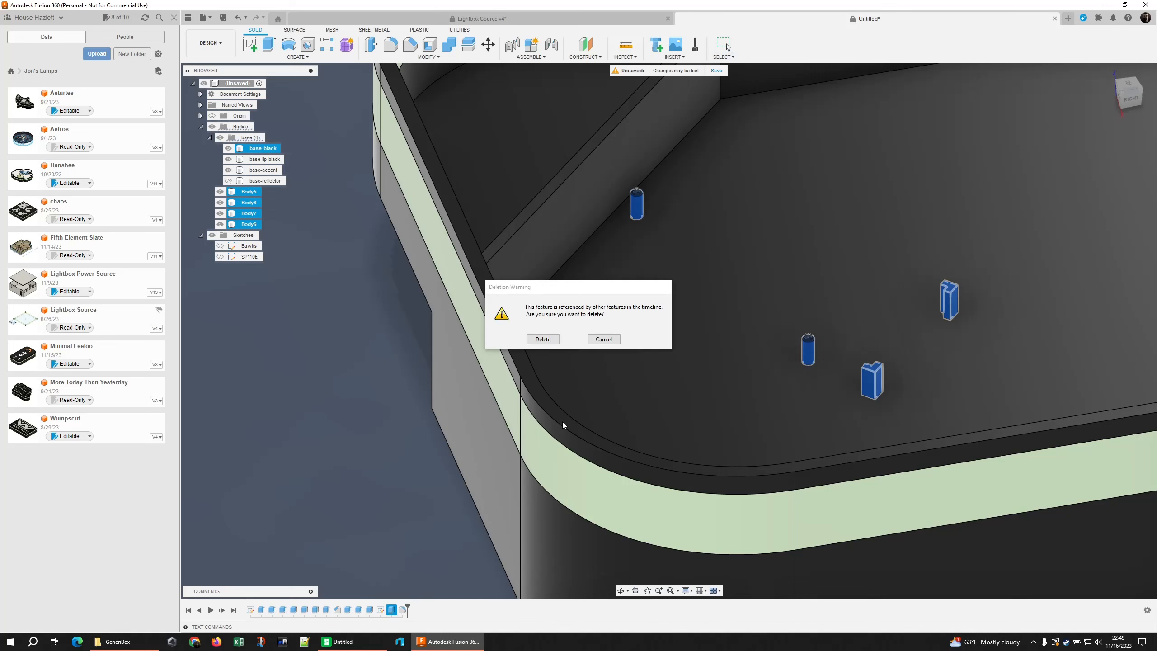
pyautogui.click(543, 340)
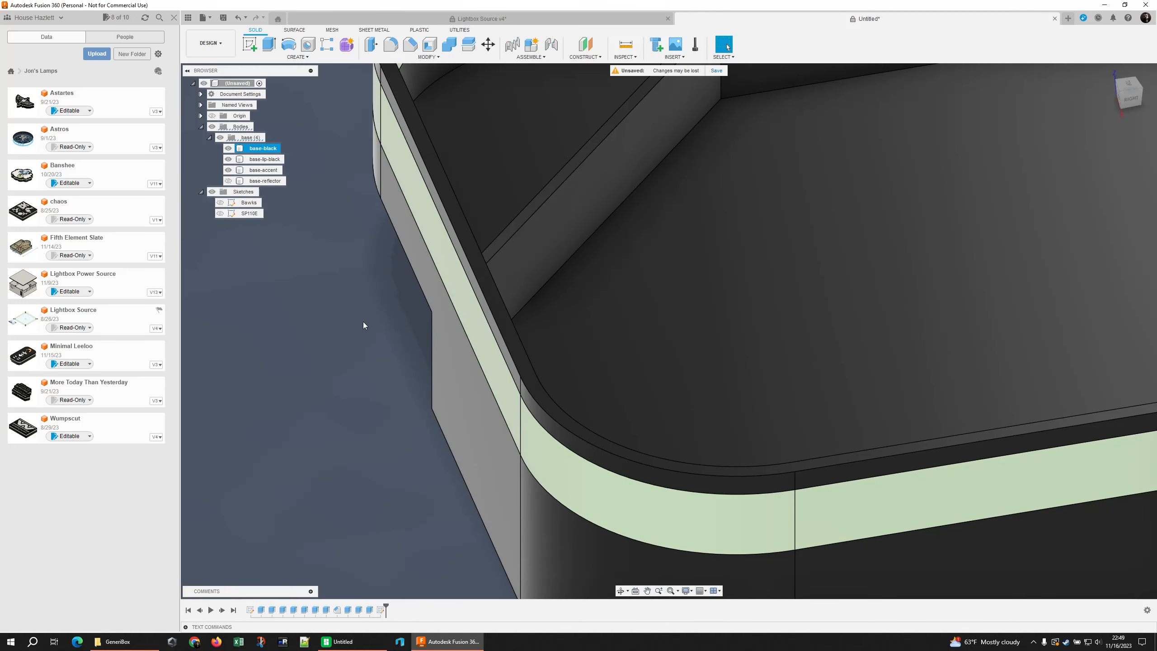
# Show the SP110E sketch and select its two small peg circles and two L-shaped corner profiles.
pyautogui.click(220, 214)
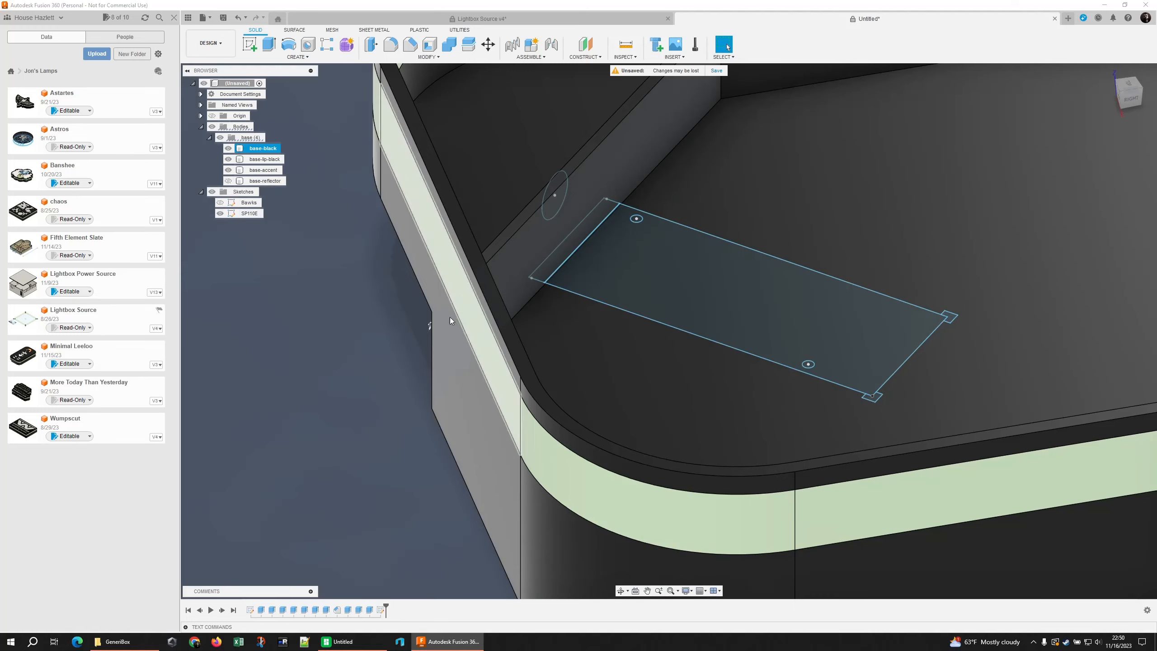
pyautogui.keyDown('shift'); pyautogui.moveTo(373, 398); pyautogui.dragTo(373, 341, button='middle'); pyautogui.keyUp('shift')
pyautogui.scroll(5, 661, 294)
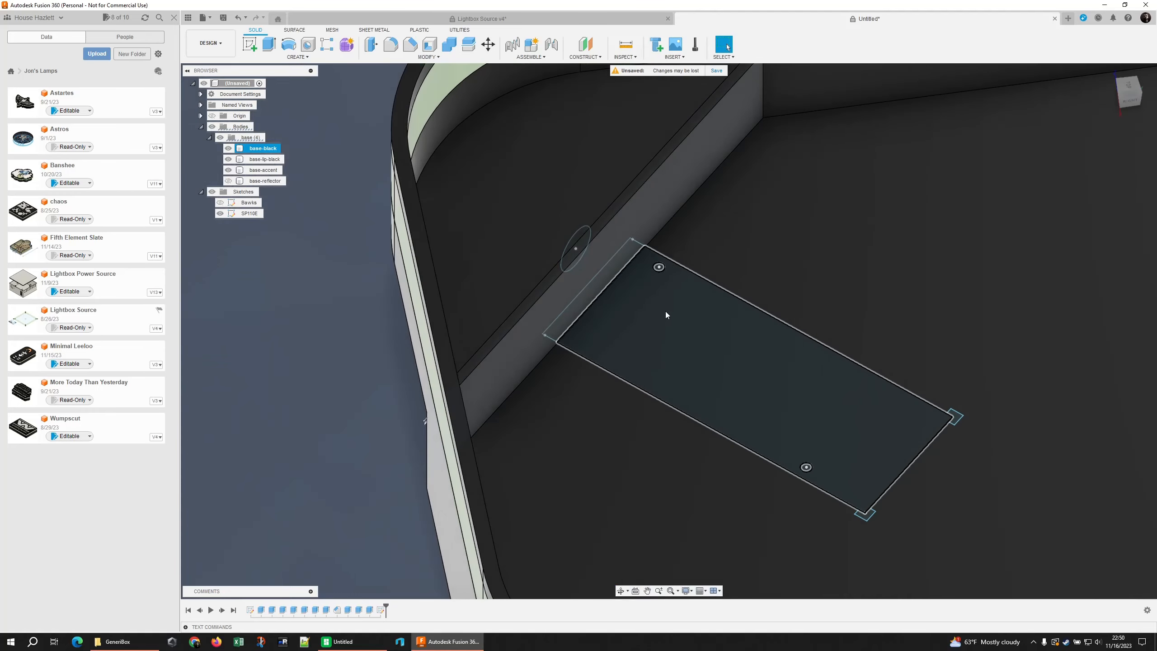
pyautogui.click(642, 289)
pyautogui.scroll(-4, 666, 281)
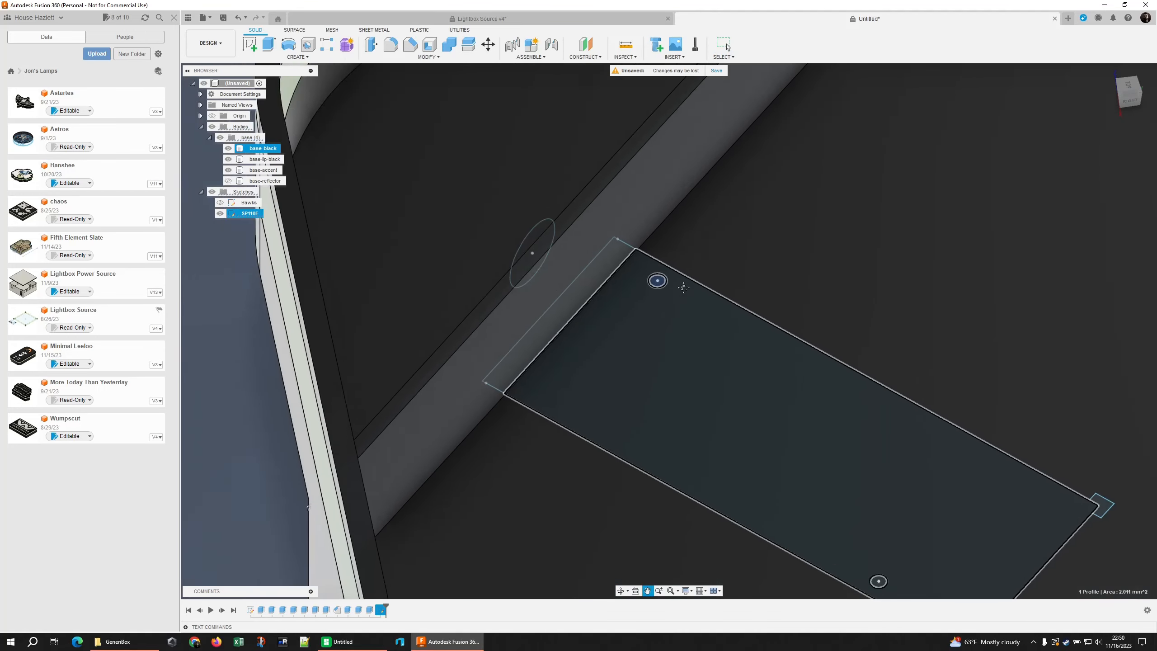
pyautogui.moveTo(682, 285); pyautogui.dragTo(506, 148, button='middle')
pyautogui.keyDown('ctrl'); pyautogui.click(928, 368); pyautogui.keyUp('ctrl')
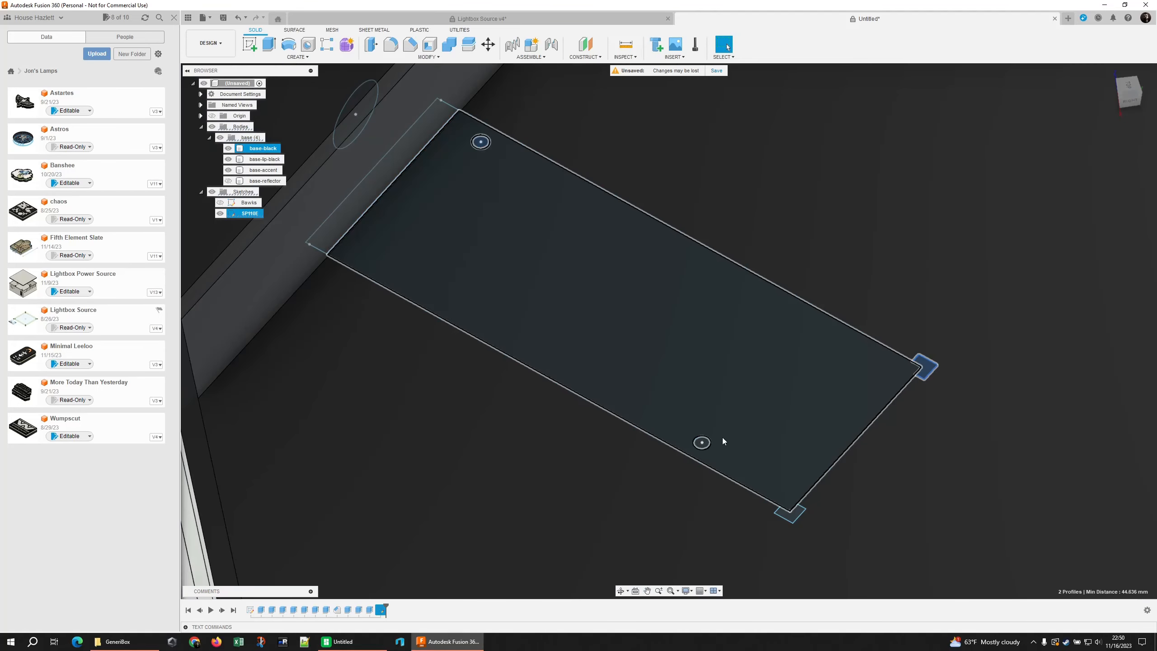
pyautogui.keyDown('ctrl'); pyautogui.click(705, 443); pyautogui.keyUp('ctrl')
pyautogui.scroll(2, 723, 449)
pyautogui.scroll(-1, 704, 450)
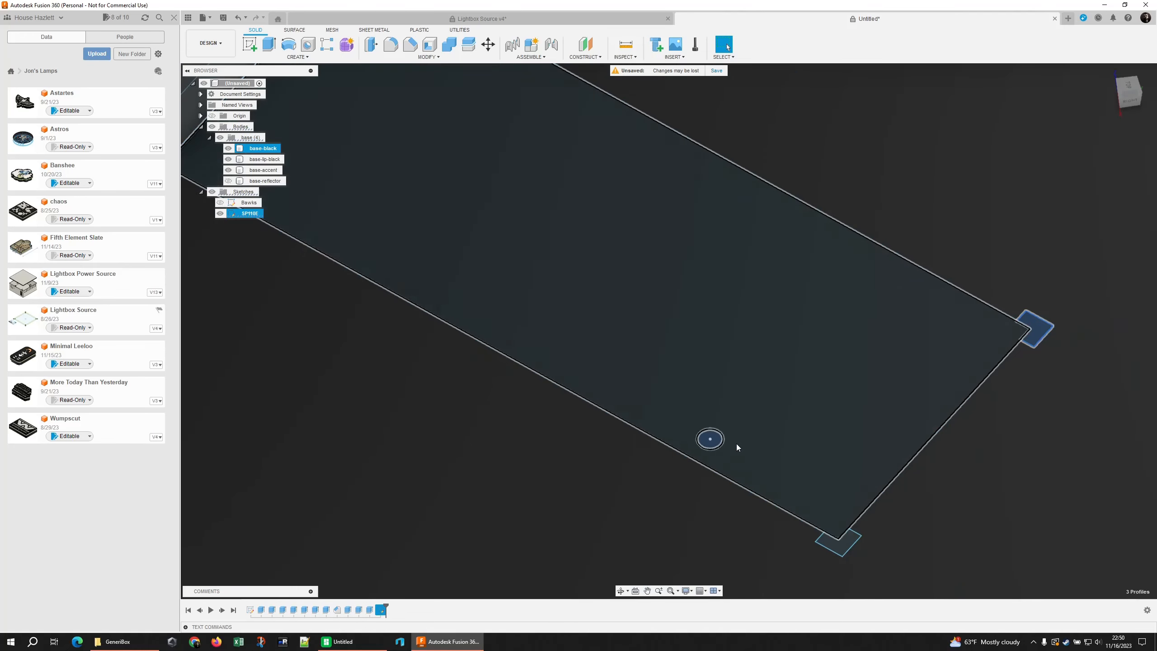
pyautogui.keyDown('ctrl'); pyautogui.click(840, 541); pyautogui.keyUp('ctrl')
pyautogui.scroll(-2, 805, 349)
# Extrude the four selected profiles -4 mm with the lamp base's floor face as the start object, joining them to the base.
pyautogui.press('e')
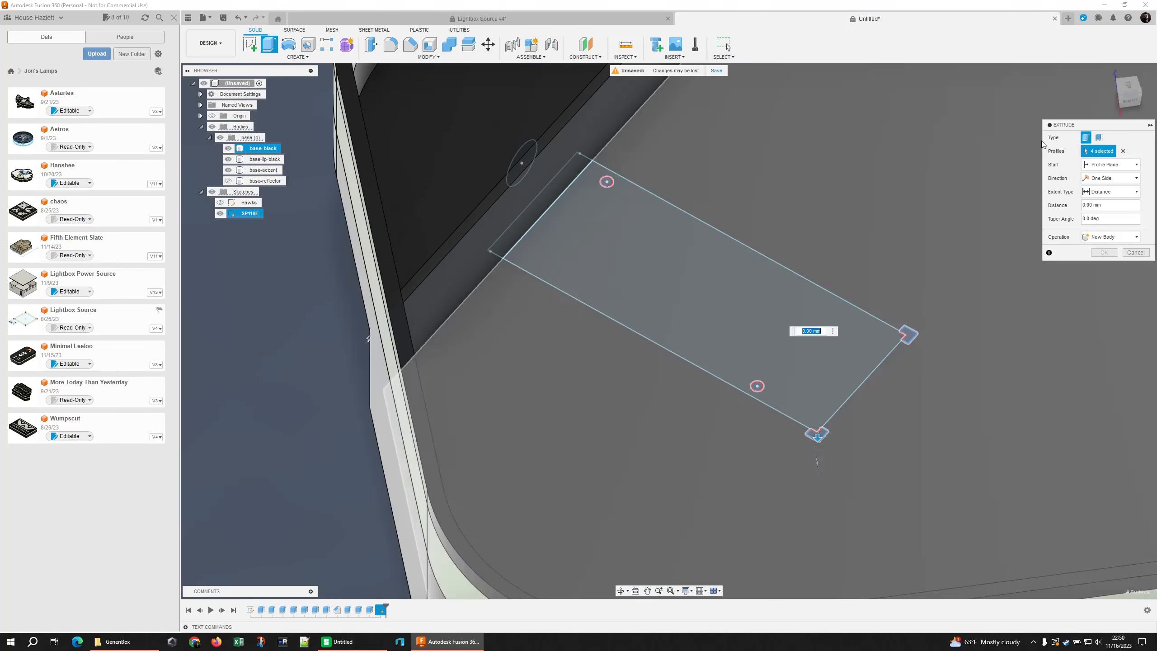
pyautogui.click(1110, 165)
pyautogui.click(1099, 194)
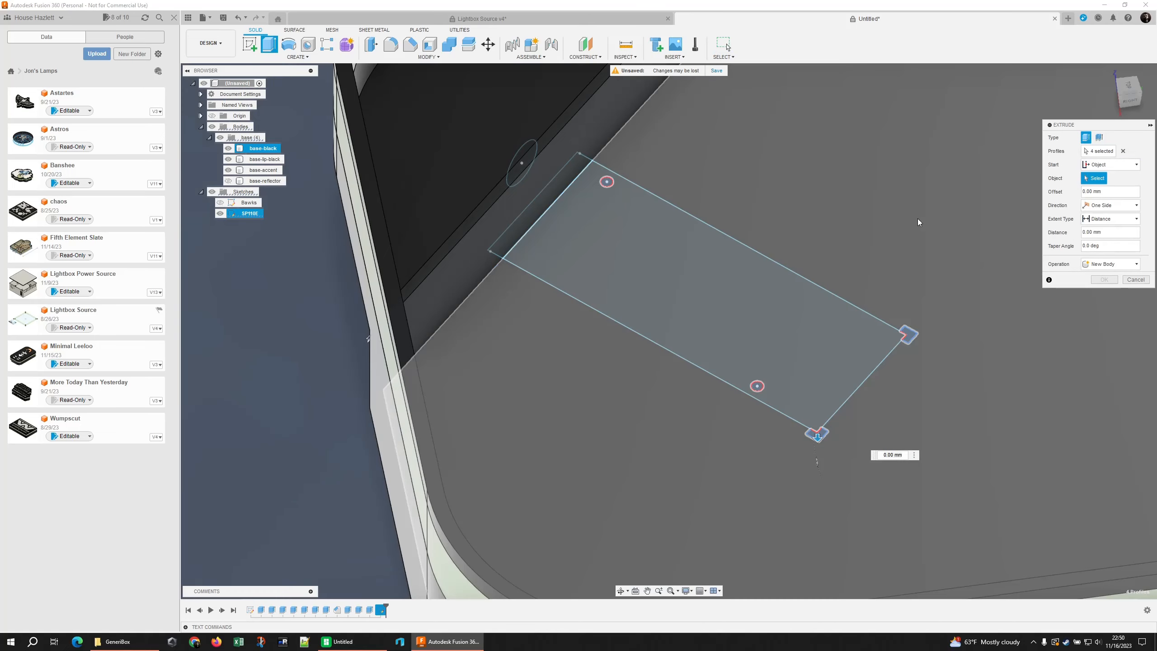
pyautogui.click(925, 222)
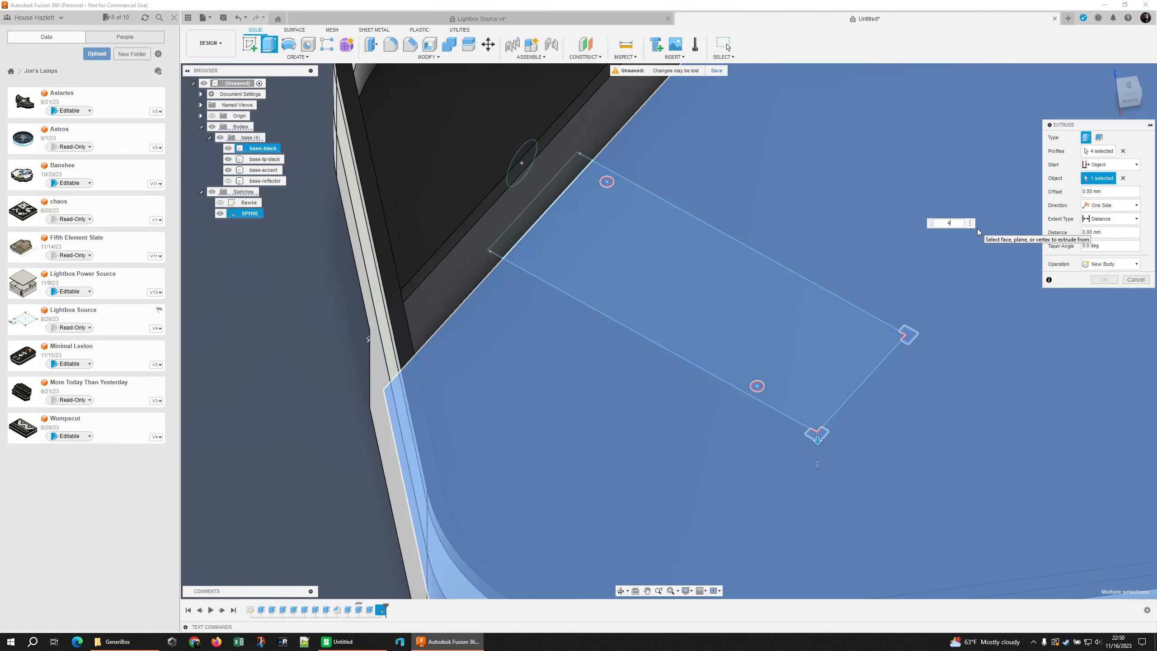
pyautogui.write('4')
pyautogui.press('Return')
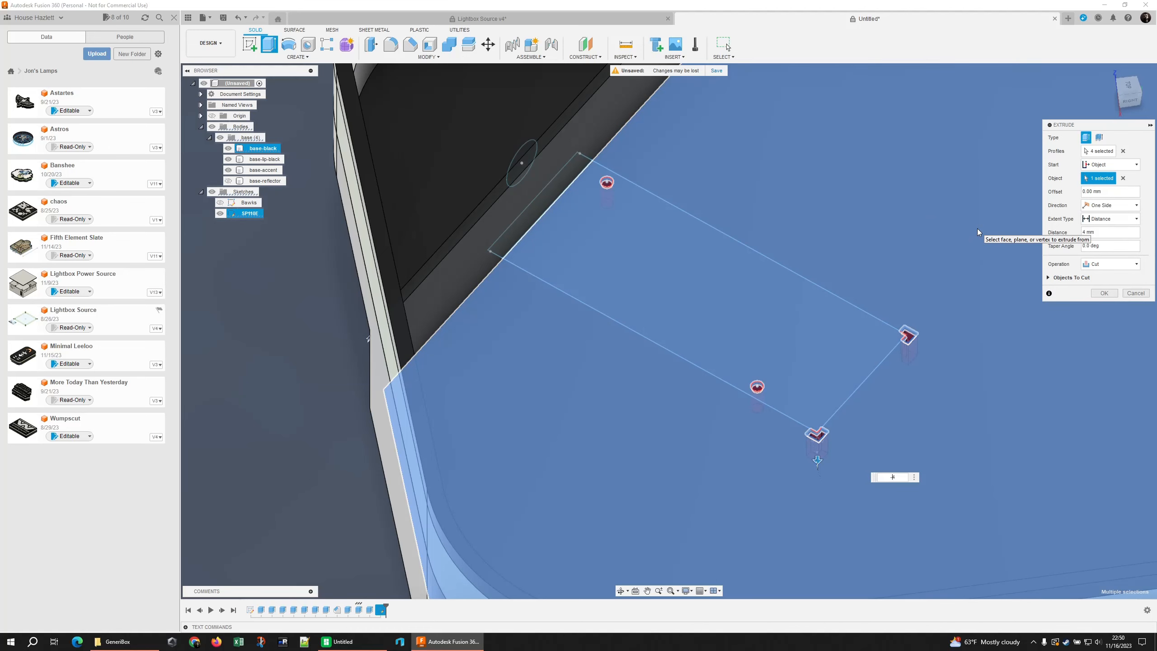
pyautogui.write('-')
pyautogui.keyDown('shift'); pyautogui.moveTo(896, 258); pyautogui.dragTo(911, 201, button='middle'); pyautogui.keyUp('shift')
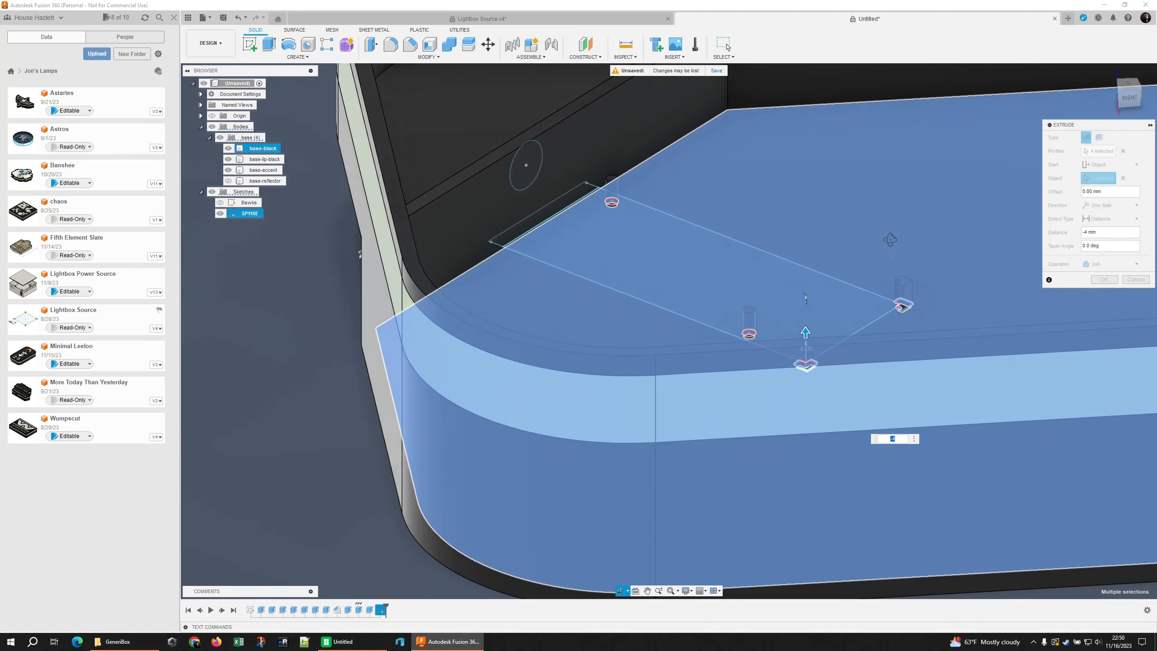
pyautogui.click(1104, 279)
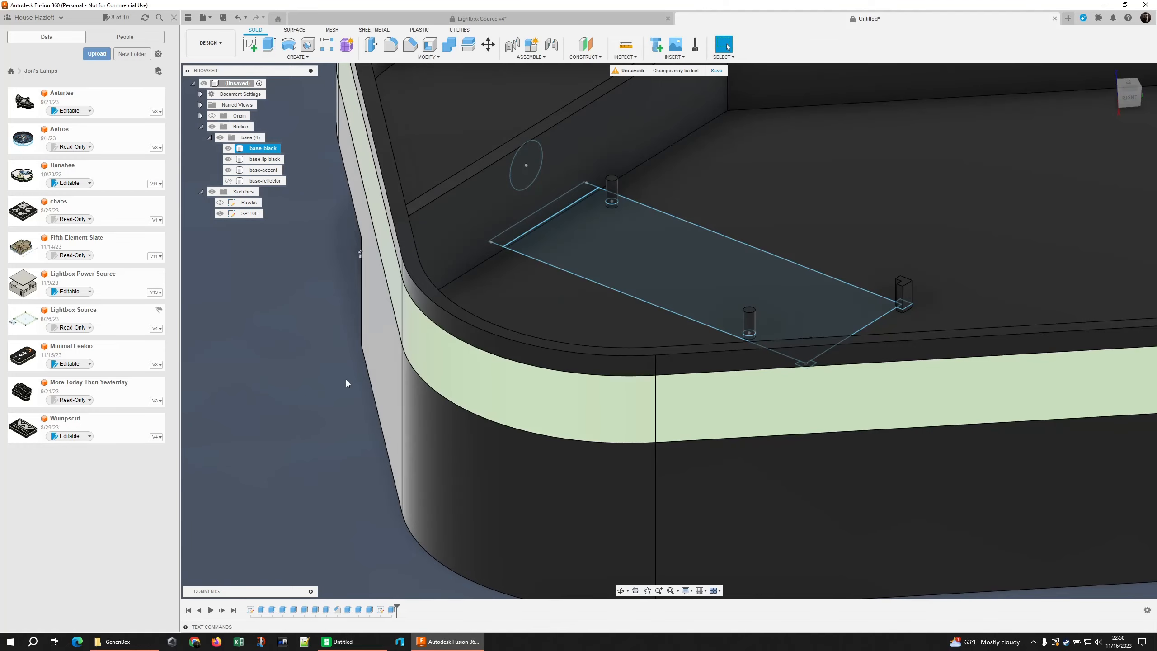
# Fillet the top faces of the two joined round pegs with a 0.75 mm radius.
pyautogui.moveTo(346, 383)
pyautogui.keyDown('shift'); pyautogui.mouseDown(button='middle')
pyautogui.moveTo(327, 375)
pyautogui.moveTo(341, 382)
pyautogui.mouseUp(button='middle'); pyautogui.keyUp('shift')
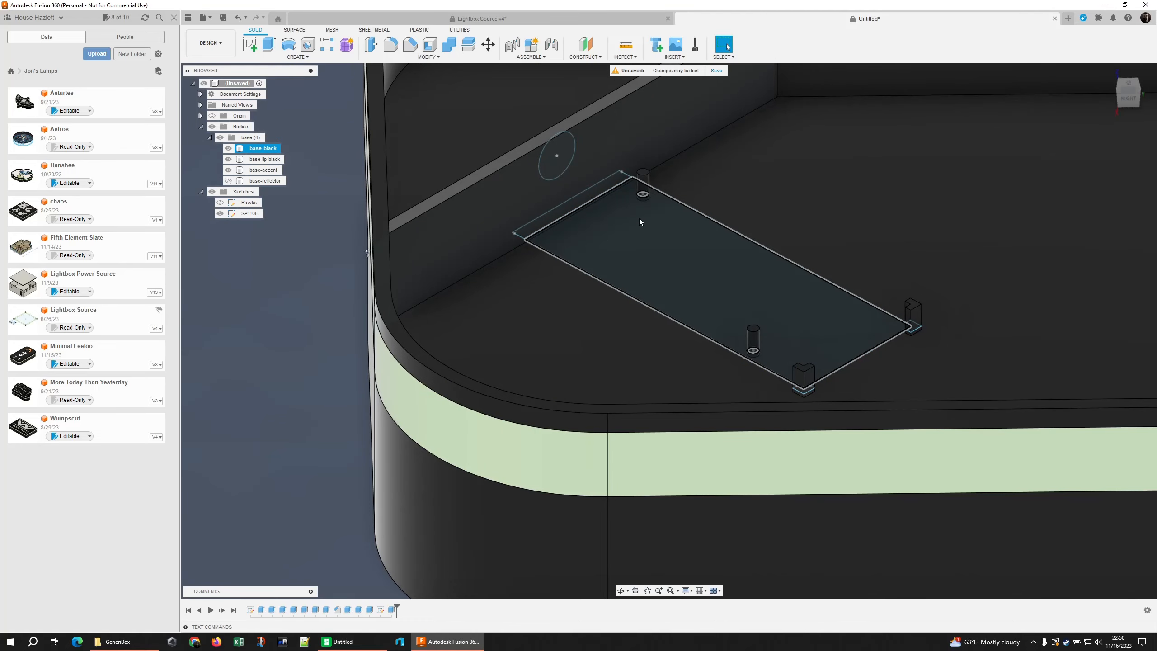
pyautogui.scroll(5, 641, 174)
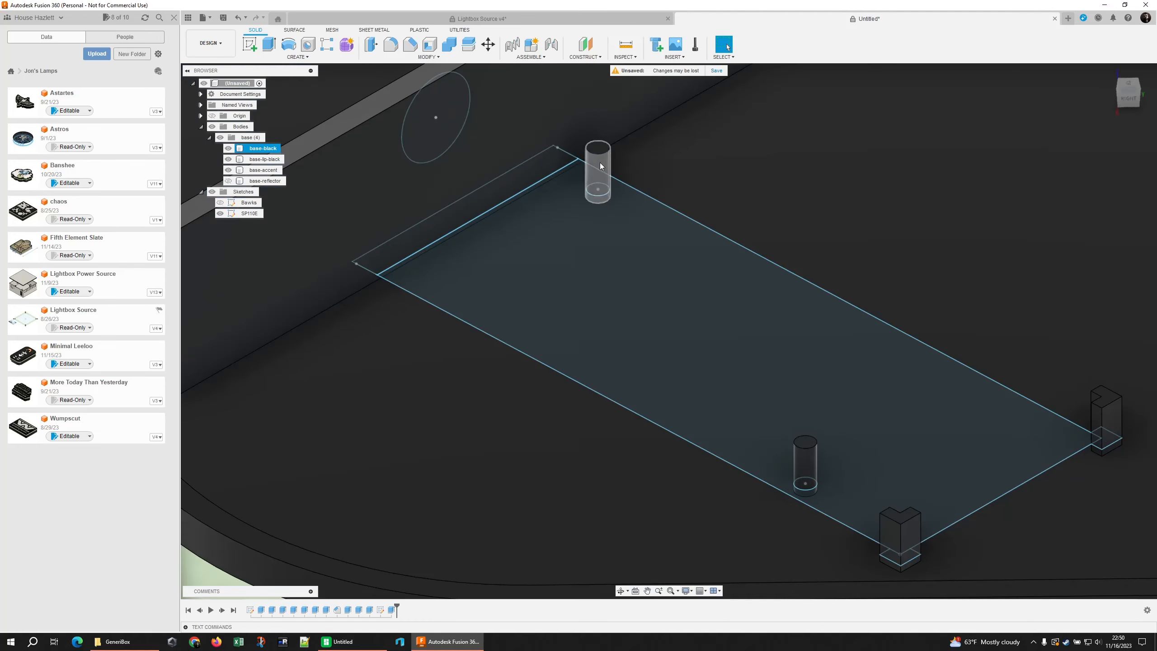
pyautogui.click(803, 443)
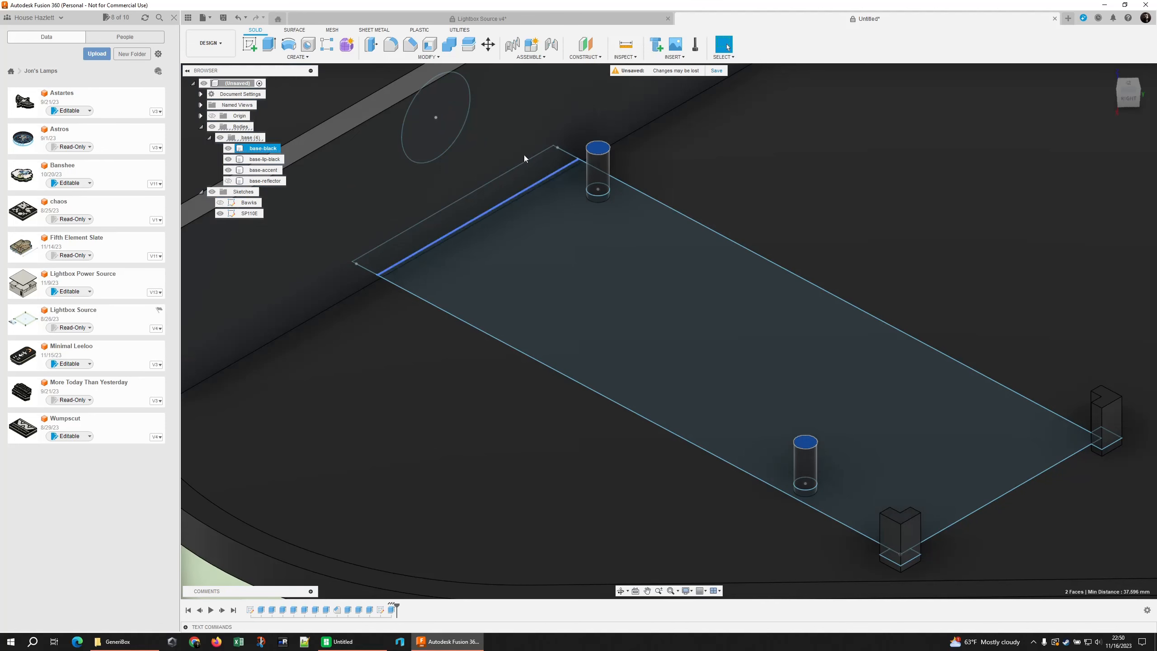
pyautogui.click(392, 46)
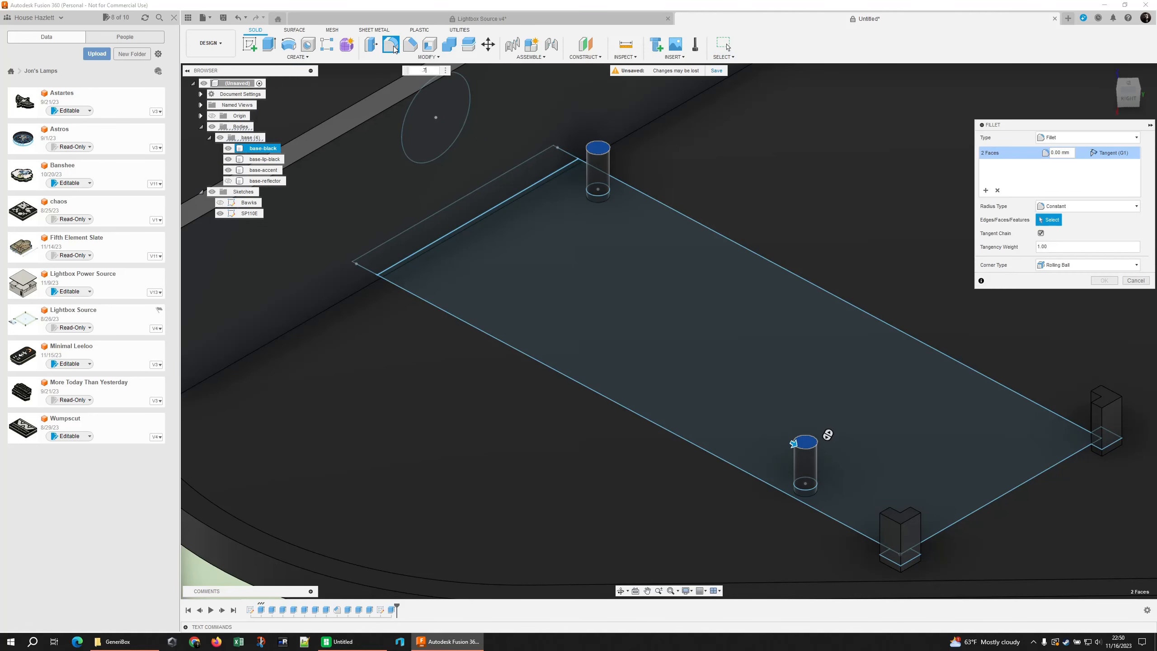
pyautogui.write('.75')
pyautogui.press('Return')
pyautogui.press('Return')
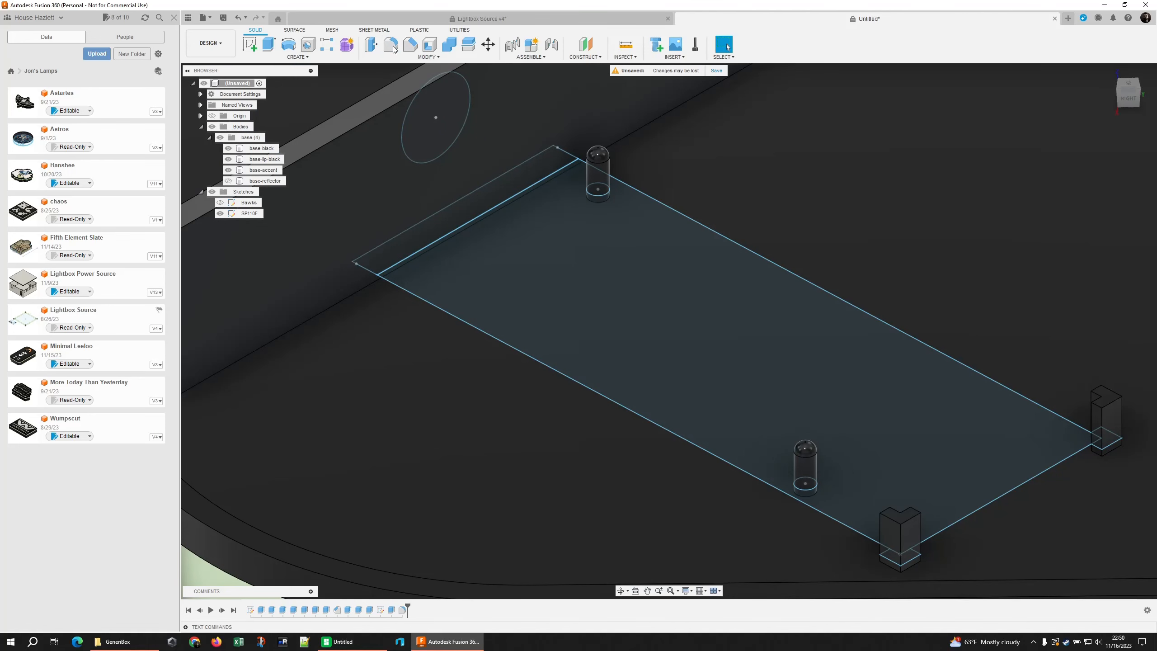
# Cut the large circle profile through the diagonal inner wall with an extrusion distance of -5.5 mm.
pyautogui.moveTo(420, 141)
pyautogui.keyDown('shift'); pyautogui.mouseDown(button='middle')
pyautogui.moveTo(455, 112)
pyautogui.moveTo(417, 151)
pyautogui.mouseUp(button='middle'); pyautogui.keyUp('shift')
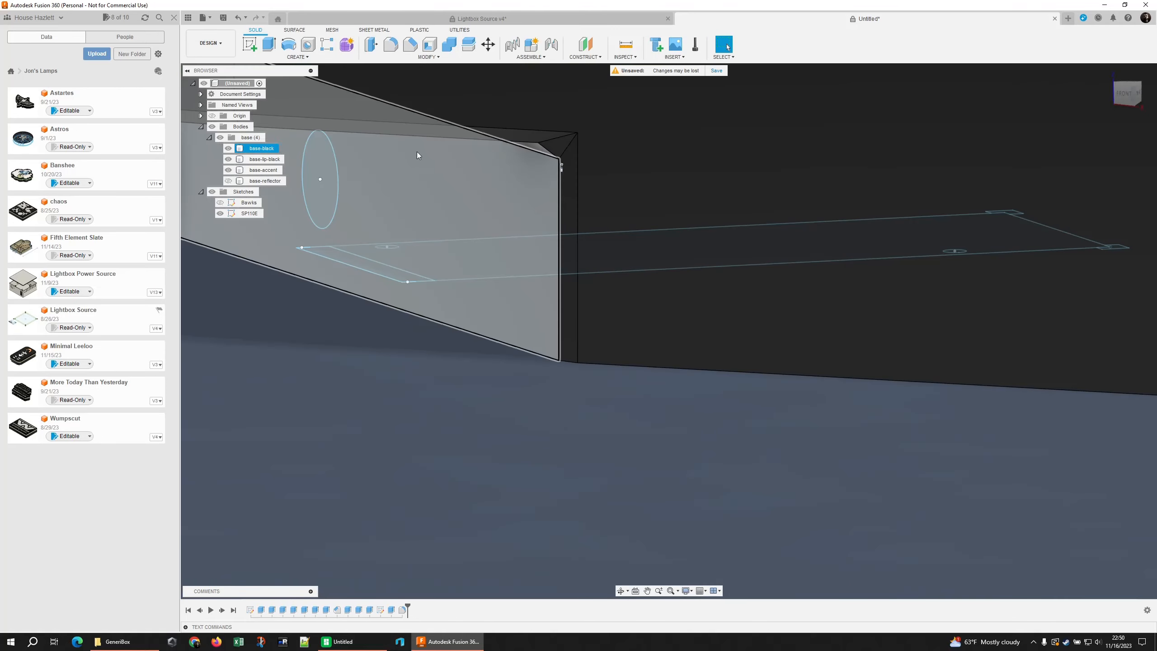
pyautogui.click(330, 190)
pyautogui.press('e')
pyautogui.moveTo(331, 183); pyautogui.dragTo(458, 195)
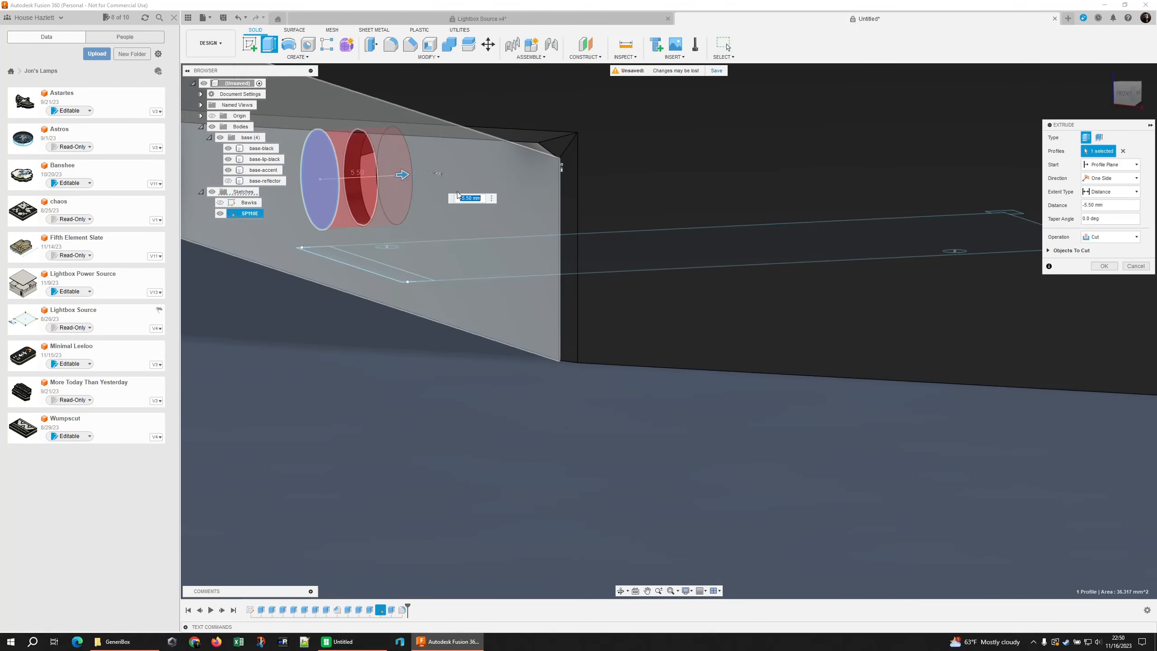
pyautogui.click(1102, 266)
# Hide the SP110E sketch and show the base-reflector body.
pyautogui.keyDown('shift'); pyautogui.moveTo(1079, 259); pyautogui.dragTo(662, 278, button='middle'); pyautogui.keyUp('shift')
pyautogui.scroll(-3, 661, 278)
pyautogui.scroll(-4, 809, 294)
pyautogui.moveTo(809, 294)
pyautogui.mouseDown(button='middle')
pyautogui.moveTo(711, 322)
pyautogui.moveTo(742, 299)
pyautogui.moveTo(744, 312)
pyautogui.mouseUp(button='middle')
pyautogui.click(221, 214)
pyautogui.moveTo(412, 284)
pyautogui.keyDown('shift'); pyautogui.mouseDown(button='middle')
pyautogui.moveTo(435, 268)
pyautogui.moveTo(442, 294)
pyautogui.moveTo(486, 282)
pyautogui.moveTo(493, 302)
pyautogui.moveTo(397, 335)
pyautogui.mouseUp(button='middle'); pyautogui.keyUp('shift')
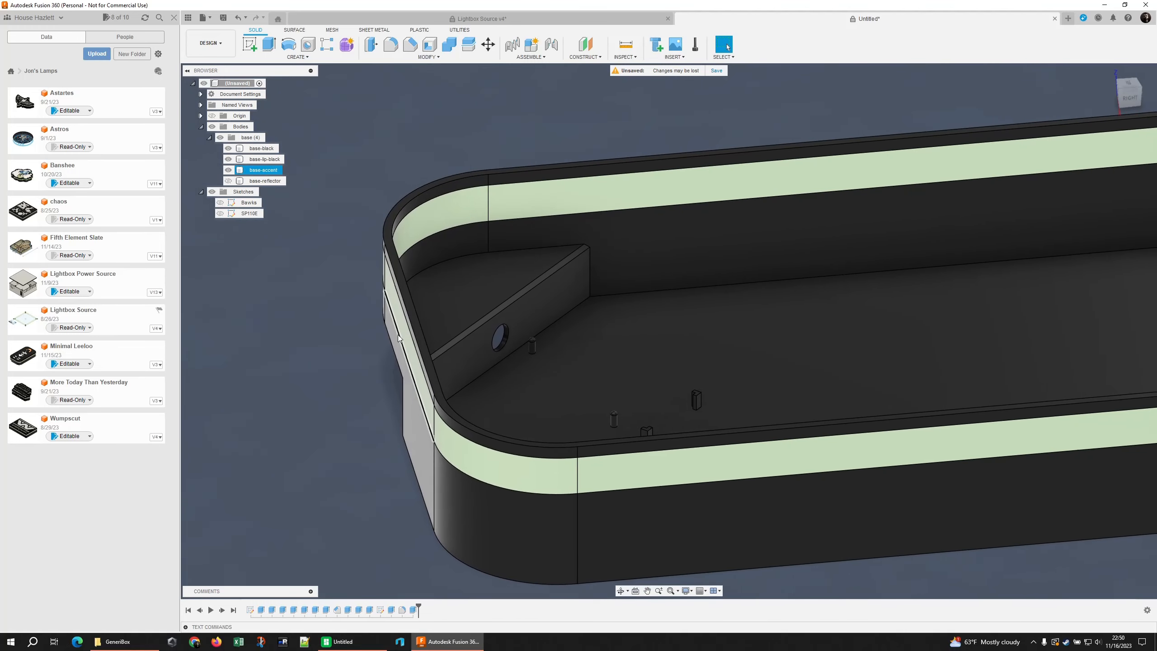
pyautogui.scroll(4, 595, 355)
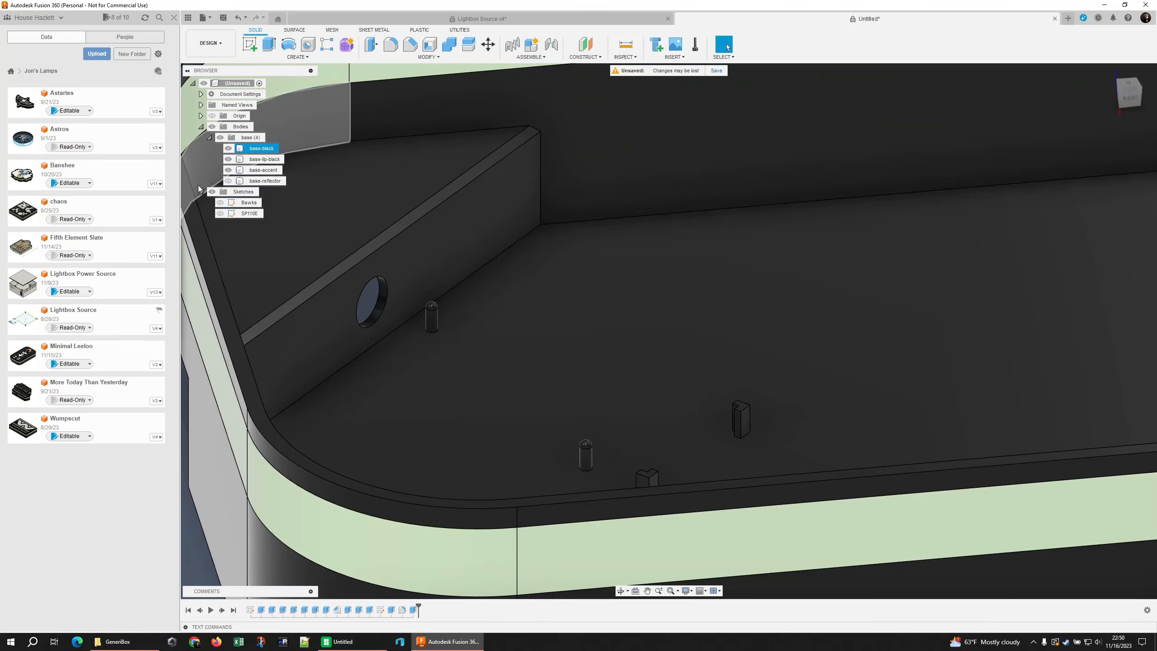
pyautogui.click(229, 181)
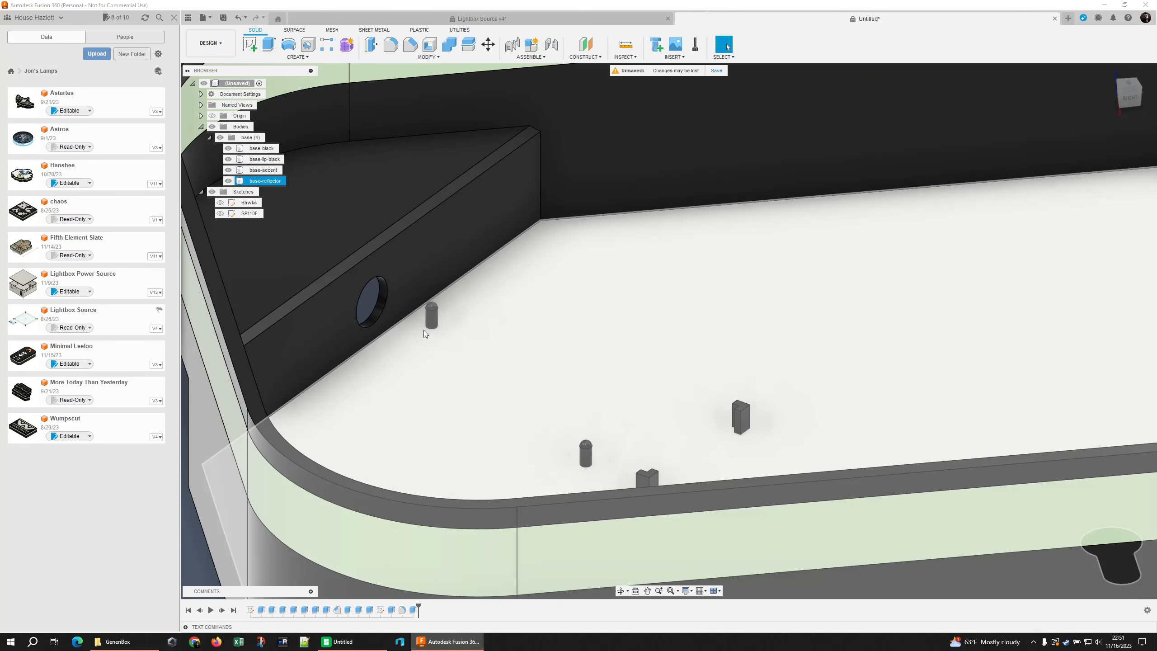
pyautogui.click(430, 323)
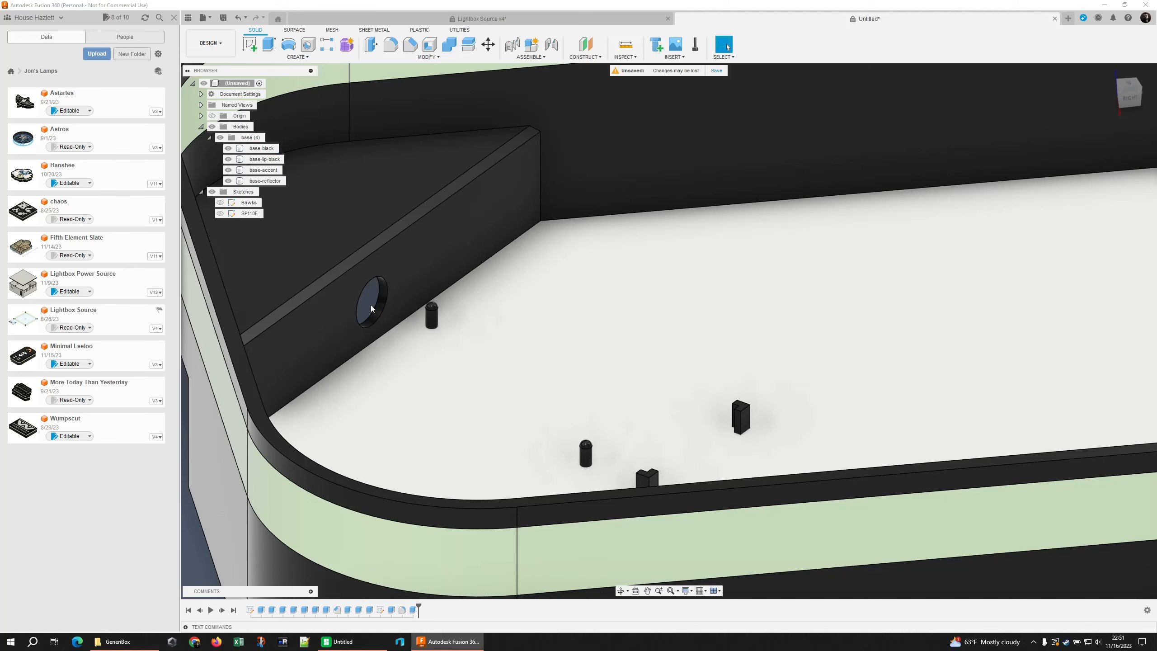
pyautogui.scroll(-4, 409, 326)
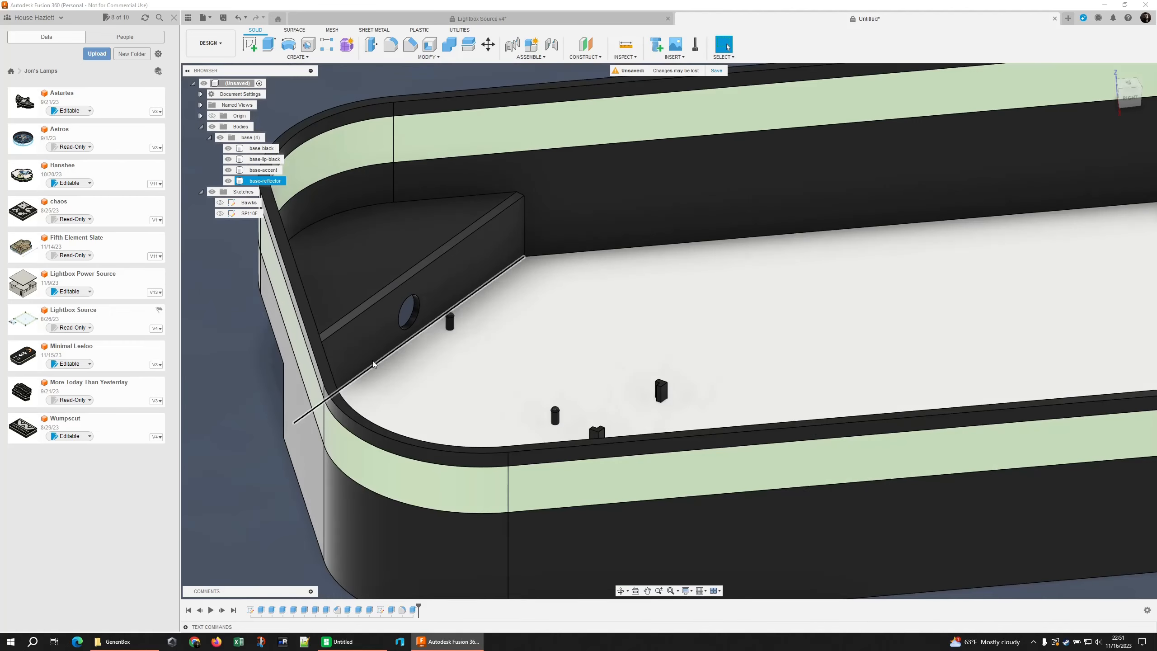
# Measure the minimum distance between the wire hole's circular edge and the upper edge of the diagonal wall.
pyautogui.keyDown('shift'); pyautogui.moveTo(275, 408); pyautogui.dragTo(259, 461, button='middle'); pyautogui.keyUp('shift')
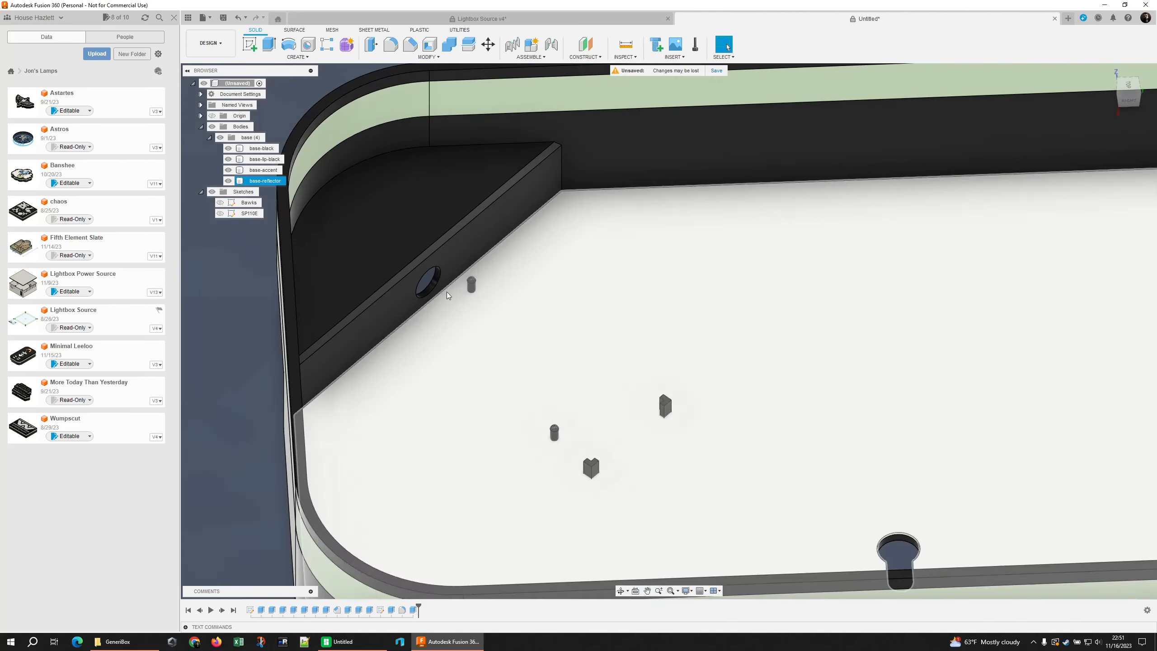
pyautogui.scroll(-5, 428, 322)
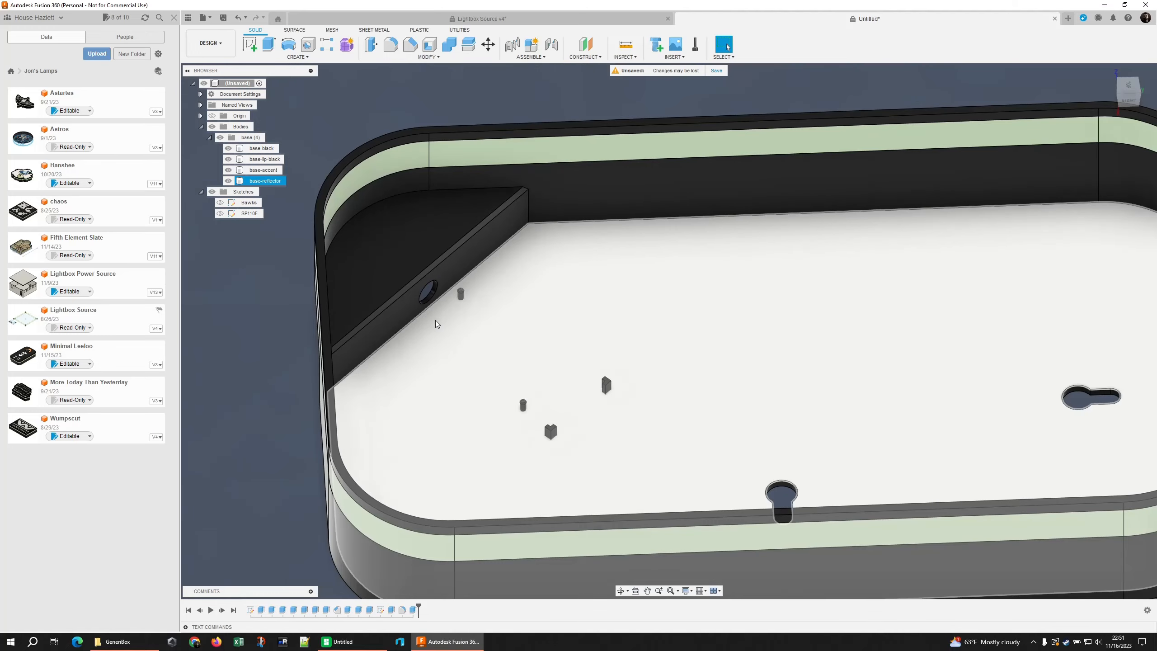
pyautogui.keyDown('shift'); pyautogui.moveTo(307, 364); pyautogui.dragTo(377, 341, button='middle'); pyautogui.keyUp('shift')
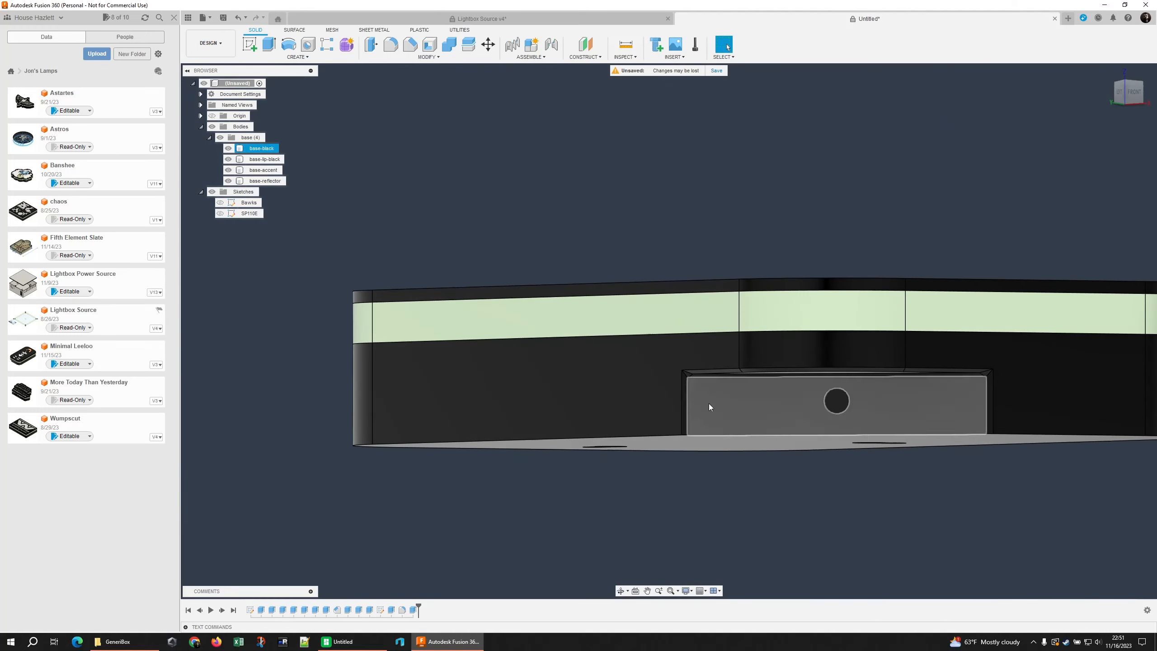
pyautogui.moveTo(808, 451); pyautogui.dragTo(679, 473, button='middle')
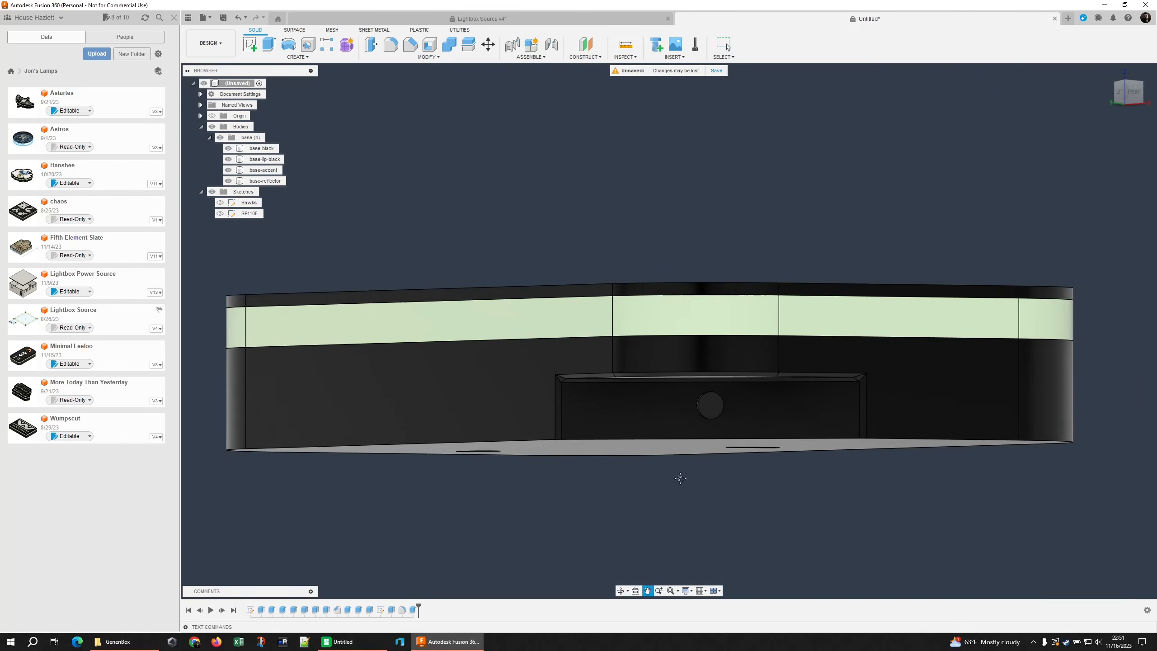
pyautogui.scroll(6, 668, 415)
pyautogui.scroll(2, 668, 390)
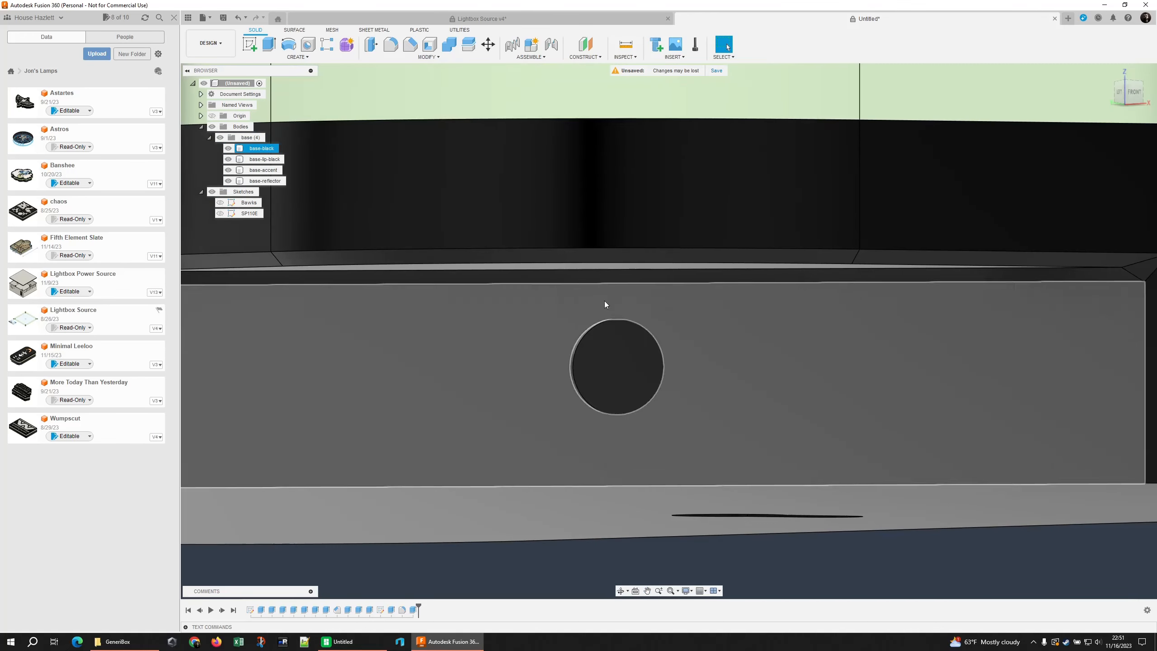
pyautogui.click(625, 45)
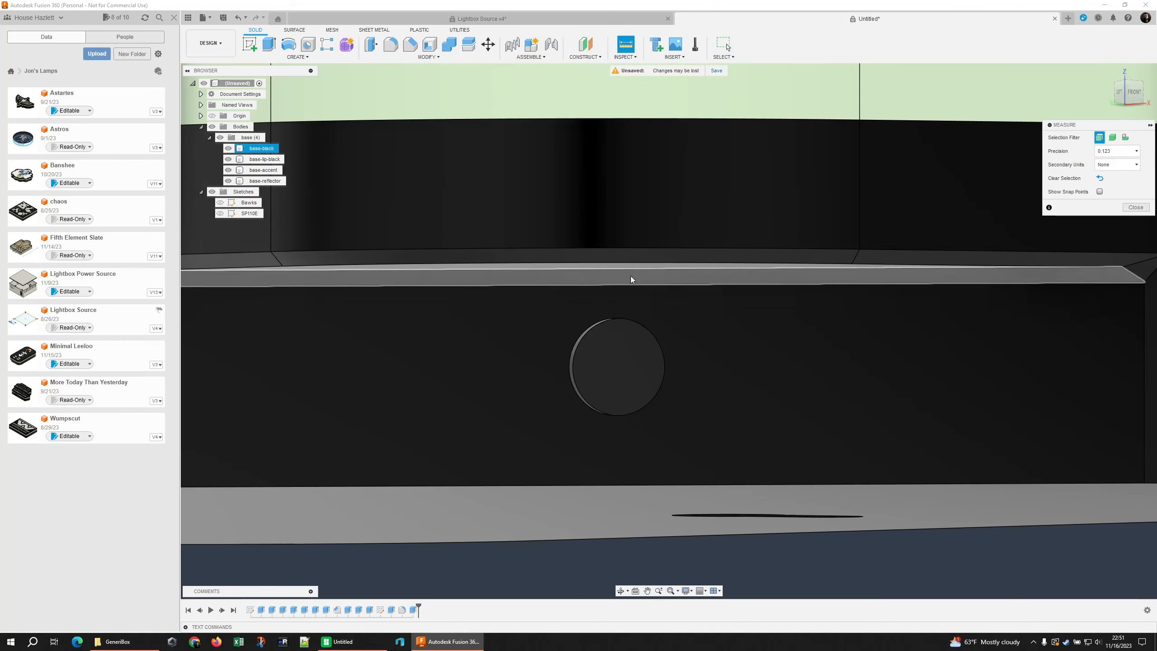
pyautogui.click(622, 318)
pyautogui.keyDown('shift'); pyautogui.moveTo(619, 284); pyautogui.dragTo(620, 288, button='middle'); pyautogui.keyUp('shift')
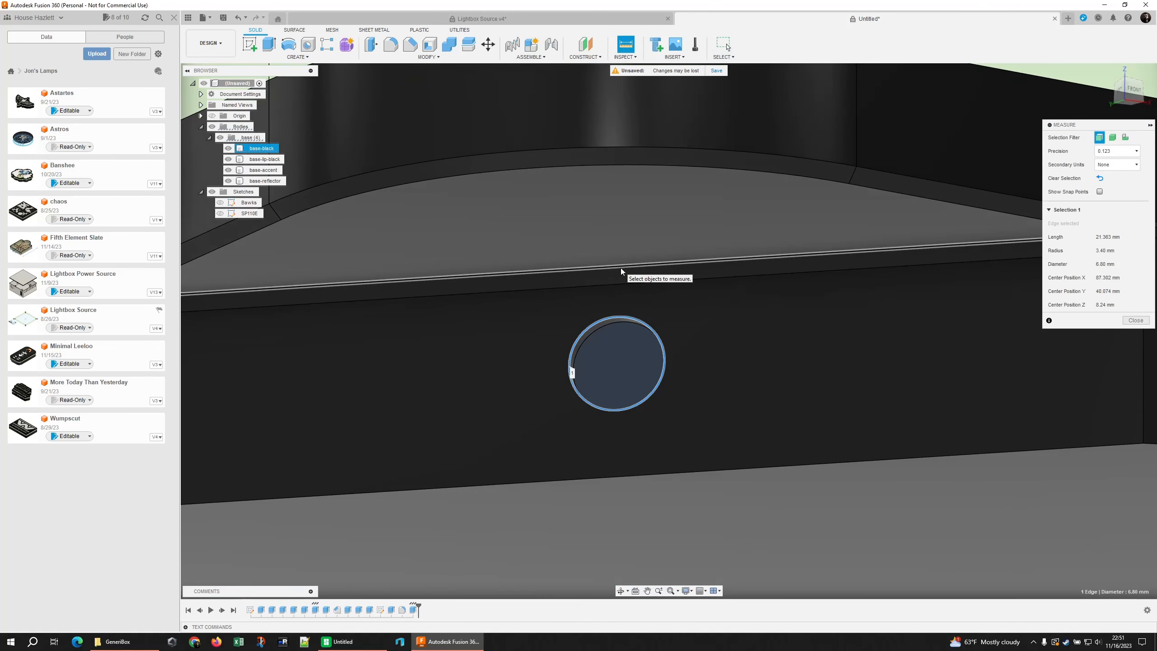
pyautogui.click(621, 271)
pyautogui.keyDown('shift'); pyautogui.moveTo(621, 296); pyautogui.dragTo(598, 309, button='middle'); pyautogui.keyUp('shift')
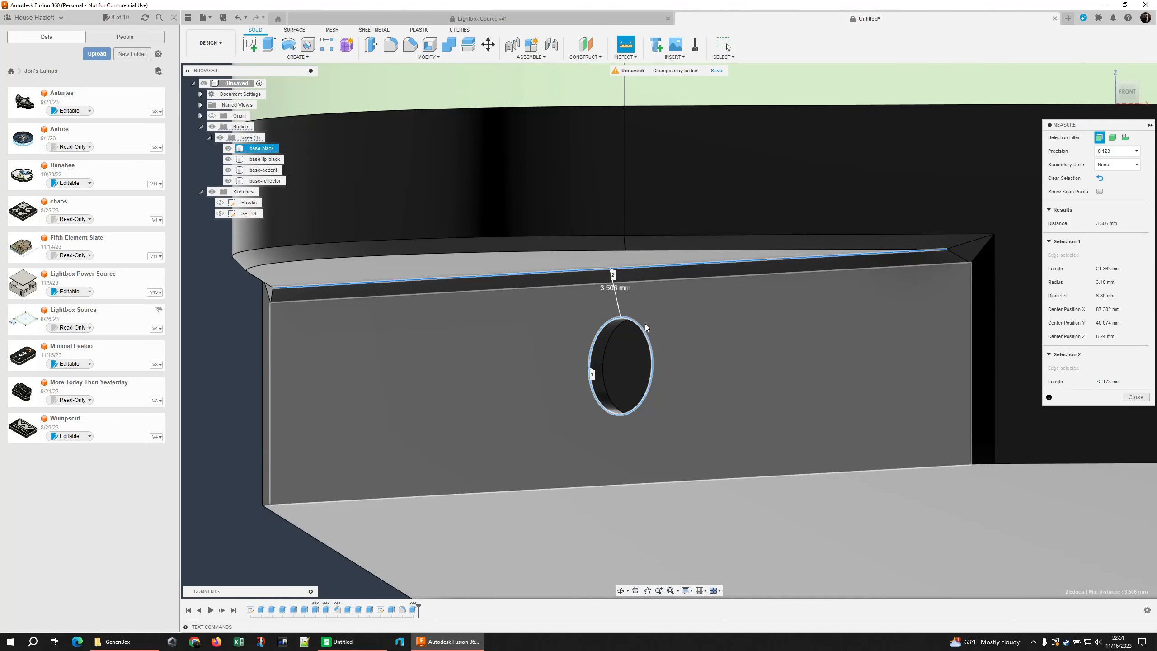
pyautogui.keyDown('shift'); pyautogui.moveTo(645, 324); pyautogui.dragTo(824, 353, button='middle'); pyautogui.keyUp('shift')
pyautogui.keyDown('shift'); pyautogui.moveTo(724, 345); pyautogui.dragTo(753, 347, button='middle'); pyautogui.keyUp('shift')
pyautogui.click(1136, 397)
# Examine the wire hole from both sides of the diagonal wall, along with the pegs and the whole lamp base.
pyautogui.click(670, 401)
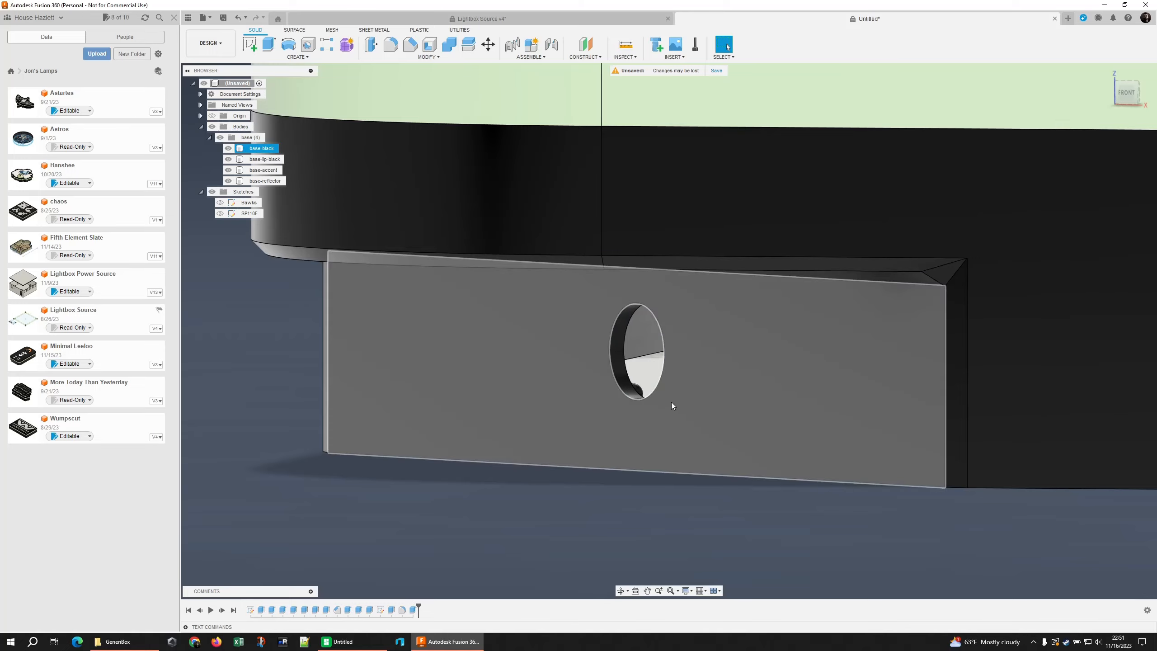
pyautogui.scroll(-4, 638, 396)
pyautogui.keyDown('shift'); pyautogui.moveTo(591, 434); pyautogui.dragTo(517, 469, button='middle'); pyautogui.keyUp('shift')
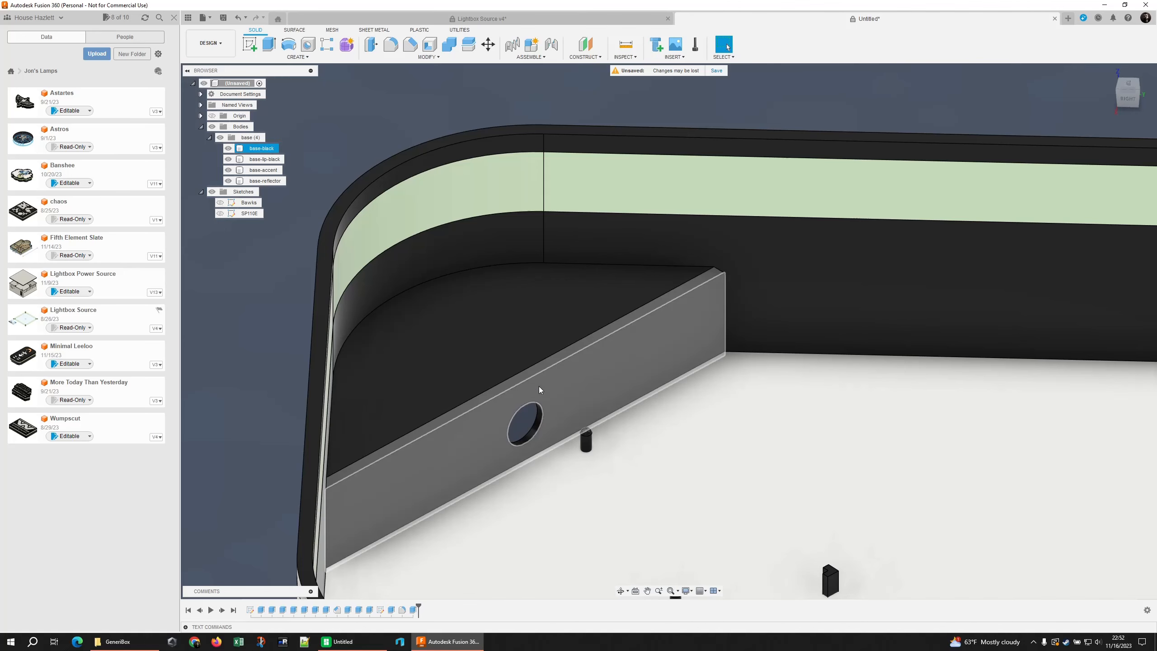
pyautogui.scroll(-4, 492, 391)
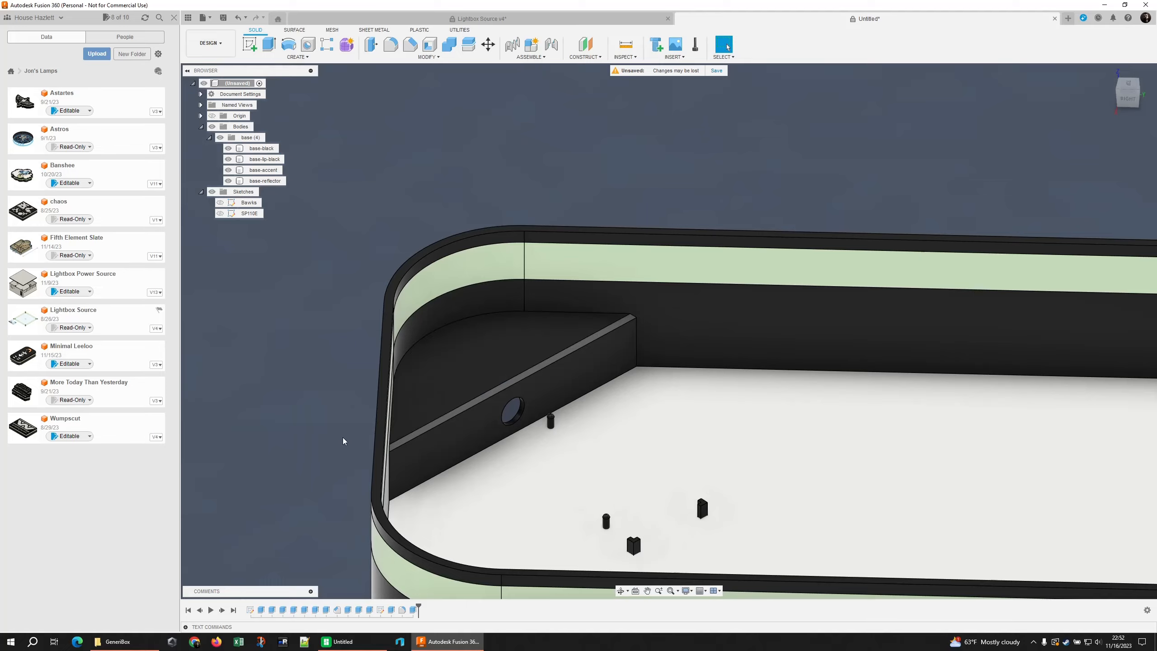
pyautogui.keyDown('shift'); pyautogui.moveTo(342, 437); pyautogui.dragTo(350, 418, button='middle'); pyautogui.keyUp('shift')
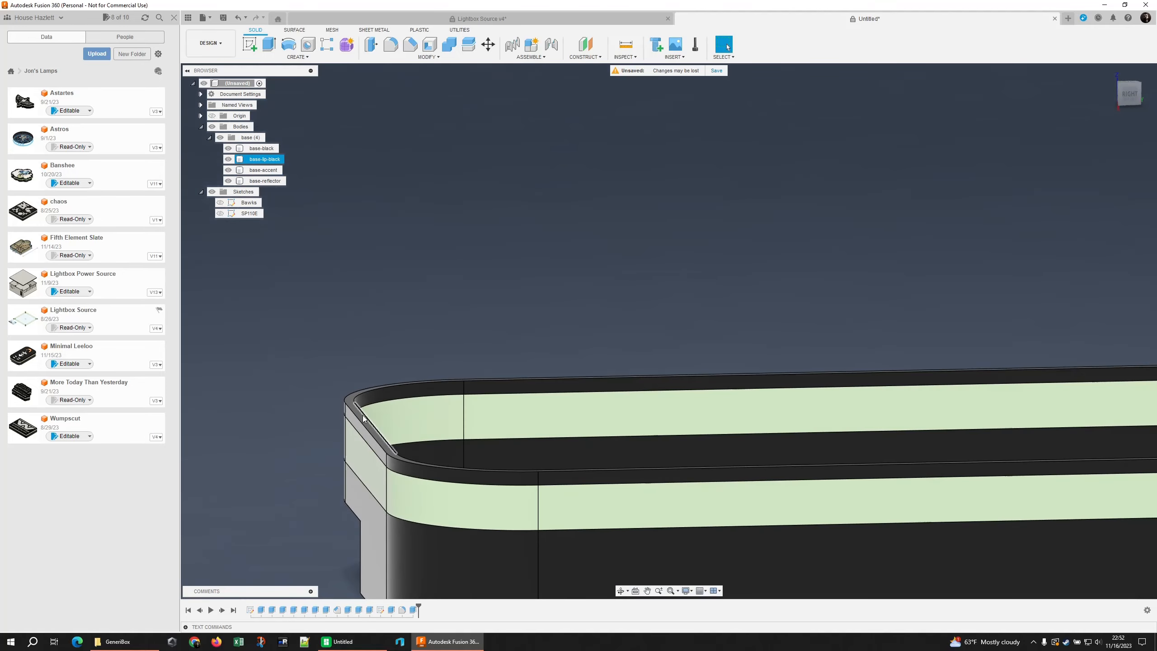
pyautogui.keyDown('shift'); pyautogui.moveTo(407, 340); pyautogui.dragTo(466, 295, button='middle'); pyautogui.keyUp('shift')
pyautogui.scroll(-6, 466, 295)
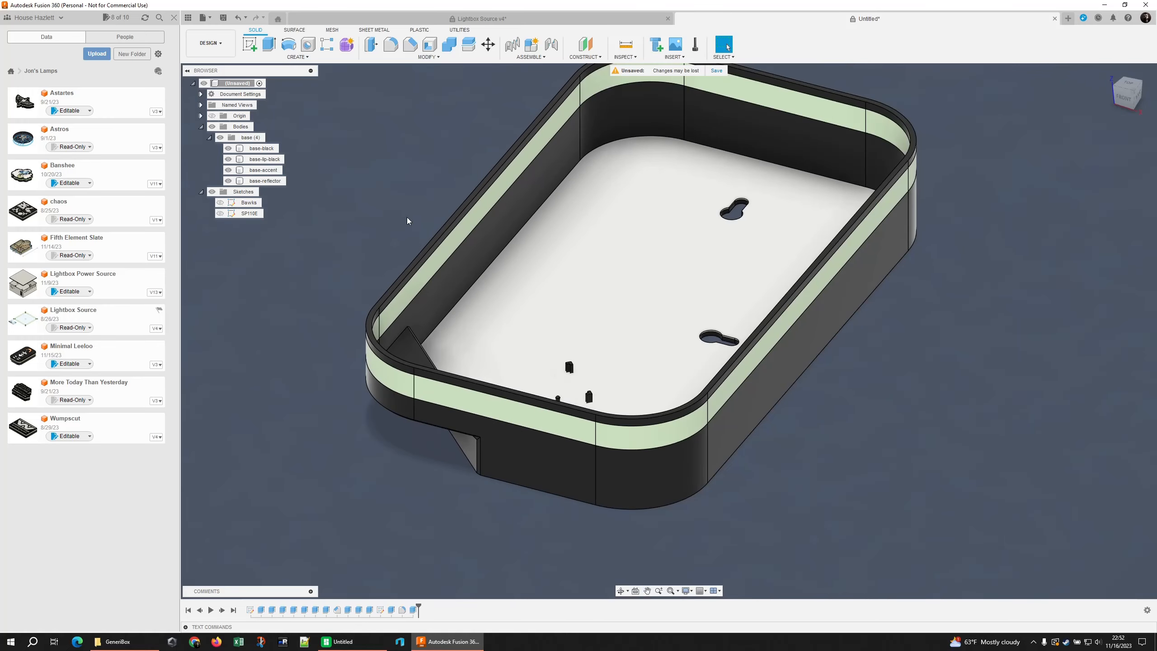
pyautogui.moveTo(405, 220); pyautogui.dragTo(408, 300, button='middle')
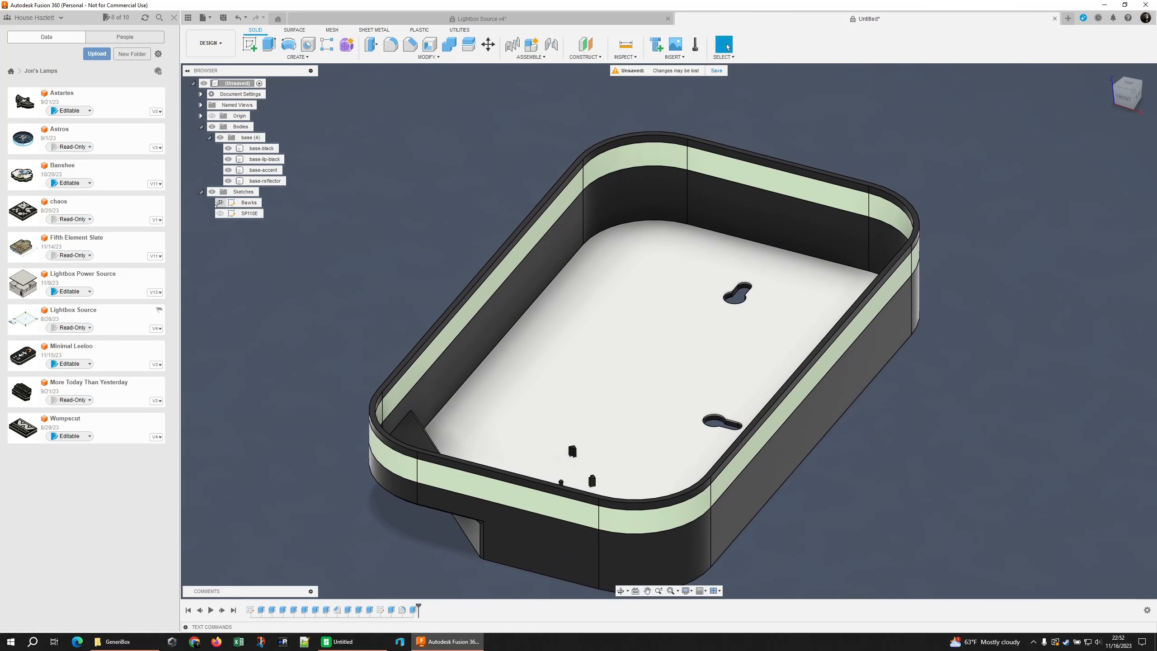
# Hide the base body group and show the lamp base's outline sketch.
pyautogui.click(220, 202)
pyautogui.click(220, 202)
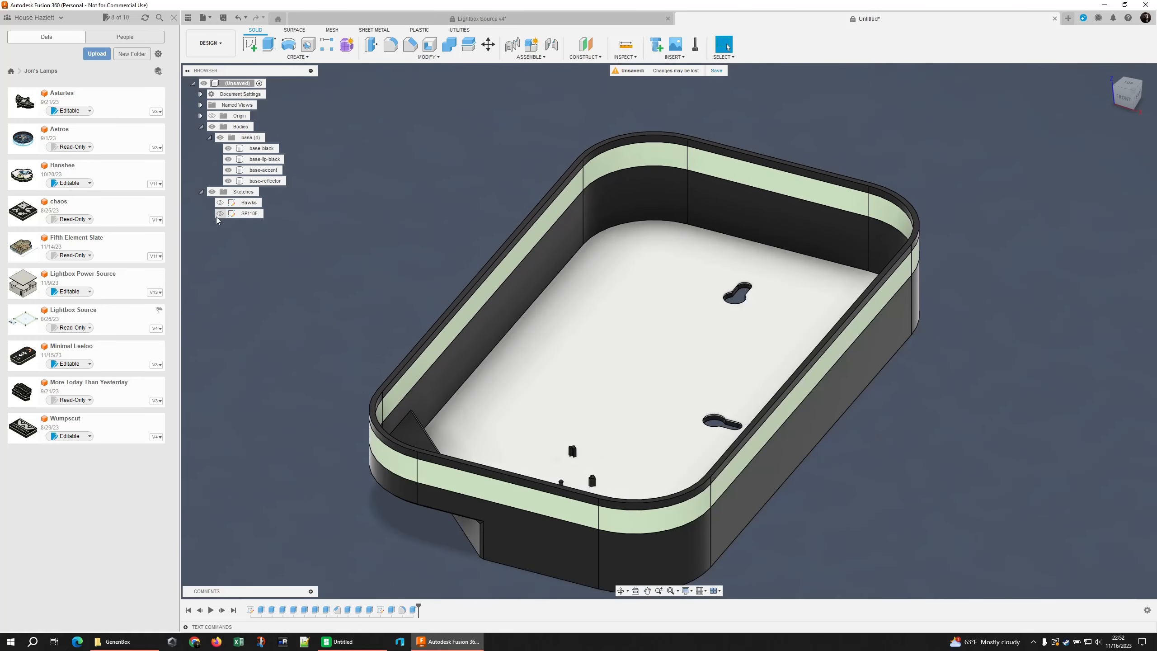
pyautogui.click(220, 137)
pyautogui.click(220, 202)
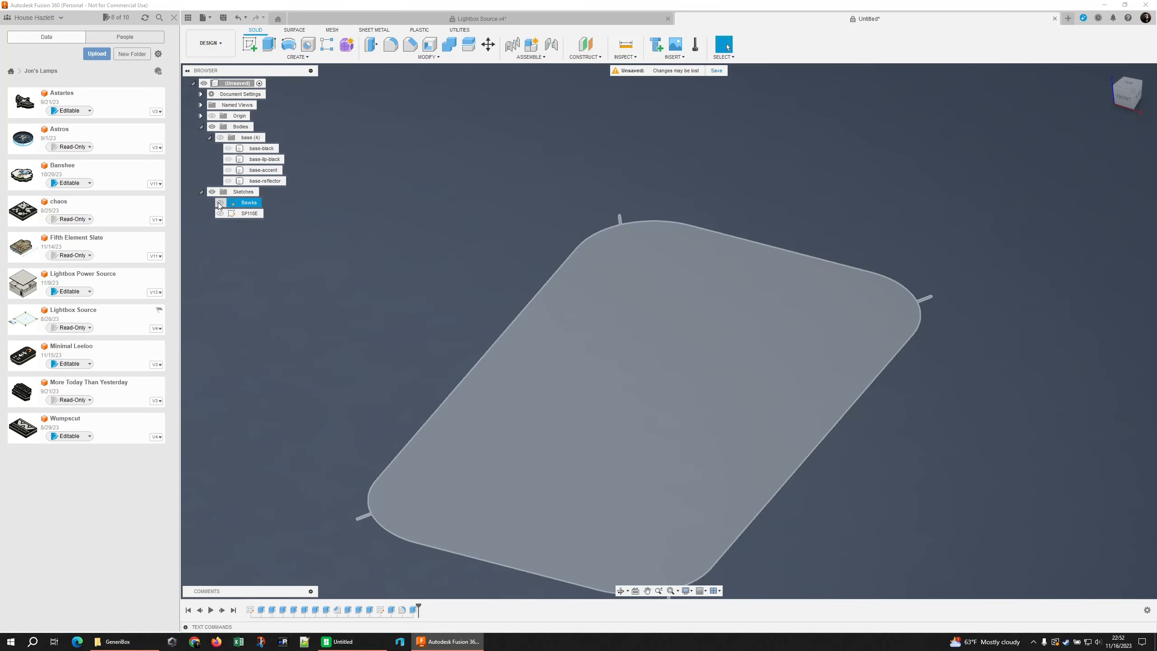
pyautogui.click(219, 203)
# Copy the three nested rounded outlines of the base sketch into a new sketch on the XY plane, keeping their original position.
pyautogui.keyDown('shift'); pyautogui.moveTo(255, 221); pyautogui.dragTo(242, 188, button='middle'); pyautogui.keyUp('shift')
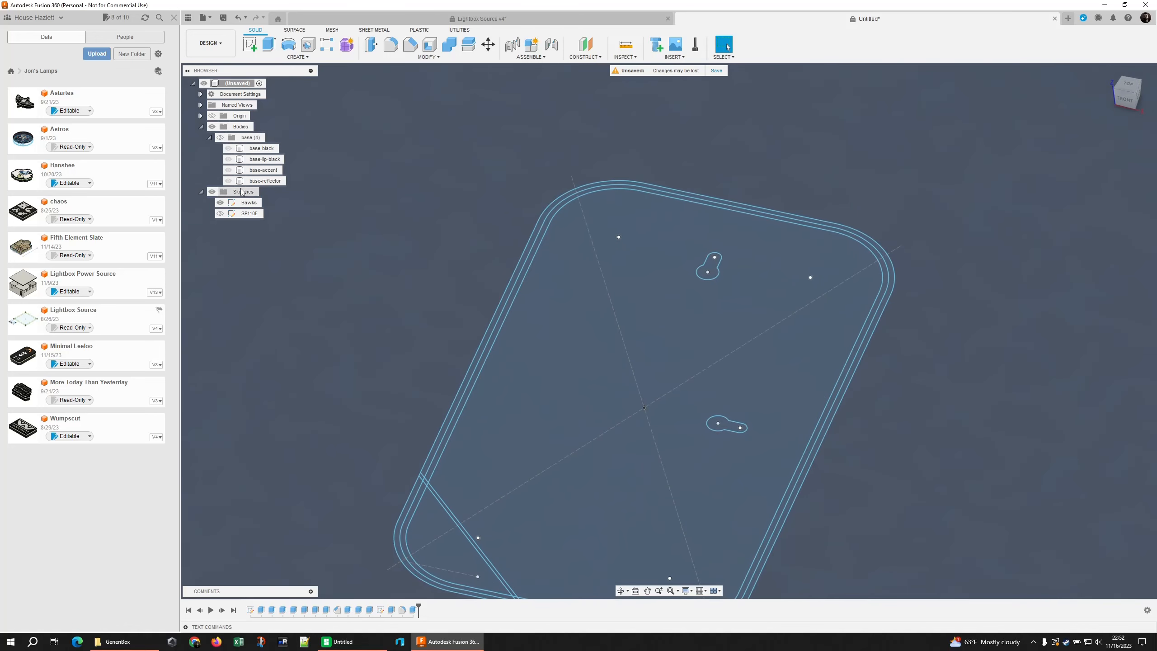
pyautogui.moveTo(442, 335); pyautogui.dragTo(401, 213, button='middle')
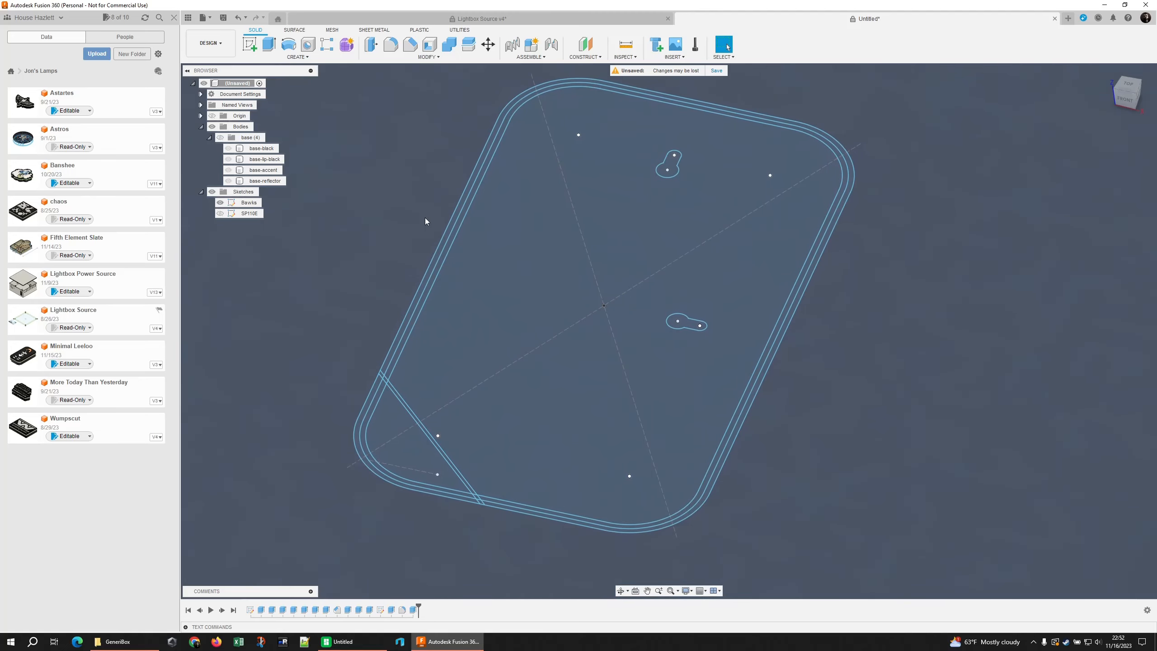
pyautogui.scroll(-2, 394, 223)
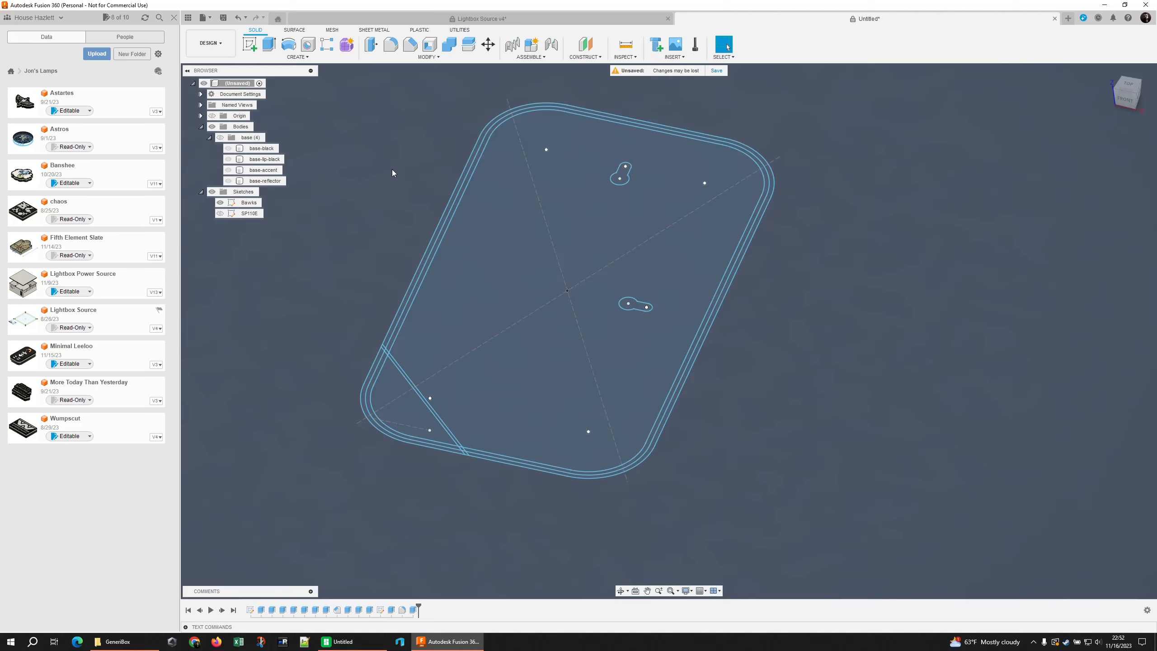
pyautogui.moveTo(398, 179); pyautogui.dragTo(427, 213, button='middle')
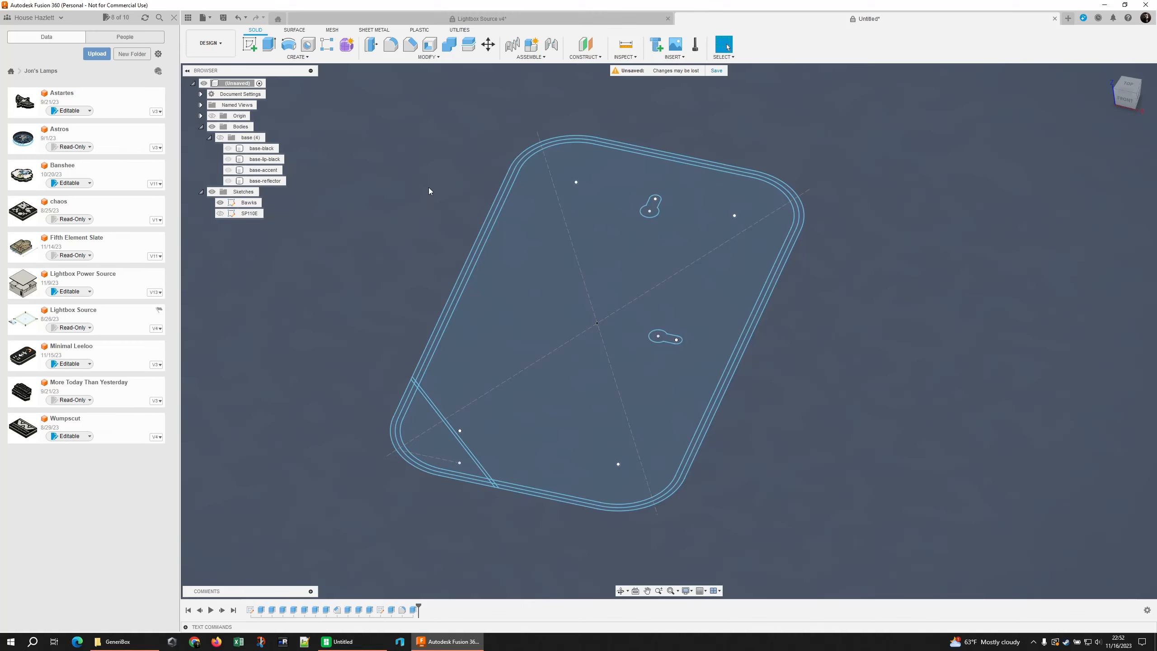
pyautogui.keyDown('shift'); pyautogui.moveTo(444, 137); pyautogui.dragTo(583, 194, button='middle'); pyautogui.keyUp('shift')
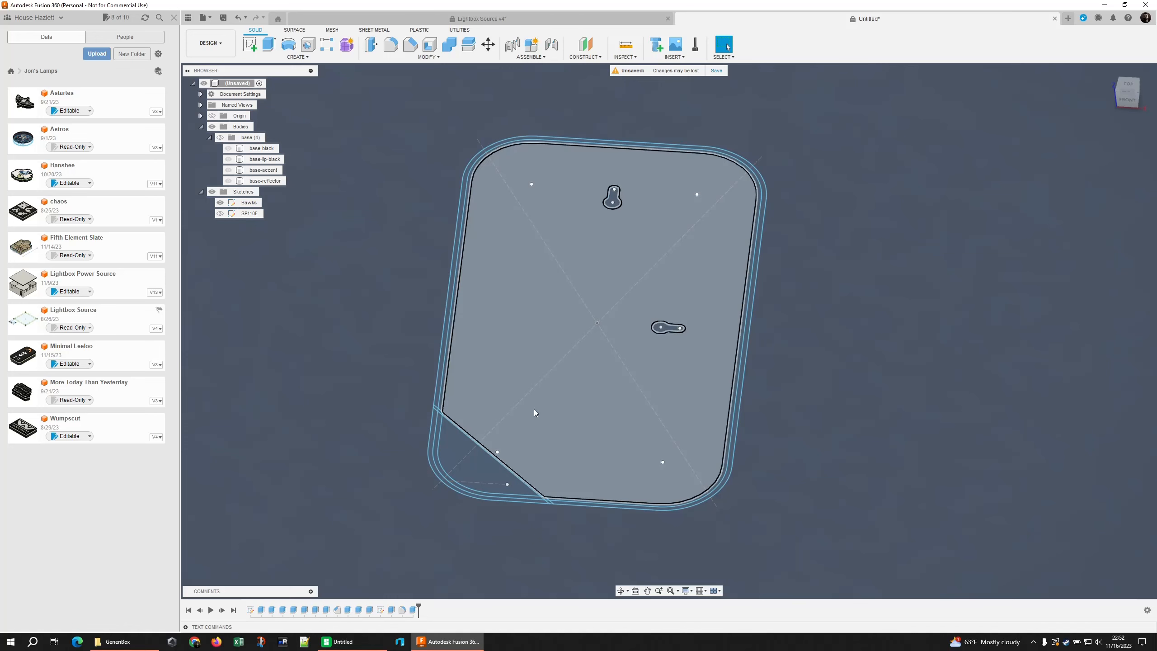
pyautogui.moveTo(422, 97)
pyautogui.mouseDown()
pyautogui.moveTo(676, 334)
pyautogui.moveTo(777, 506)
pyautogui.moveTo(444, 274)
pyautogui.moveTo(459, 255)
pyautogui.mouseUp()
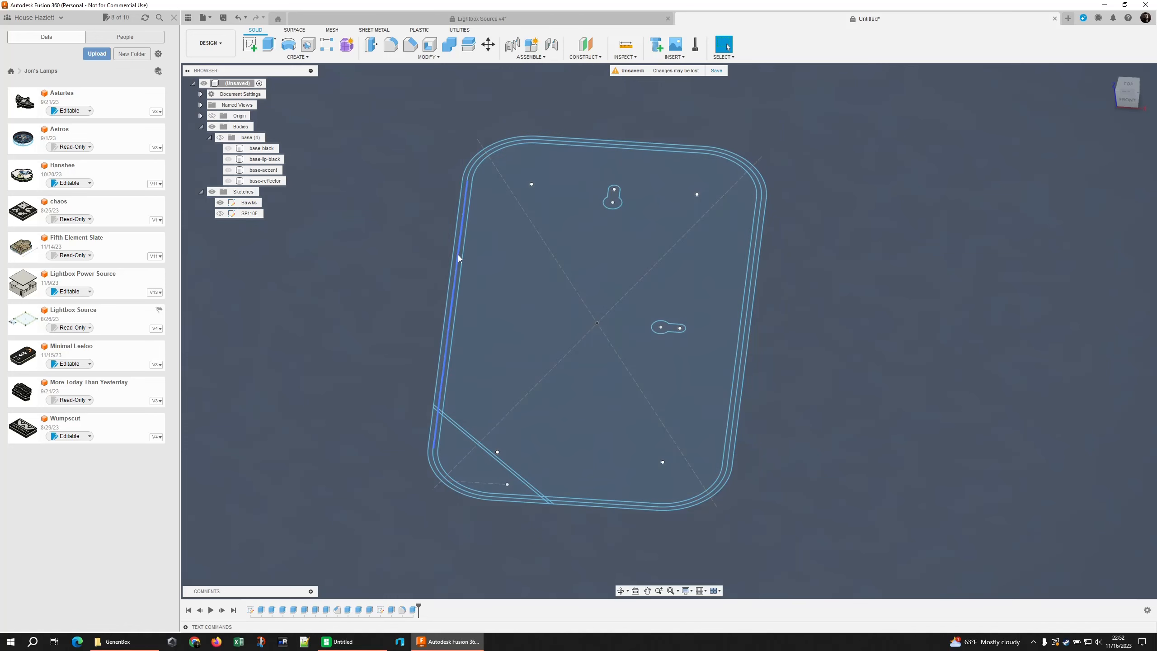
pyautogui.doubleClick(453, 257)
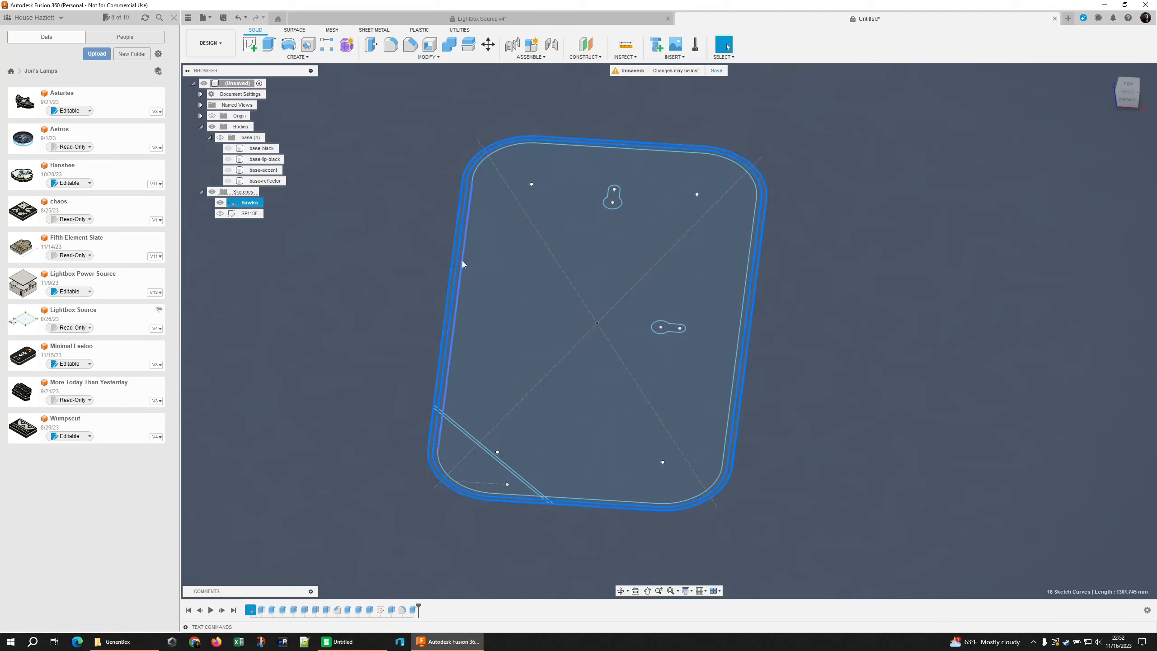
pyautogui.keyDown('shift'); pyautogui.doubleClick(462, 264); pyautogui.keyUp('shift')
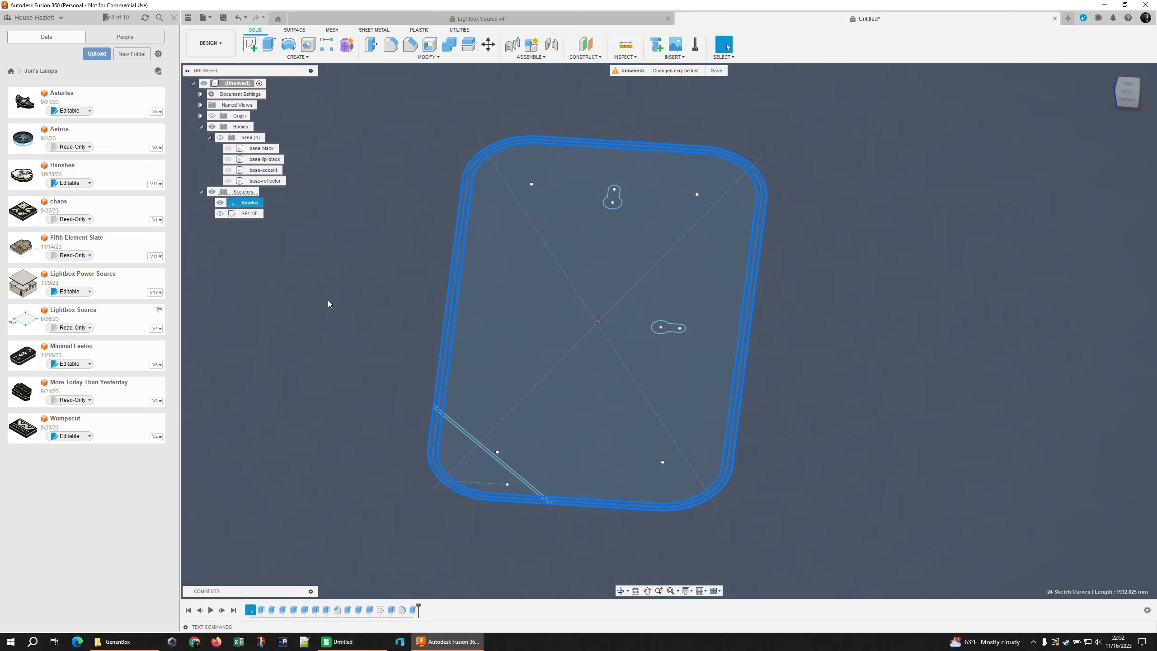
pyautogui.click(250, 44)
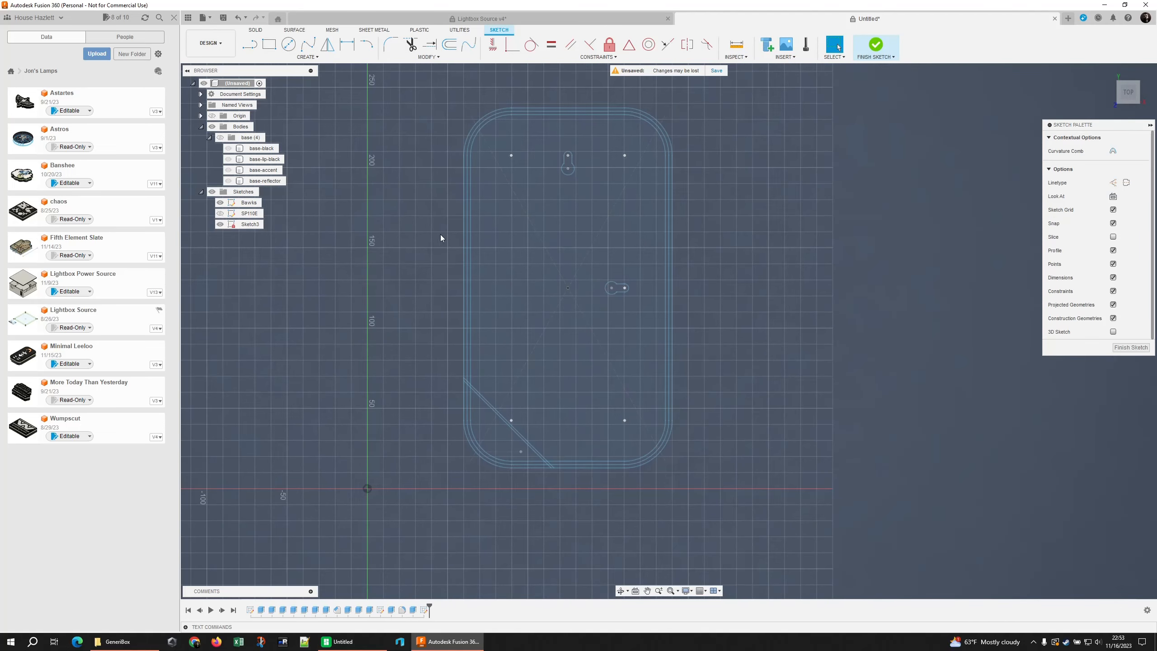
pyautogui.press('m')
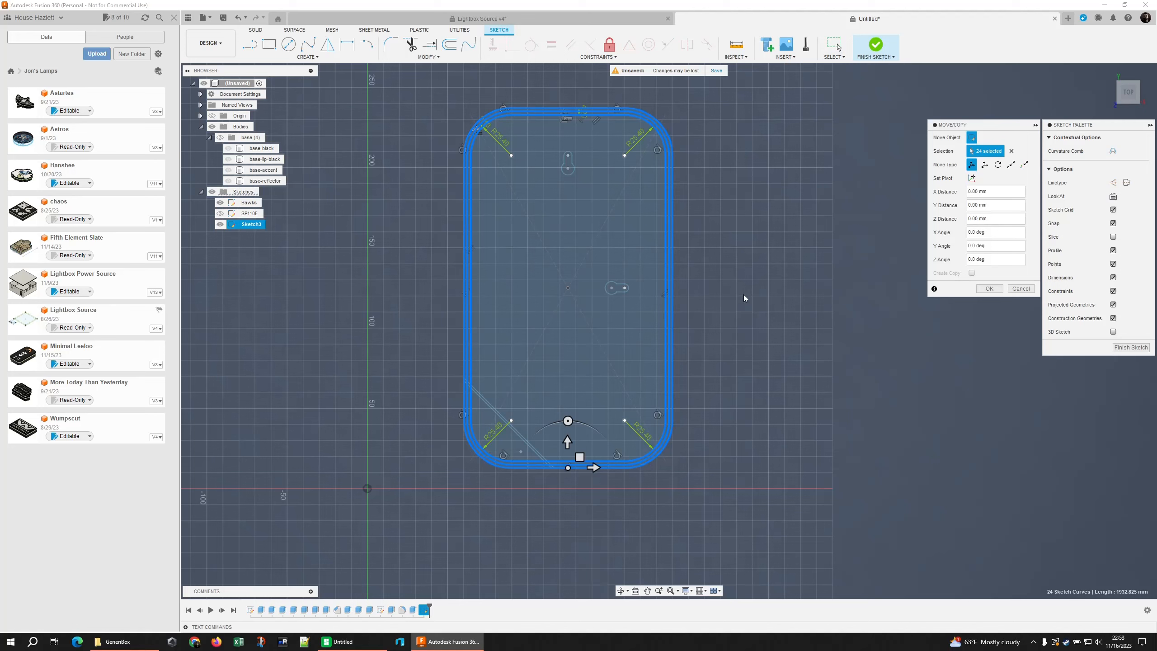
pyautogui.click(989, 288)
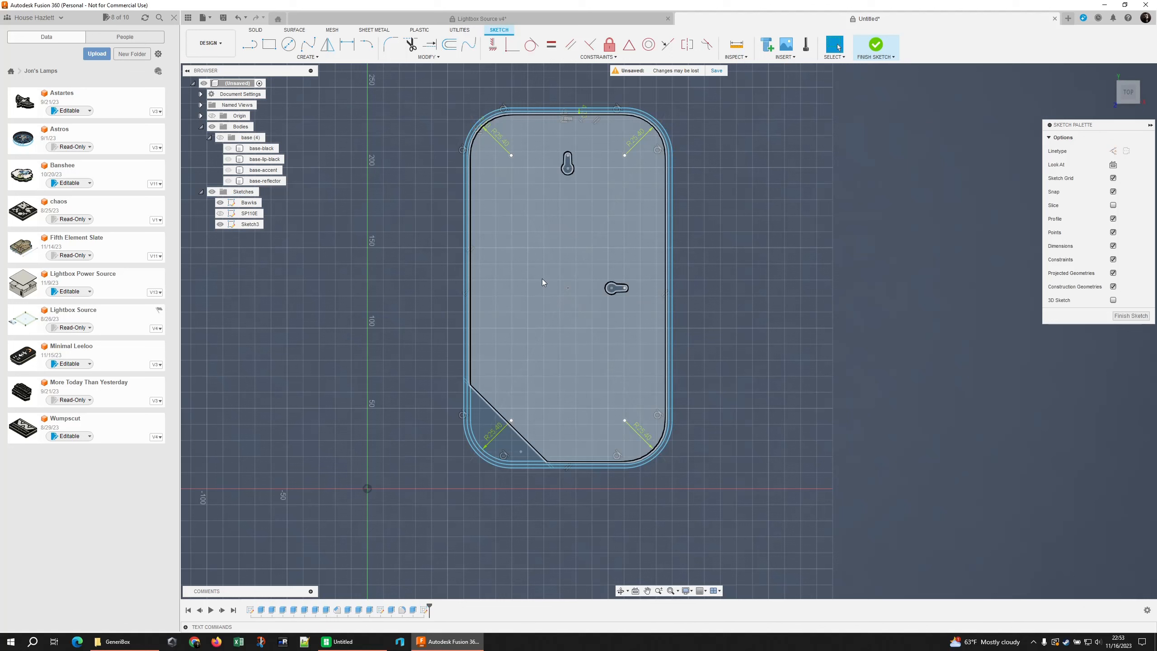
# Copy the base sketch's centre point into the new sketch at the same position.
pyautogui.click(568, 288)
pyautogui.hotkey('ctrl', 'c')
pyautogui.hotkey('ctrl', 'v')
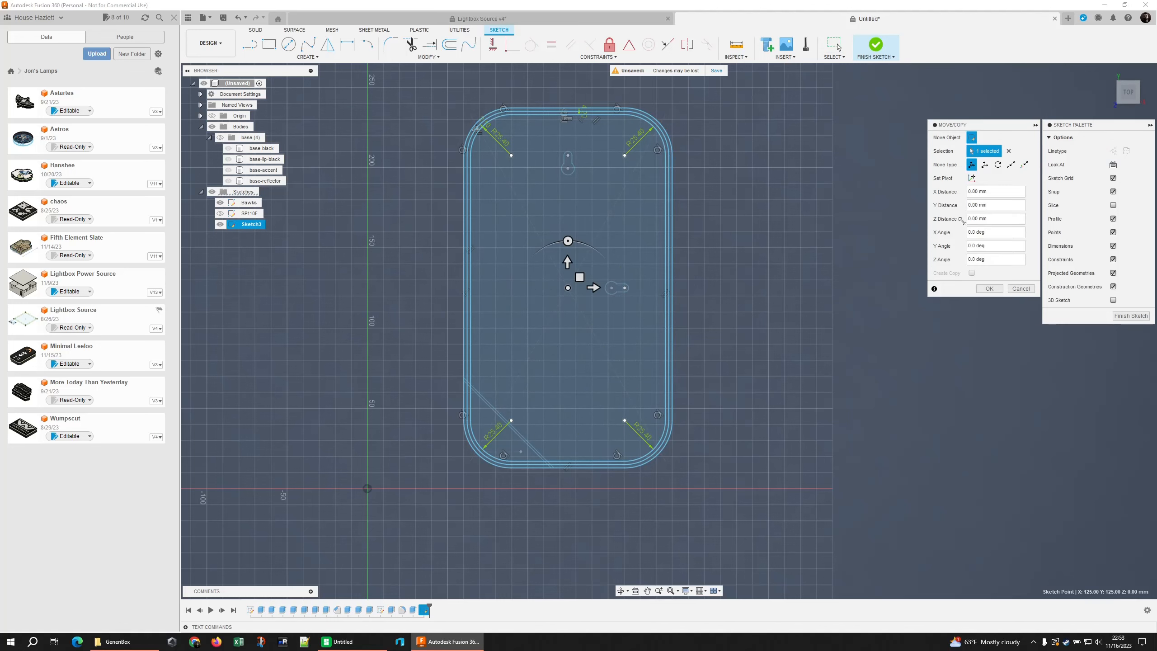
pyautogui.click(988, 288)
# Hide the original base outline sketch and rename the new sketch as Face.
pyautogui.keyDown('shift'); pyautogui.moveTo(833, 276); pyautogui.dragTo(723, 246, button='middle'); pyautogui.keyUp('shift')
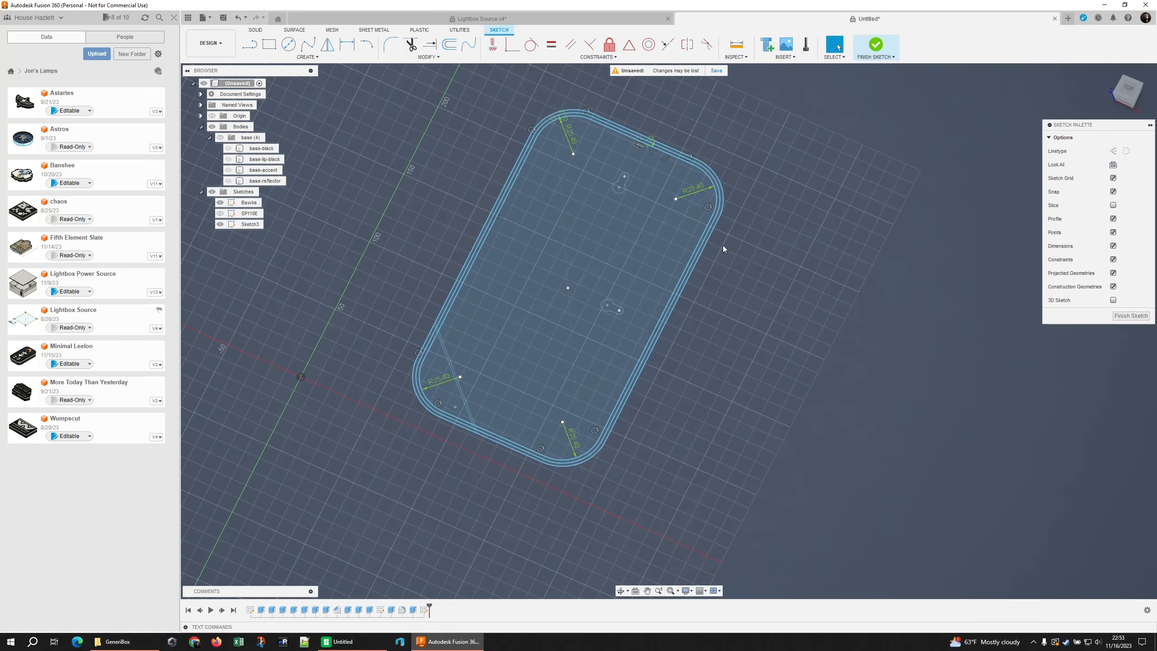
pyautogui.click(223, 213)
pyautogui.click(221, 212)
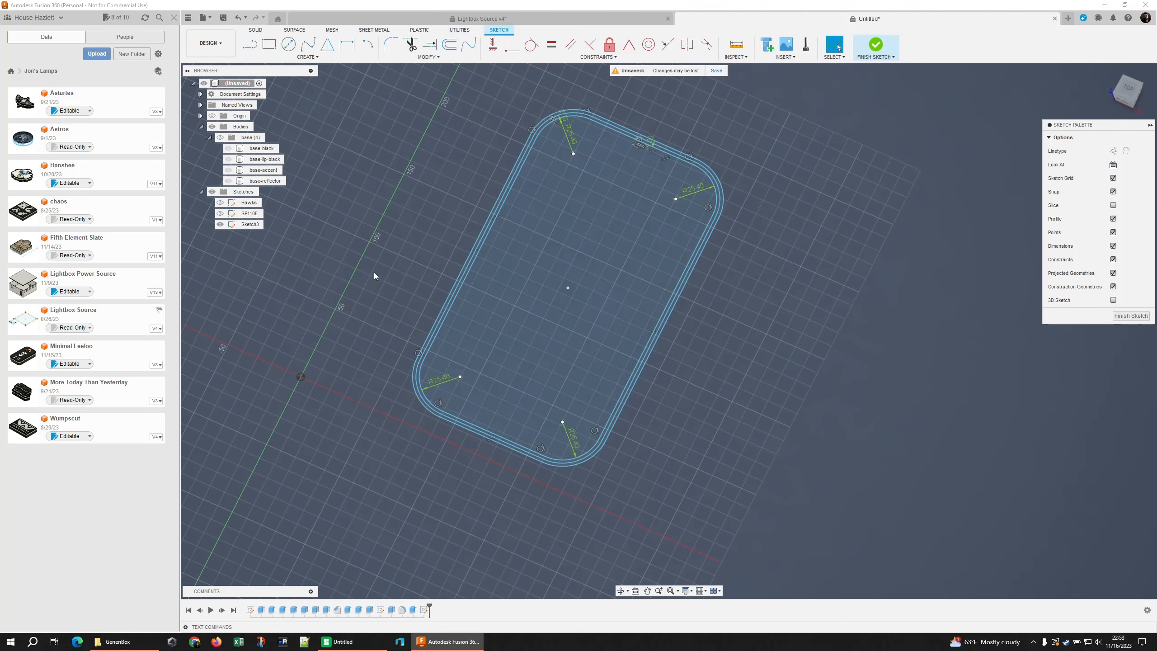
pyautogui.keyDown('shift'); pyautogui.moveTo(376, 276); pyautogui.dragTo(378, 263, button='middle'); pyautogui.keyUp('shift')
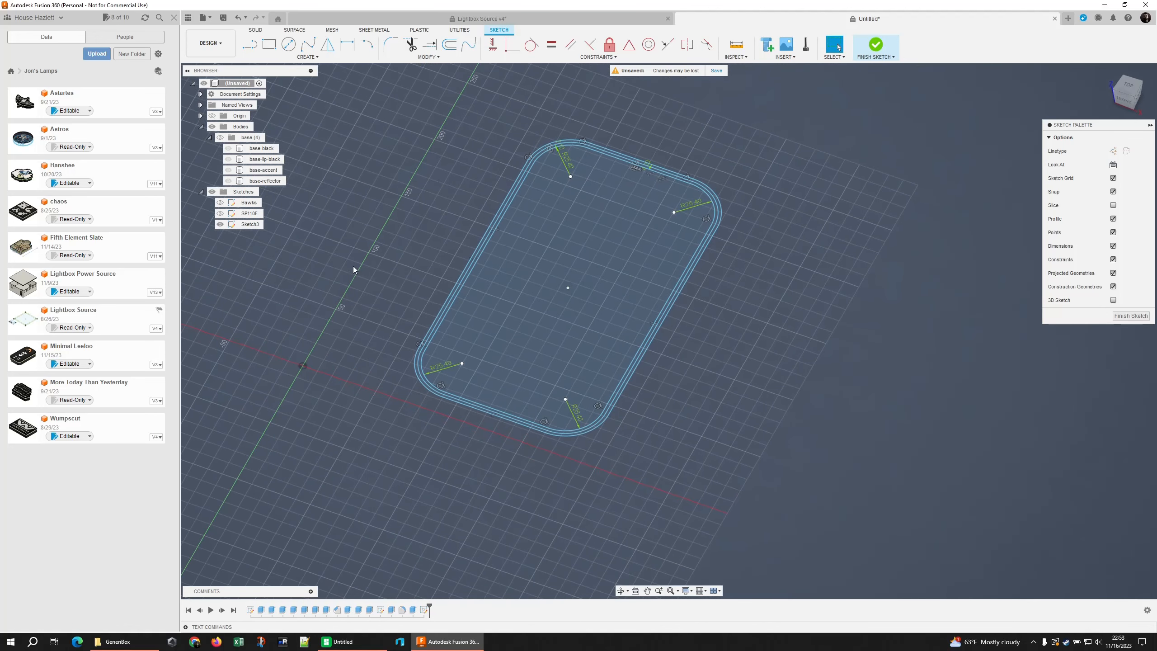
pyautogui.click(249, 224)
pyautogui.click(250, 223)
pyautogui.write('Face')
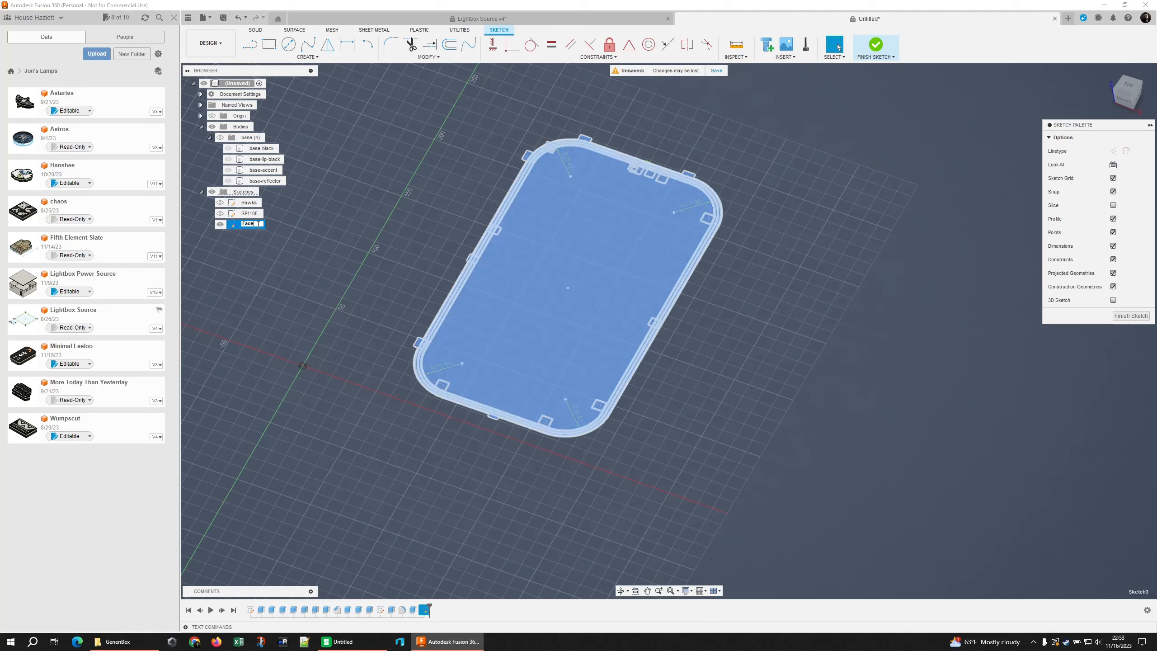
pyautogui.press('Return')
pyautogui.click(256, 224)
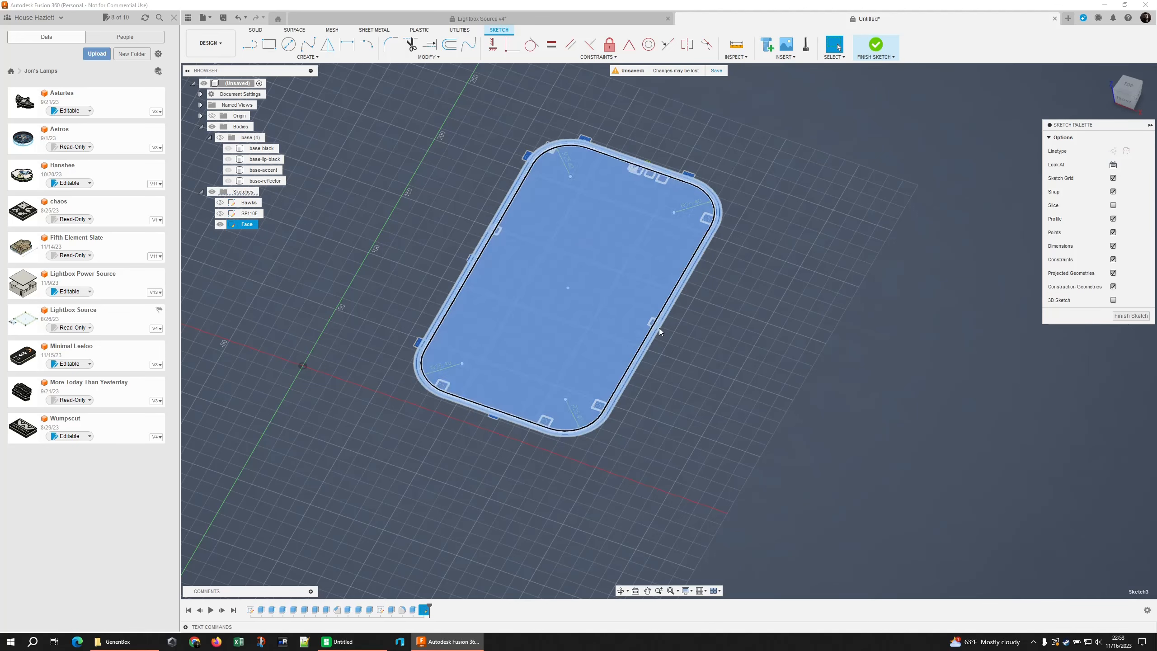
pyautogui.click(709, 320)
pyautogui.scroll(2, 698, 313)
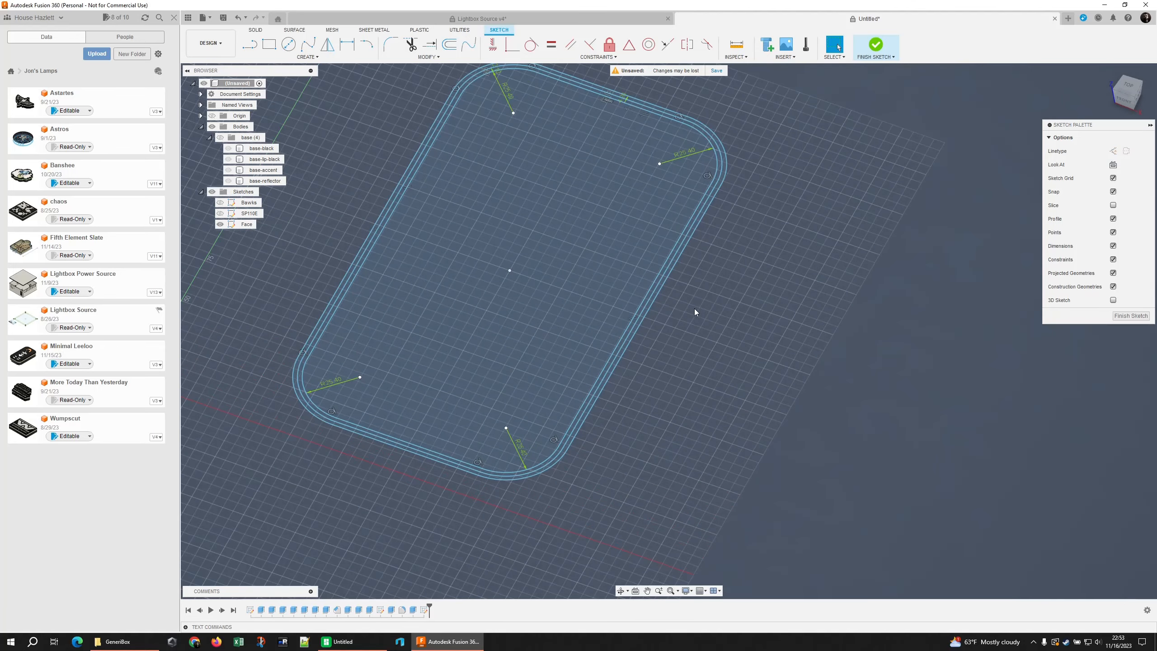
pyautogui.scroll(3, 694, 308)
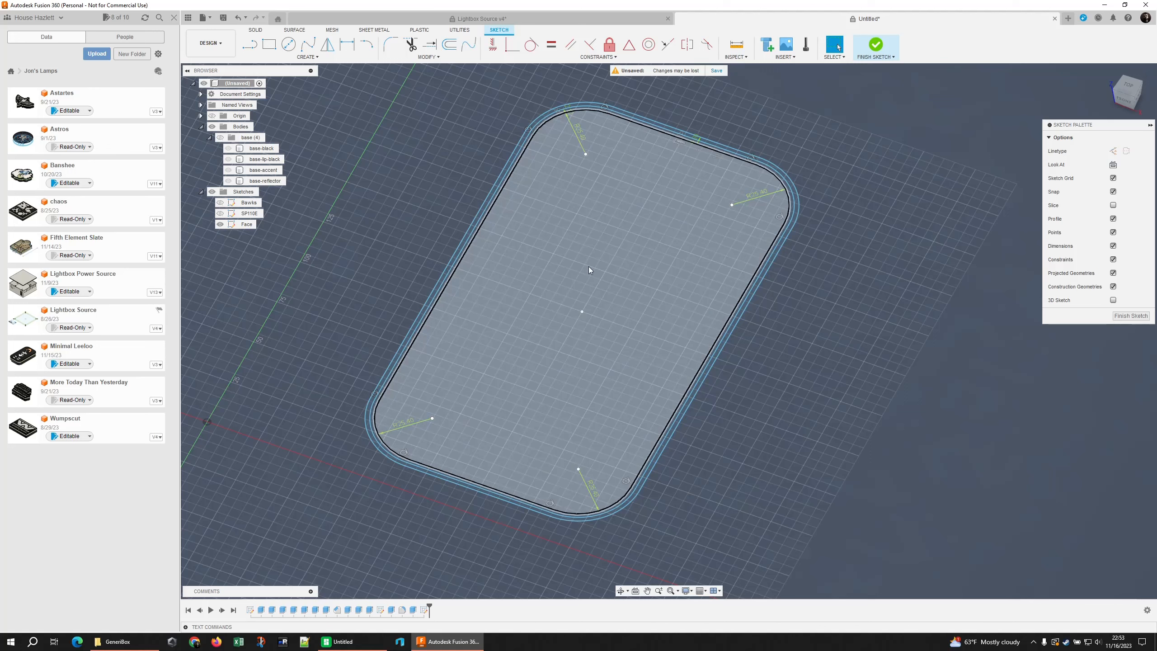
# Offset the innermost rounded outline of the Face sketch inward by 2.4 mm.
pyautogui.moveTo(728, 284)
pyautogui.keyDown('shift'); pyautogui.mouseDown(button='middle')
pyautogui.moveTo(806, 332)
pyautogui.moveTo(796, 335)
pyautogui.mouseUp(button='middle'); pyautogui.keyUp('shift')
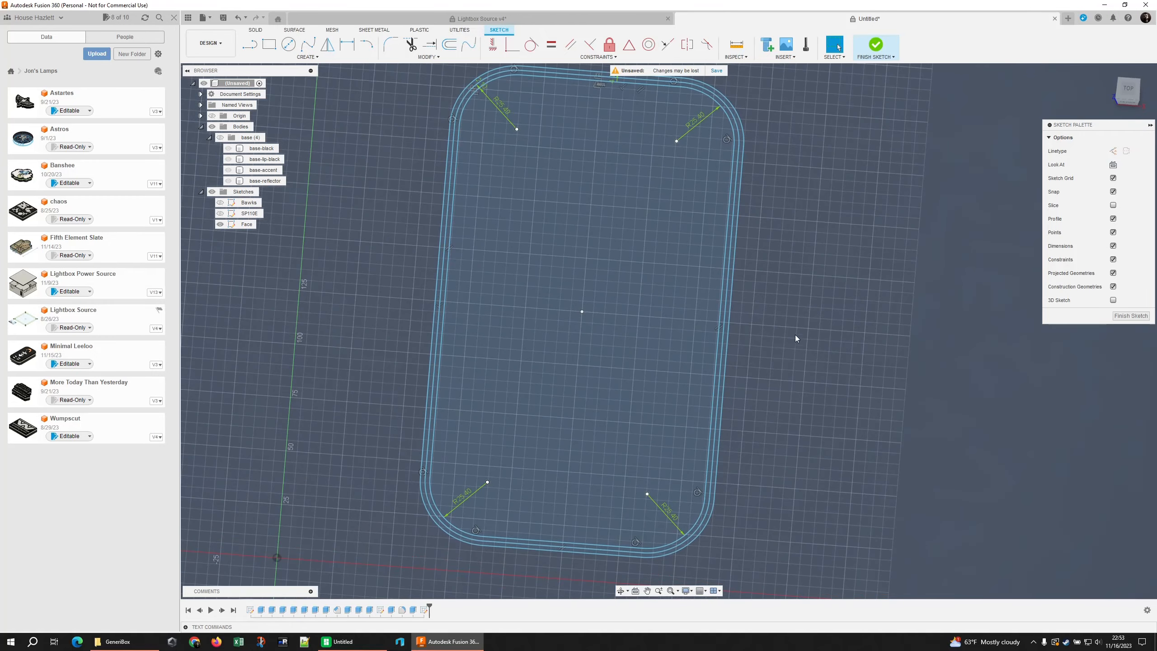
pyautogui.scroll(-2, 747, 317)
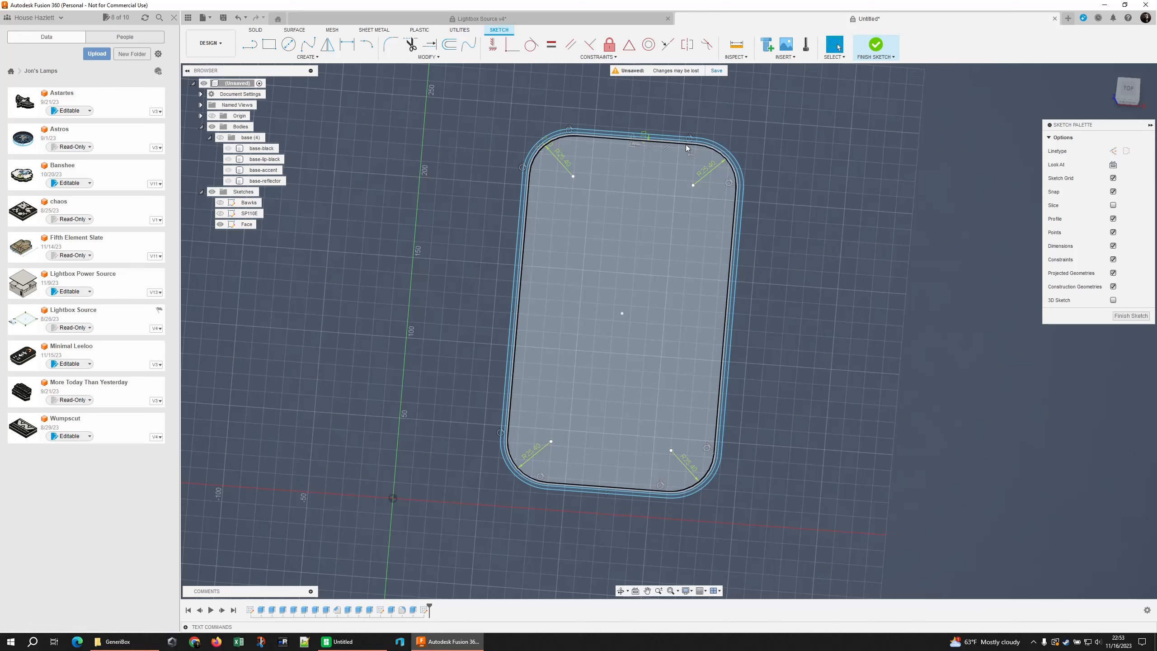
pyautogui.click(685, 145)
pyautogui.click(797, 180)
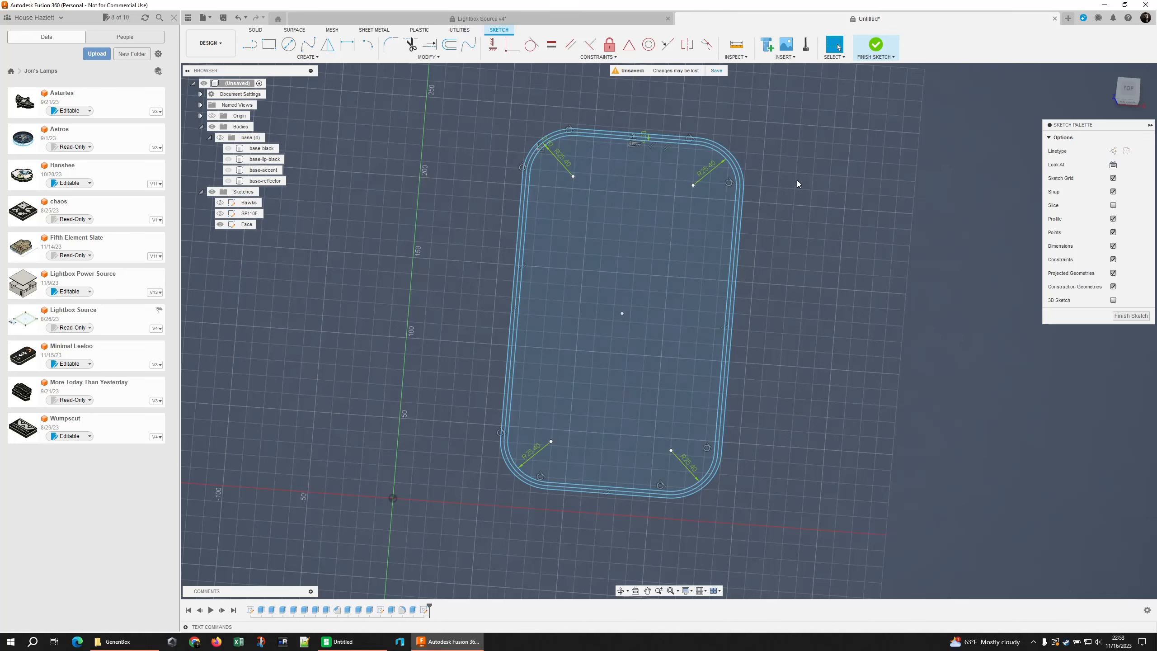
pyautogui.scroll(2, 680, 141)
pyautogui.doubleClick(661, 140)
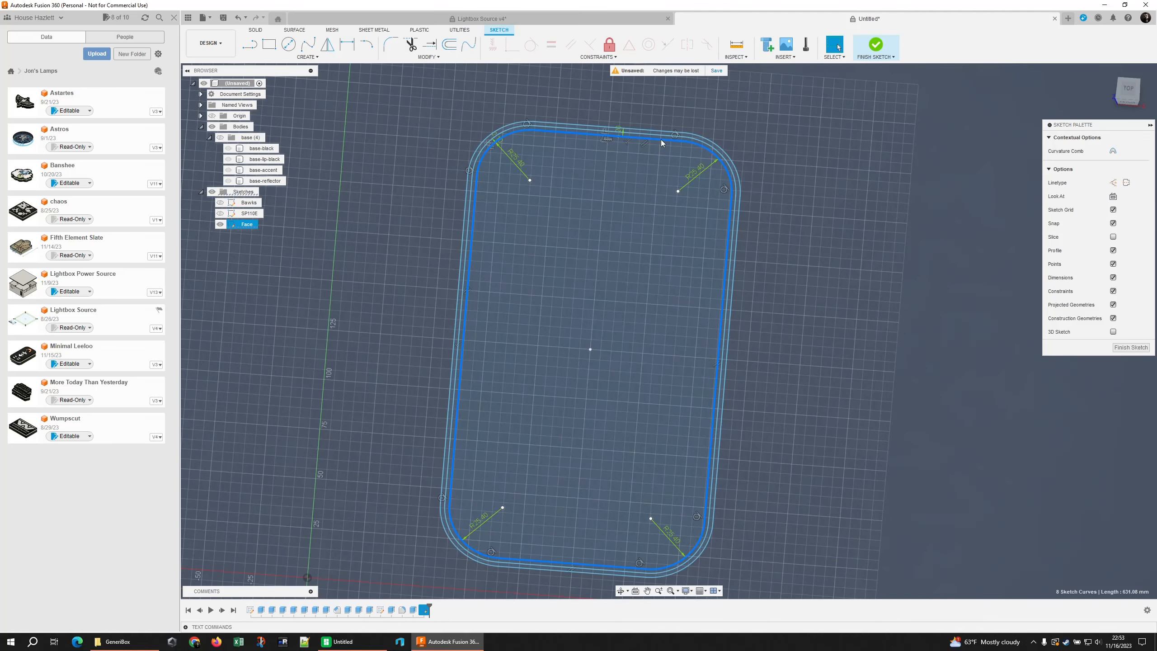
pyautogui.press('o')
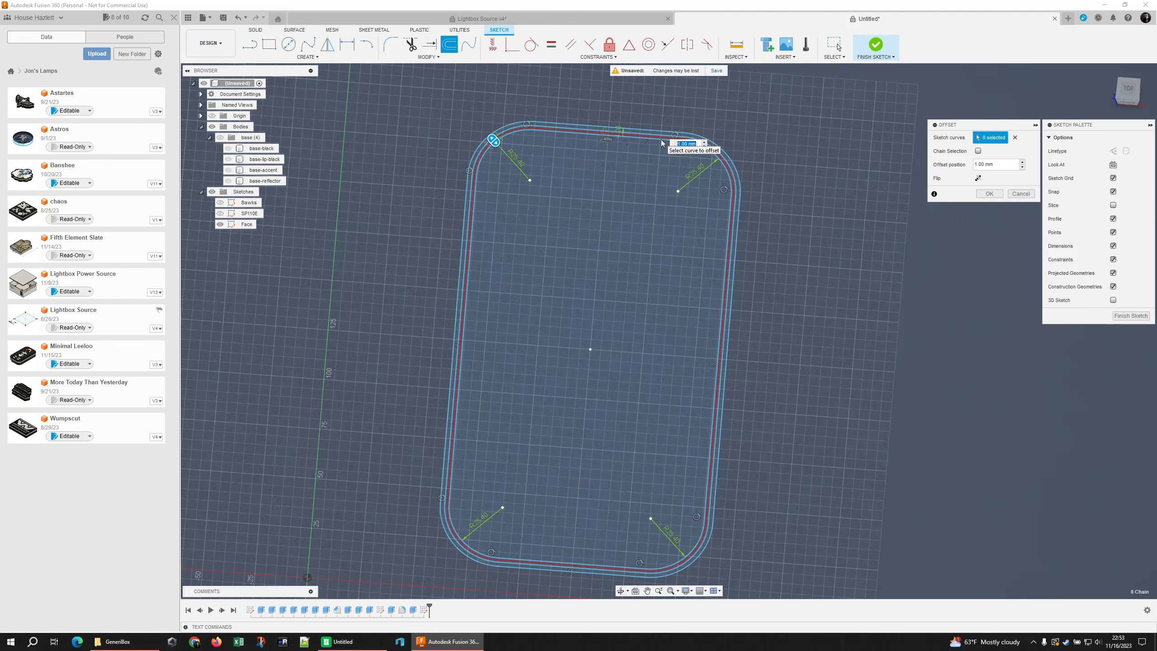
pyautogui.write('-2.4')
pyautogui.press('Return')
pyautogui.scroll(2, 622, 139)
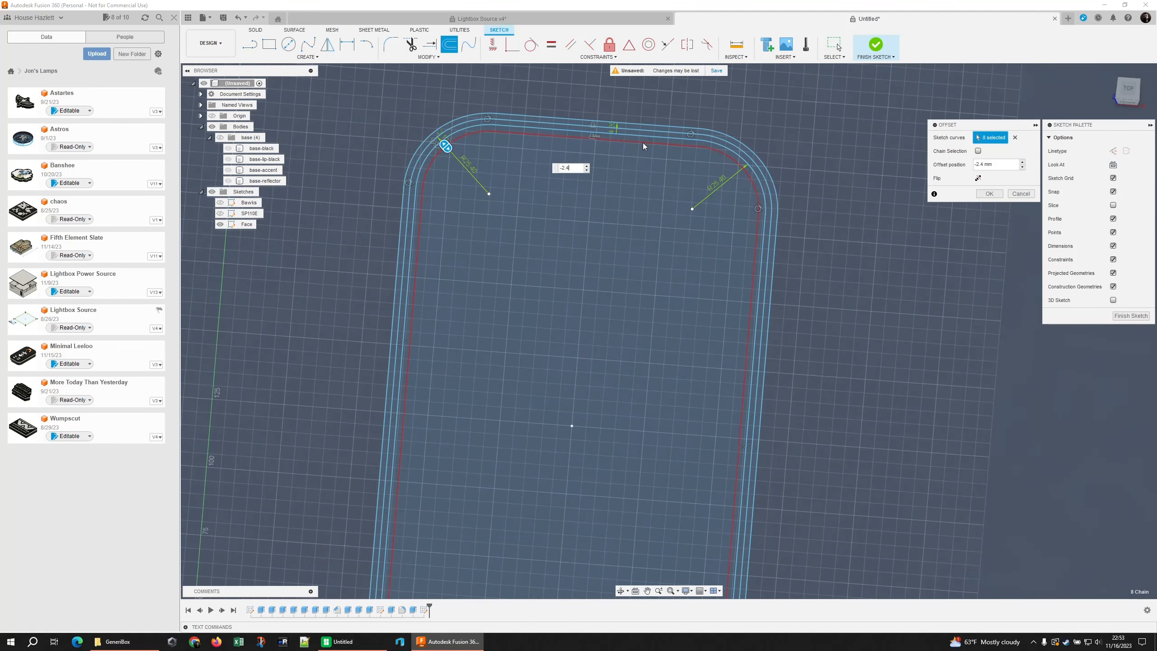
pyautogui.press('BackSpace')
pyautogui.write('1')
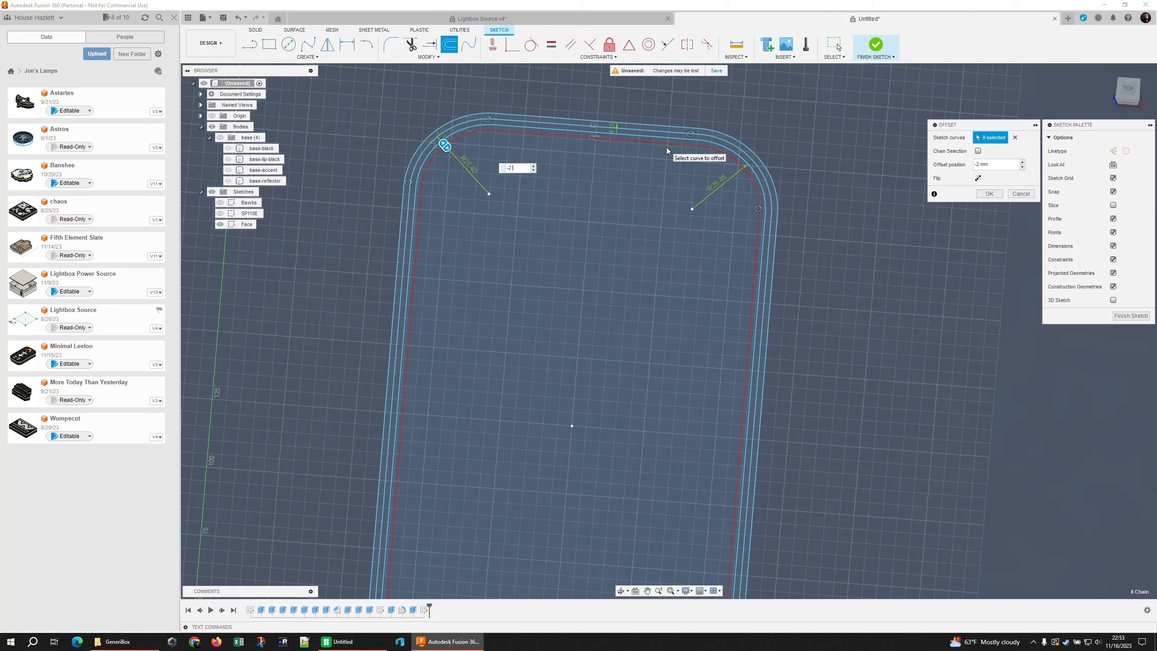
pyautogui.write('.4')
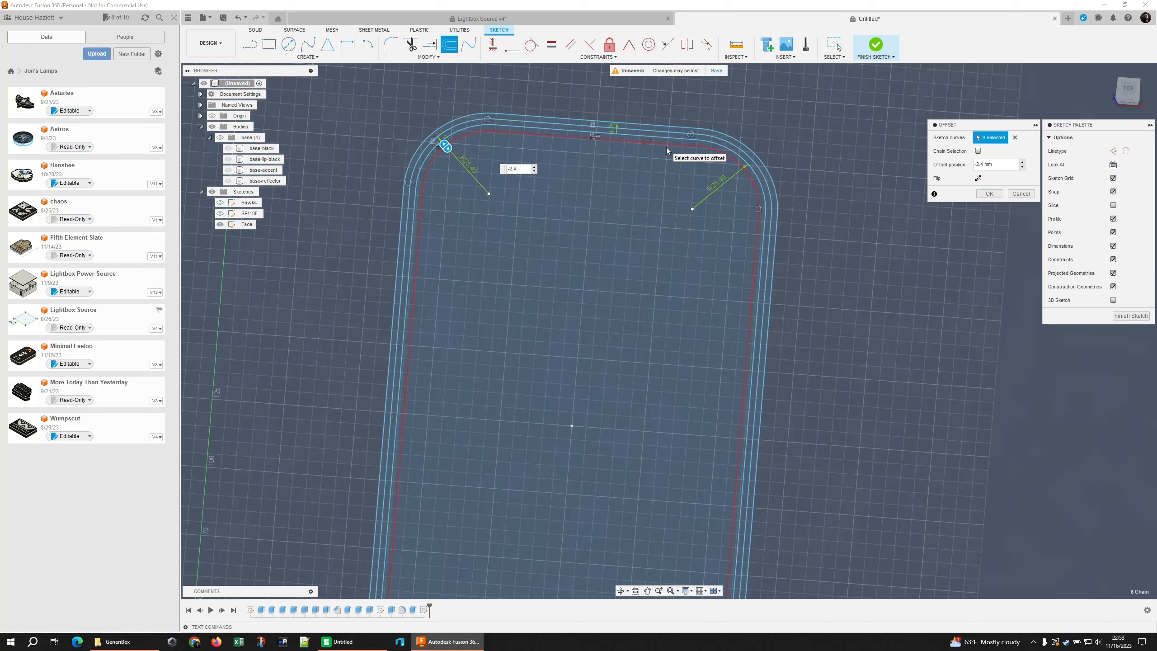
pyautogui.click(989, 192)
# Show the base body group, examine the lip and walls above the Face outlines, and hide the group again.
pyautogui.moveTo(869, 330)
pyautogui.keyDown('shift'); pyautogui.mouseDown(button='middle')
pyautogui.moveTo(818, 312)
pyautogui.moveTo(809, 324)
pyautogui.mouseUp(button='middle'); pyautogui.keyUp('shift')
pyautogui.scroll(-3, 820, 311)
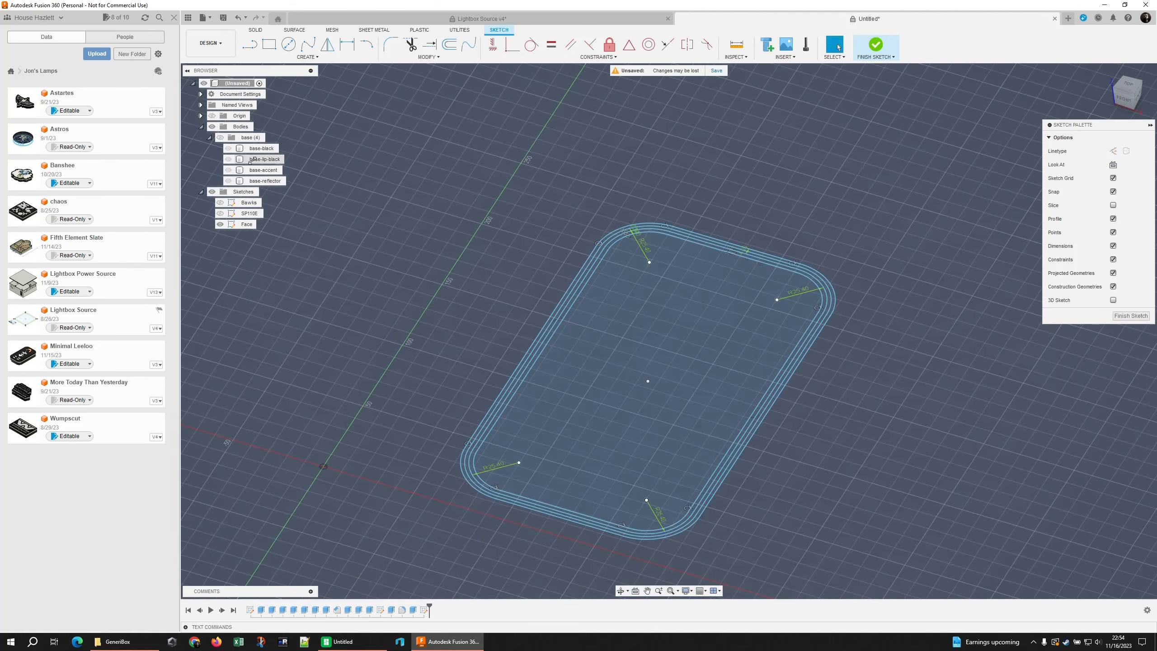
pyautogui.click(220, 137)
pyautogui.keyDown('shift'); pyautogui.moveTo(483, 226); pyautogui.dragTo(471, 216, button='middle'); pyautogui.keyUp('shift')
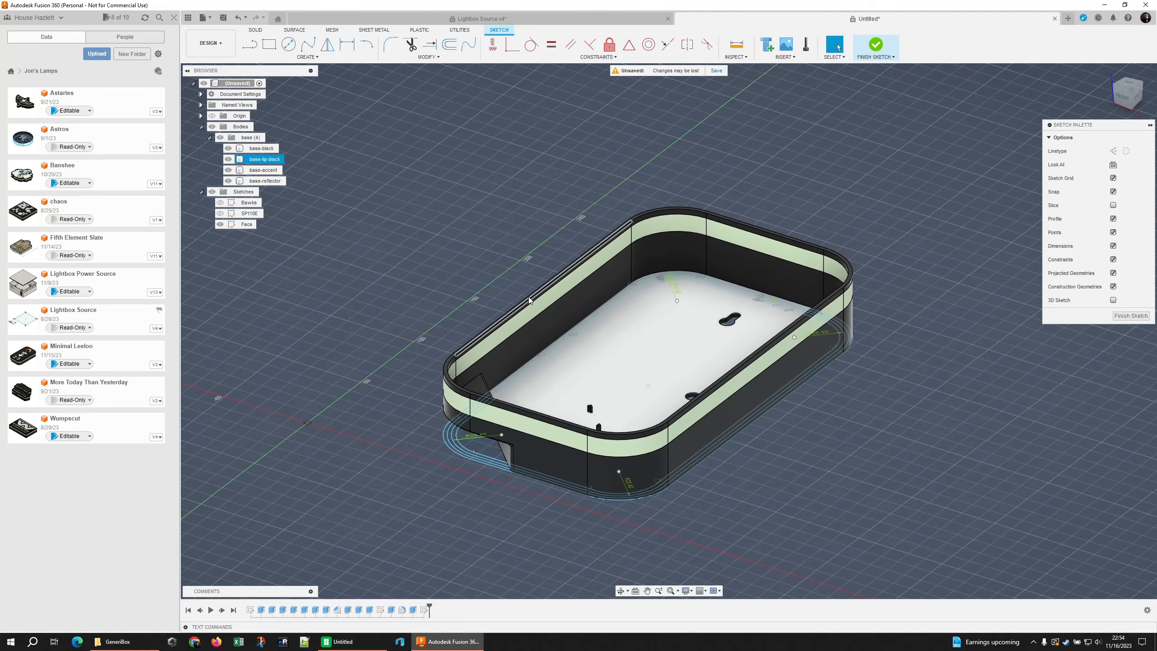
pyautogui.scroll(5, 528, 297)
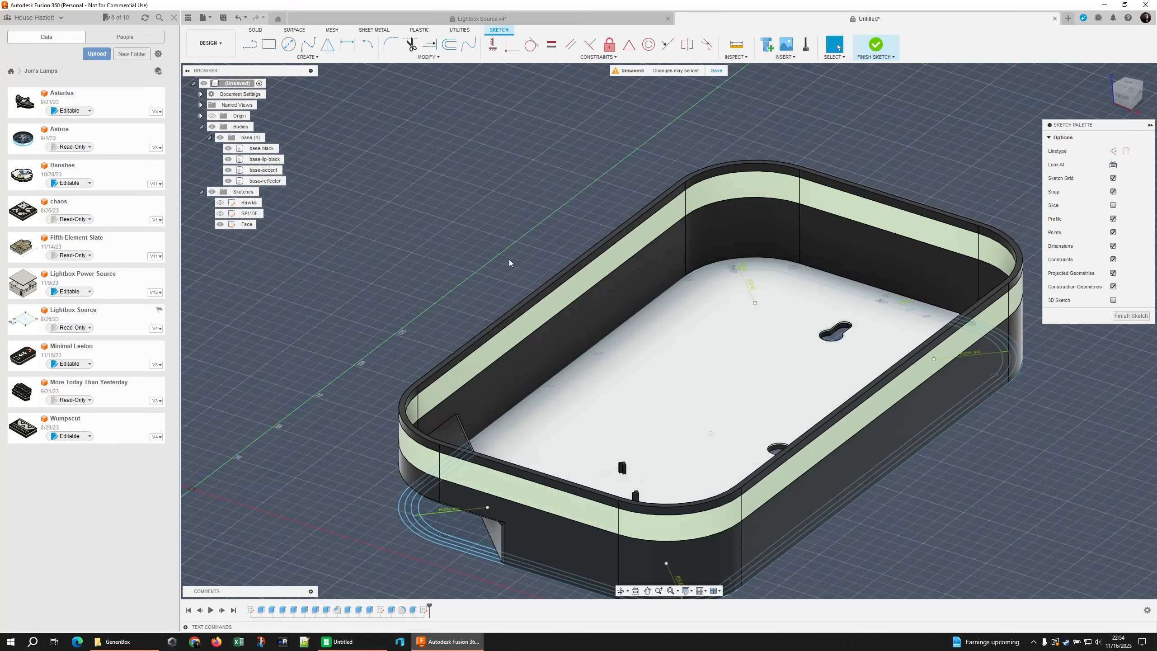
pyautogui.keyDown('shift'); pyautogui.moveTo(509, 260); pyautogui.dragTo(509, 245, button='middle'); pyautogui.keyUp('shift')
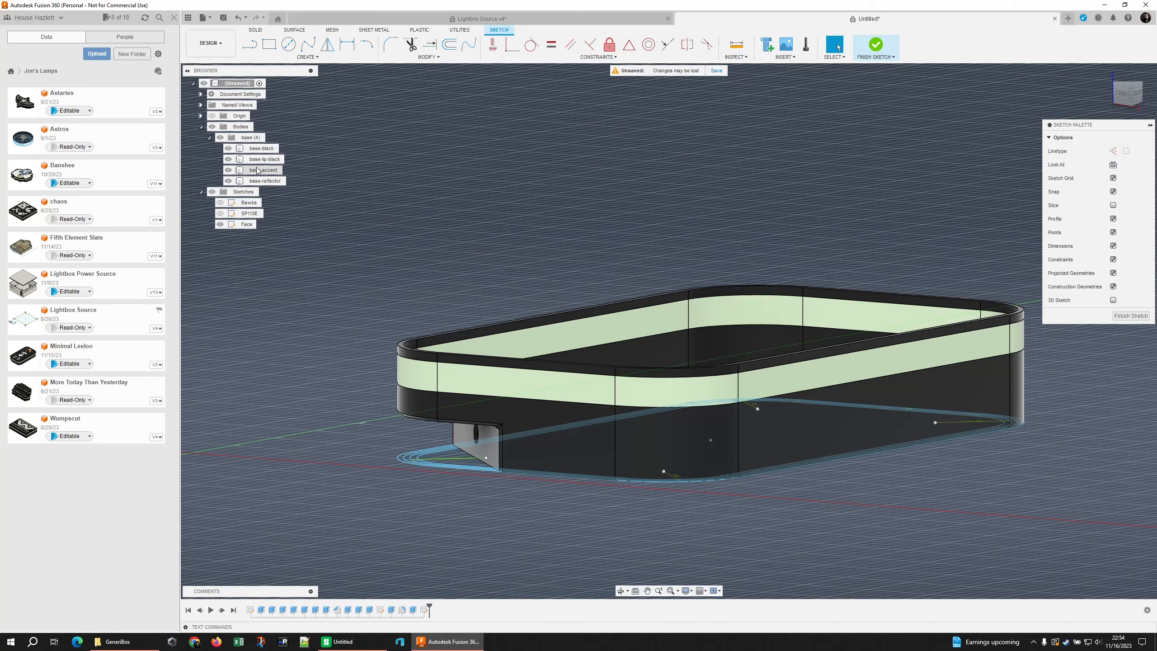
pyautogui.click(221, 139)
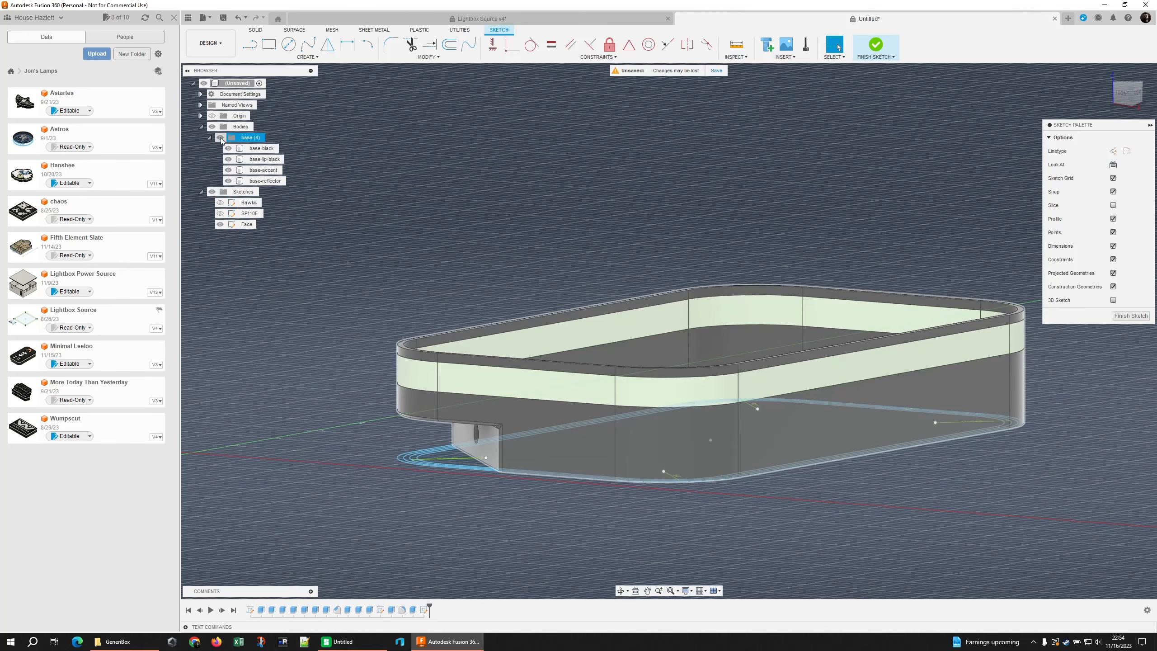
pyautogui.click(221, 138)
# Extrude the outermost ring of the Face sketch by -2 mm as a new body, starting at a 40 mm offset.
pyautogui.moveTo(347, 196)
pyautogui.keyDown('shift'); pyautogui.mouseDown(button='middle')
pyautogui.moveTo(393, 251)
pyautogui.moveTo(448, 231)
pyautogui.moveTo(432, 178)
pyautogui.mouseUp(button='middle'); pyautogui.keyUp('shift')
pyautogui.scroll(-2, 449, 250)
pyautogui.scroll(3, 485, 214)
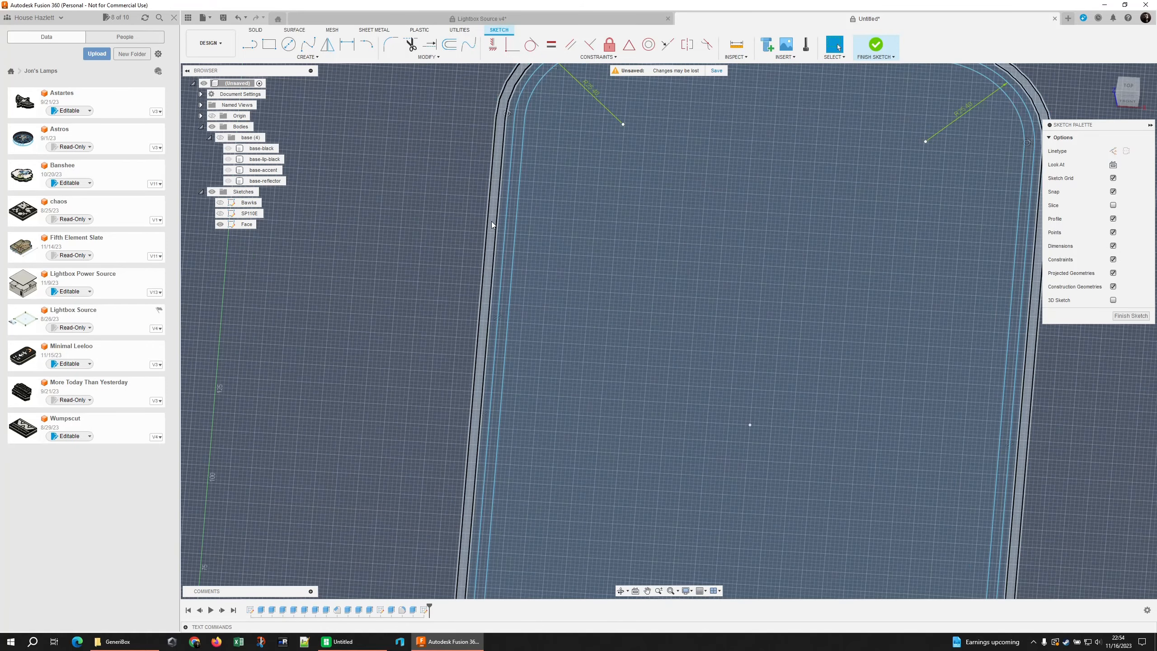
pyautogui.click(478, 217)
pyautogui.scroll(-2, 410, 217)
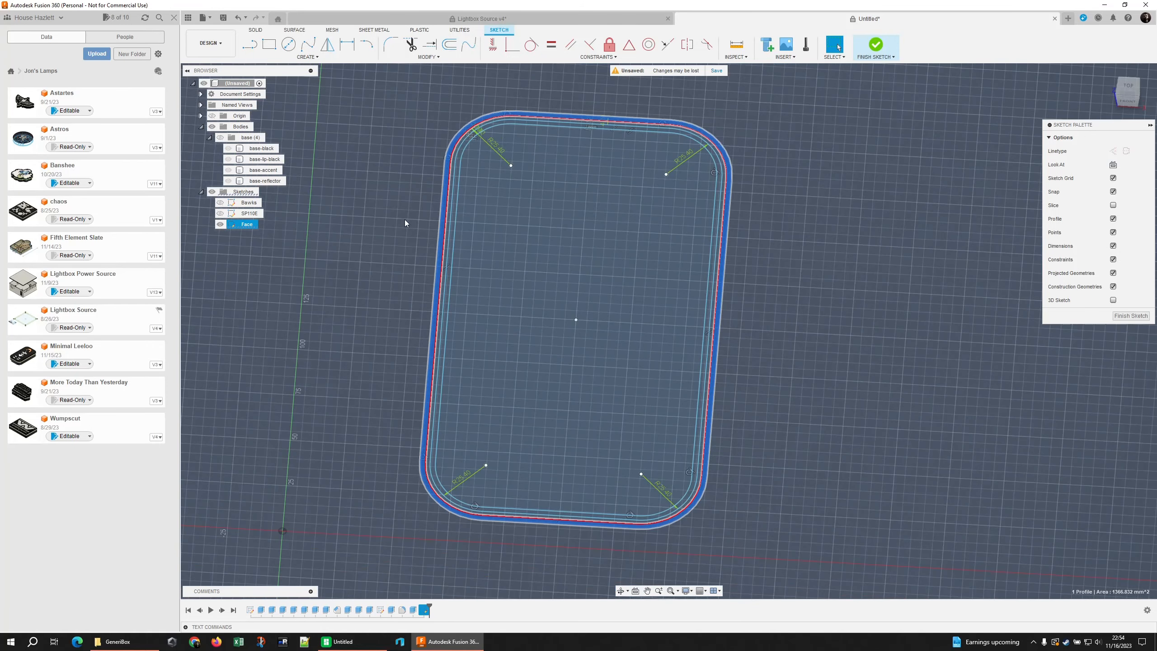
pyautogui.press('e')
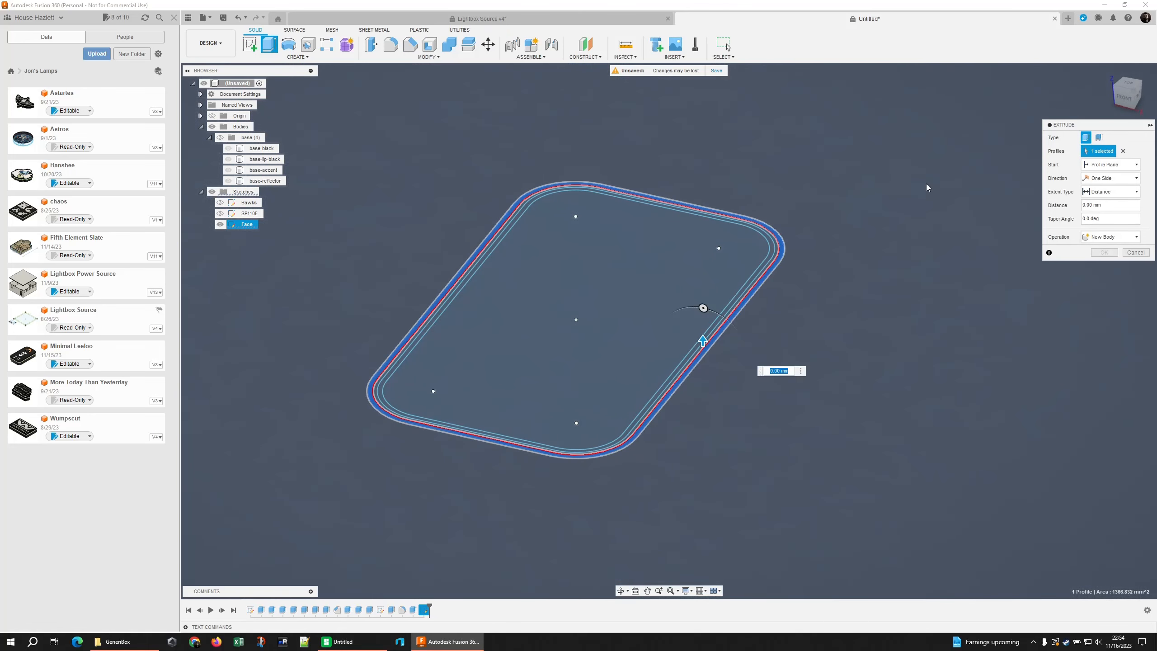
pyautogui.click(1111, 165)
pyautogui.click(1111, 186)
pyautogui.write('40')
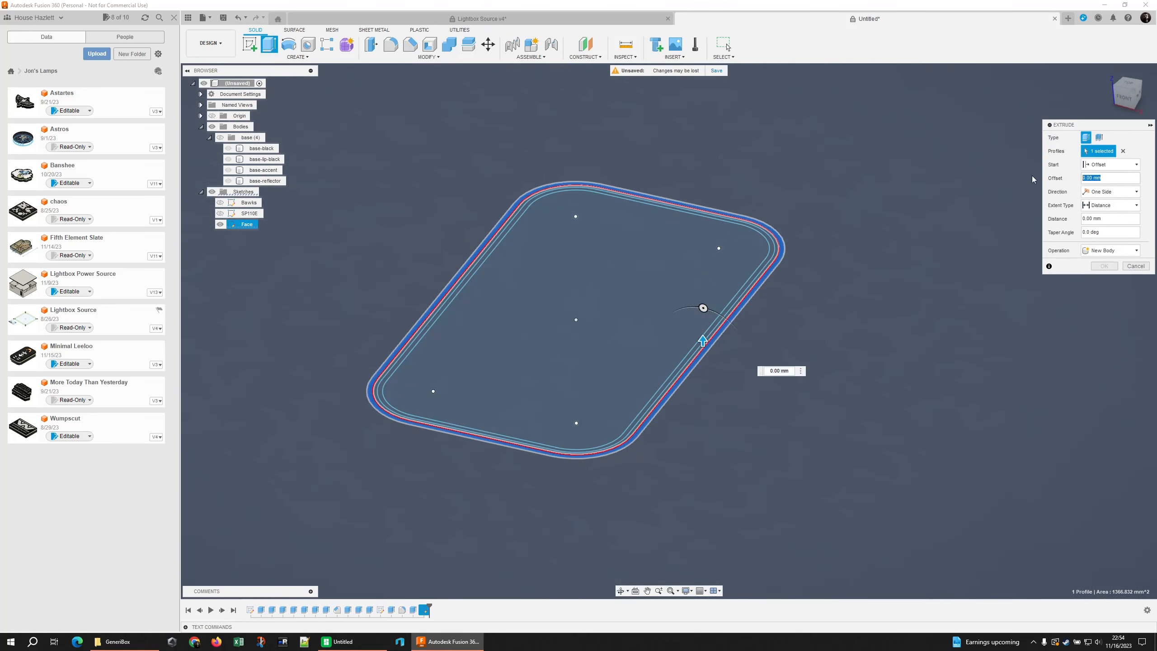
pyautogui.press('Tab')
pyautogui.write('-')
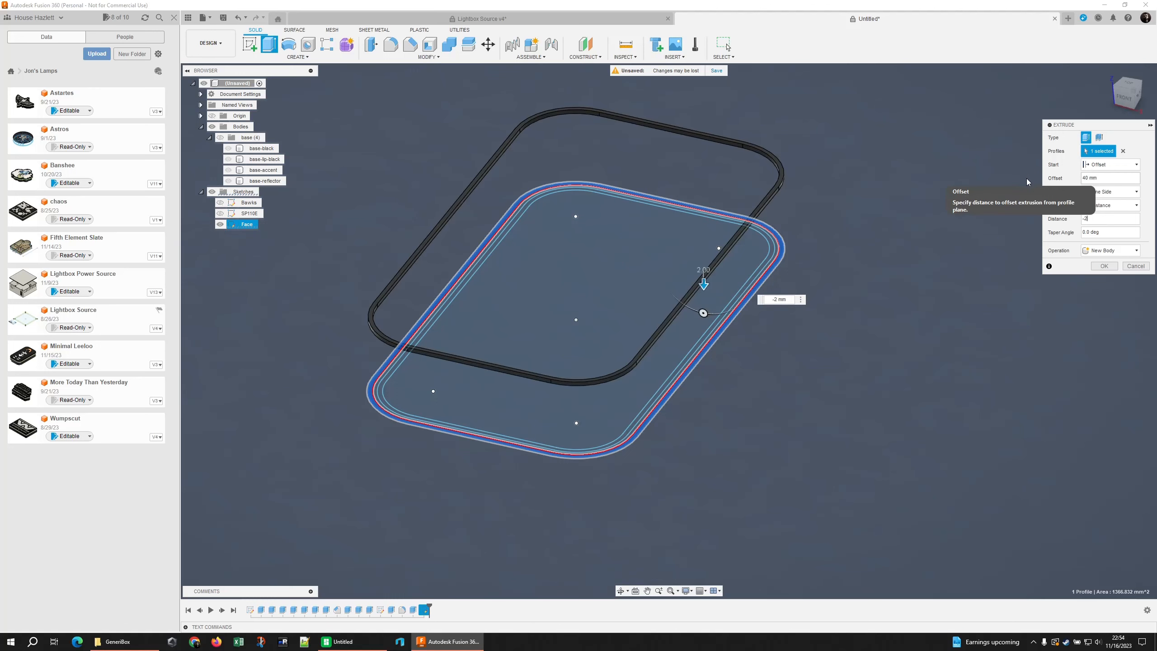
pyautogui.click(1103, 267)
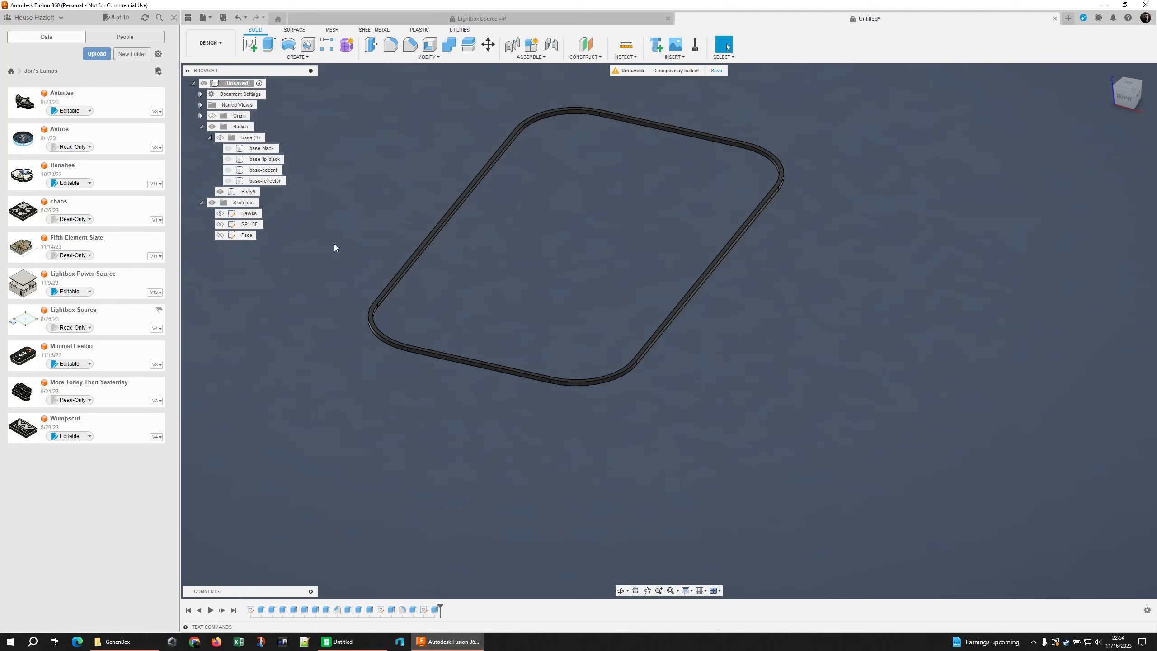
# Show the Face sketch and extrude its second ring from outside by -5 mm, starting at a 40 mm offset and joined to the outer ring body.
pyautogui.click(221, 235)
pyautogui.scroll(3, 366, 338)
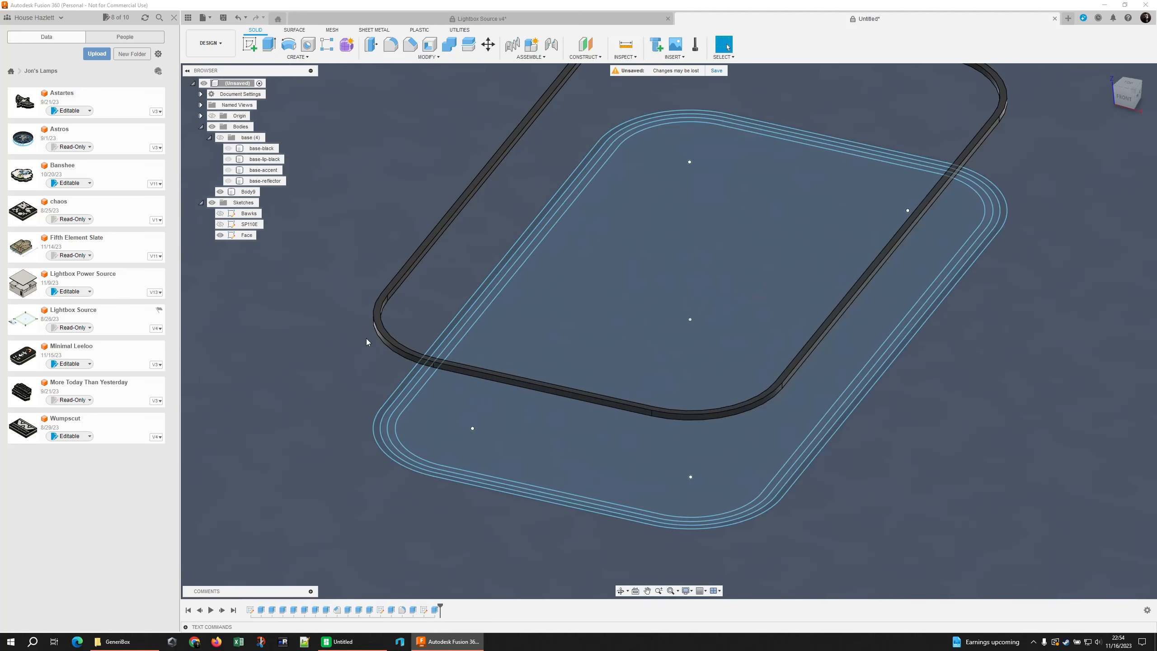
pyautogui.click(386, 424)
pyautogui.press('e')
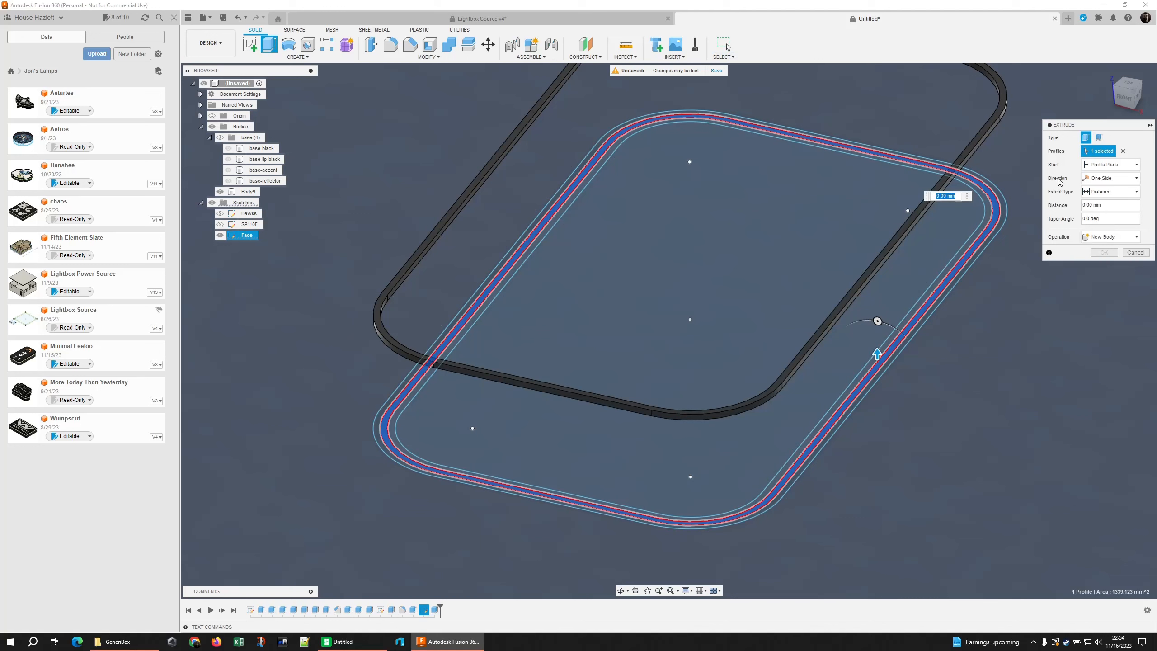
pyautogui.click(1110, 165)
pyautogui.click(1110, 181)
pyautogui.write('40')
pyautogui.press('Tab')
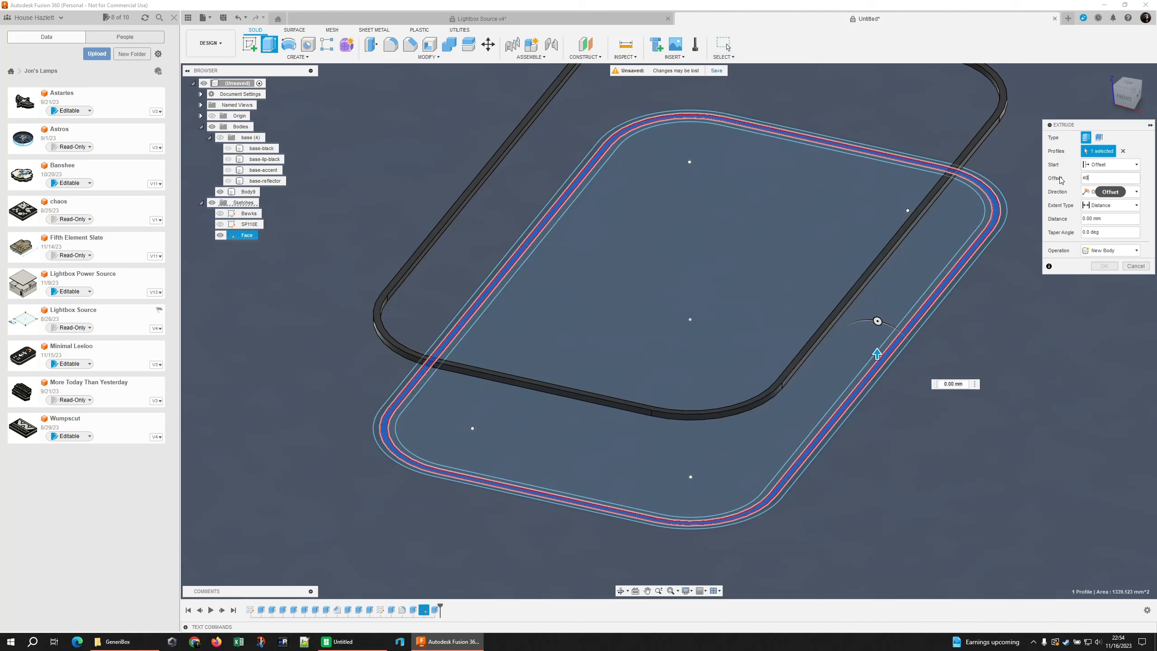
pyautogui.write('-5')
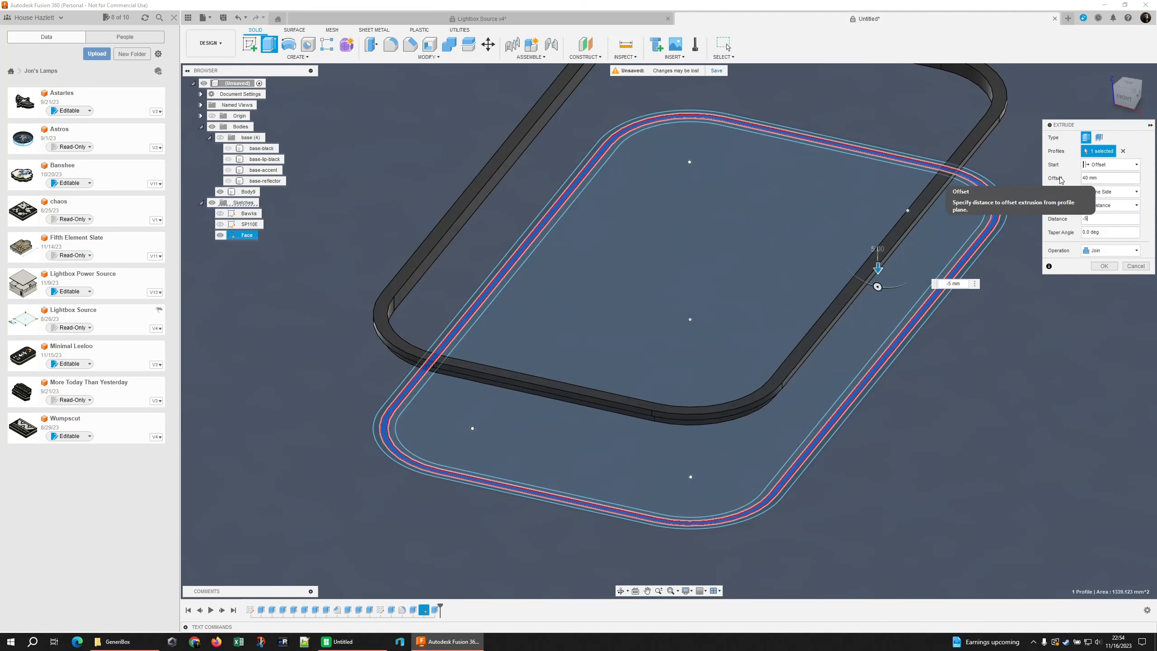
pyautogui.keyDown('shift'); pyautogui.moveTo(295, 321); pyautogui.dragTo(482, 302, button='middle'); pyautogui.keyUp('shift')
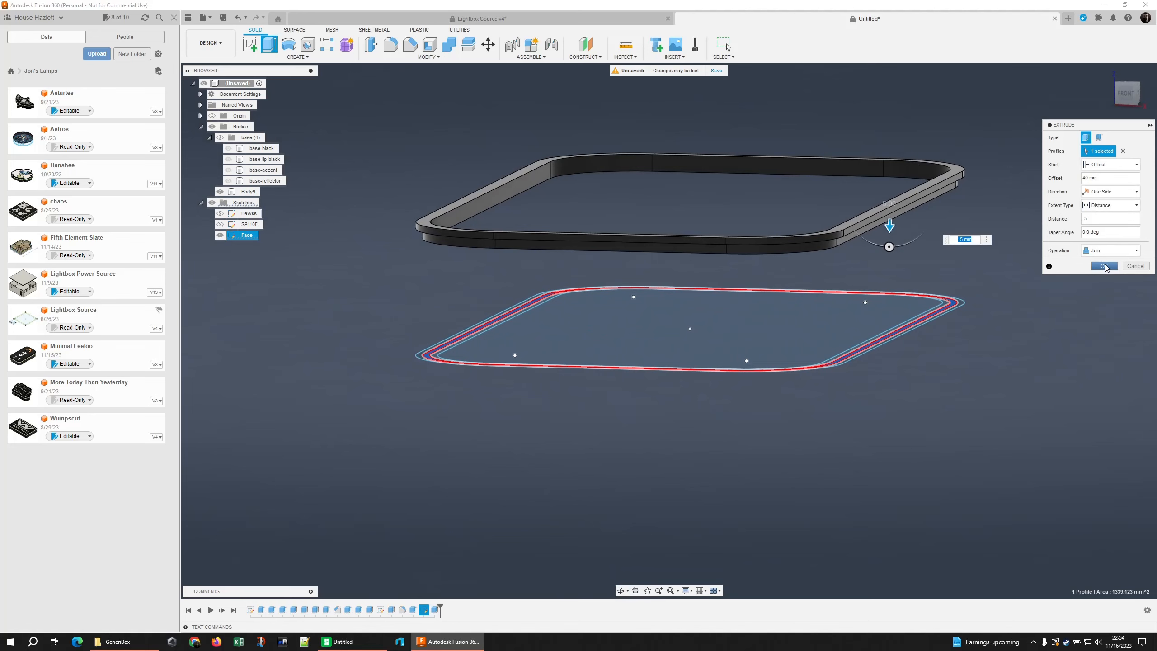
pyautogui.keyDown('shift'); pyautogui.moveTo(935, 289); pyautogui.dragTo(929, 295, button='middle'); pyautogui.keyUp('shift')
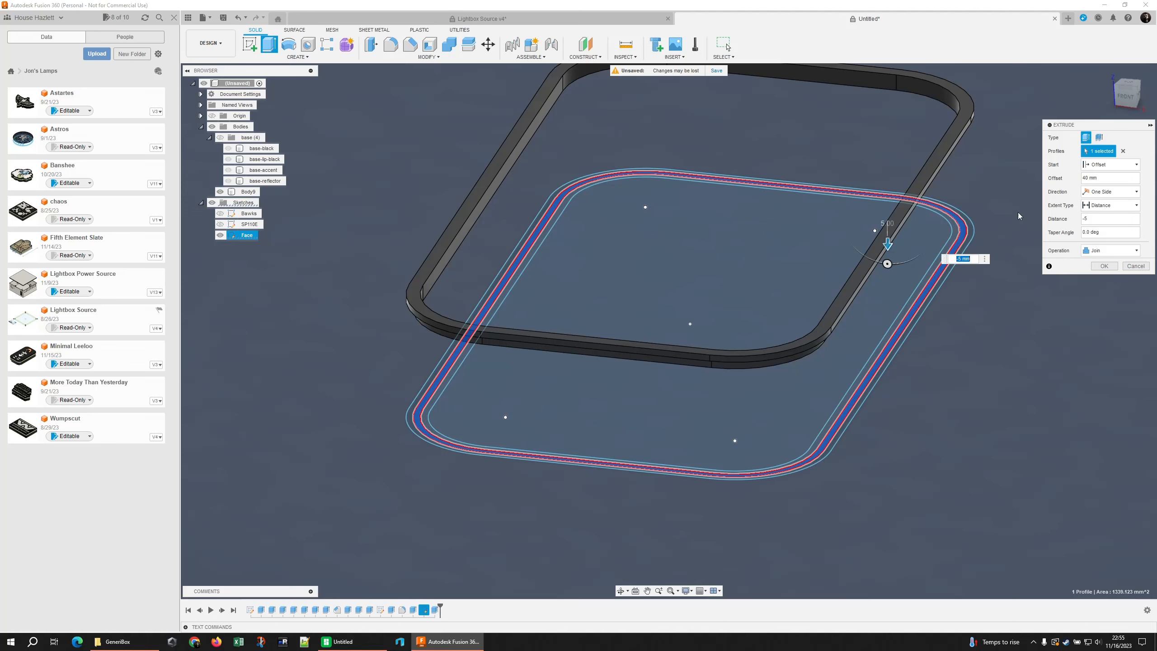
pyautogui.click(1104, 266)
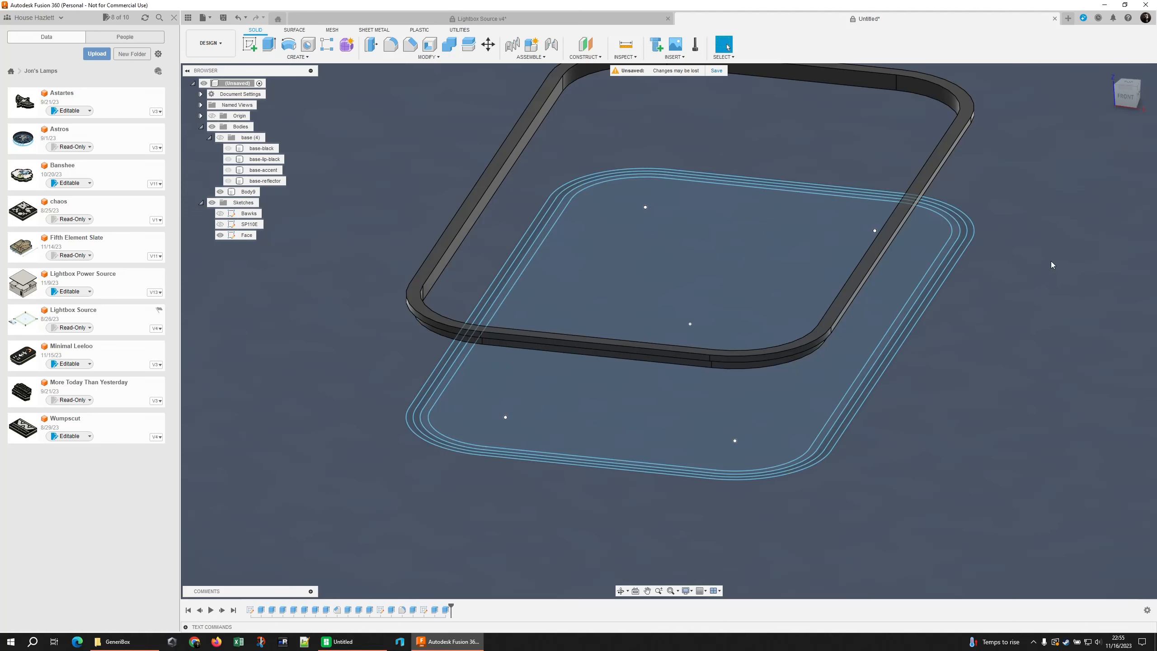
# Extrude the innermost ring of the Face sketch by -0.6 mm as a new body, starting at a 40 mm offset.
pyautogui.keyDown('shift'); pyautogui.moveTo(1051, 261); pyautogui.dragTo(1040, 254, button='middle'); pyautogui.keyUp('shift')
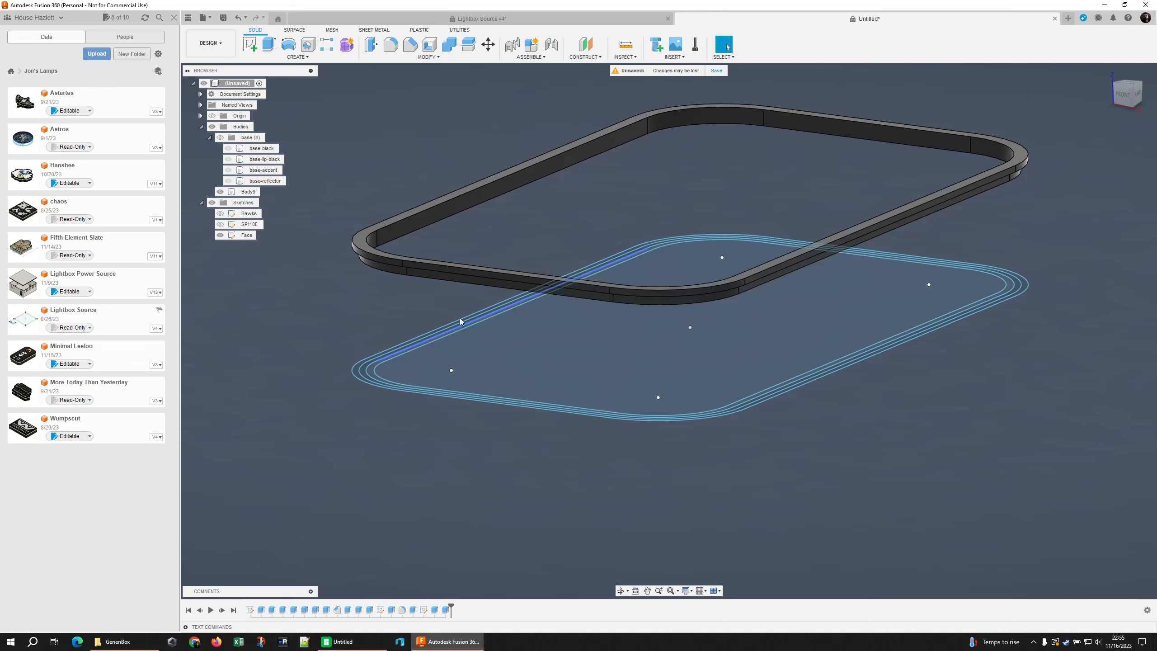
pyautogui.keyDown('shift'); pyautogui.moveTo(300, 361); pyautogui.dragTo(290, 371, button='middle'); pyautogui.keyUp('shift')
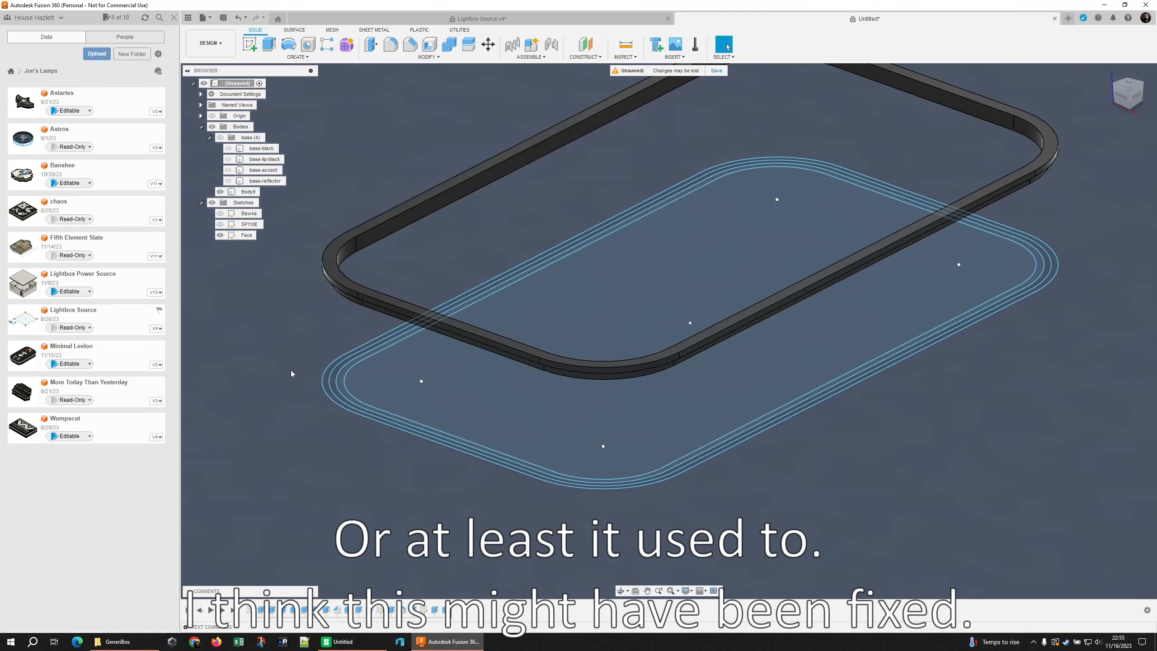
pyautogui.click(341, 385)
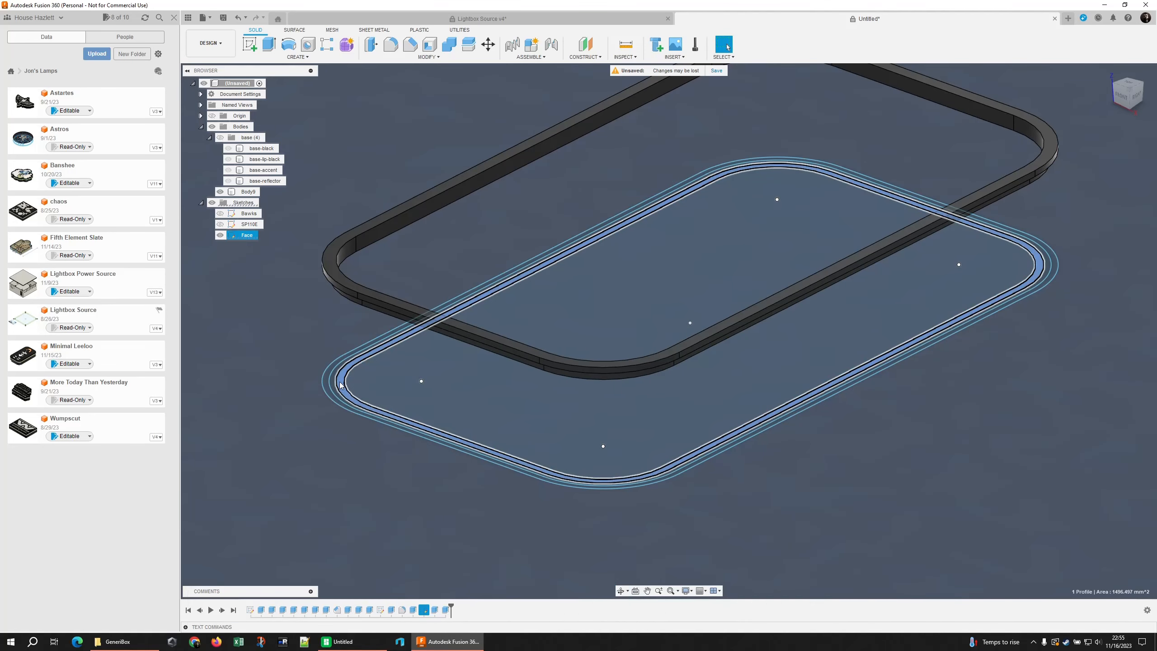
pyautogui.press('e')
pyautogui.click(1110, 164)
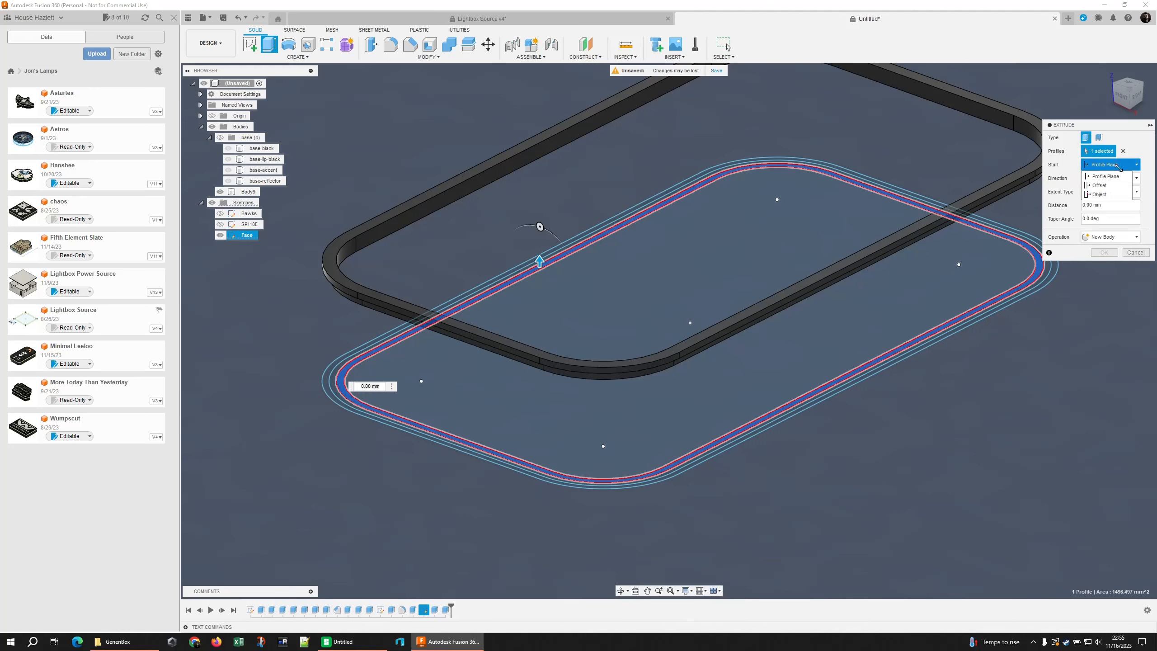
pyautogui.click(1112, 185)
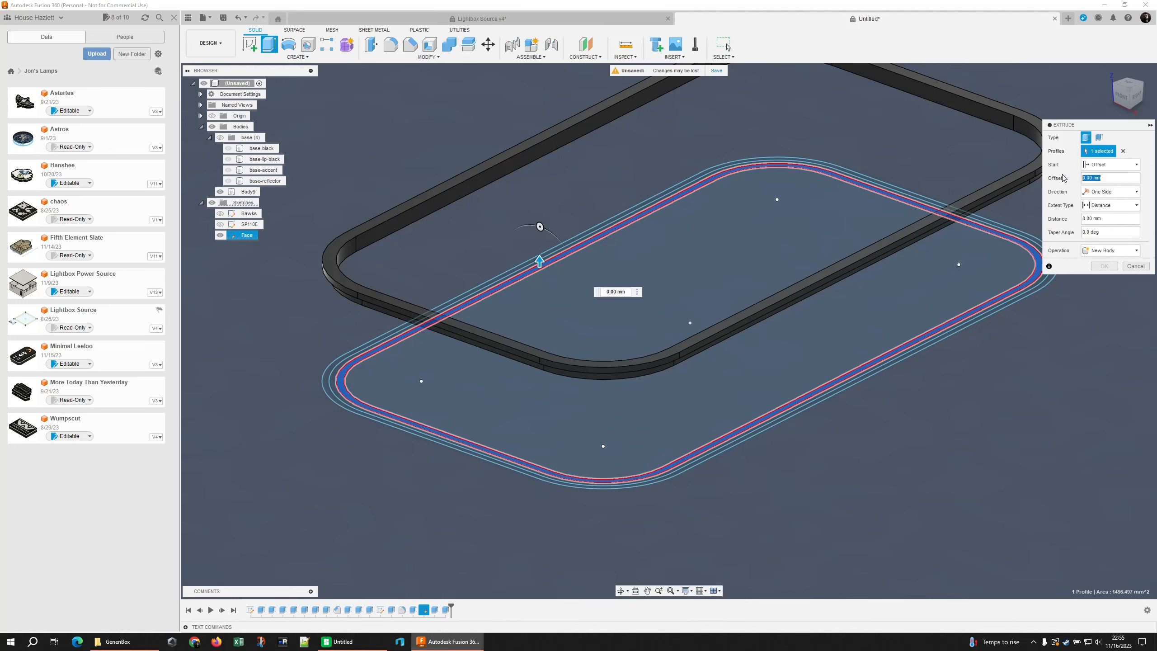
pyautogui.write('40')
pyautogui.press('Tab')
pyautogui.write('-.')
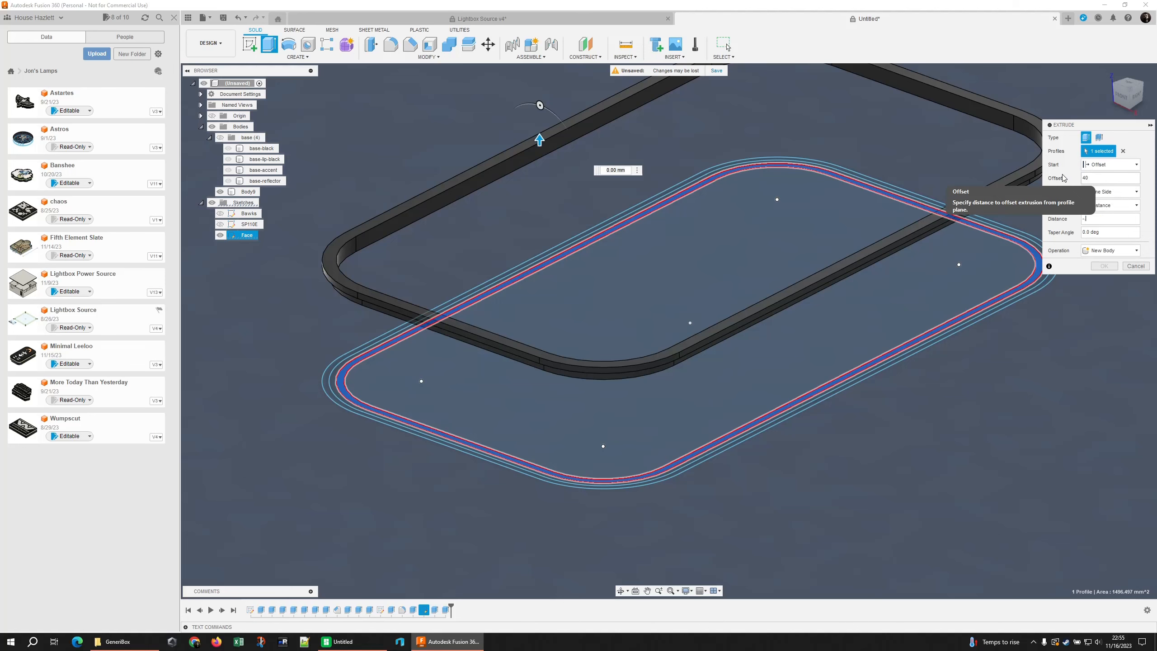
pyautogui.write('6')
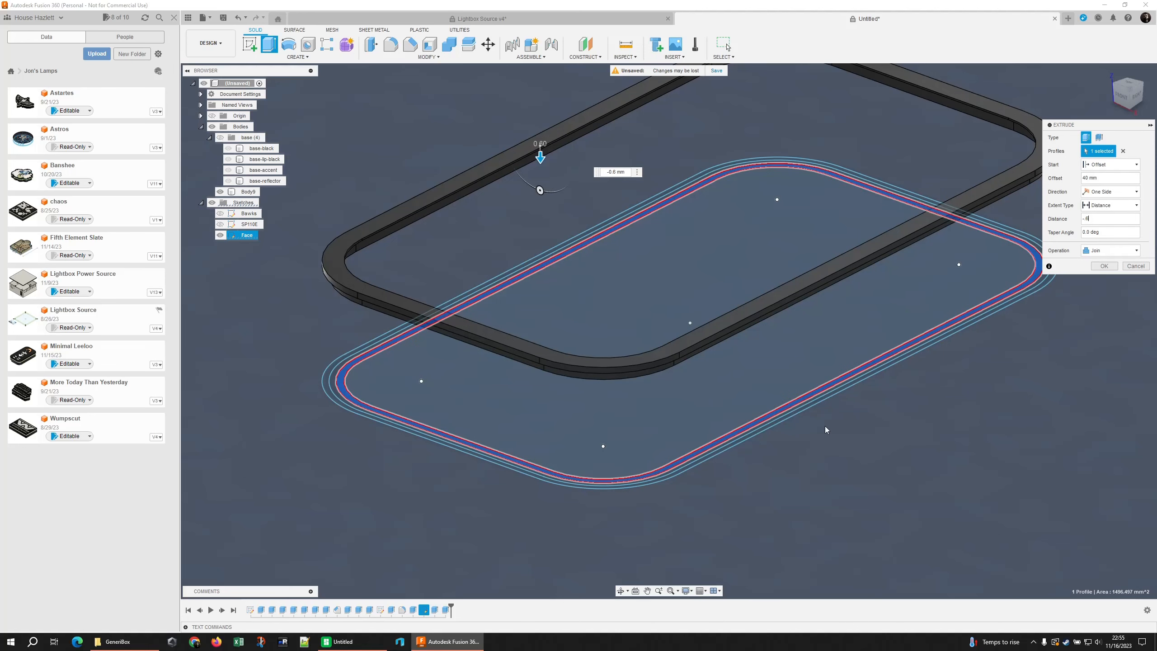
pyautogui.click(1109, 251)
pyautogui.click(1109, 290)
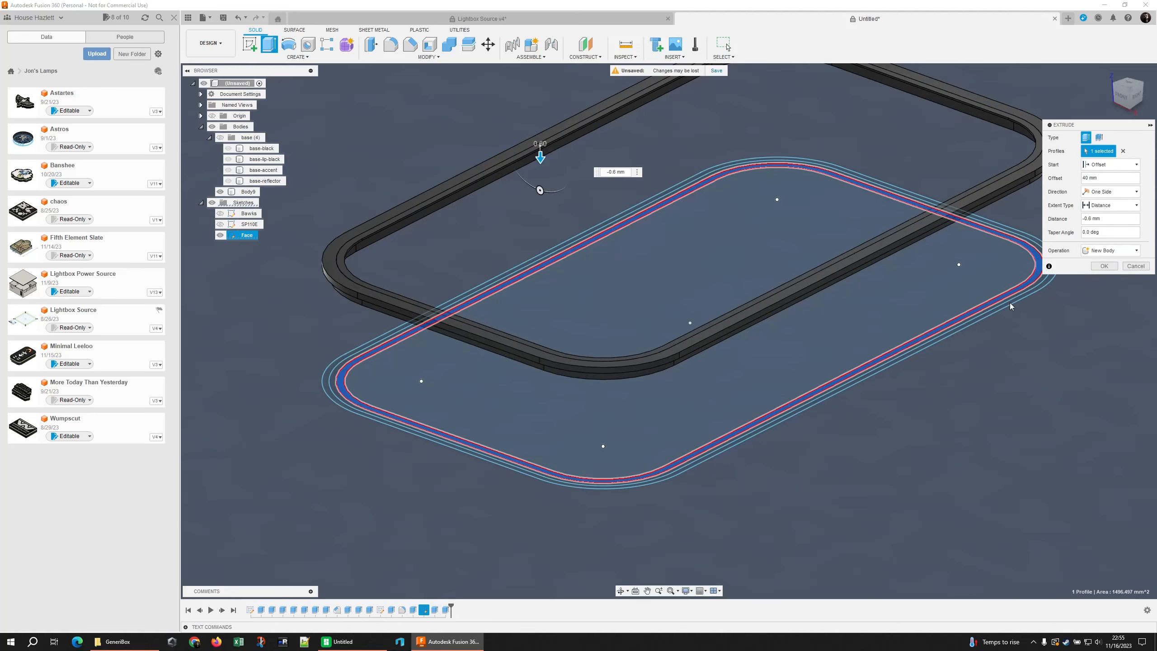
pyautogui.keyDown('shift'); pyautogui.moveTo(942, 335); pyautogui.dragTo(975, 341, button='middle'); pyautogui.keyUp('shift')
pyautogui.click(1104, 266)
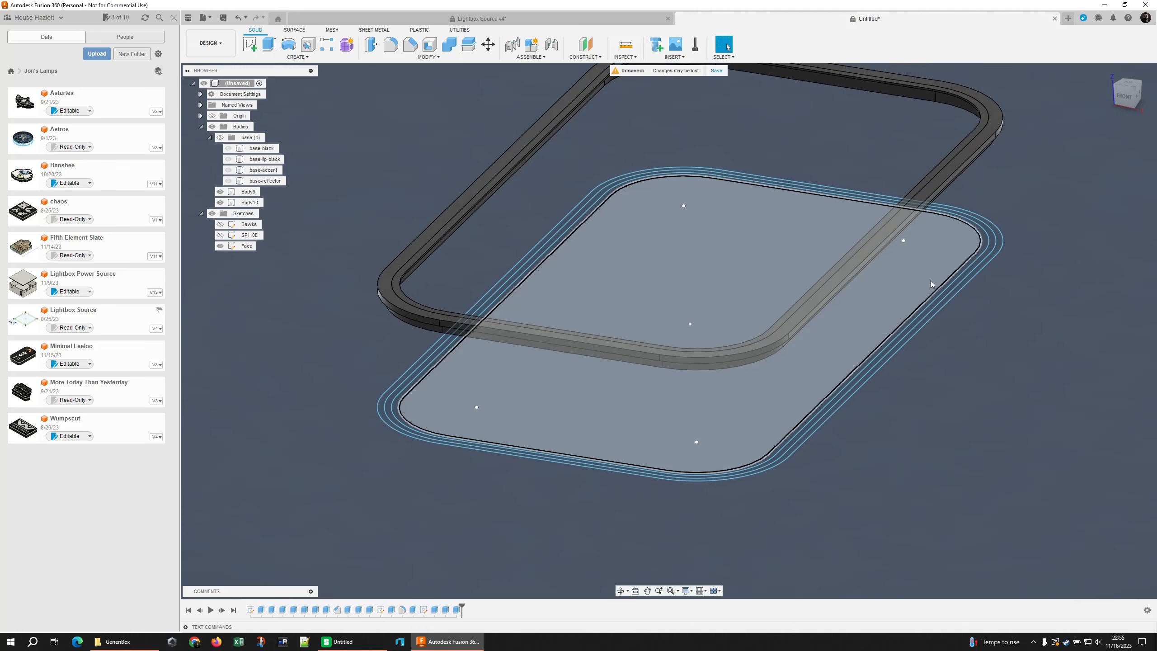
# Extrude the central area of the Face sketch by -0.6 mm as a new body, starting at a 40 mm offset.
pyautogui.press('e')
pyautogui.click(1110, 165)
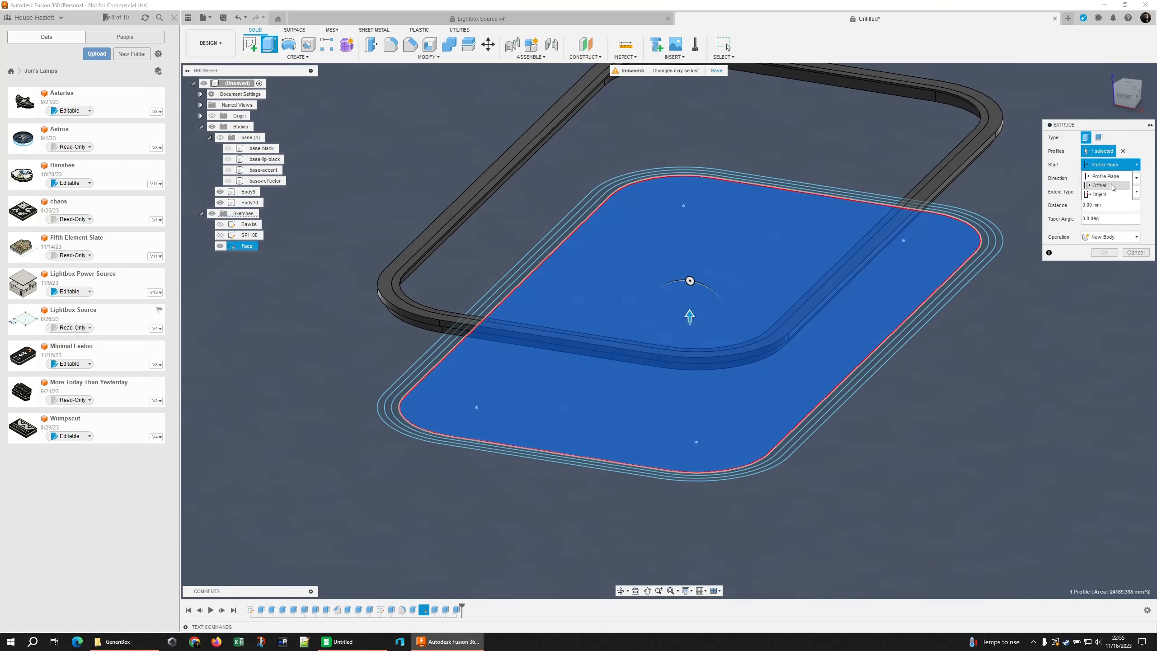
pyautogui.click(1108, 180)
pyautogui.write('40')
pyautogui.press('Tab')
pyautogui.write('-6')
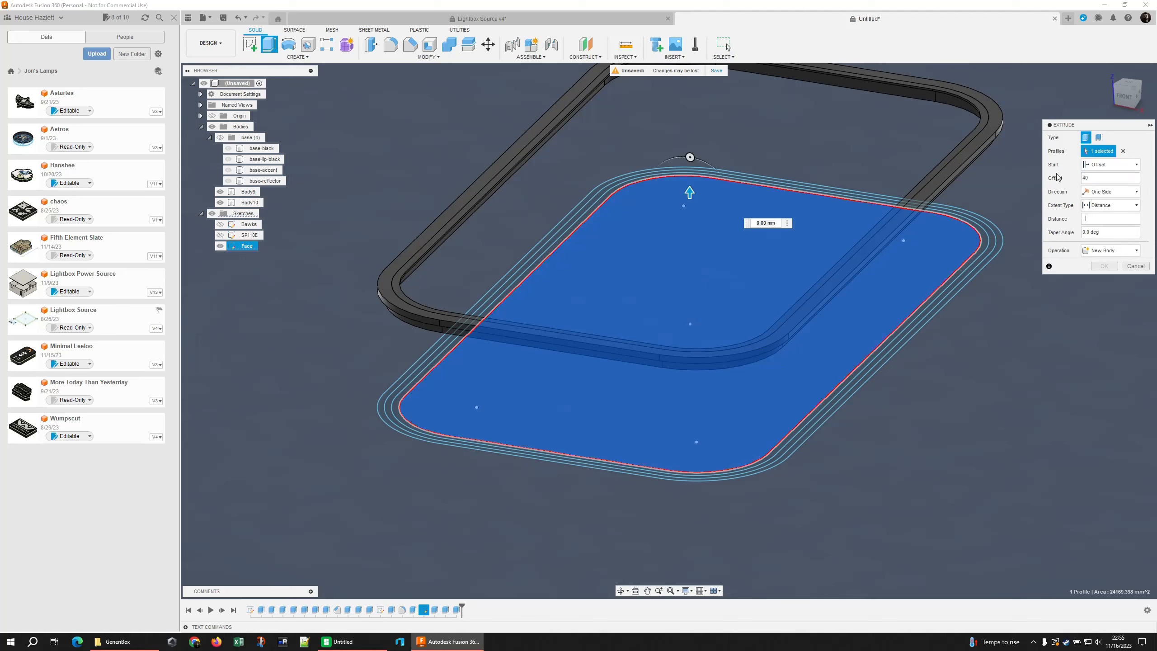
pyautogui.click(1104, 251)
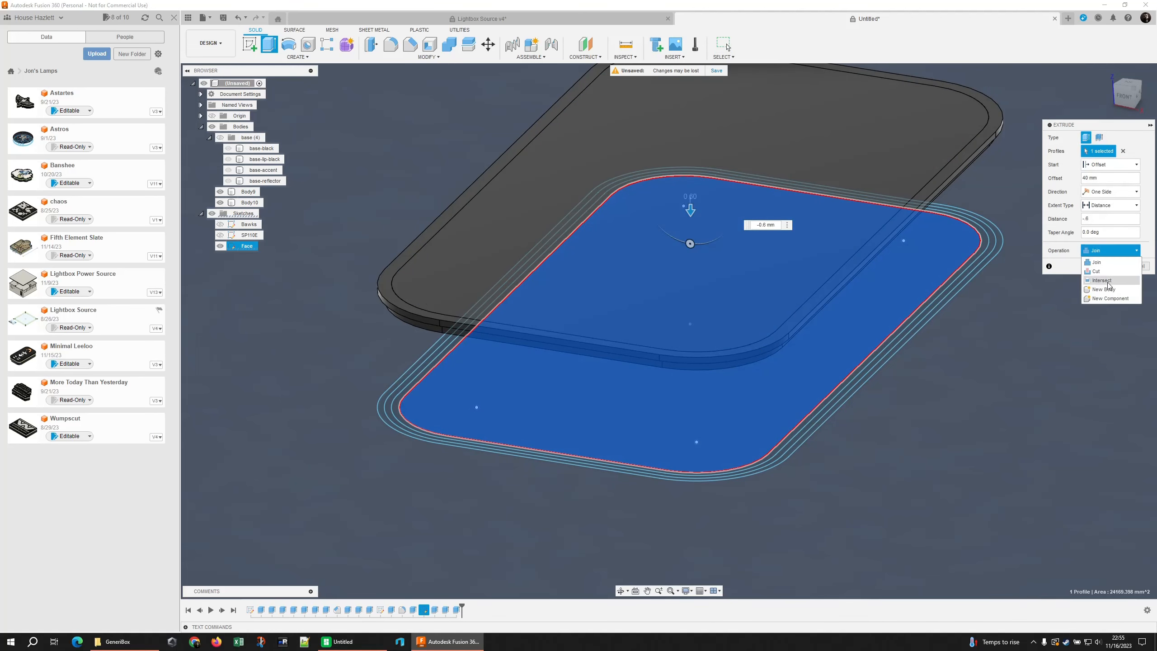
pyautogui.click(1108, 290)
pyautogui.click(1104, 265)
pyautogui.scroll(-3, 934, 271)
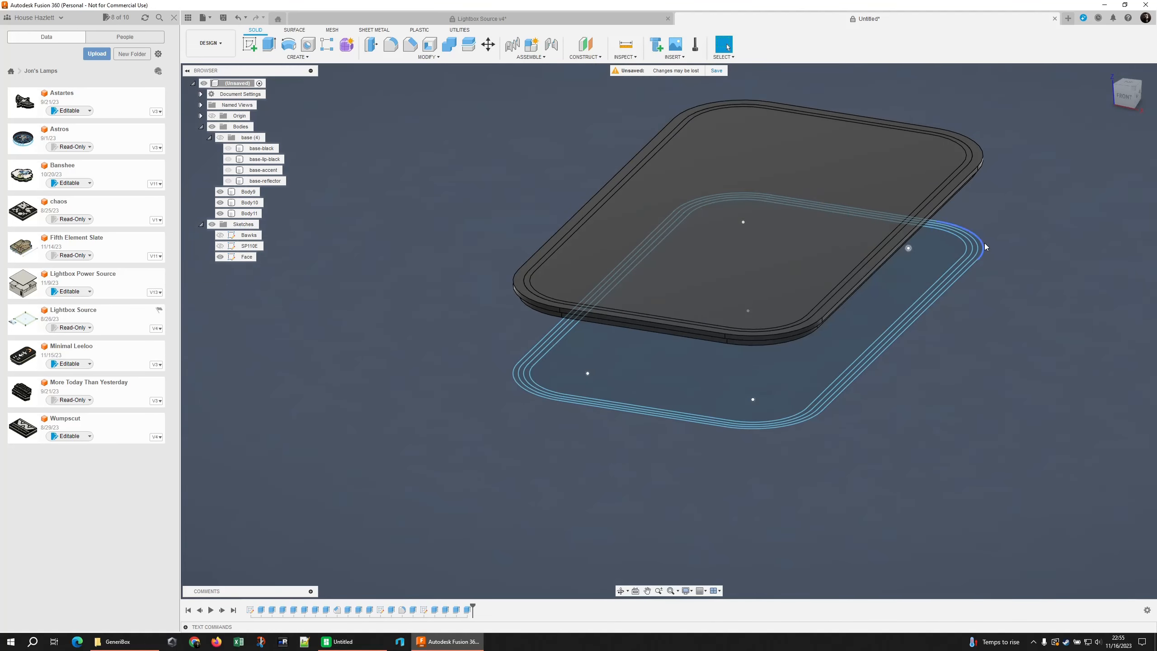
# Apply the white appearance already used in this design to the face's inner ring body.
pyautogui.moveTo(985, 242); pyautogui.dragTo(943, 300, button='middle')
pyautogui.scroll(2, 943, 301)
pyautogui.press('a')
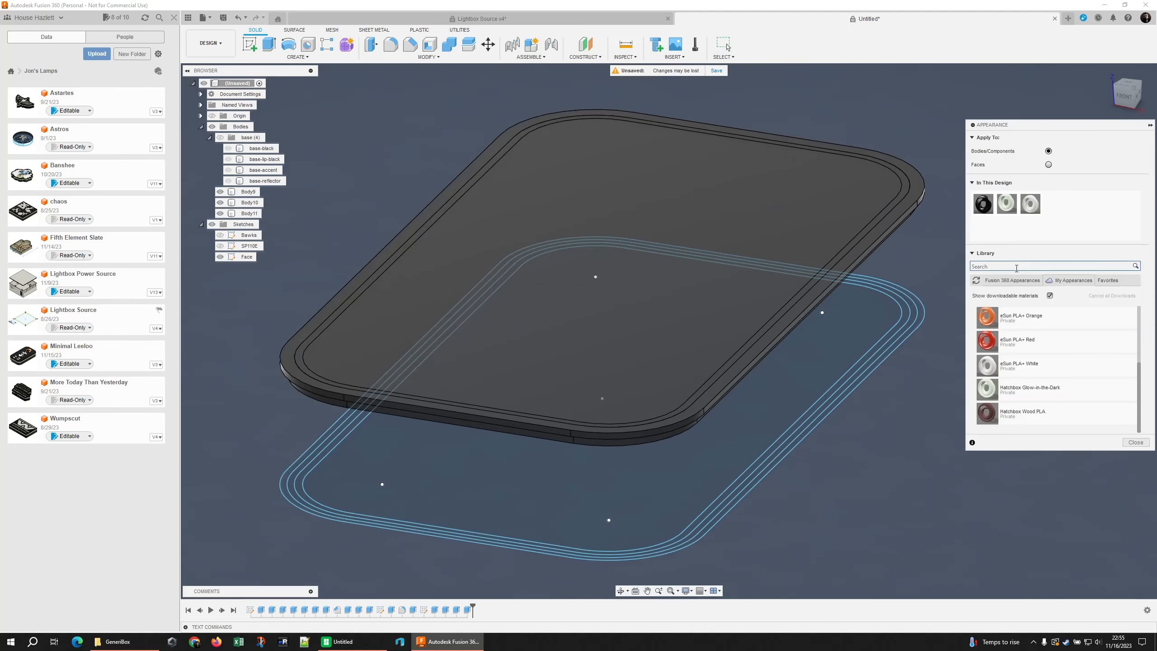
pyautogui.moveTo(1006, 204); pyautogui.dragTo(884, 215)
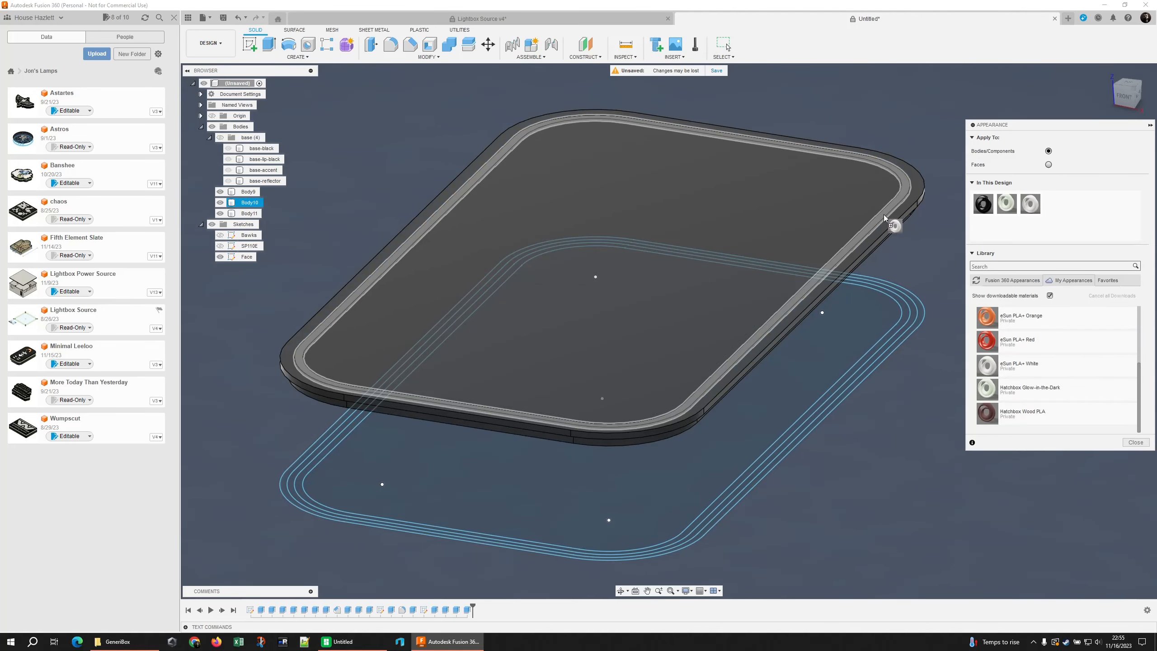
pyautogui.scroll(-2, 925, 260)
pyautogui.keyDown('shift'); pyautogui.moveTo(922, 261); pyautogui.dragTo(925, 324, button='middle'); pyautogui.keyUp('shift')
pyautogui.click(1135, 442)
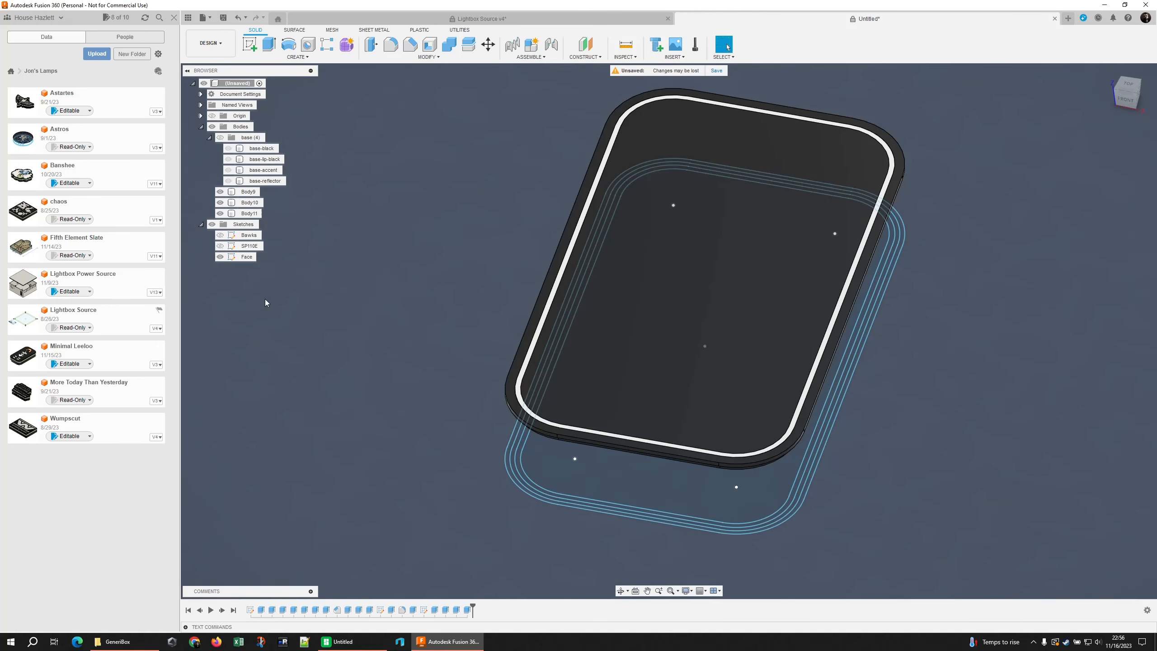
# Close the project file list and hide the Face sketch.
pyautogui.click(174, 17)
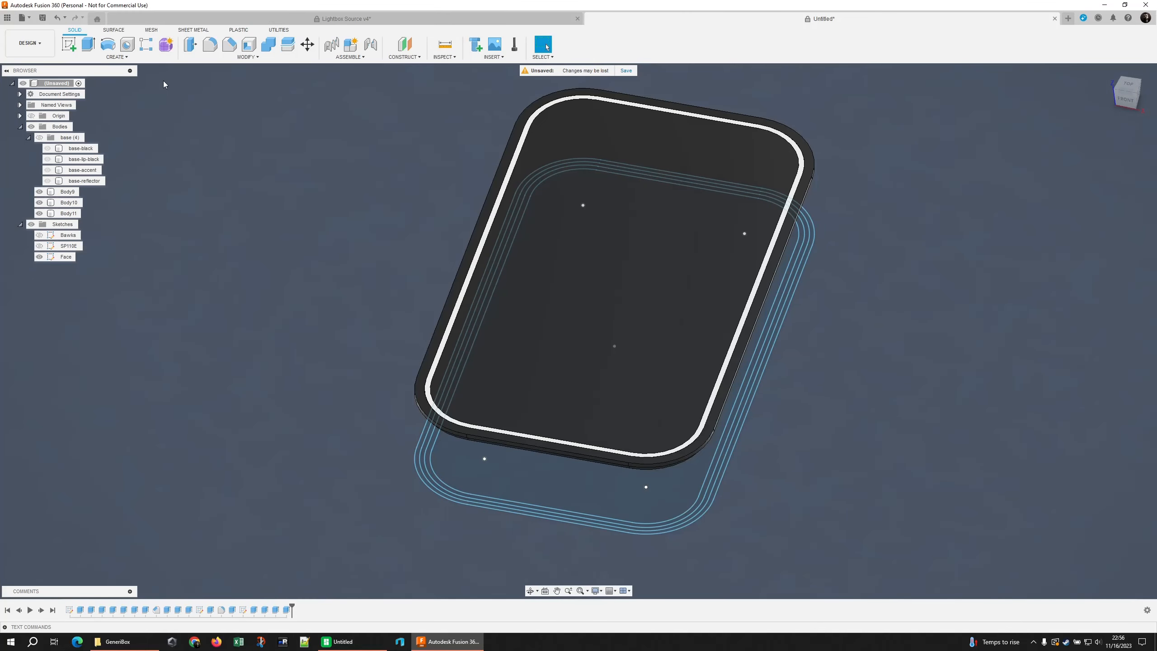
pyautogui.click(39, 256)
pyautogui.moveTo(292, 296)
pyautogui.keyDown('shift'); pyautogui.mouseDown(button='middle')
pyautogui.moveTo(293, 222)
pyautogui.moveTo(356, 223)
pyautogui.moveTo(283, 279)
pyautogui.mouseUp(button='middle'); pyautogui.keyUp('shift')
pyautogui.scroll(3, 358, 286)
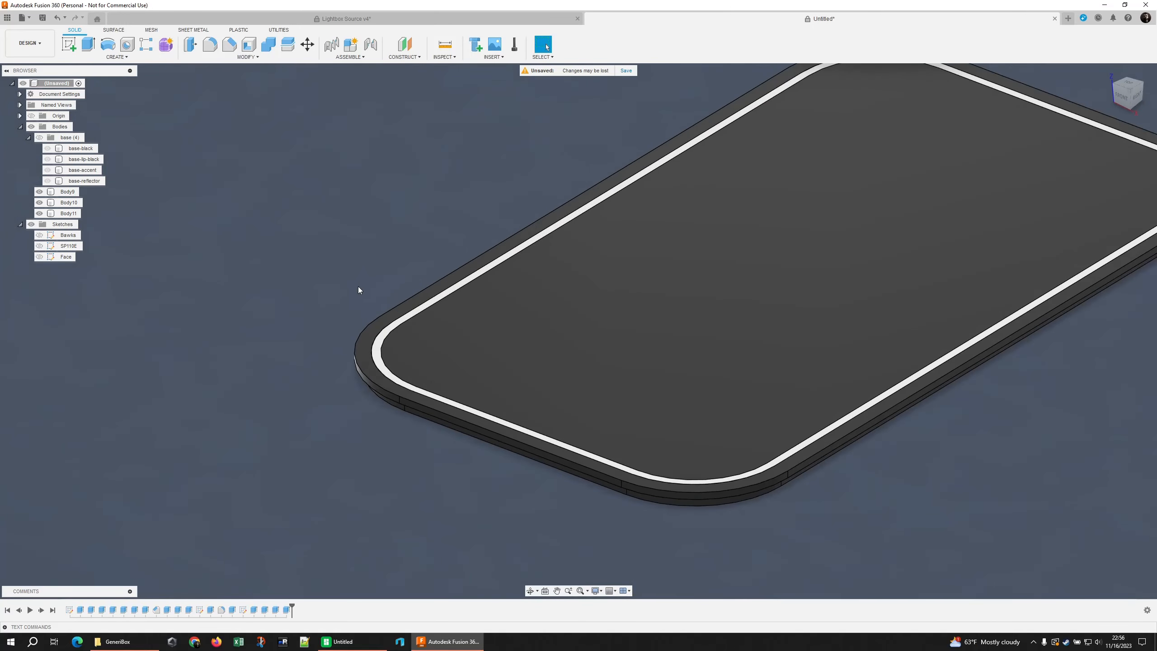
# Chamfer the outer top edge of the face's outer ring body by 1 mm with equal distance.
pyautogui.click(229, 46)
pyautogui.click(354, 340)
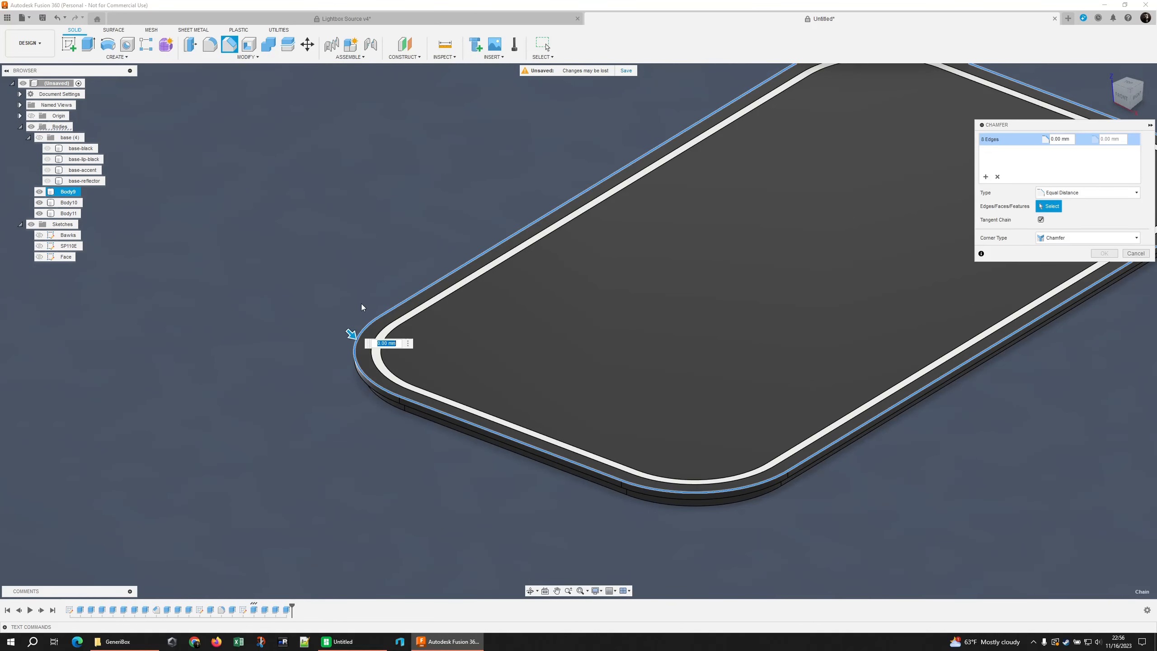
pyautogui.write('1')
pyautogui.press('Return')
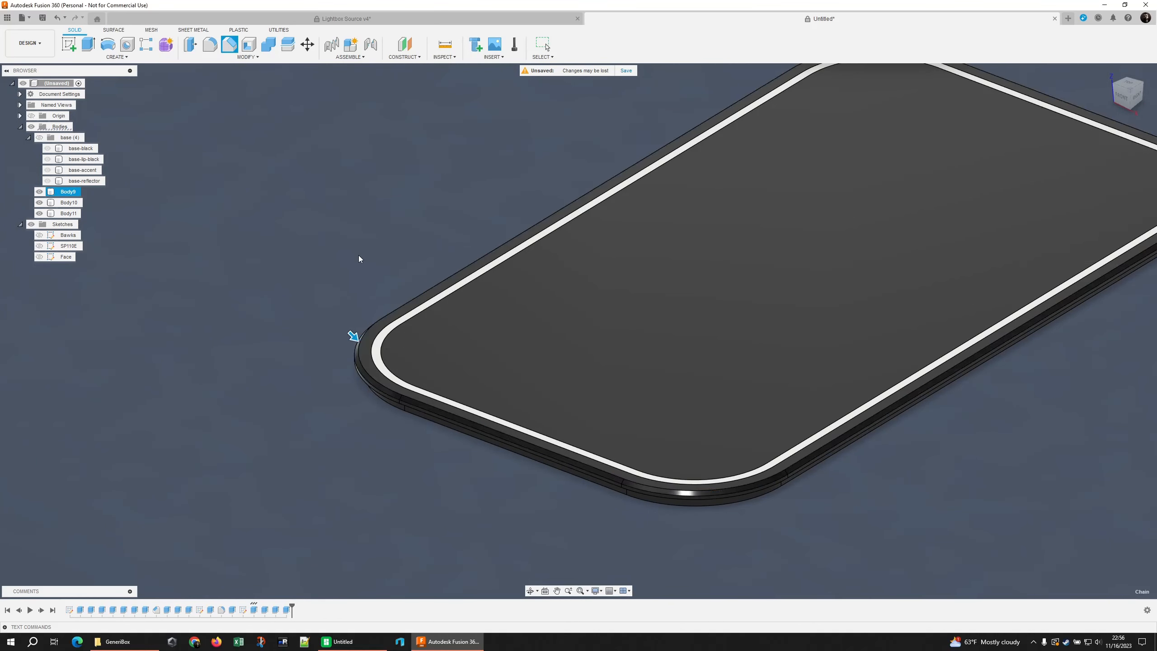
pyautogui.scroll(-3, 357, 256)
pyautogui.keyDown('shift'); pyautogui.moveTo(367, 314); pyautogui.dragTo(127, 217, button='middle'); pyautogui.keyUp('shift')
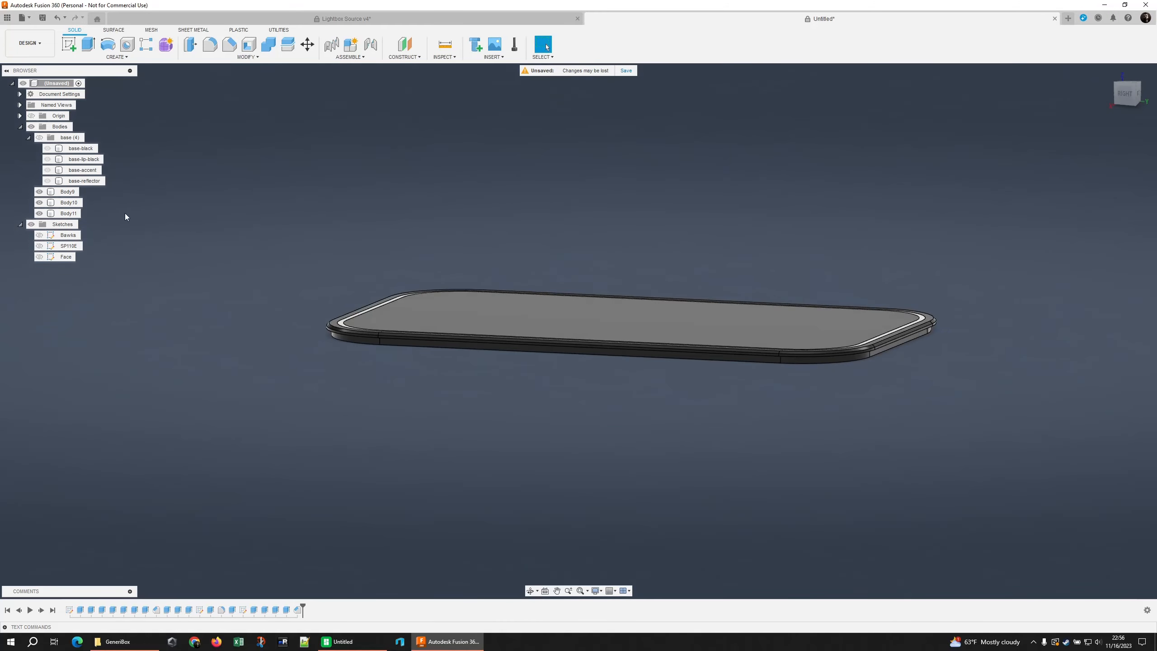
# Show the base body group and examine how the face sits on the base.
pyautogui.click(40, 137)
pyautogui.keyDown('shift'); pyautogui.moveTo(265, 237); pyautogui.dragTo(320, 266, button='middle'); pyautogui.keyUp('shift')
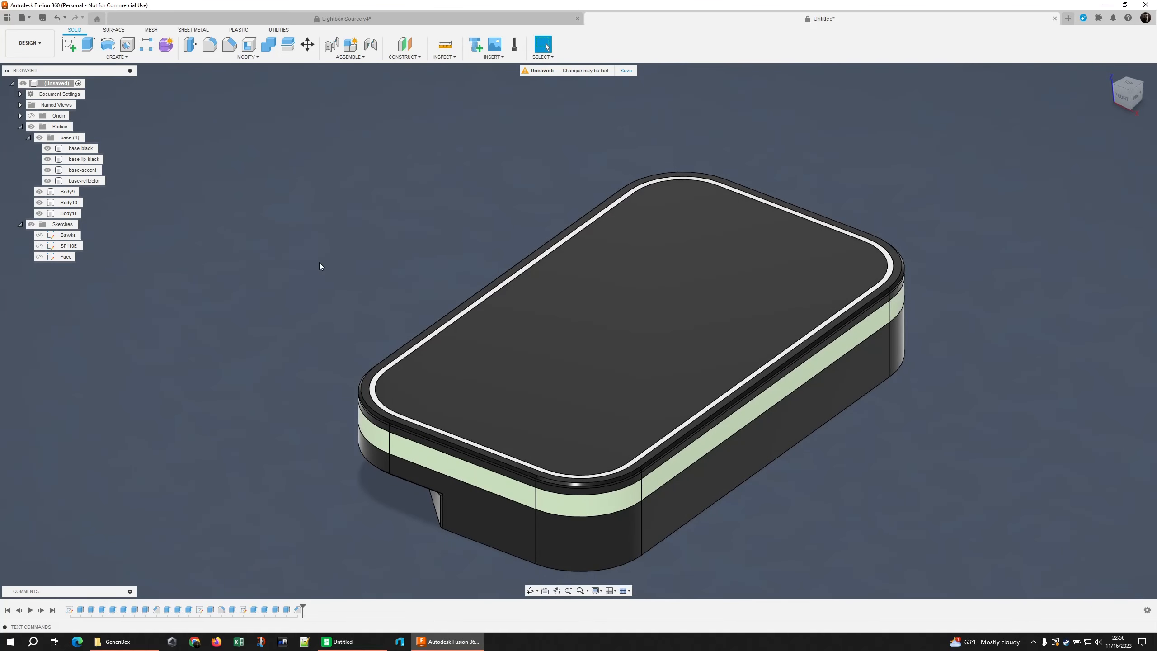
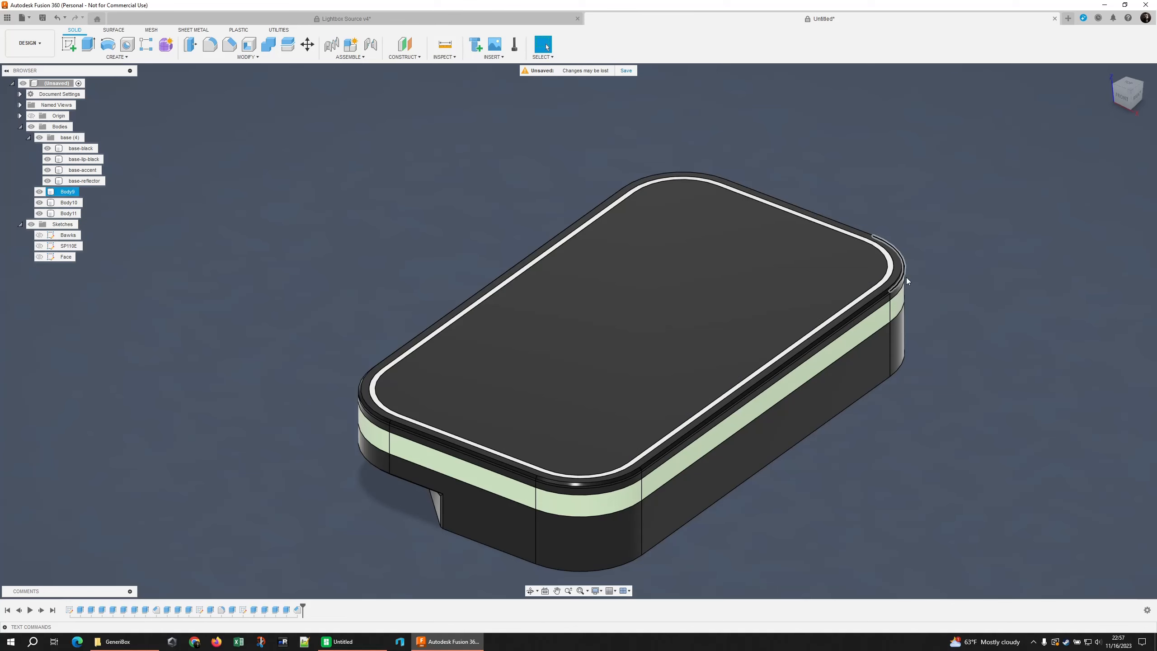
pyautogui.moveTo(967, 309)
pyautogui.keyDown('shift'); pyautogui.mouseDown(button='middle')
pyautogui.moveTo(911, 277)
pyautogui.moveTo(893, 286)
pyautogui.moveTo(970, 311)
pyautogui.mouseUp(button='middle'); pyautogui.keyUp('shift')
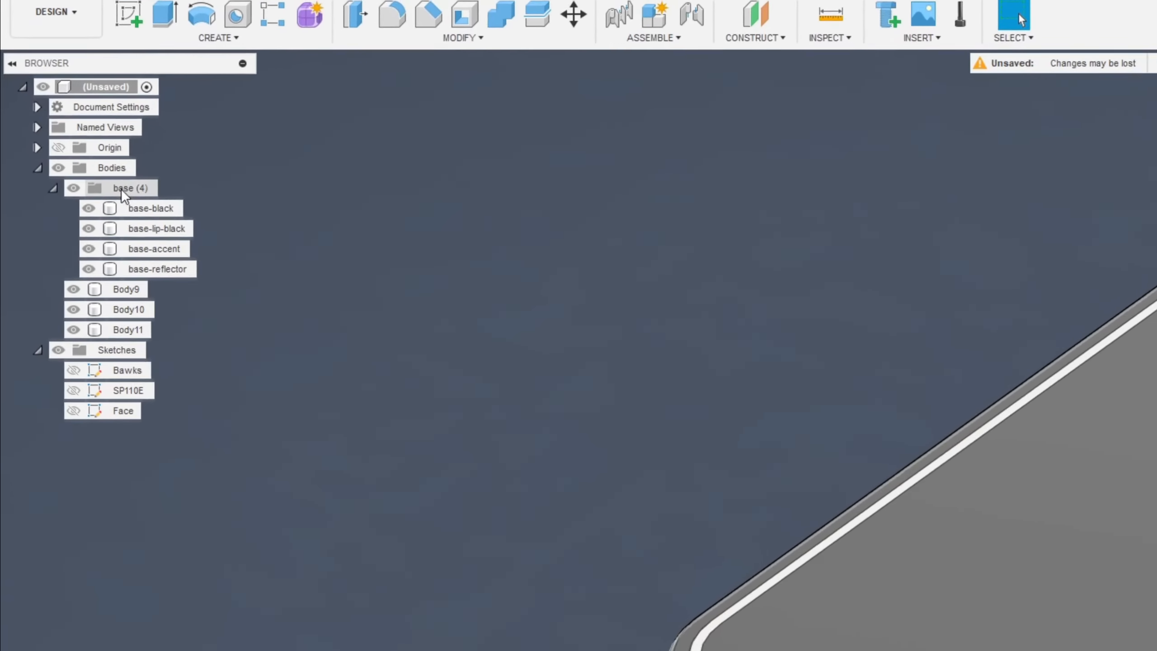
# Create a new body group beside the base group and name it face.
pyautogui.rightClick(139, 189)
pyautogui.click(182, 219)
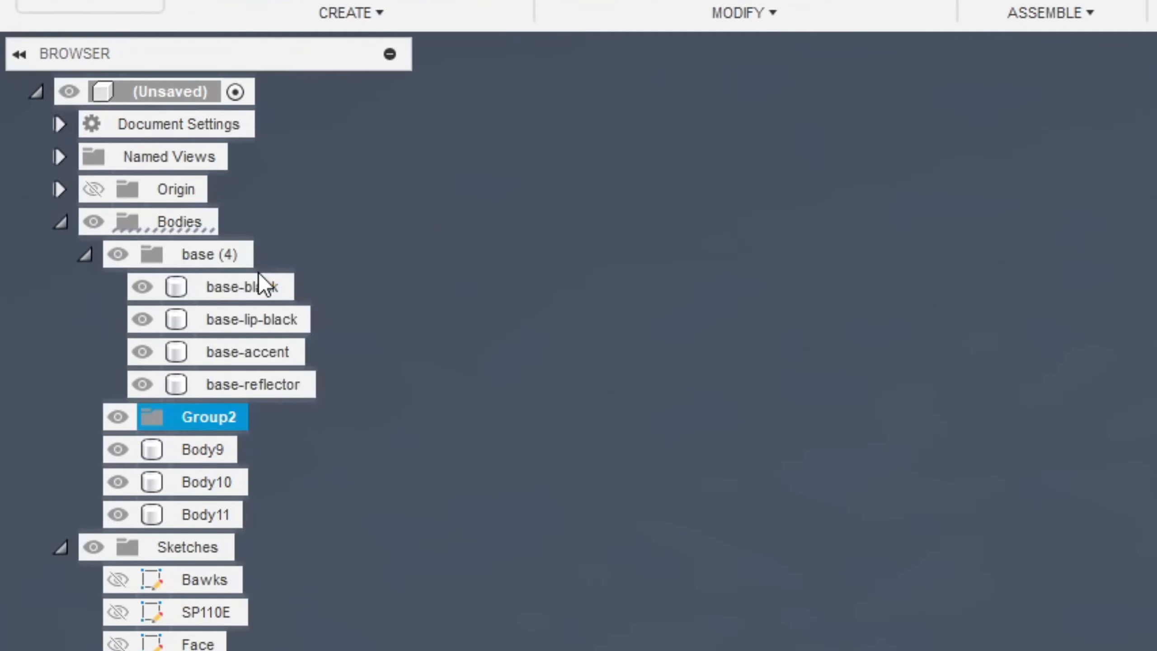
pyautogui.click(230, 420)
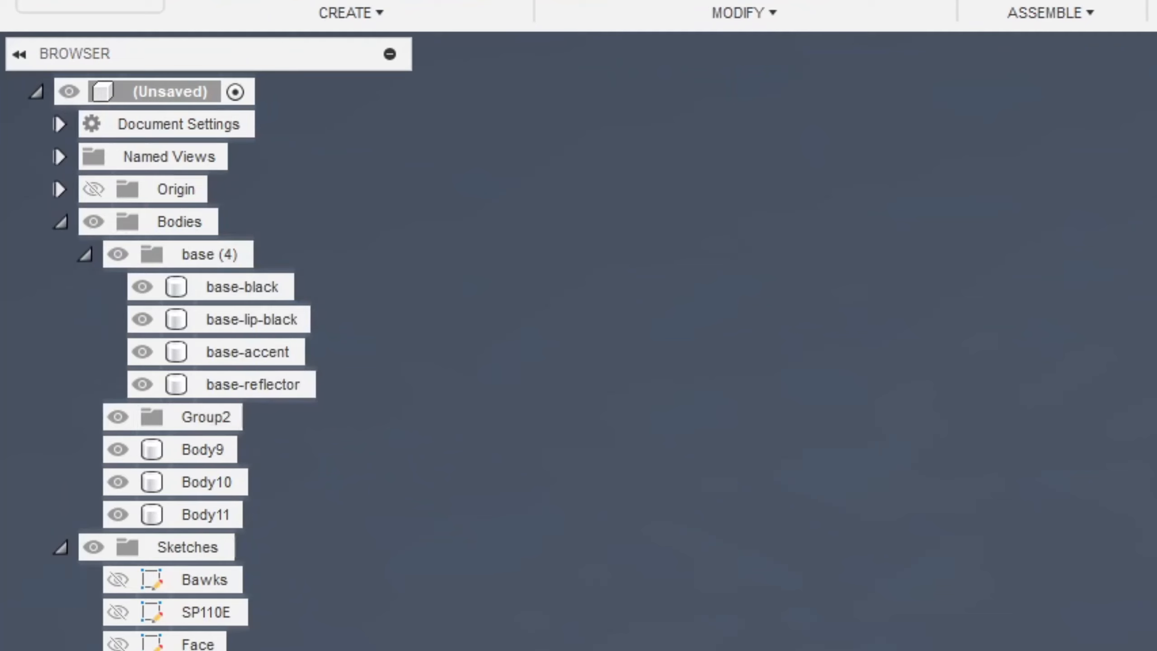
pyautogui.doubleClick(236, 419)
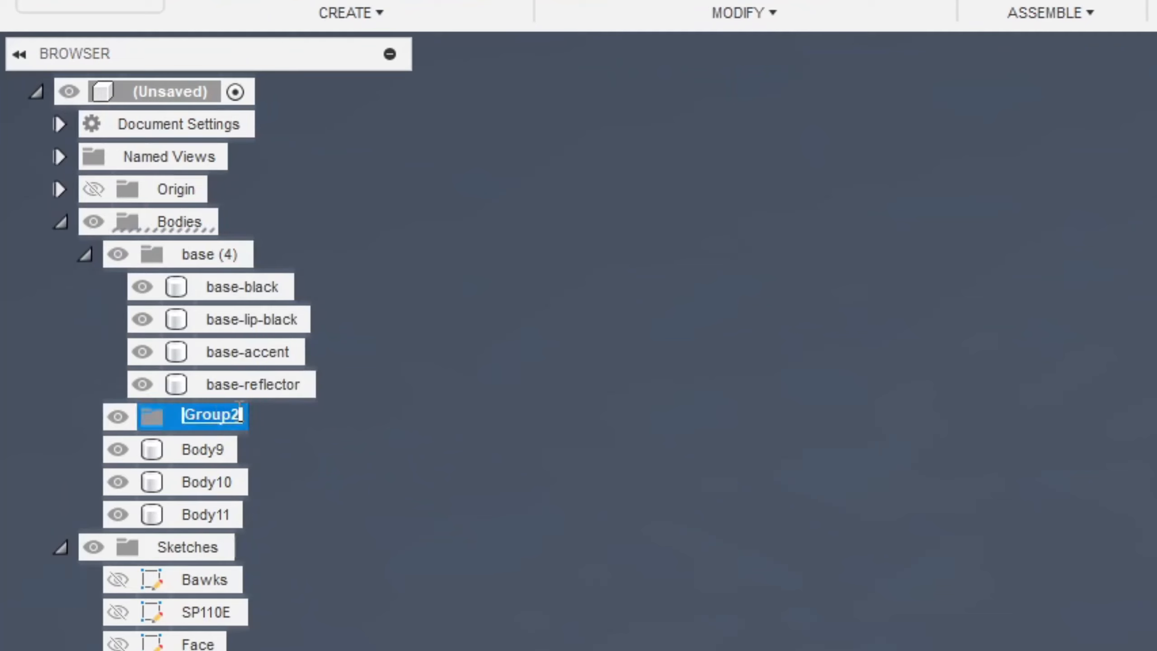
pyautogui.write('face')
pyautogui.press('Return')
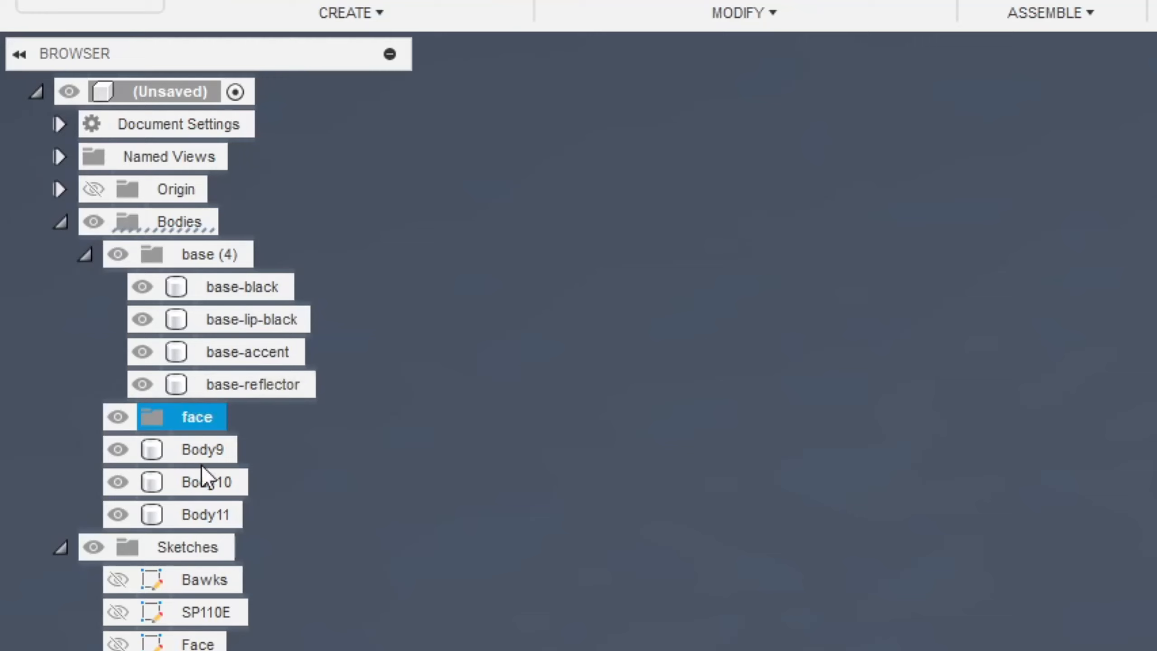
# Rename the outer ring body as face-lip-black and the white ring body as face-accent.
pyautogui.click(205, 451)
pyautogui.doubleClick(206, 453)
pyautogui.write('fac')
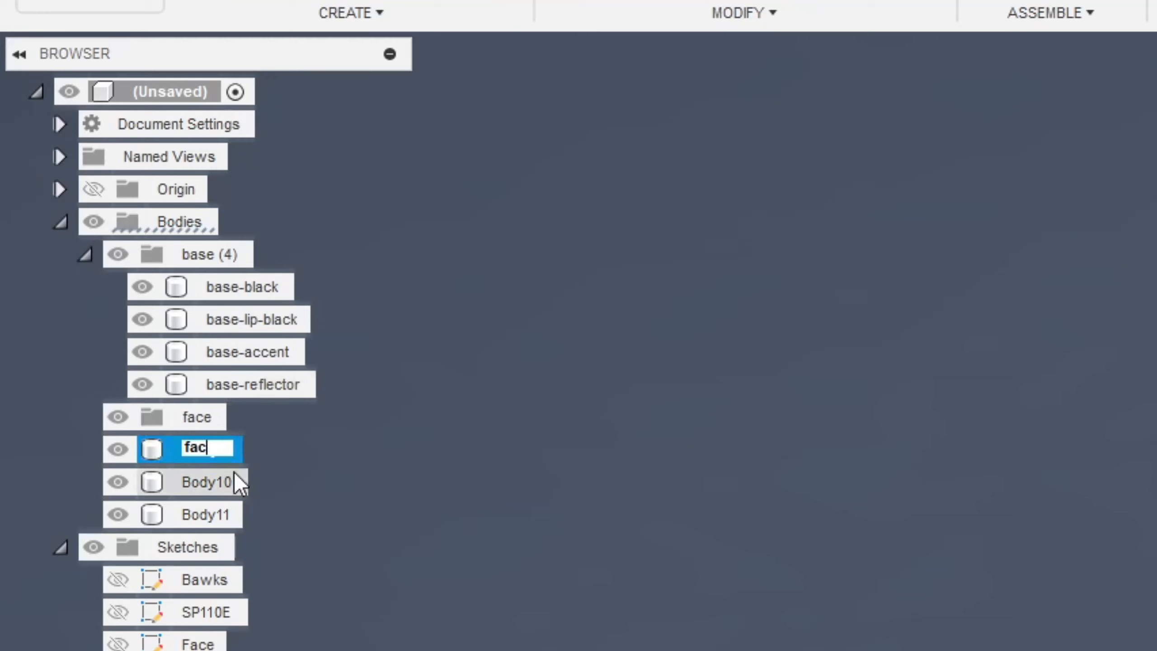
pyautogui.write('e-lip-black')
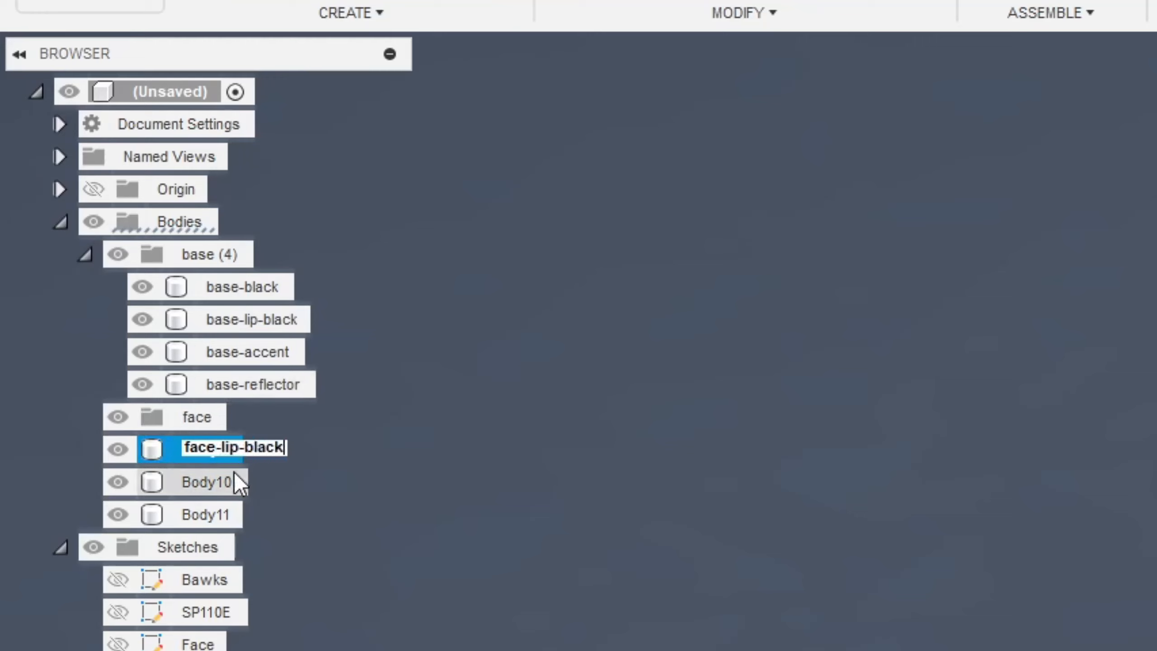
pyautogui.press('Return')
pyautogui.click(198, 481)
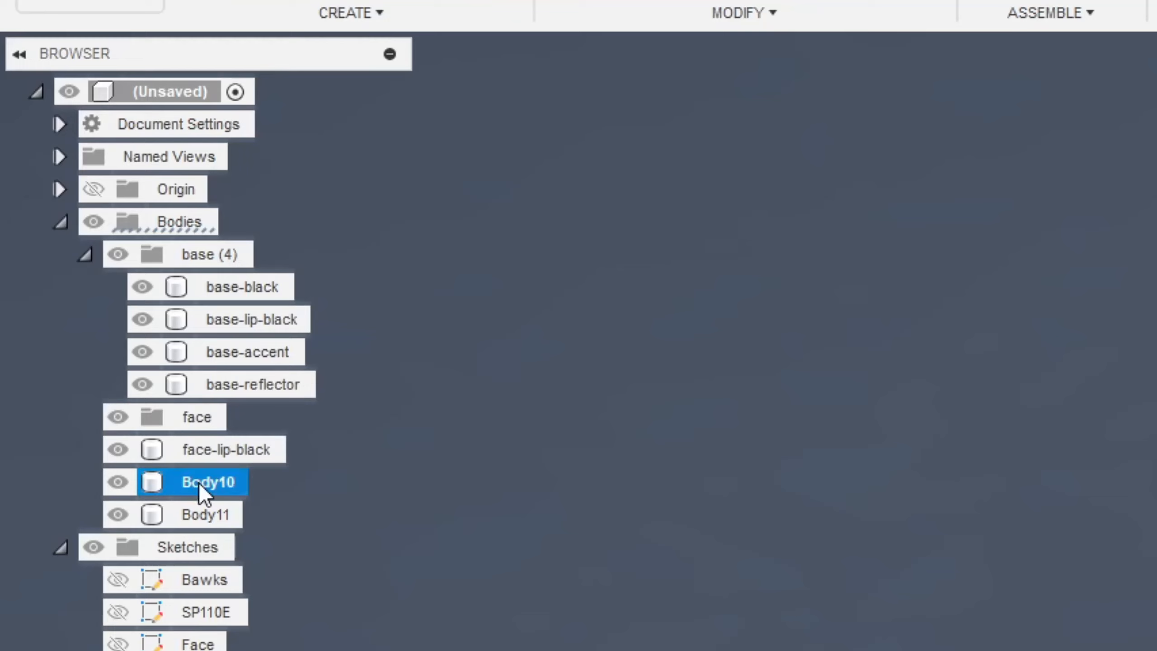
pyautogui.doubleClick(233, 483)
pyautogui.write('face-accent')
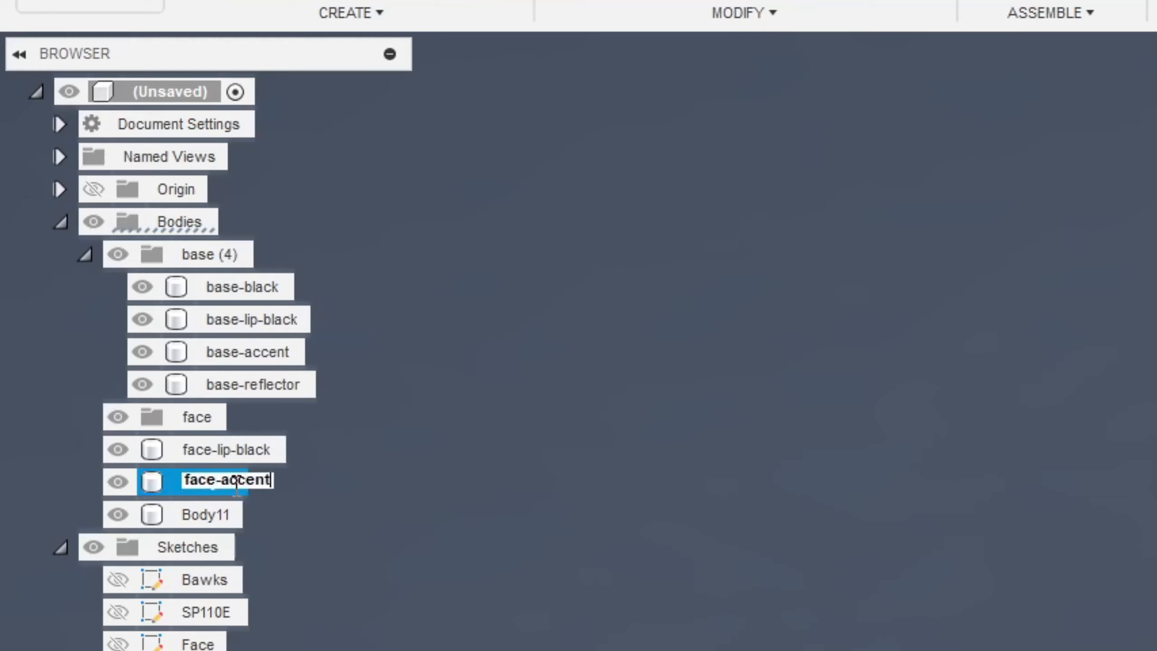
pyautogui.press('Return')
# Rename the face's central panel body as face-art.
pyautogui.click(213, 511)
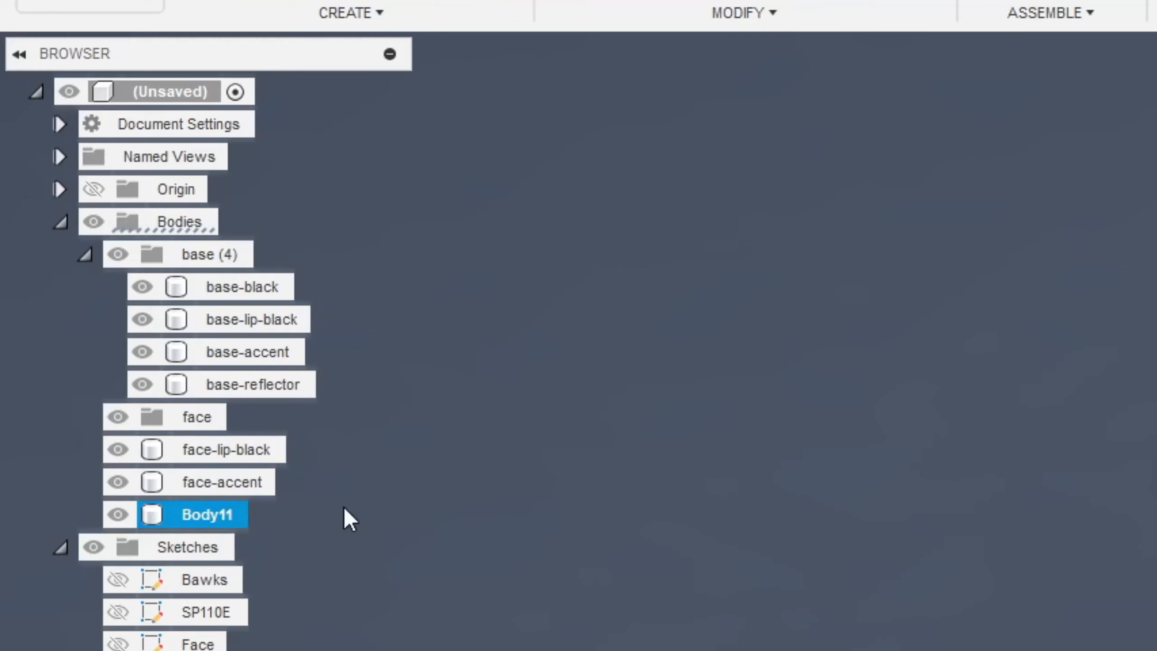
pyautogui.doubleClick(226, 501)
pyautogui.write('face')
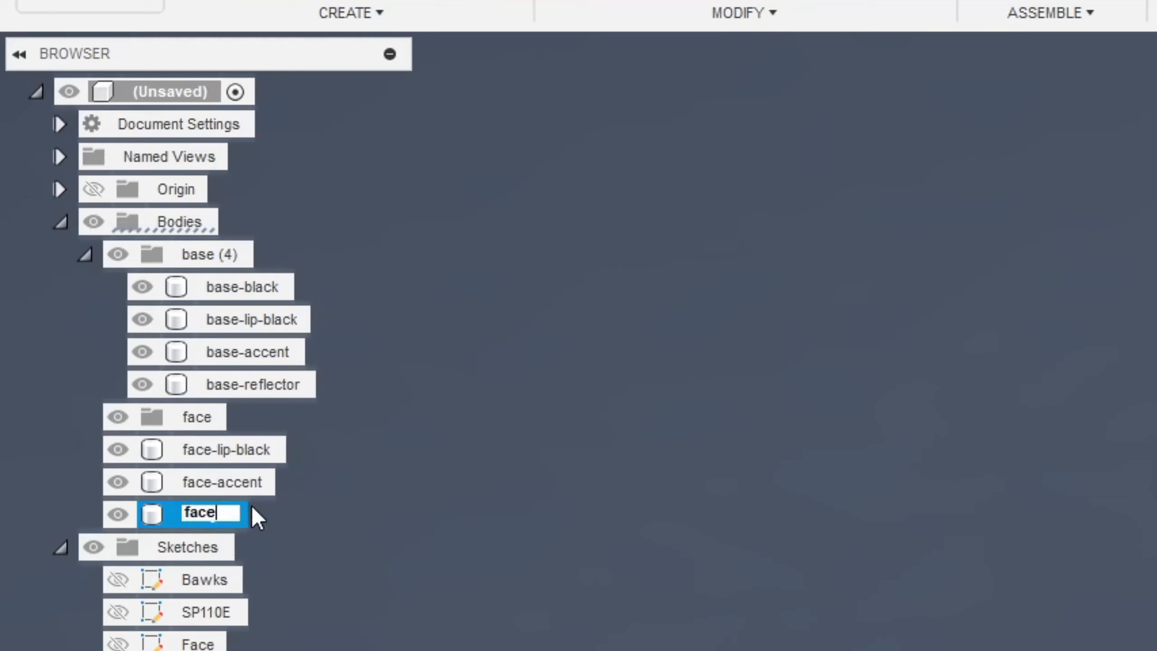
pyautogui.write('-d')
pyautogui.press('BackSpace')
pyautogui.write('art')
pyautogui.press('Return')
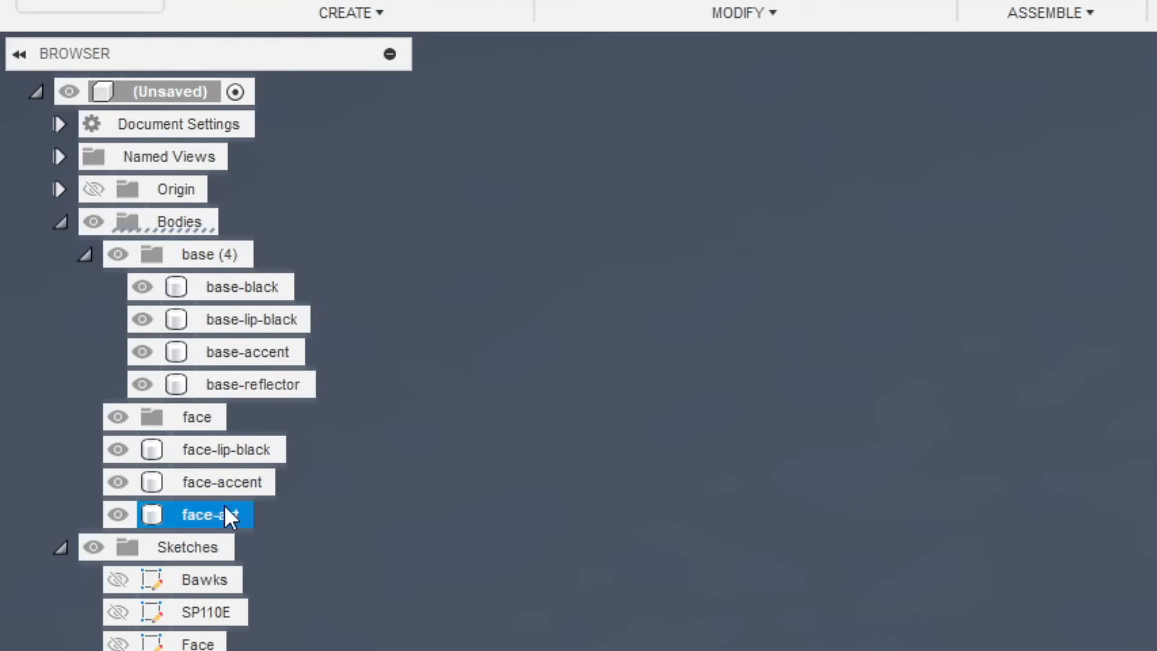
# Move face-lip-black, face-accent and face-art into the face group and expand the group.
pyautogui.keyDown('shift'); pyautogui.click(244, 460); pyautogui.keyUp('shift')
pyautogui.moveTo(233, 460); pyautogui.dragTo(196, 417)
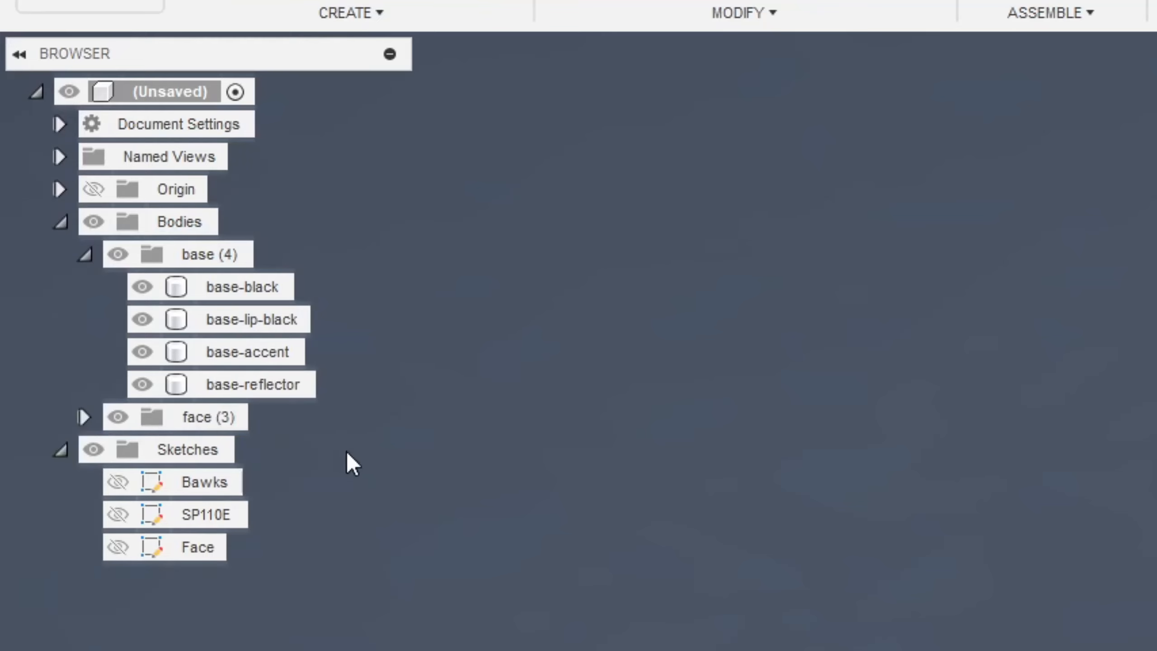
pyautogui.click(80, 404)
# Highlight the face-art body and examine it on the assembled lamp, then clear the selection.
pyautogui.click(173, 403)
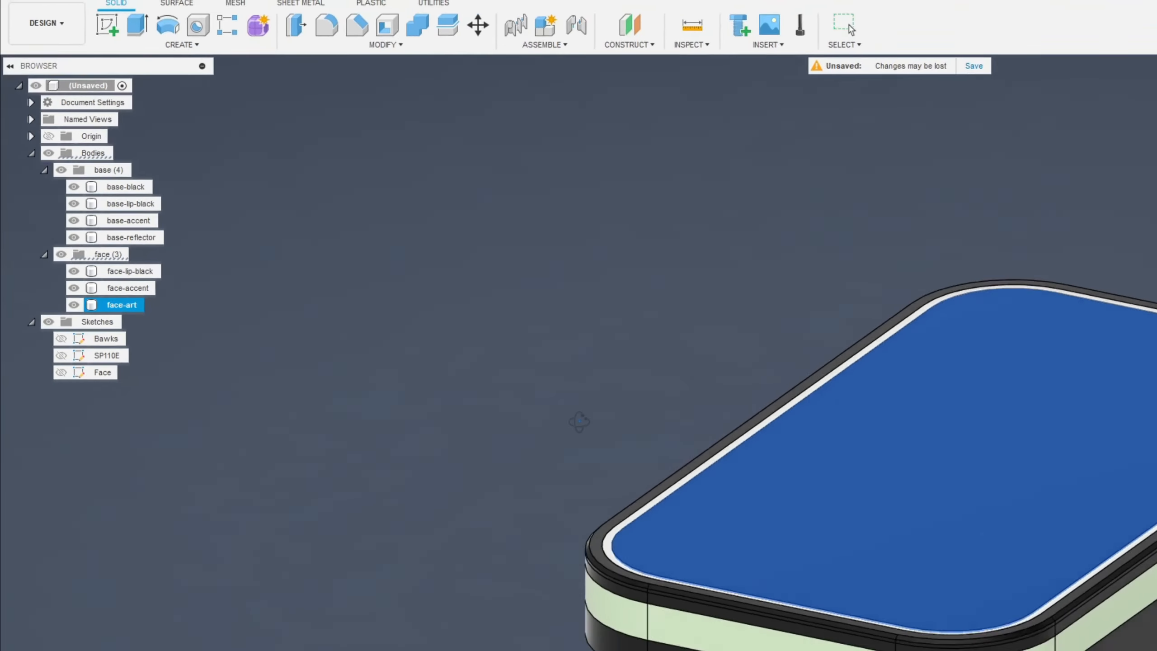
pyautogui.keyDown('shift'); pyautogui.moveTo(579, 422); pyautogui.dragTo(586, 426, button='middle'); pyautogui.keyUp('shift')
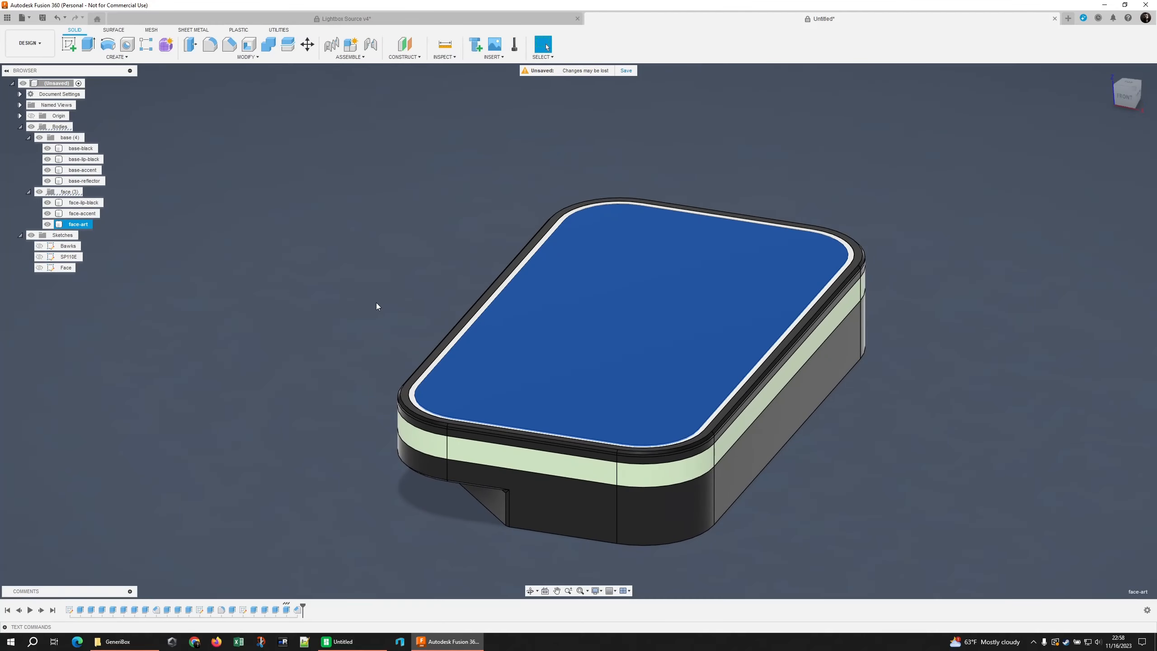
pyautogui.keyDown('shift'); pyautogui.moveTo(384, 323); pyautogui.dragTo(315, 289, button='middle'); pyautogui.keyUp('shift')
pyautogui.click(349, 284)
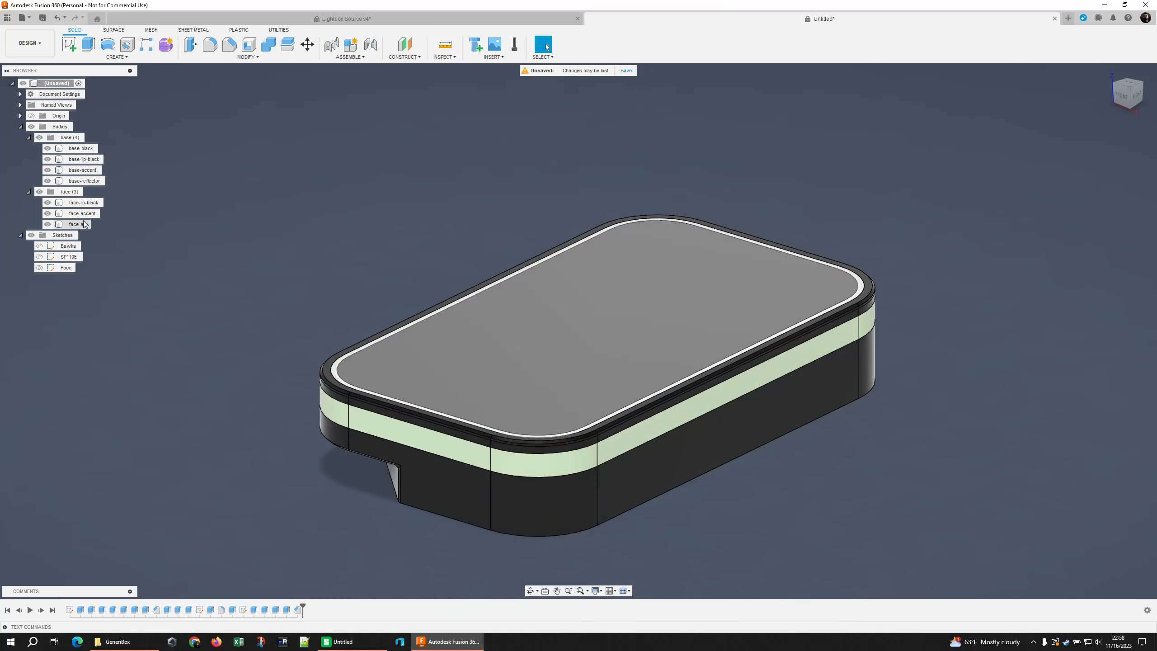
# Hide the base body group and start a sketch on the long, recessed lower side wall of face-lip-black.
pyautogui.click(40, 137)
pyautogui.keyDown('shift'); pyautogui.moveTo(237, 296); pyautogui.dragTo(409, 287, button='middle'); pyautogui.keyUp('shift')
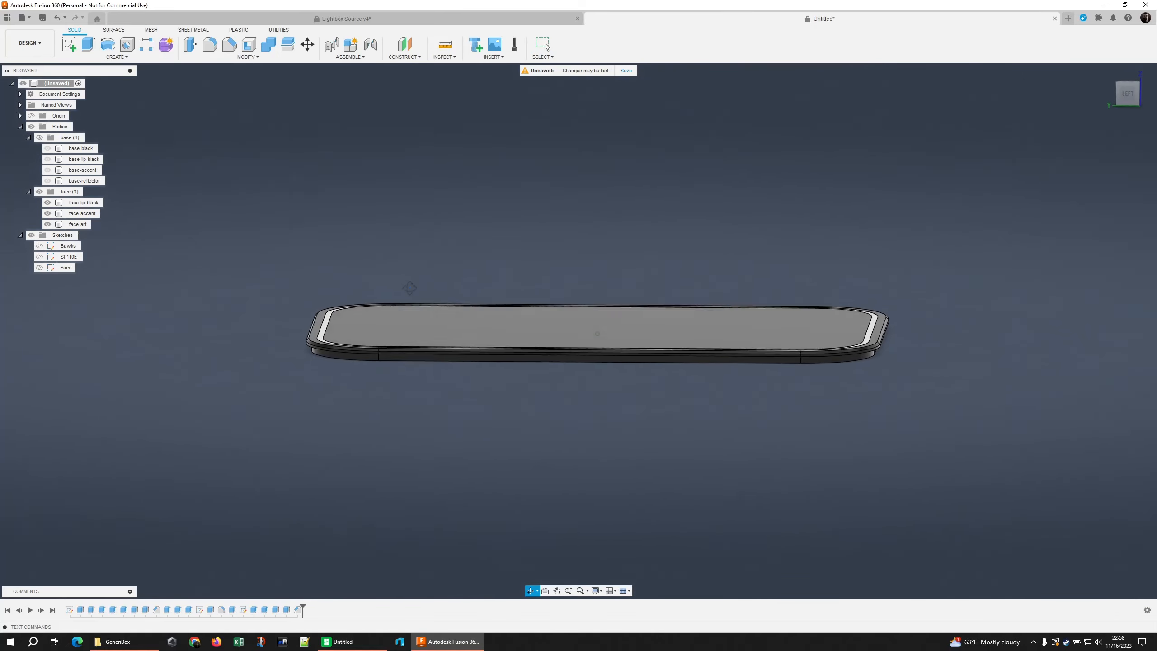
pyautogui.scroll(5, 564, 325)
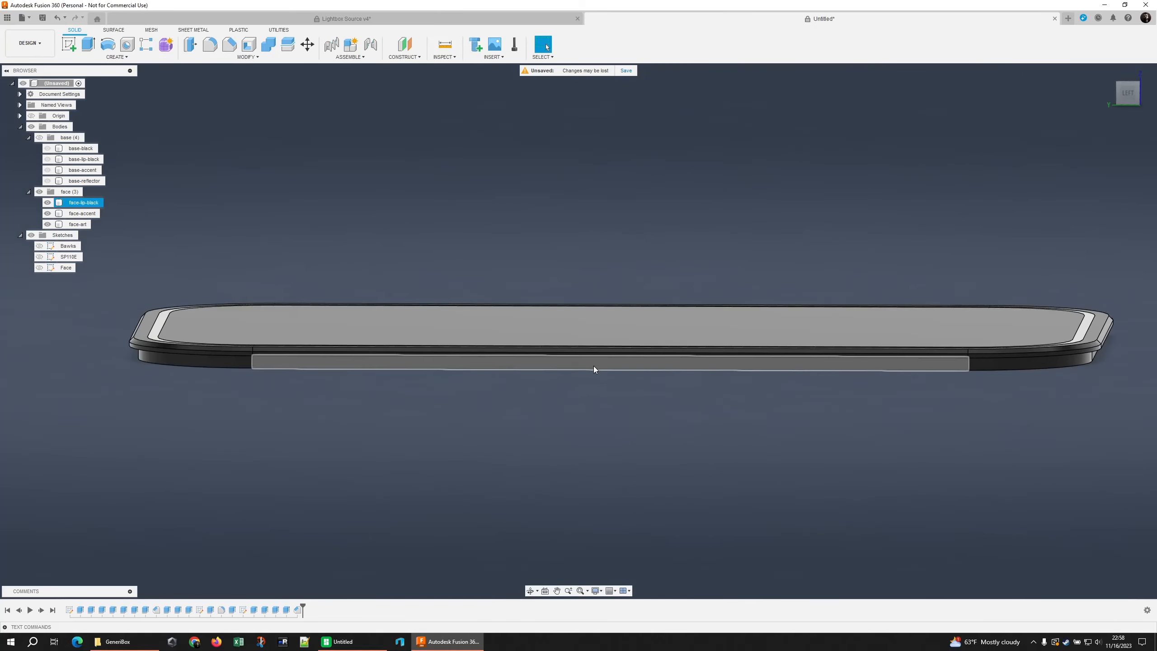
pyautogui.click(593, 368)
pyautogui.scroll(5, 606, 406)
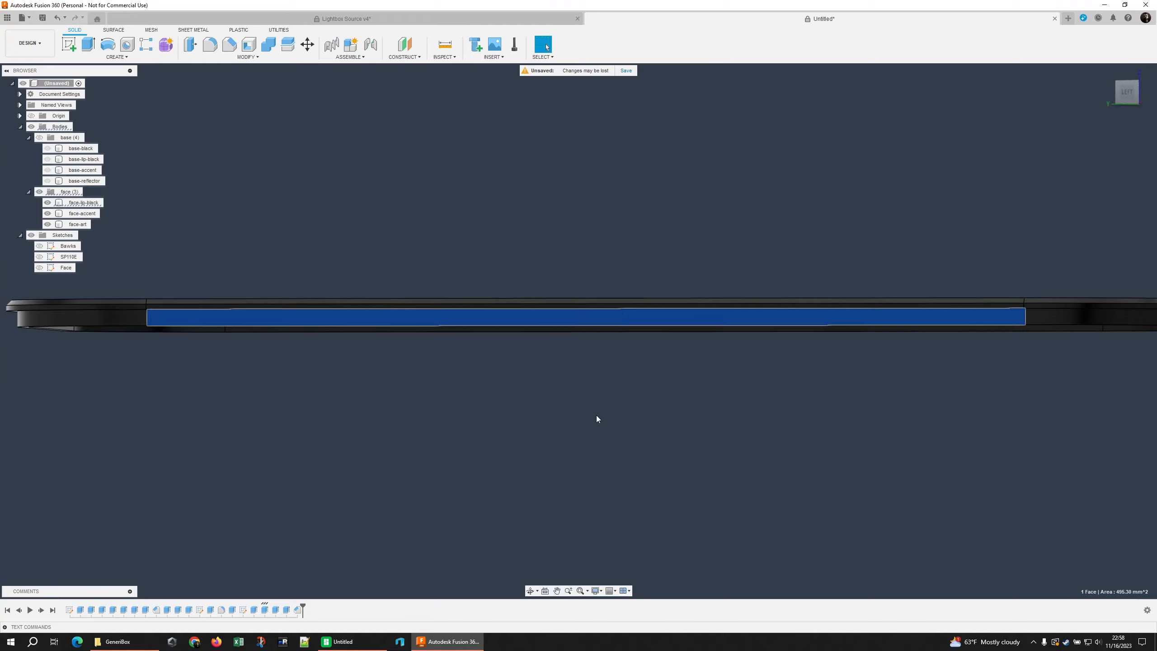
pyautogui.rightClick(640, 318)
pyautogui.click(670, 366)
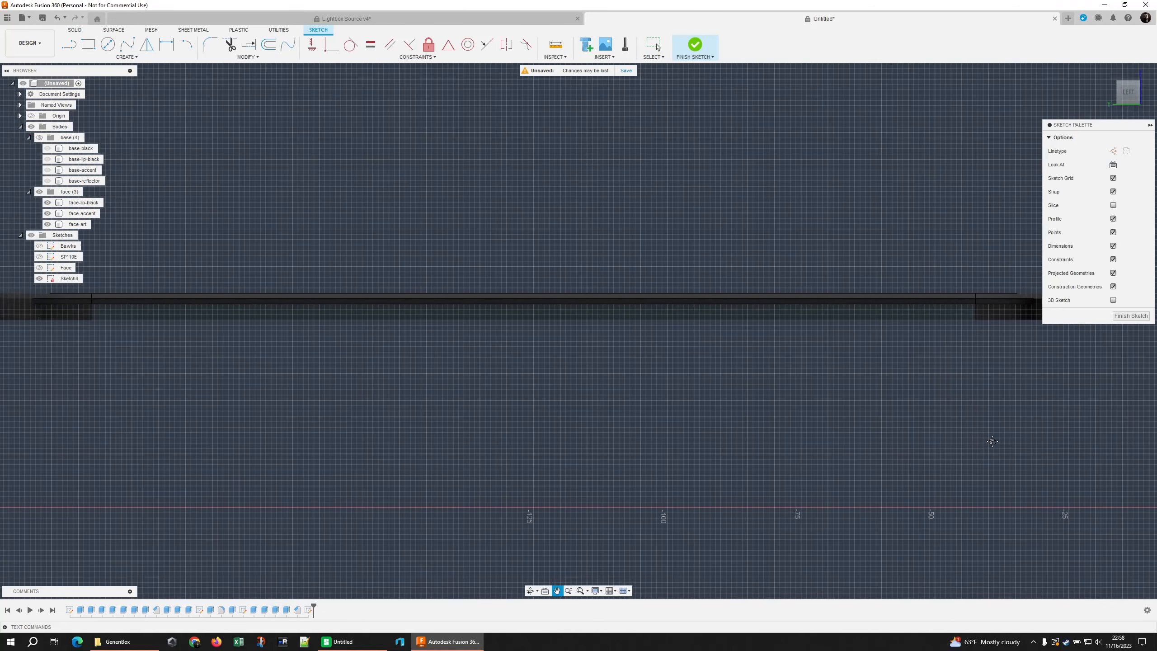
pyautogui.scroll(-1, 992, 441)
pyautogui.moveTo(879, 428); pyautogui.dragTo(873, 429, button='middle')
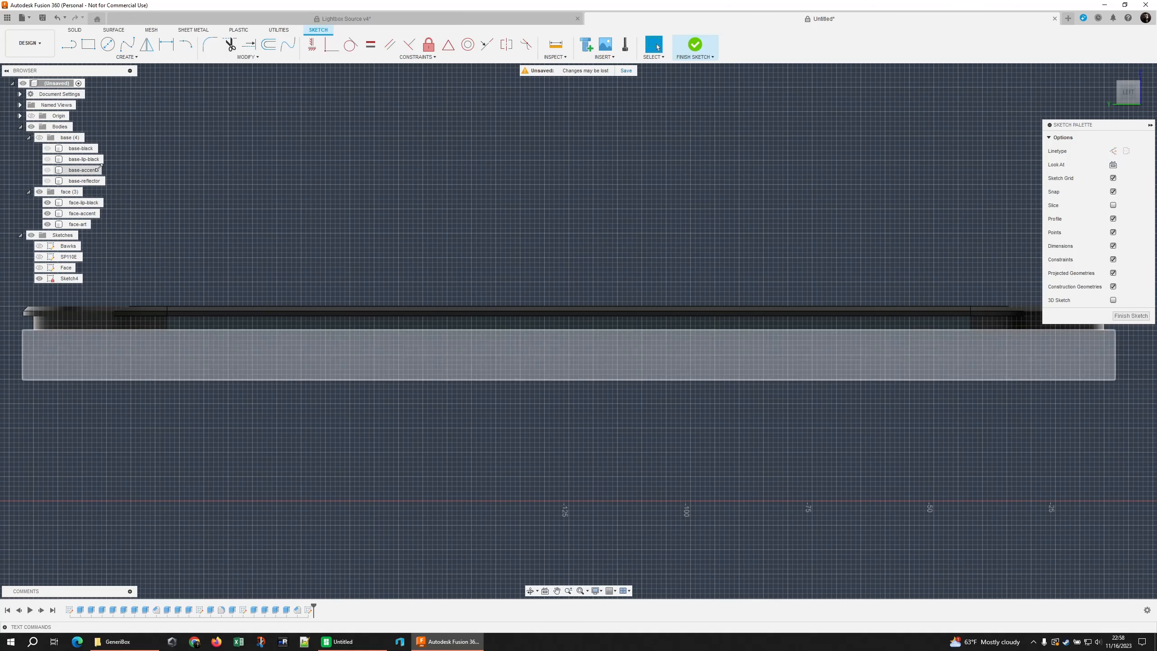
# Draw a 1 mm vertical line upward from the midpoint of the side wall's lower edge.
pyautogui.click(69, 45)
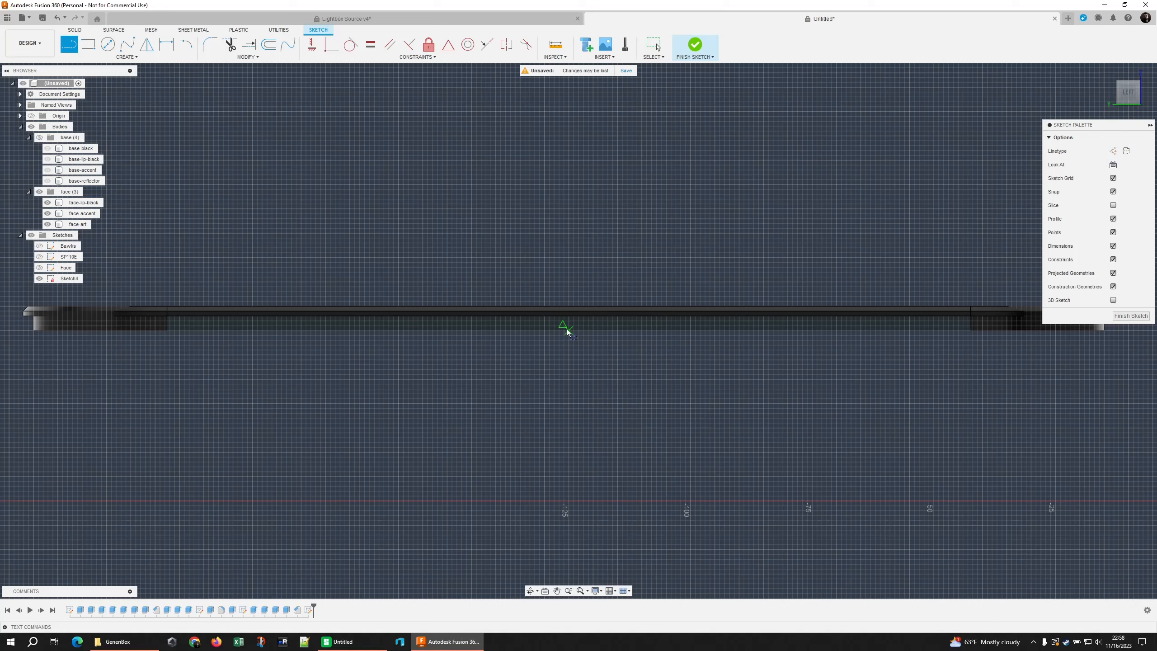
pyautogui.scroll(5, 570, 334)
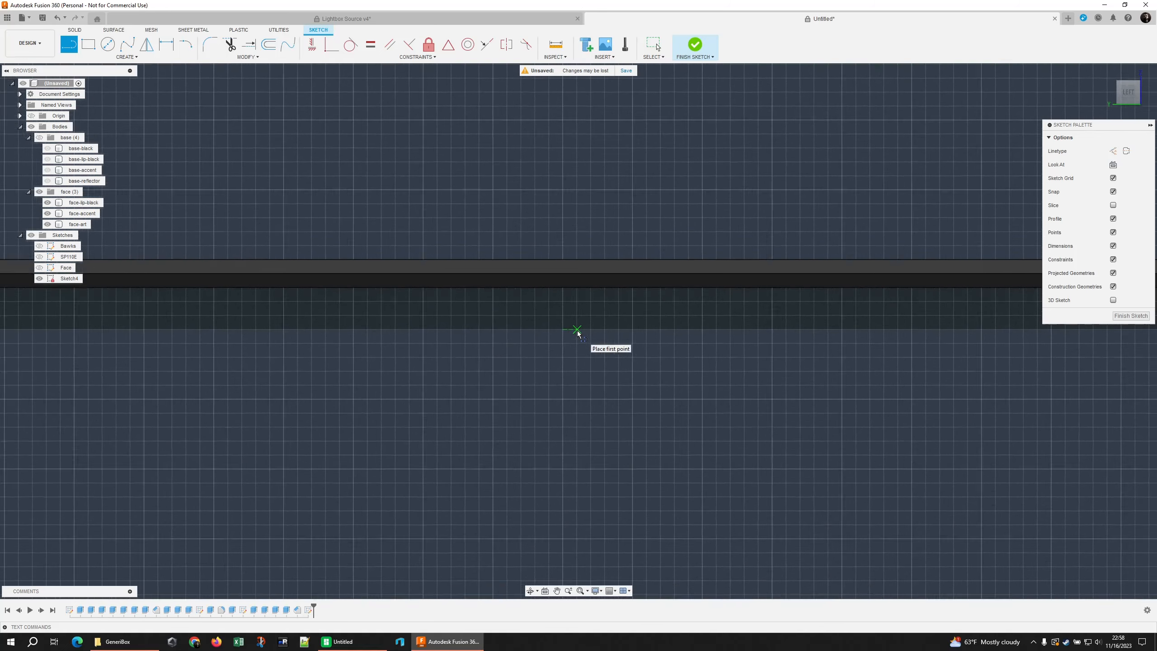
pyautogui.click(559, 328)
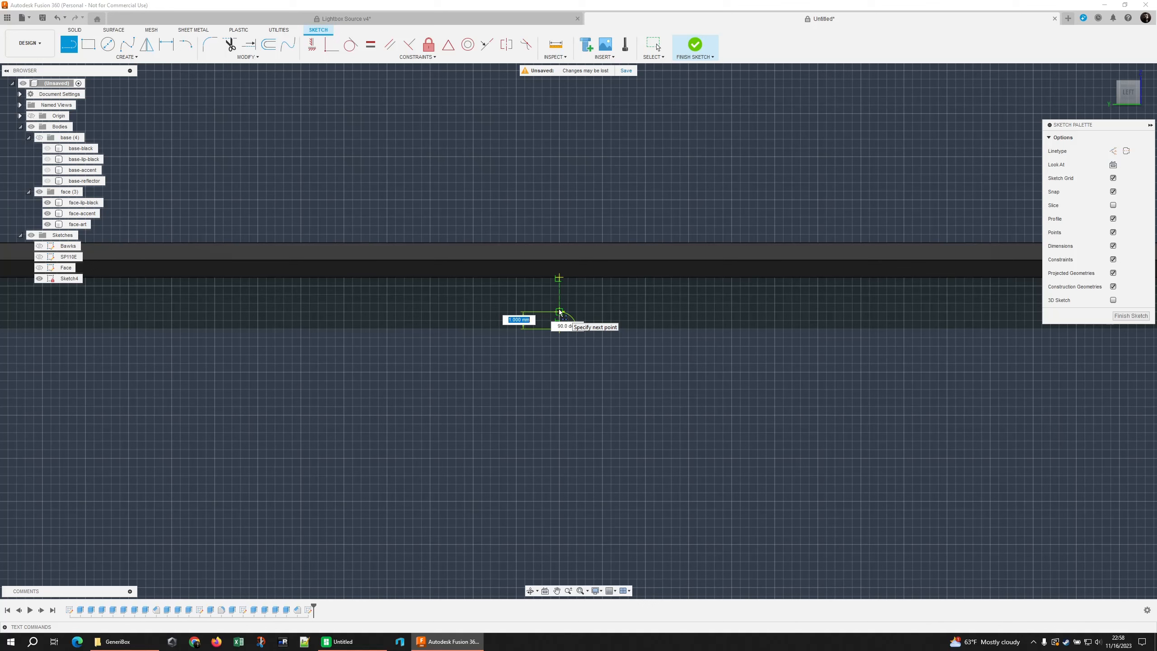
pyautogui.click(559, 311)
pyautogui.rightClick(566, 354)
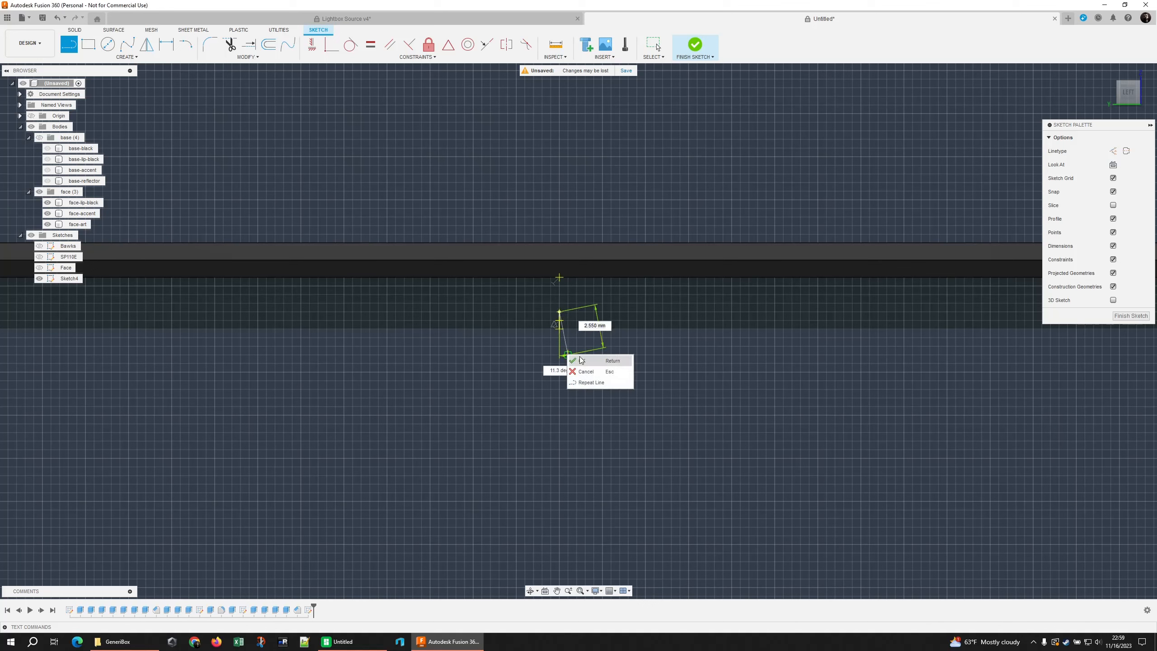
pyautogui.click(572, 360)
# Delete the short vertical line, keeping its upper endpoint as a reference point.
pyautogui.click(126, 56)
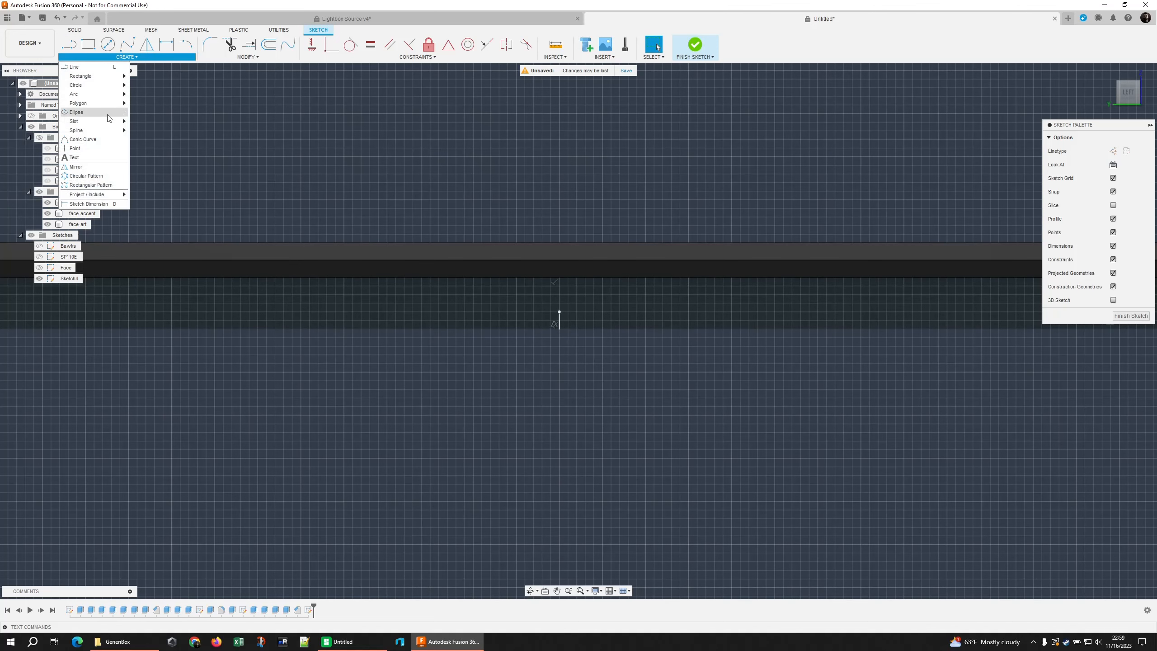
pyautogui.press('l')
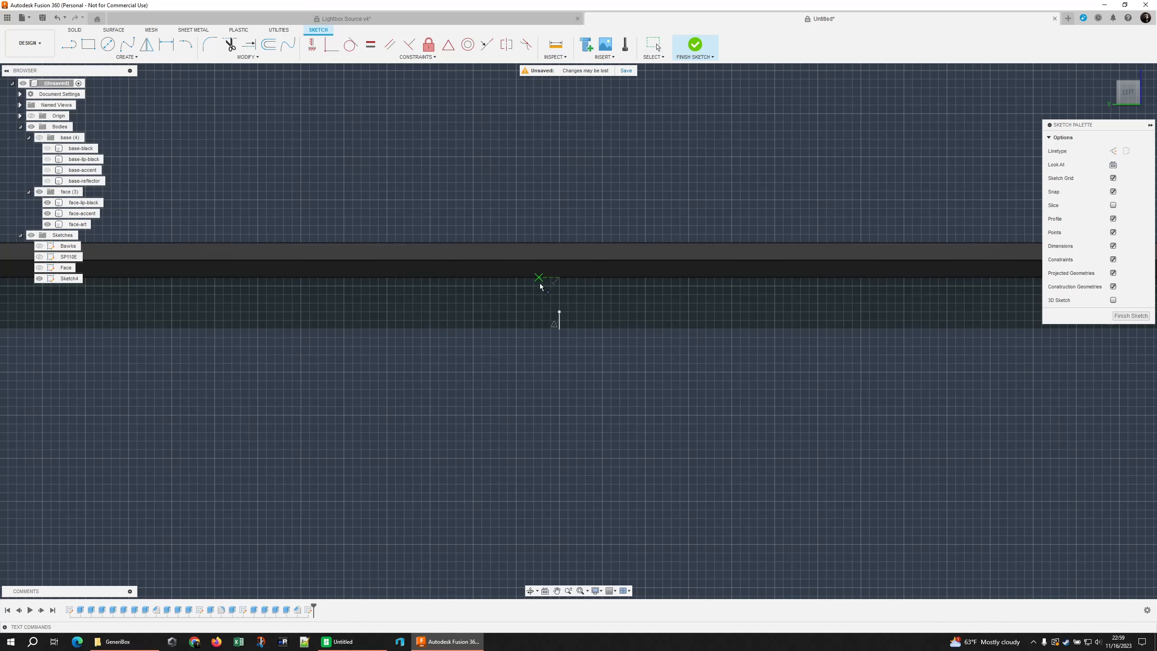
pyautogui.click(559, 312)
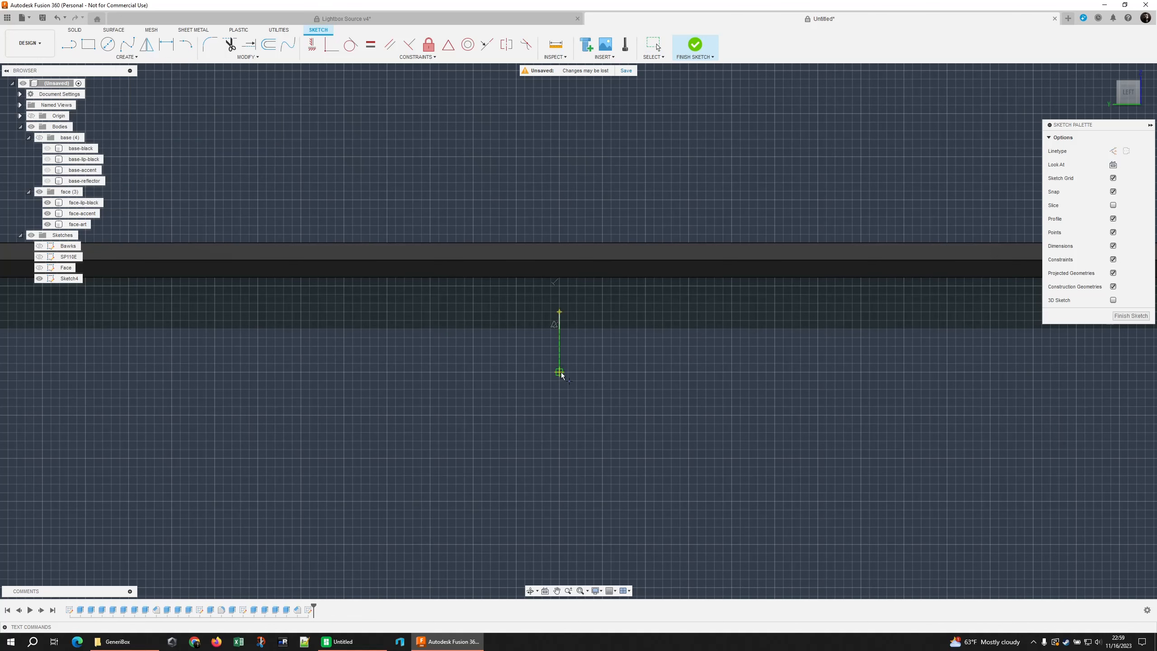
pyautogui.rightClick(585, 355)
pyautogui.click(618, 362)
pyautogui.click(559, 324)
pyautogui.press('Delete')
# Draw a center rectangle 2 mm high and 20 mm wide around the remaining point and finish the sketch.
pyautogui.click(127, 56)
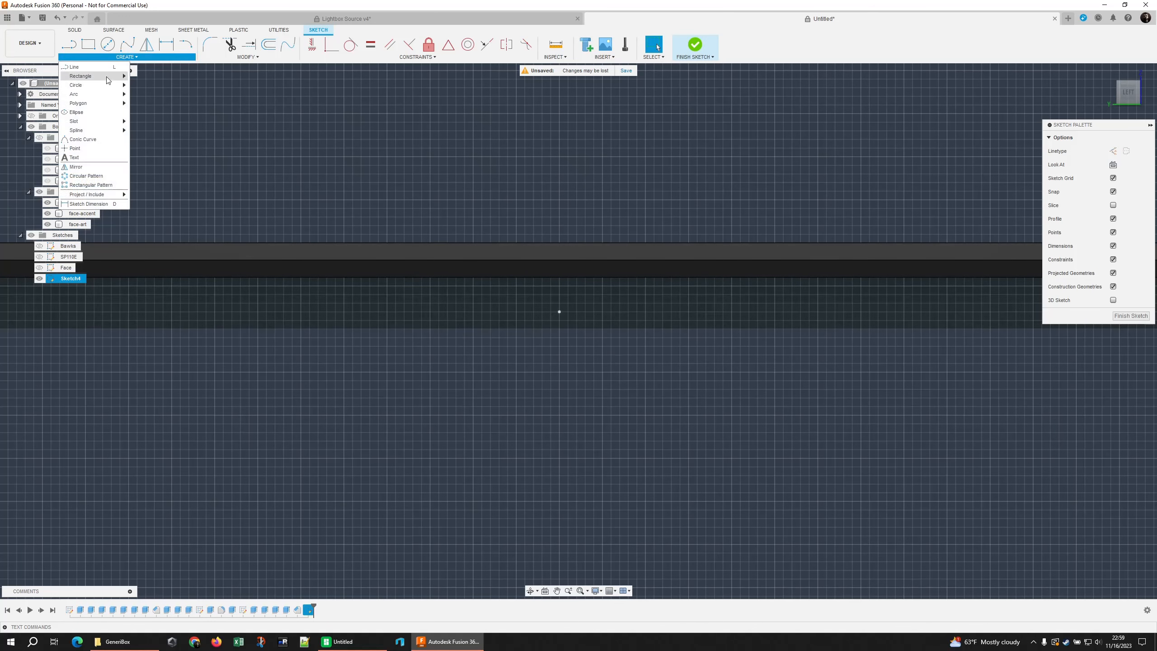
pyautogui.moveTo(108, 79)
pyautogui.click(150, 94)
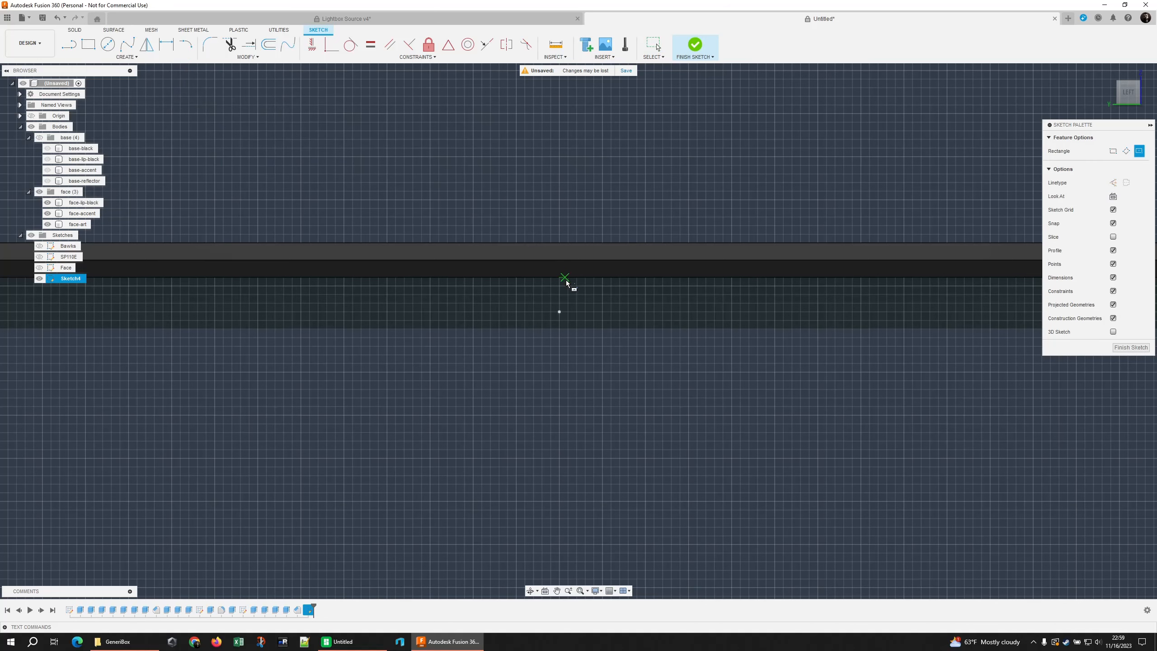
pyautogui.click(560, 312)
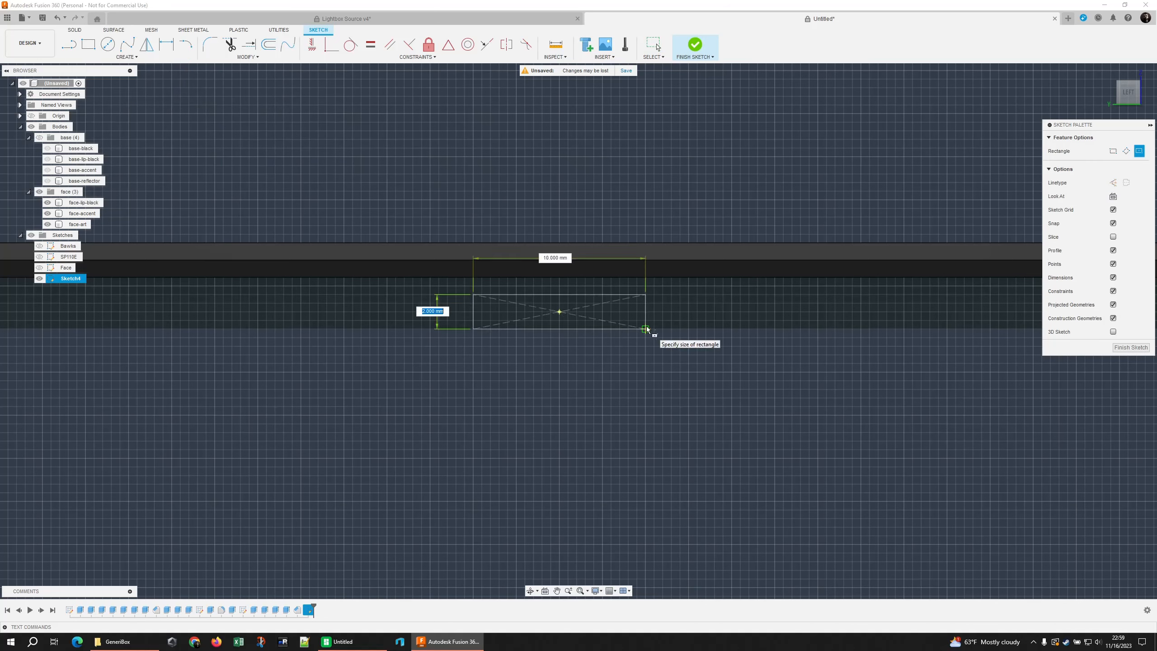
pyautogui.write('2')
pyautogui.press('Tab')
pyautogui.write('20')
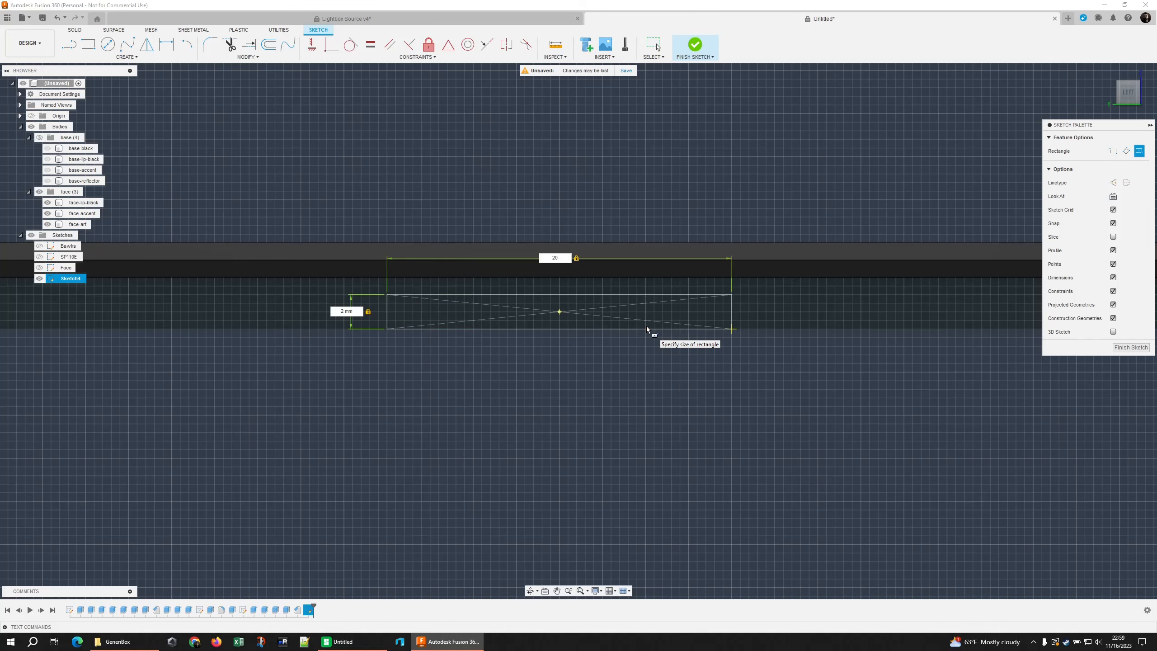
pyautogui.press('Return')
pyautogui.scroll(-3, 570, 360)
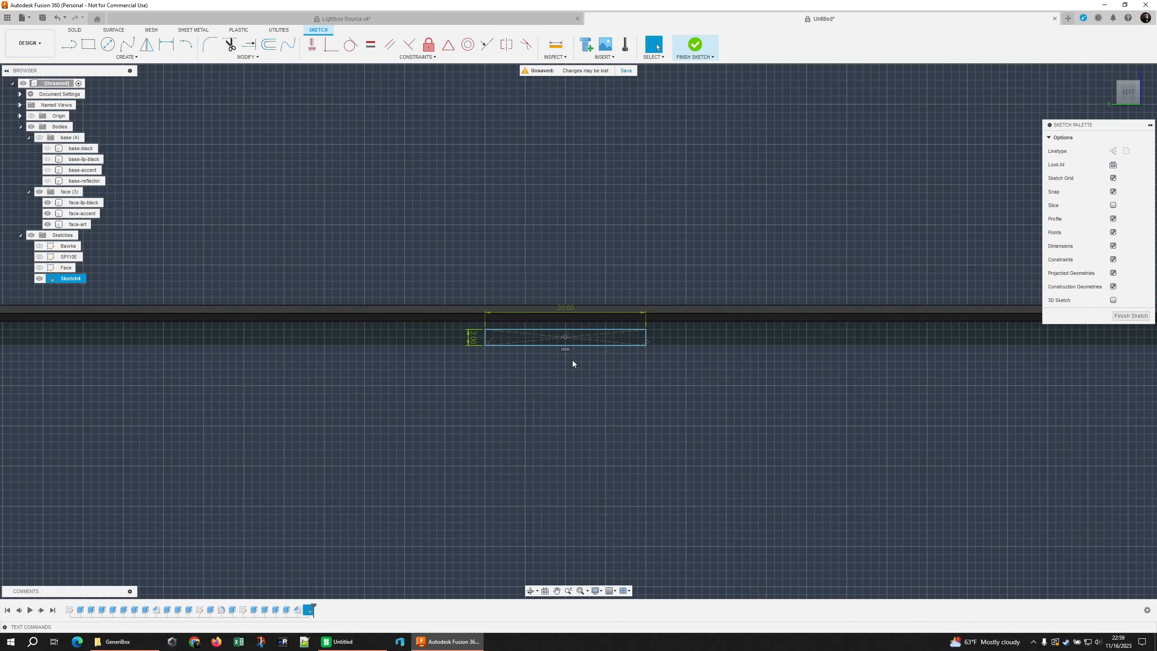
pyautogui.keyDown('shift'); pyautogui.moveTo(628, 360); pyautogui.dragTo(601, 361, button='middle'); pyautogui.keyUp('shift')
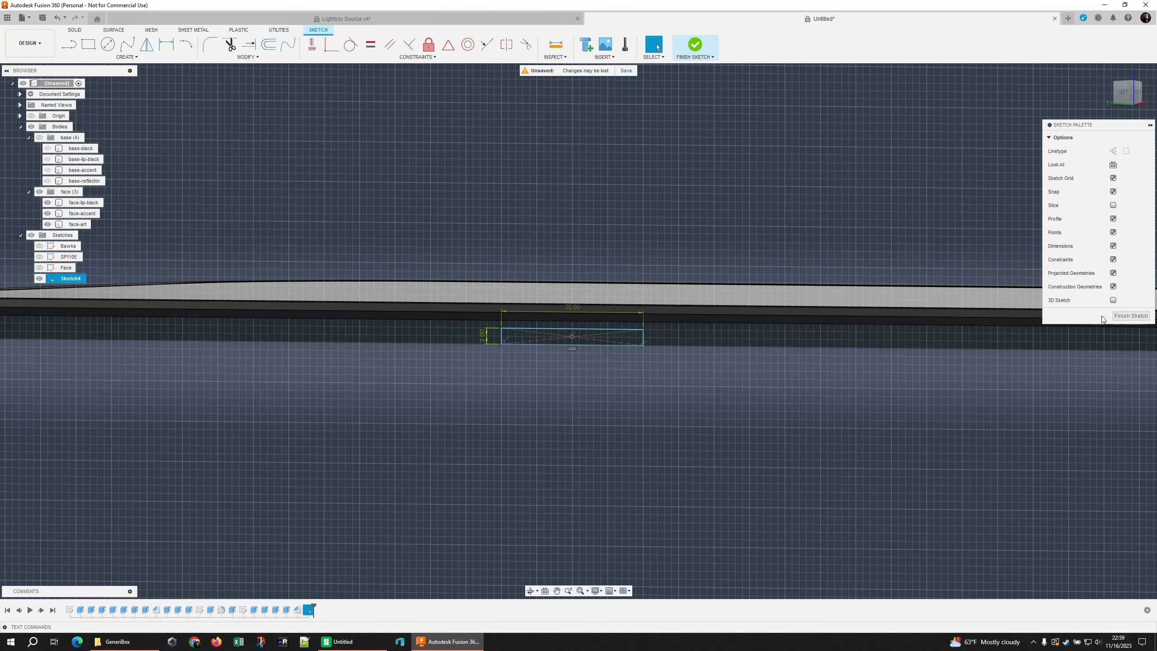
pyautogui.click(1131, 316)
# Try extruding the rectangle 1 mm outward from the side wall and undo the extrusion.
pyautogui.moveTo(592, 404)
pyautogui.keyDown('shift'); pyautogui.mouseDown(button='middle')
pyautogui.moveTo(564, 401)
pyautogui.moveTo(576, 402)
pyautogui.mouseUp(button='middle'); pyautogui.keyUp('shift')
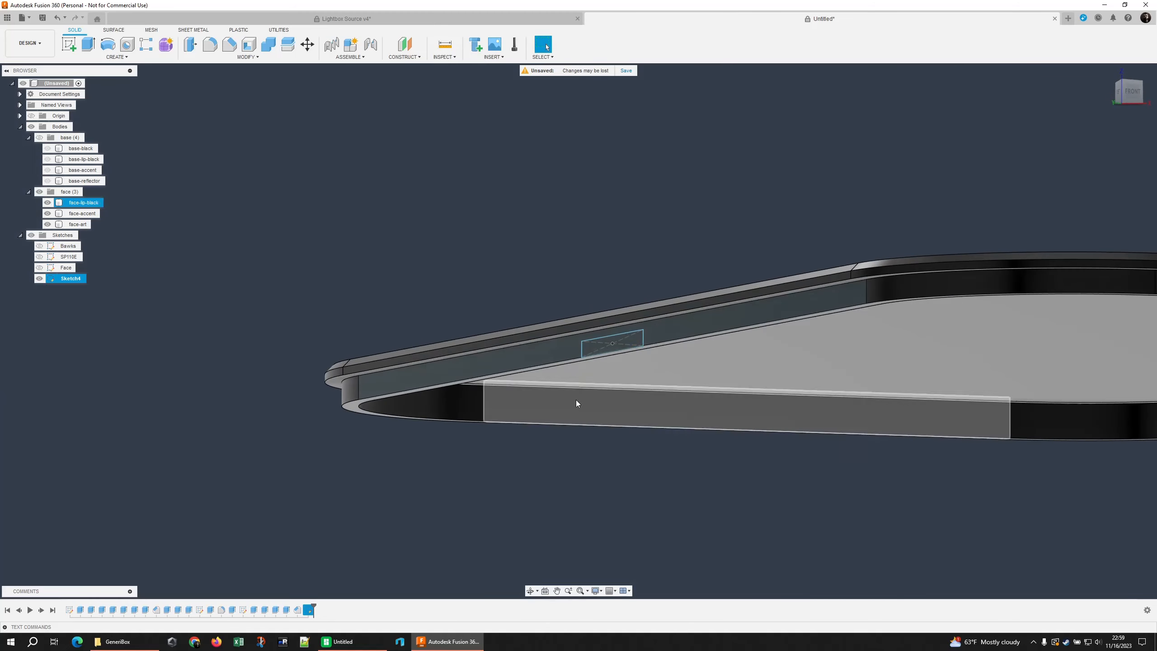
pyautogui.click(639, 341)
pyautogui.write('e1')
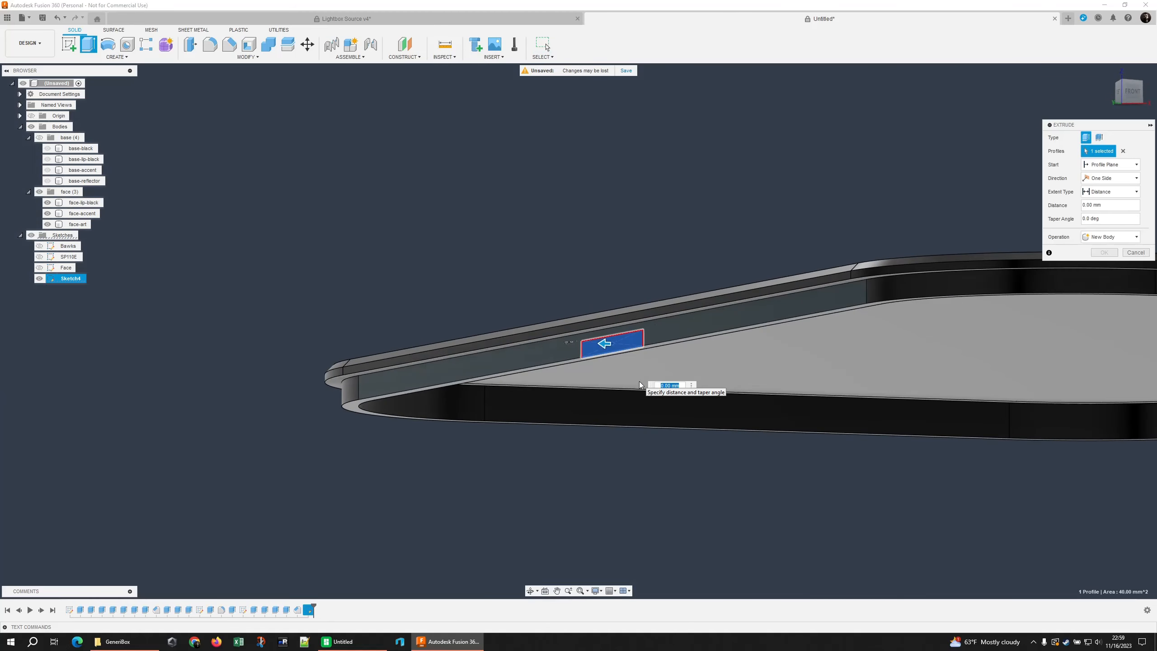
pyautogui.press('Return')
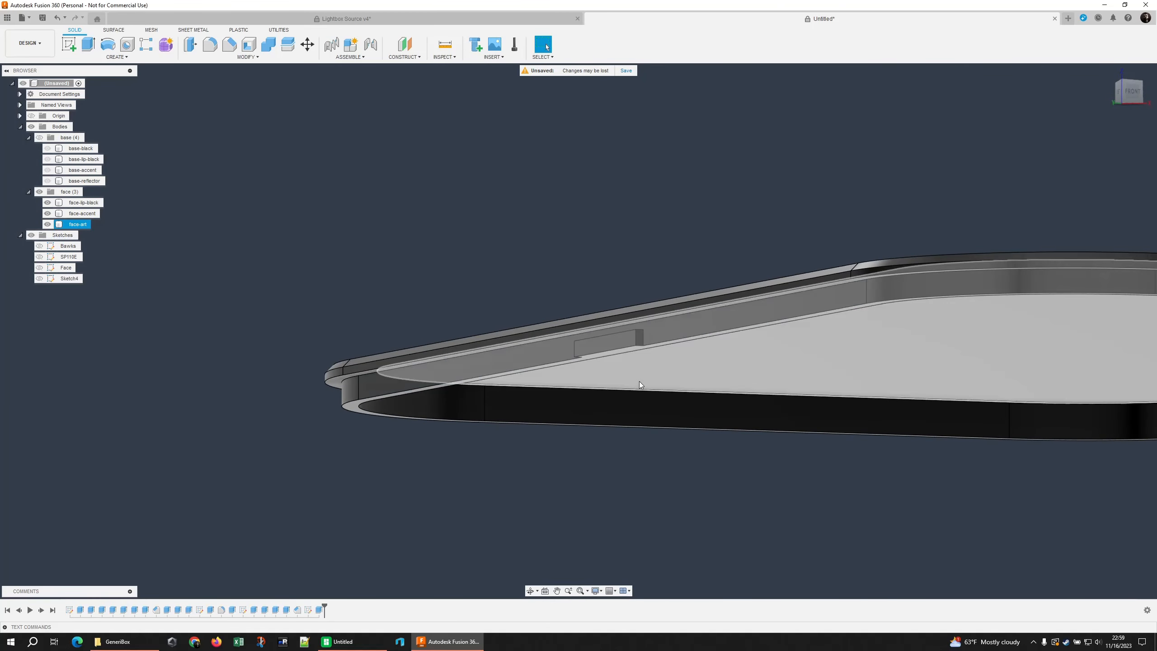
pyautogui.click(420, 498)
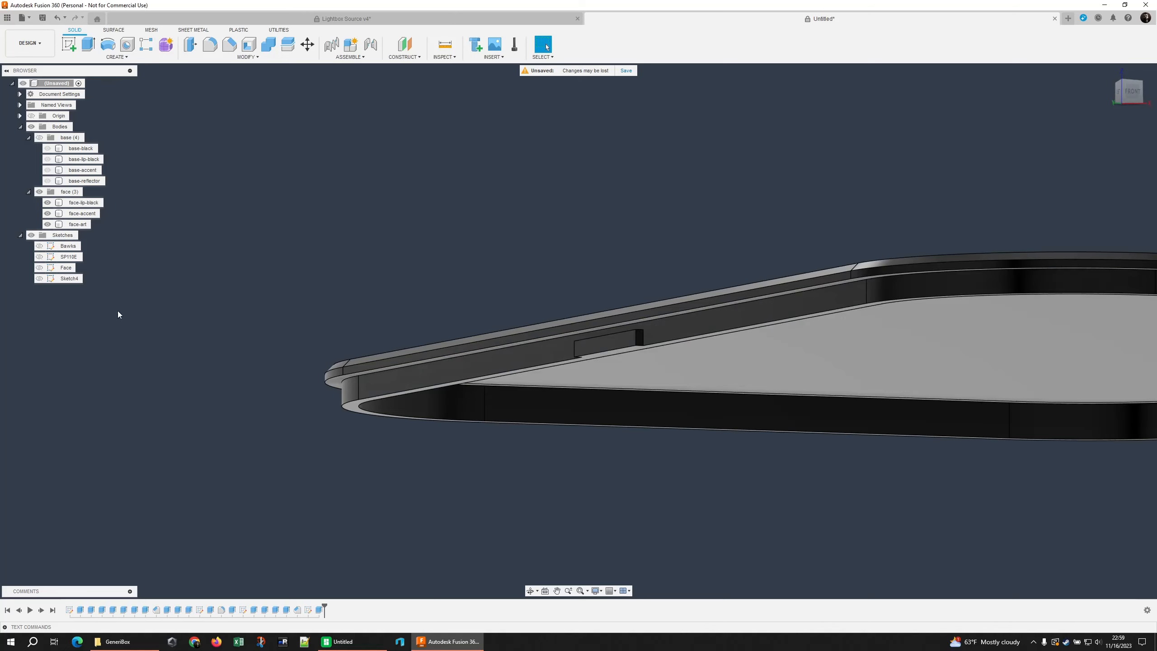
pyautogui.click(623, 338)
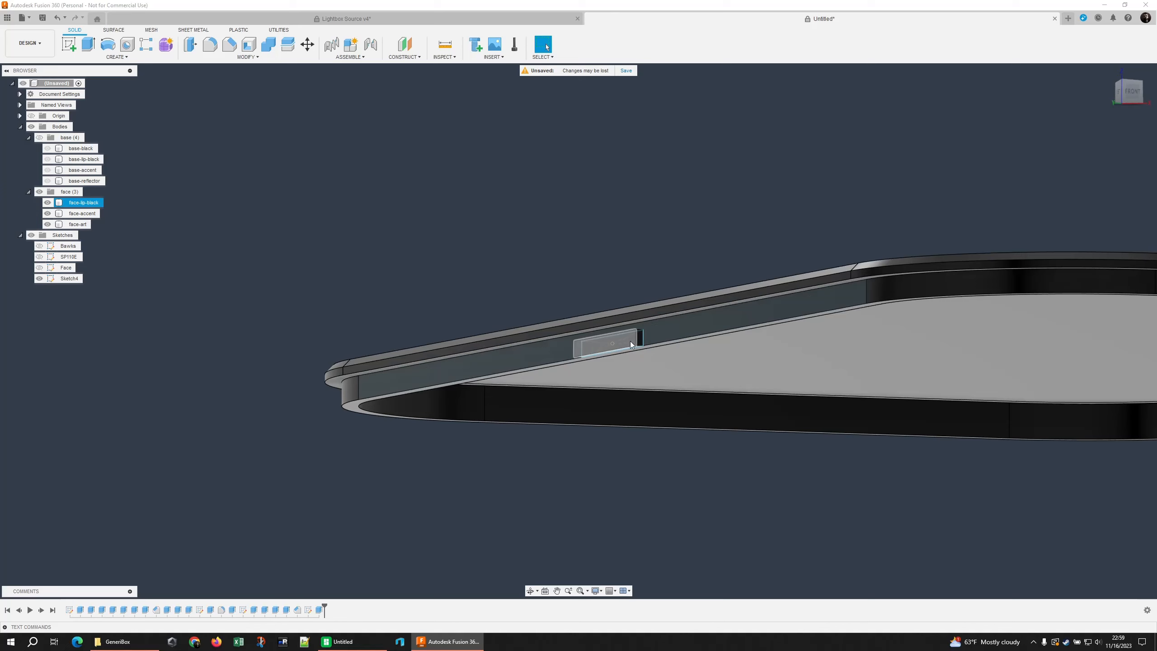
pyautogui.hotkey('ctrl', 'z')
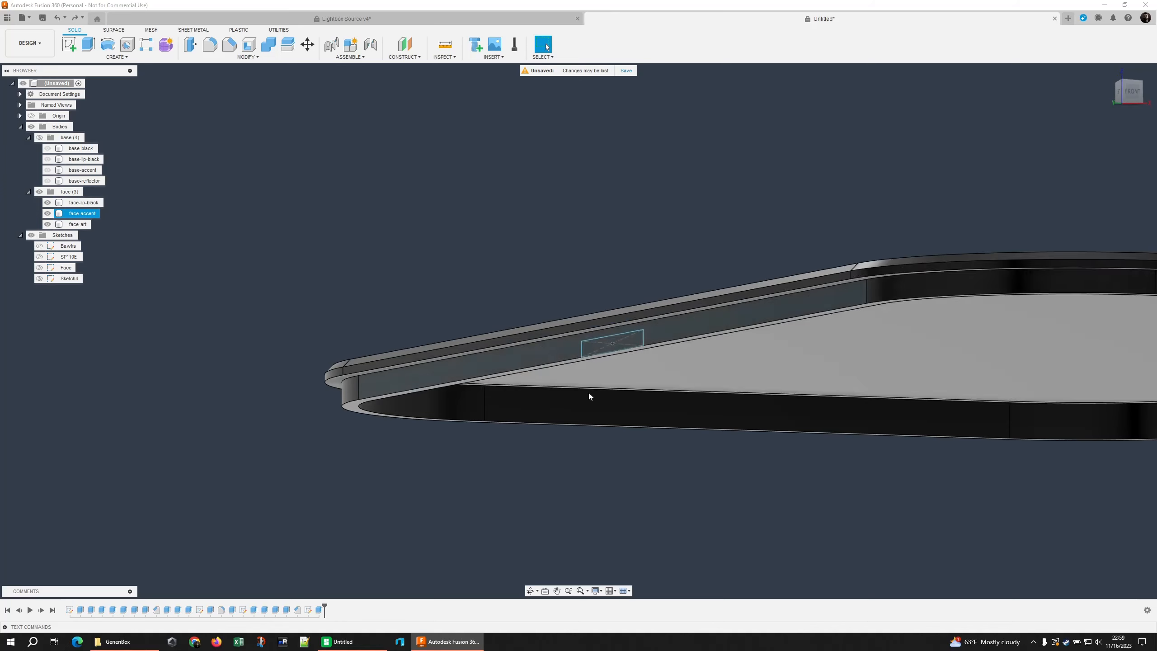
# Extrude the rectangle -1 mm starting from the opposite long side wall as the start object, joining it to face-lip-black.
pyautogui.click(631, 336)
pyautogui.press('e')
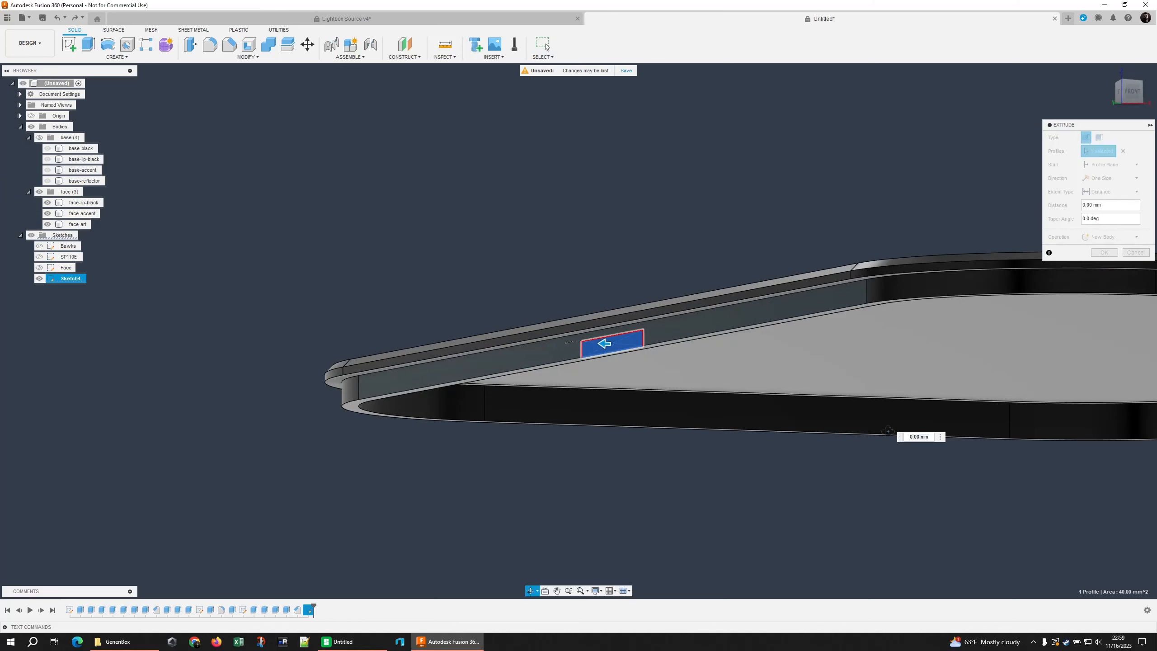
pyautogui.moveTo(674, 387)
pyautogui.keyDown('shift'); pyautogui.mouseDown(button='middle')
pyautogui.moveTo(853, 430)
pyautogui.moveTo(957, 282)
pyautogui.mouseUp(button='middle'); pyautogui.keyUp('shift')
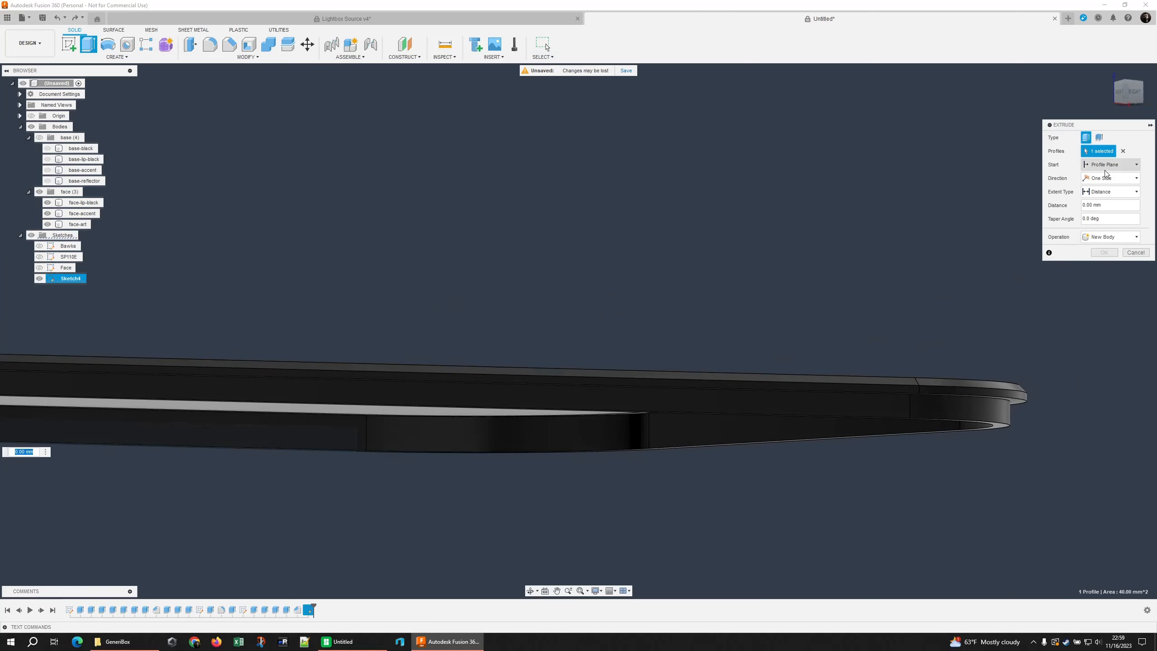
pyautogui.click(1108, 165)
pyautogui.click(1099, 195)
pyautogui.keyDown('shift'); pyautogui.moveTo(637, 421); pyautogui.dragTo(430, 380, button='middle'); pyautogui.keyUp('shift')
pyautogui.click(429, 394)
pyautogui.keyDown('shift'); pyautogui.moveTo(328, 393); pyautogui.dragTo(490, 353, button='middle'); pyautogui.keyUp('shift')
pyautogui.write('2')
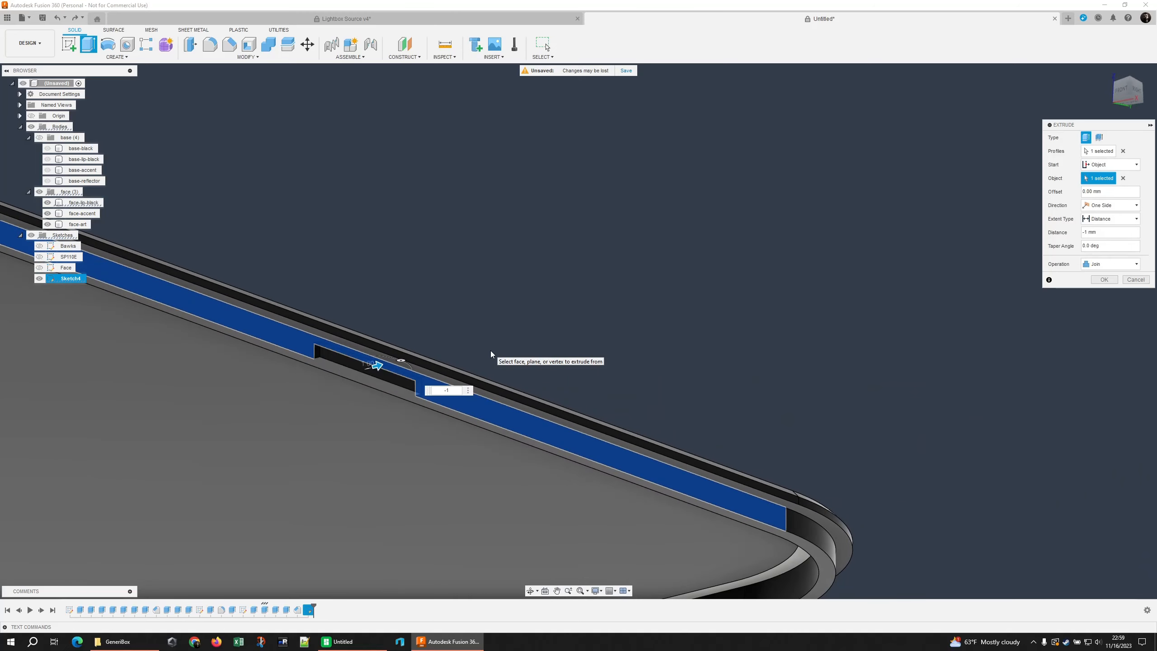
pyautogui.press('Return')
# Show the rectangle sketch again and extrude its profile outward from the near long side wall.
pyautogui.moveTo(175, 365); pyautogui.dragTo(601, 350, button='middle')
pyautogui.scroll(1, 397, 360)
pyautogui.scroll(-5, 390, 360)
pyautogui.click(40, 278)
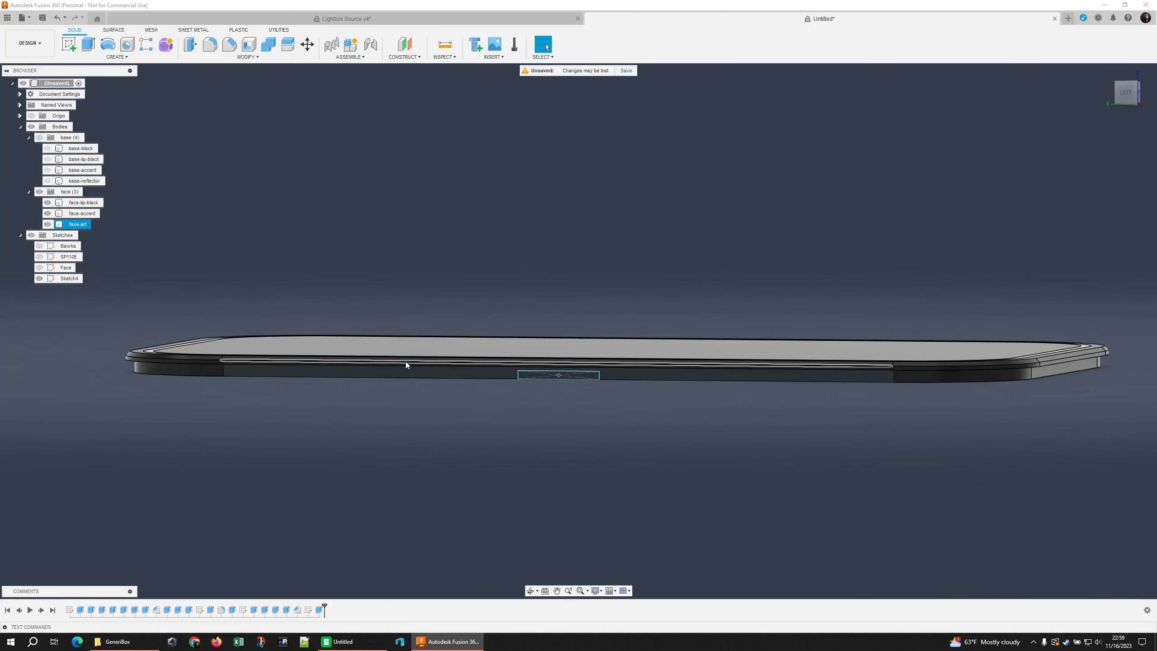
pyautogui.scroll(5, 587, 374)
pyautogui.click(602, 376)
pyautogui.press('e')
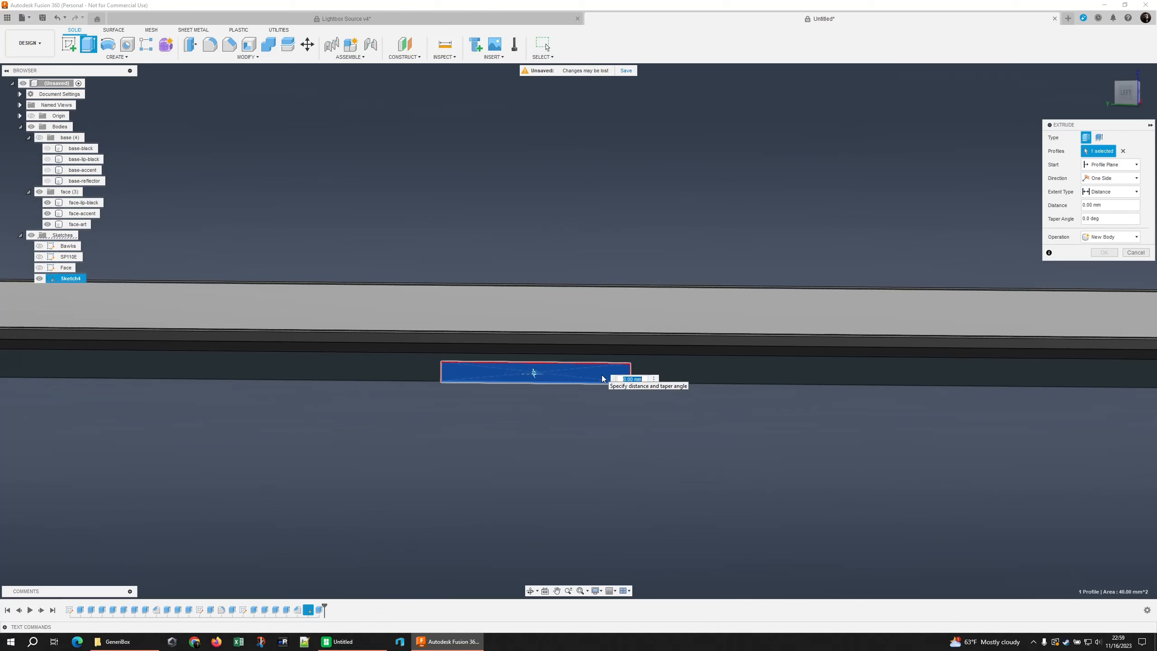
pyautogui.press('Return')
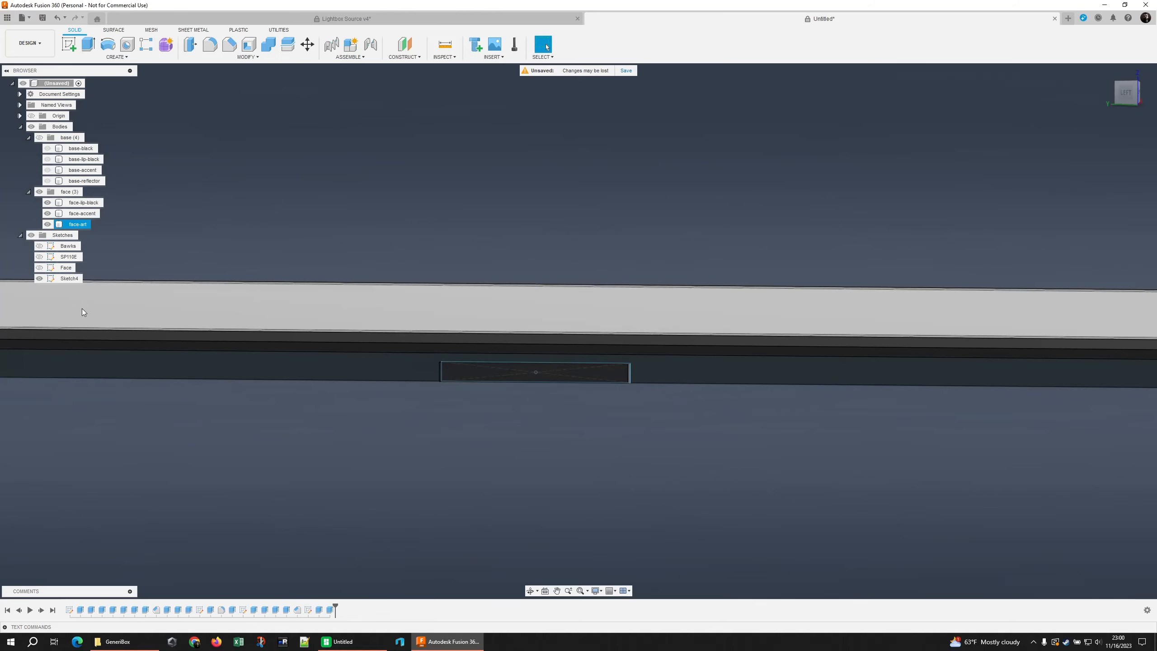
# Rename the rectangle sketch as nubbin-y and clear the selection.
pyautogui.click(69, 278)
pyautogui.click(72, 278)
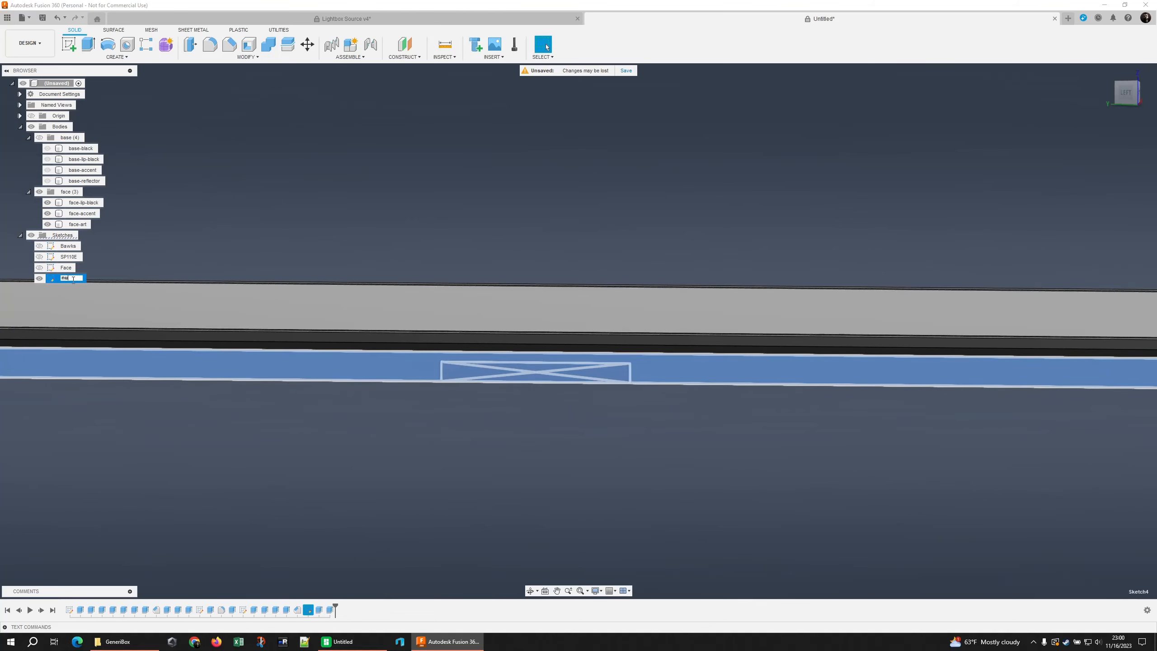
pyautogui.write('nubbin-y')
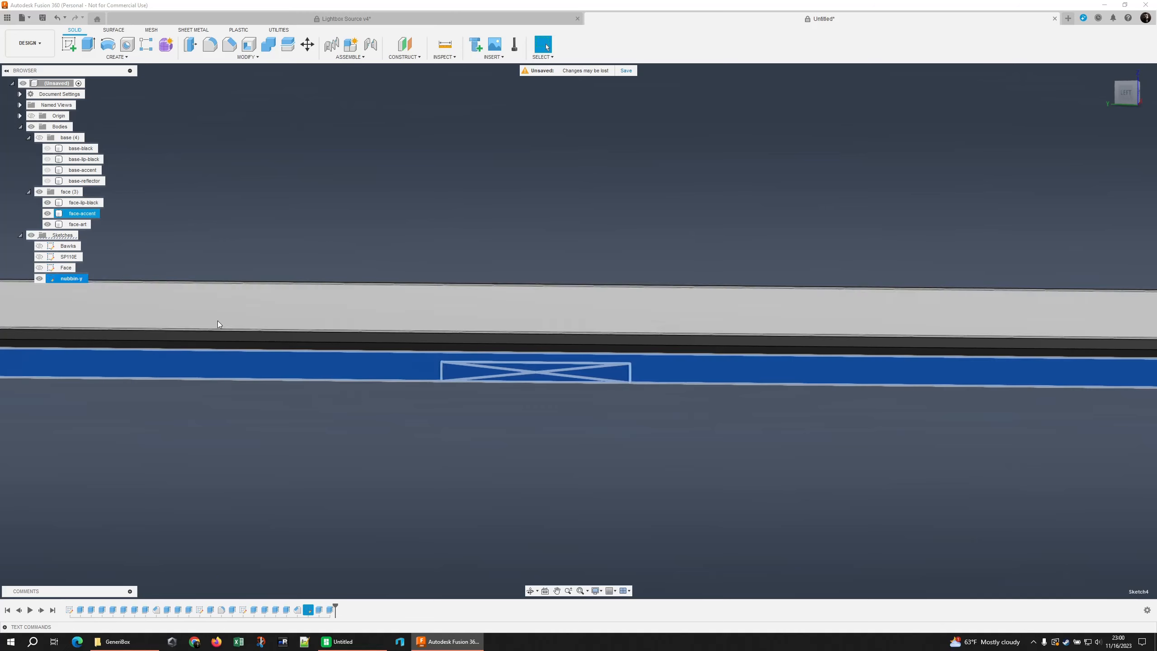
pyautogui.click(202, 441)
# Start a sketch on the recessed lower wall along a short side of face-lip-black.
pyautogui.scroll(-2, 293, 457)
pyautogui.moveTo(293, 457); pyautogui.dragTo(322, 454, button='middle')
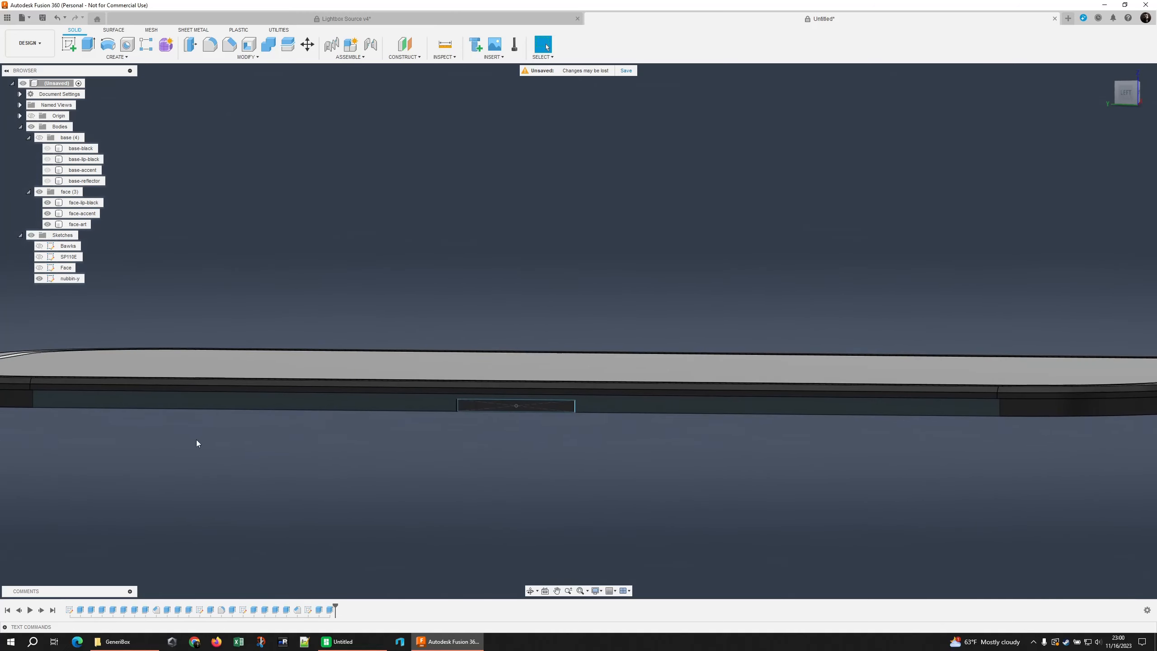
pyautogui.keyDown('shift'); pyautogui.moveTo(196, 439); pyautogui.dragTo(406, 423, button='middle'); pyautogui.keyUp('shift')
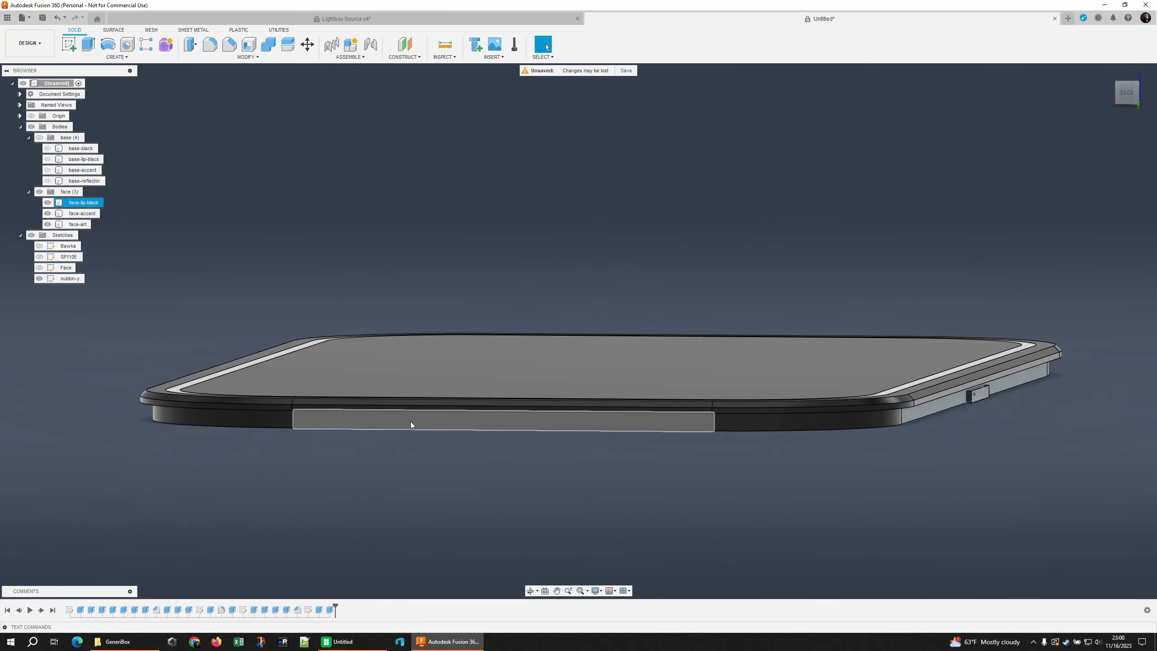
pyautogui.click(488, 425)
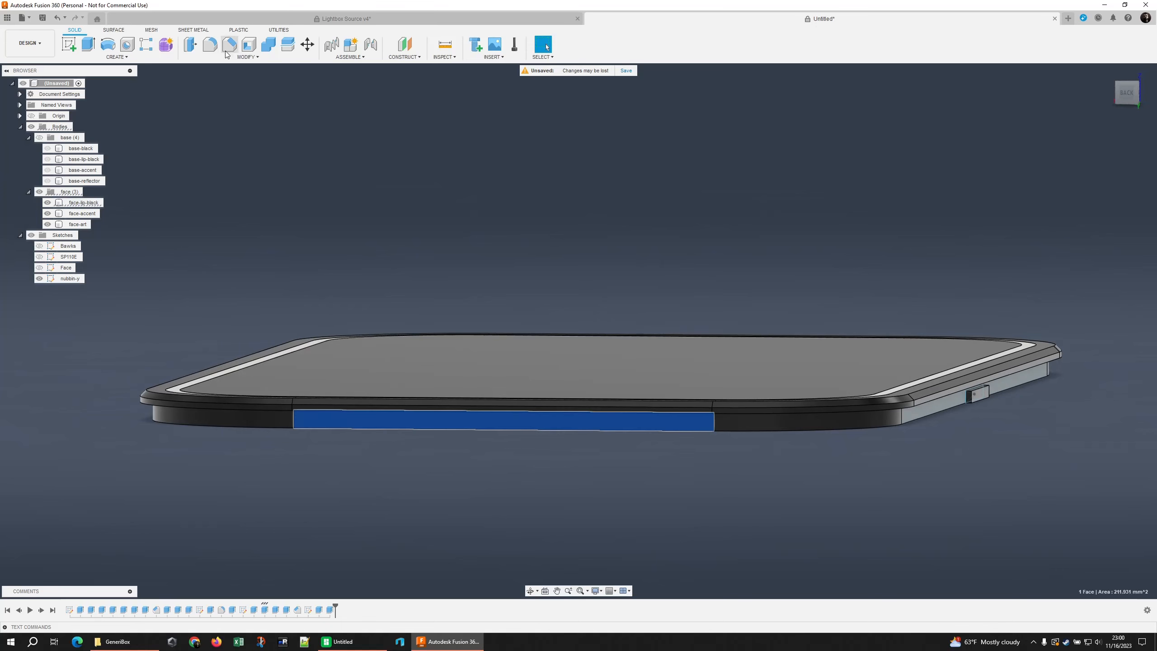
pyautogui.rightClick(500, 421)
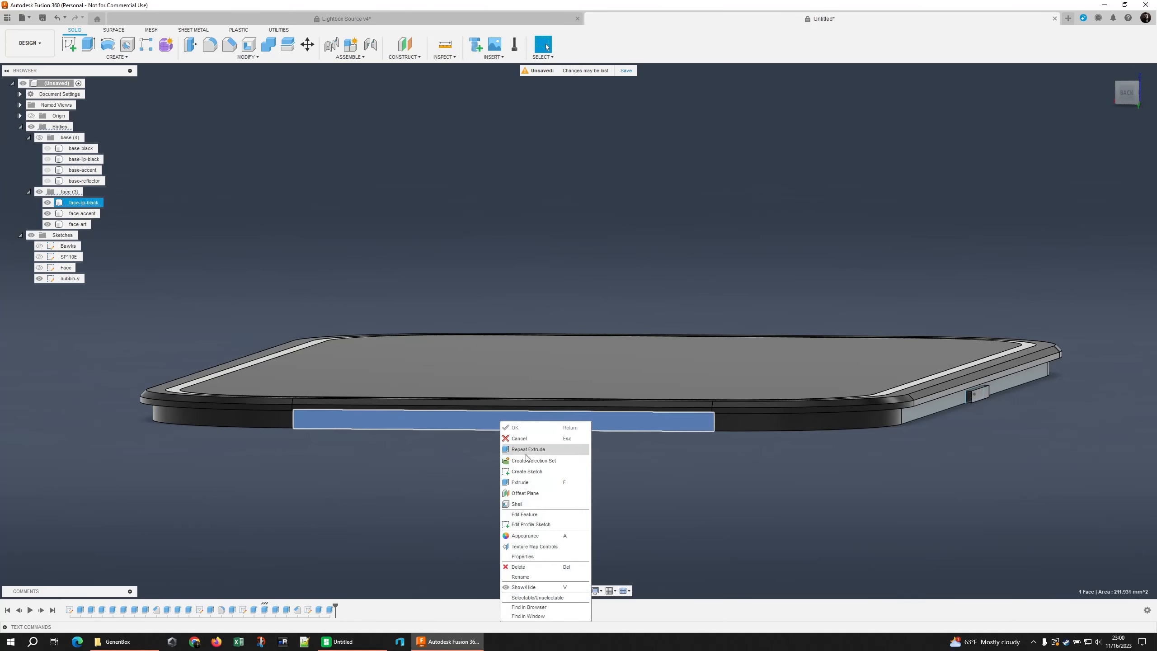
pyautogui.click(533, 472)
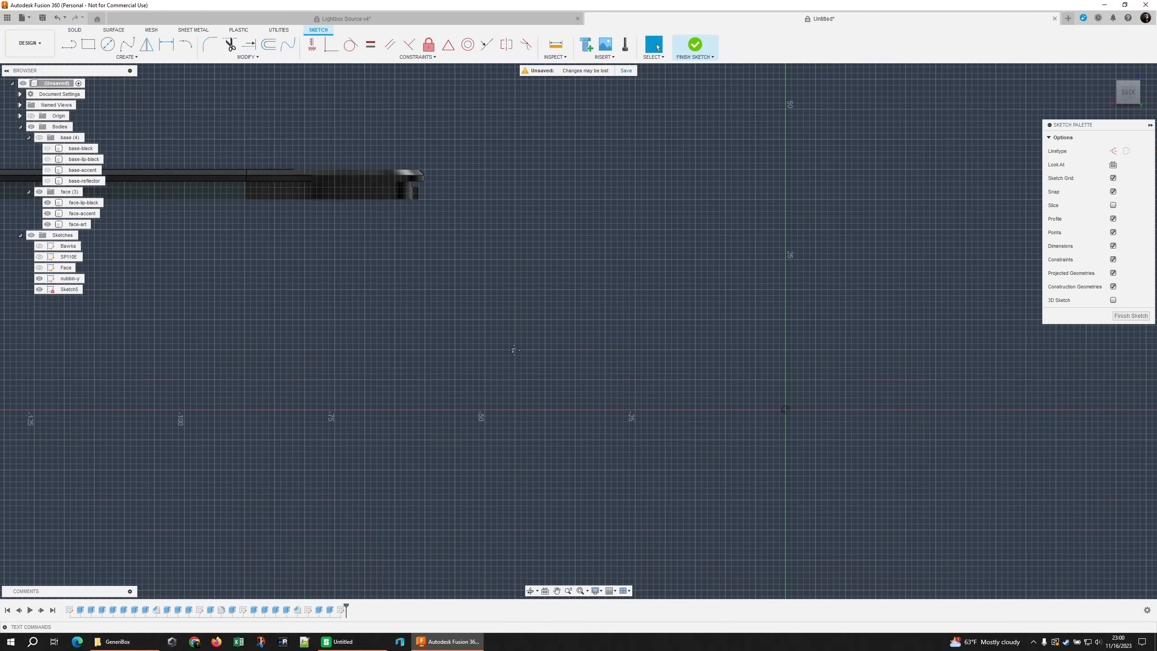
# Draw a short vertical line upward from the midpoint of the short side wall's lower edge.
pyautogui.scroll(3, 539, 340)
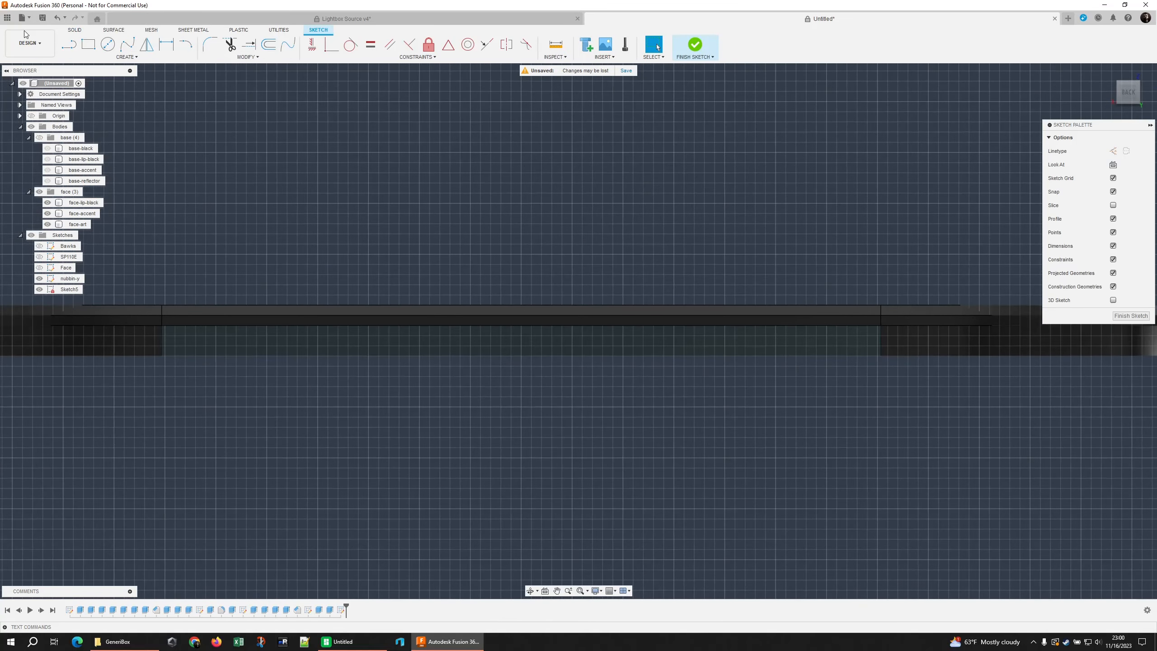
pyautogui.click(71, 47)
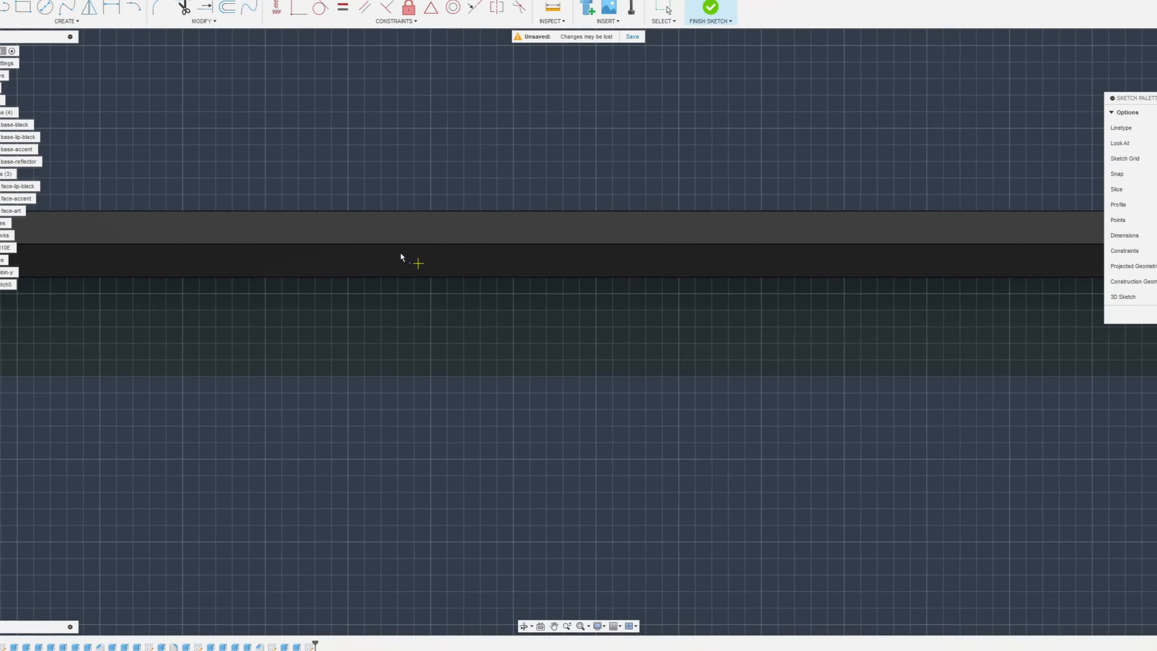
pyautogui.click(520, 369)
pyautogui.click(522, 341)
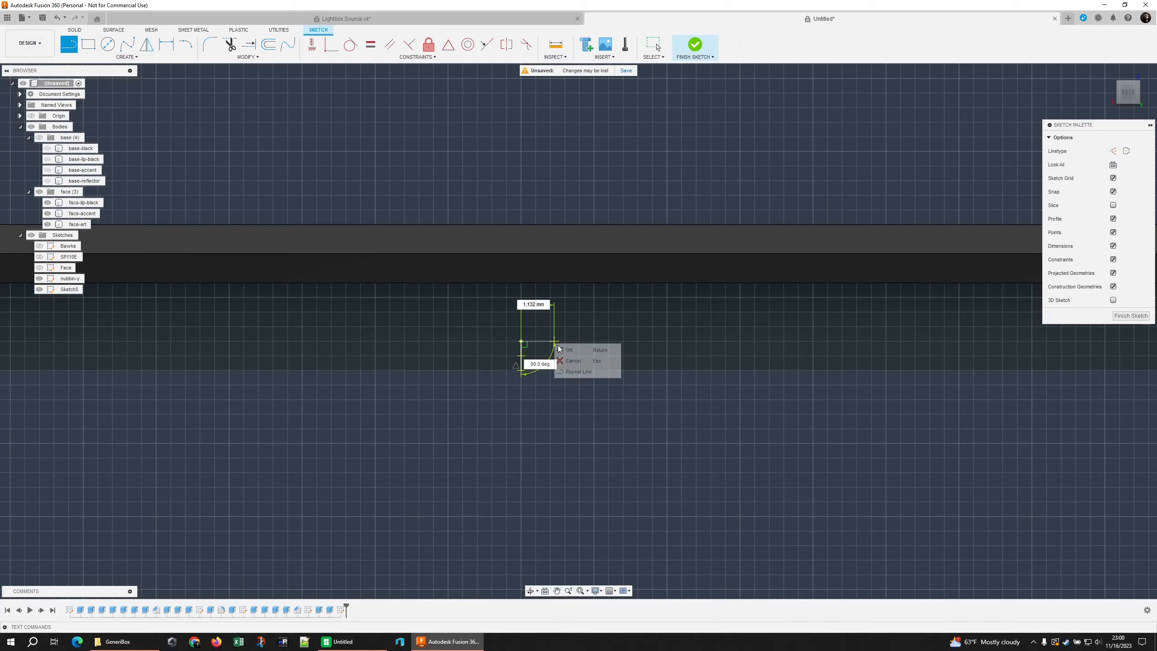
pyautogui.press('Escape')
# Place a sketch point at the upper end of the short vertical line and delete the line.
pyautogui.click(127, 56)
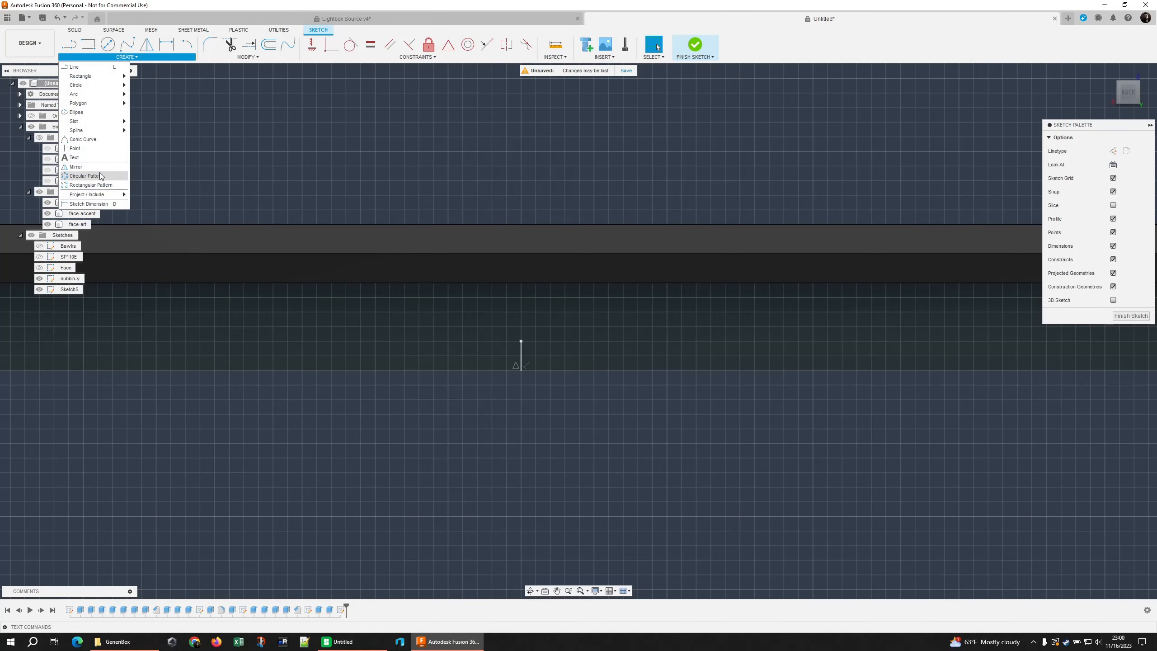
pyautogui.click(100, 149)
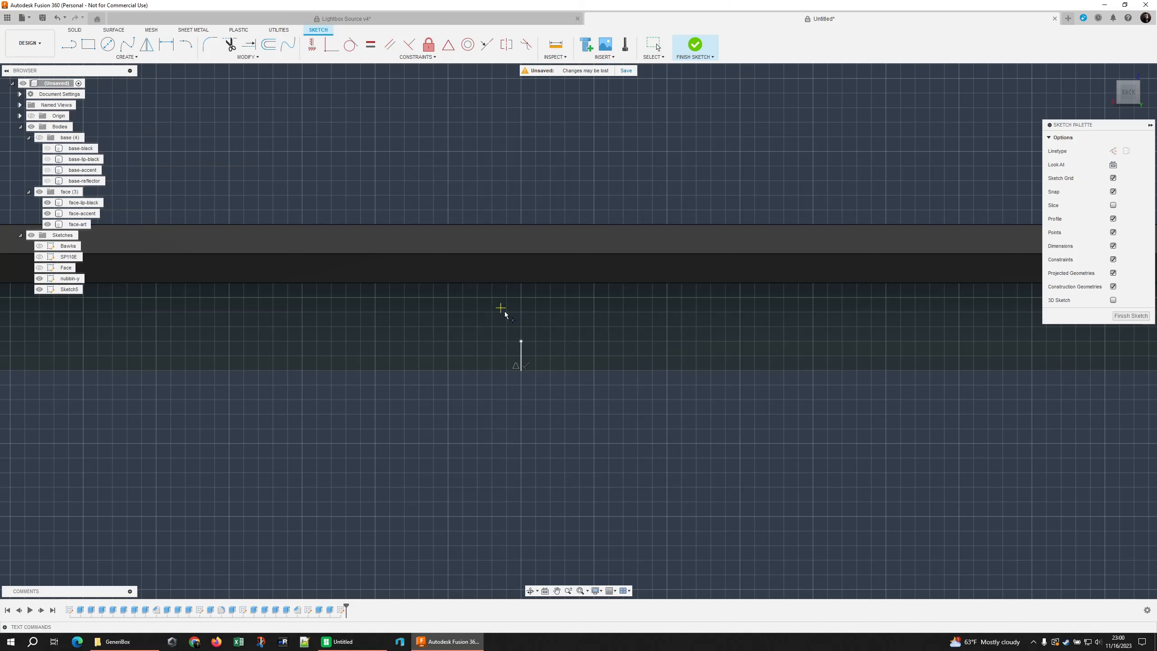
pyautogui.click(520, 341)
pyautogui.press('Escape')
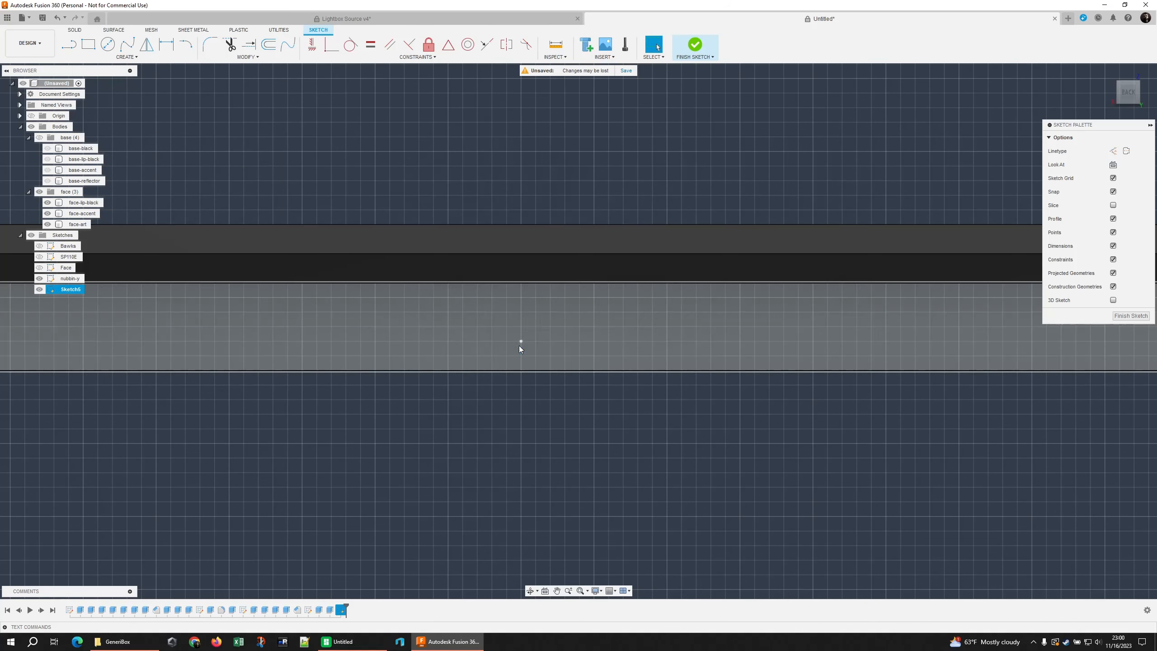
# Draw a center rectangle 2 mm high and 20 mm wide on the sketch point, and finish the sketch.
pyautogui.click(123, 57)
pyautogui.moveTo(91, 75)
pyautogui.click(163, 95)
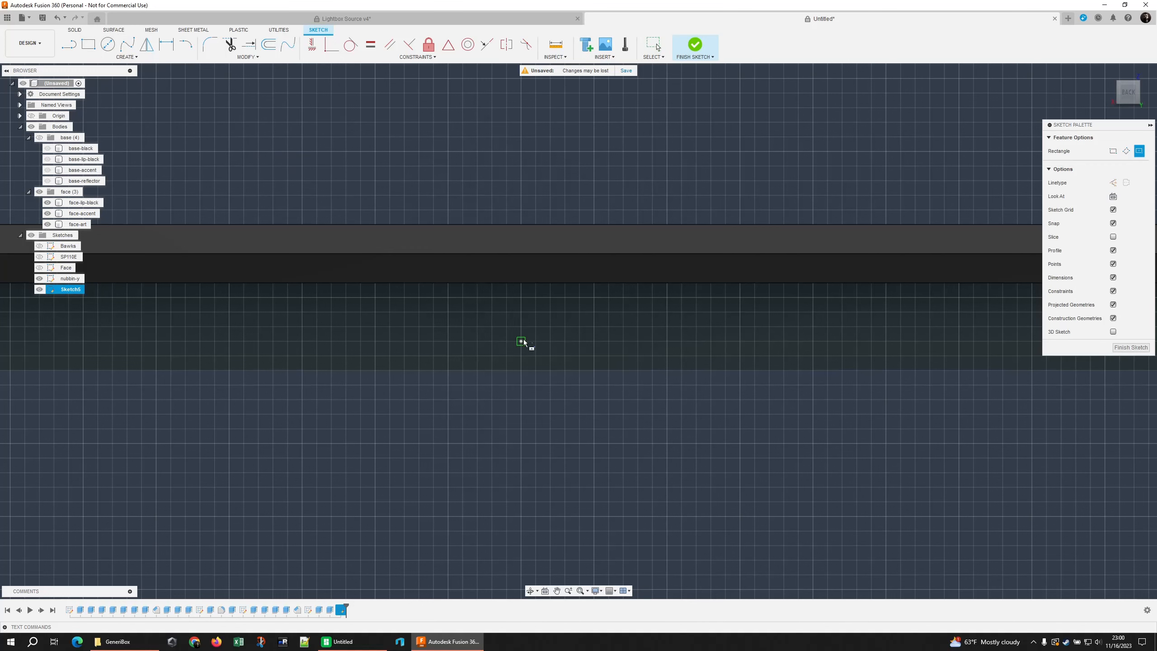
pyautogui.click(520, 340)
pyautogui.write('2')
pyautogui.press('Tab')
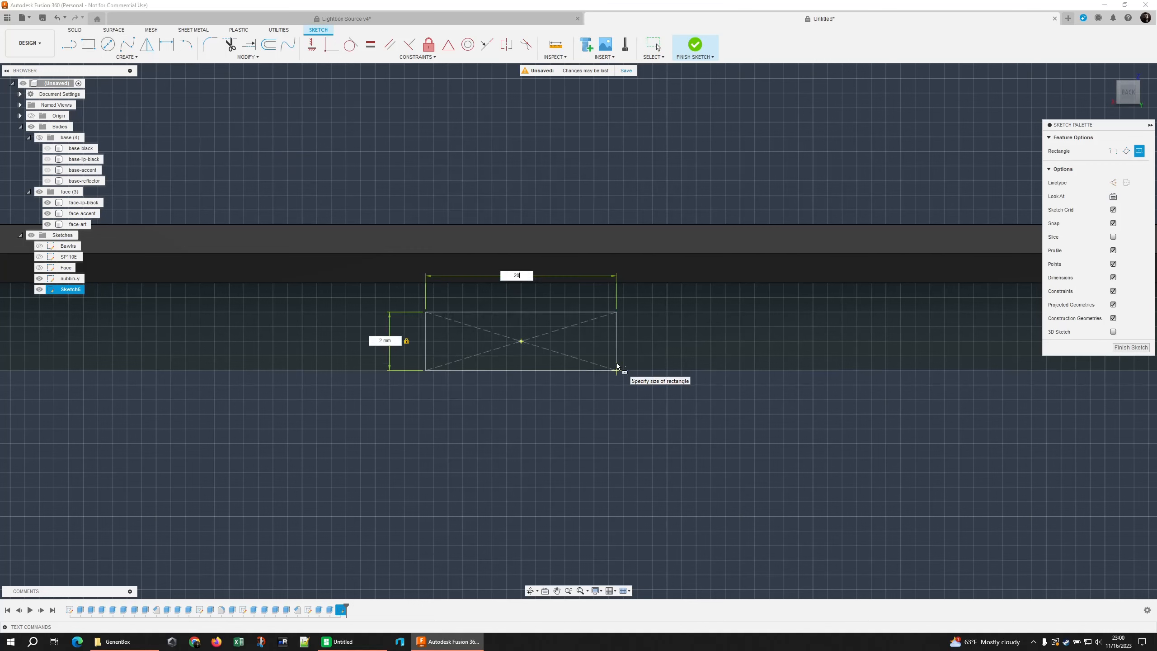
pyautogui.write('20')
pyautogui.press('Return')
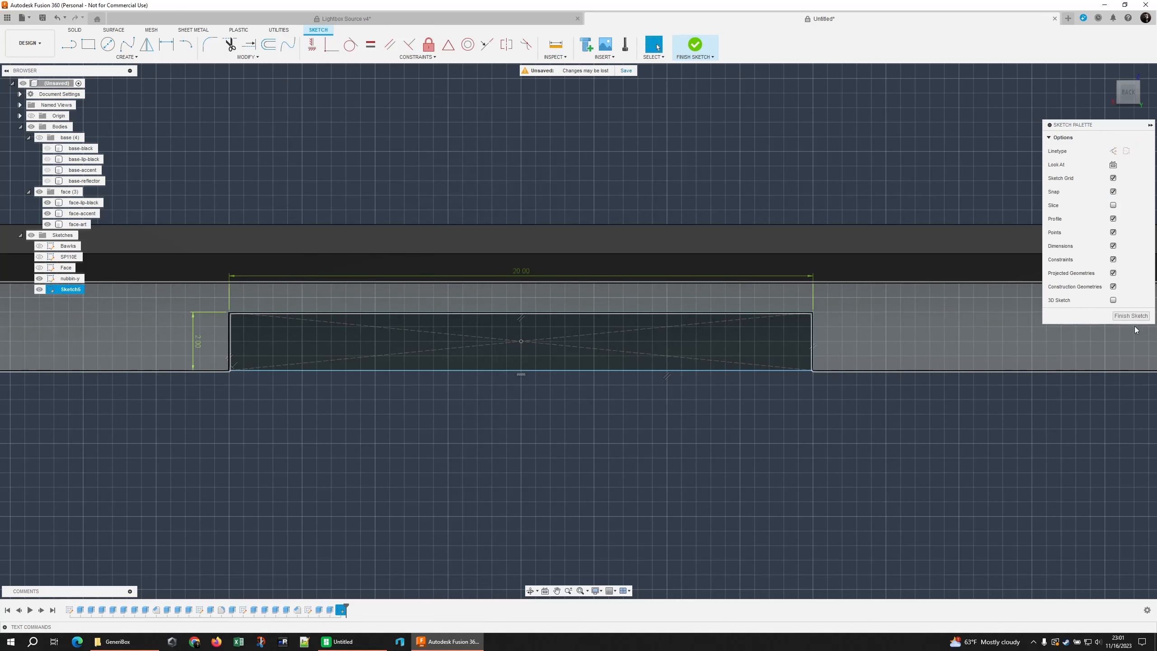
pyautogui.click(1131, 316)
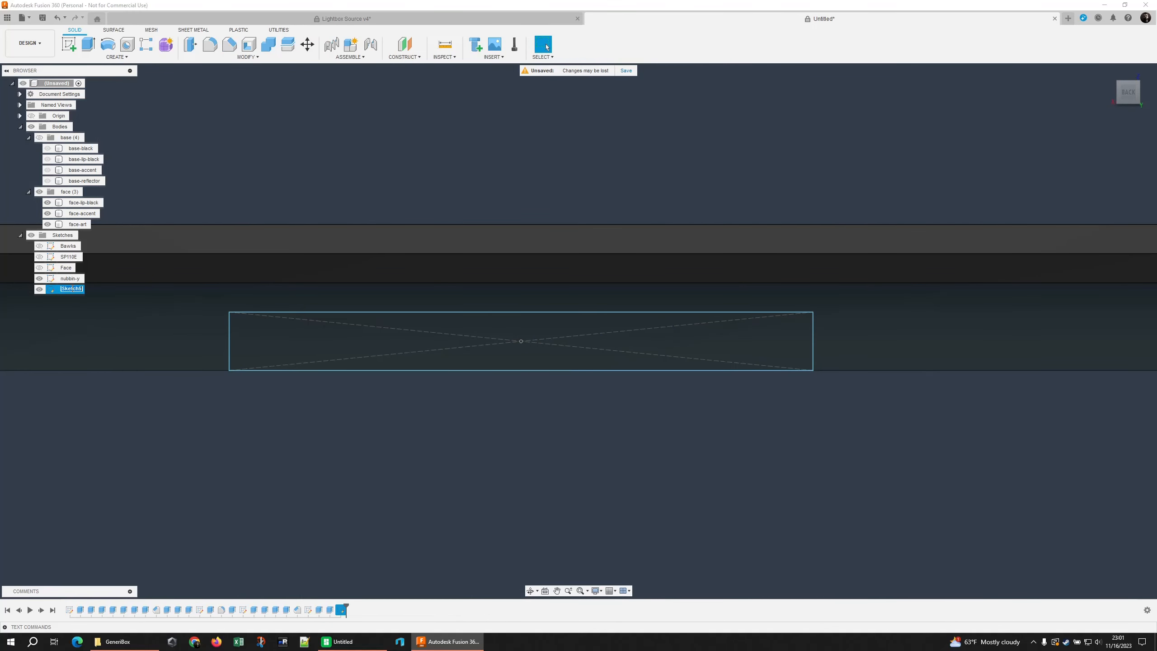
pyautogui.press('Escape')
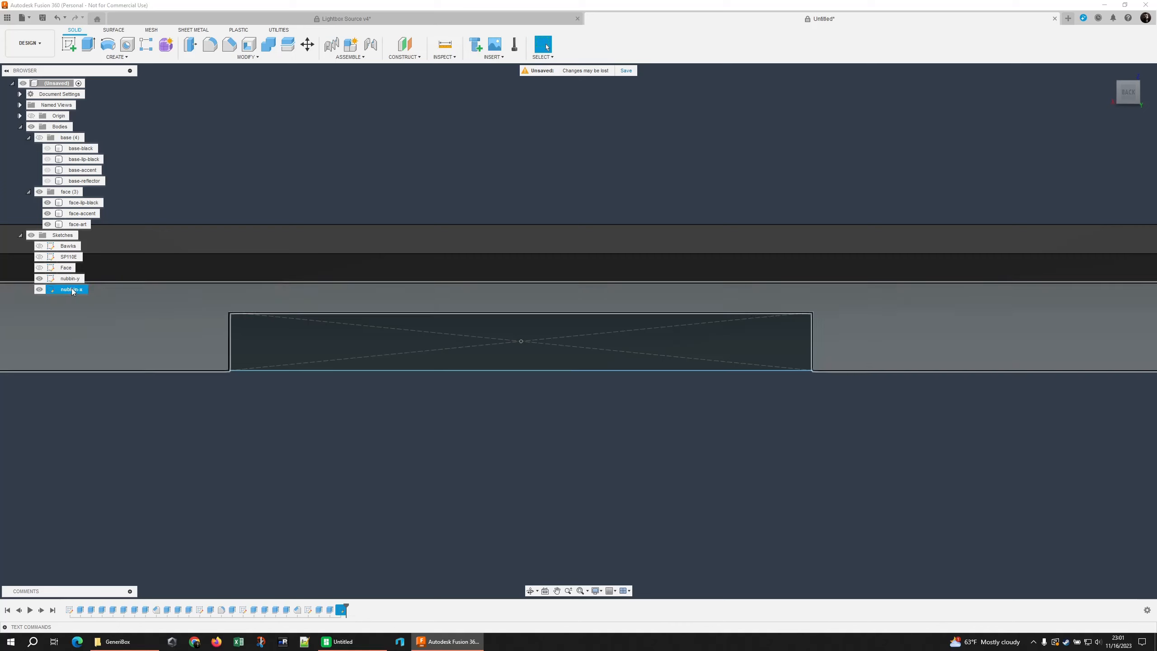
# Extrude the short-side rectangle -1 mm starting from the opposite short side wall as the start object, joining it to face-lip-black.
pyautogui.click(420, 348)
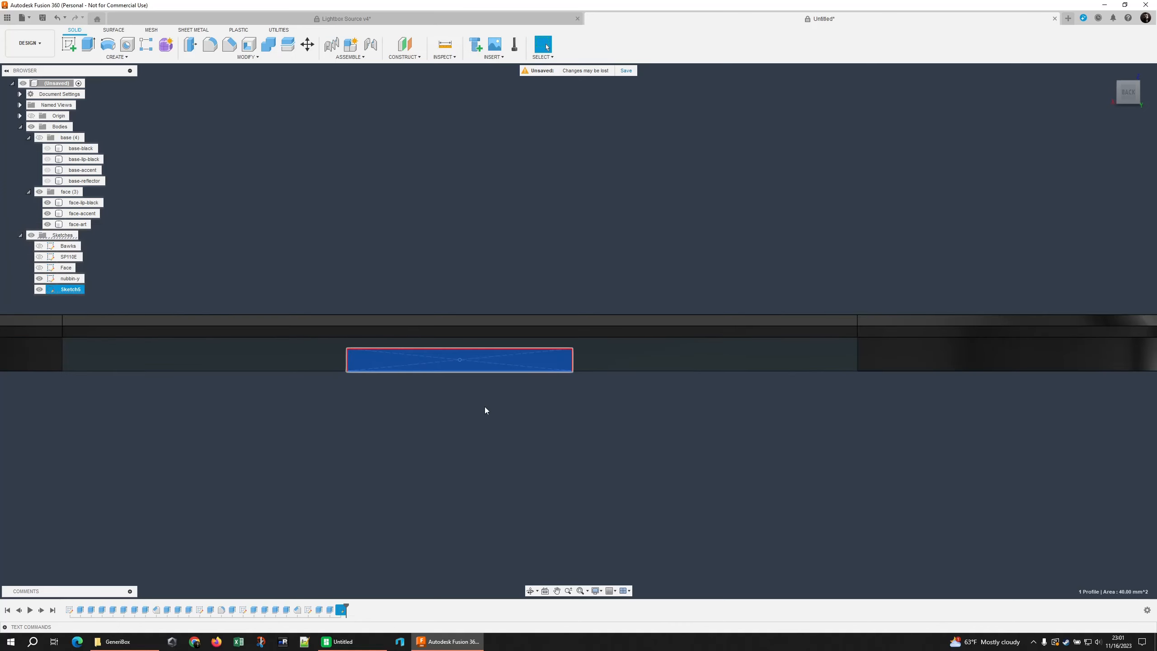
pyautogui.press('e')
pyautogui.moveTo(484, 408)
pyautogui.keyDown('shift'); pyautogui.mouseDown(button='middle')
pyautogui.moveTo(633, 406)
pyautogui.moveTo(622, 407)
pyautogui.mouseUp(button='middle'); pyautogui.keyUp('shift')
pyautogui.scroll(-5, 623, 407)
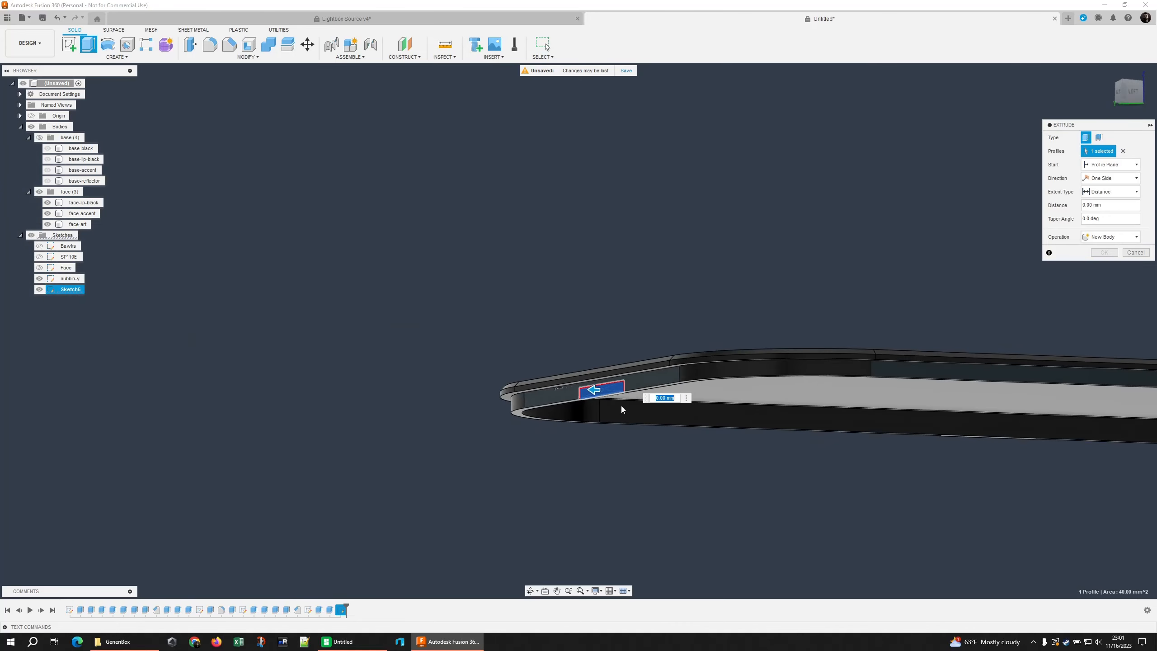
pyautogui.moveTo(686, 251); pyautogui.dragTo(436, 251, button='middle')
pyautogui.moveTo(694, 294); pyautogui.dragTo(262, 103, button='middle')
pyautogui.keyDown('shift'); pyautogui.moveTo(651, 216); pyautogui.dragTo(795, 215, button='middle'); pyautogui.keyUp('shift')
pyautogui.scroll(4, 774, 224)
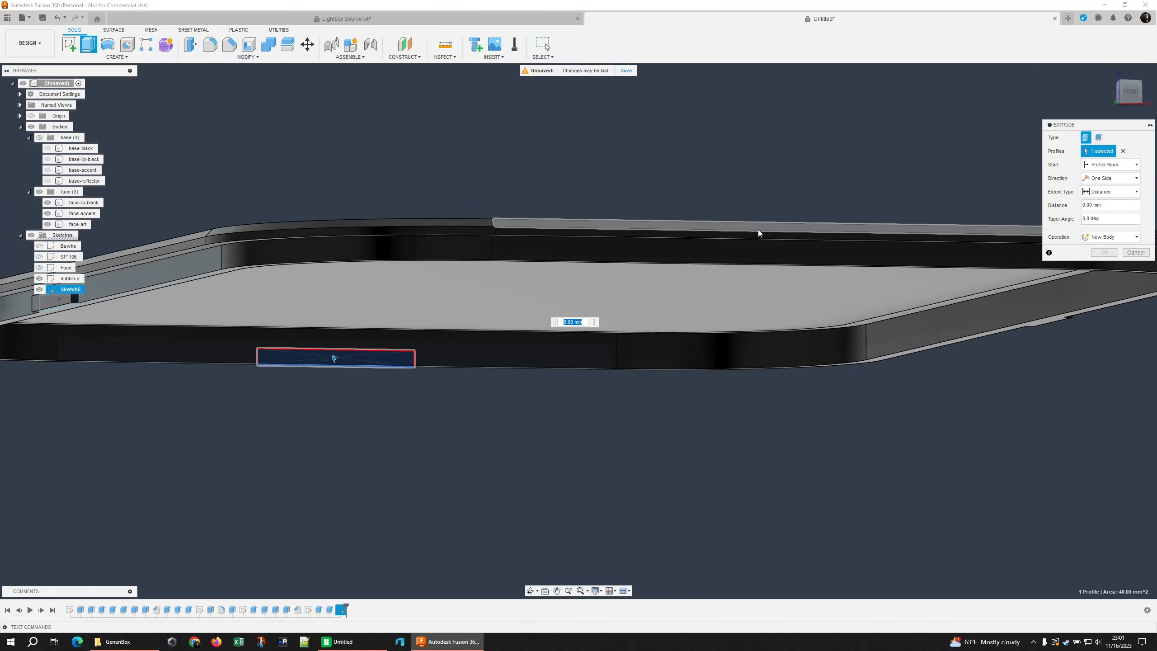
pyautogui.click(1110, 164)
pyautogui.click(1102, 199)
pyautogui.click(802, 255)
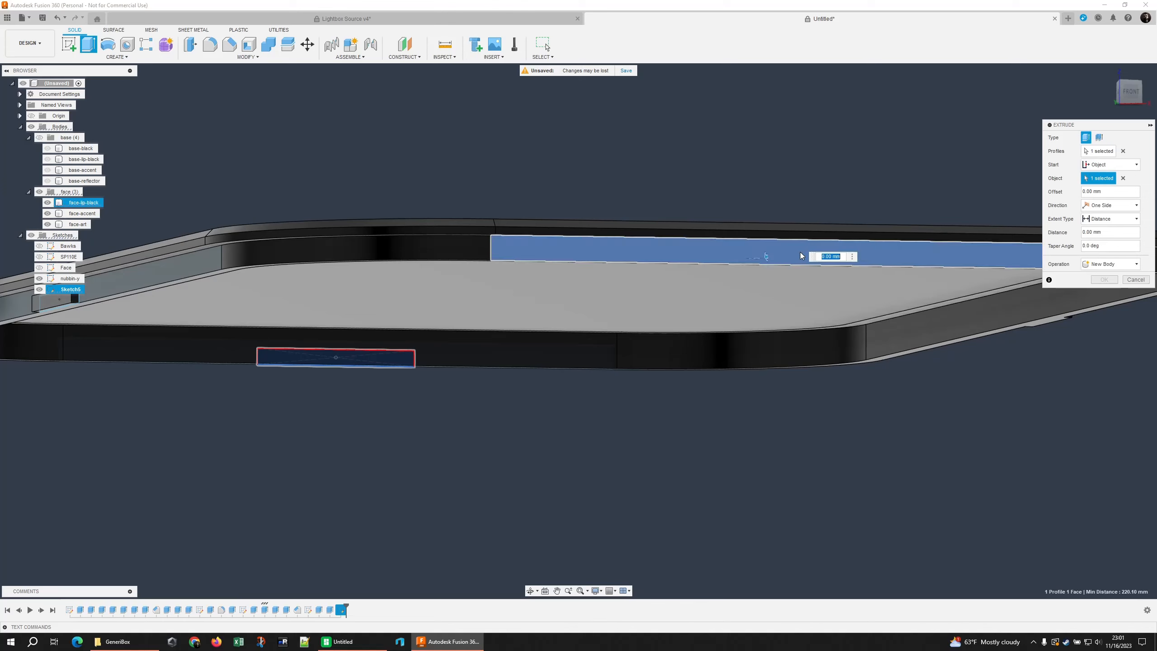
pyautogui.write('-1')
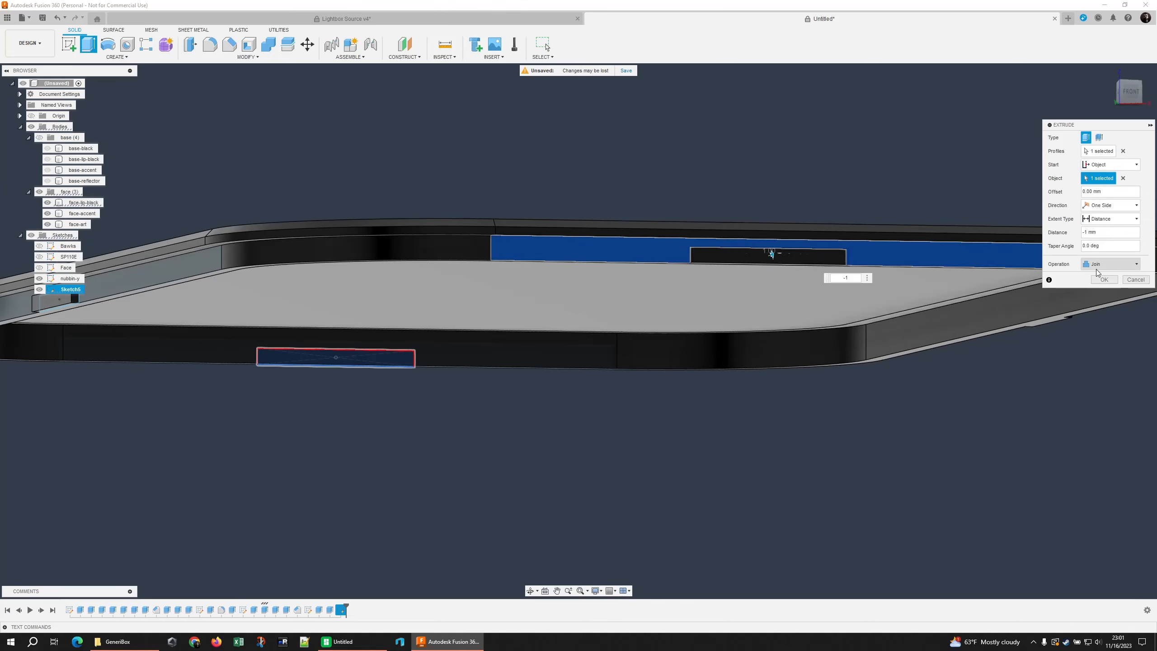
pyautogui.press('Return')
# Show the short-side rectangle sketch again and extrude its profile outward from the near short side wall.
pyautogui.click(547, 333)
pyautogui.keyDown('shift'); pyautogui.moveTo(331, 362); pyautogui.dragTo(387, 331, button='middle'); pyautogui.keyUp('shift')
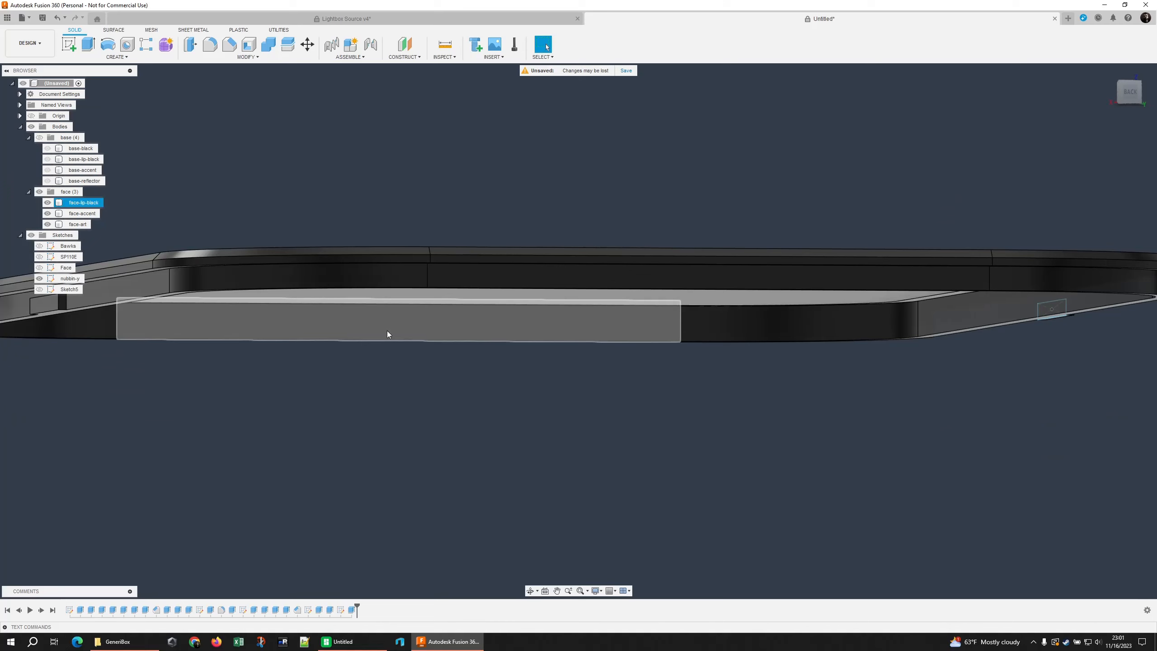
pyautogui.click(514, 312)
pyautogui.keyDown('shift'); pyautogui.moveTo(514, 313); pyautogui.dragTo(396, 299, button='middle'); pyautogui.keyUp('shift')
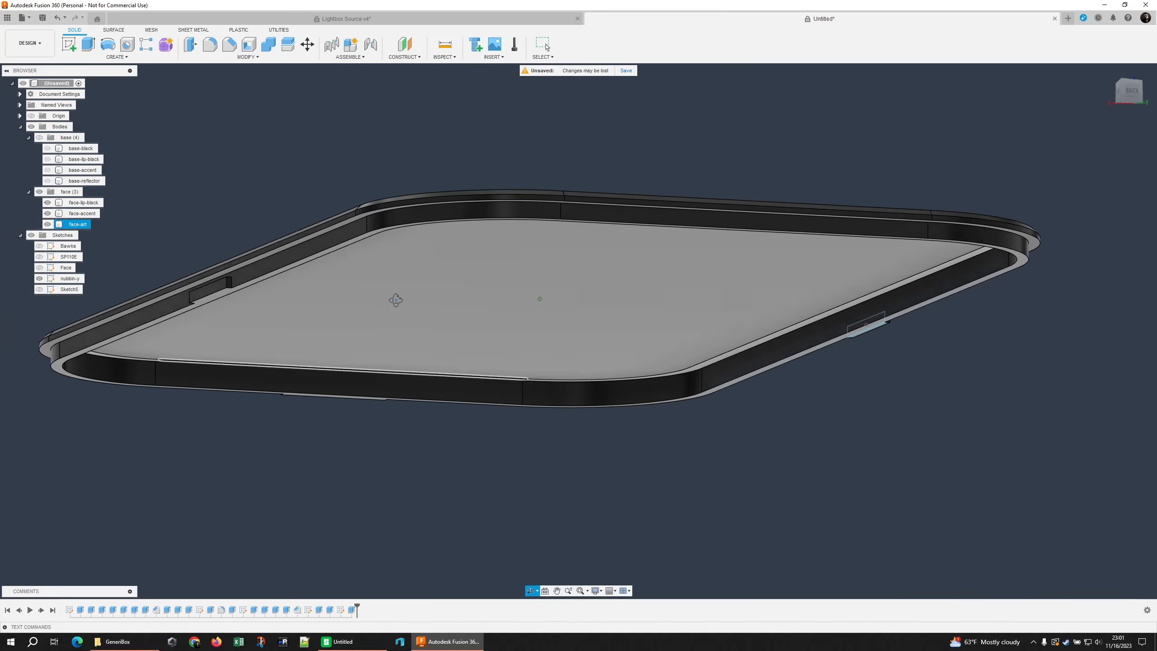
pyautogui.press('Escape')
pyautogui.click(40, 289)
pyautogui.scroll(5, 678, 297)
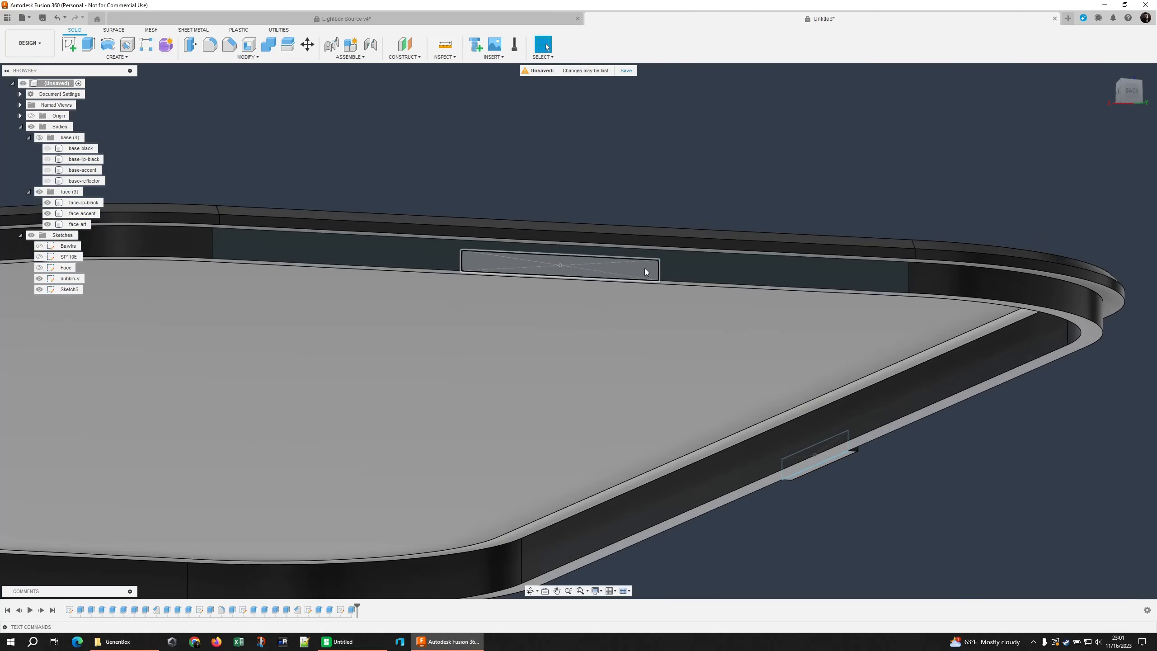
pyautogui.click(645, 272)
pyautogui.press('e')
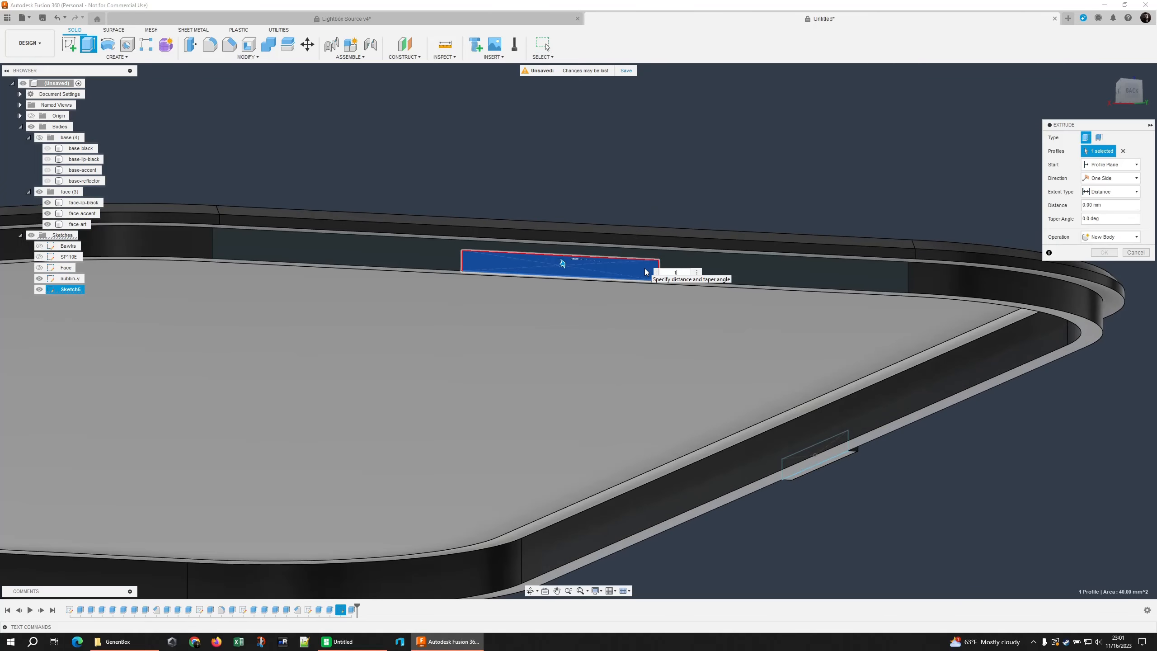
pyautogui.press('Return')
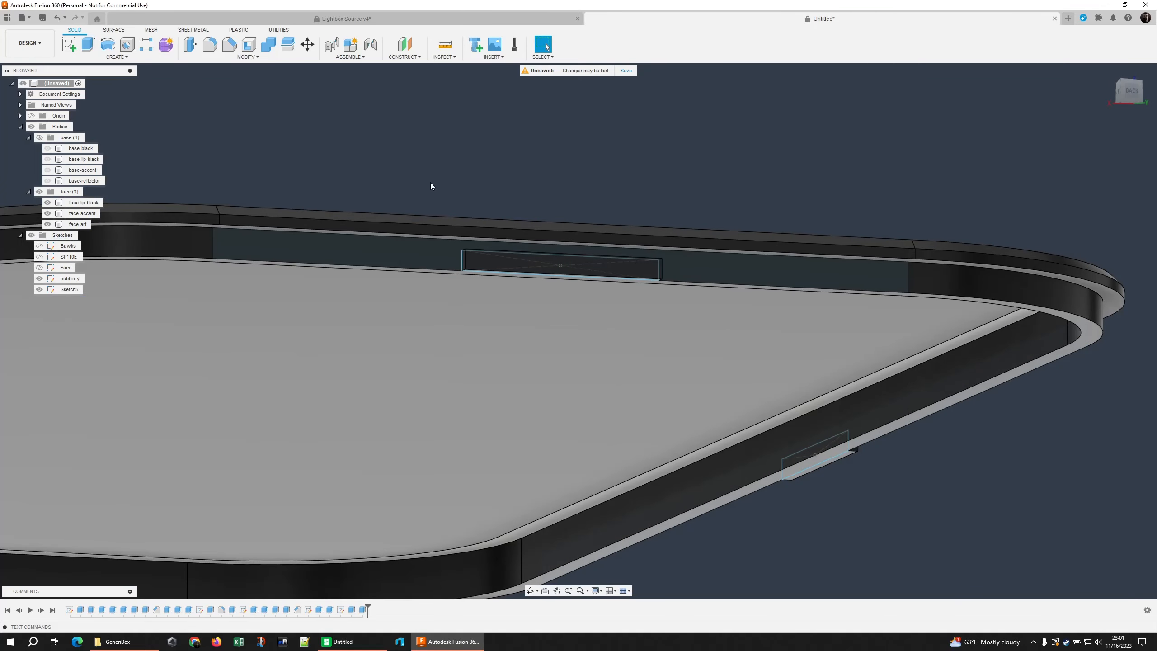
# Hide the nub sketches and chamfer the outer faces of all four nubs with an equal distance of 1 mm.
pyautogui.scroll(-5, 430, 183)
pyautogui.keyDown('shift'); pyautogui.moveTo(430, 182); pyautogui.dragTo(460, 176, button='middle'); pyautogui.keyUp('shift')
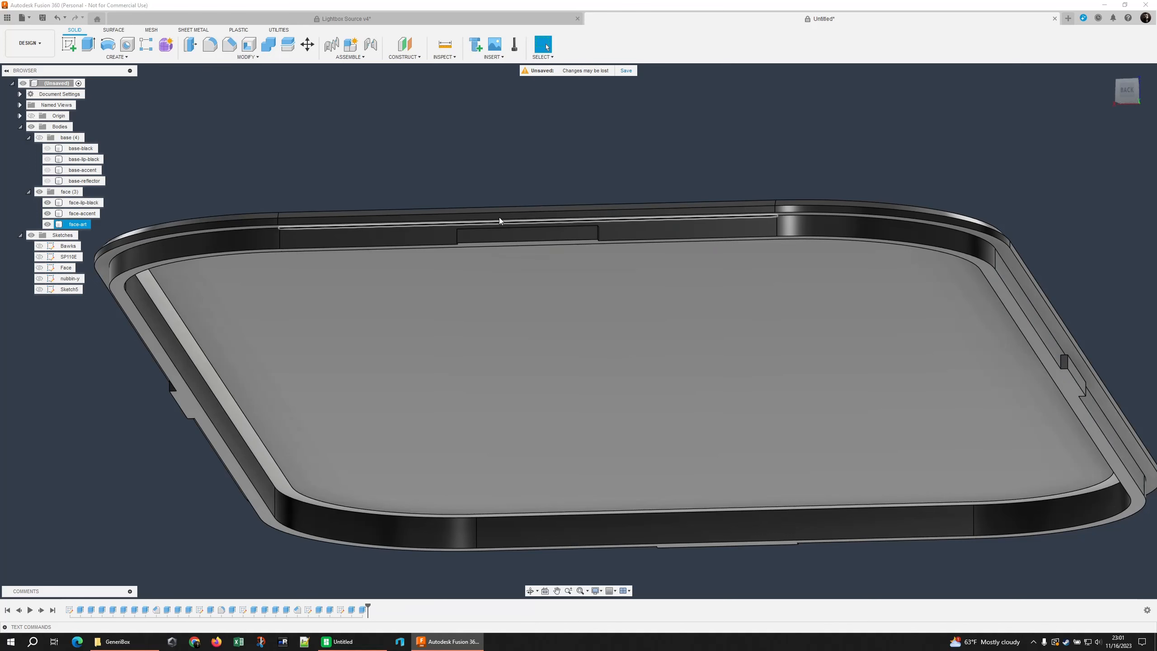
pyautogui.click(234, 47)
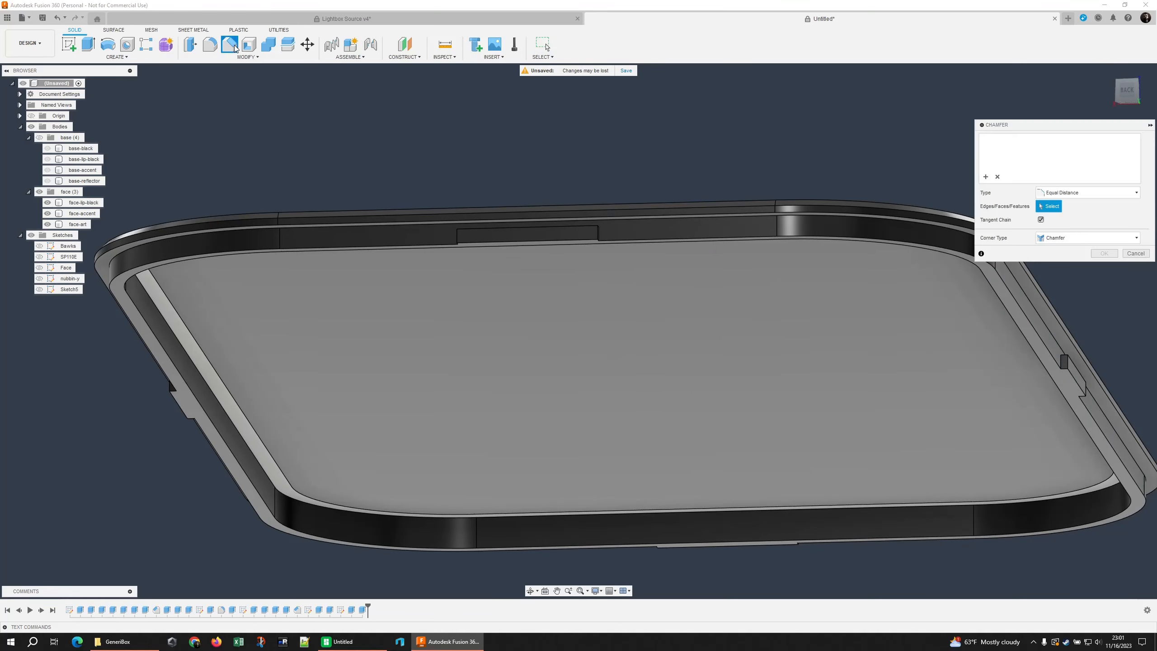
pyautogui.click(551, 233)
pyautogui.moveTo(739, 179); pyautogui.dragTo(603, 173, button='middle')
pyautogui.keyDown('shift'); pyautogui.moveTo(604, 173); pyautogui.dragTo(756, 206, button='middle'); pyautogui.keyUp('shift')
pyautogui.click(747, 327)
pyautogui.keyDown('shift'); pyautogui.moveTo(820, 269); pyautogui.dragTo(618, 355, button='middle'); pyautogui.keyUp('shift')
pyautogui.keyDown('shift'); pyautogui.moveTo(1025, 325); pyautogui.dragTo(992, 346, button='middle'); pyautogui.keyUp('shift')
pyautogui.moveTo(991, 346); pyautogui.dragTo(837, 334, button='middle')
pyautogui.click(714, 301)
pyautogui.keyDown('shift'); pyautogui.moveTo(714, 301); pyautogui.dragTo(866, 330, button='middle'); pyautogui.keyUp('shift')
pyautogui.click(866, 329)
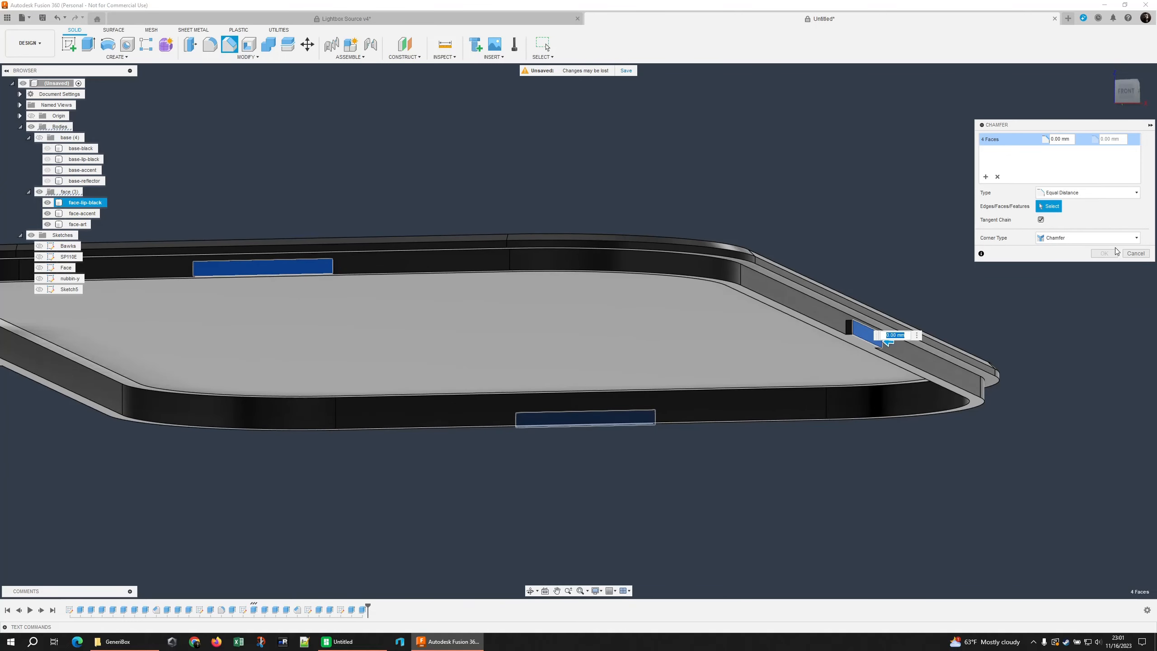
pyautogui.scroll(8, 861, 335)
pyautogui.keyDown('shift'); pyautogui.moveTo(511, 253); pyautogui.dragTo(627, 235, button='middle'); pyautogui.keyUp('shift')
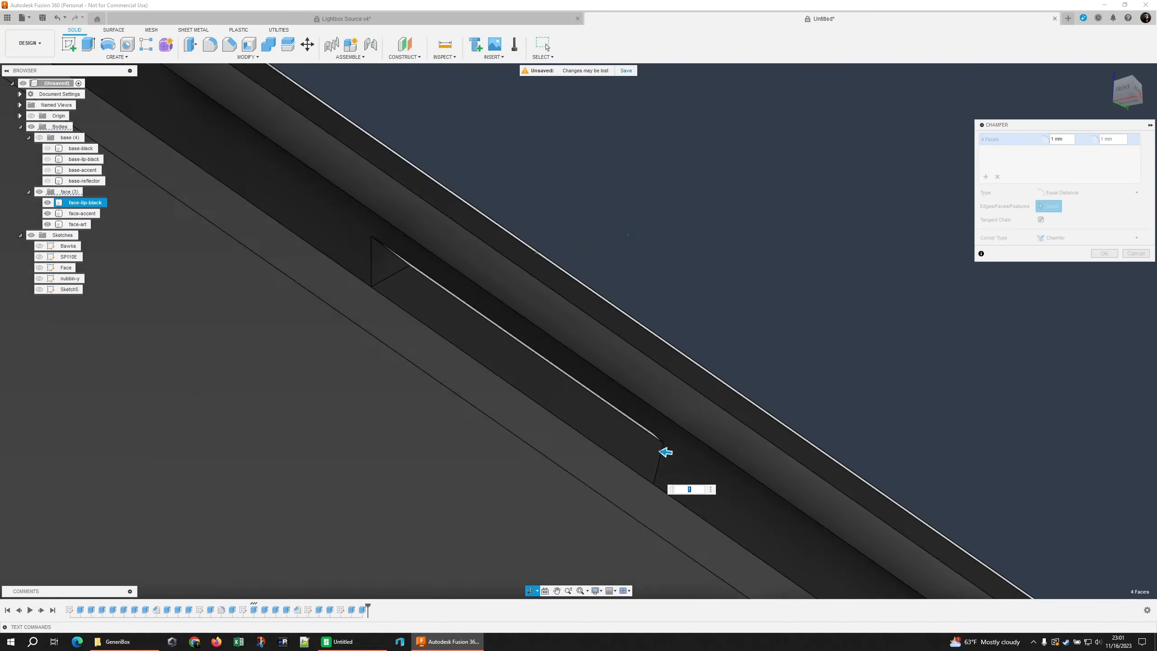
pyautogui.keyDown('shift'); pyautogui.moveTo(665, 452); pyautogui.dragTo(574, 336, button='middle'); pyautogui.keyUp('shift')
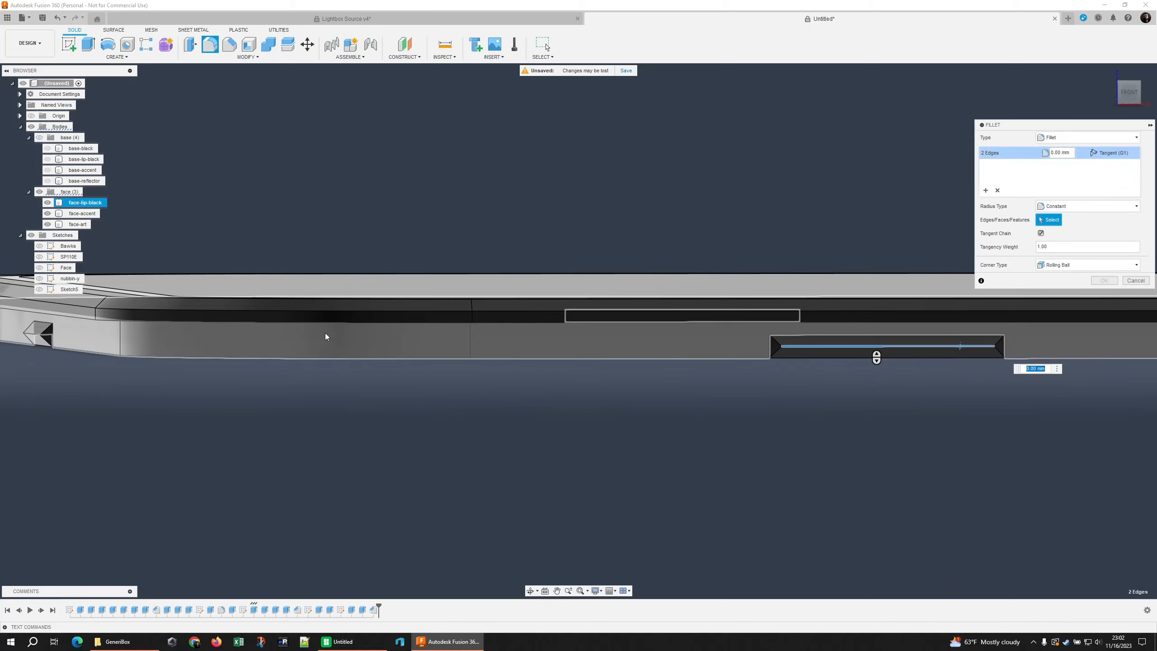
# Fillet the four outer ridge edges of the chamfered nubs with a 0.5 mm radius.
pyautogui.keyDown('shift'); pyautogui.moveTo(326, 332); pyautogui.dragTo(298, 334, button='middle'); pyautogui.keyUp('shift')
pyautogui.keyDown('shift'); pyautogui.moveTo(349, 277); pyautogui.dragTo(773, 270, button='middle'); pyautogui.keyUp('shift')
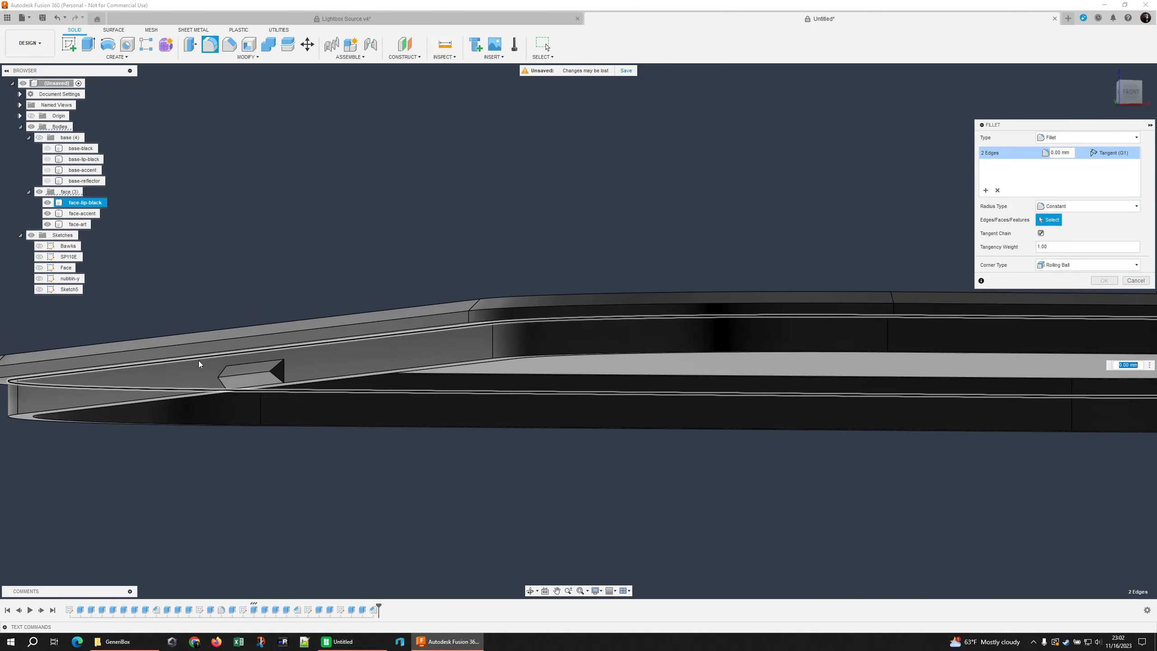
pyautogui.click(240, 373)
pyautogui.moveTo(232, 344); pyautogui.dragTo(358, 310, button='middle')
pyautogui.click(357, 310)
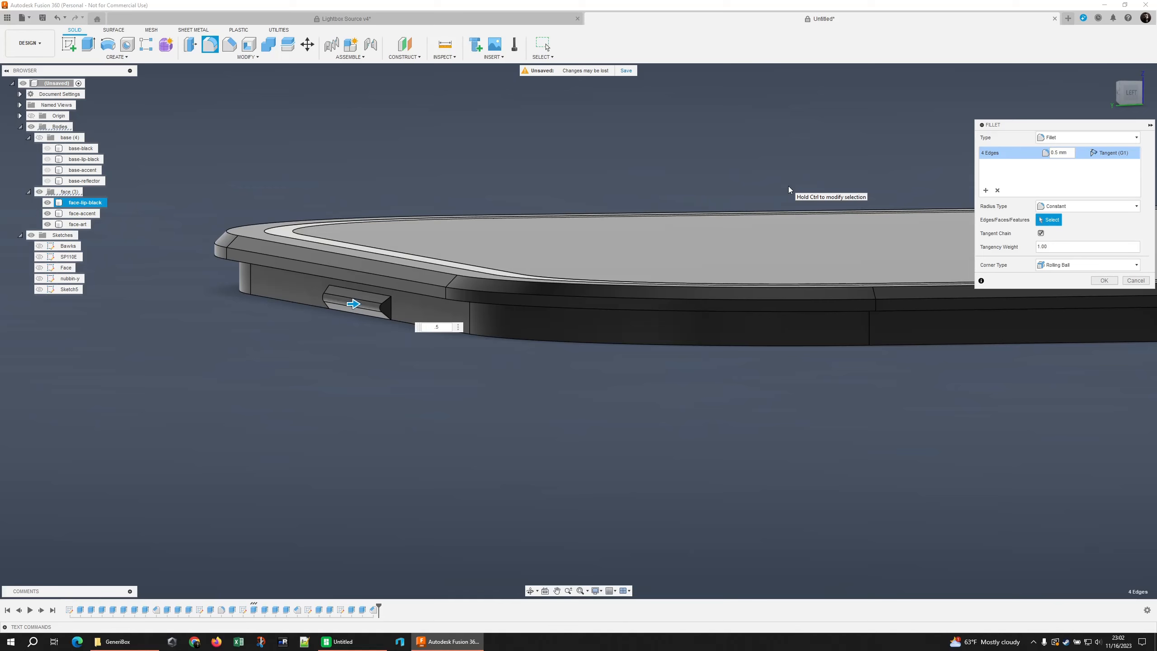
pyautogui.press('Return')
# Measure the distance from a nub's rounded end edge to its base edge on the side wall.
pyautogui.scroll(-1, 315, 325)
pyautogui.moveTo(315, 325); pyautogui.dragTo(394, 414, button='middle')
pyautogui.scroll(4, 412, 417)
pyautogui.scroll(3, 412, 417)
pyautogui.scroll(4, 546, 331)
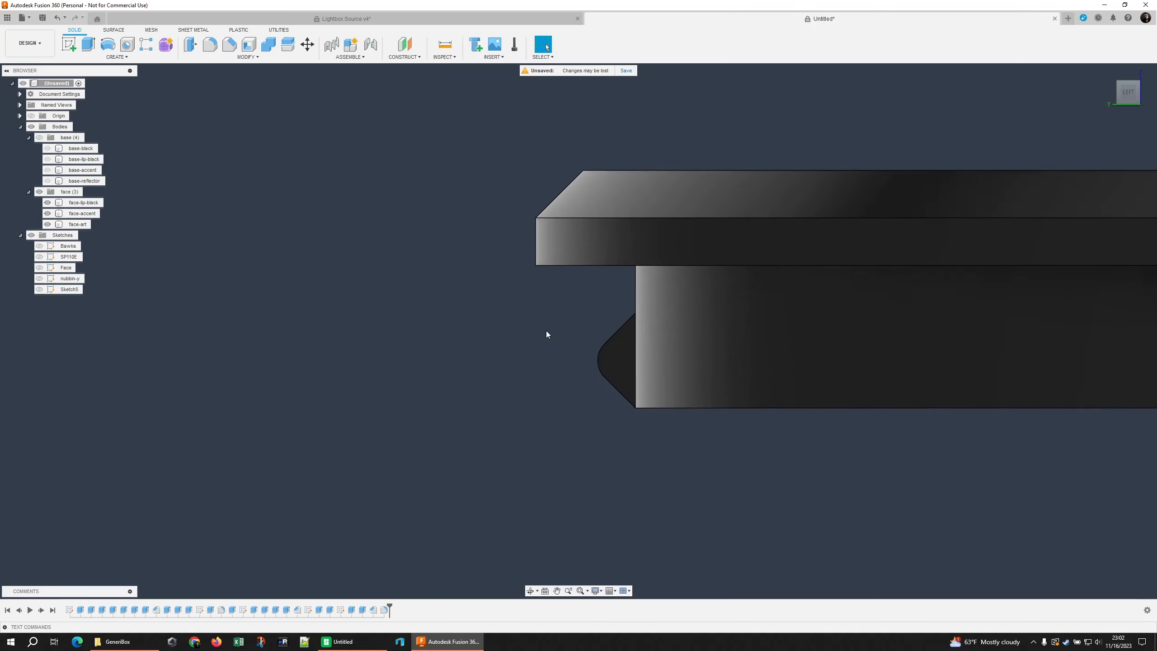
pyautogui.keyDown('shift'); pyautogui.moveTo(546, 331); pyautogui.dragTo(579, 338, button='middle'); pyautogui.keyUp('shift')
pyautogui.click(441, 47)
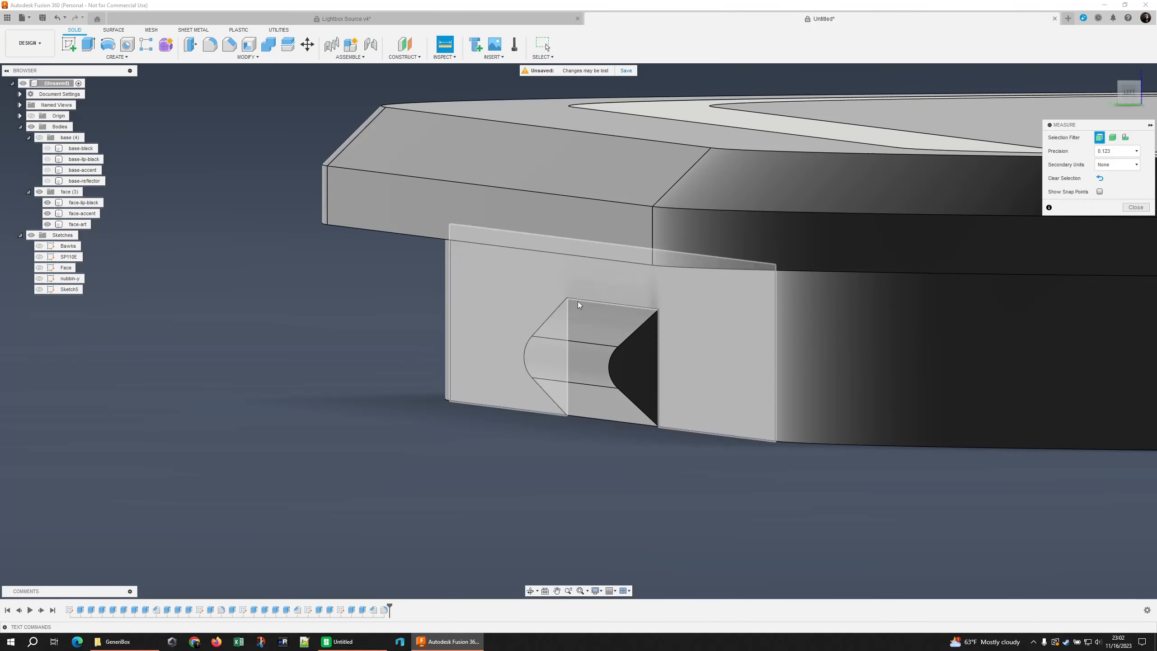
pyautogui.click(610, 369)
pyautogui.click(658, 367)
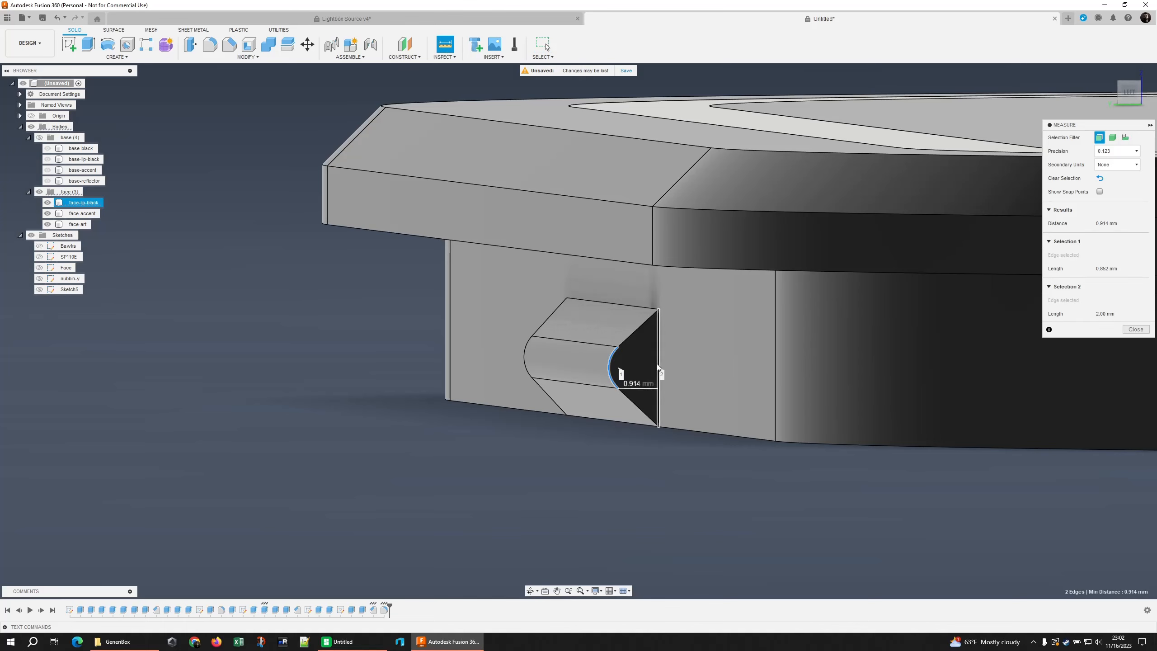
pyautogui.keyDown('shift'); pyautogui.moveTo(661, 373); pyautogui.dragTo(693, 356, button='middle'); pyautogui.keyUp('shift')
pyautogui.keyDown('shift'); pyautogui.moveTo(620, 379); pyautogui.dragTo(633, 396, button='middle'); pyautogui.keyUp('shift')
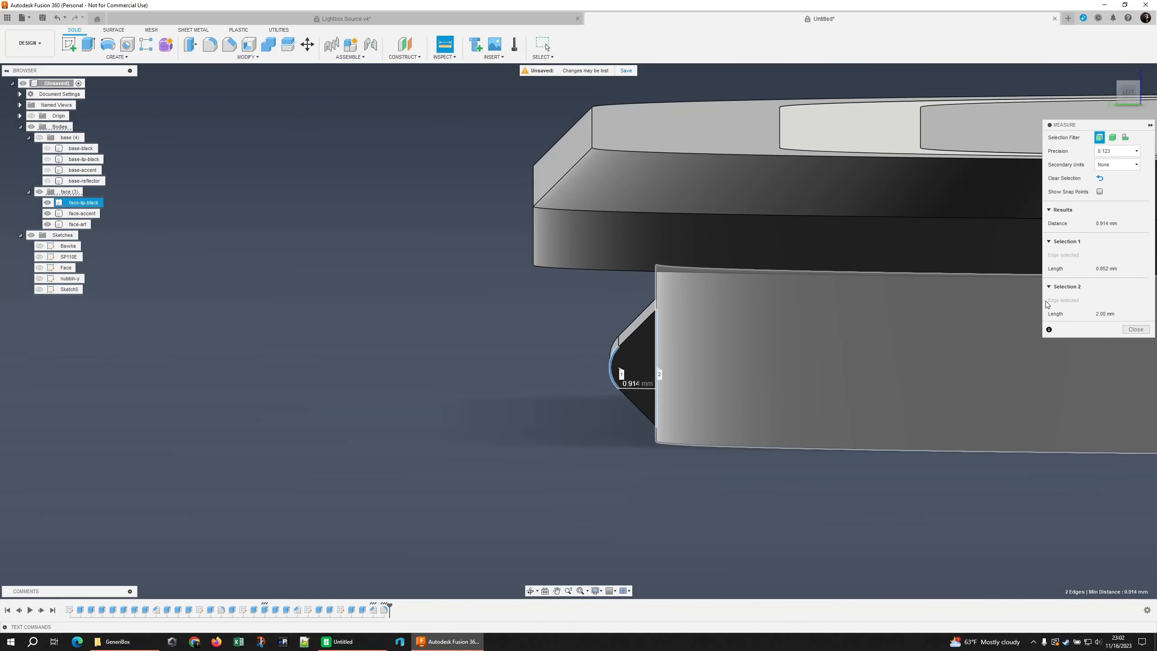
pyautogui.click(1134, 329)
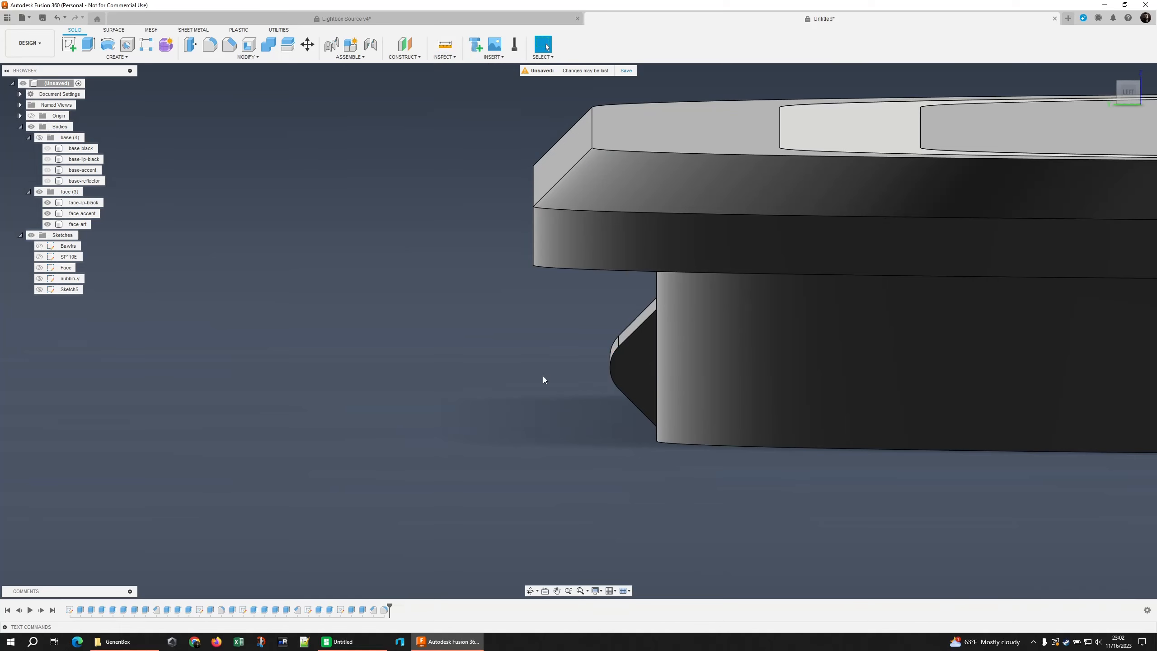
pyautogui.scroll(-3, 543, 376)
pyautogui.keyDown('shift'); pyautogui.moveTo(548, 355); pyautogui.dragTo(588, 353, button='middle'); pyautogui.keyUp('shift')
pyautogui.scroll(-3, 589, 353)
pyautogui.keyDown('shift'); pyautogui.moveTo(751, 387); pyautogui.dragTo(621, 441, button='middle'); pyautogui.keyUp('shift')
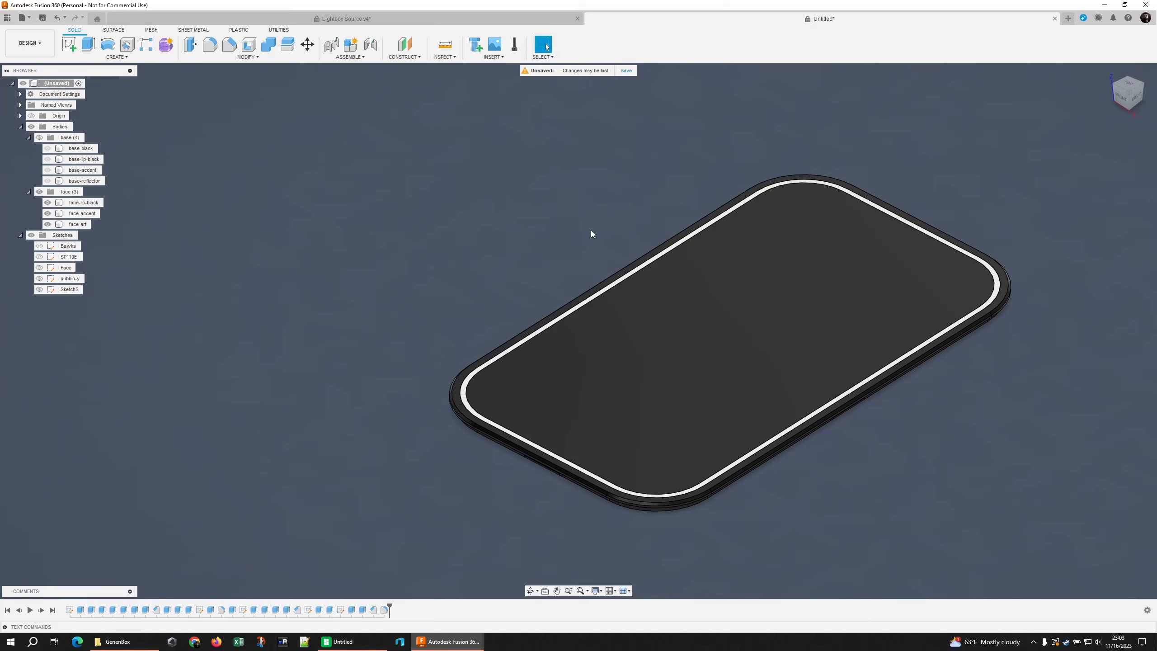
pyautogui.scroll(4, 543, 240)
pyautogui.scroll(-5, 544, 238)
pyautogui.keyDown('shift'); pyautogui.moveTo(544, 239); pyautogui.dragTo(373, 167, button='middle'); pyautogui.keyUp('shift')
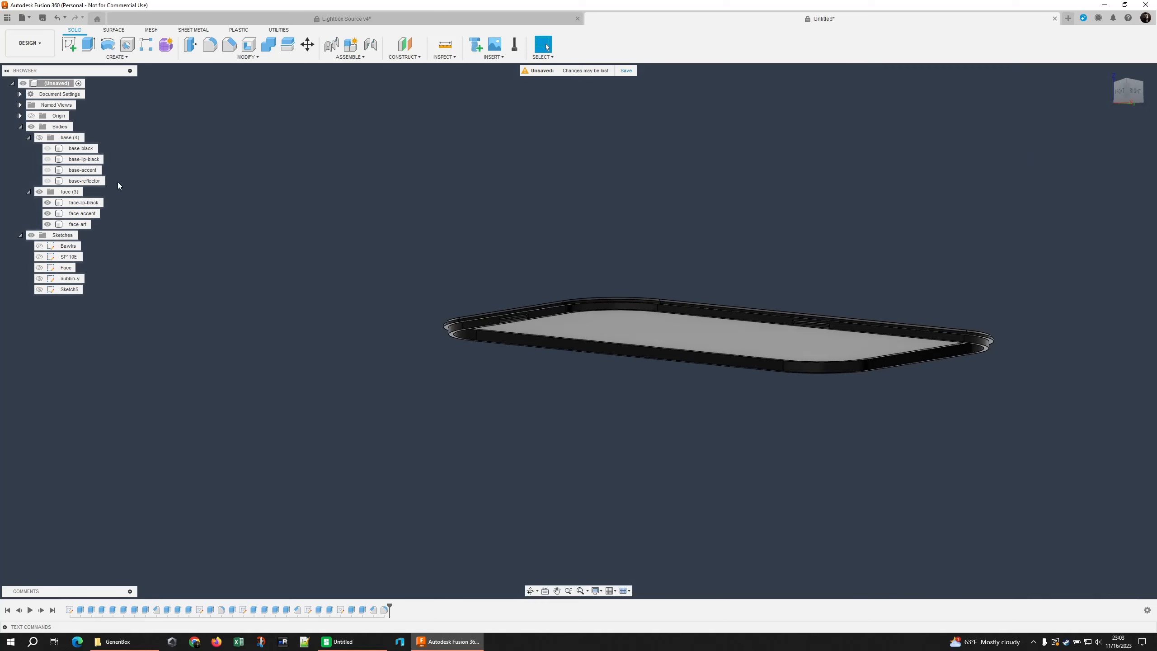
# Hide the face bodies, show the base bodies and turn on the two nub sketches.
pyautogui.click(39, 192)
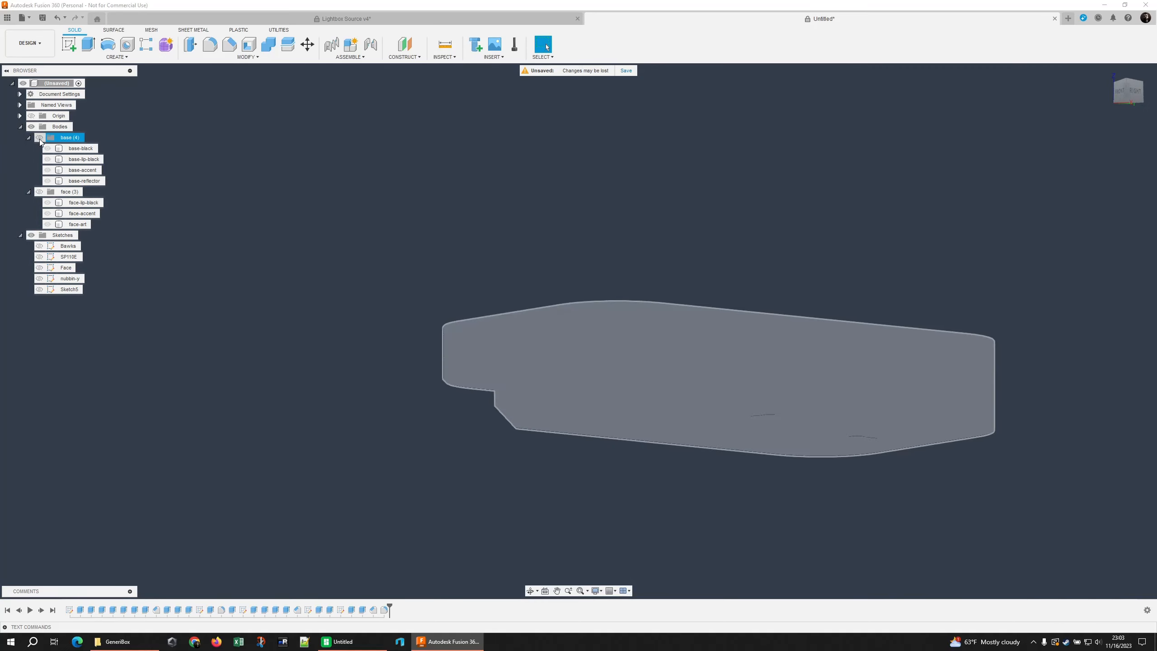
pyautogui.click(40, 138)
pyautogui.keyDown('shift'); pyautogui.moveTo(364, 186); pyautogui.dragTo(337, 254, button='middle'); pyautogui.keyUp('shift')
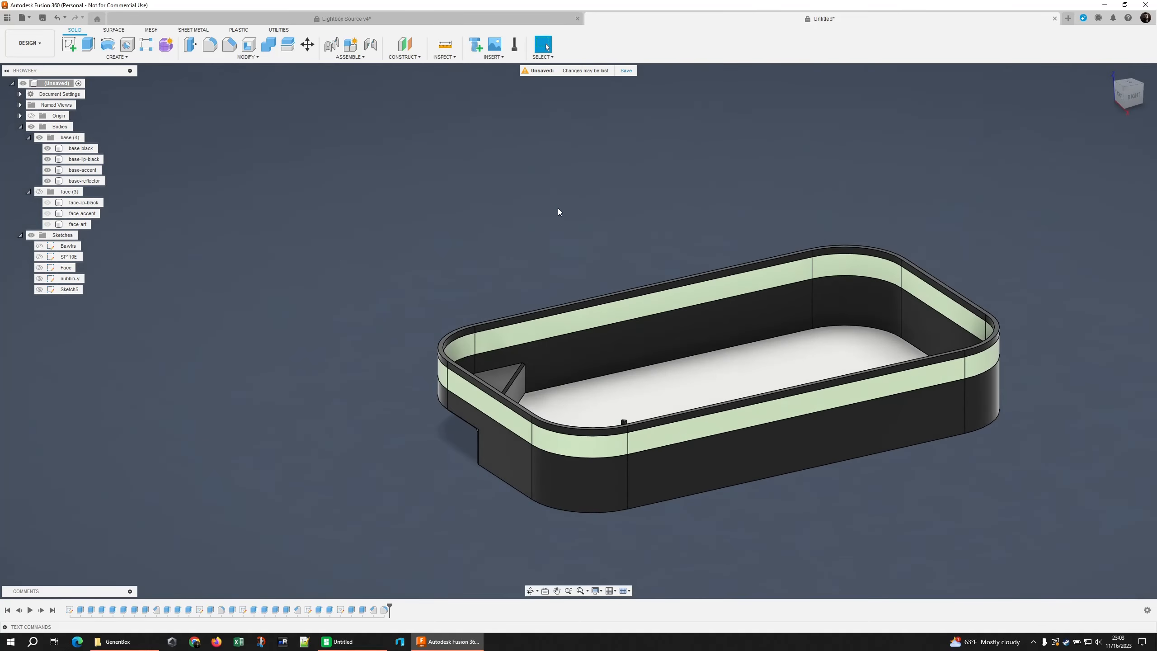
pyautogui.scroll(5, 615, 226)
pyautogui.click(40, 279)
pyautogui.click(40, 289)
# Extrude the long-side nub profile as a 1 mm cut into the adjacent wall of the base lip.
pyautogui.scroll(3, 746, 291)
pyautogui.moveTo(746, 290)
pyautogui.mouseDown(button='middle')
pyautogui.moveTo(440, 257)
pyautogui.moveTo(479, 197)
pyautogui.mouseUp(button='middle')
pyautogui.scroll(2, 479, 198)
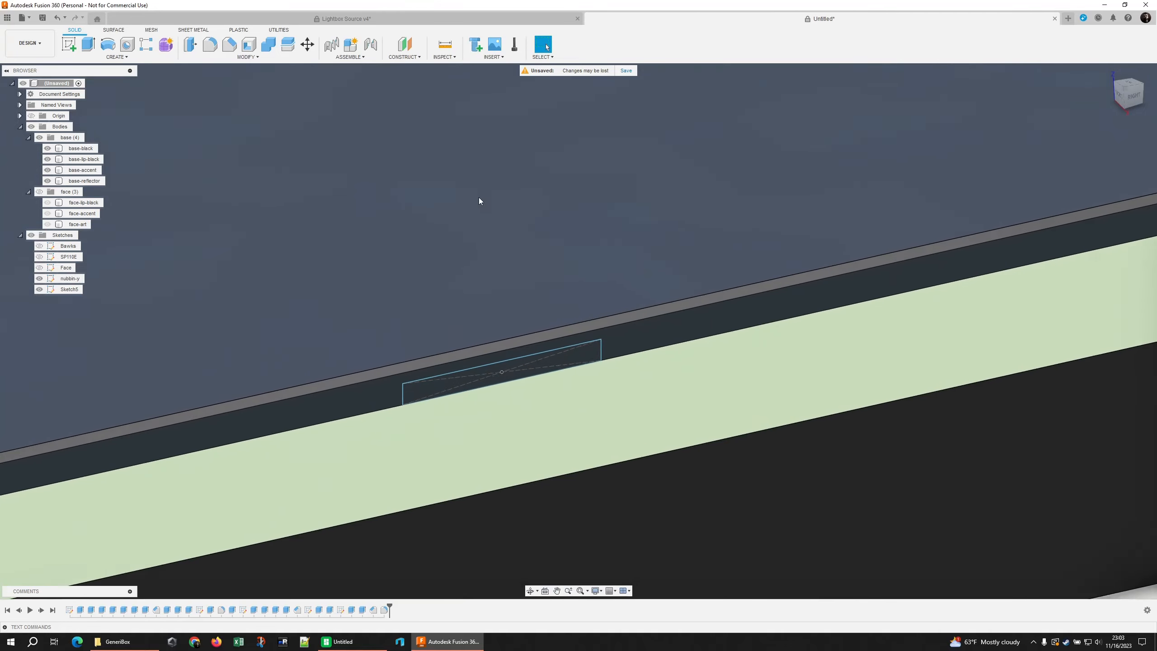
pyautogui.moveTo(608, 367); pyautogui.dragTo(632, 265, button='middle')
pyautogui.click(643, 286)
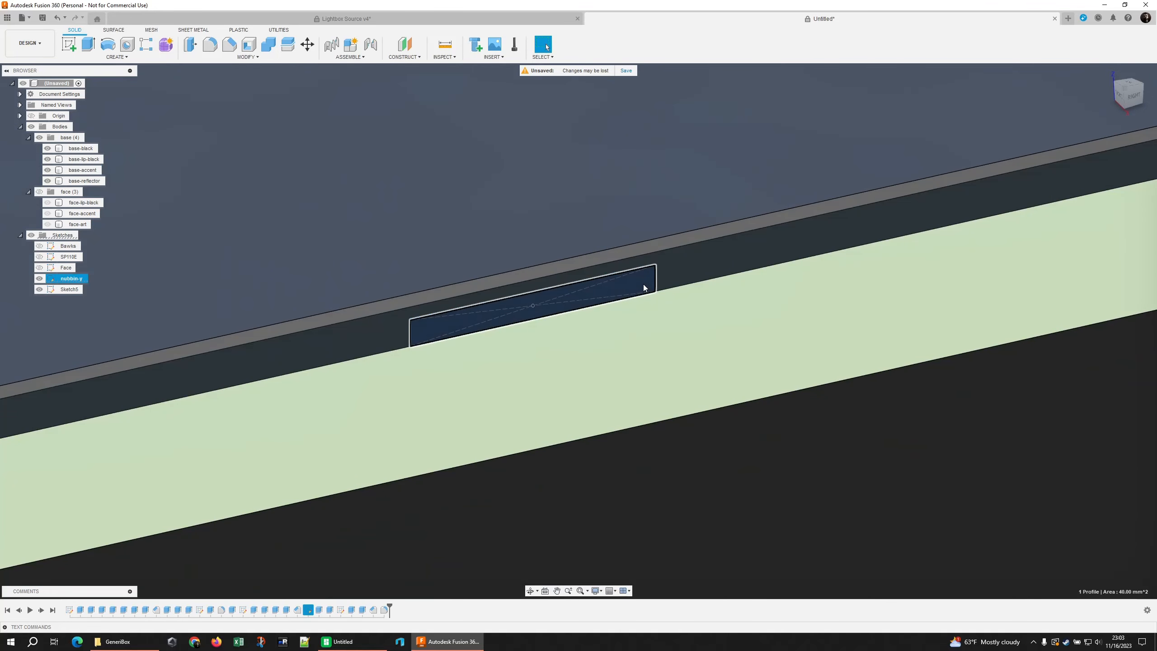
pyautogui.press('e')
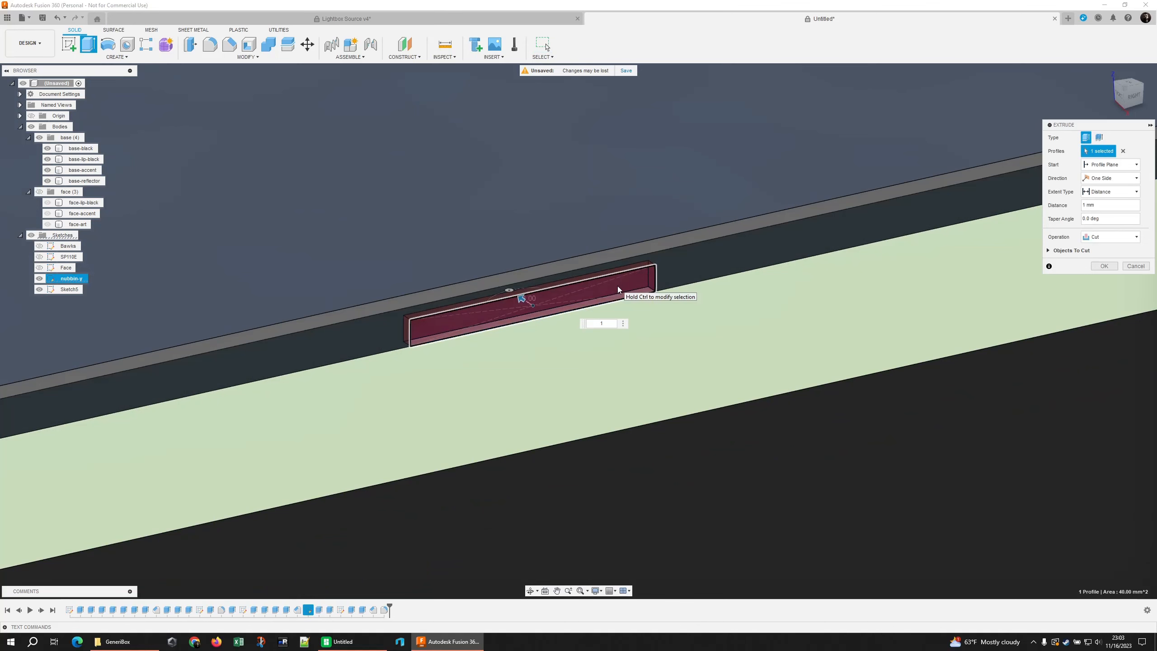
pyautogui.press('Return')
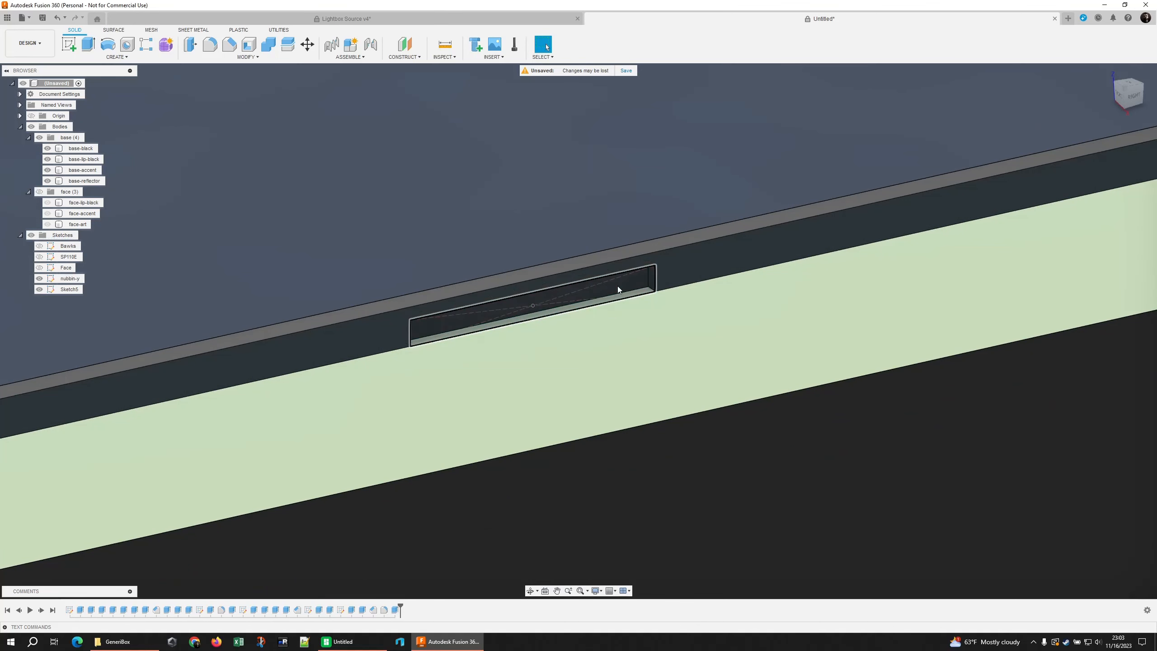
# Cut the same long-side profile 1 mm into the opposite long wall, starting the extrusion from that wall's inner lip face.
pyautogui.press('e')
pyautogui.click(631, 286)
pyautogui.scroll(-6, 636, 294)
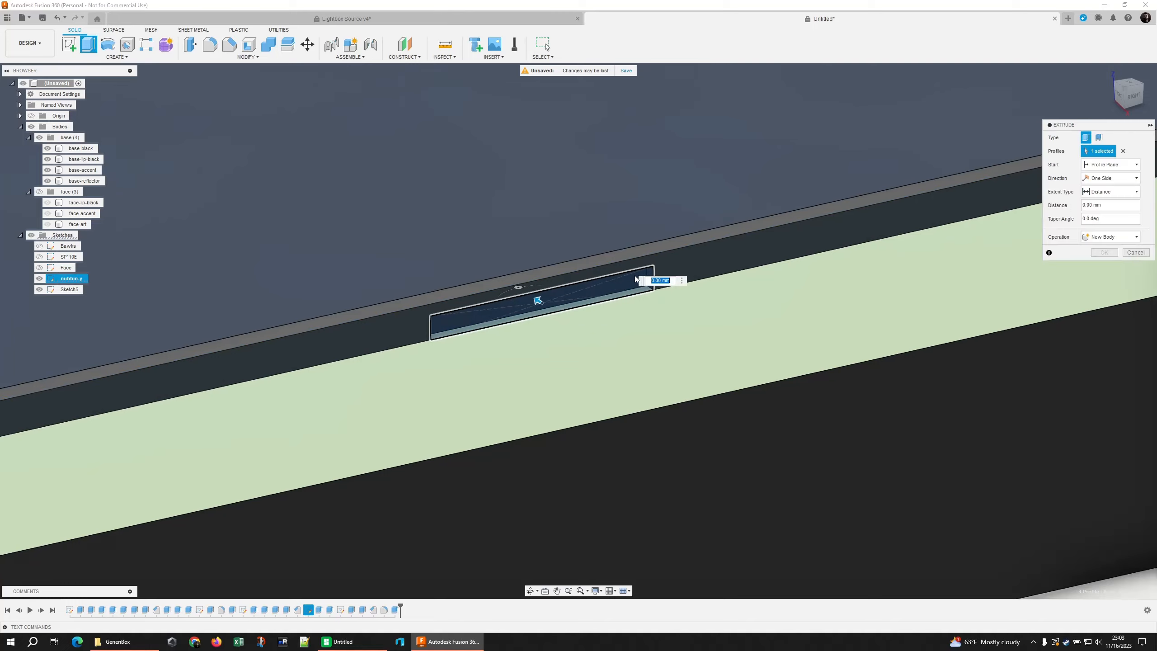
pyautogui.keyDown('shift'); pyautogui.moveTo(627, 311); pyautogui.dragTo(751, 315, button='middle'); pyautogui.keyUp('shift')
pyautogui.moveTo(751, 314); pyautogui.dragTo(501, 392, button='middle')
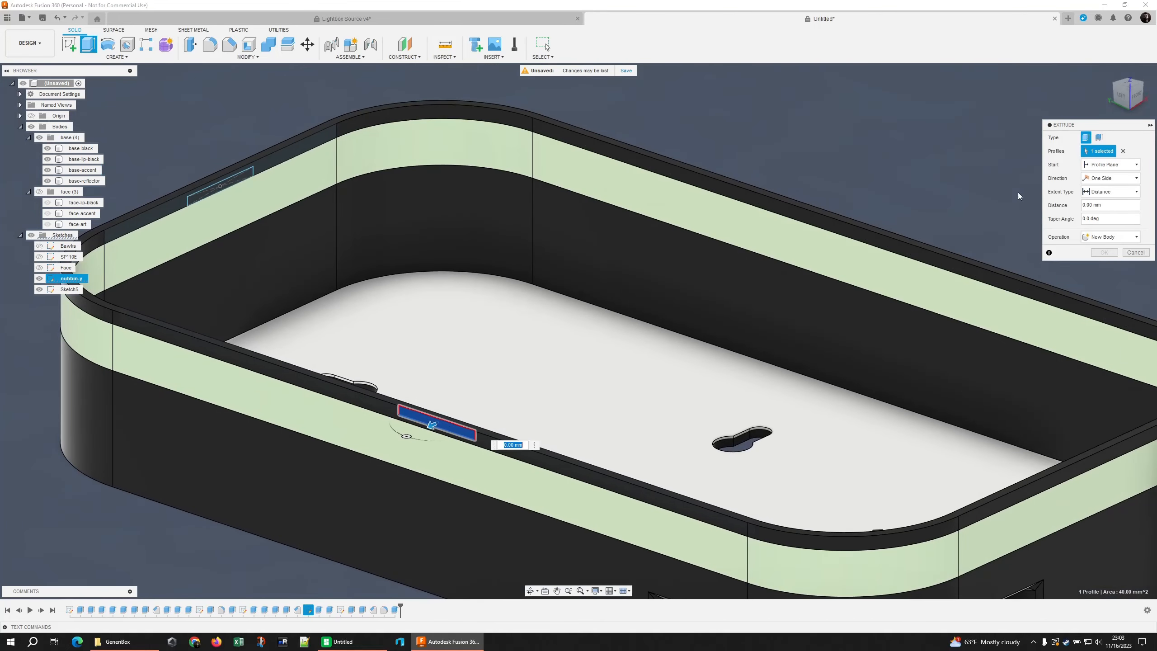
pyautogui.click(1102, 167)
pyautogui.click(1103, 195)
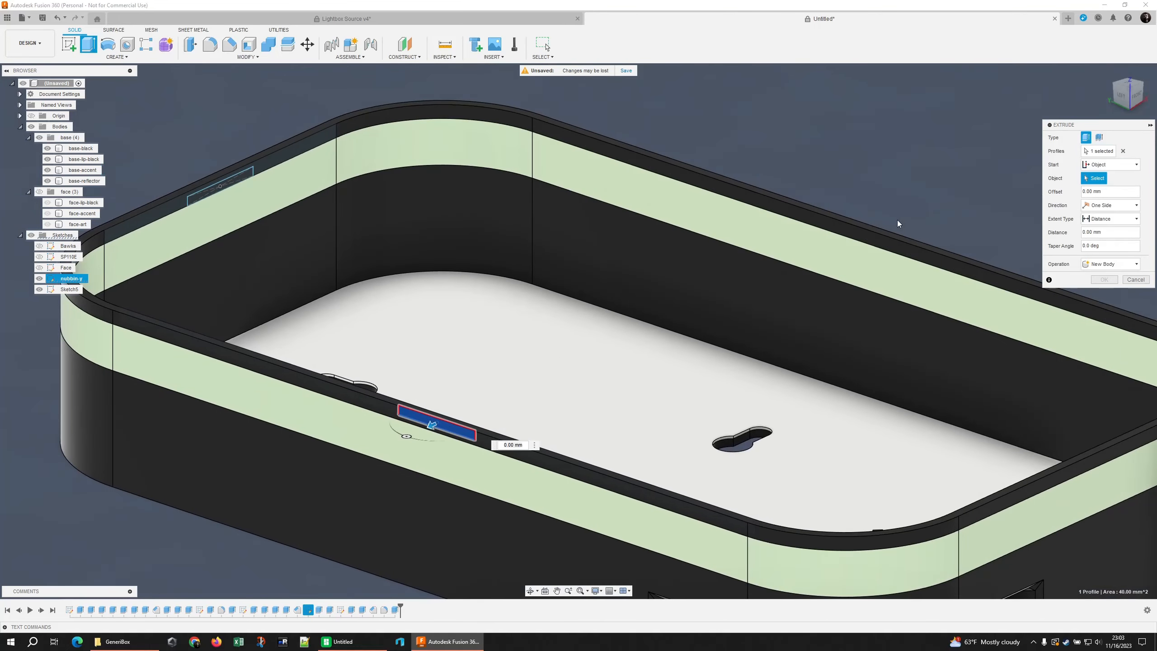
pyautogui.click(828, 228)
pyautogui.write('1')
pyautogui.press('Return')
# Extrude the short-side nub profile -1 mm to cut a slot into the adjacent short wall of the base lip.
pyautogui.press('e')
pyautogui.click(220, 187)
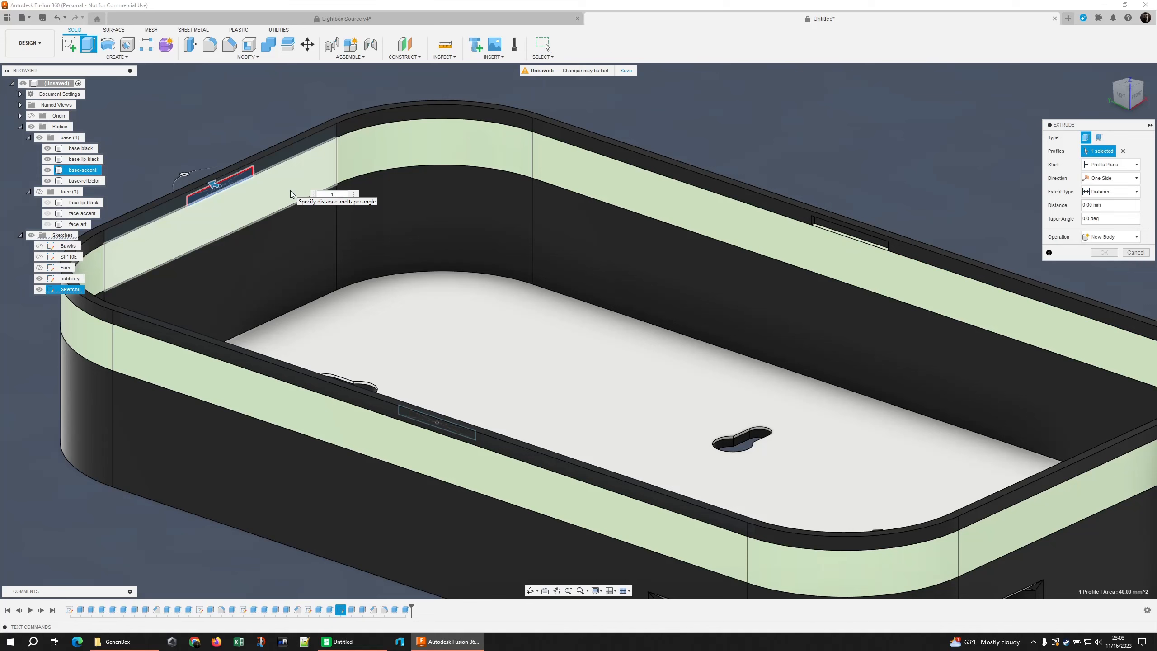
pyautogui.write('-1')
pyautogui.press('Return')
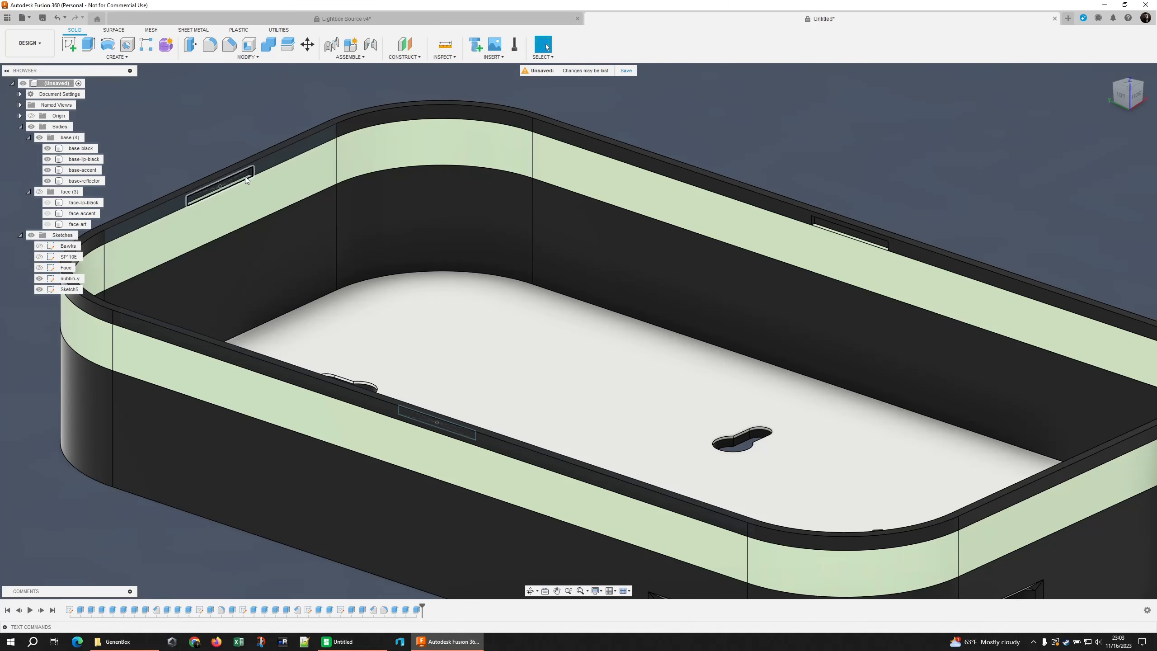
# Extrude the short-side profile -1 mm from the opposite short wall's inner lip face to cut the fourth slot.
pyautogui.click(245, 176)
pyautogui.press('e')
pyautogui.moveTo(646, 233)
pyautogui.keyDown('shift'); pyautogui.mouseDown(button='middle')
pyautogui.moveTo(616, 249)
pyautogui.moveTo(770, 214)
pyautogui.mouseUp(button='middle'); pyautogui.keyUp('shift')
pyautogui.moveTo(769, 214); pyautogui.dragTo(324, 262, button='middle')
pyautogui.keyDown('shift'); pyautogui.moveTo(836, 168); pyautogui.dragTo(878, 145, button='middle'); pyautogui.keyUp('shift')
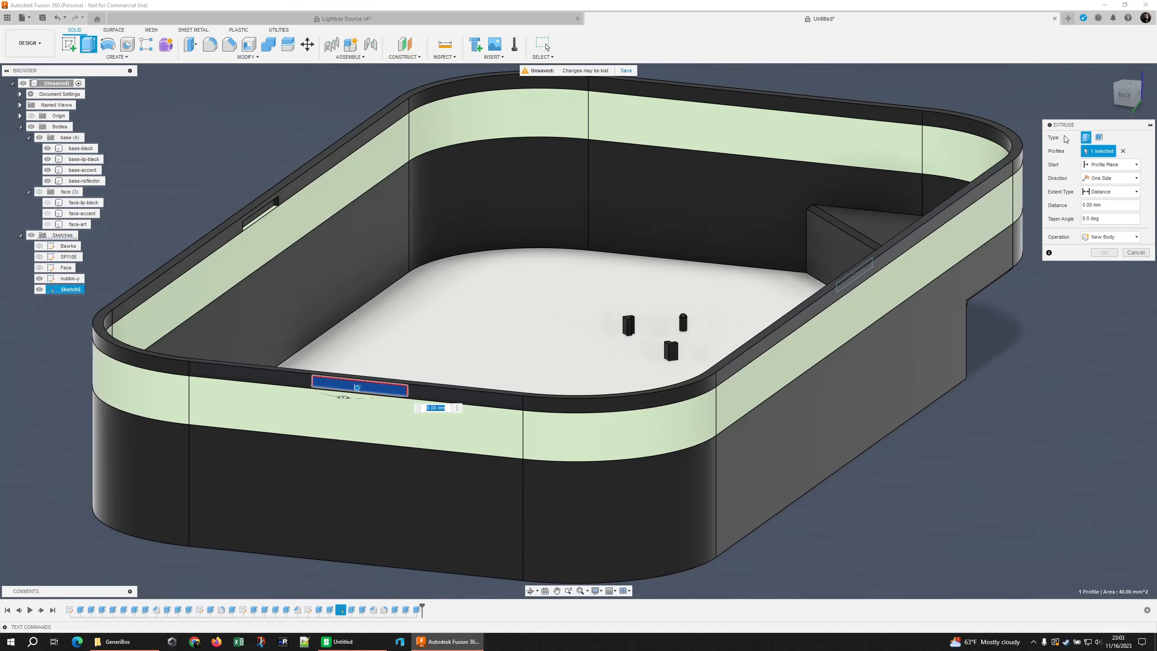
pyautogui.click(1110, 164)
pyautogui.click(1102, 196)
pyautogui.click(797, 130)
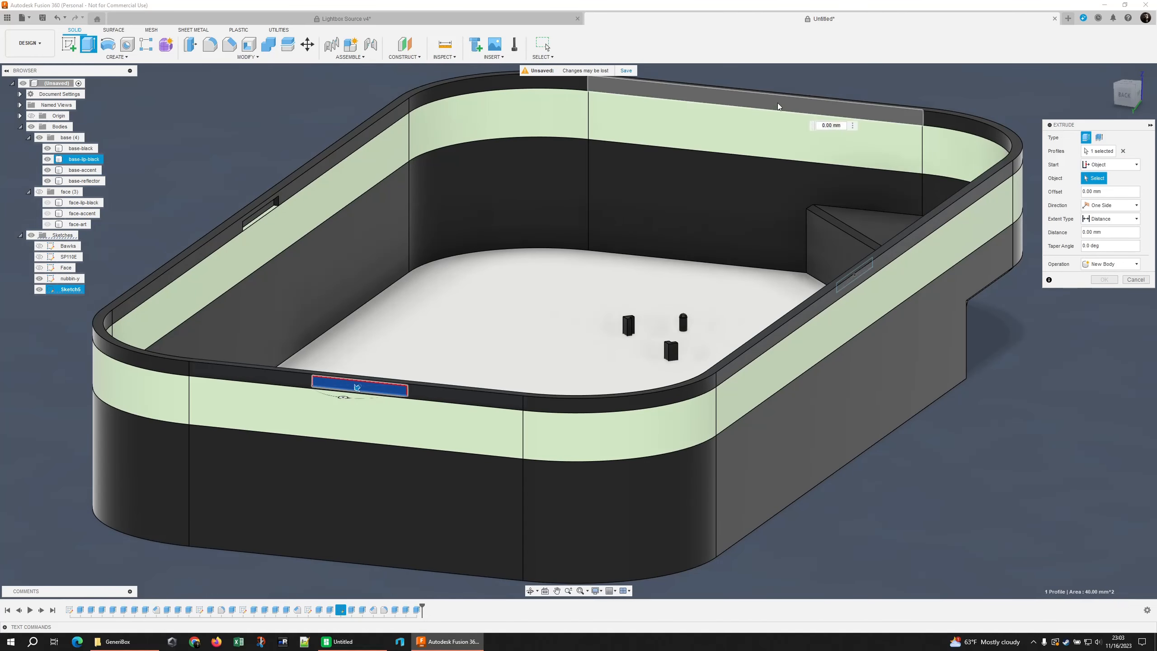
pyautogui.write('-1')
pyautogui.press('Return')
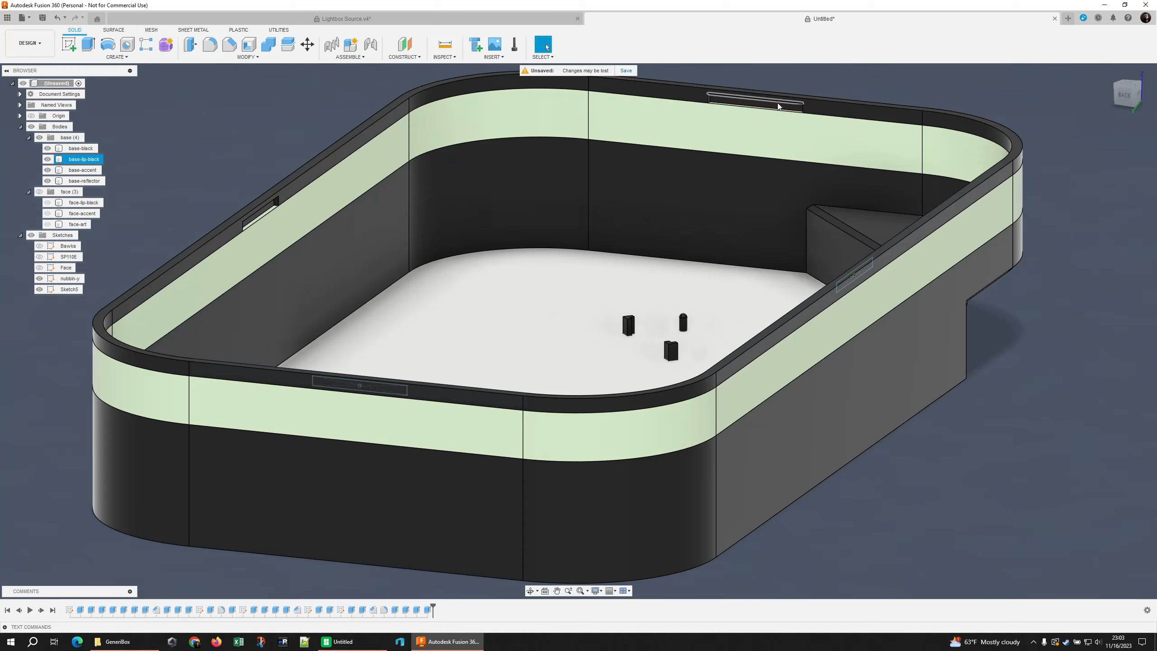
# Hide both nub sketches and all base bodies except base-lip-black.
pyautogui.moveTo(781, 108); pyautogui.dragTo(724, 183, button='middle')
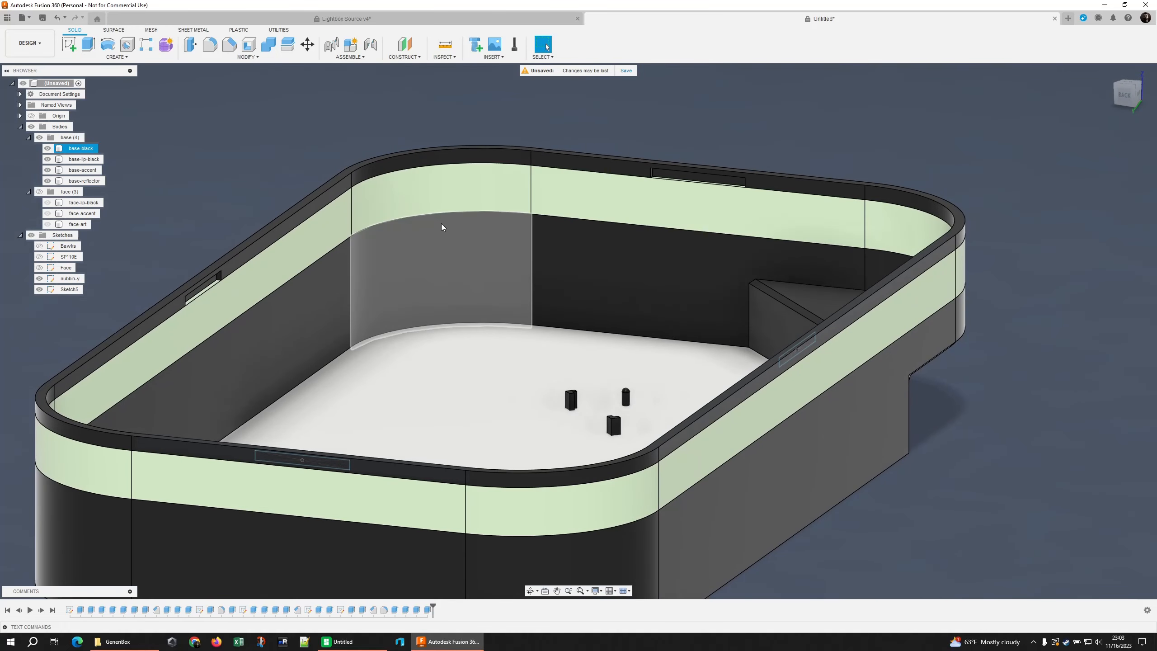
pyautogui.keyDown('shift'); pyautogui.moveTo(623, 224); pyautogui.dragTo(609, 219, button='middle'); pyautogui.keyUp('shift')
pyautogui.click(39, 289)
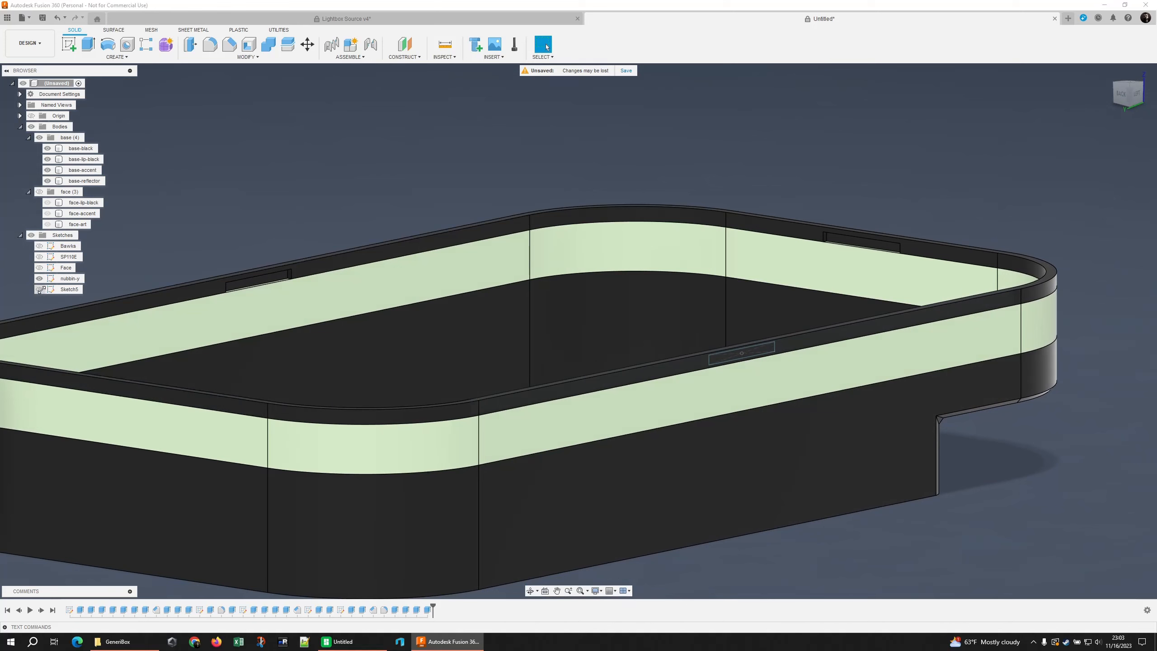
pyautogui.click(40, 277)
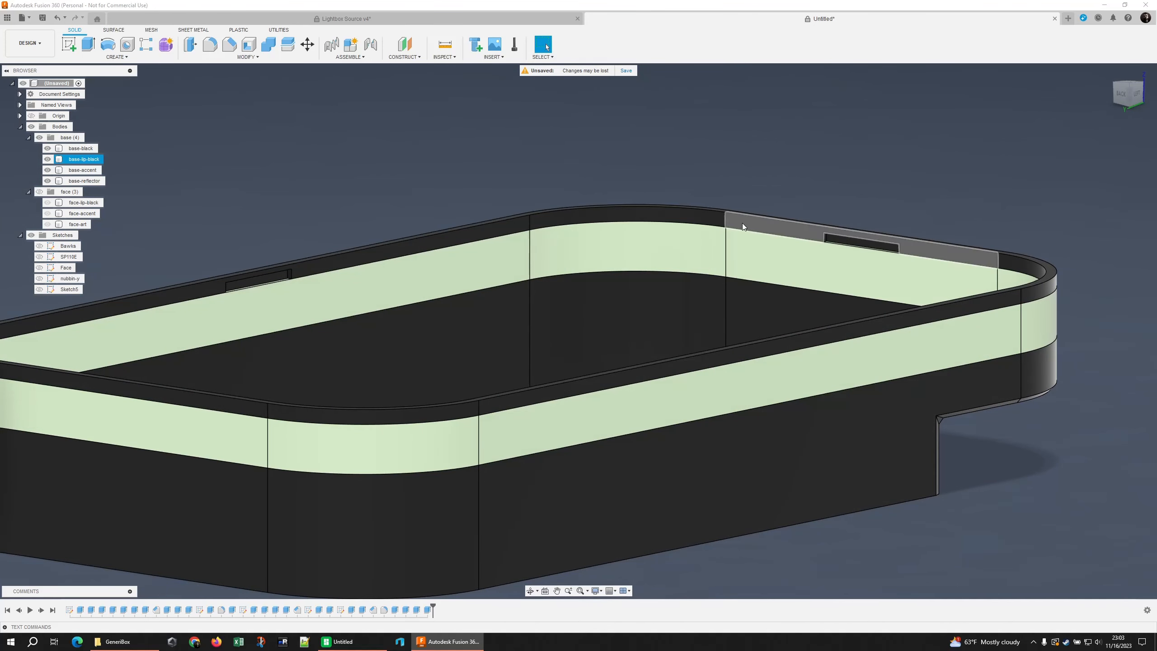
pyautogui.moveTo(595, 197); pyautogui.dragTo(672, 198, button='middle')
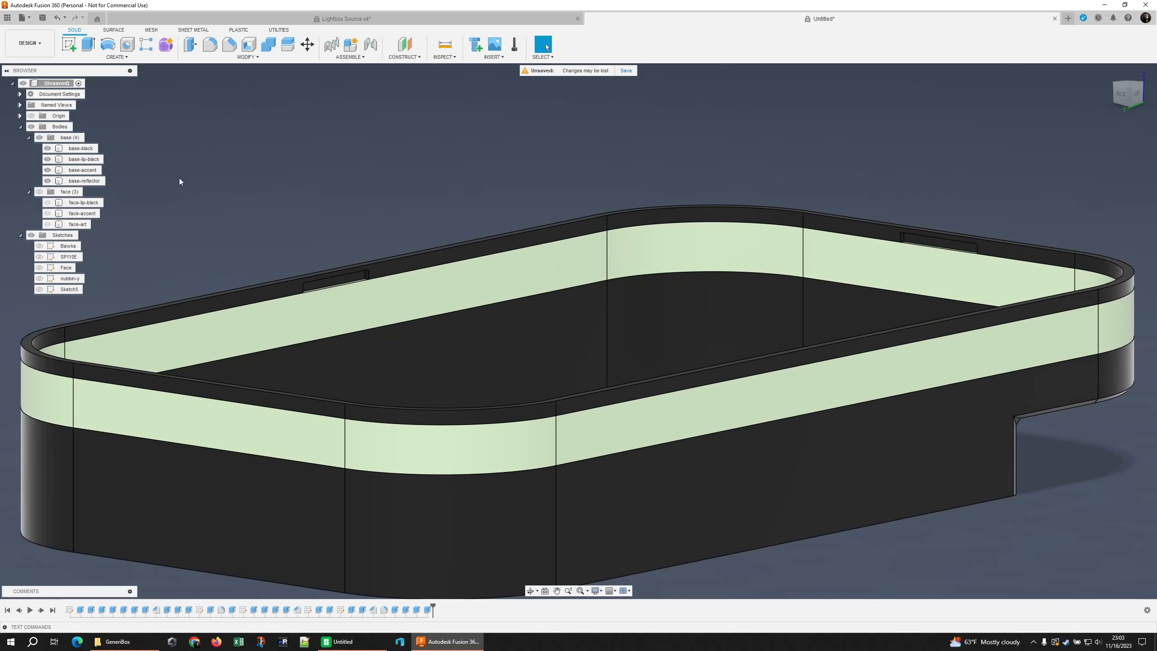
pyautogui.keyDown('shift'); pyautogui.moveTo(341, 220); pyautogui.dragTo(433, 260, button='middle'); pyautogui.keyUp('shift')
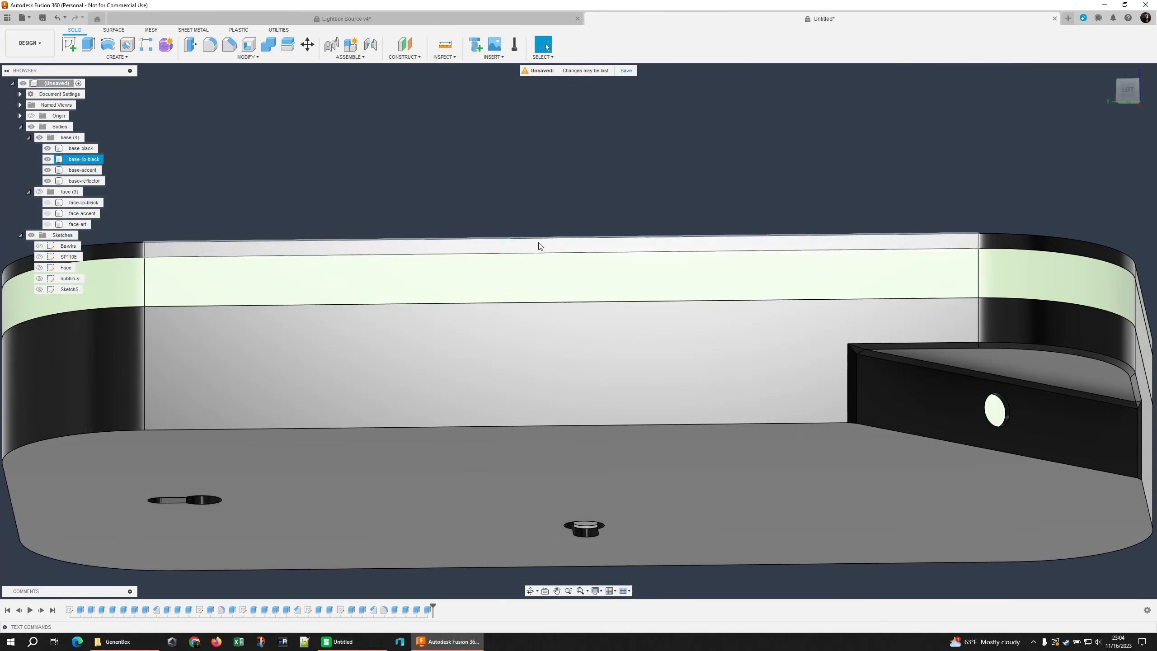
pyautogui.click(47, 148)
pyautogui.click(47, 170)
pyautogui.click(47, 180)
# Chamfer the long inner edge of all four snap slots in the base lip with an equal distance of 1 mm.
pyautogui.scroll(6, 501, 357)
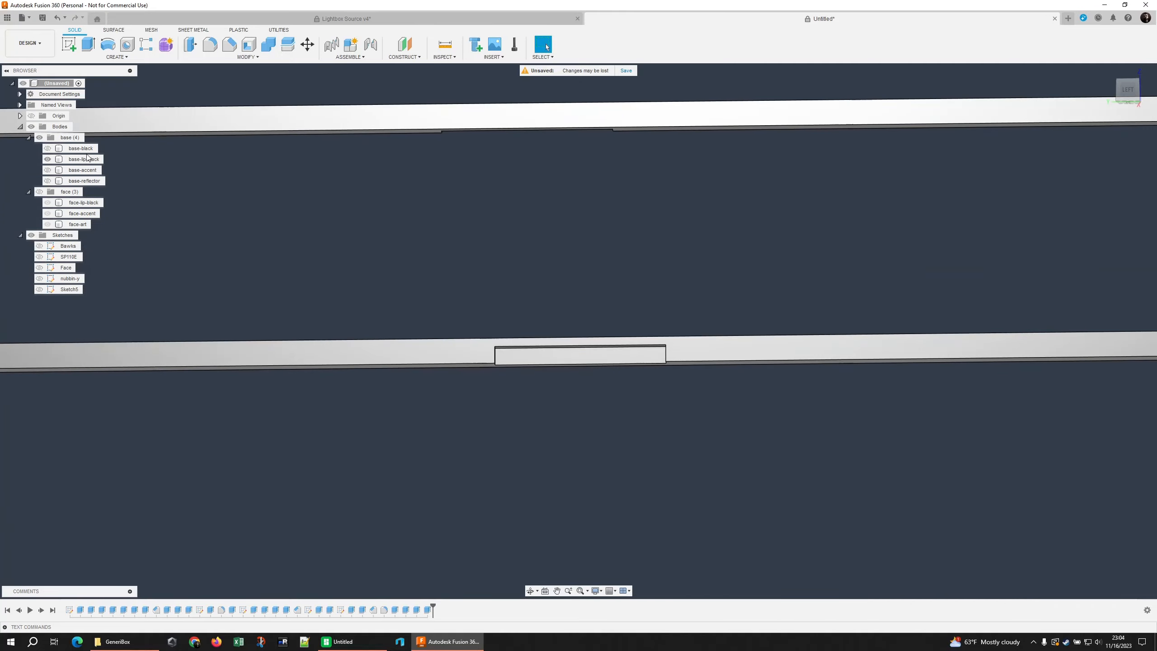
pyautogui.moveTo(449, 296)
pyautogui.keyDown('shift'); pyautogui.mouseDown(button='middle')
pyautogui.moveTo(473, 301)
pyautogui.moveTo(436, 291)
pyautogui.mouseUp(button='middle'); pyautogui.keyUp('shift')
pyautogui.click(587, 309)
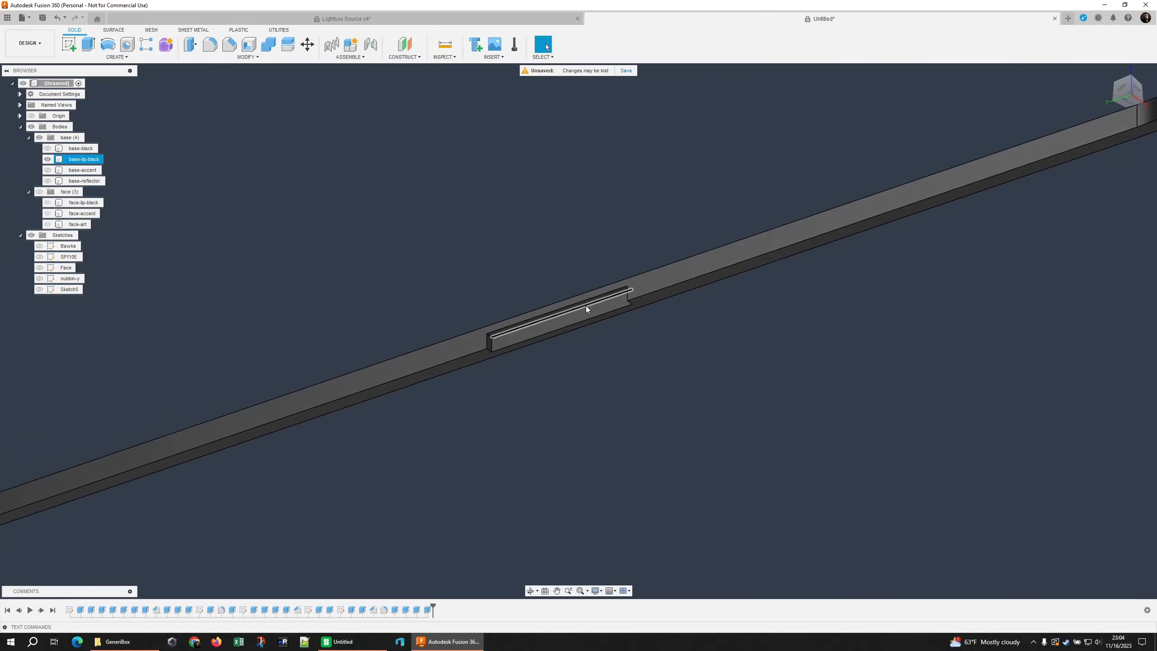
pyautogui.click(586, 306)
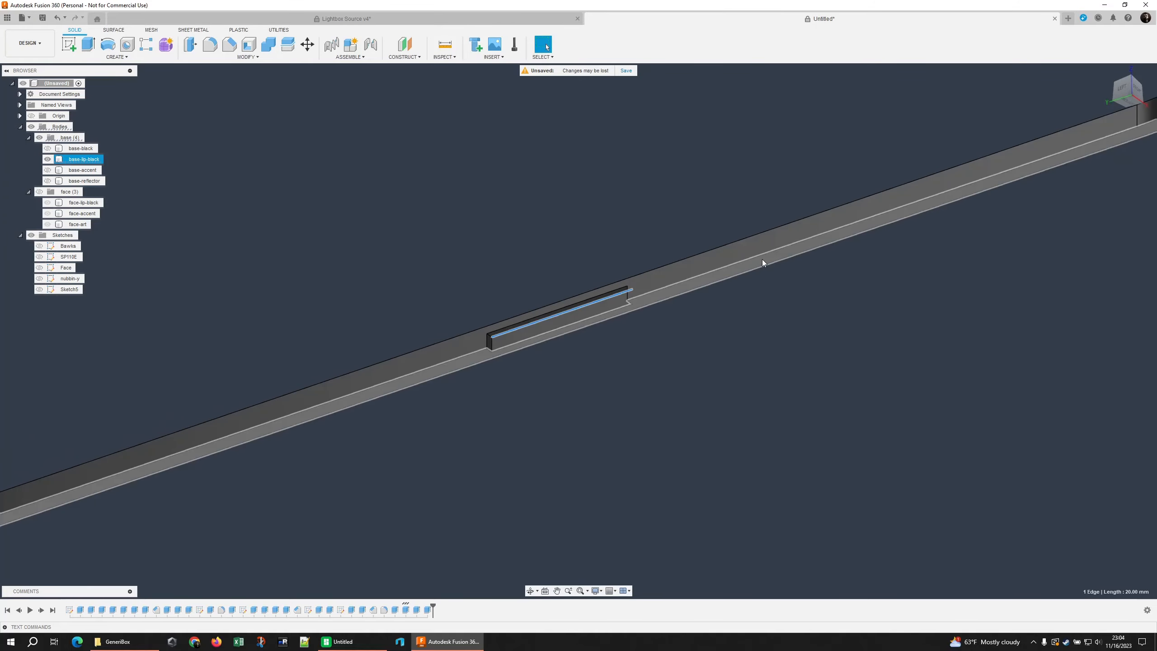
pyautogui.keyDown('shift'); pyautogui.moveTo(761, 258); pyautogui.dragTo(578, 279, button='middle'); pyautogui.keyUp('shift')
pyautogui.moveTo(905, 335); pyautogui.dragTo(818, 258, button='middle')
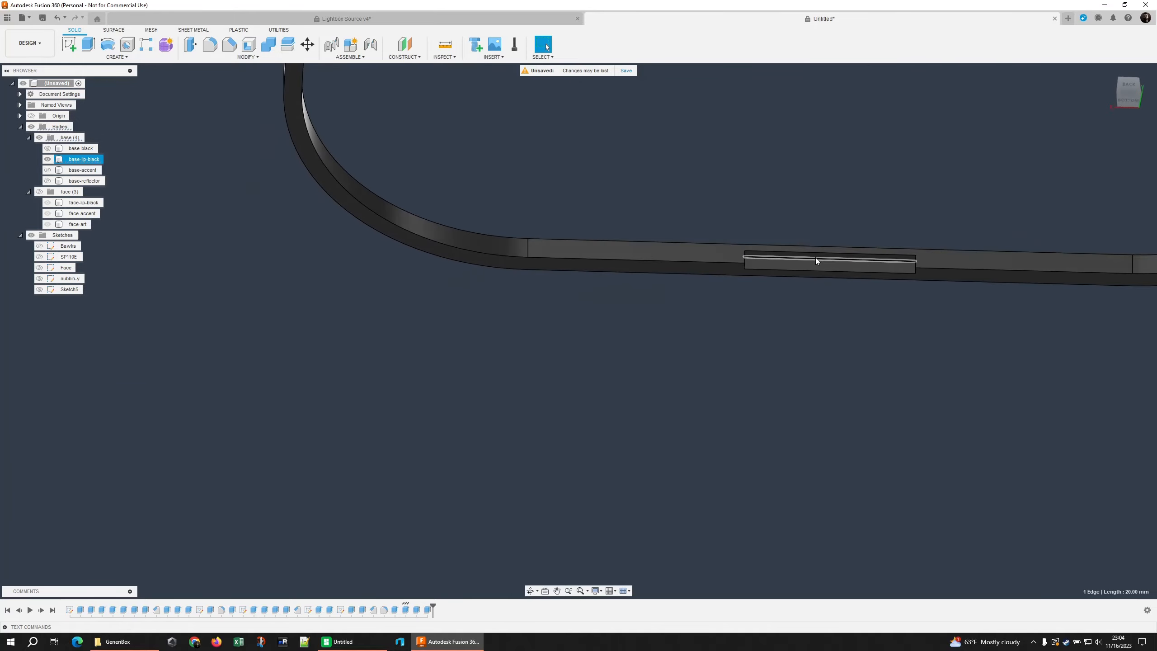
pyautogui.keyDown('ctrl'); pyautogui.click(816, 258); pyautogui.keyUp('ctrl')
pyautogui.moveTo(852, 221); pyautogui.dragTo(483, 286, button='middle')
pyautogui.scroll(2, 538, 293)
pyautogui.scroll(-4, 605, 288)
pyautogui.moveTo(654, 288); pyautogui.dragTo(700, 347, button='middle')
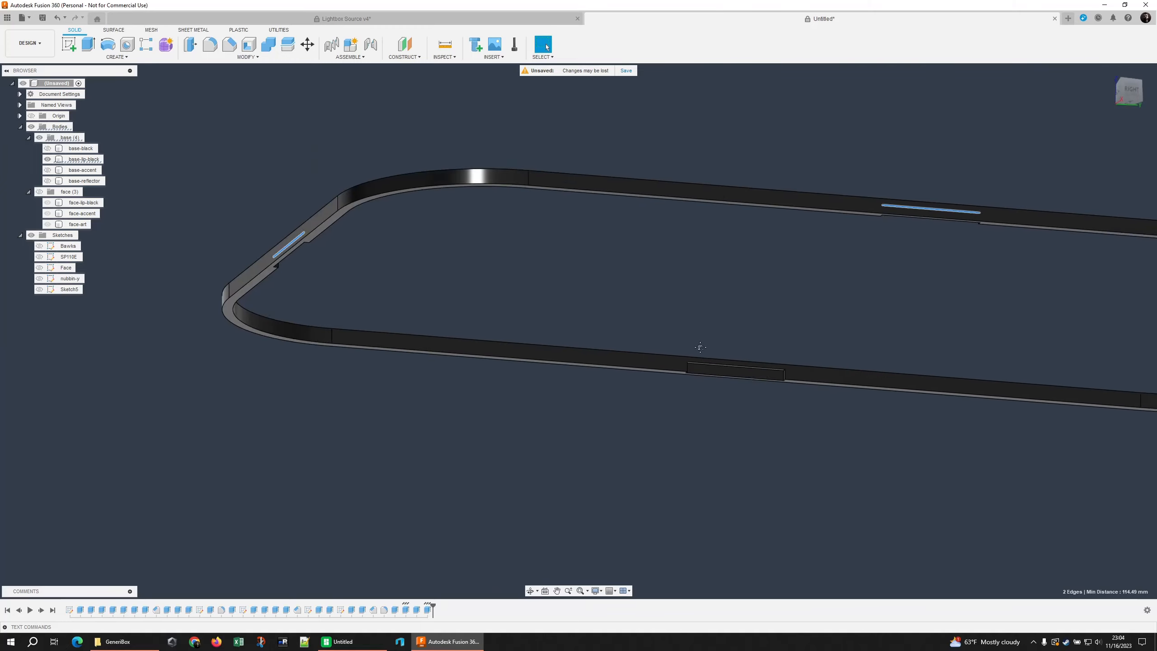
pyautogui.scroll(3, 606, 371)
pyautogui.keyDown('shift'); pyautogui.moveTo(605, 371); pyautogui.dragTo(588, 378, button='middle'); pyautogui.keyUp('shift')
pyautogui.keyDown('ctrl'); pyautogui.click(588, 378); pyautogui.keyUp('ctrl')
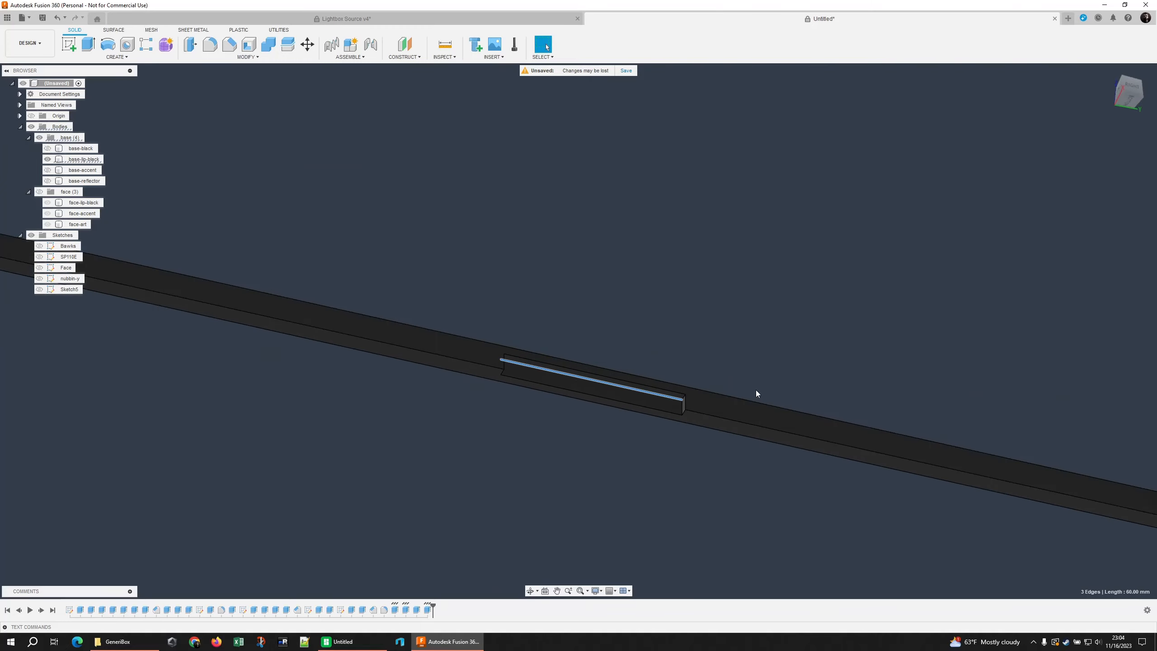
pyautogui.keyDown('shift'); pyautogui.moveTo(757, 391); pyautogui.dragTo(675, 318, button='middle'); pyautogui.keyUp('shift')
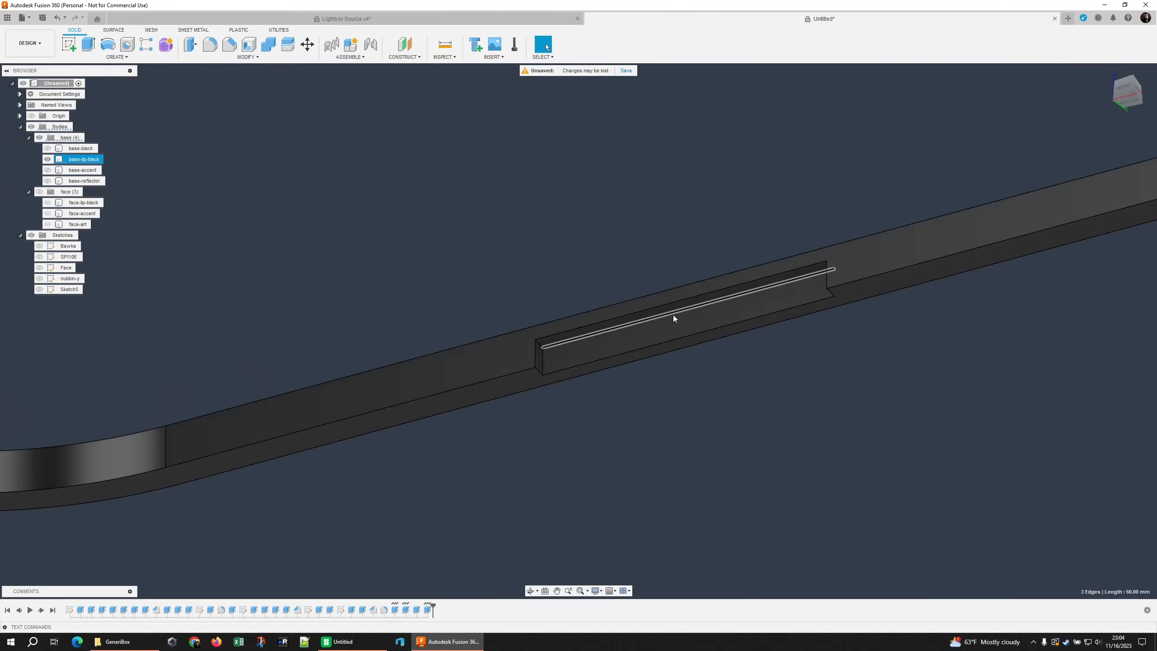
pyautogui.keyDown('ctrl'); pyautogui.click(672, 315); pyautogui.keyUp('ctrl')
pyautogui.scroll(-3, 400, 208)
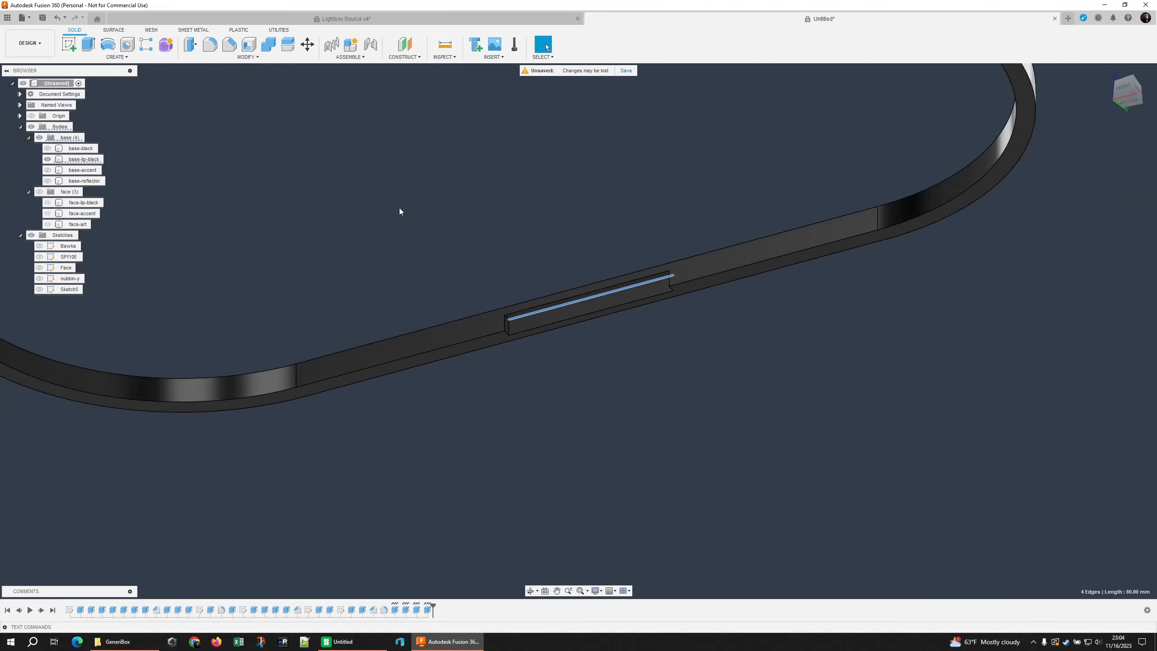
pyautogui.click(230, 44)
pyautogui.write('1')
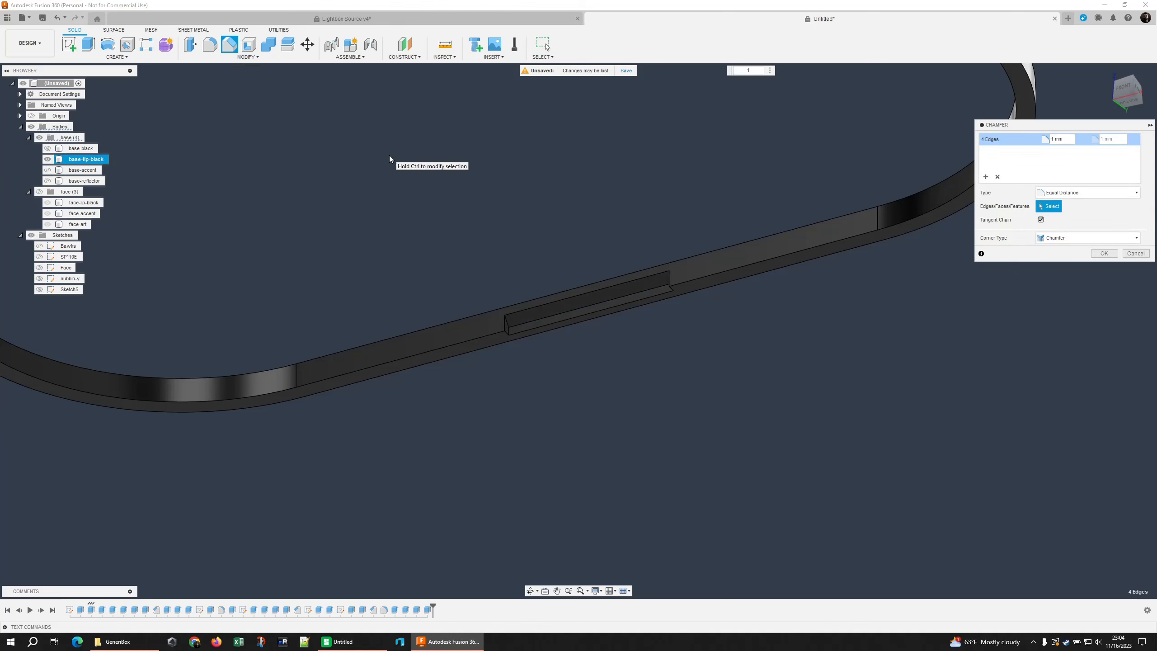
pyautogui.keyDown('shift'); pyautogui.moveTo(387, 163); pyautogui.dragTo(775, 322, button='middle'); pyautogui.keyUp('shift')
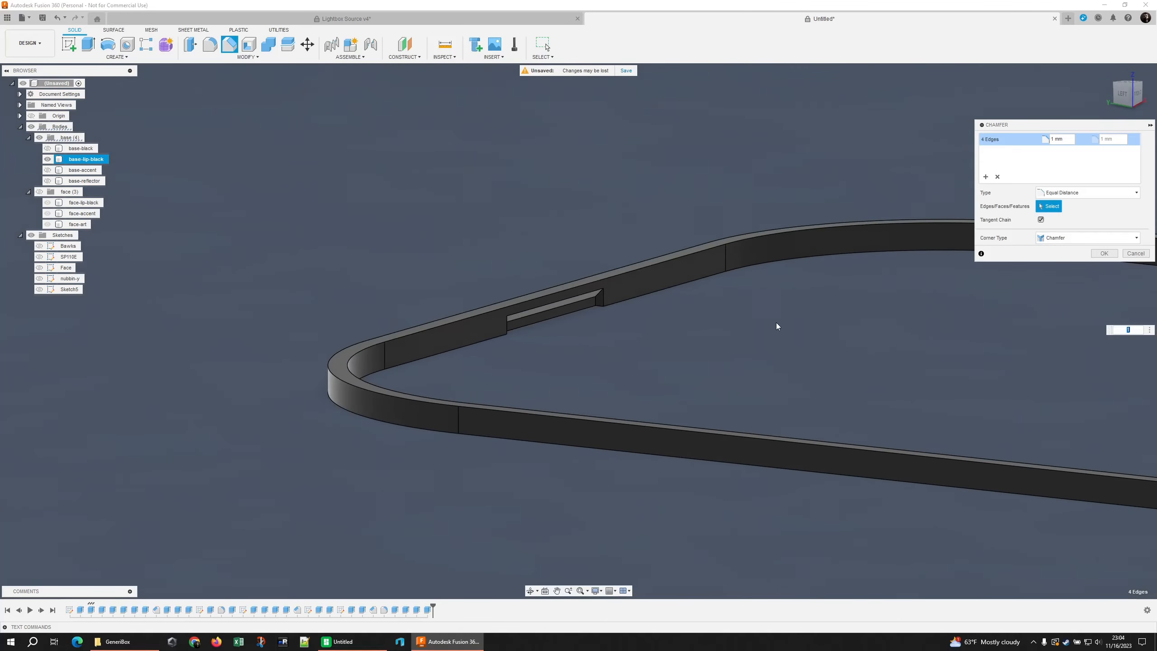
pyautogui.scroll(5, 777, 326)
pyautogui.keyDown('shift'); pyautogui.moveTo(873, 359); pyautogui.dragTo(966, 358, button='middle'); pyautogui.keyUp('shift')
pyautogui.scroll(-3, 700, 356)
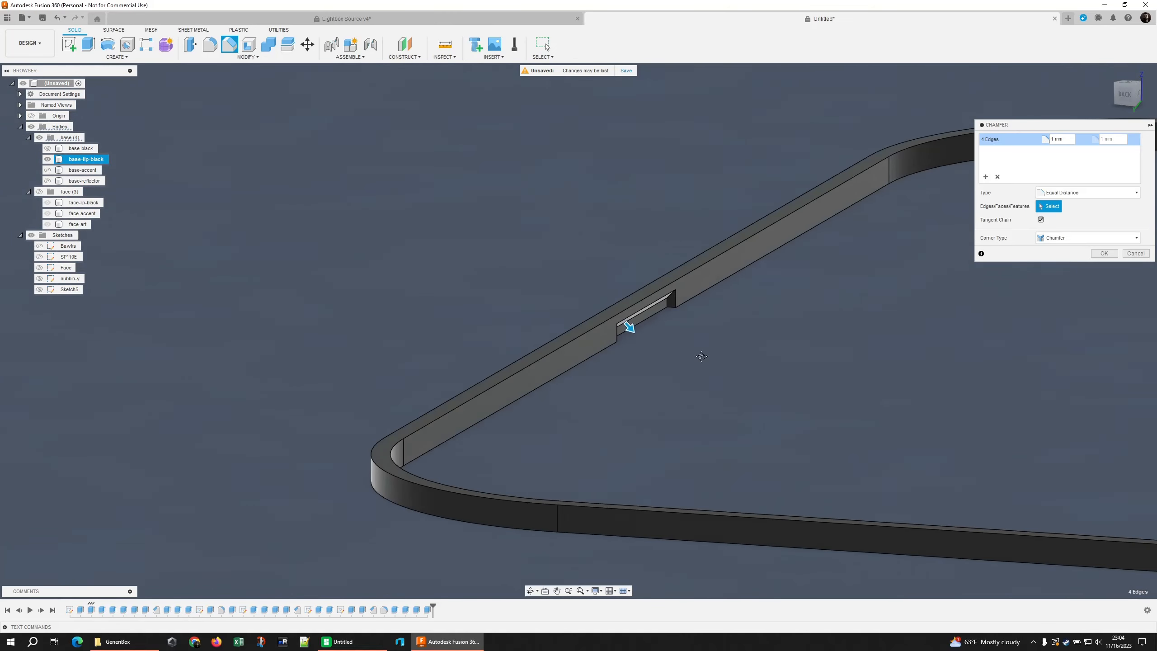
pyautogui.moveTo(700, 356); pyautogui.dragTo(413, 383, button='middle')
pyautogui.click(1104, 253)
# Show the base-black, base-accent and base-reflector bodies again.
pyautogui.click(48, 149)
pyautogui.click(47, 170)
pyautogui.click(47, 181)
pyautogui.keyDown('shift'); pyautogui.moveTo(392, 273); pyautogui.dragTo(483, 237, button='middle'); pyautogui.keyUp('shift')
pyautogui.scroll(-3, 483, 238)
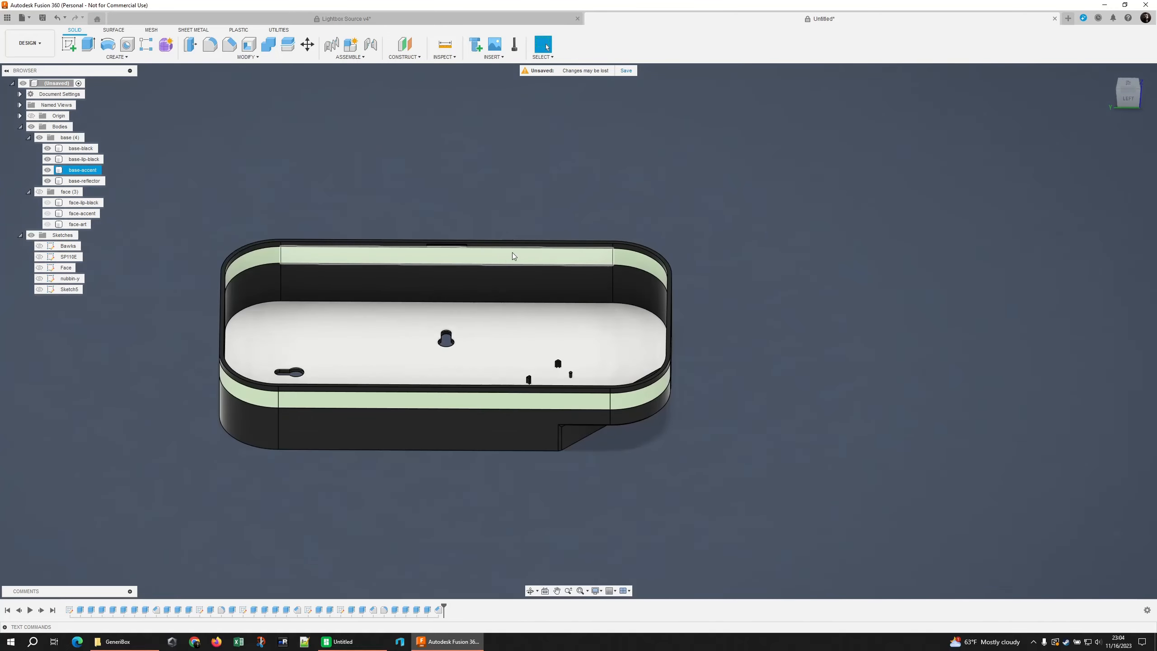
# Examine the open base from above and from its sides, ending with an upright view into its interior.
pyautogui.keyDown('shift'); pyautogui.moveTo(674, 272); pyautogui.dragTo(774, 341, button='middle'); pyautogui.keyUp('shift')
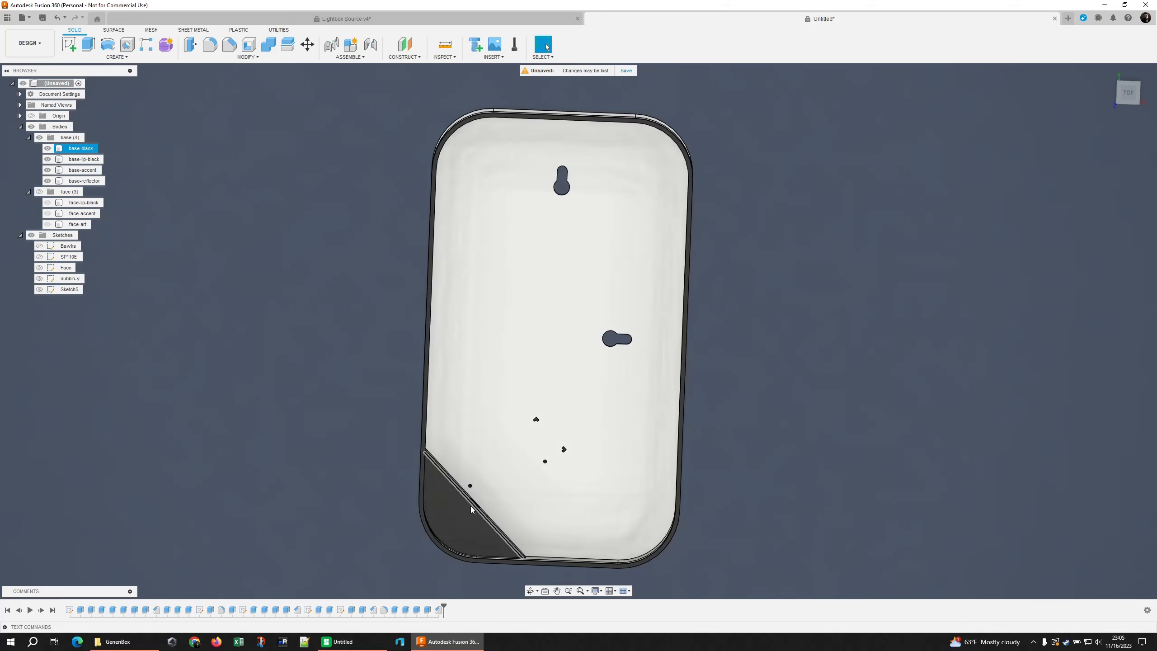
pyautogui.keyDown('shift'); pyautogui.moveTo(574, 565); pyautogui.dragTo(583, 485, button='middle'); pyautogui.keyUp('shift')
pyautogui.keyDown('shift'); pyautogui.moveTo(432, 492); pyautogui.dragTo(519, 491, button='middle'); pyautogui.keyUp('shift')
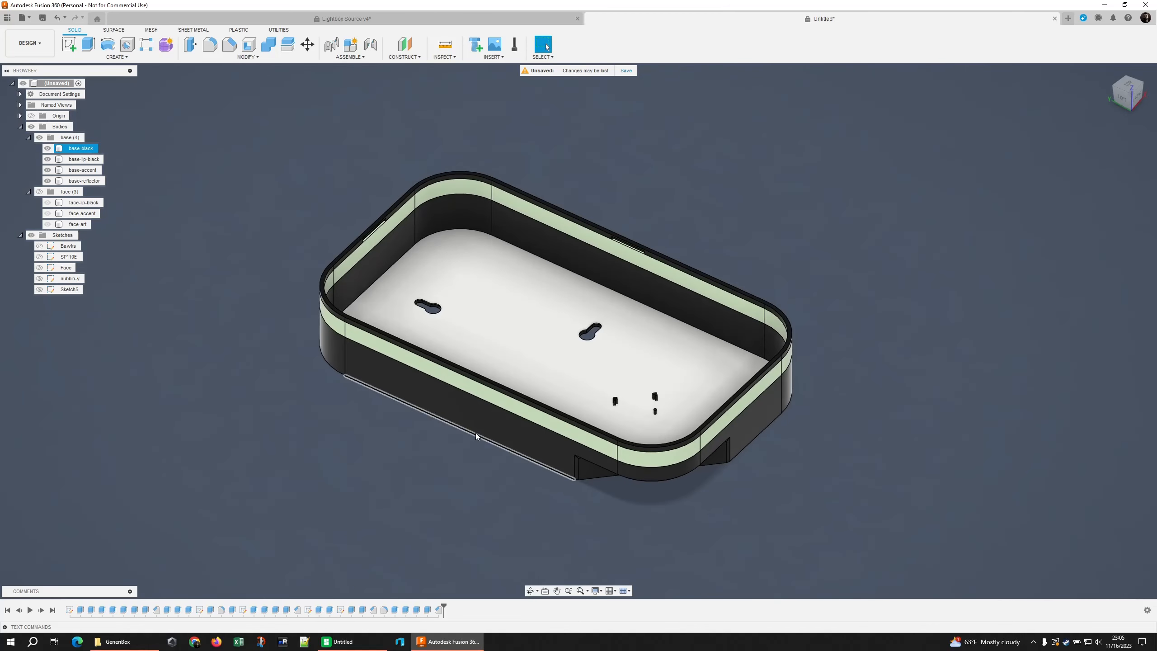
pyautogui.keyDown('shift'); pyautogui.moveTo(481, 421); pyautogui.dragTo(687, 419, button='middle'); pyautogui.keyUp('shift')
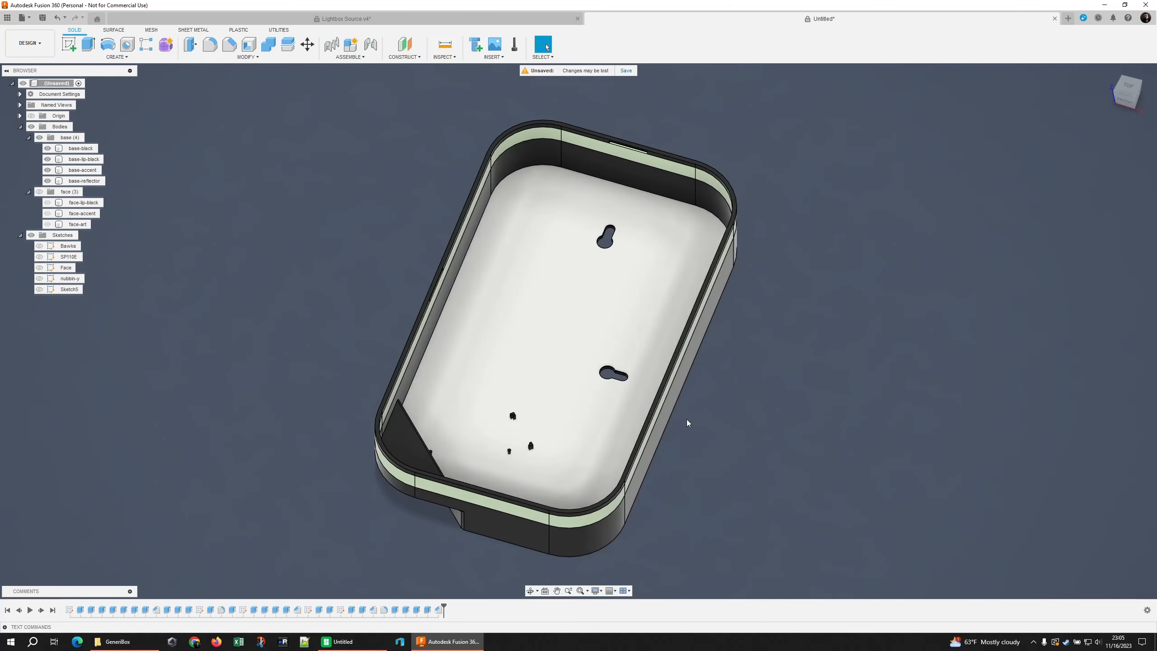
pyautogui.click(1128, 87)
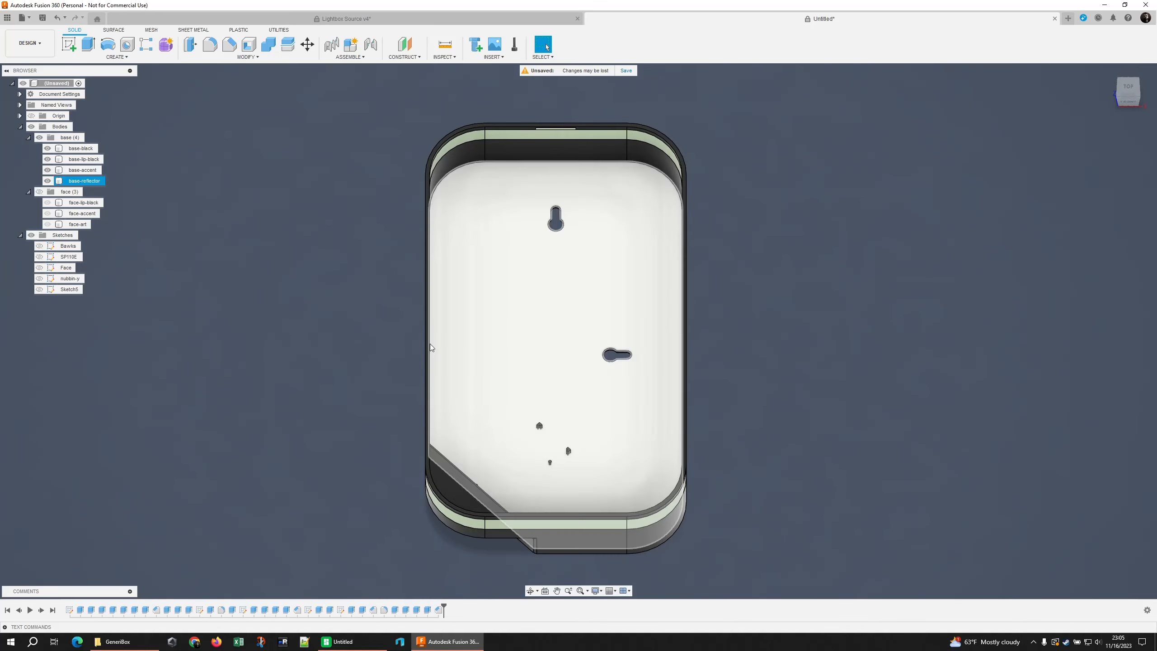
# Show the face bodies to inspect the closed lamp at an angle, and hide them again.
pyautogui.click(39, 192)
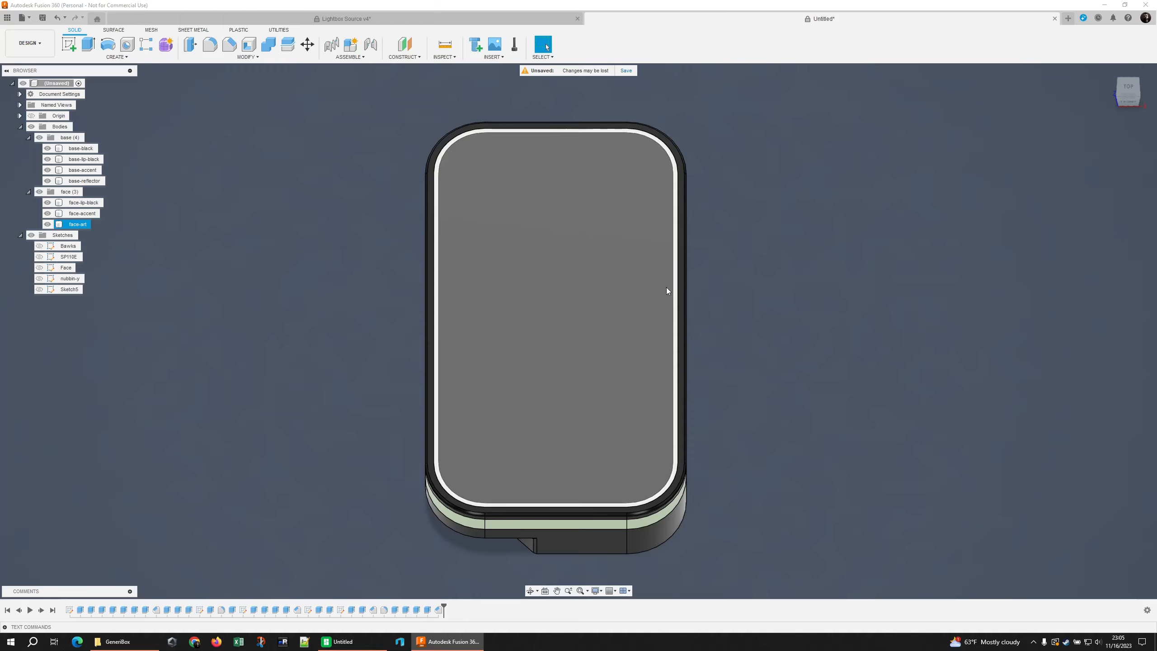
pyautogui.keyDown('shift'); pyautogui.moveTo(666, 287); pyautogui.dragTo(715, 383, button='middle'); pyautogui.keyUp('shift')
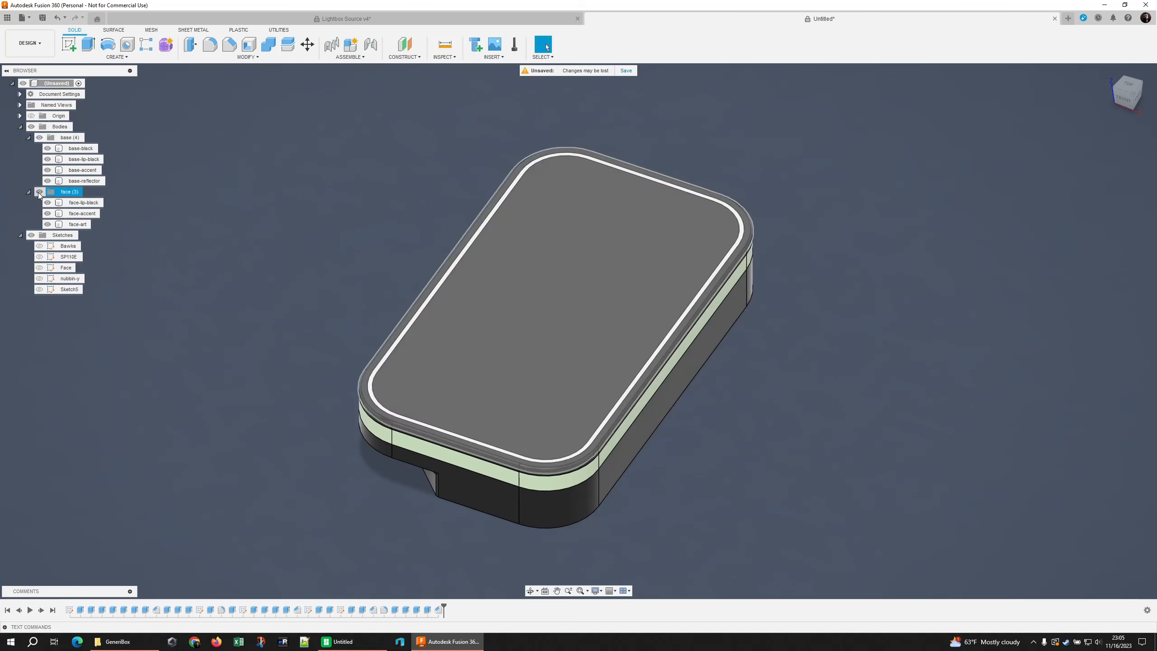
pyautogui.click(39, 192)
pyautogui.click(321, 181)
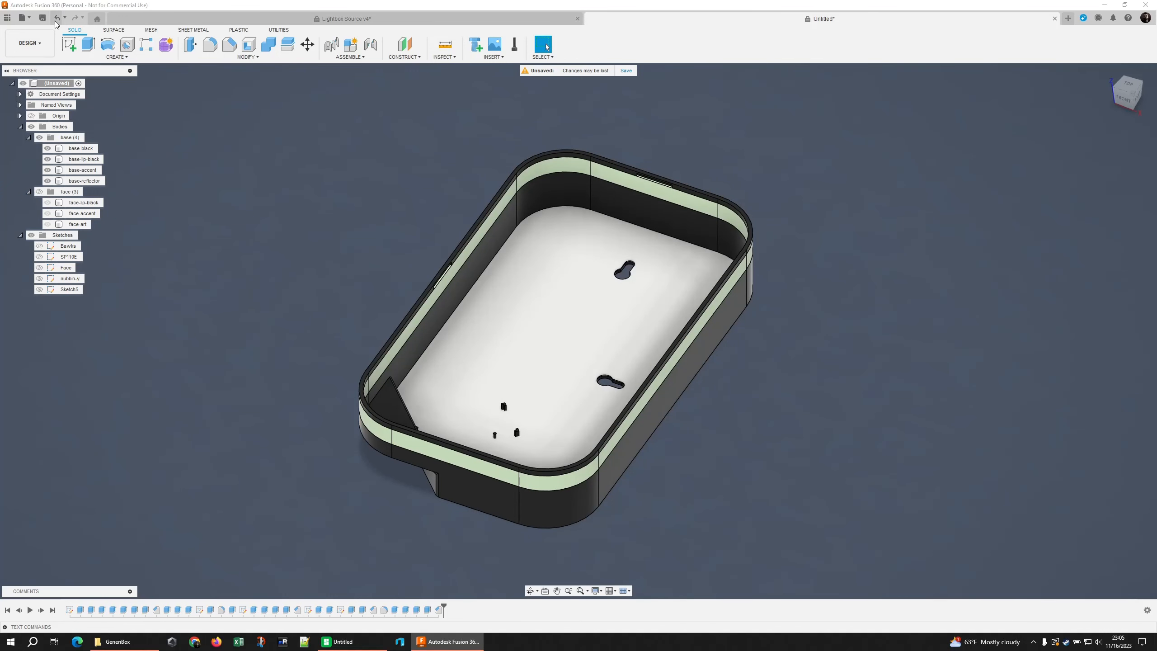
# Save the design under the name GeneriBox.
pyautogui.click(22, 19)
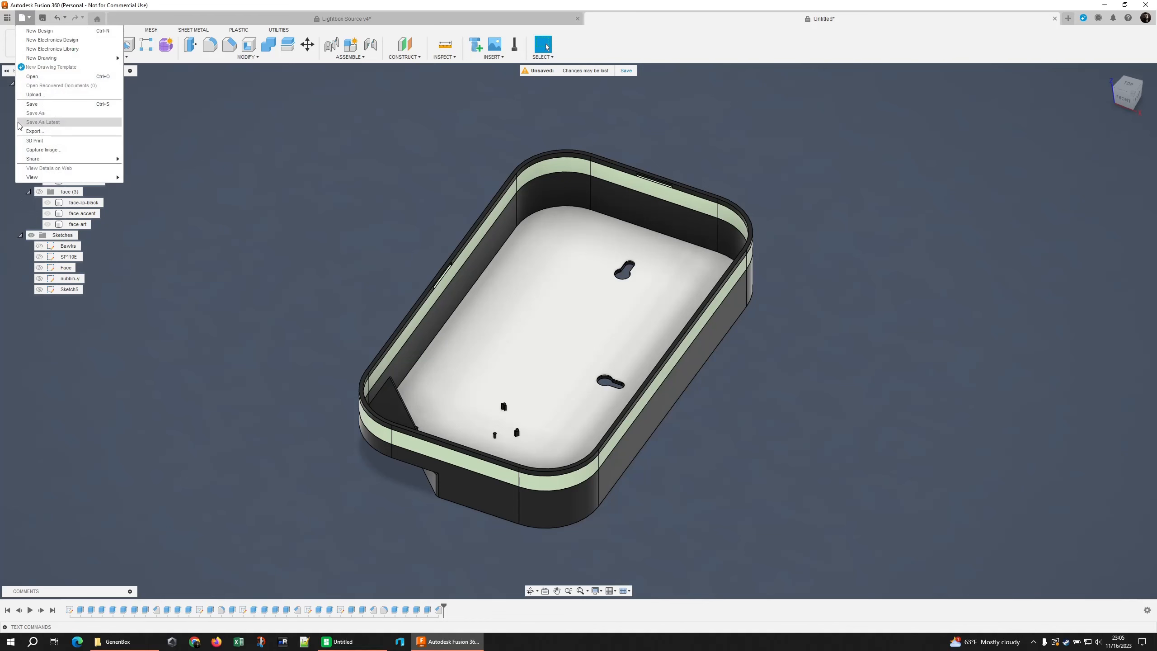
pyautogui.click(42, 107)
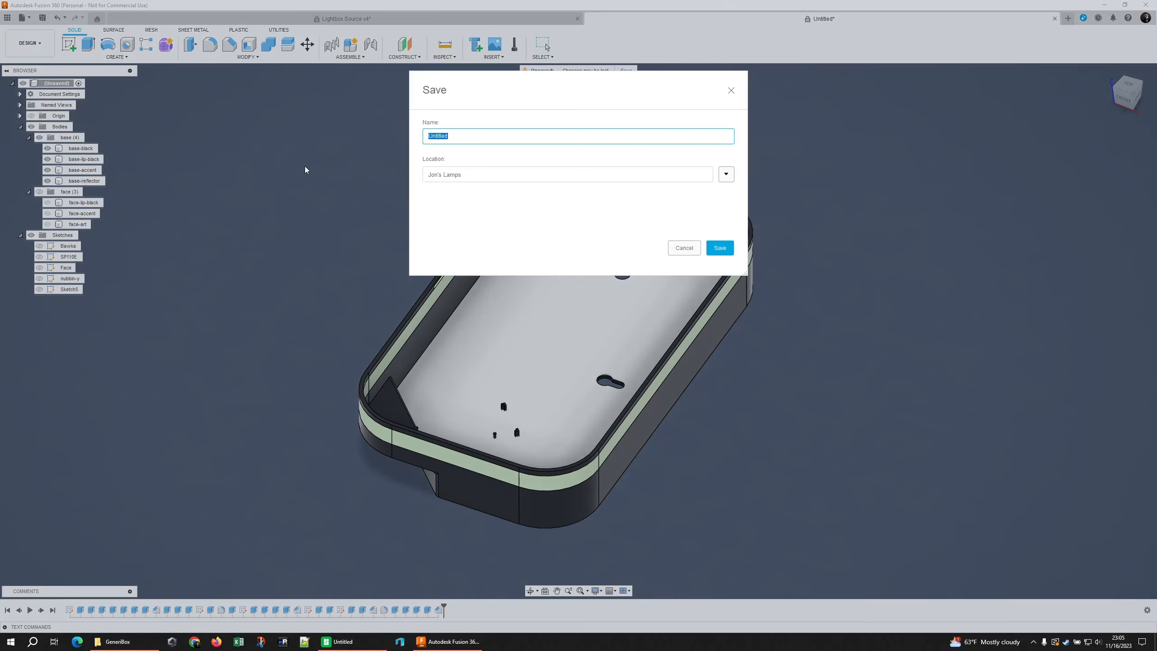
pyautogui.write('Ge')
pyautogui.write('Box')
pyautogui.click(720, 248)
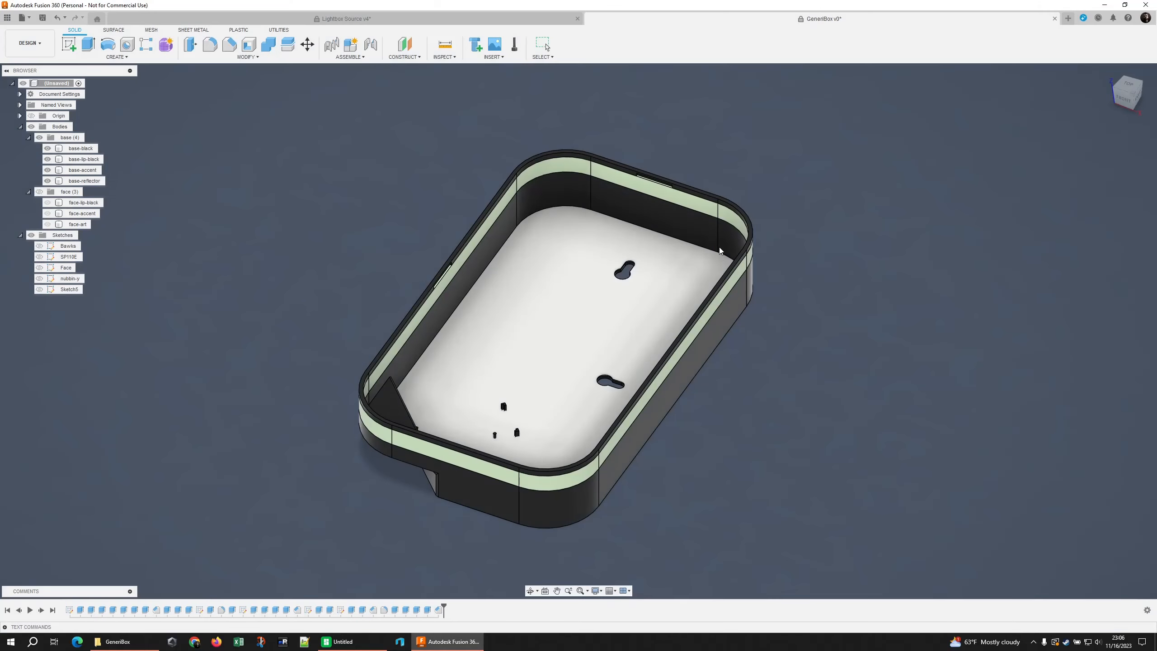
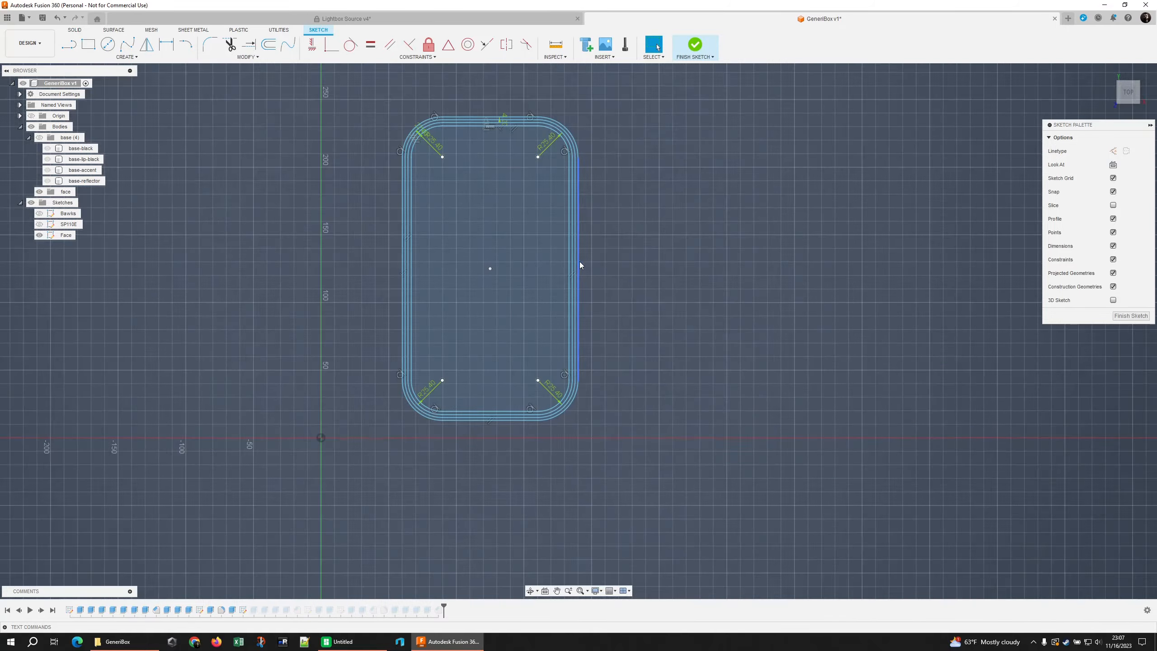
# Add a text box across the inner area of the Face sketch in landscape orientation and enter LUDICROSITY.
pyautogui.moveTo(546, 246); pyautogui.dragTo(628, 348, button='middle')
pyautogui.moveTo(628, 348)
pyautogui.keyDown('shift'); pyautogui.mouseDown(button='middle')
pyautogui.moveTo(692, 336)
pyautogui.moveTo(644, 349)
pyautogui.moveTo(557, 228)
pyautogui.moveTo(633, 290)
pyautogui.mouseUp(button='middle'); pyautogui.keyUp('shift')
pyautogui.scroll(4, 636, 356)
pyautogui.moveTo(633, 290)
pyautogui.keyDown('shift'); pyautogui.mouseDown(button='middle')
pyautogui.moveTo(592, 298)
pyautogui.moveTo(578, 264)
pyautogui.mouseUp(button='middle'); pyautogui.keyUp('shift')
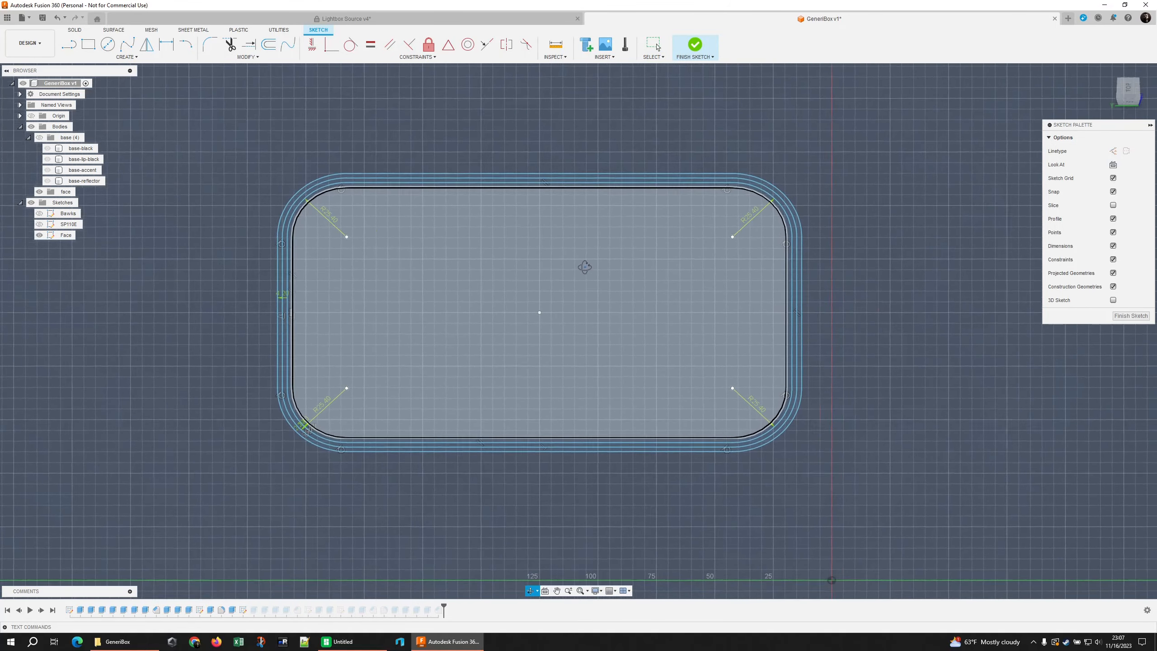
pyautogui.press('Escape')
pyautogui.click(126, 57)
pyautogui.click(79, 178)
pyautogui.click(321, 198)
pyautogui.click(758, 427)
pyautogui.click(980, 176)
pyautogui.write('LUDICROSITY')
# Browse the available fonts for the sketch text.
pyautogui.click(985, 195)
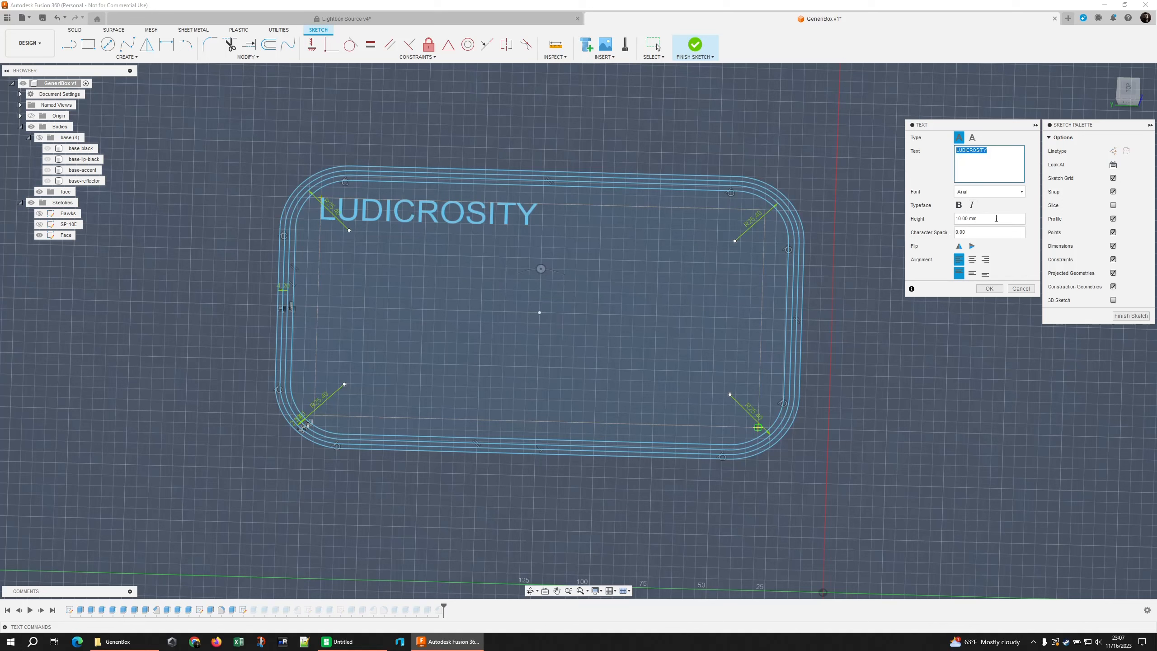
pyautogui.click(993, 195)
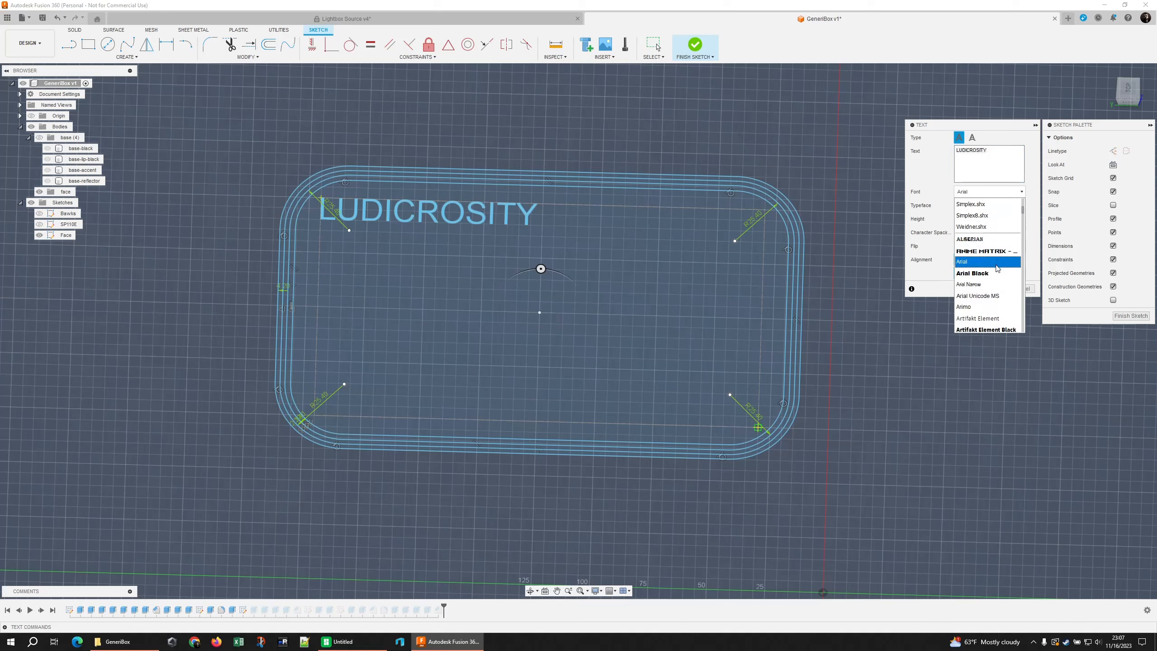
pyautogui.scroll(-2, 997, 277)
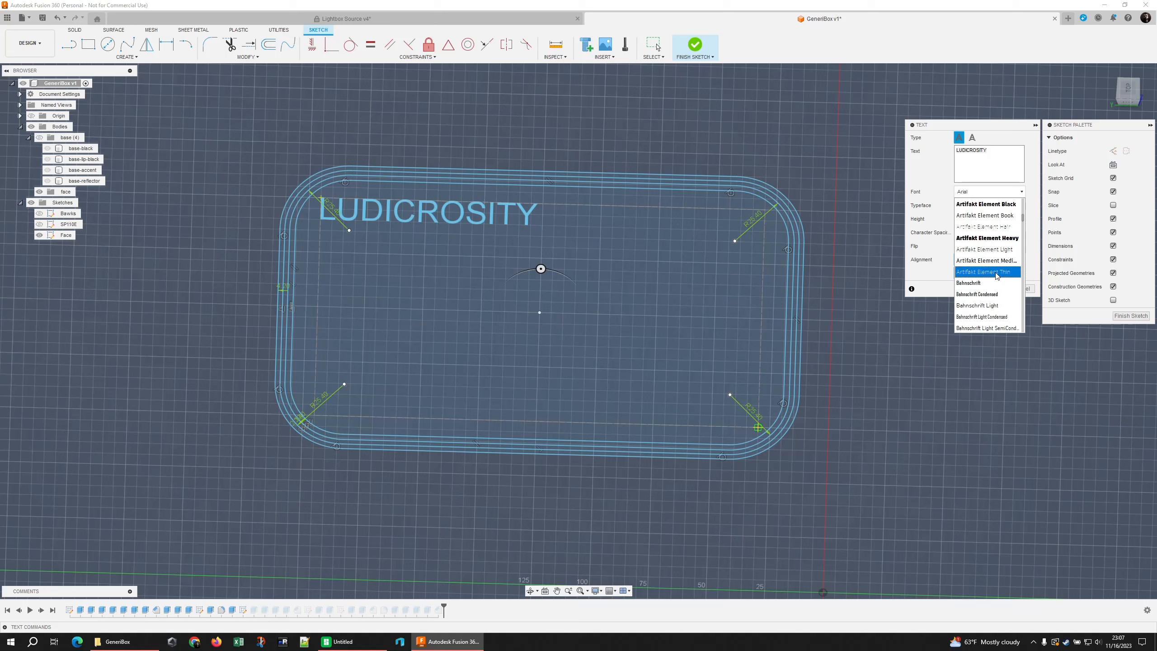
pyautogui.scroll(2, 995, 272)
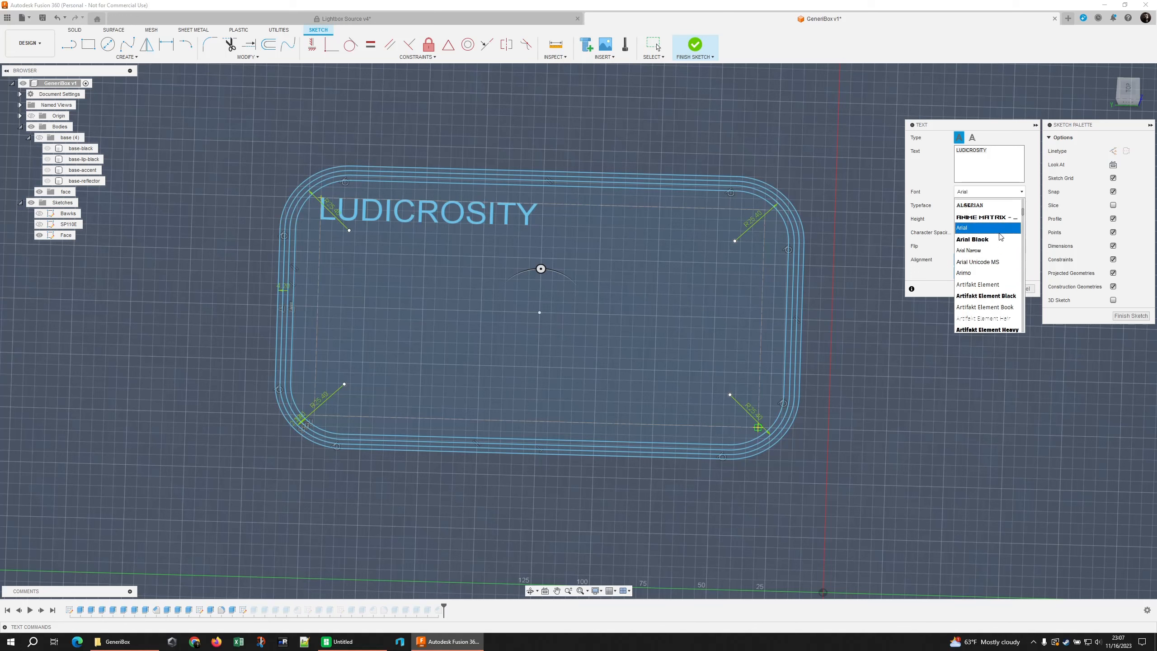
pyautogui.scroll(1, 999, 236)
pyautogui.scroll(-20, 995, 255)
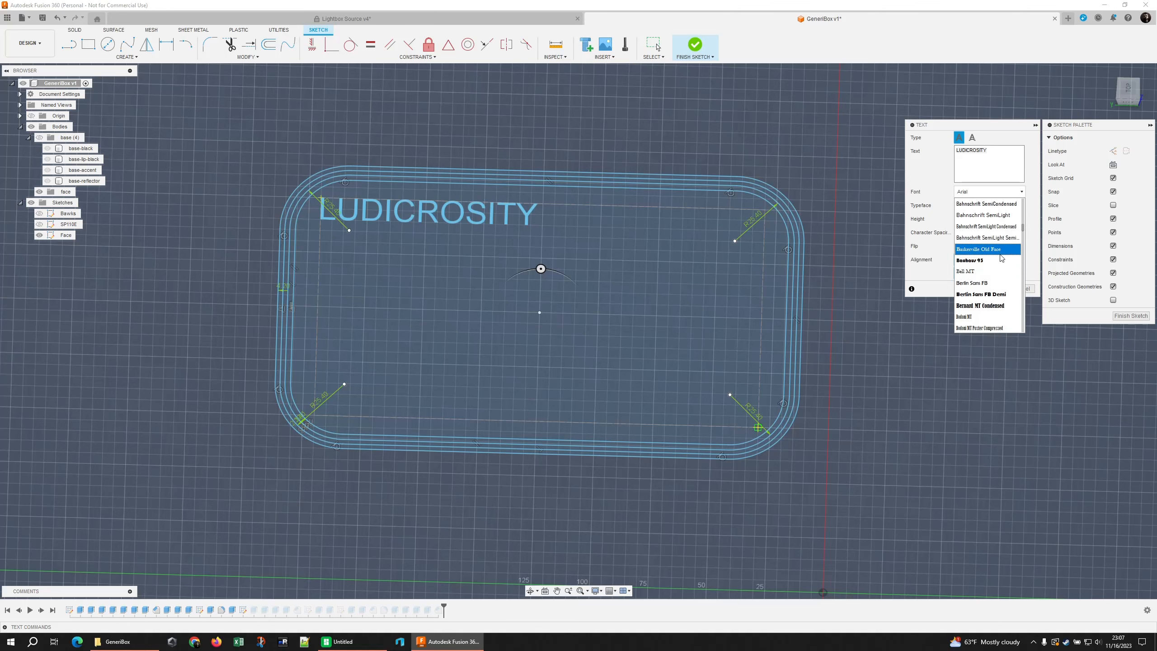
pyautogui.scroll(-20, 992, 264)
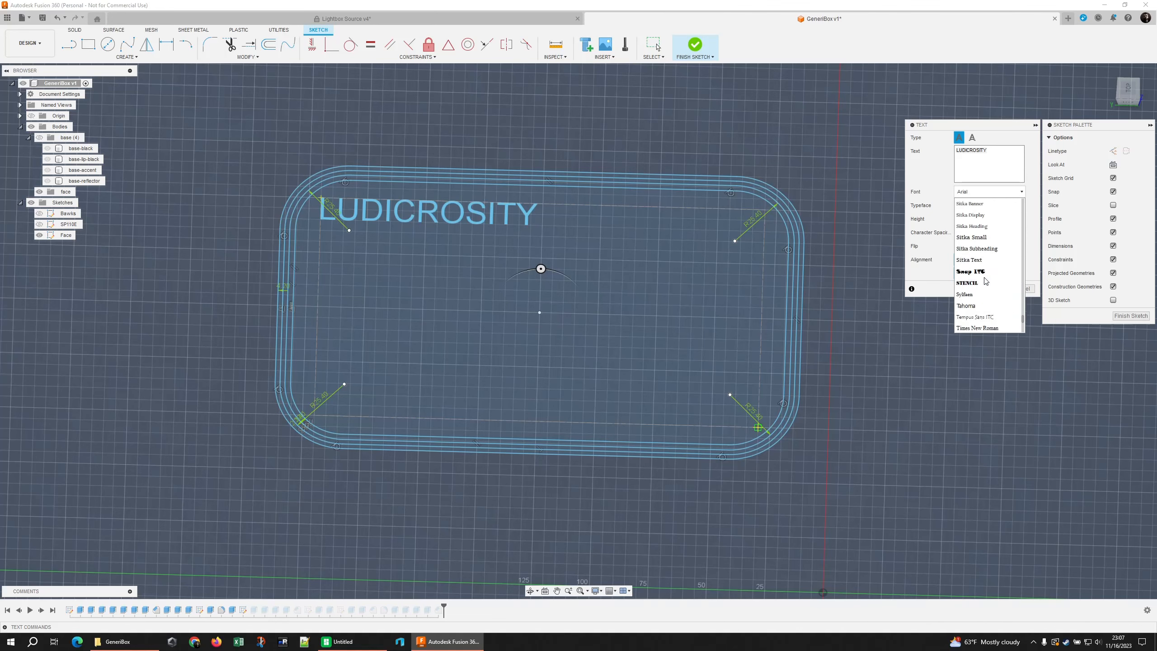
pyautogui.moveTo(1022, 313); pyautogui.dragTo(1009, 171)
# Replace the sketch text with FETH IT and set its font to Caslon Antique.
pyautogui.doubleClick(1003, 156)
pyautogui.write('FETH IT')
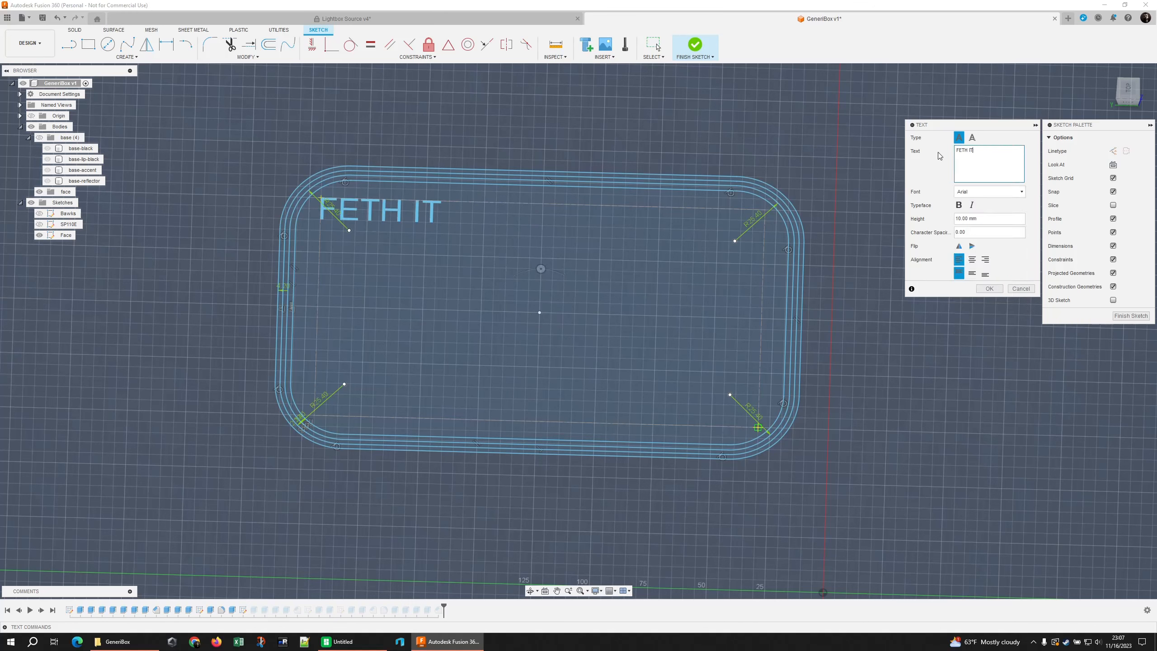
pyautogui.click(988, 192)
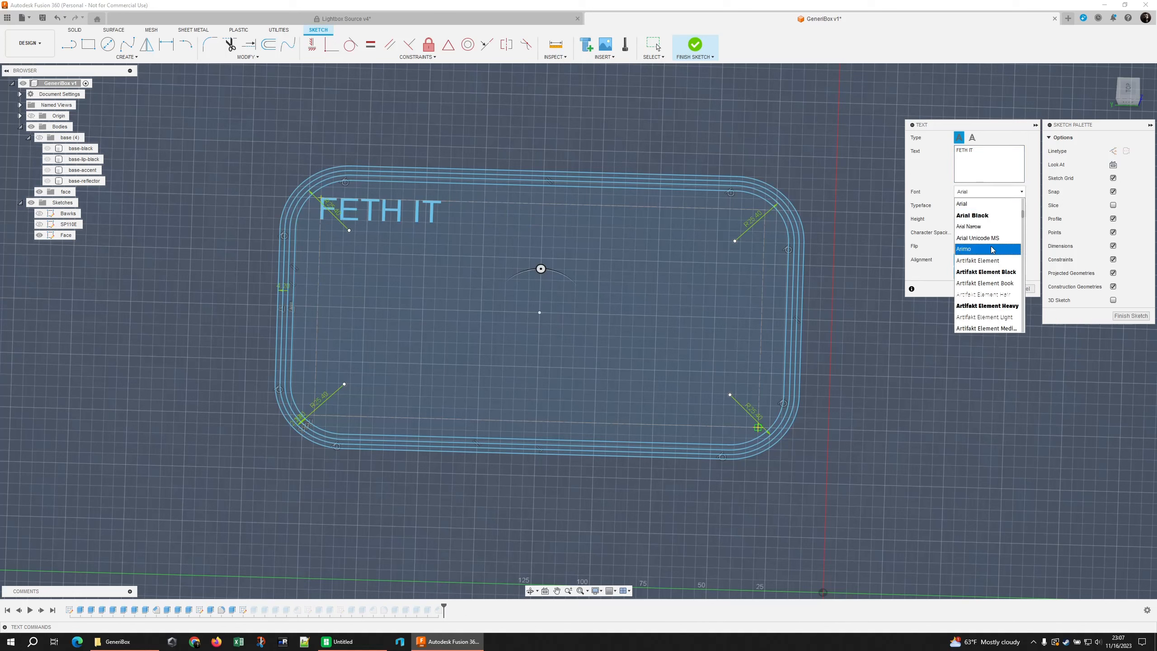
pyautogui.scroll(-3, 997, 247)
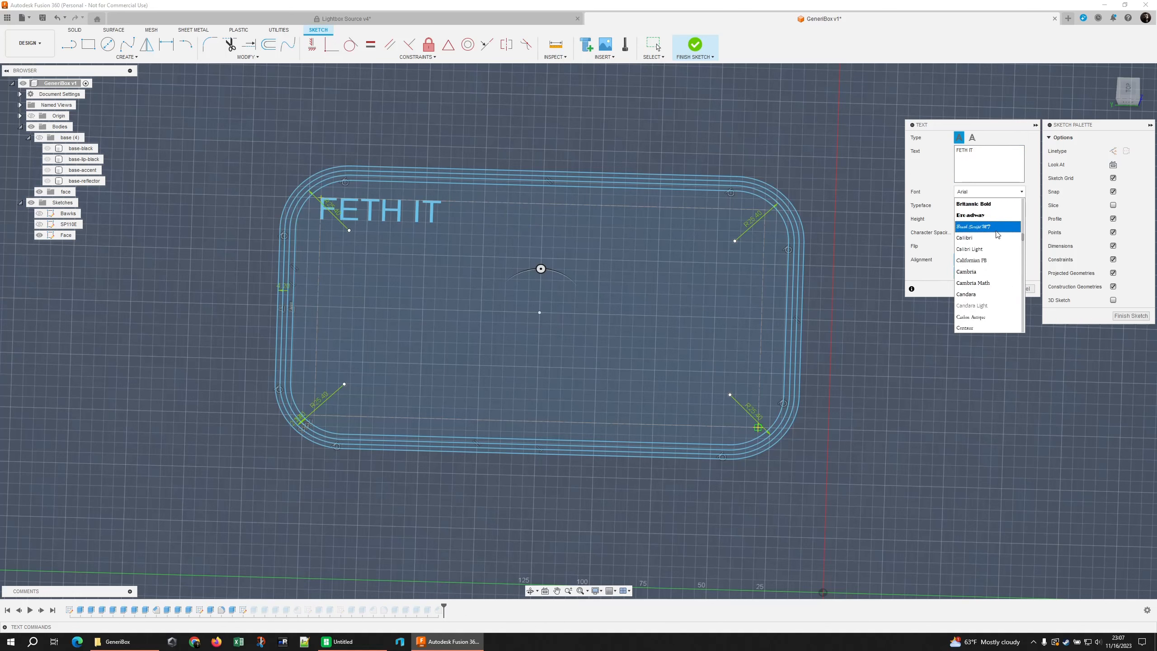
pyautogui.click(983, 316)
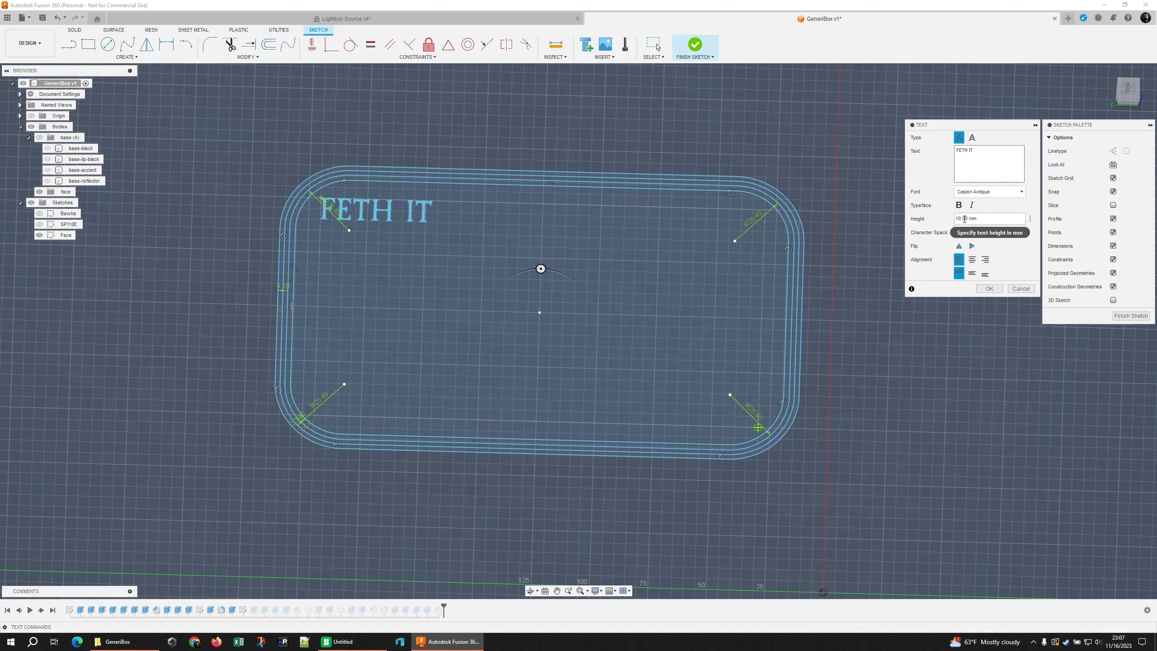
# Centre the text horizontally and vertically in its box with a height of 40 mm, and finish the sketch.
pyautogui.click(972, 259)
pyautogui.click(972, 273)
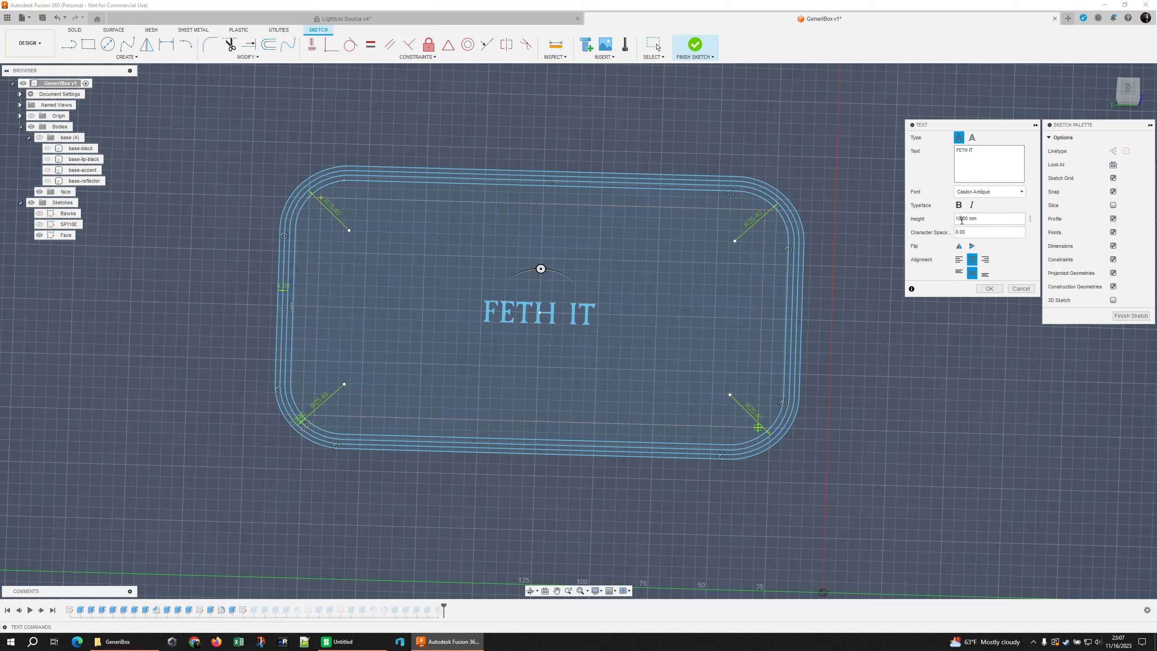
pyautogui.write('0')
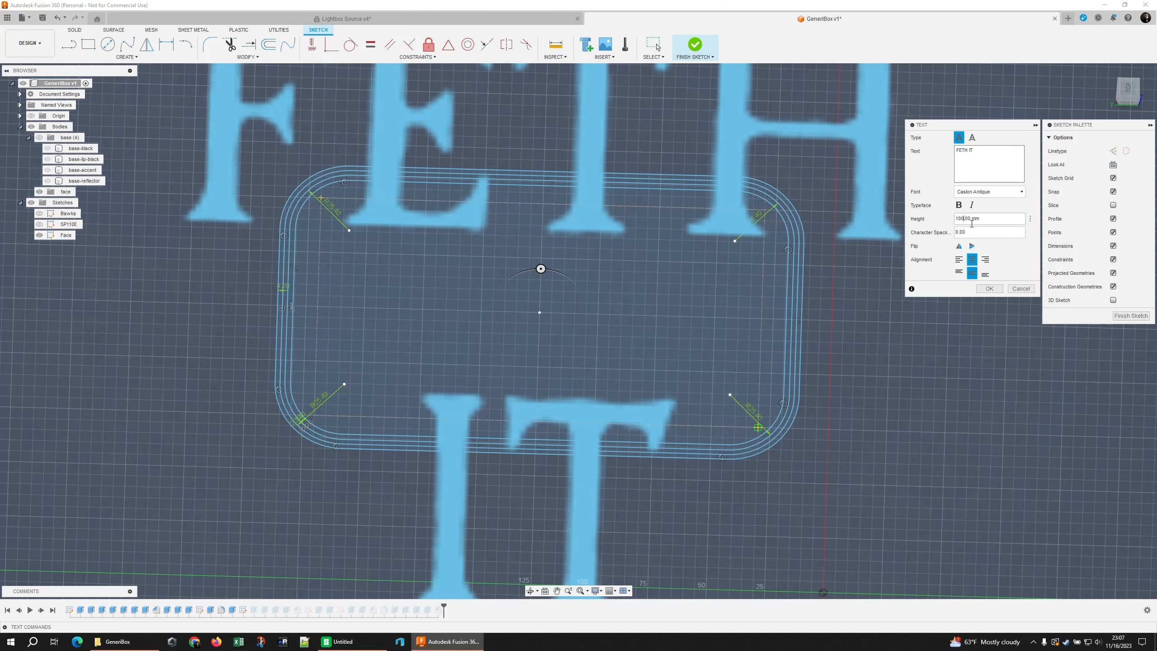
pyautogui.press('BackSpace')
pyautogui.press('BackSpace')
pyautogui.write('7')
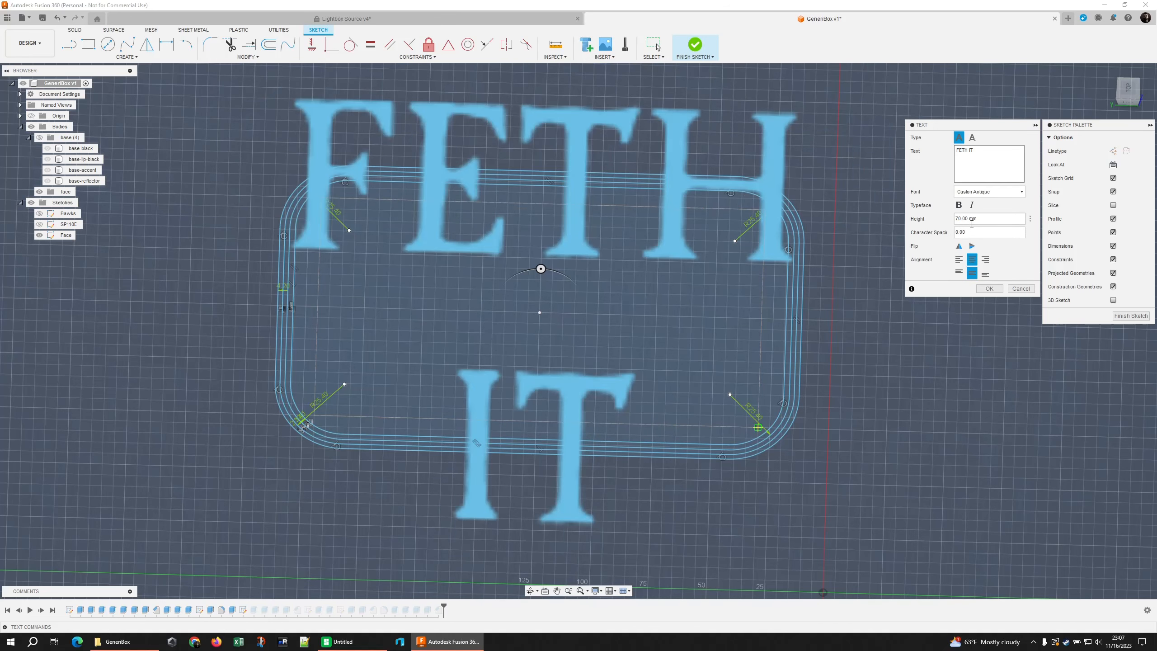
pyautogui.press('BackSpace')
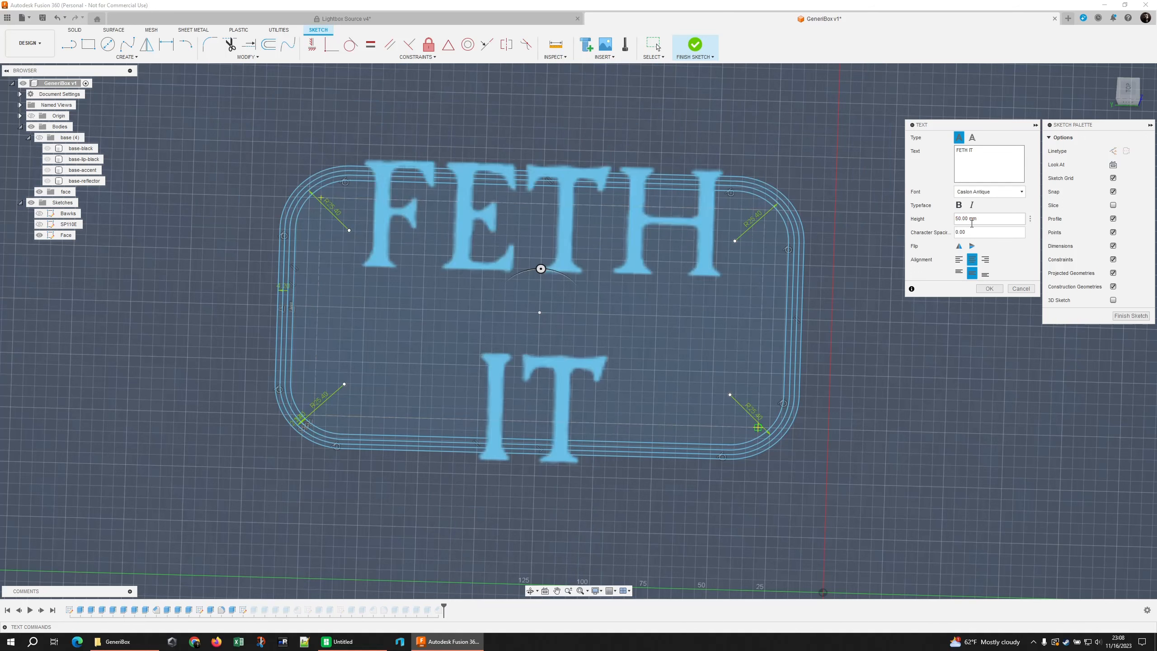
pyautogui.write('4')
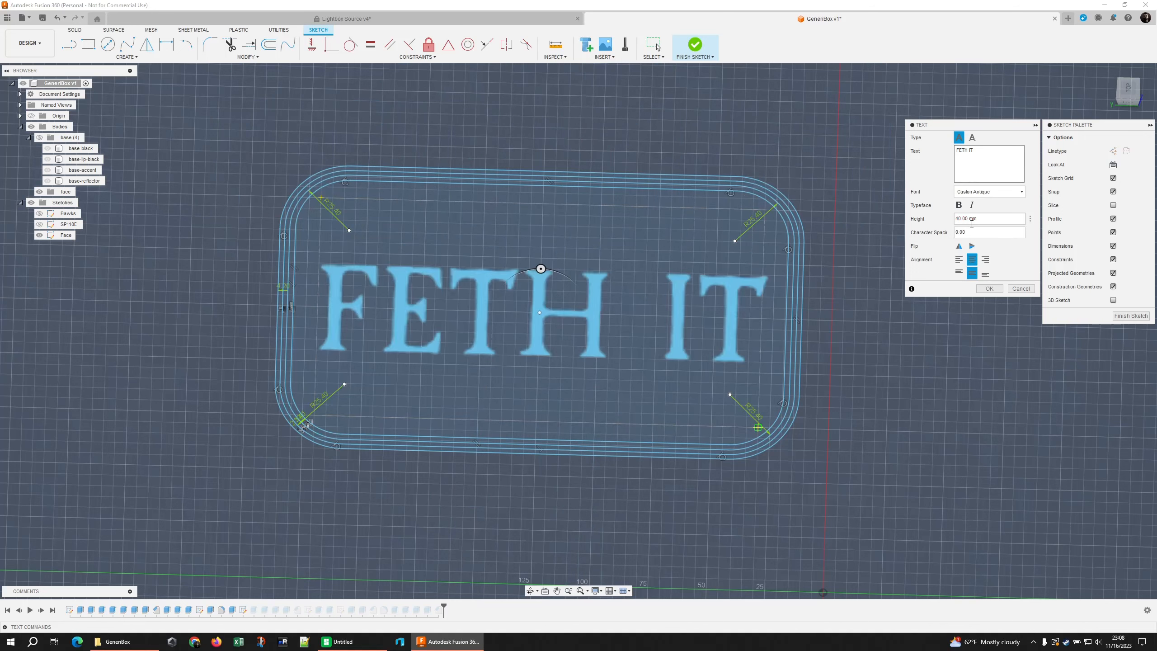
pyautogui.click(991, 290)
pyautogui.keyDown('shift'); pyautogui.moveTo(1034, 325); pyautogui.dragTo(946, 319, button='middle'); pyautogui.keyUp('shift')
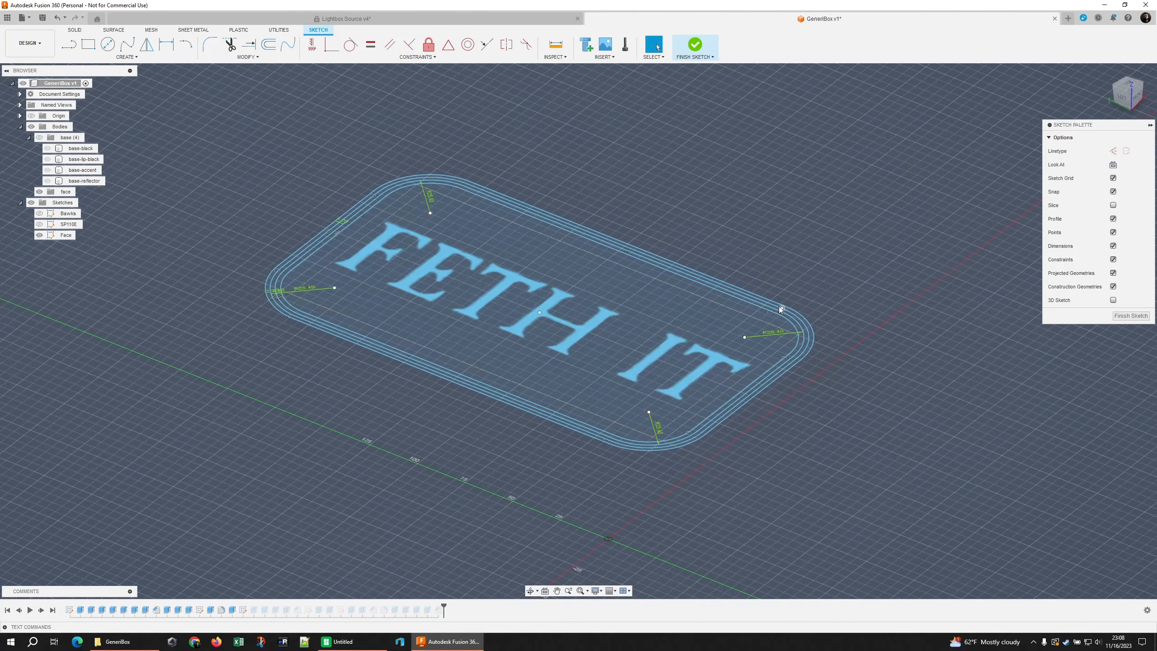
pyautogui.click(1124, 318)
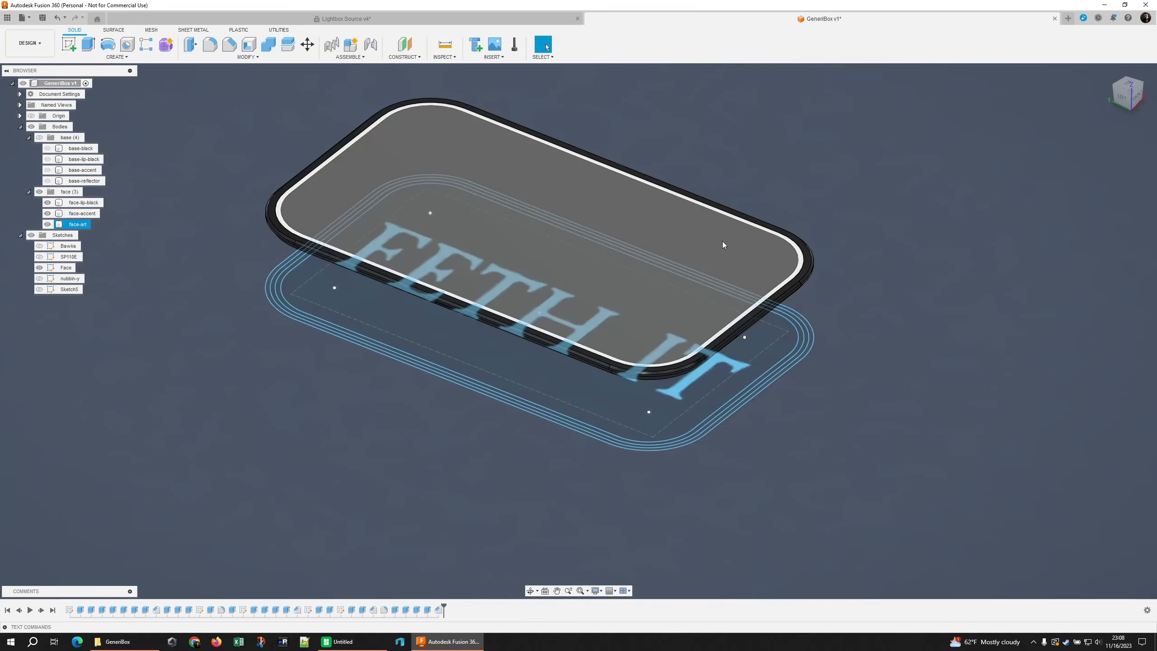
# Extrude the FETH IT text 75 mm upward as a cut through the face.
pyautogui.keyDown('shift'); pyautogui.moveTo(818, 404); pyautogui.dragTo(785, 384, button='middle'); pyautogui.keyUp('shift')
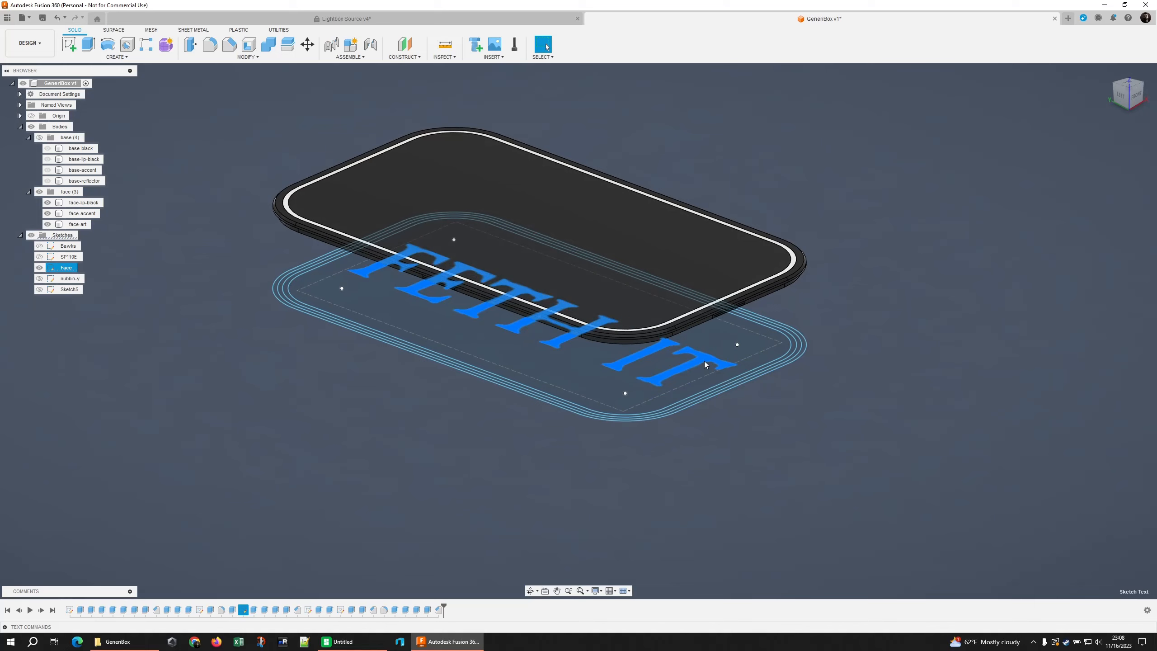
pyautogui.press('e')
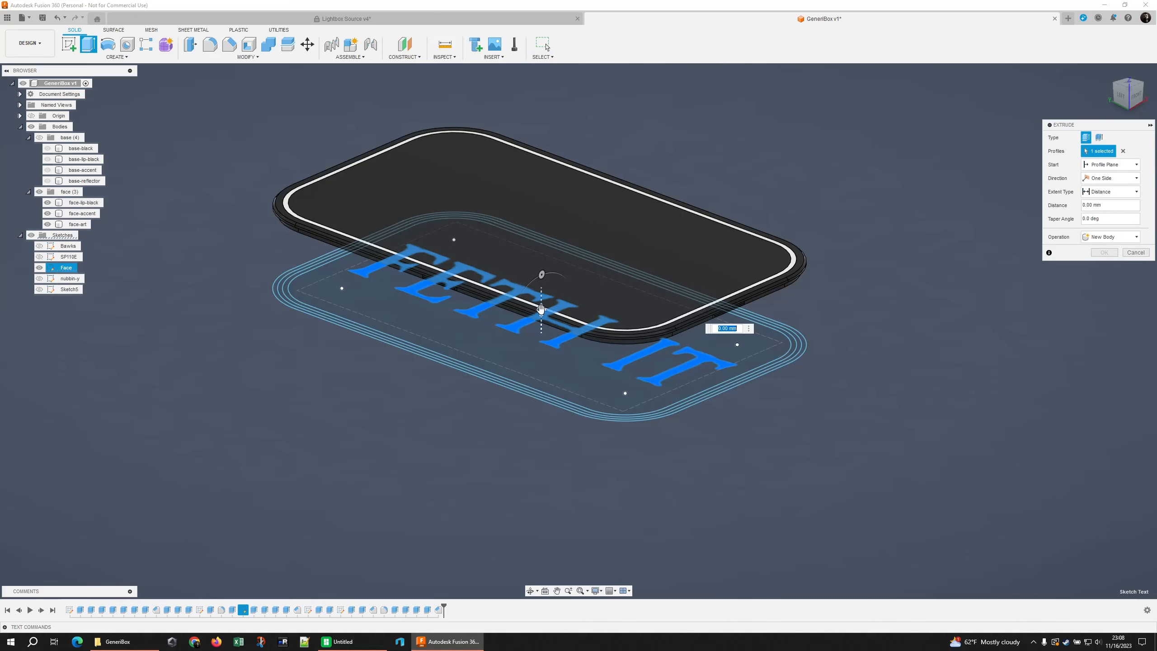
pyautogui.moveTo(536, 188); pyautogui.dragTo(535, 150)
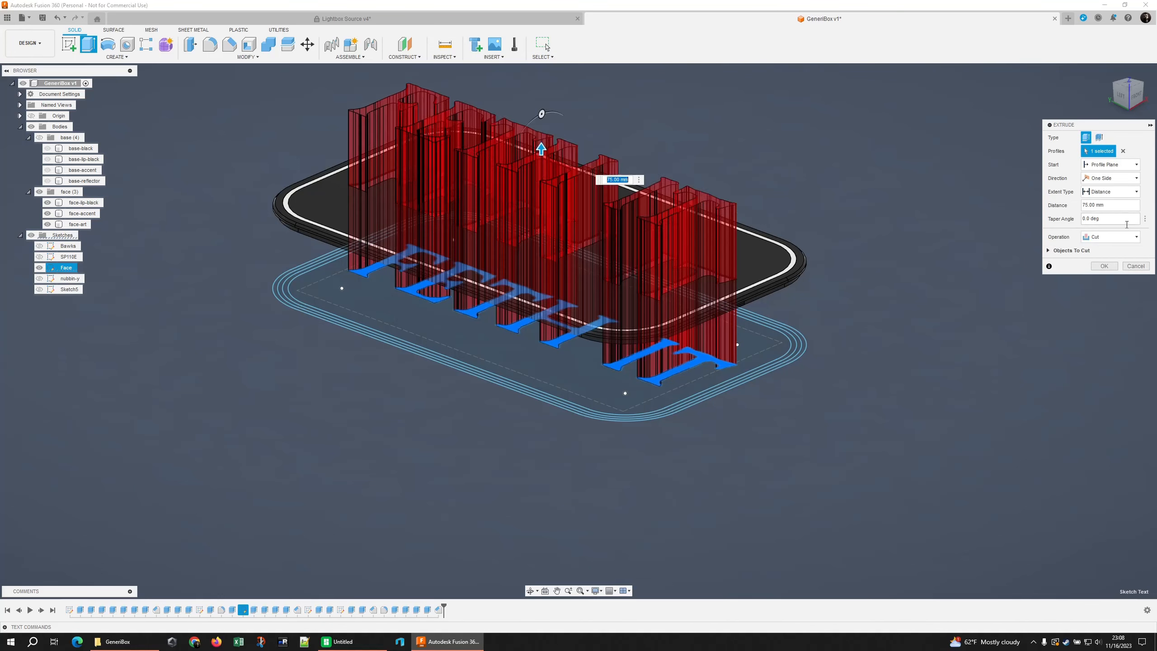
pyautogui.click(1105, 266)
# Extrude the FETH IT text as new bodies, starting at a 40 mm offset with a distance of -0.6 mm.
pyautogui.click(668, 360)
pyautogui.press('e')
pyautogui.click(1107, 164)
pyautogui.click(1102, 185)
pyautogui.write('40-0.6')
pyautogui.click(1107, 250)
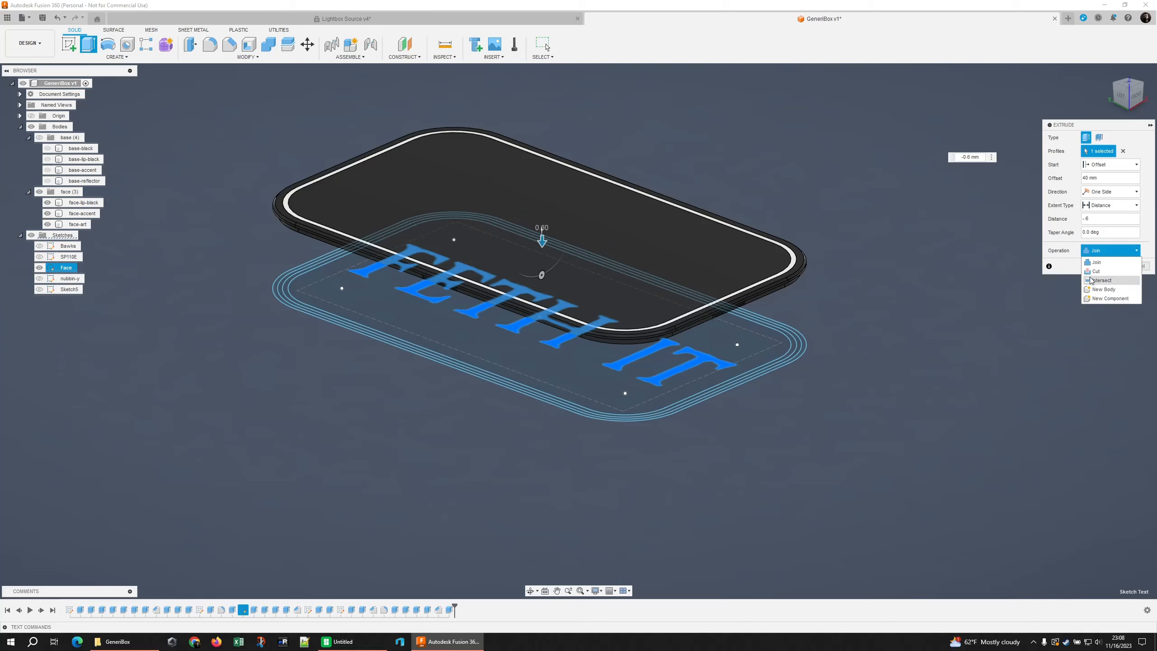
pyautogui.click(1096, 292)
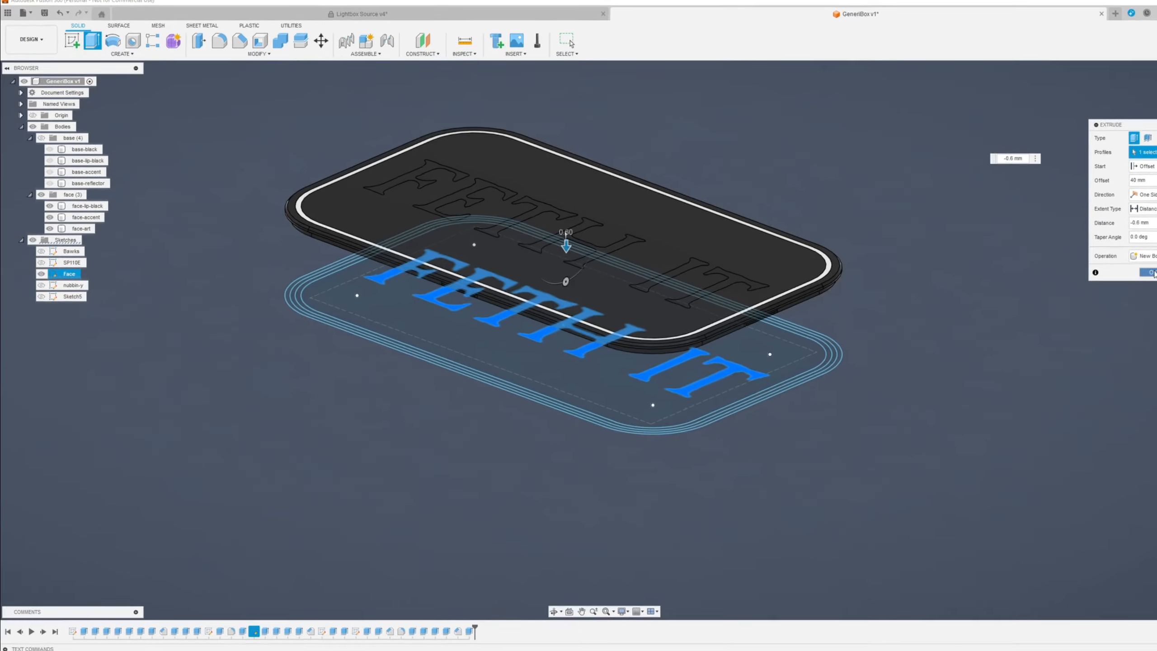
pyautogui.click(1151, 272)
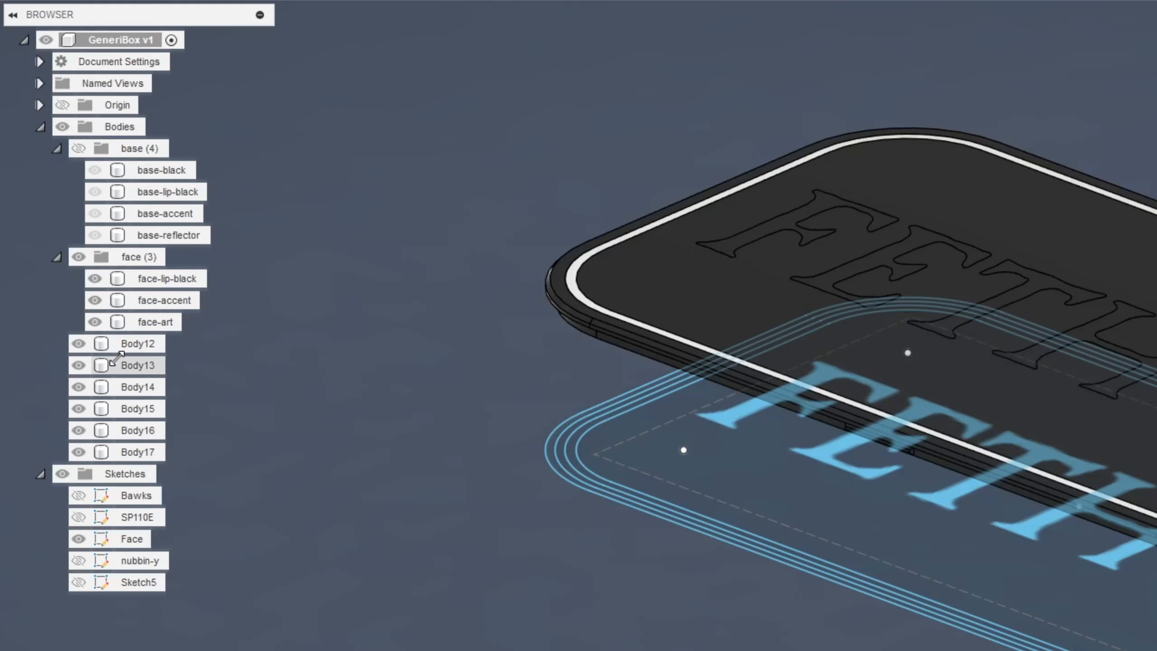
# Rename the six new letter bodies together as letters-white and move them into the face group.
pyautogui.click(132, 343)
pyautogui.keyDown('shift'); pyautogui.click(131, 451); pyautogui.keyUp('shift')
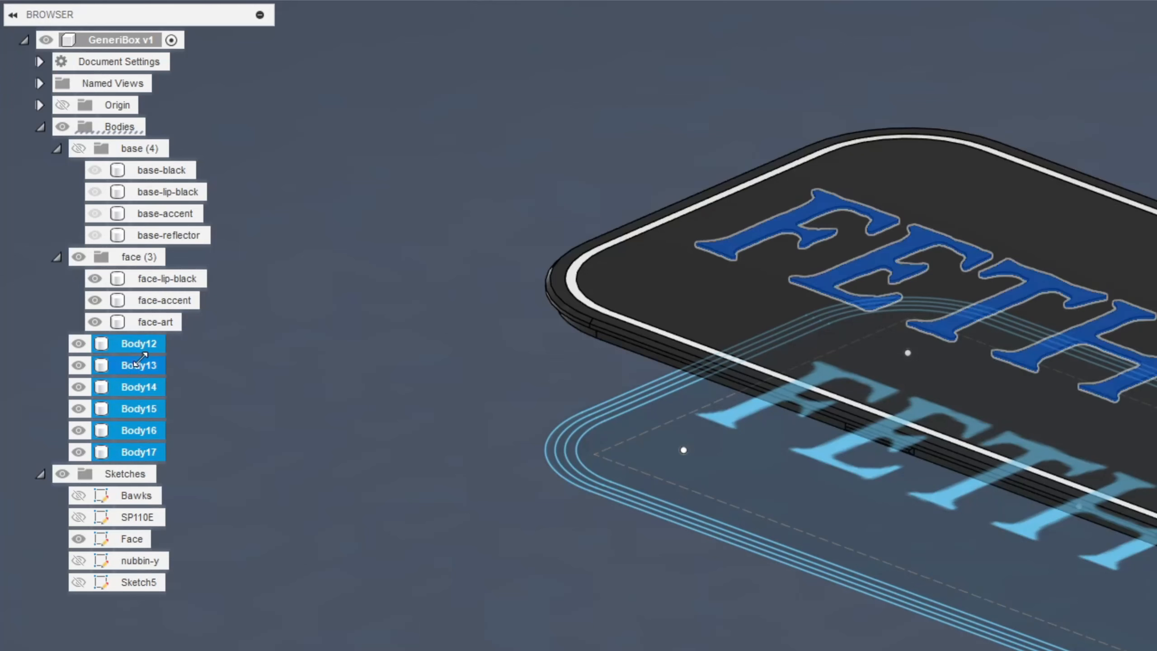
pyautogui.doubleClick(141, 342)
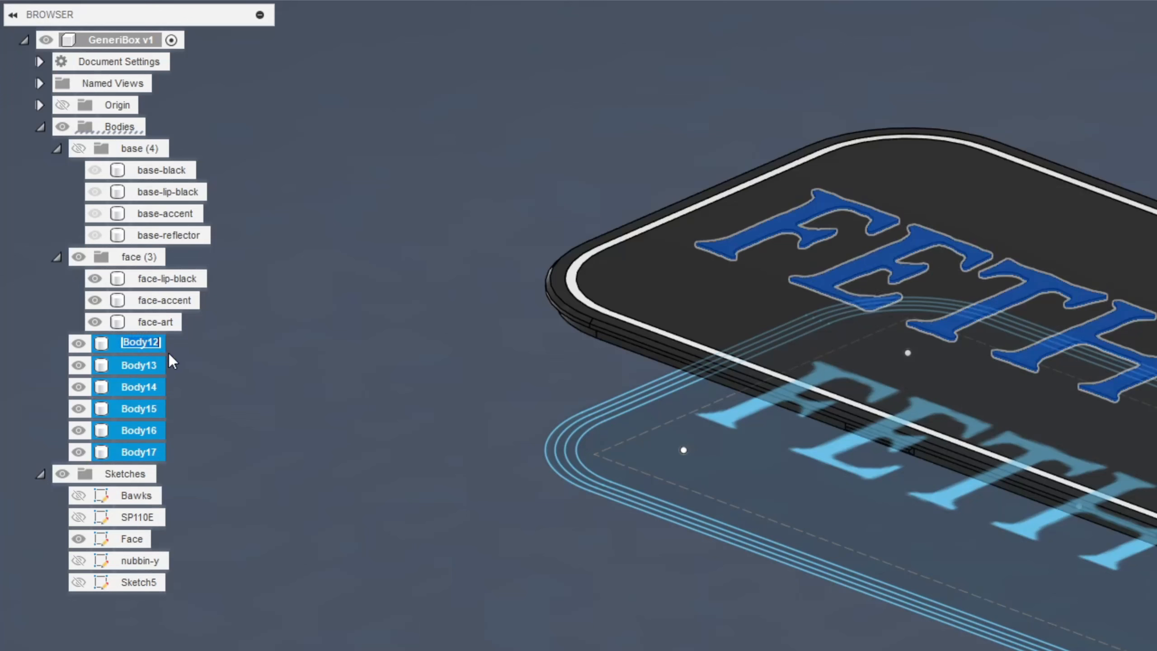
pyautogui.write('letters-white')
pyautogui.press('Return')
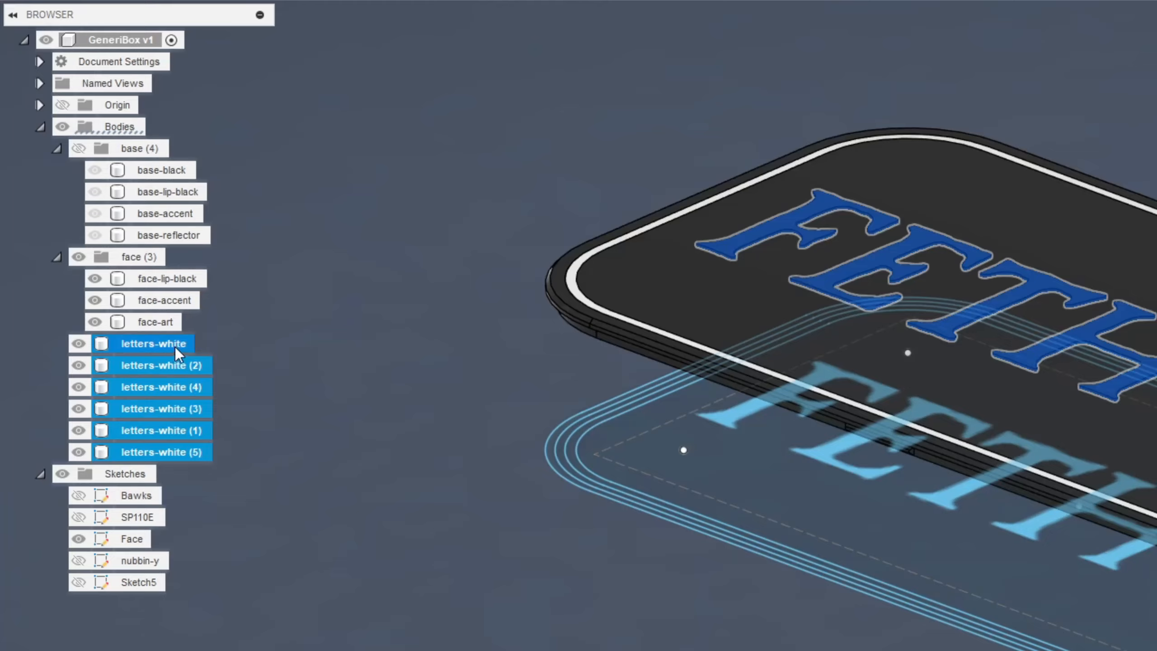
pyautogui.moveTo(133, 349); pyautogui.dragTo(124, 248)
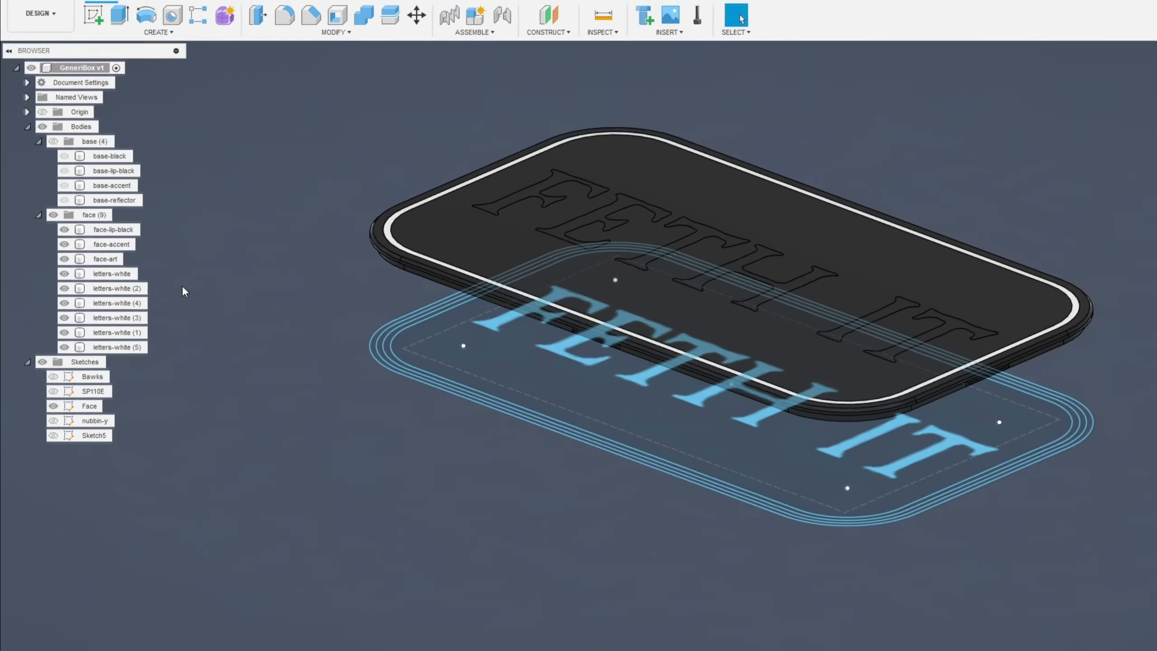
# Apply the white appearance to each of the six FETH IT letter bodies on the lamp face.
pyautogui.press('a')
pyautogui.moveTo(1076, 207); pyautogui.dragTo(407, 179)
pyautogui.moveTo(1076, 208); pyautogui.dragTo(460, 201)
pyautogui.moveTo(1076, 207); pyautogui.dragTo(516, 219)
pyautogui.moveTo(1076, 207); pyautogui.dragTo(576, 242)
pyautogui.moveTo(1076, 208); pyautogui.dragTo(667, 274)
pyautogui.moveTo(1076, 208); pyautogui.dragTo(710, 289)
pyautogui.press('Escape')
# Hide the Face sketch so only the face bodies with the lettering are shown.
pyautogui.keyDown('shift'); pyautogui.moveTo(501, 319); pyautogui.dragTo(492, 285, button='middle'); pyautogui.keyUp('shift')
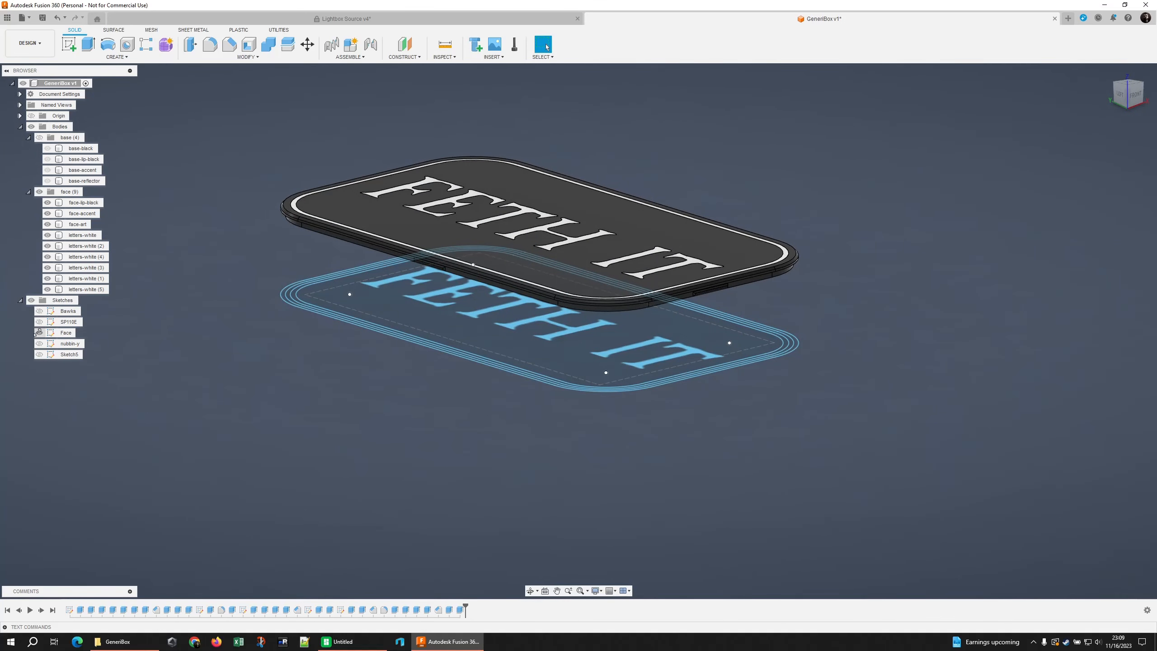
pyautogui.click(39, 333)
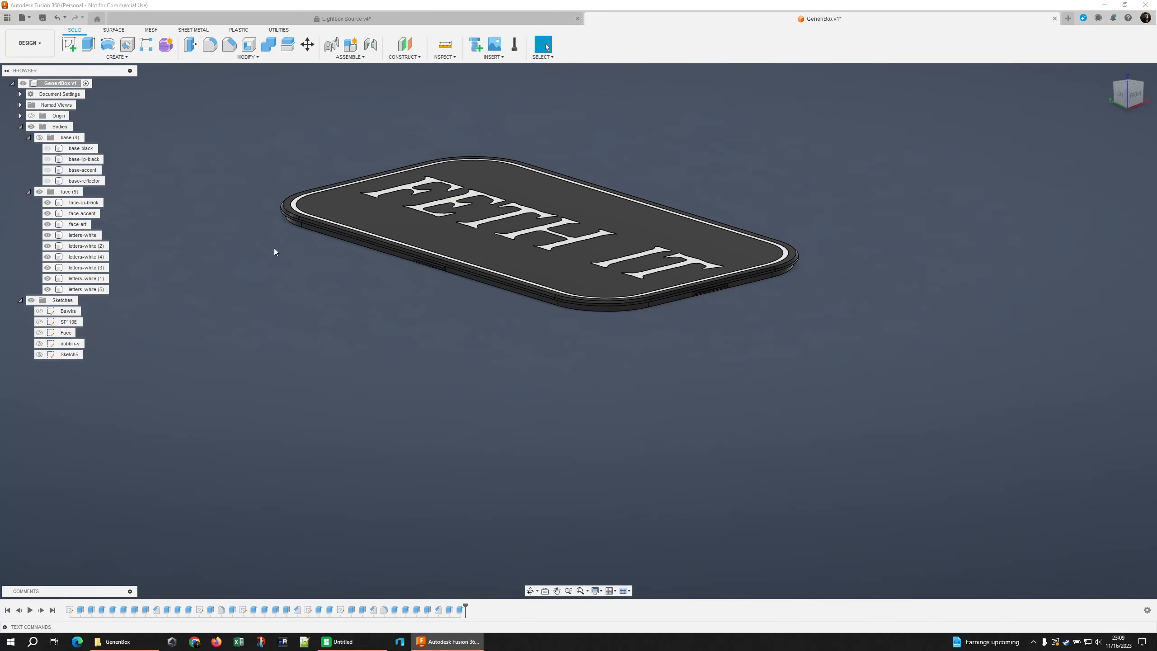
pyautogui.keyDown('shift'); pyautogui.moveTo(274, 248); pyautogui.dragTo(252, 273, button='middle'); pyautogui.keyUp('shift')
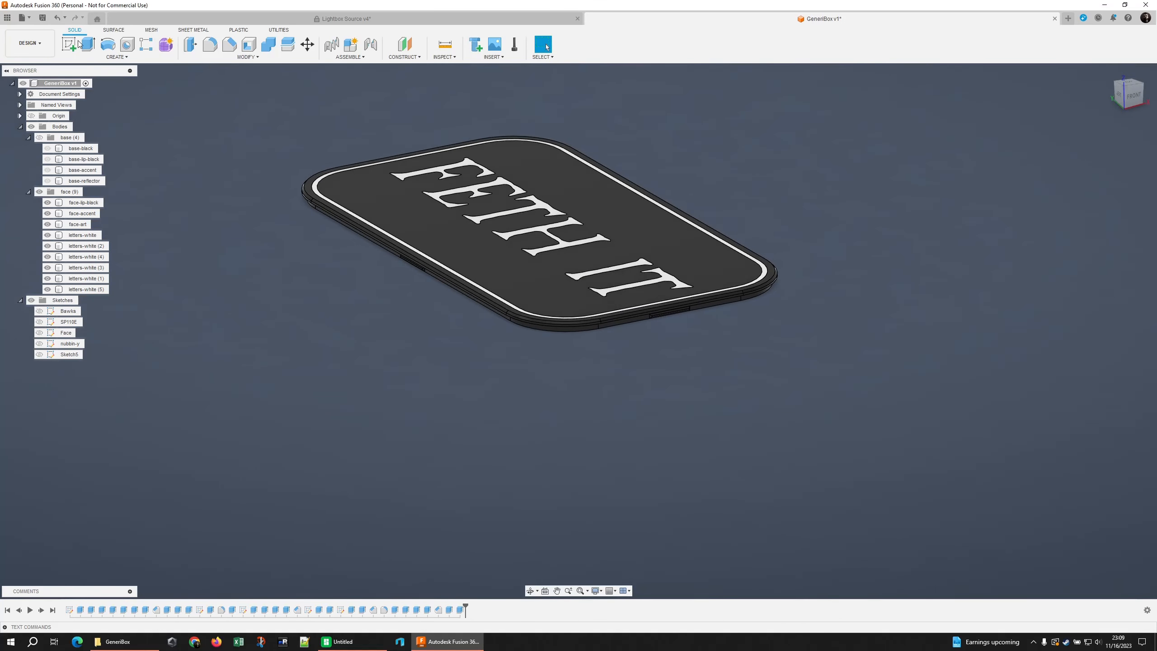
# Export the visible face bodies as a 3MF file named GeneriBox v1 face (feth it) in the GeneriBox folder.
pyautogui.click(27, 22)
pyautogui.click(47, 131)
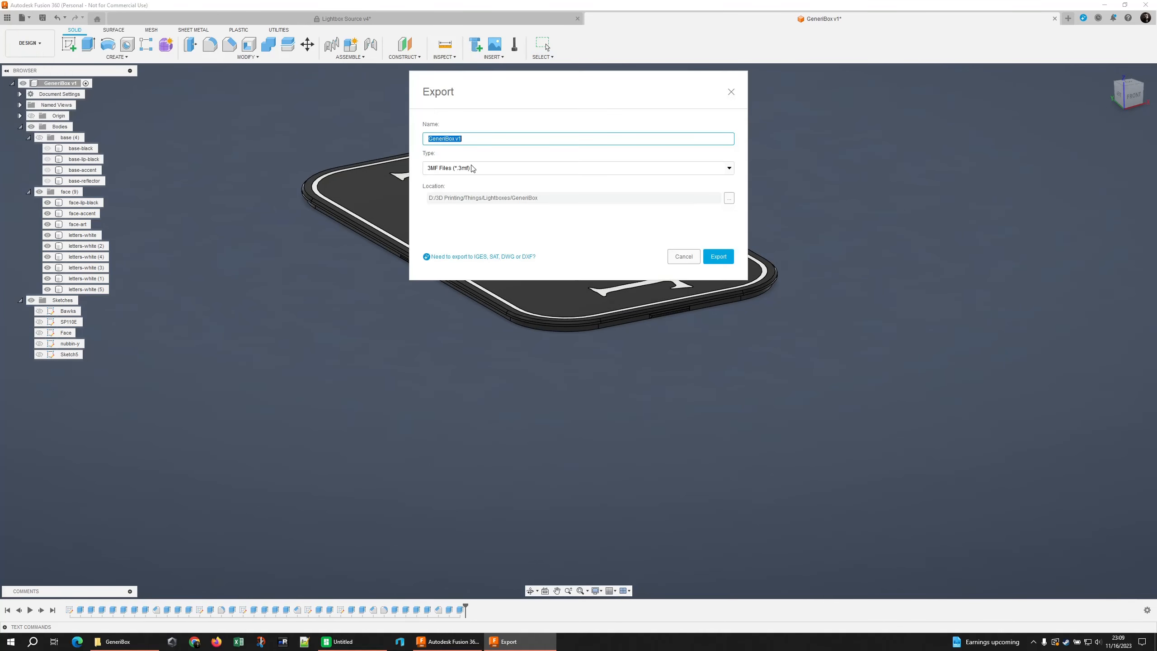
pyautogui.click(507, 142)
pyautogui.write('face (feth it')
pyautogui.click(717, 258)
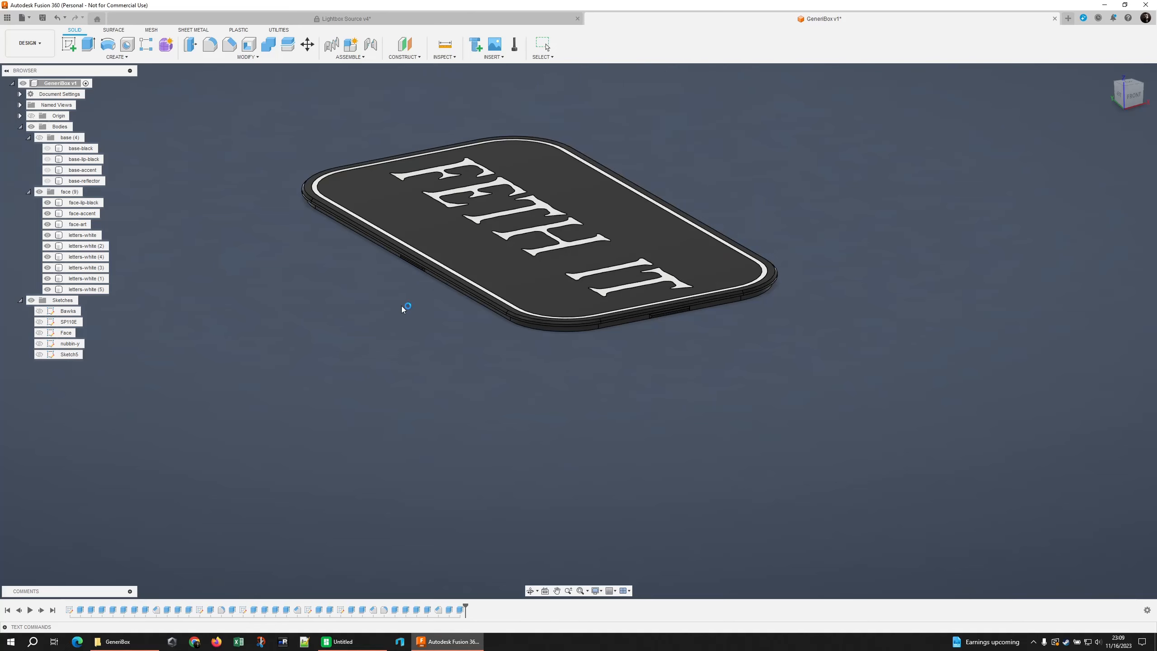
# Open GeneriBox v1 base.3mf from the GeneriBox folder in 3D Builder and examine its parts and colours.
pyautogui.click(141, 645)
pyautogui.click(350, 642)
pyautogui.click(124, 641)
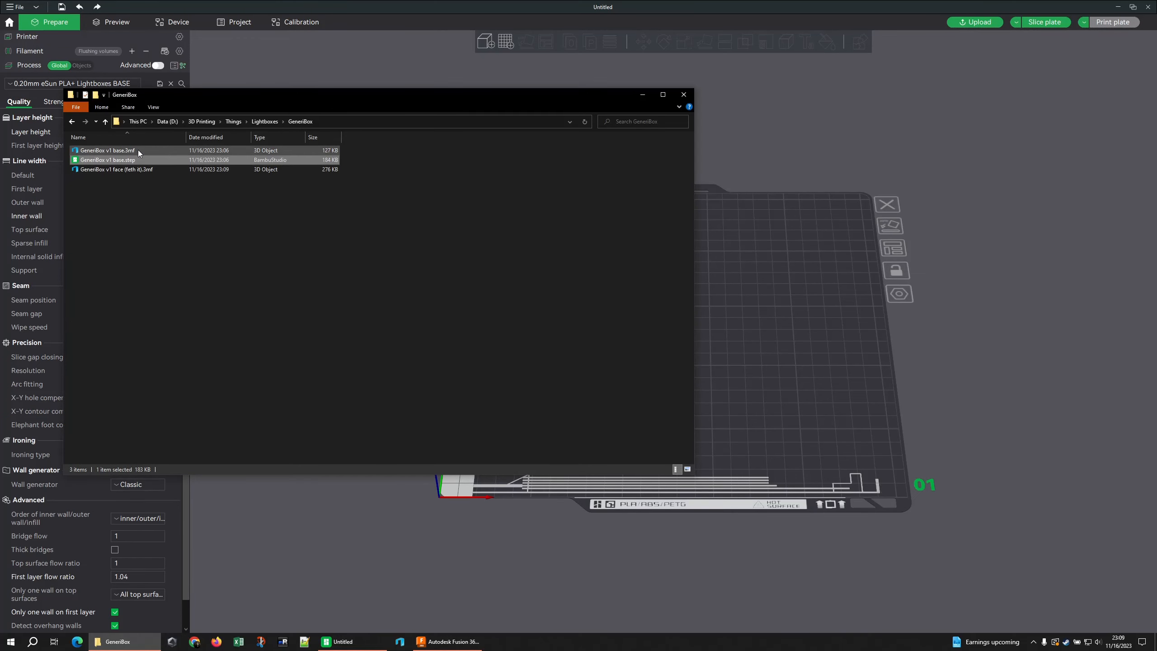
pyautogui.click(138, 150)
pyautogui.doubleClick(138, 150)
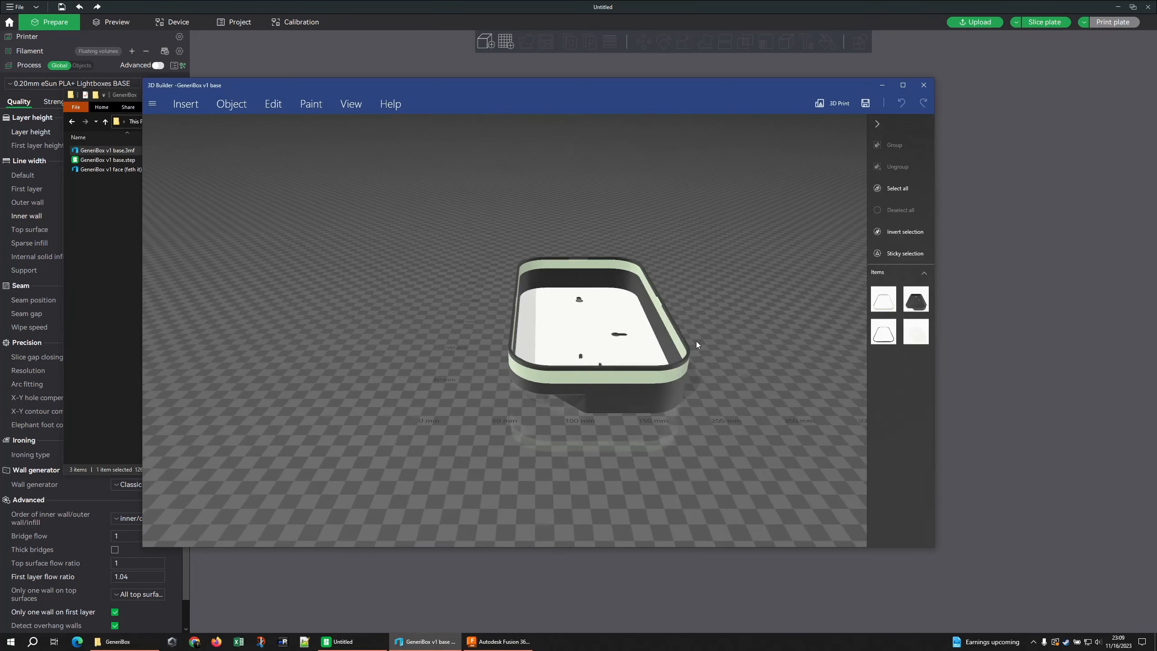
pyautogui.moveTo(663, 355); pyautogui.dragTo(598, 400)
pyautogui.click(923, 85)
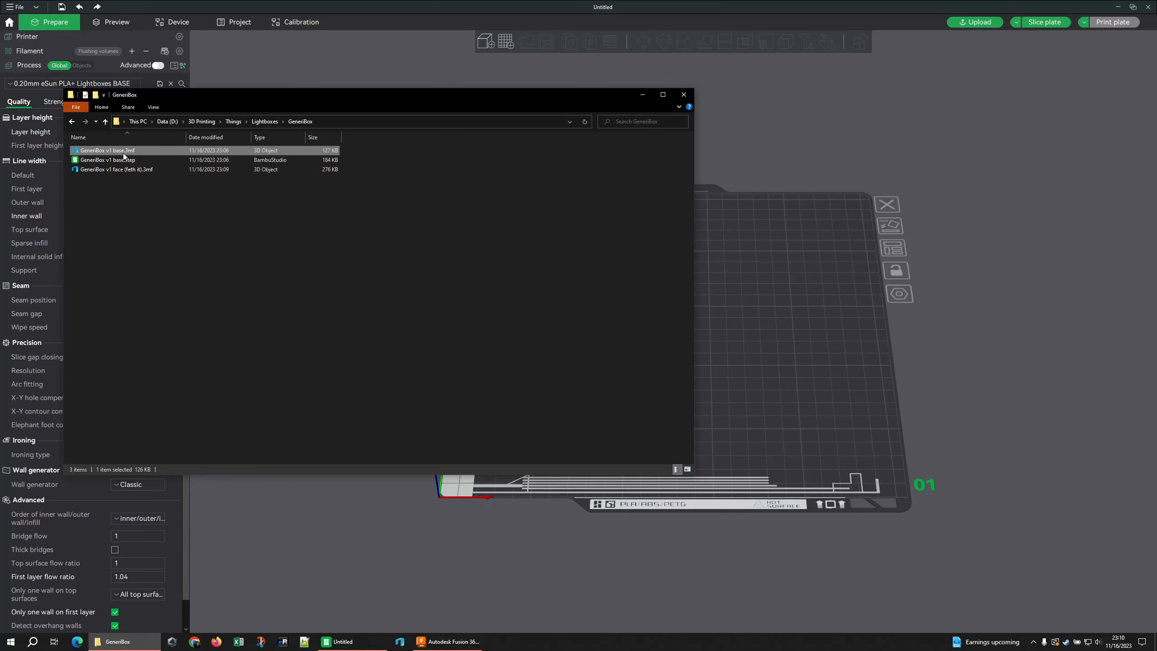
# Load GeneriBox v1 base.3mf into Bambu Studio as a single object with multiple parts, and save the project as GeneriBox v1.
pyautogui.moveTo(121, 152); pyautogui.dragTo(791, 312)
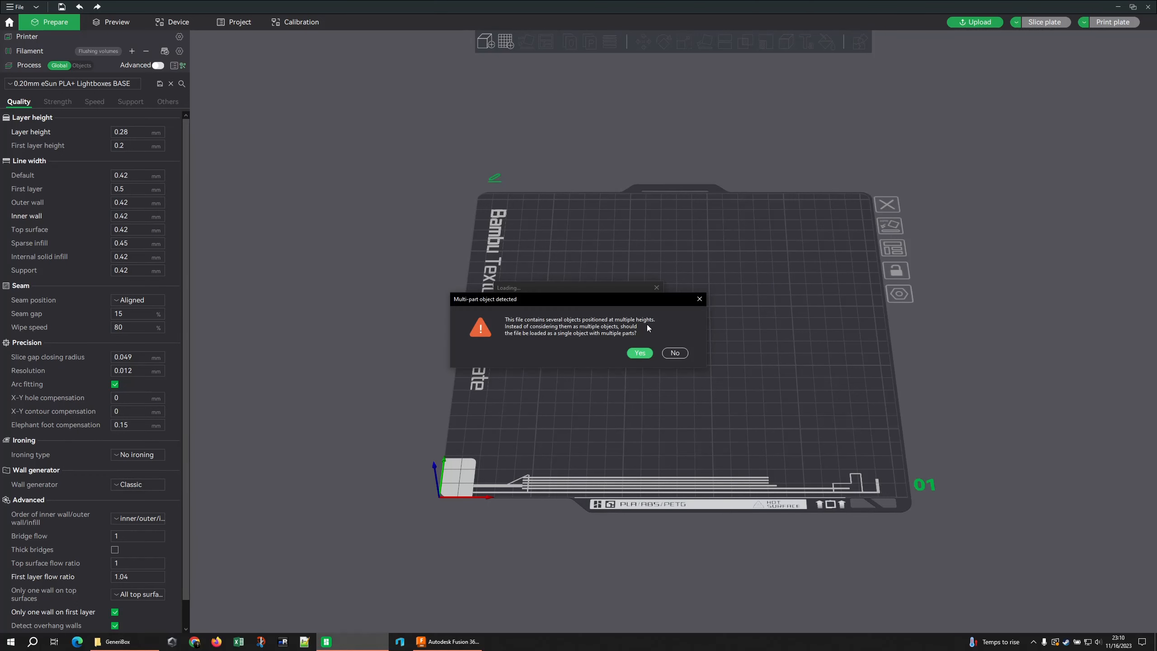
pyautogui.click(640, 353)
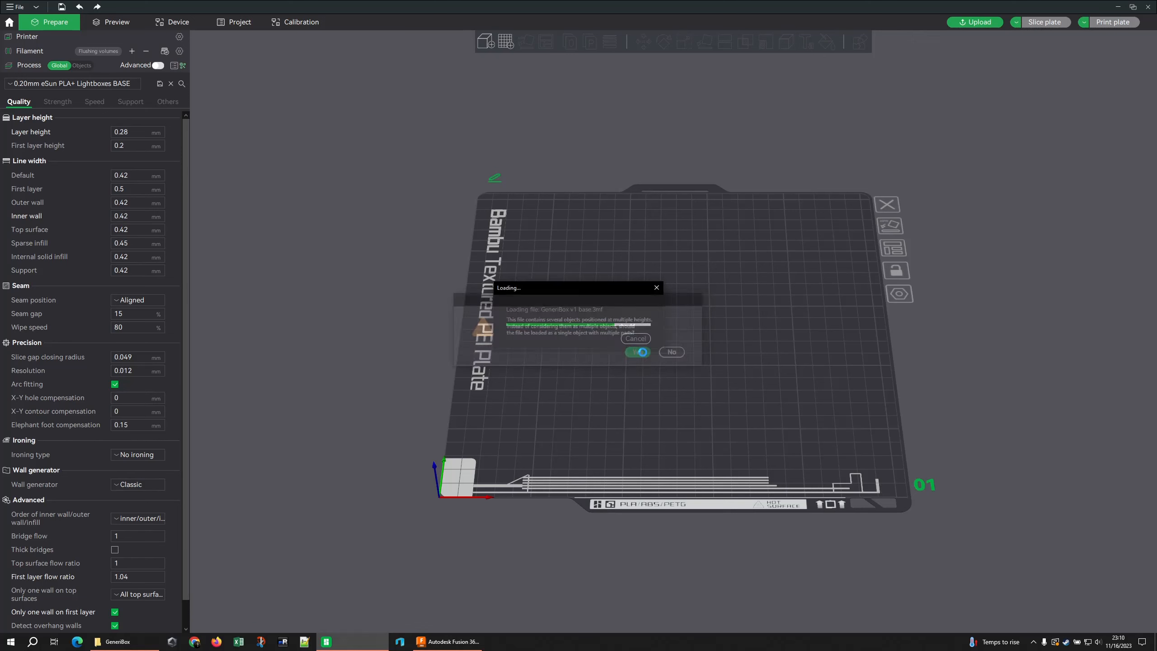
pyautogui.click(20, 8)
pyautogui.click(36, 61)
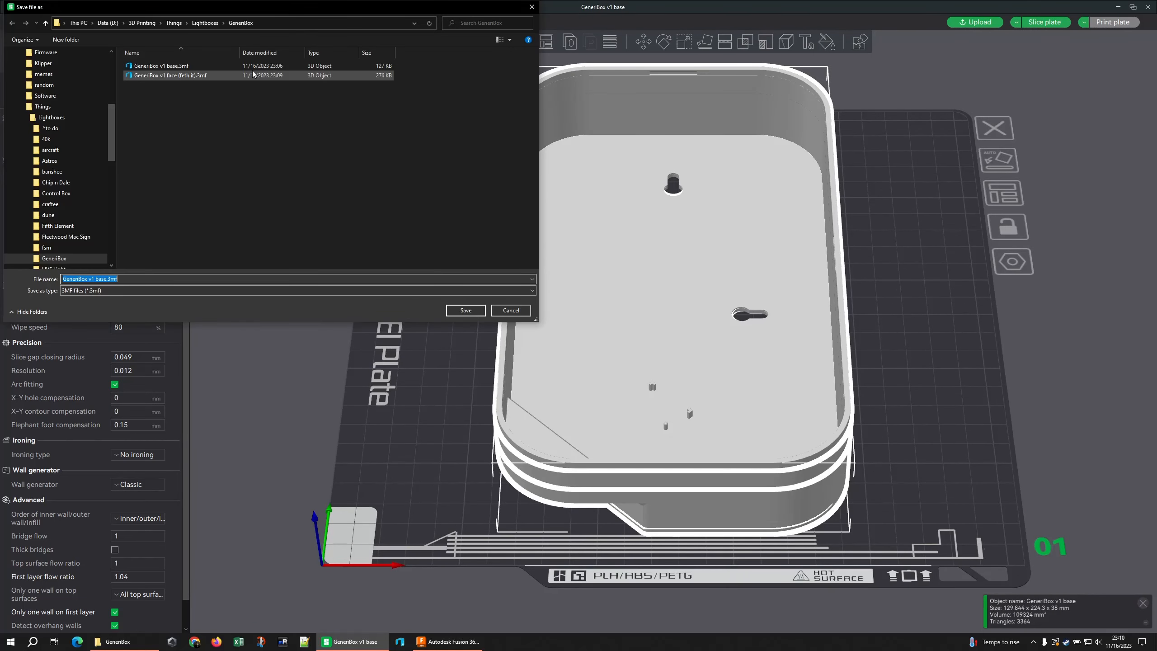
pyautogui.click(107, 278)
pyautogui.press('BackSpace')
pyautogui.press('BackSpace')
pyautogui.press('BackSpace')
pyautogui.press('BackSpace')
pyautogui.press('BackSpace')
pyautogui.press('Return')
# Compare how the exported GeneriBox v1 base.3mf and the slicer project GeneriBox v1.3mf open in 3D Builder.
pyautogui.click(117, 642)
pyautogui.doubleClick(109, 151)
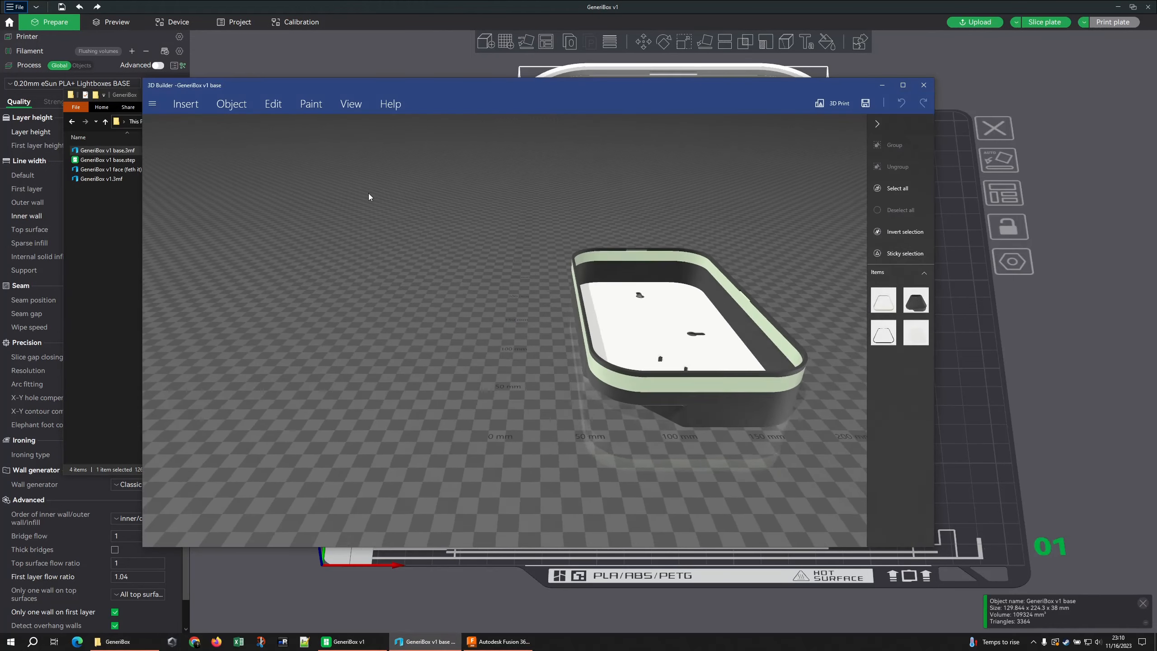
pyautogui.moveTo(633, 320); pyautogui.dragTo(529, 311)
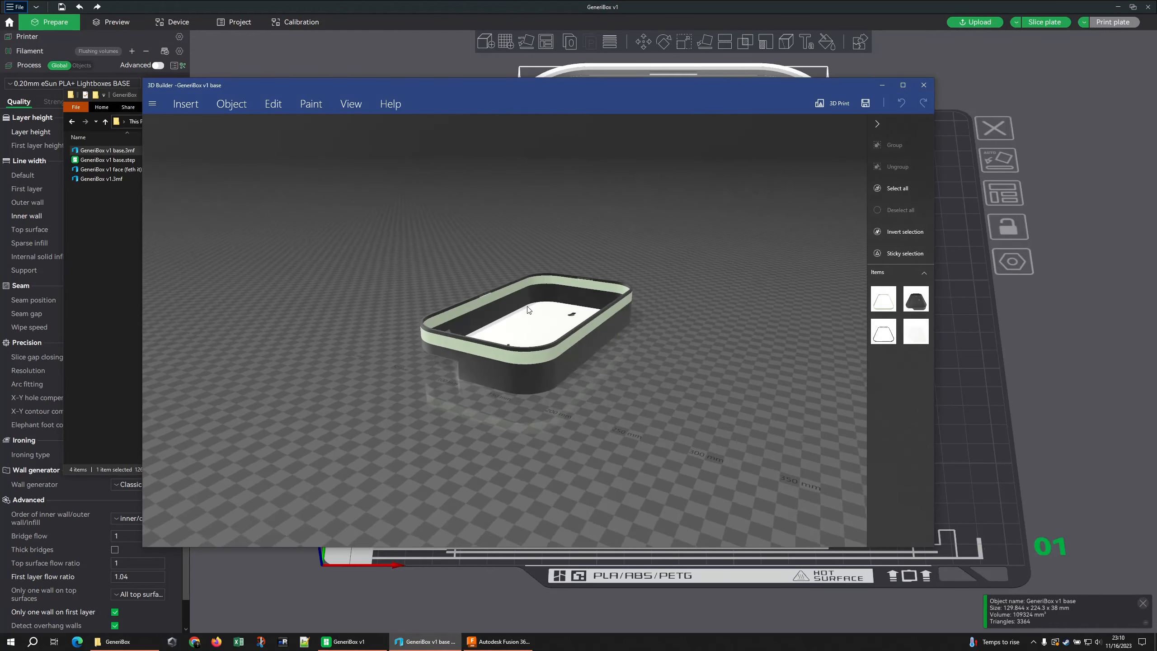
pyautogui.click(923, 85)
pyautogui.doubleClick(119, 180)
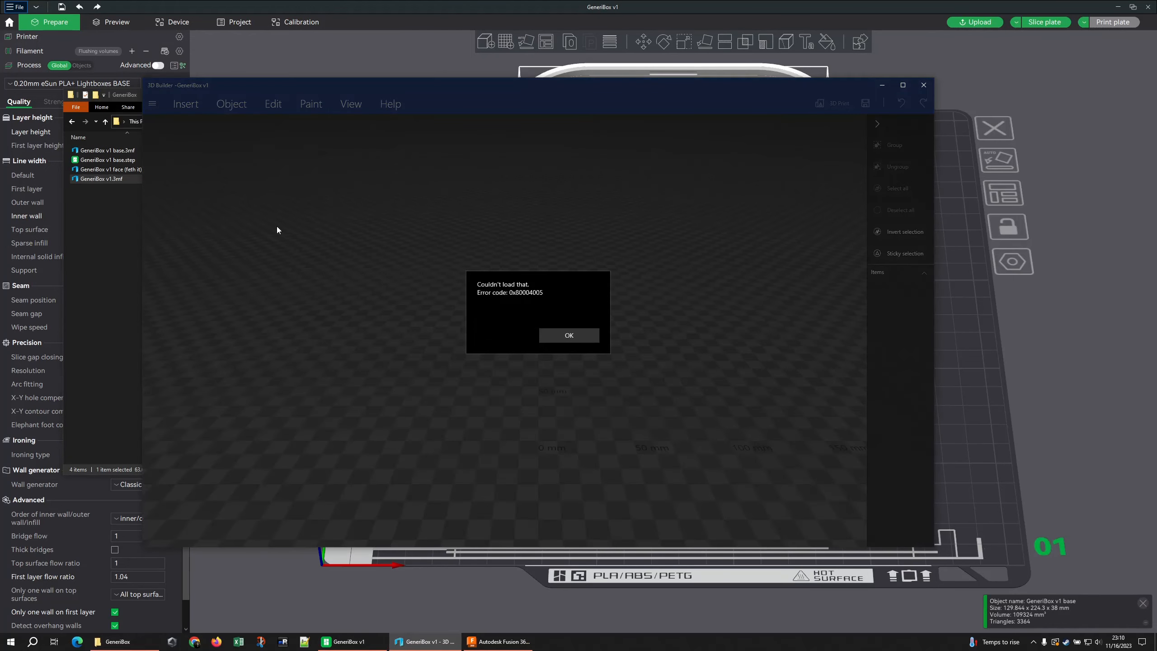
pyautogui.click(569, 335)
pyautogui.click(923, 85)
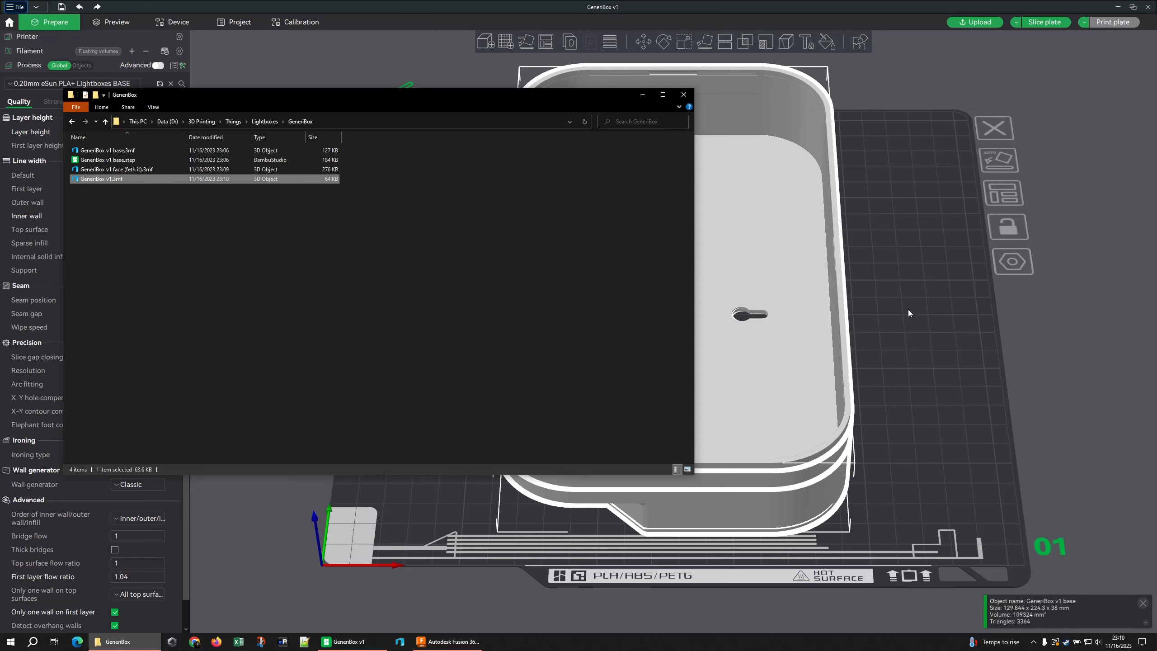
# Add a second build plate in Bambu Studio, show the object list, and import GeneriBox v1 base.step onto plate 2.
pyautogui.moveTo(909, 310); pyautogui.dragTo(934, 305)
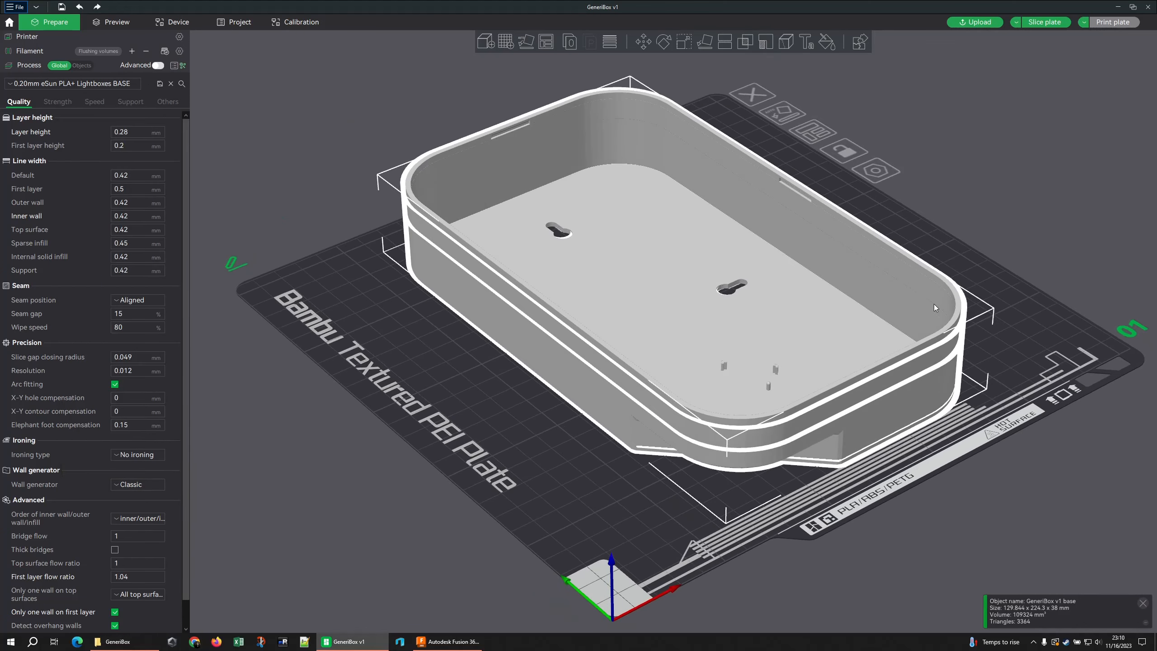
pyautogui.click(508, 46)
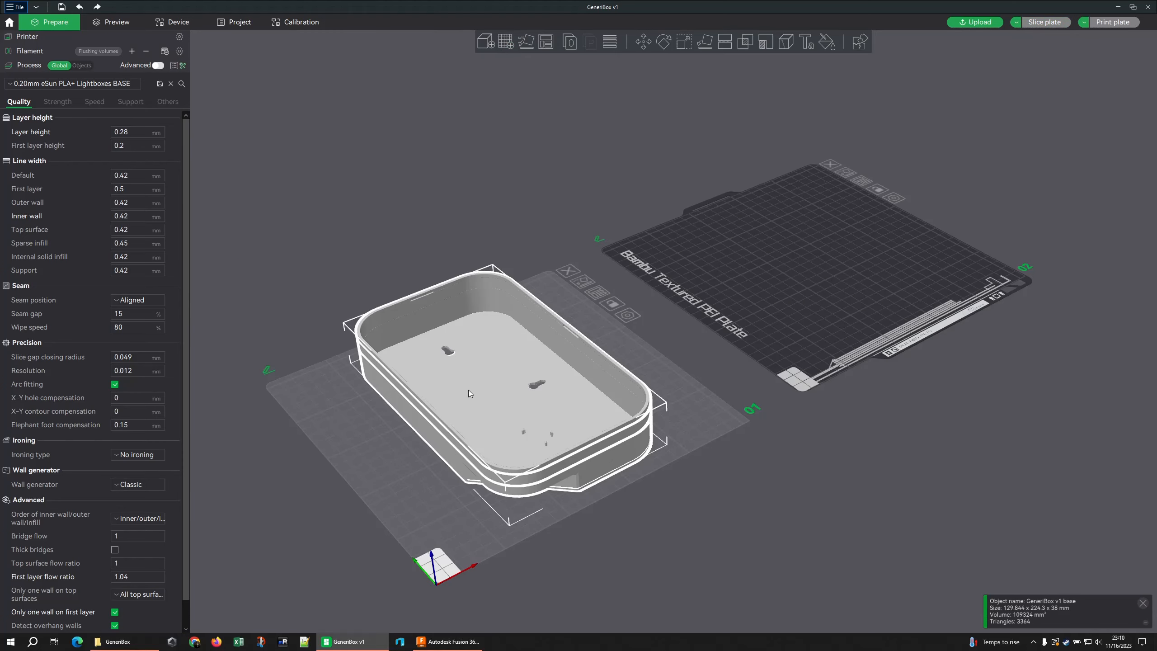
pyautogui.click(82, 65)
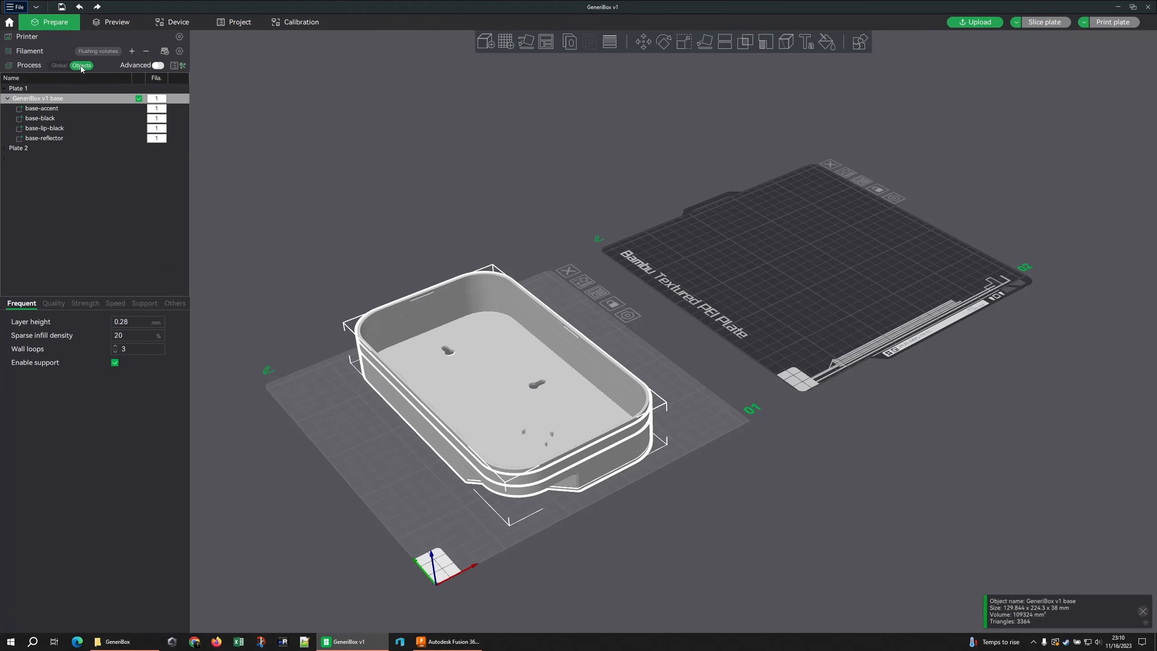
pyautogui.click(111, 642)
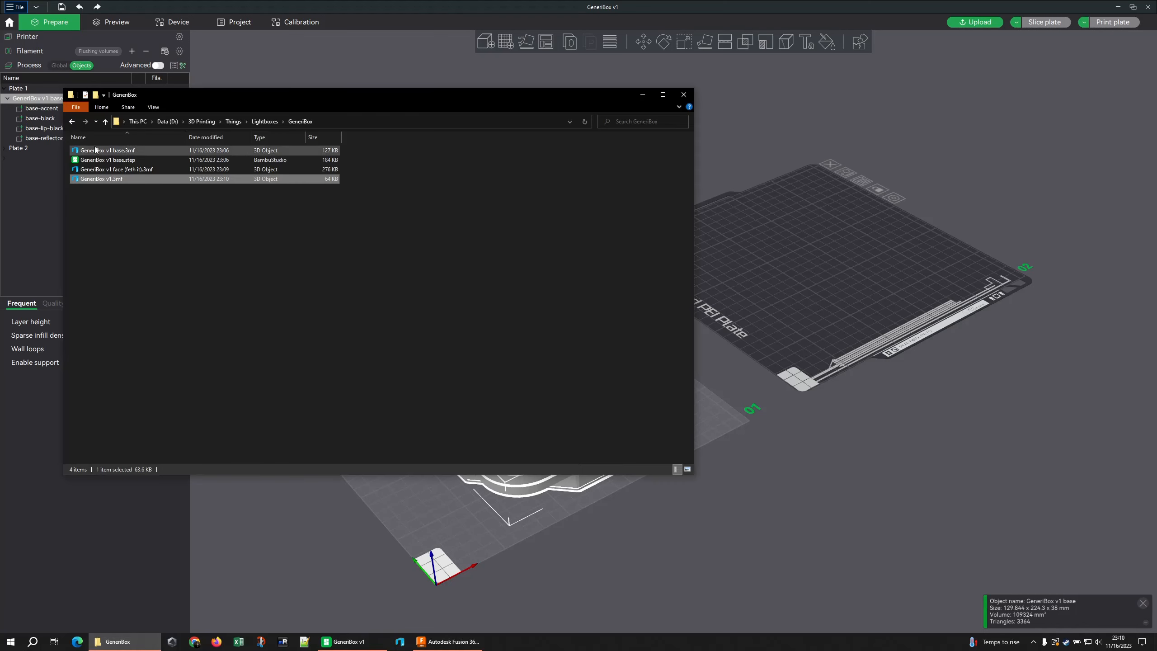
pyautogui.moveTo(120, 160); pyautogui.dragTo(761, 249)
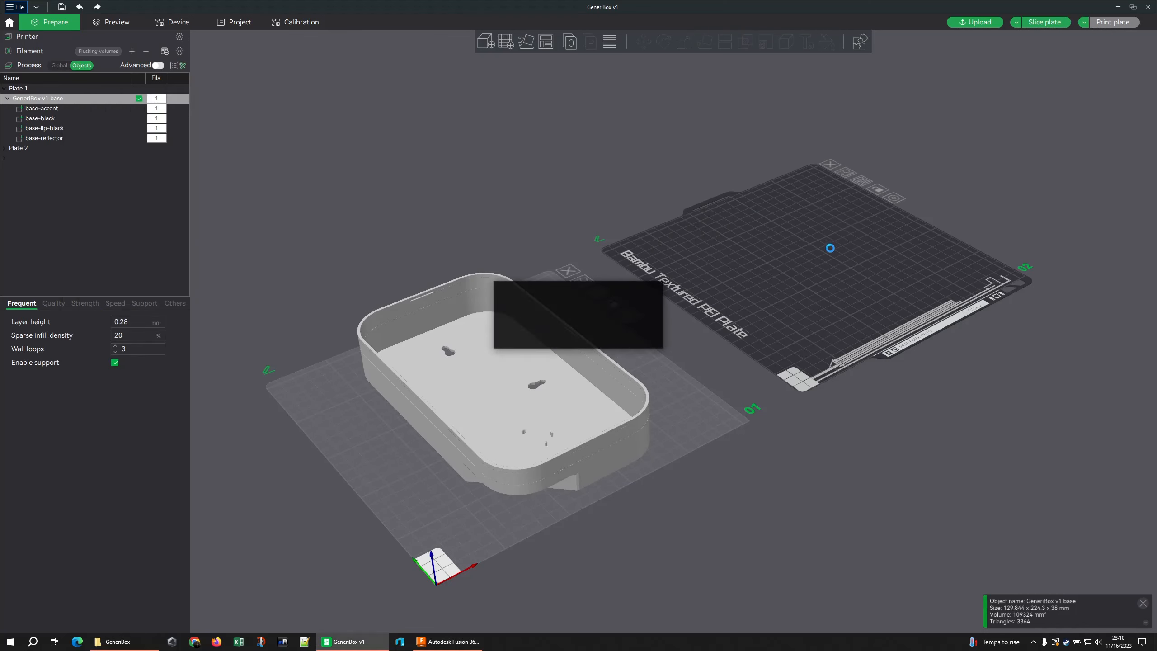
# Compare the 3MF base on plate 1 with the STEP base on plate 2, checking curve smoothness and part names.
pyautogui.scroll(2, 580, 319)
pyautogui.scroll(10, 639, 385)
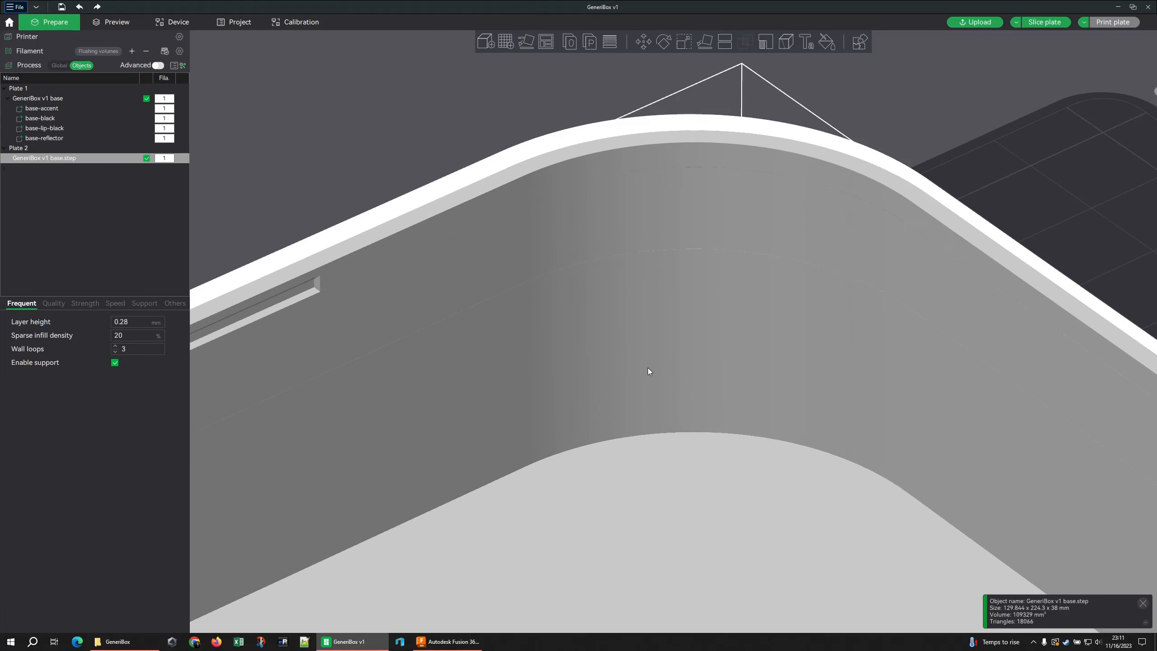
pyautogui.scroll(-10, 647, 368)
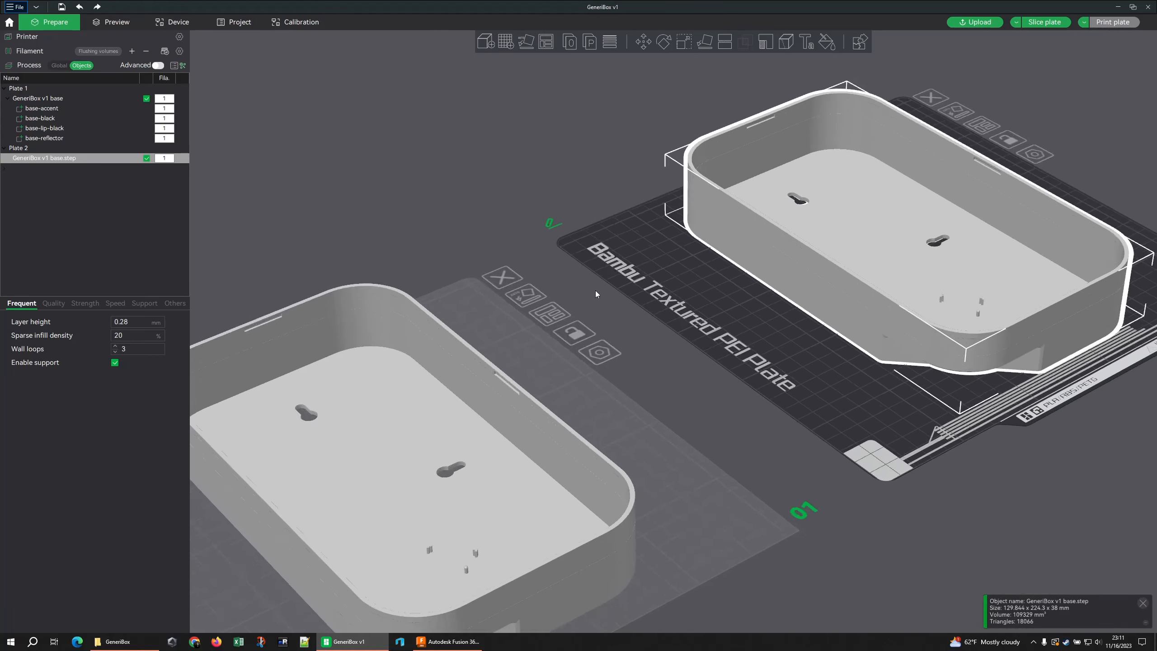
pyautogui.scroll(-5, 609, 267)
pyautogui.moveTo(616, 316); pyautogui.dragTo(619, 299, button='middle')
pyautogui.moveTo(619, 299); pyautogui.dragTo(592, 309)
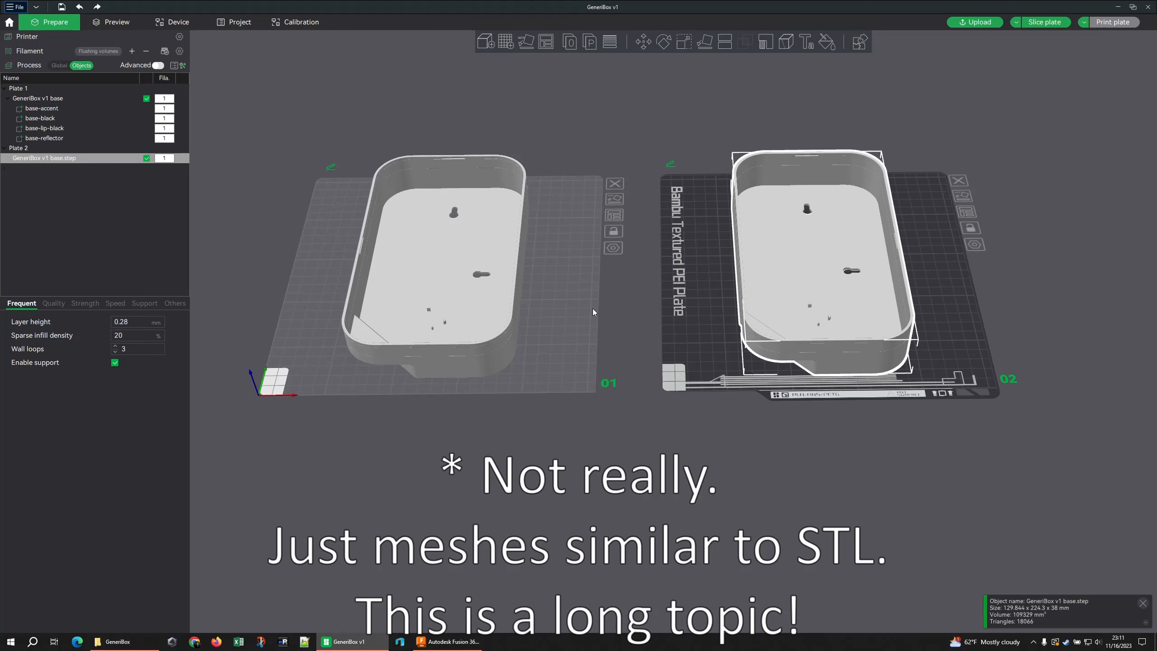
pyautogui.moveTo(585, 289); pyautogui.dragTo(654, 344, button='middle')
pyautogui.scroll(-5, 515, 315)
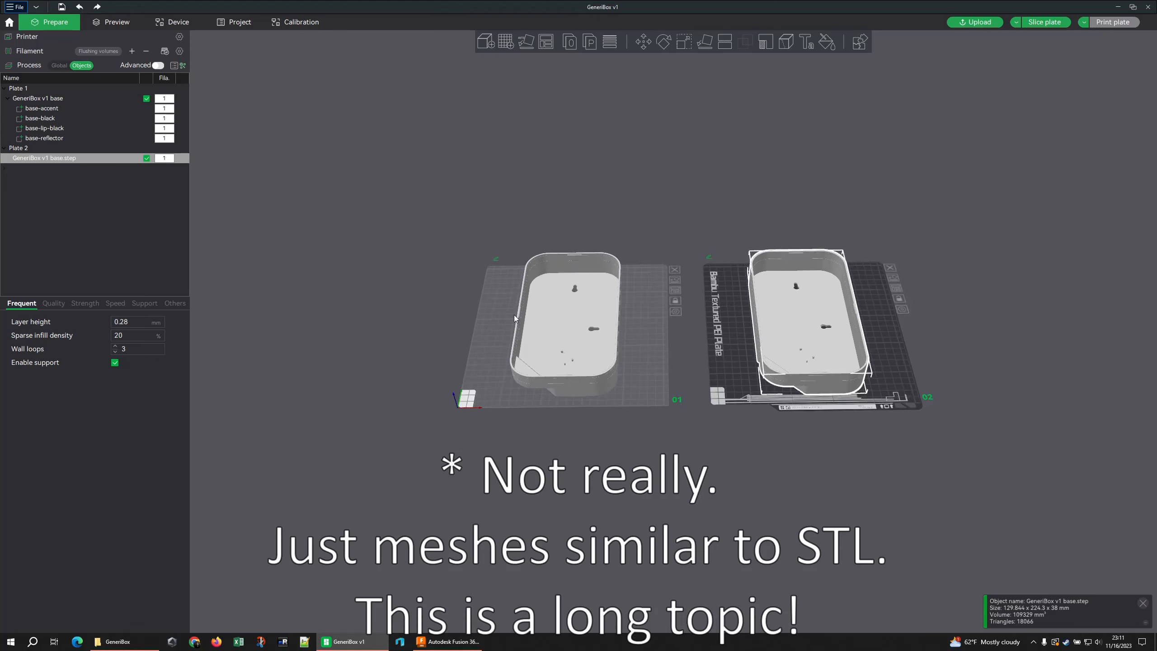
pyautogui.click(514, 314)
pyautogui.scroll(10, 547, 318)
pyautogui.moveTo(753, 299); pyautogui.dragTo(775, 286)
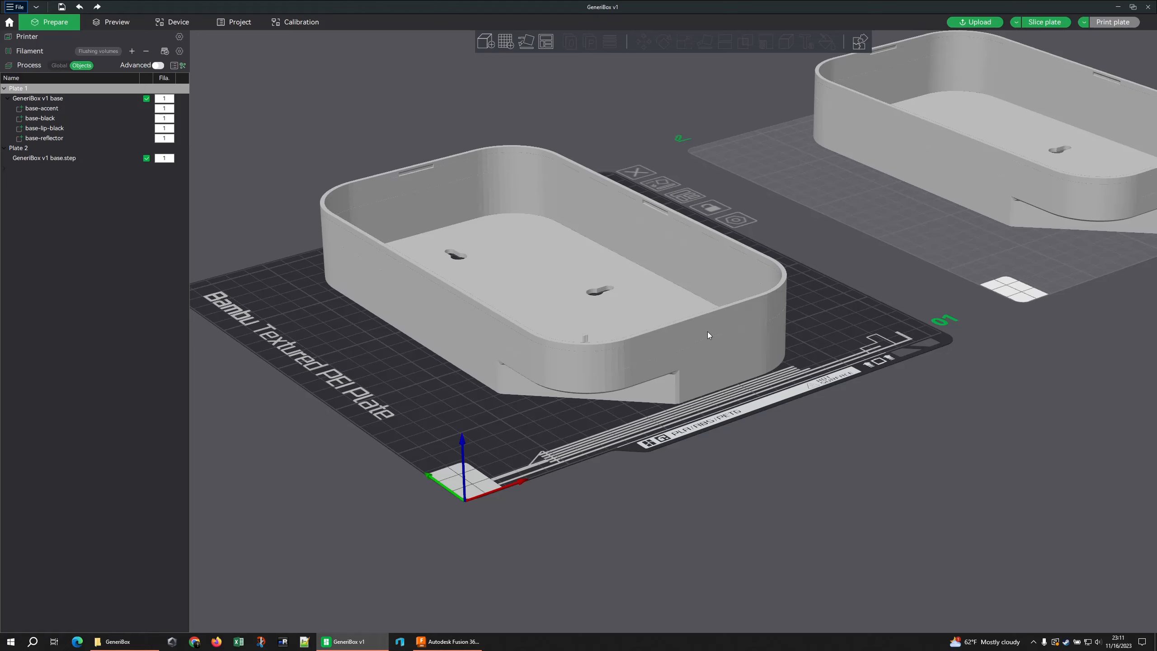
pyautogui.moveTo(740, 322); pyautogui.dragTo(601, 409, button='middle')
pyautogui.scroll(-3, 651, 334)
pyautogui.scroll(5, 776, 291)
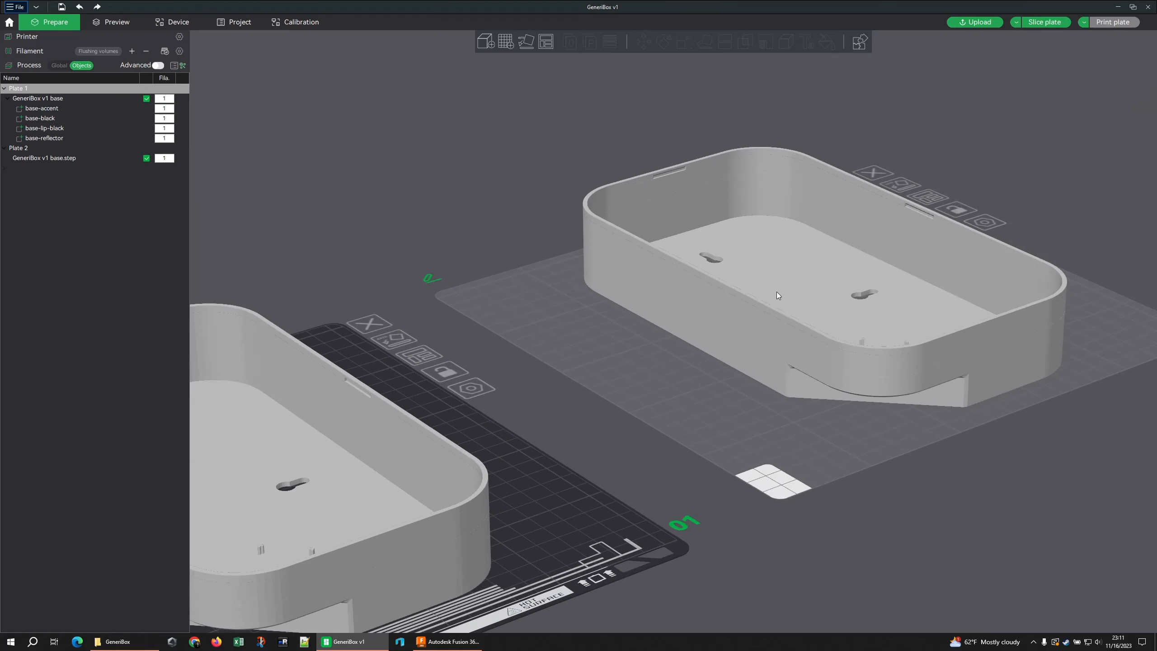
pyautogui.scroll(-3, 508, 336)
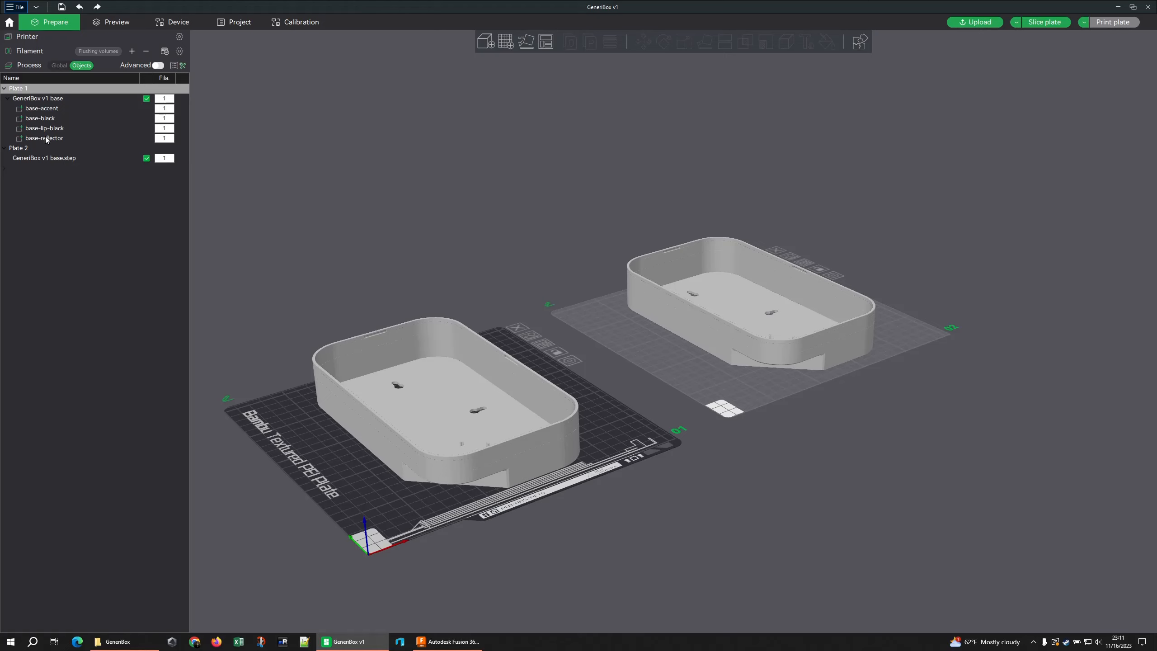
pyautogui.click(449, 642)
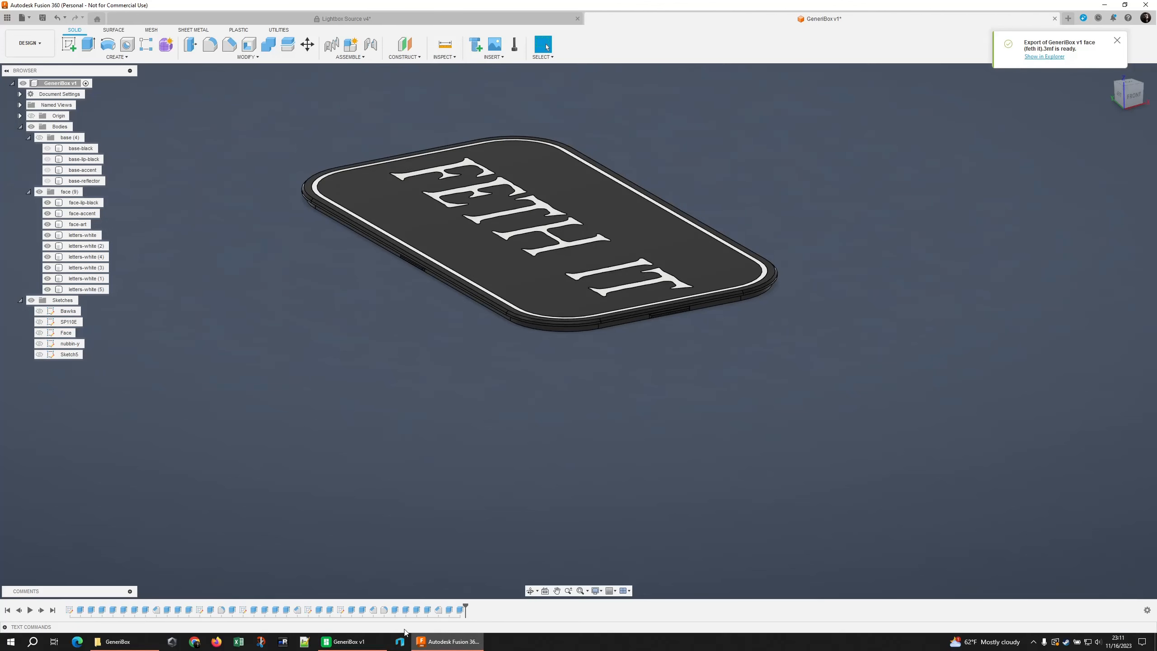
pyautogui.hotkey('alt', 'Tab')
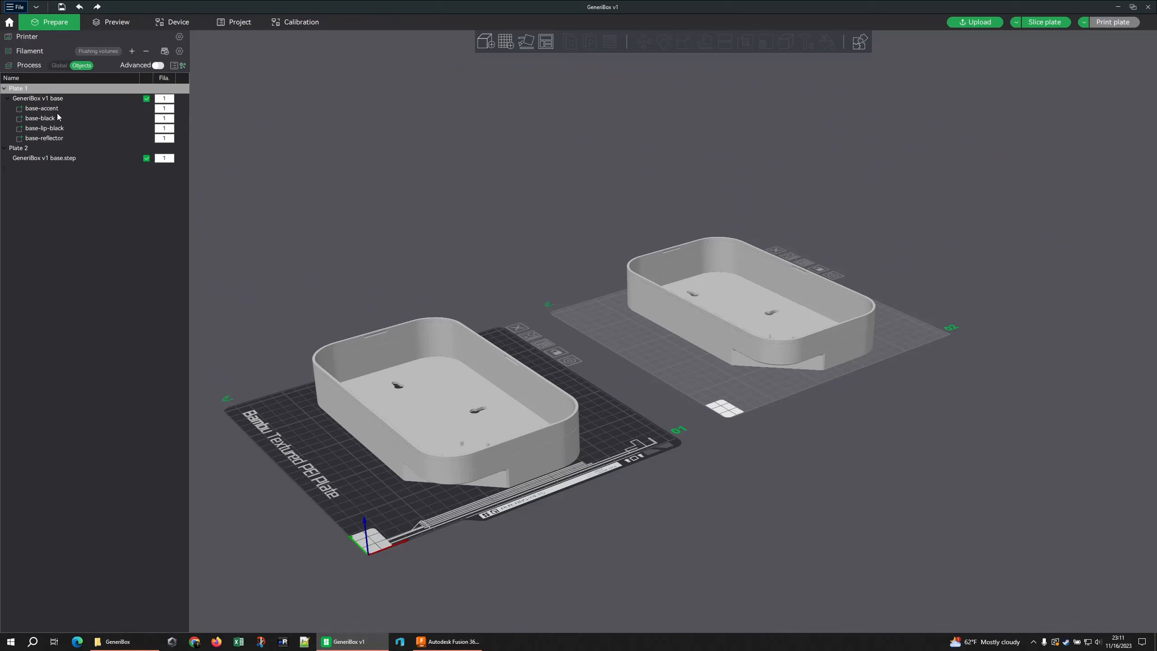
# Split the GeneriBox v1 base.step object on plate 2 into parts.
pyautogui.click(27, 158)
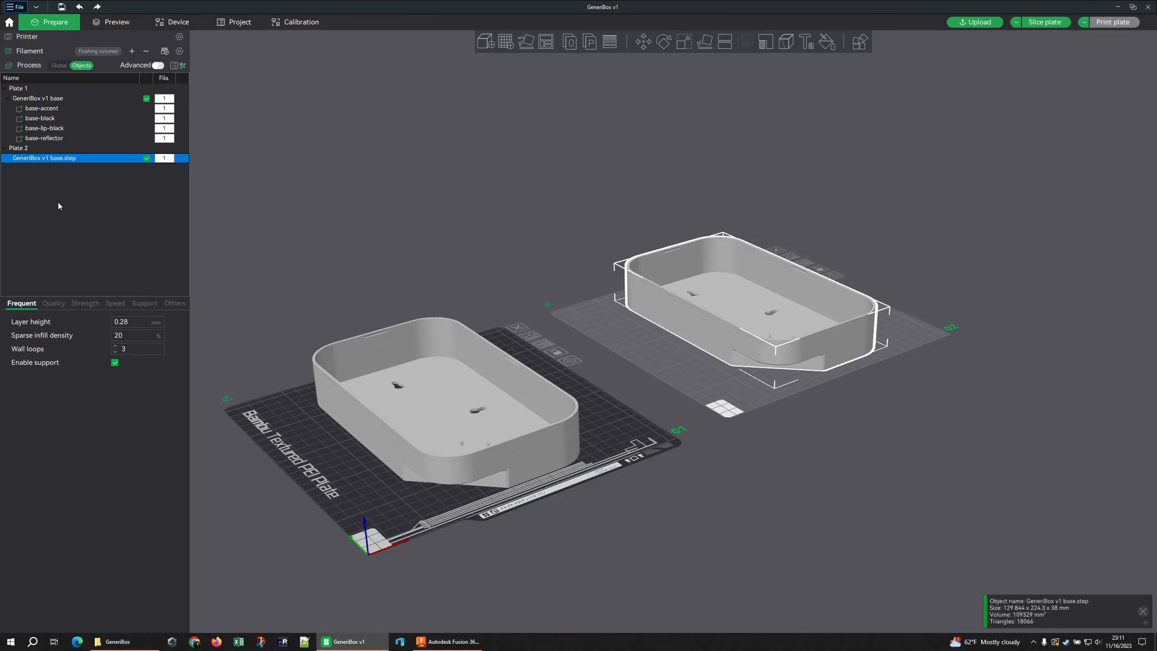
pyautogui.click(588, 42)
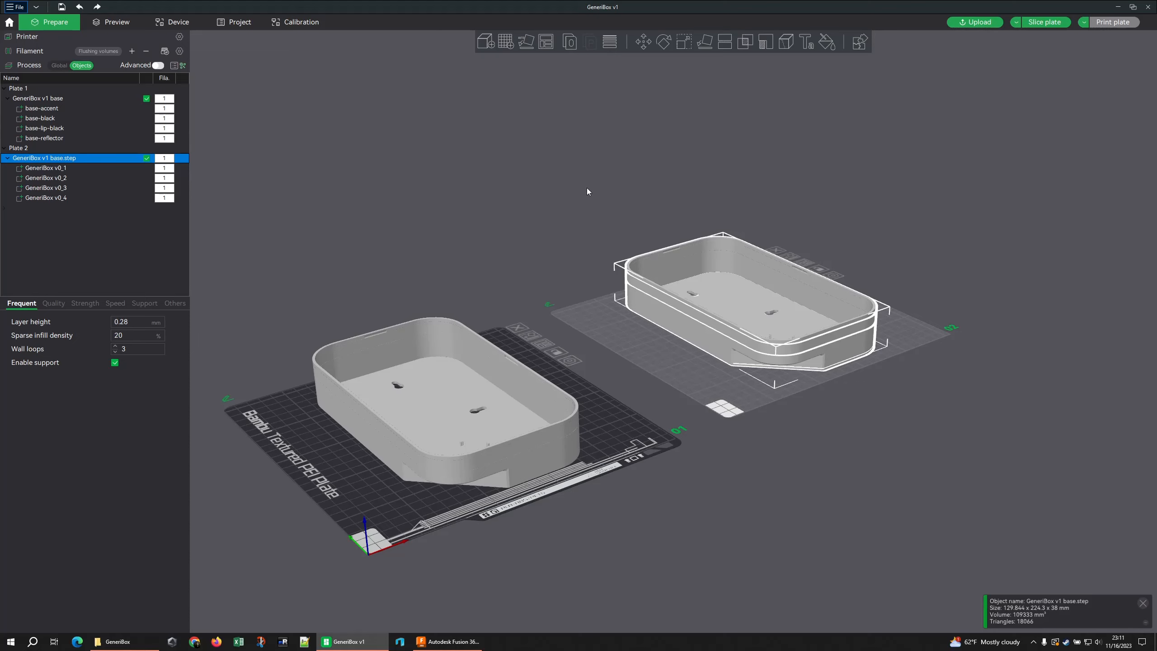
pyautogui.click(658, 351)
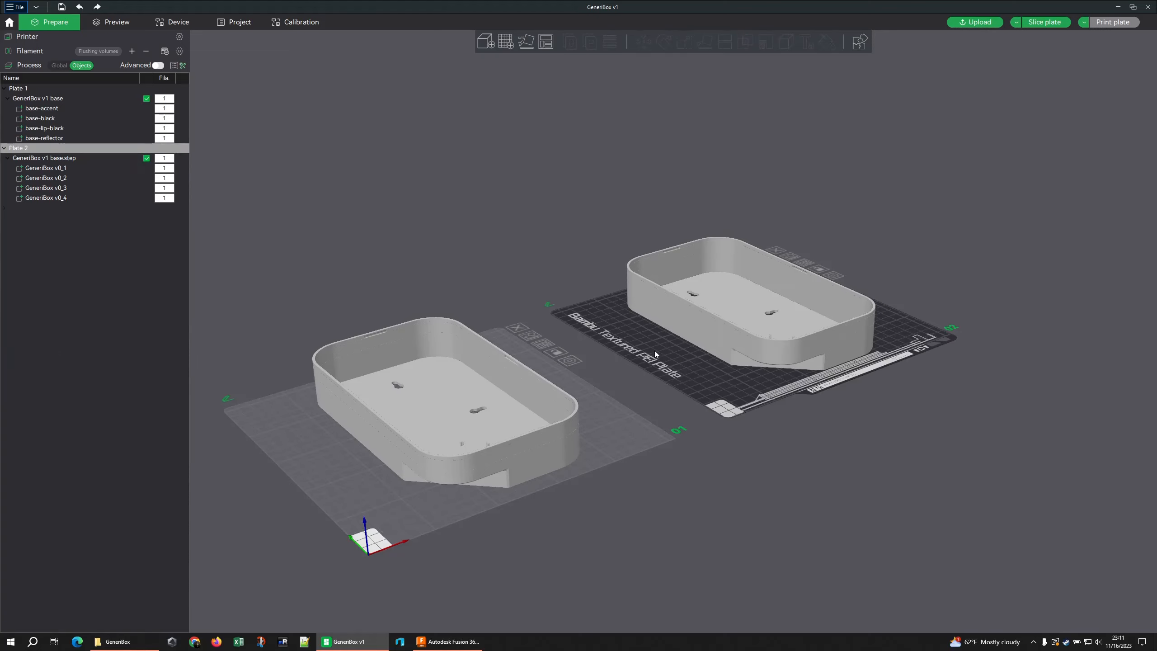
pyautogui.moveTo(658, 350); pyautogui.dragTo(545, 349, button='middle')
pyautogui.scroll(6, 546, 349)
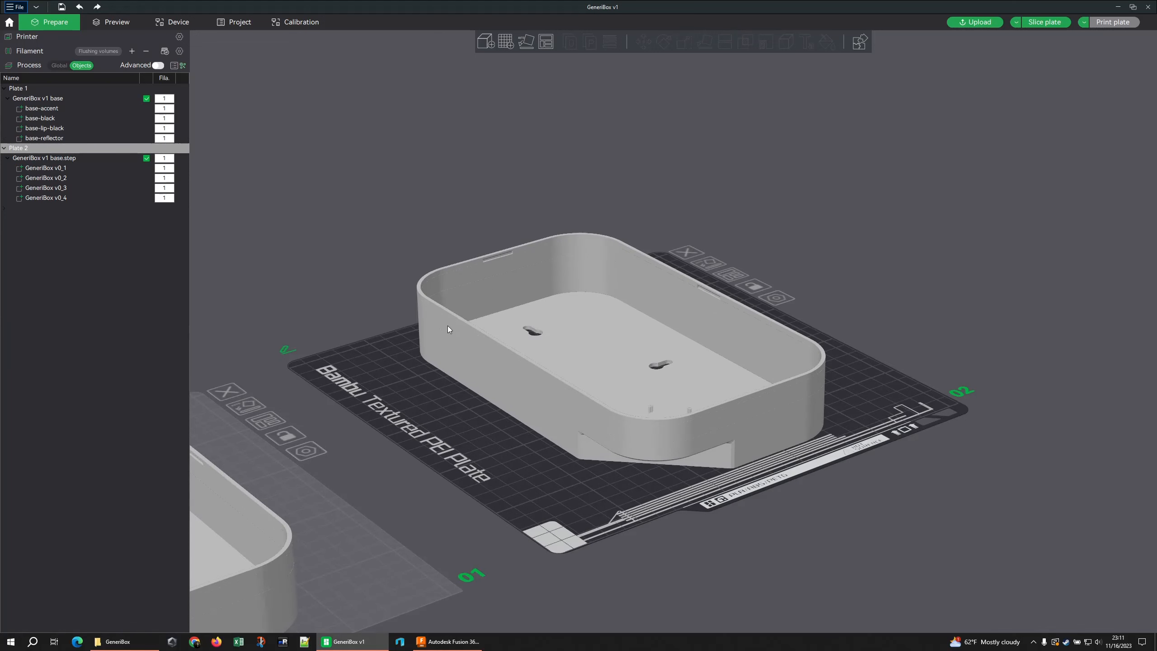
# Try splitting the STEP base into separate objects instead, undo that, and split it into parts again.
pyautogui.hotkey('ctrl', 'z')
pyautogui.click(569, 41)
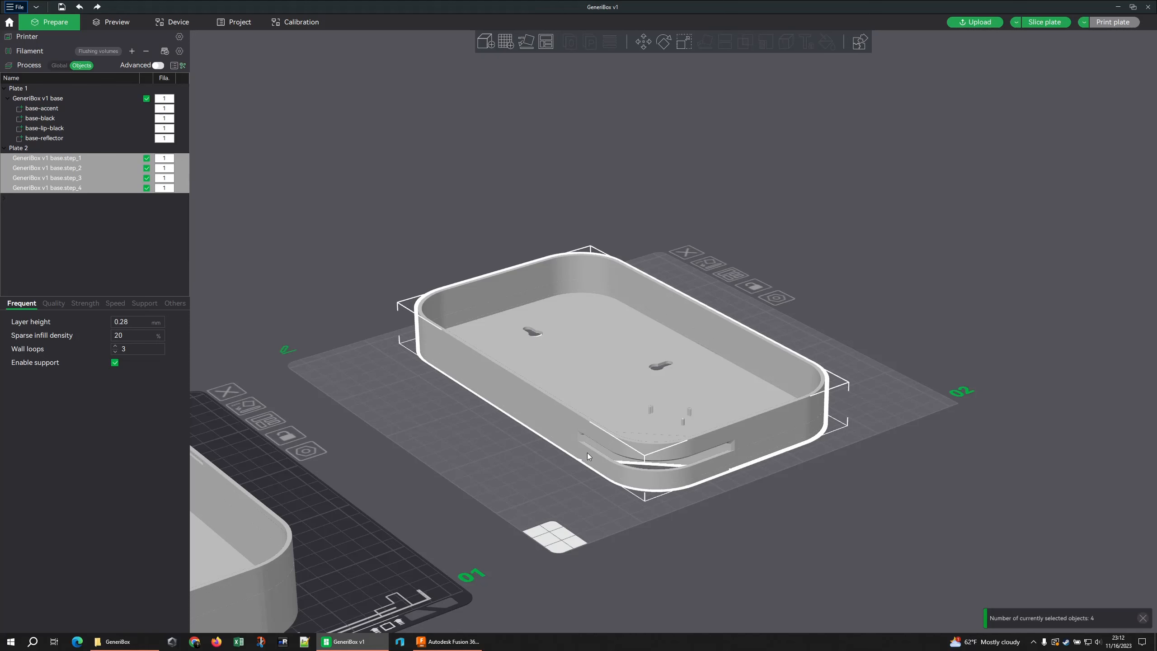
pyautogui.hotkey('ctrl', 'z')
pyautogui.click(584, 45)
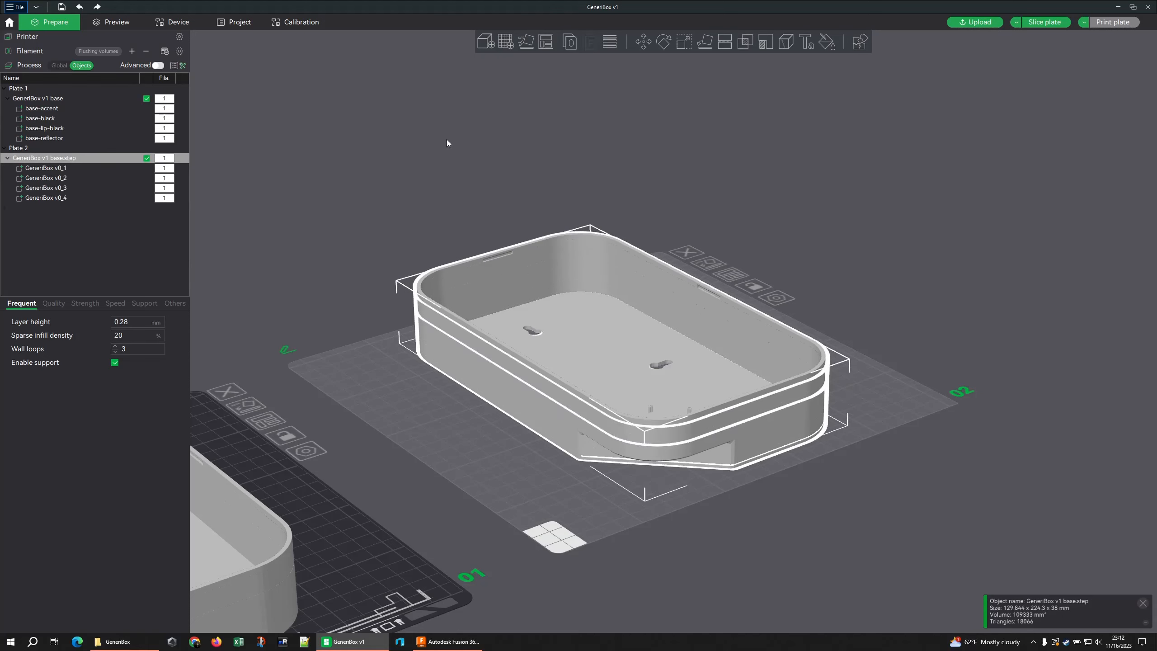
# Assign filament 2 to the whole GeneriBox v1 base.step object on plate 2.
pyautogui.click(364, 269)
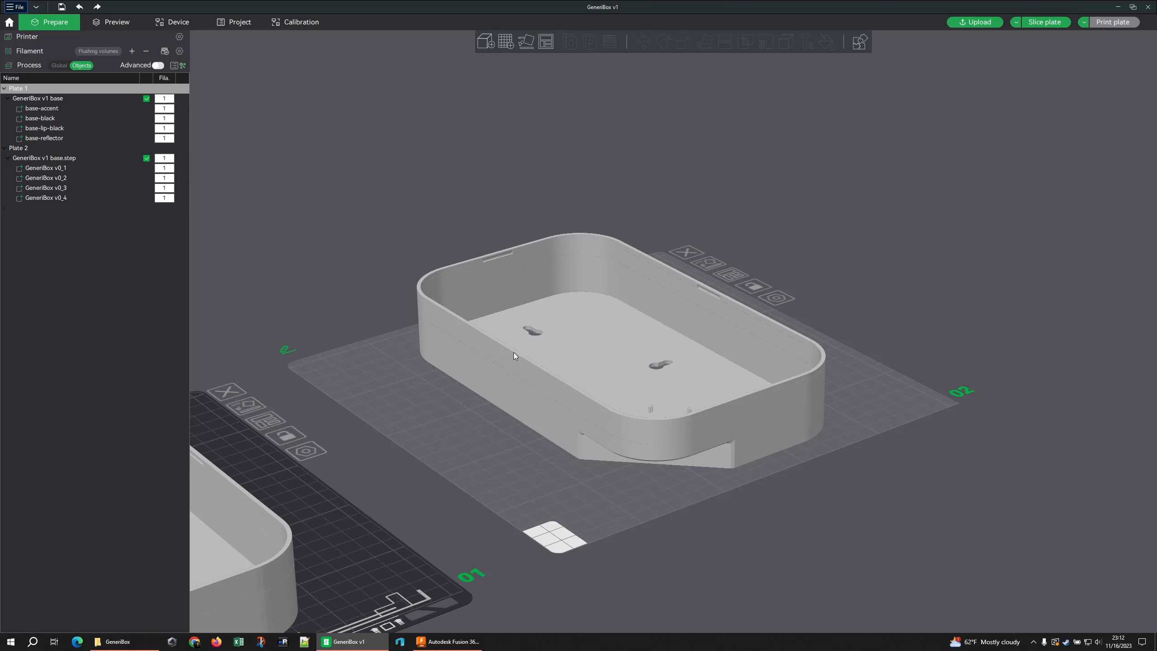
pyautogui.rightClick(59, 158)
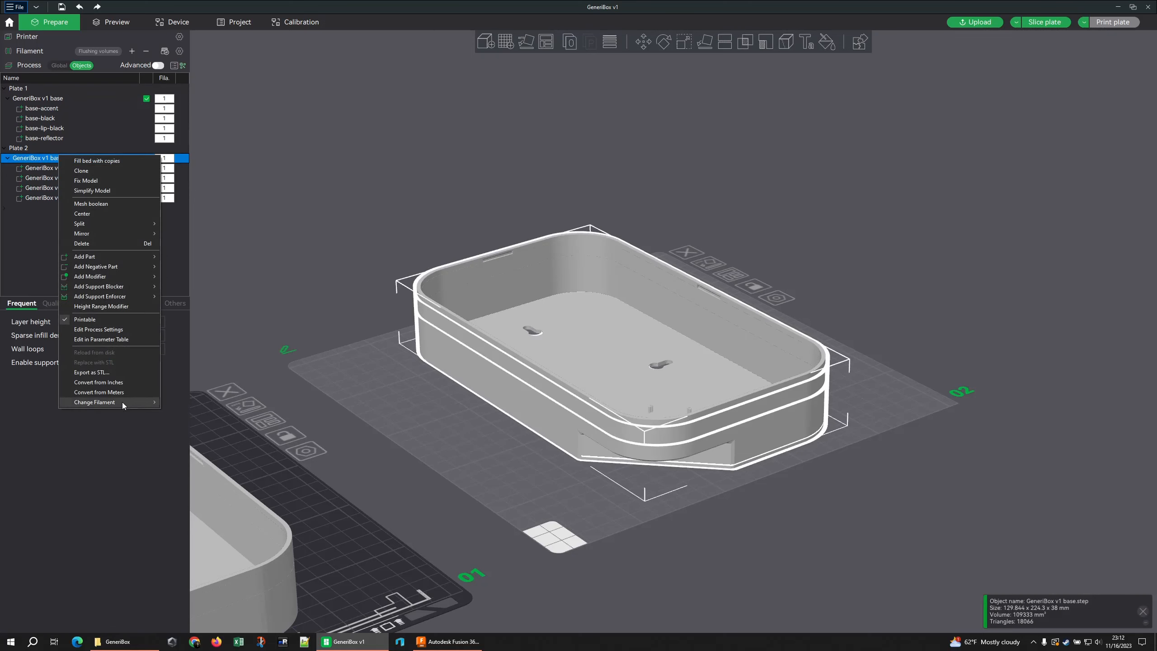
pyautogui.moveTo(123, 402)
pyautogui.click(164, 416)
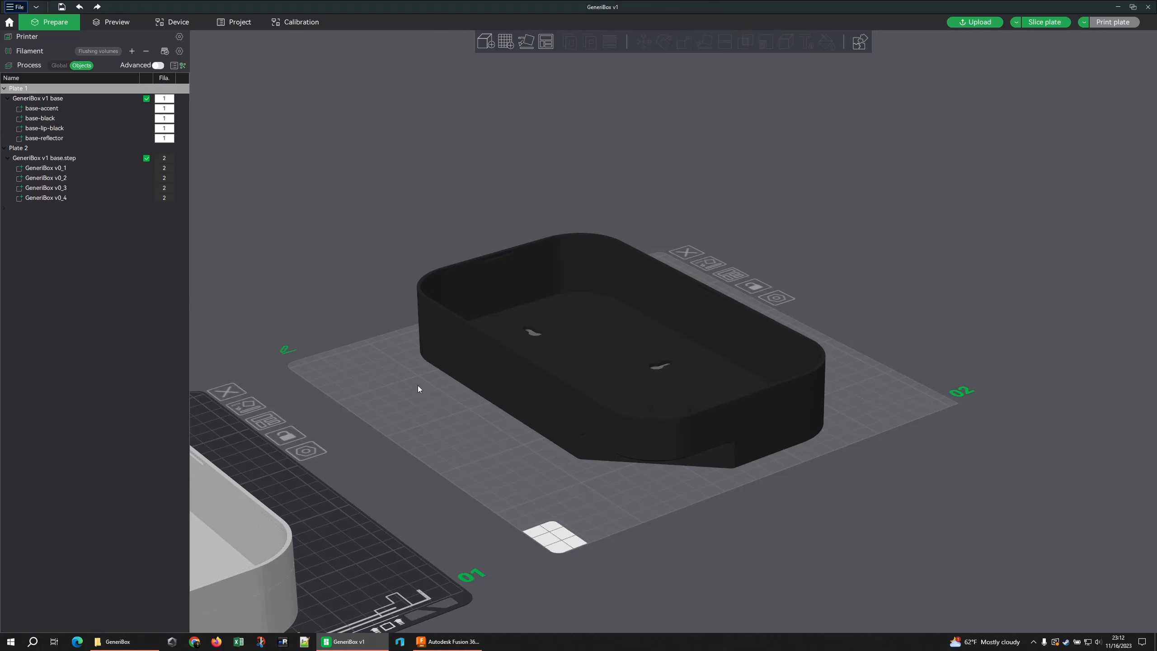
# Identify the accent band among the STEP base's parts and assign filament 3 to GeneriBox v0_3.
pyautogui.click(457, 344)
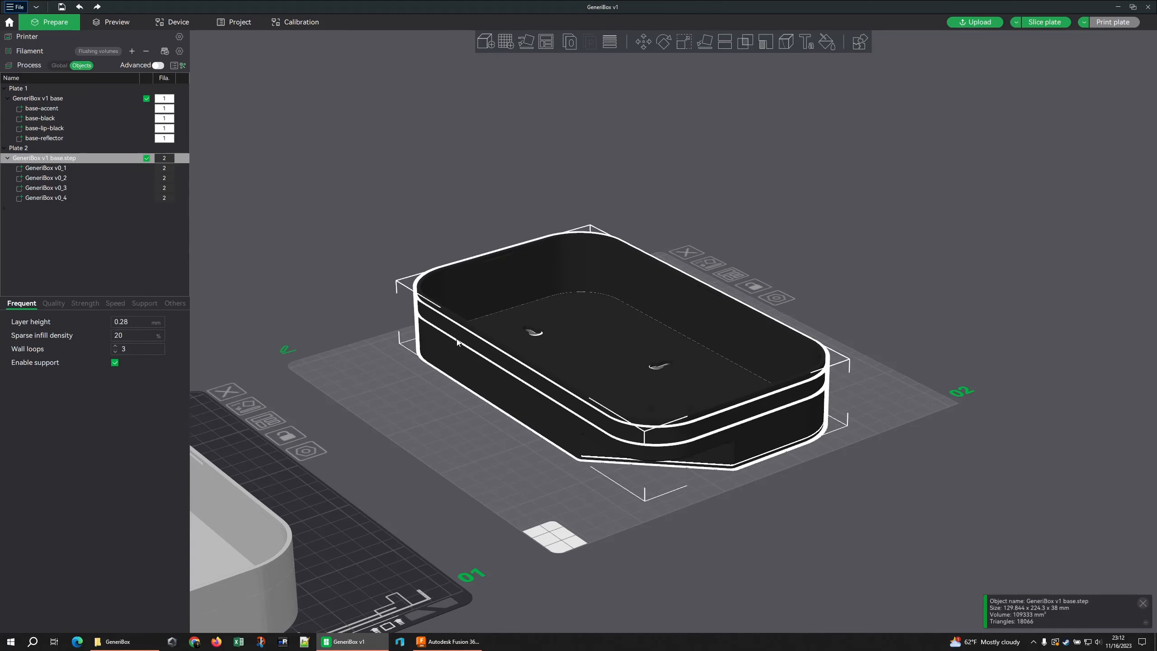
pyautogui.click(81, 168)
pyautogui.click(80, 177)
pyautogui.click(78, 189)
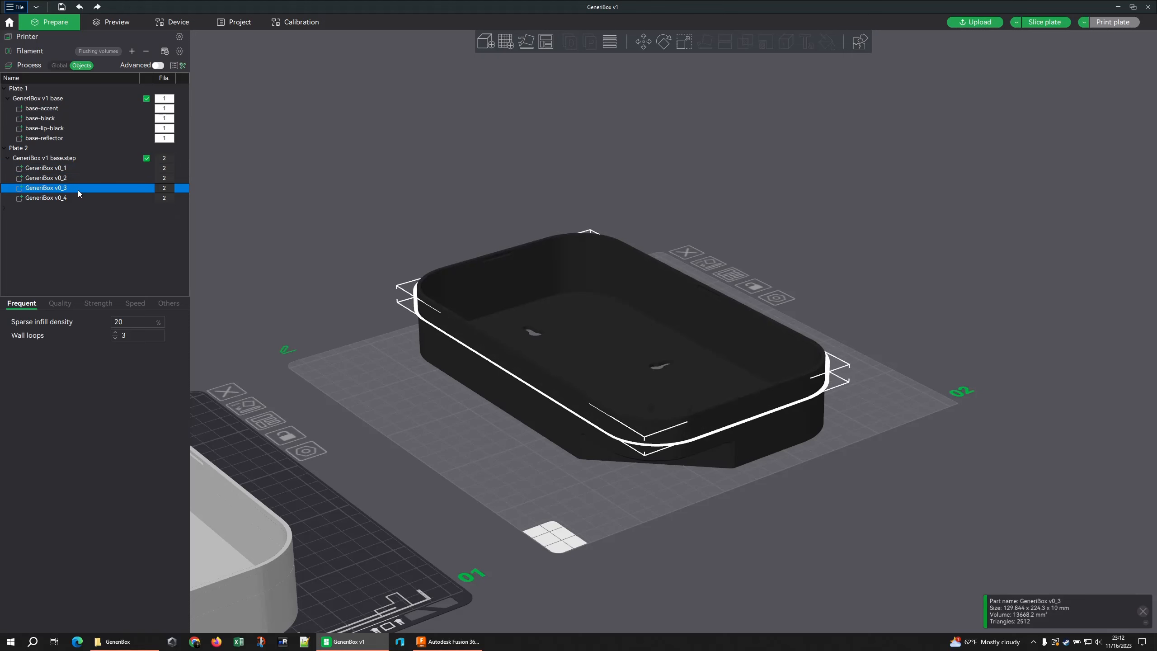
pyautogui.rightClick(135, 186)
pyautogui.moveTo(191, 311)
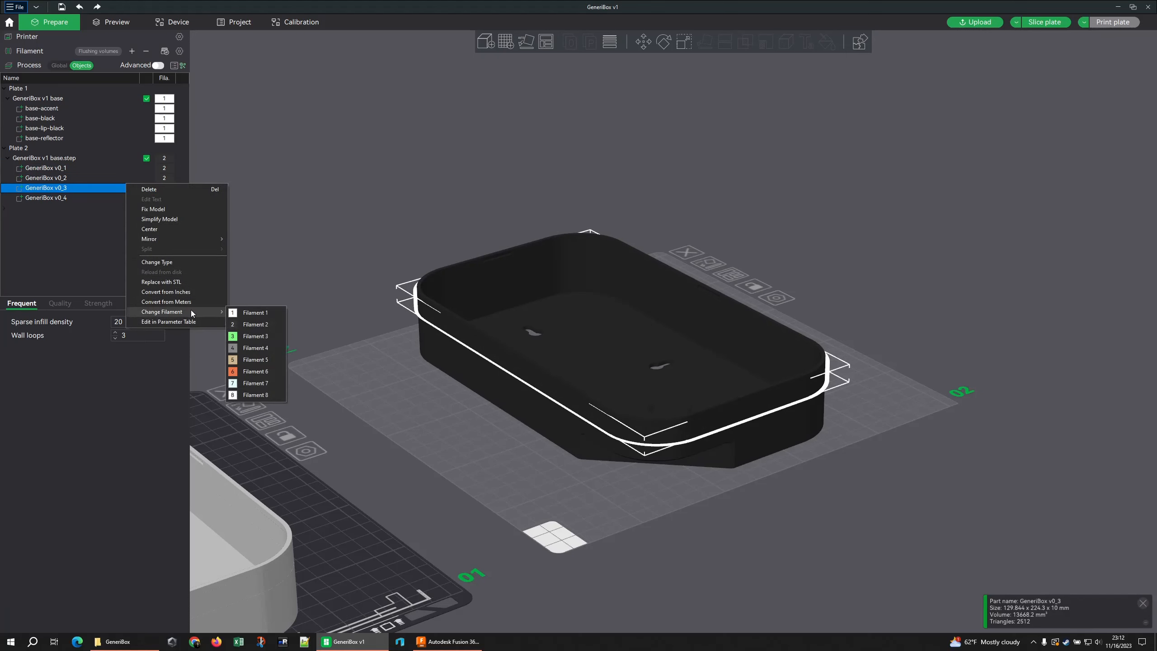
pyautogui.click(255, 337)
# Assign filament 4 to the STEP base's floor reflector part, GeneriBox v0_4.
pyautogui.click(104, 201)
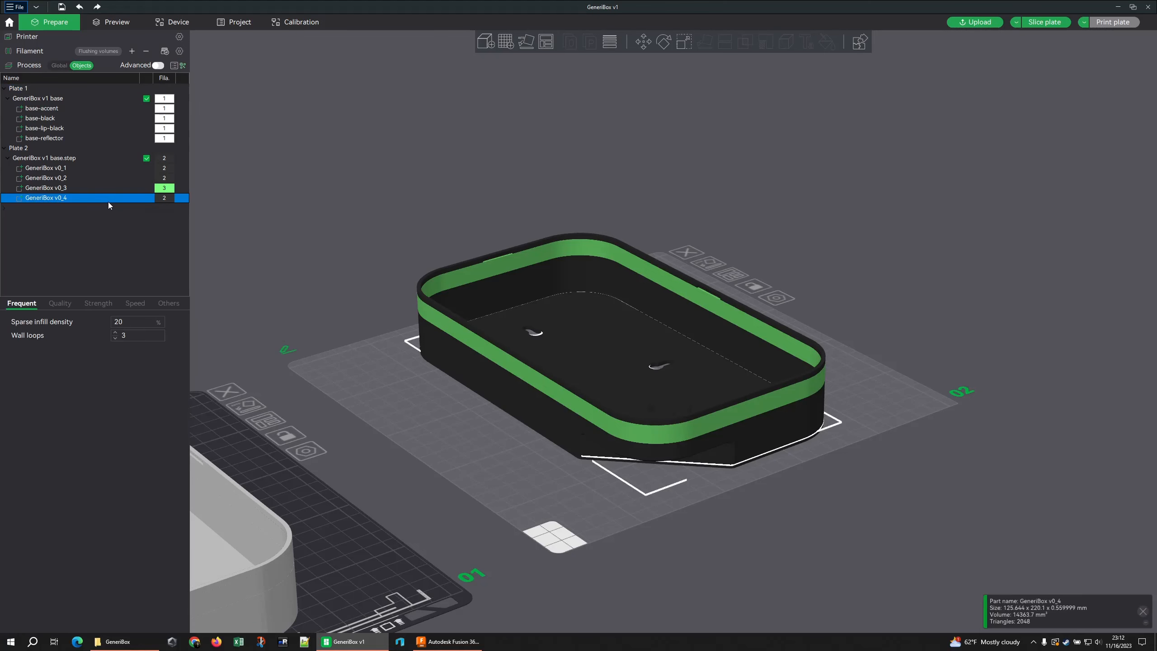
pyautogui.rightClick(88, 200)
pyautogui.moveTo(140, 326)
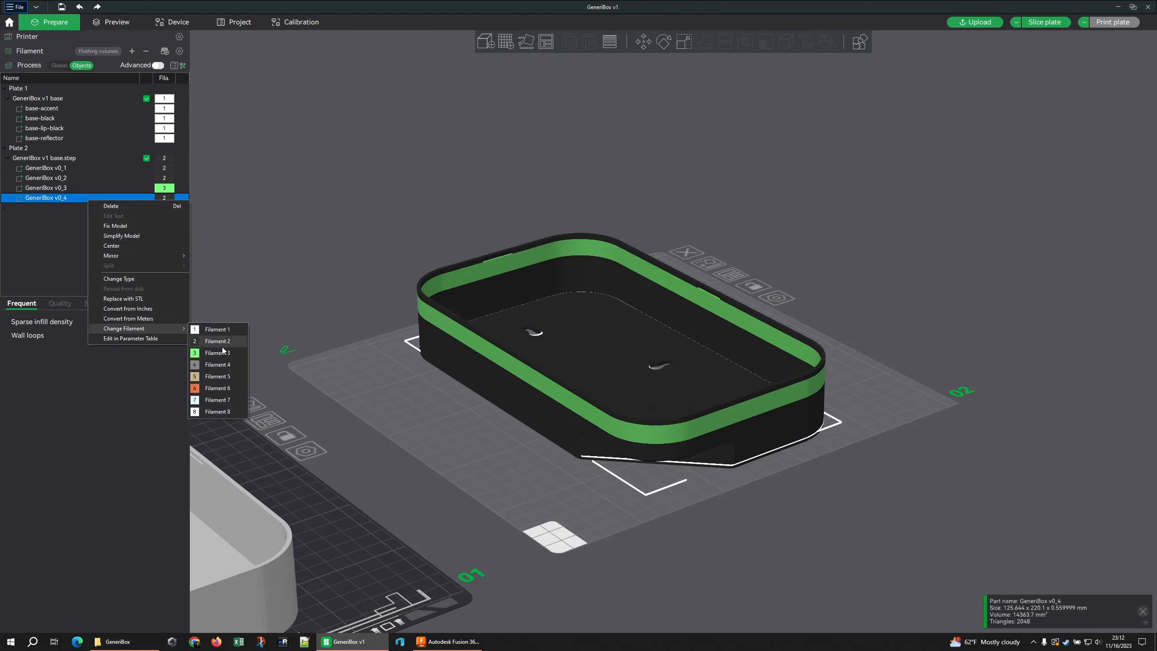
pyautogui.click(217, 364)
# Examine the filament colours on the STEP base's band, floor and walls from several angles and close up.
pyautogui.click(357, 319)
pyautogui.scroll(5, 361, 280)
pyautogui.moveTo(361, 280); pyautogui.dragTo(290, 289)
pyautogui.moveTo(290, 289); pyautogui.dragTo(388, 177, button='right')
pyautogui.moveTo(388, 177); pyautogui.dragTo(499, 173)
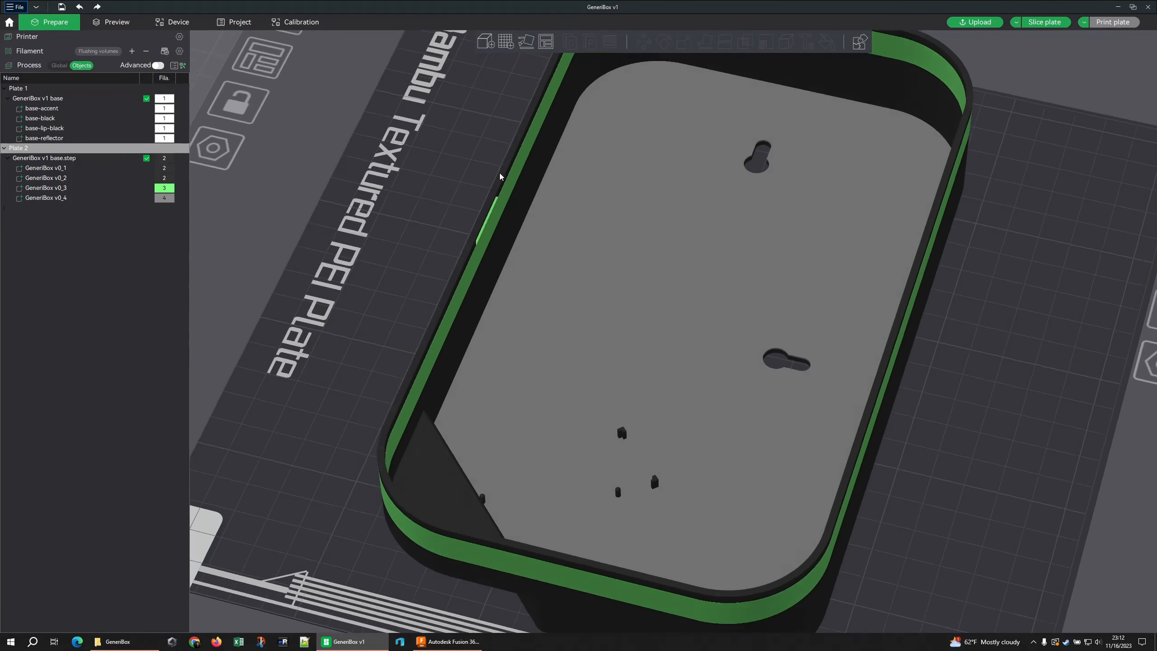
pyautogui.scroll(6, 381, 242)
pyautogui.scroll(-5, 381, 242)
pyautogui.moveTo(380, 242); pyautogui.dragTo(714, 220)
# Assign filament 2 to the whole GeneriBox v1 base object on plate 1.
pyautogui.click(594, 249)
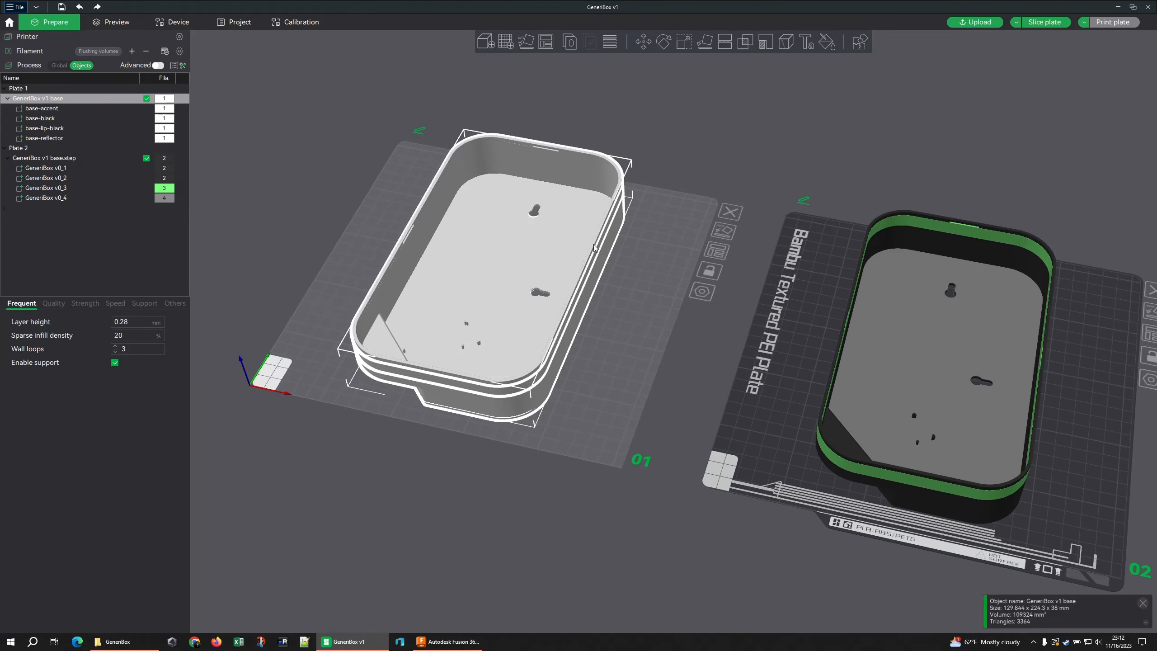
pyautogui.scroll(2, 625, 265)
pyautogui.moveTo(624, 263); pyautogui.dragTo(701, 254, button='middle')
pyautogui.rightClick(82, 98)
pyautogui.click(250, 361)
# Assign filament 3 to base-accent and filament 4 to base-reflector on plate 1.
pyautogui.rightClick(57, 109)
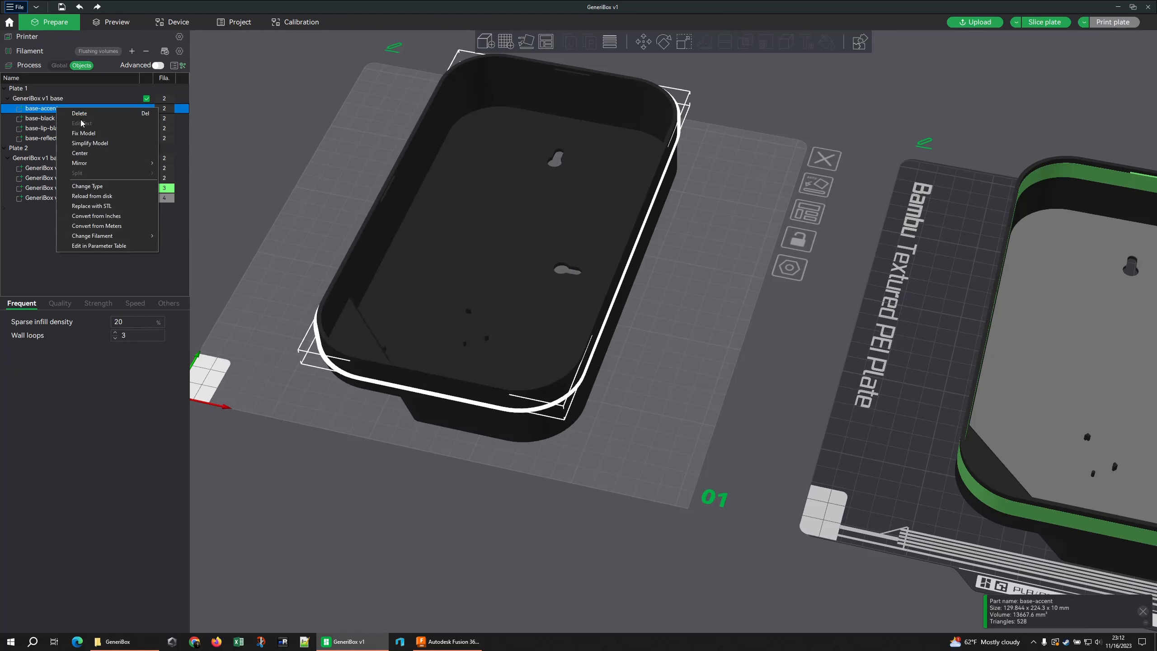
pyautogui.moveTo(110, 235)
pyautogui.click(175, 262)
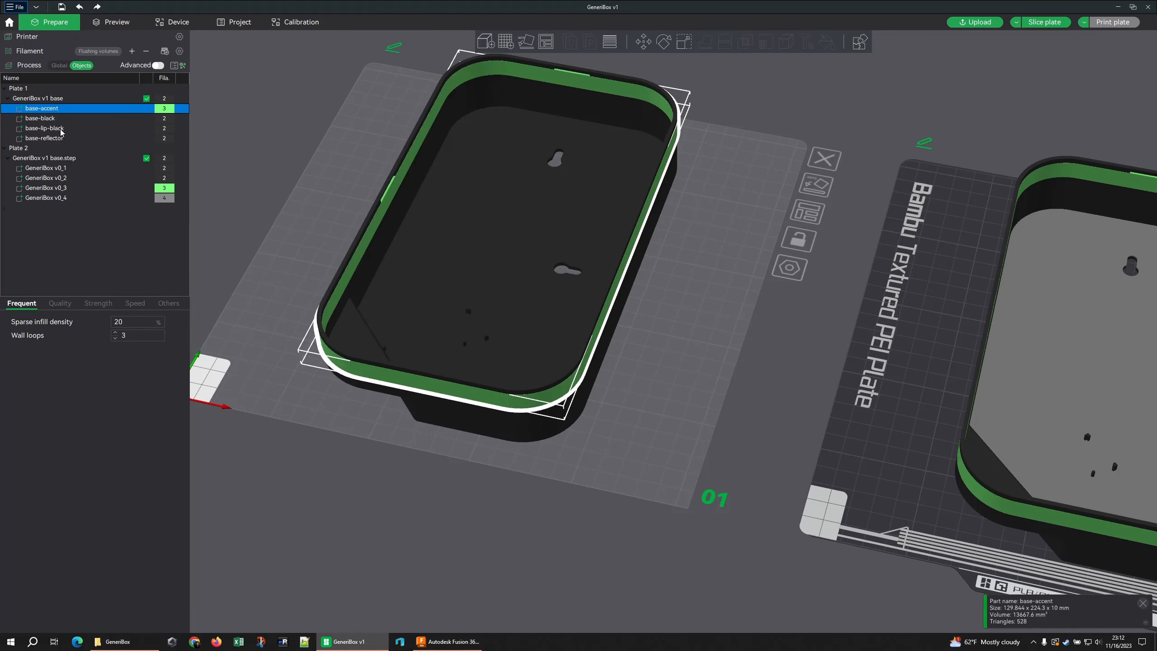
pyautogui.rightClick(54, 138)
pyautogui.moveTo(130, 270)
pyautogui.click(175, 304)
pyautogui.click(638, 286)
pyautogui.hotkey('ctrl', '0')
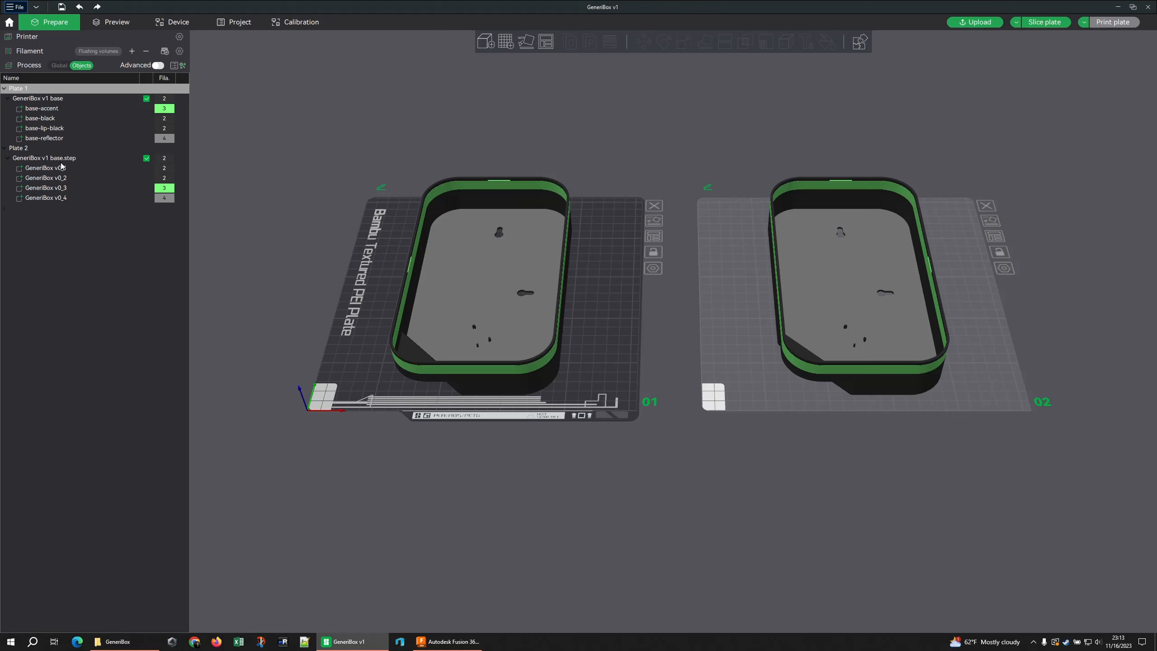
# Show the loaded filament list and the global process settings.
pyautogui.click(71, 56)
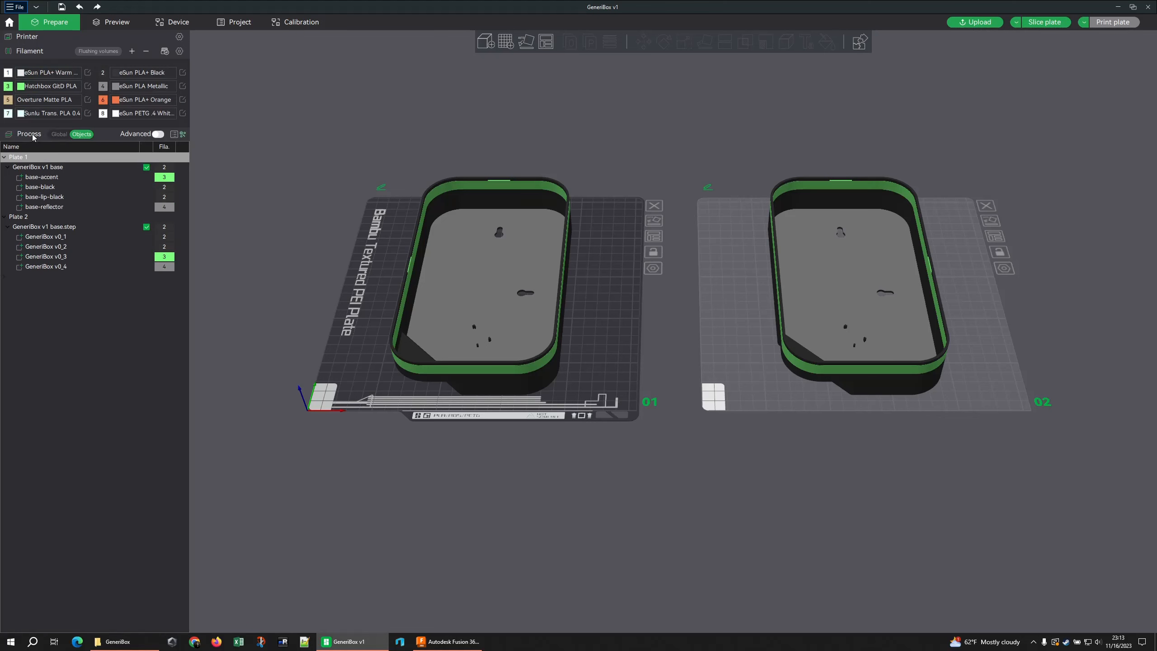
pyautogui.click(58, 134)
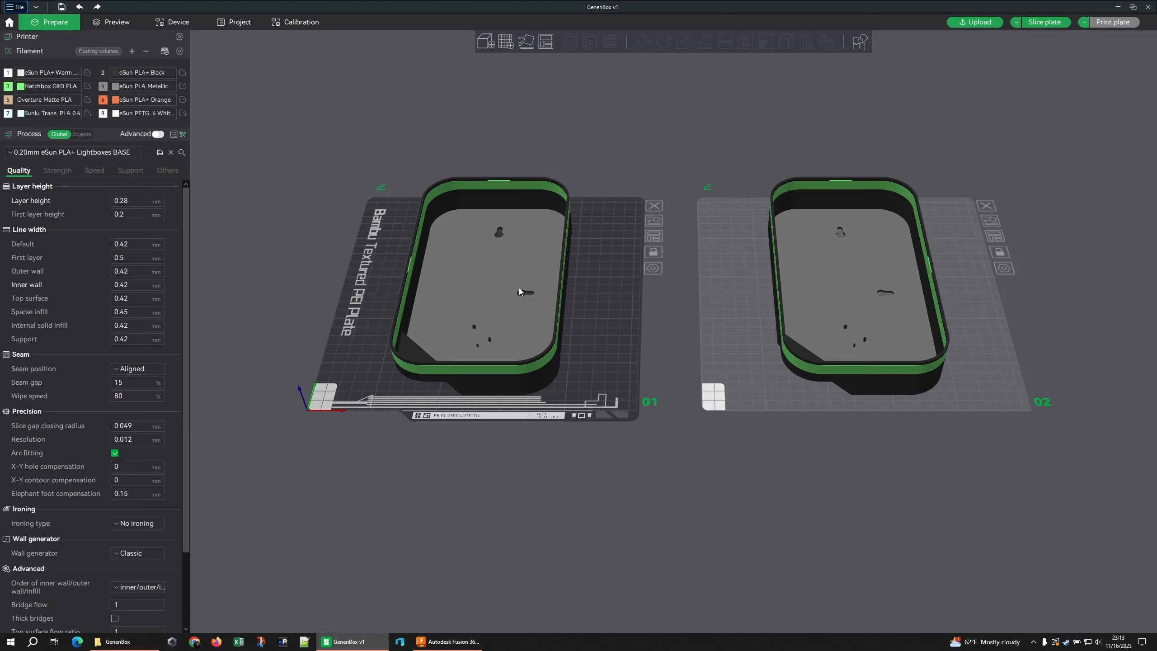
# Rotate the bases on plates 1 and 2 so that each lies diagonally across its build plate.
pyautogui.click(521, 182)
pyautogui.click(664, 42)
pyautogui.moveTo(565, 191); pyautogui.dragTo(561, 250)
pyautogui.click(835, 285)
pyautogui.moveTo(1036, 280); pyautogui.dragTo(926, 217)
pyautogui.click(926, 218)
pyautogui.click(611, 243)
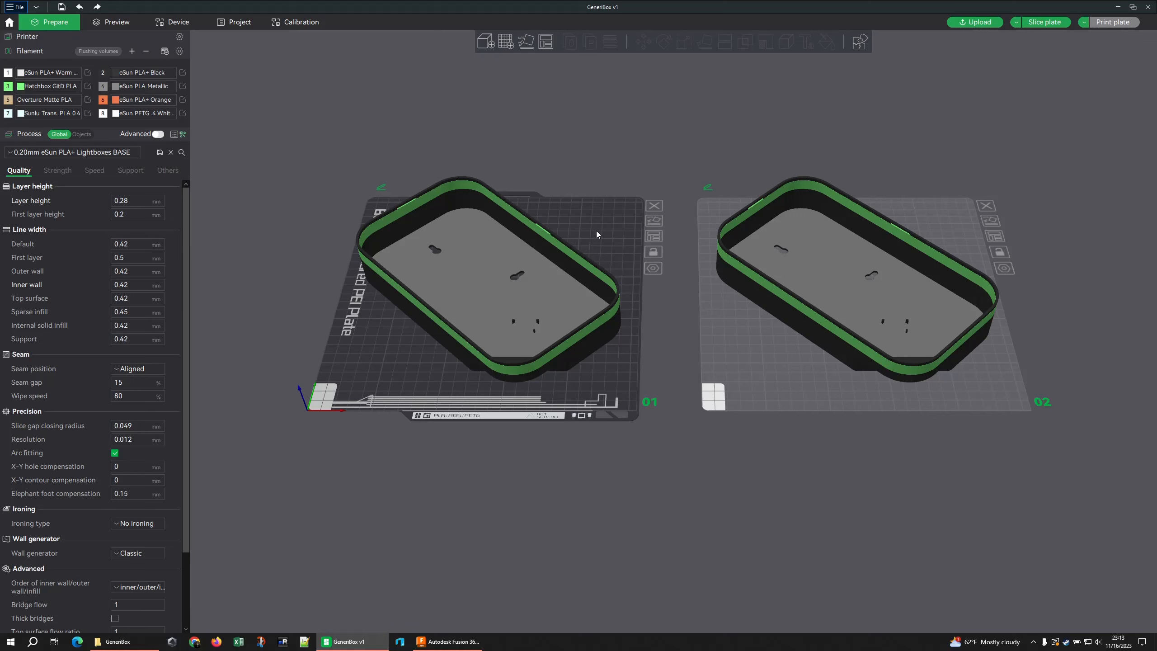
# Center the base on plate 1 and try to center the STEP base as well.
pyautogui.rightClick(513, 272)
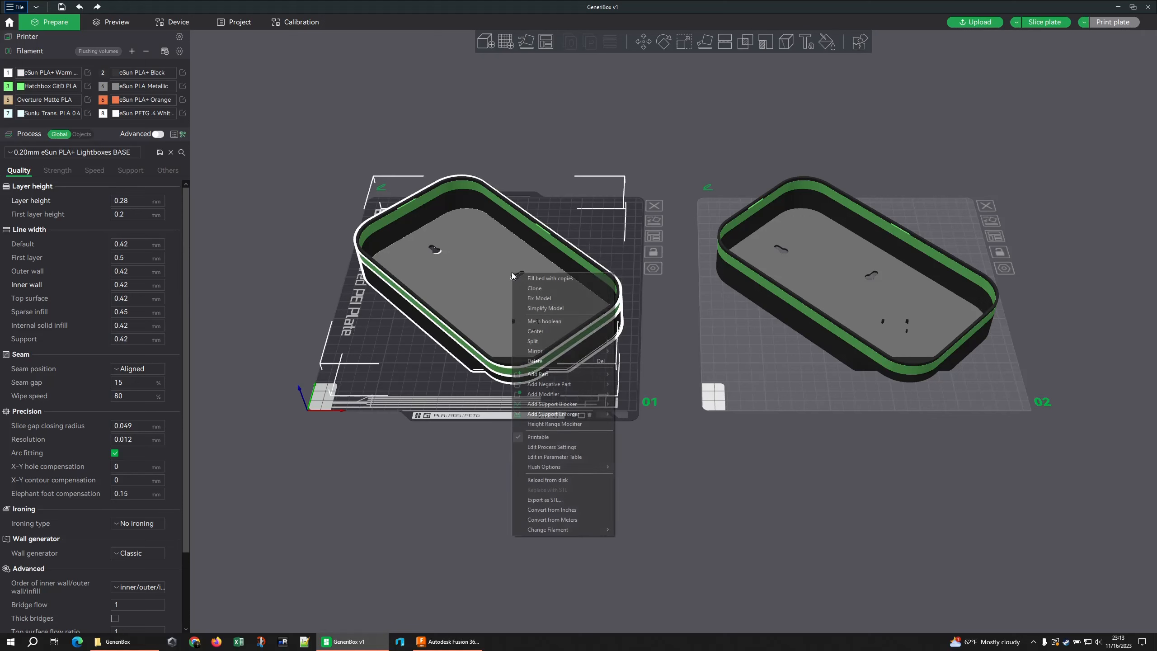
pyautogui.click(553, 329)
pyautogui.click(828, 294)
pyautogui.rightClick(830, 292)
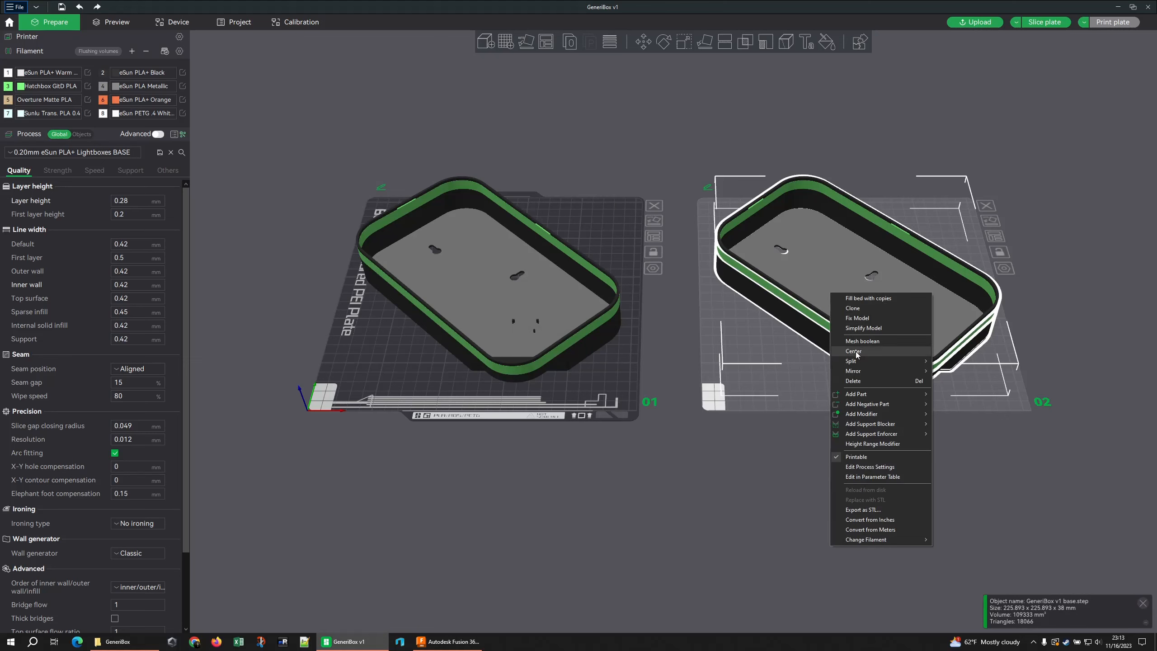
pyautogui.click(855, 351)
# Make plate 2 the active plate and center the GeneriBox v1 base.step object on it.
pyautogui.click(859, 323)
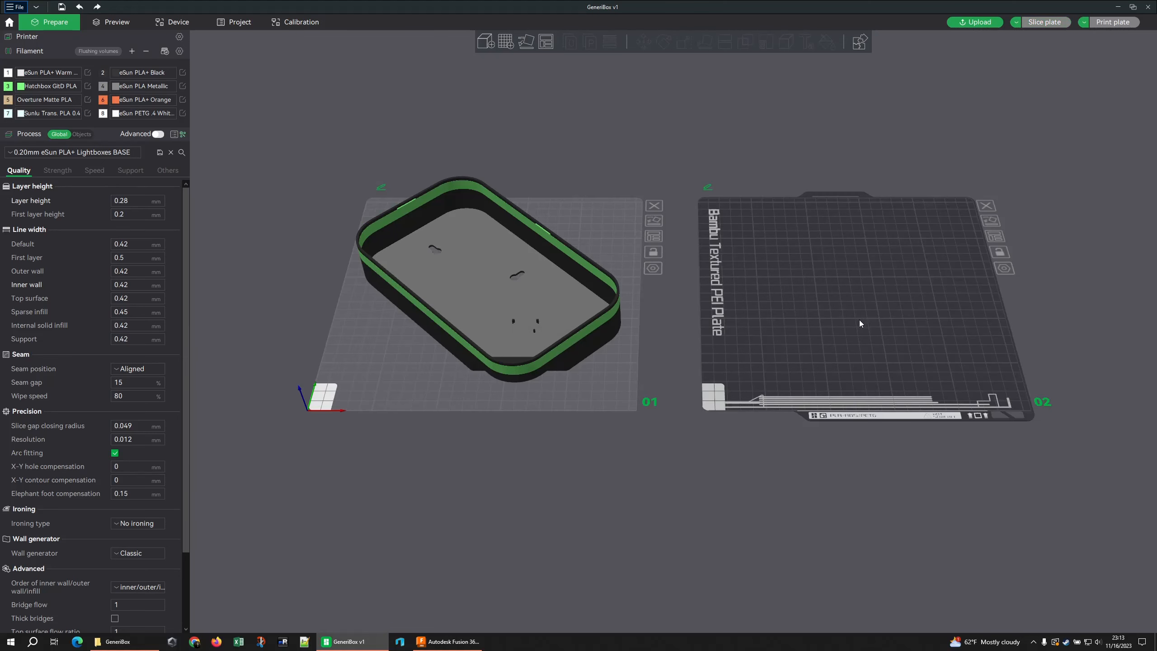
pyautogui.click(81, 133)
pyautogui.rightClick(60, 217)
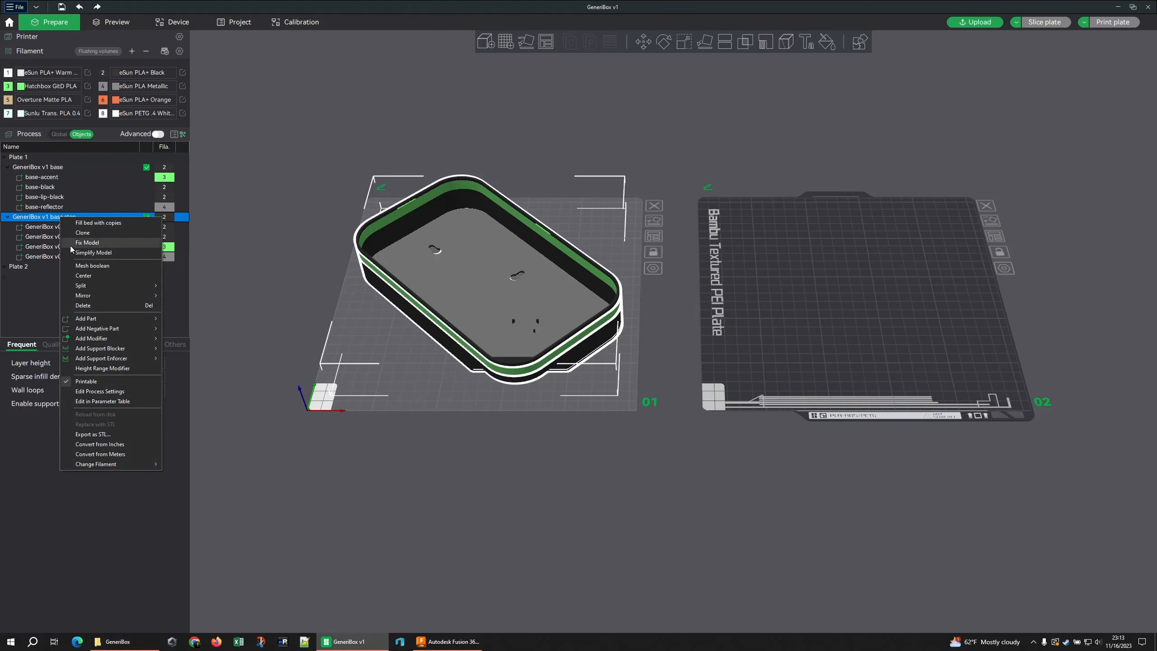
pyautogui.click(87, 275)
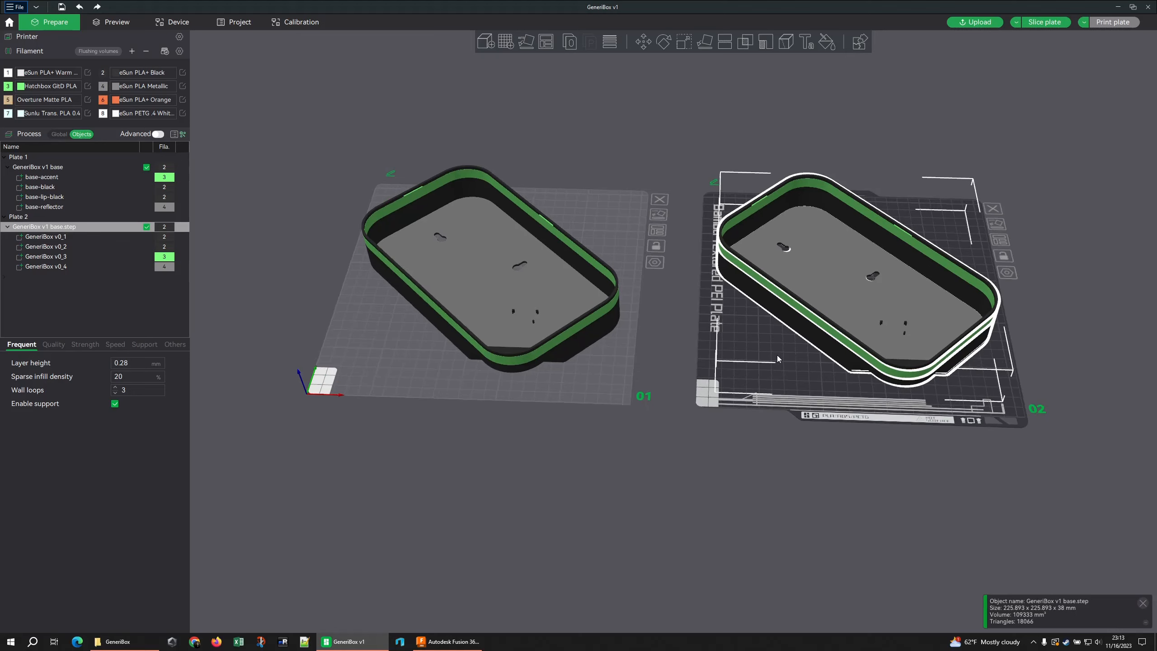
# Check the placement of both bases from above and in perspective, and make plate 1 the active plate.
pyautogui.press('1')
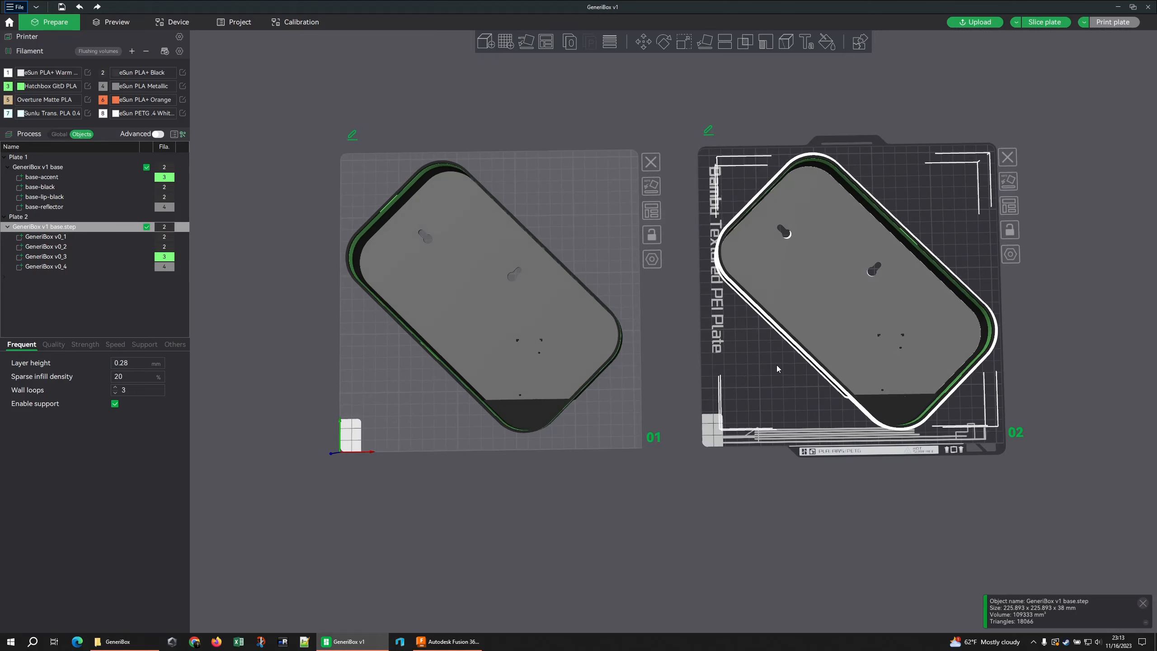
pyautogui.click(776, 367)
pyautogui.press('0')
pyautogui.click(581, 324)
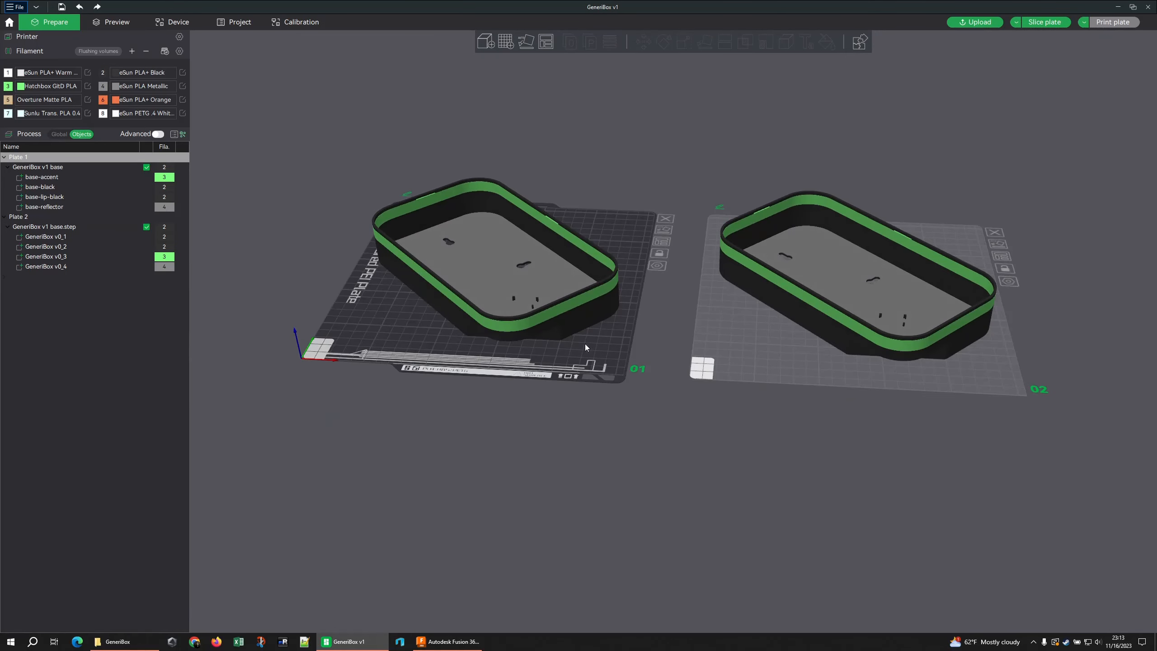
# Switch slicing to all plates and slice both bases.
pyautogui.click(1016, 22)
pyautogui.click(1036, 37)
pyautogui.click(1048, 21)
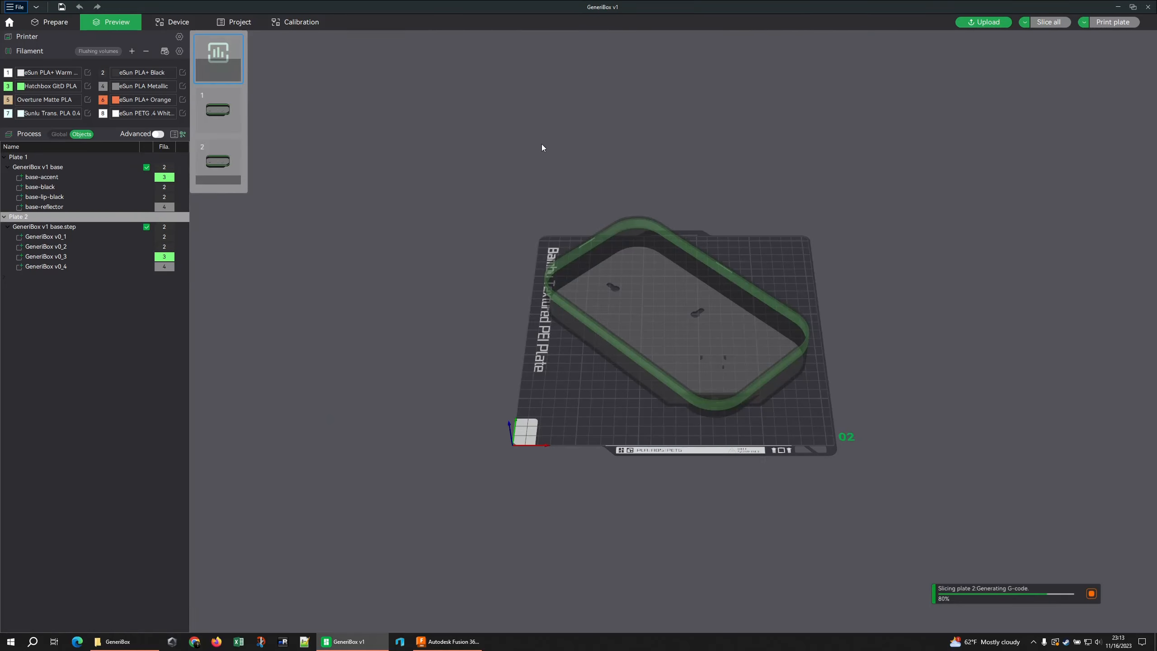
# Open the sliced preview of plate 1 and examine its filament usage, filament changes and time estimate.
pyautogui.click(235, 109)
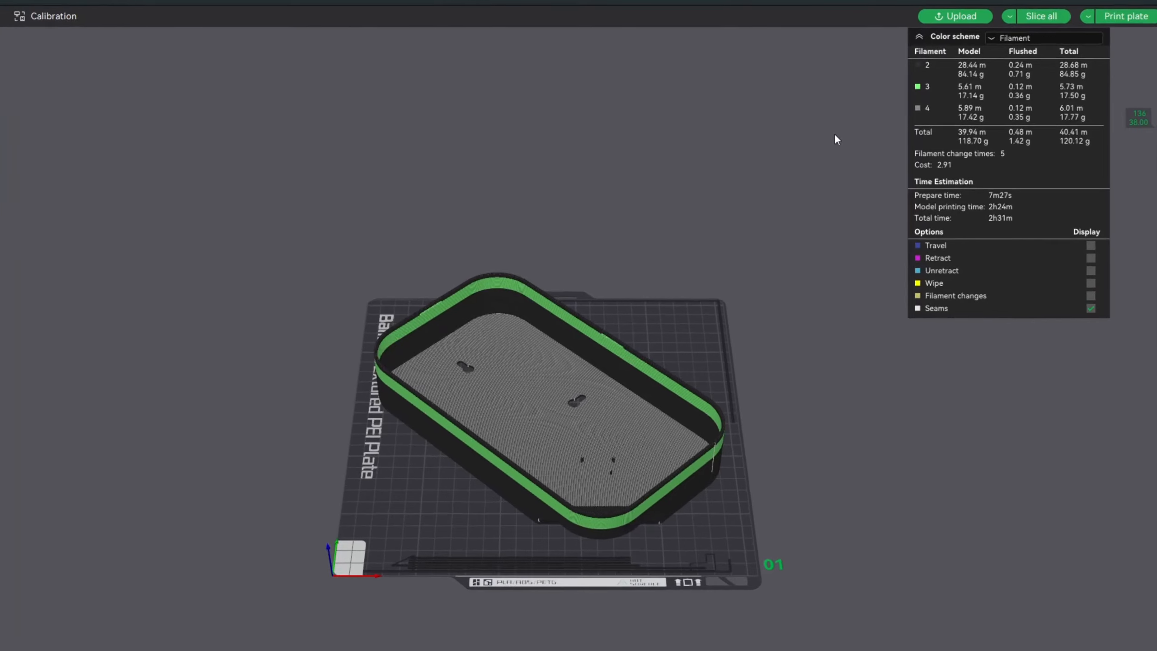
pyautogui.scroll(5, 592, 338)
pyautogui.moveTo(560, 318); pyautogui.dragTo(537, 251, button='right')
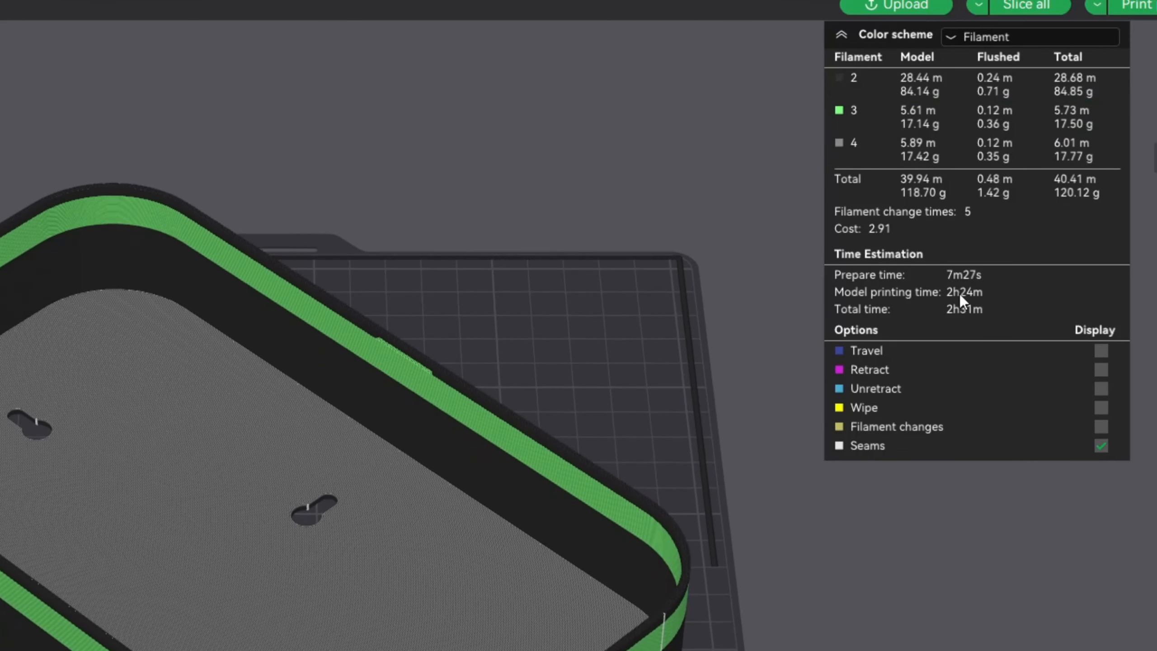